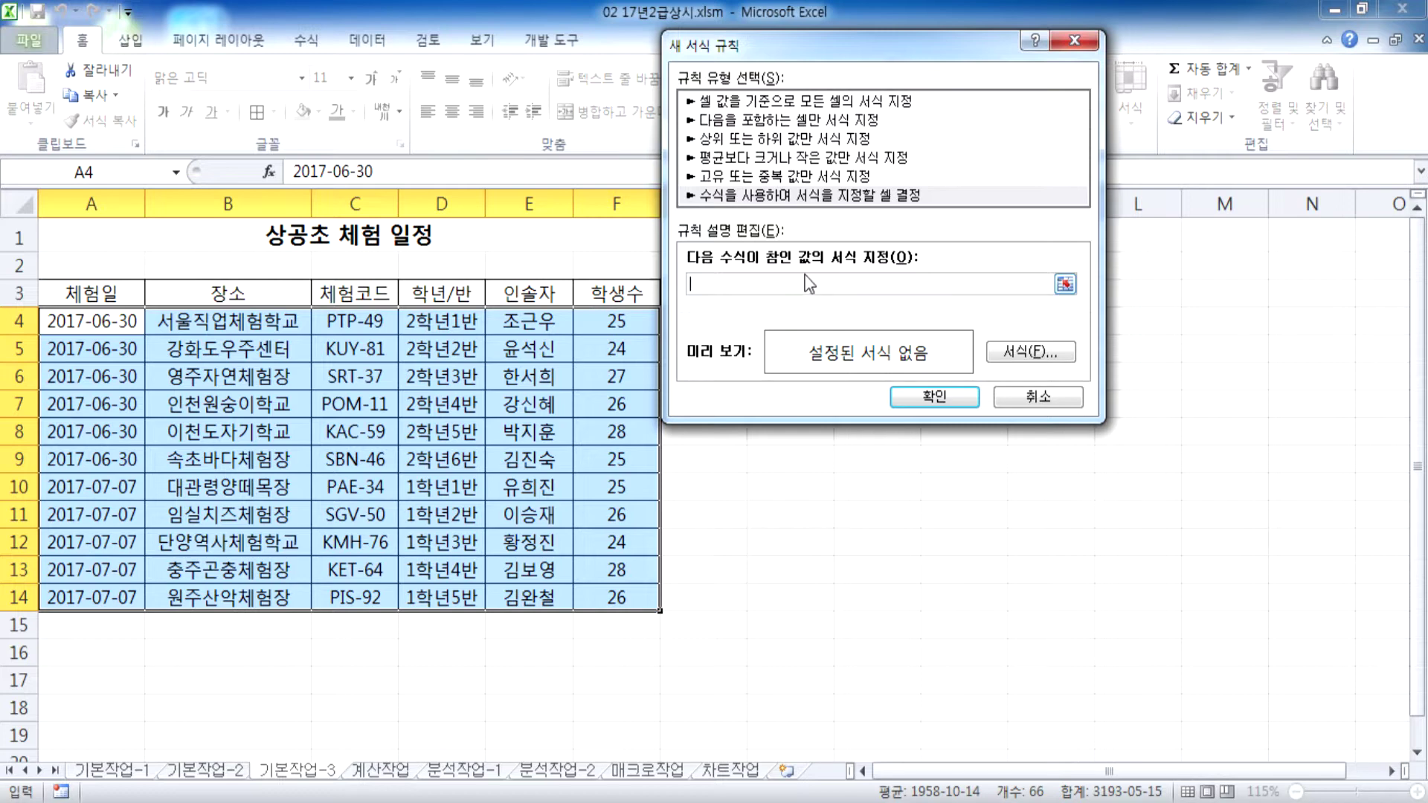
Step: Open Notepad and write the beginning of an explanatory formula, =IF(LEFT(C4, 1)="P"
key("super")
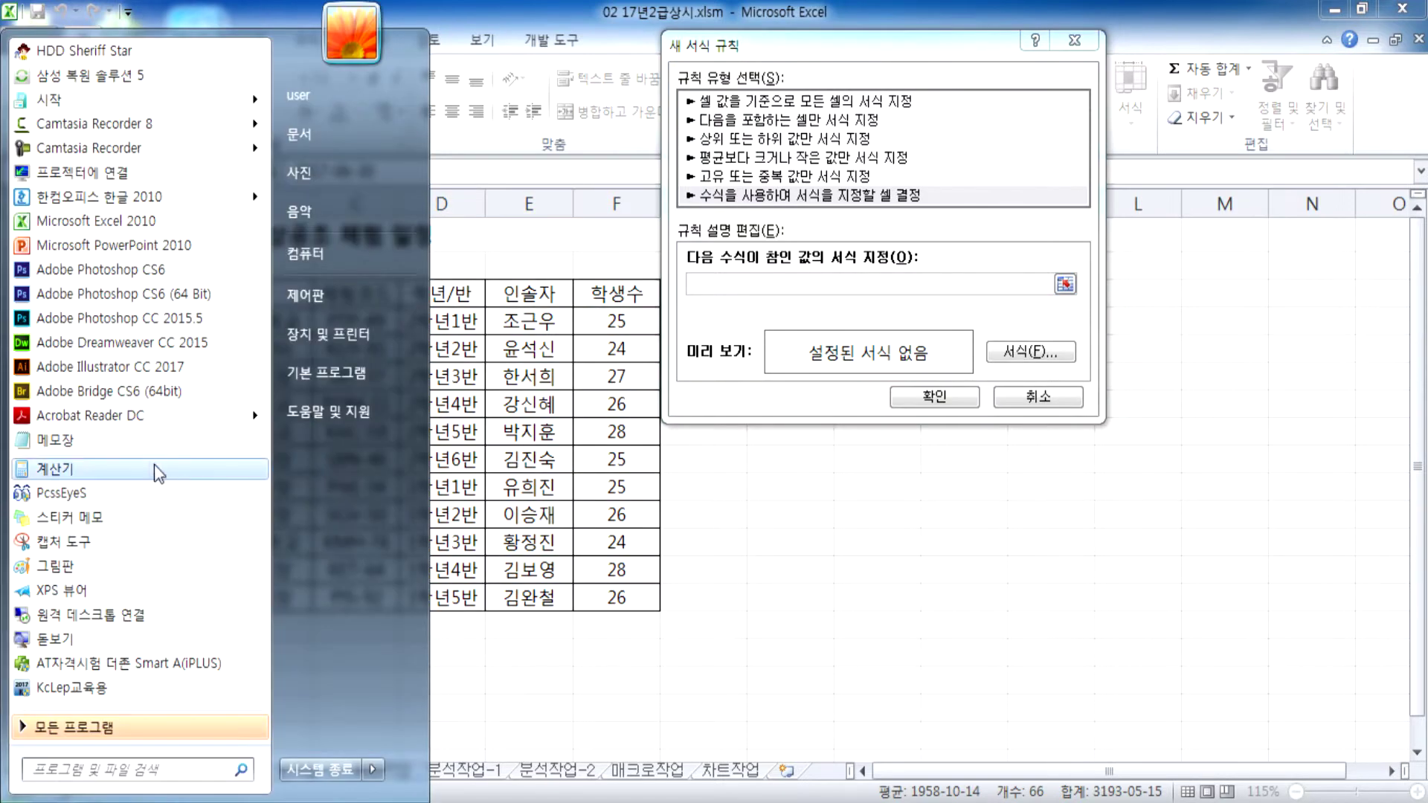
left_click(93, 444)
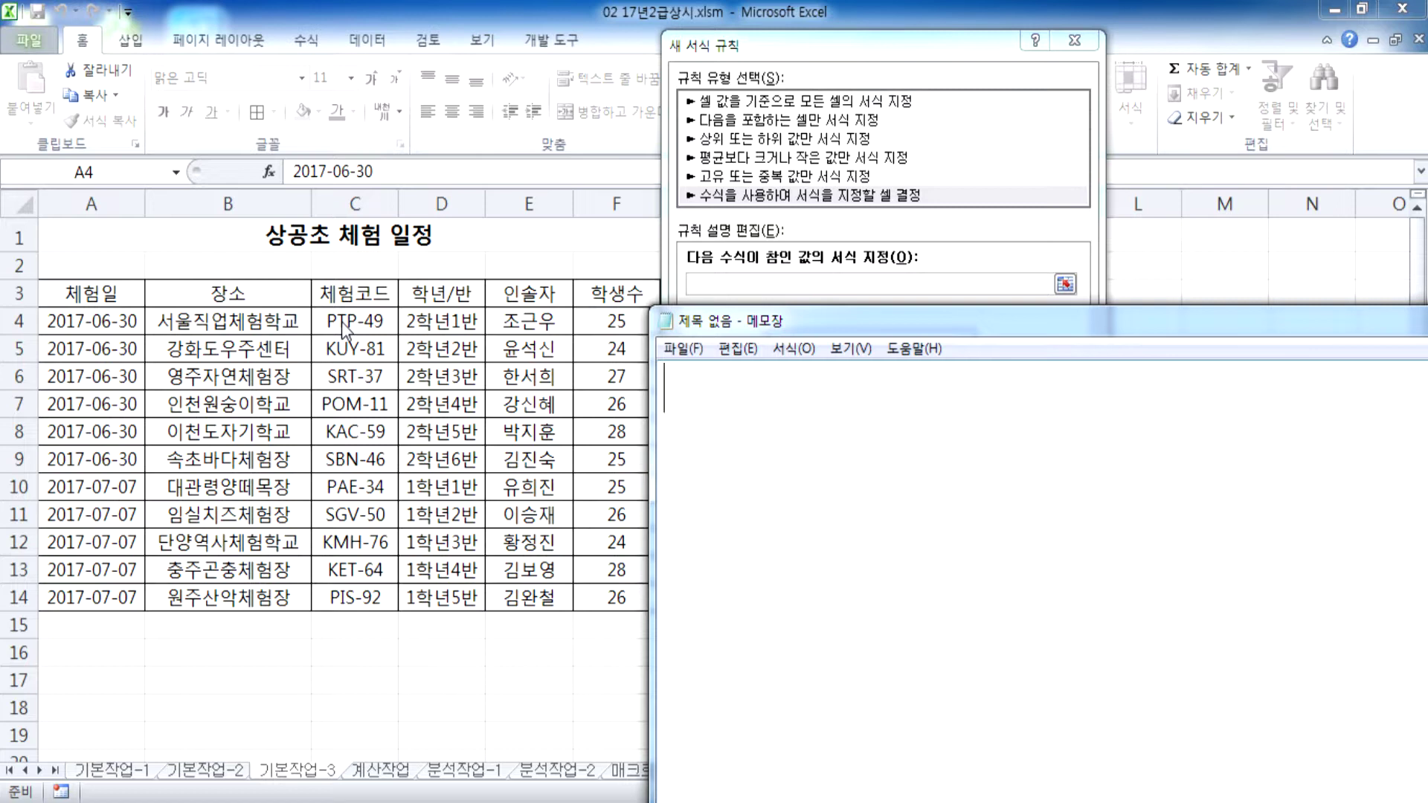
type("=ㅑㄹ")
key("BackSpace")
key("BackSpace")
type("IF")
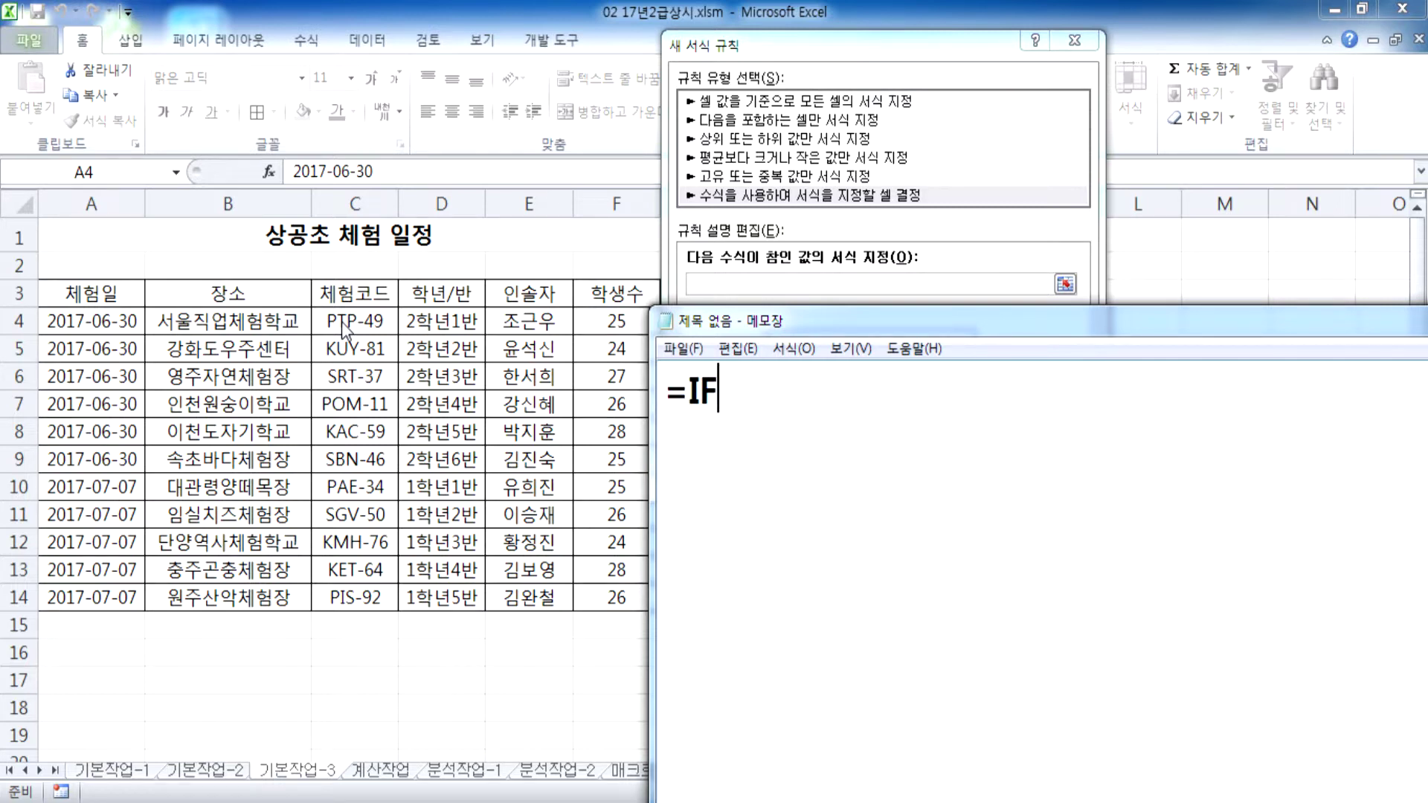
type("(LEFT(")
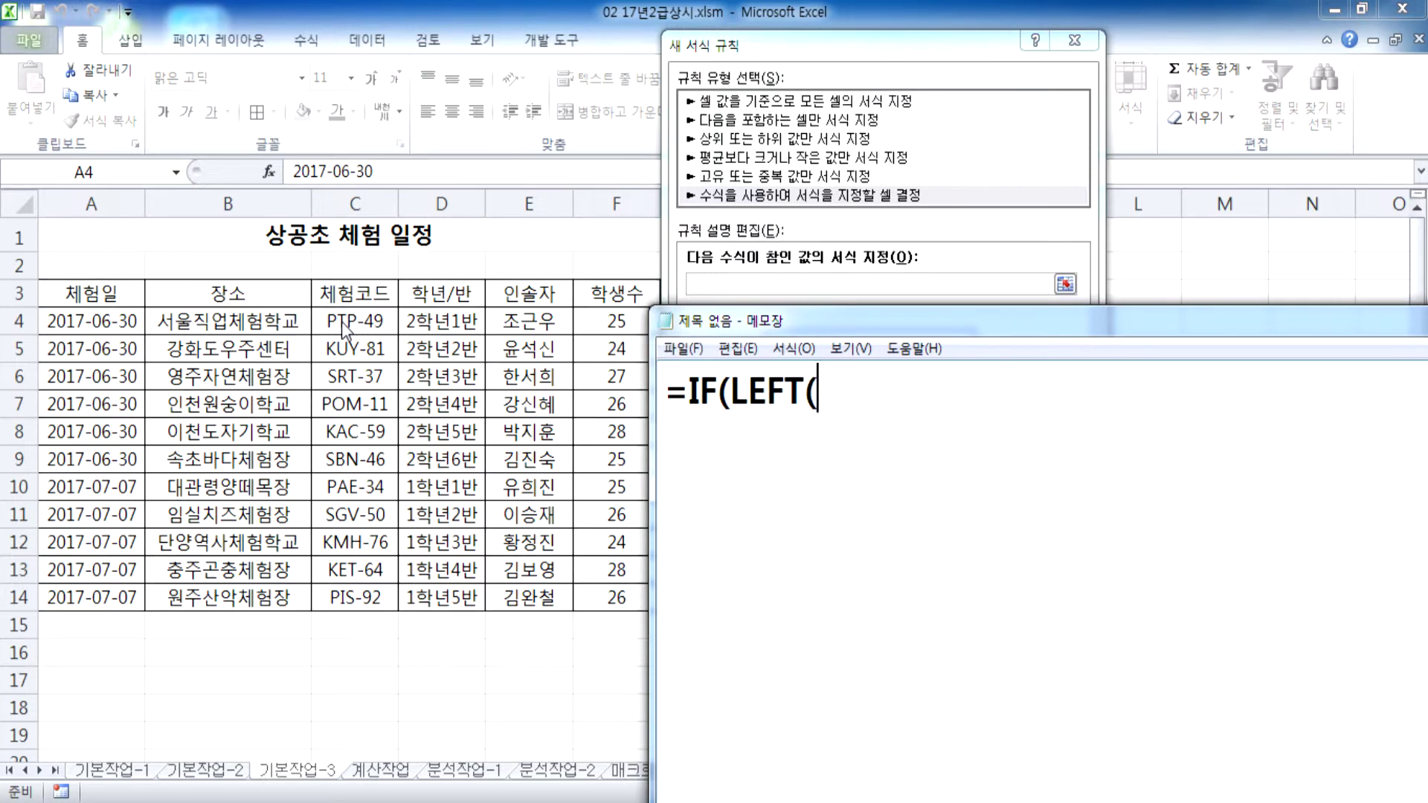
type("C34")
key("BackSpace")
key("BackSpace")
type("4")
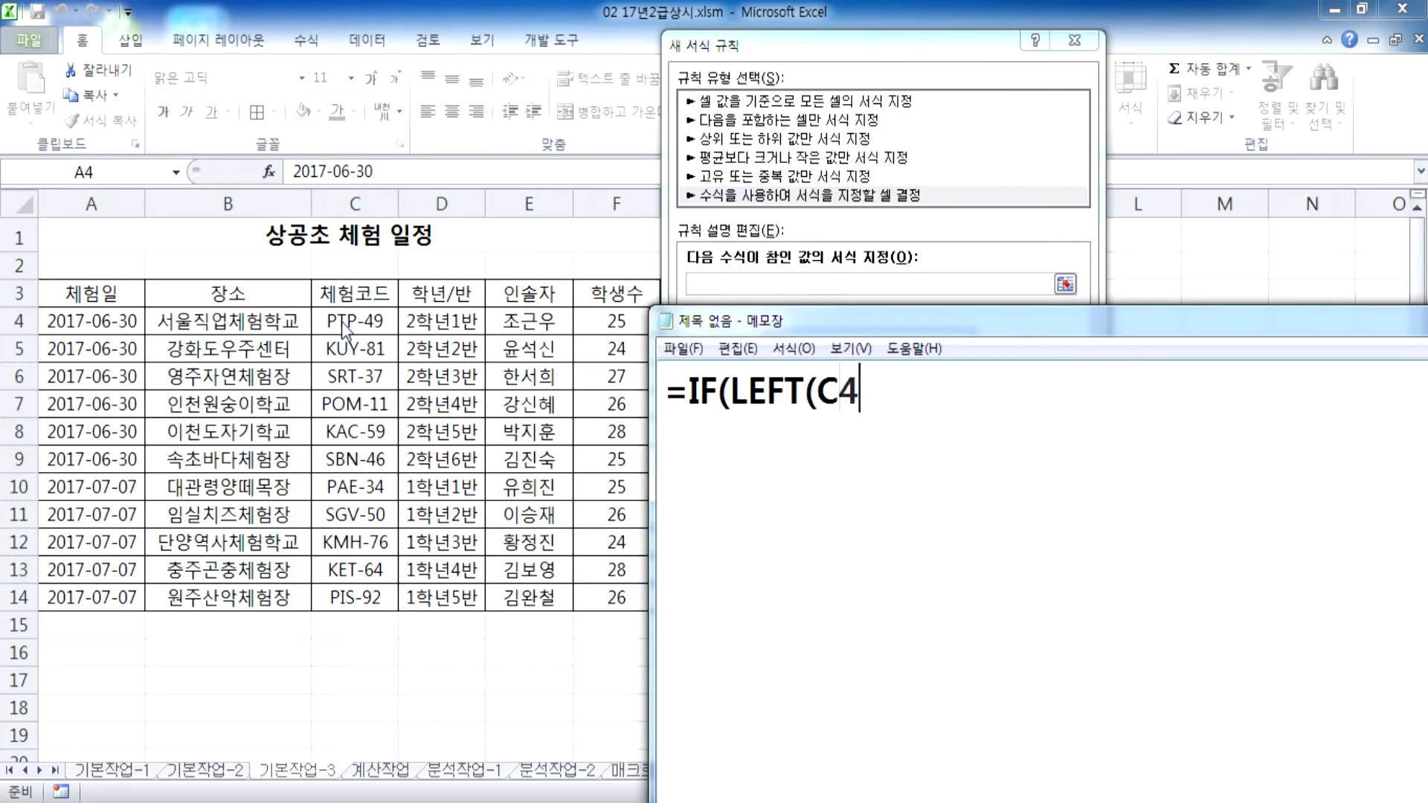
type(", 1)=\"P\"")
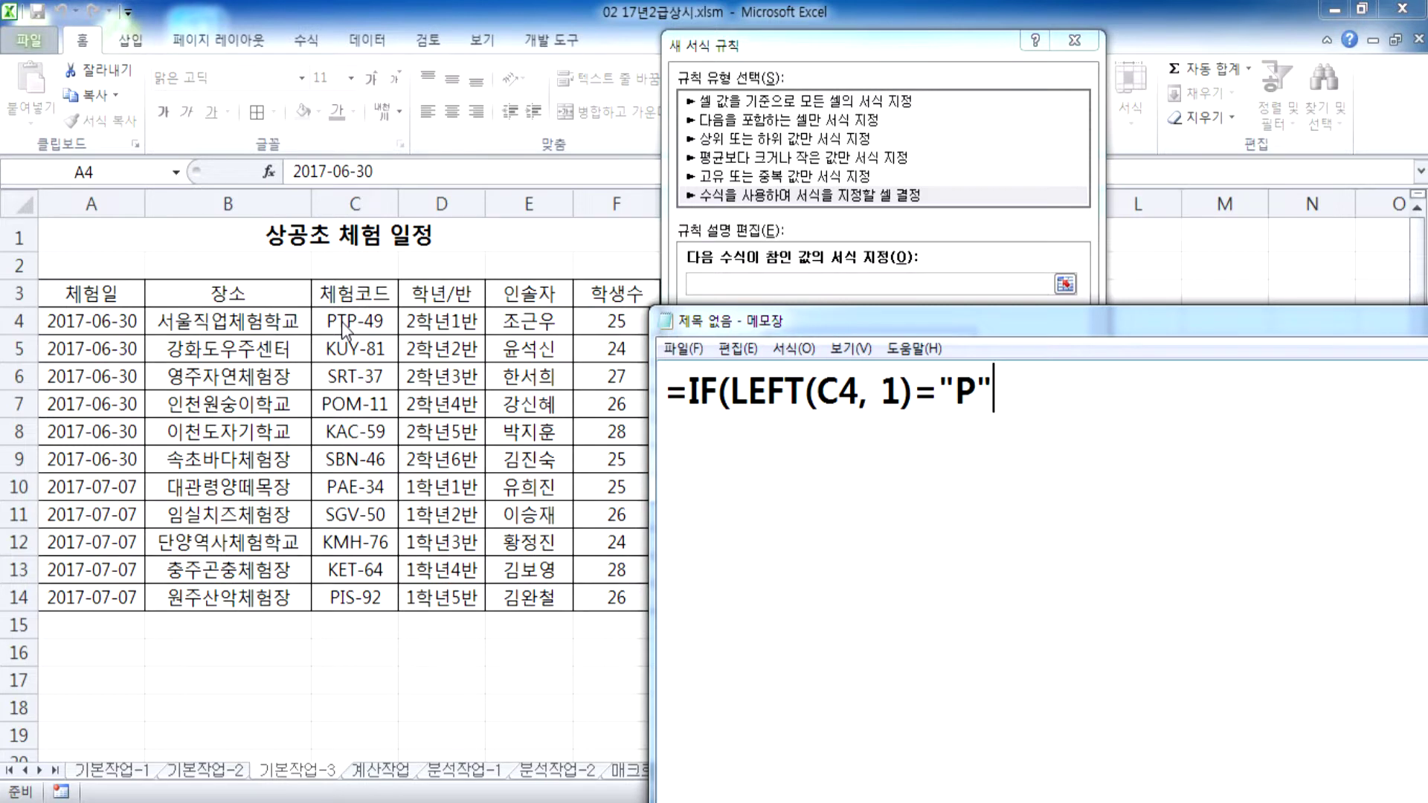
Step: Complete the IF formula in the note with the arguments "서식 지정" and "서식 지정 말고" and a closing parenthesis
type(", 섯")
type("식 지정")
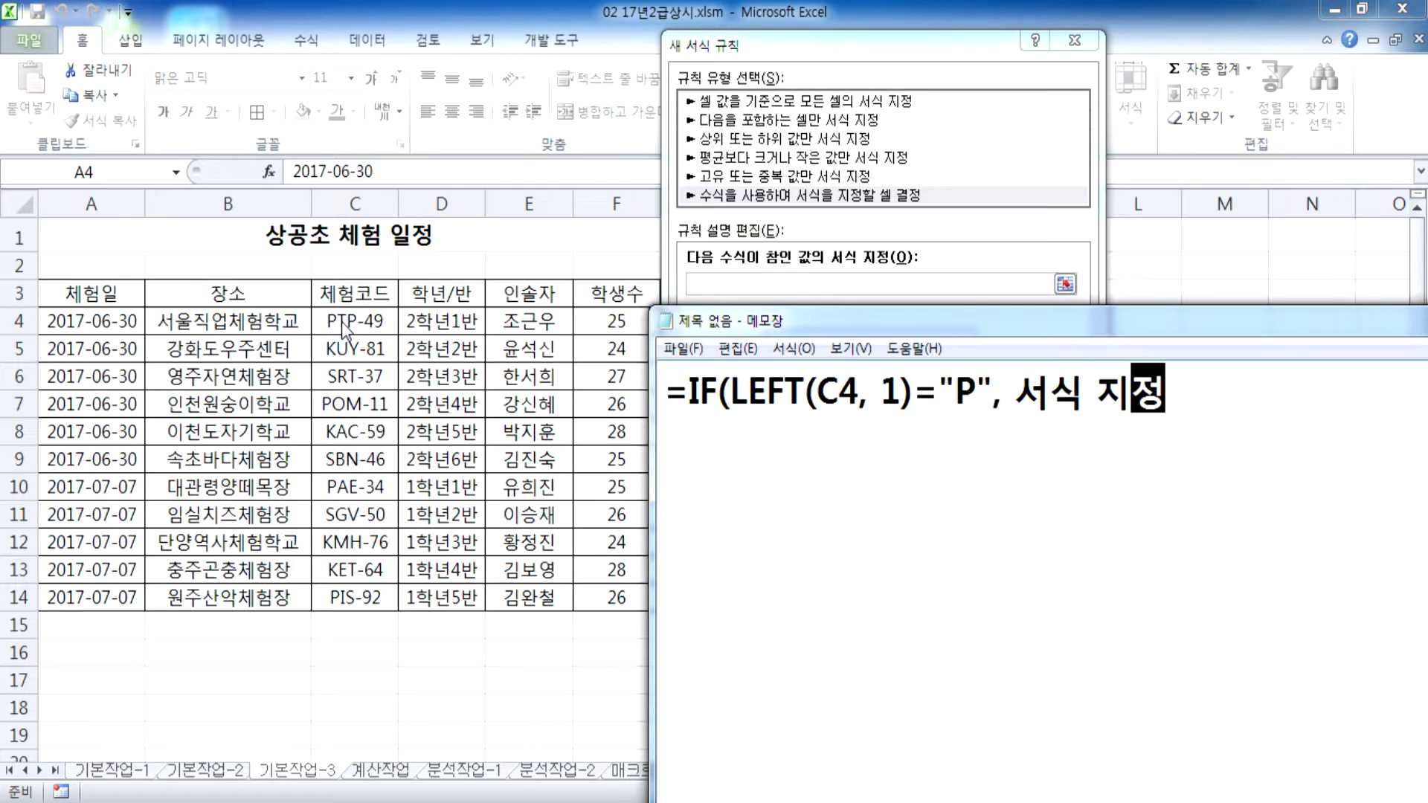
type(", 서식")
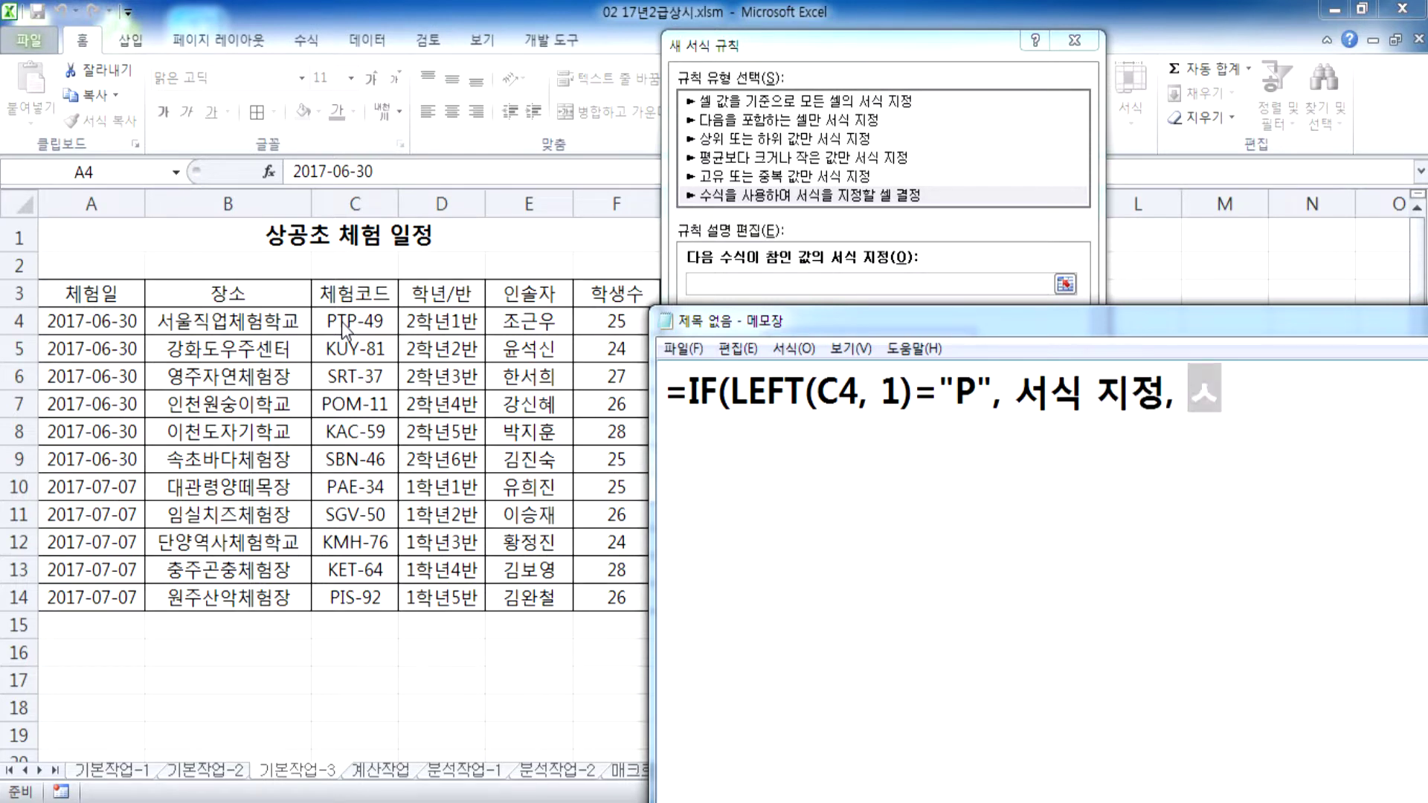
type(" 지정 말고")
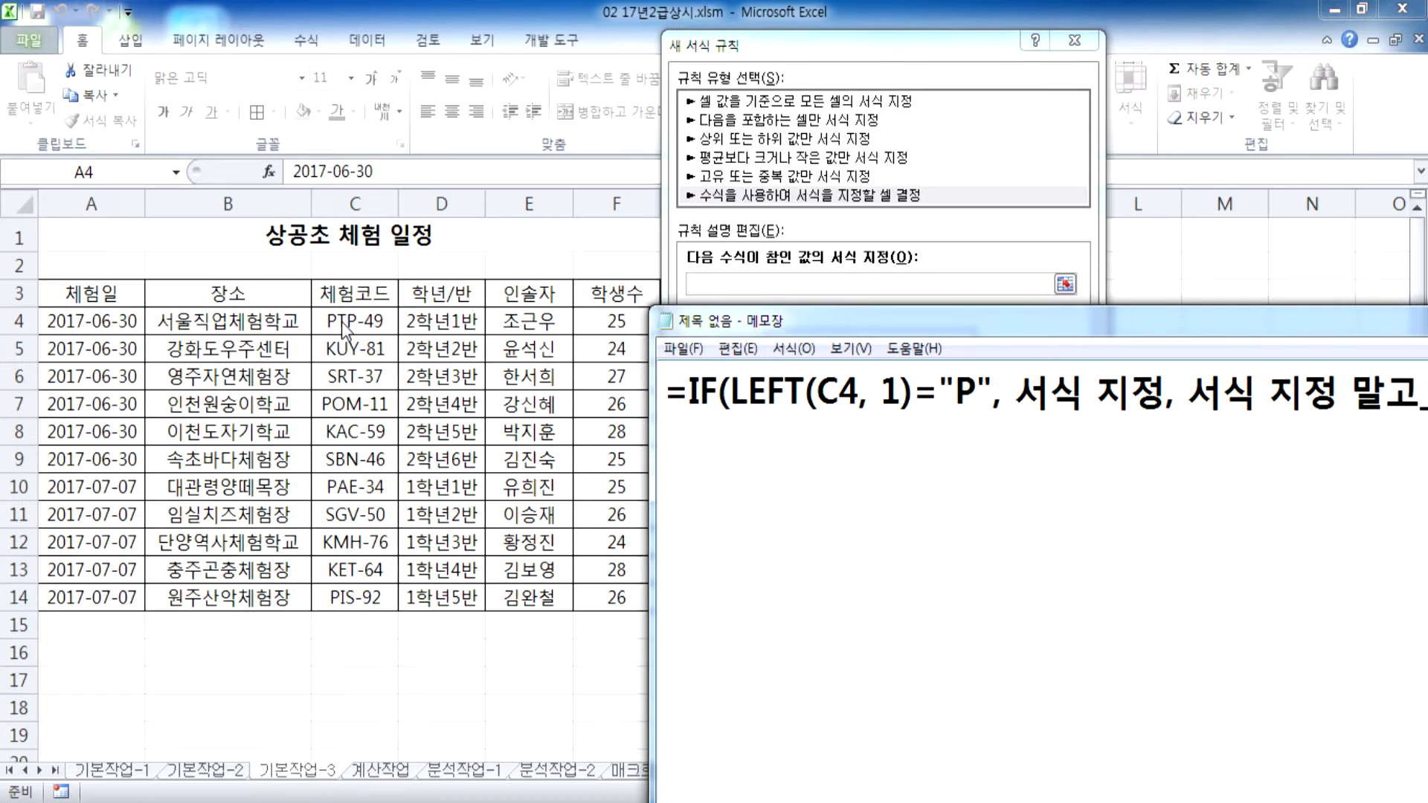
left_click_drag(822, 327, 634, 305)
key("BackSpace")
key("BackSpace")
type(")")
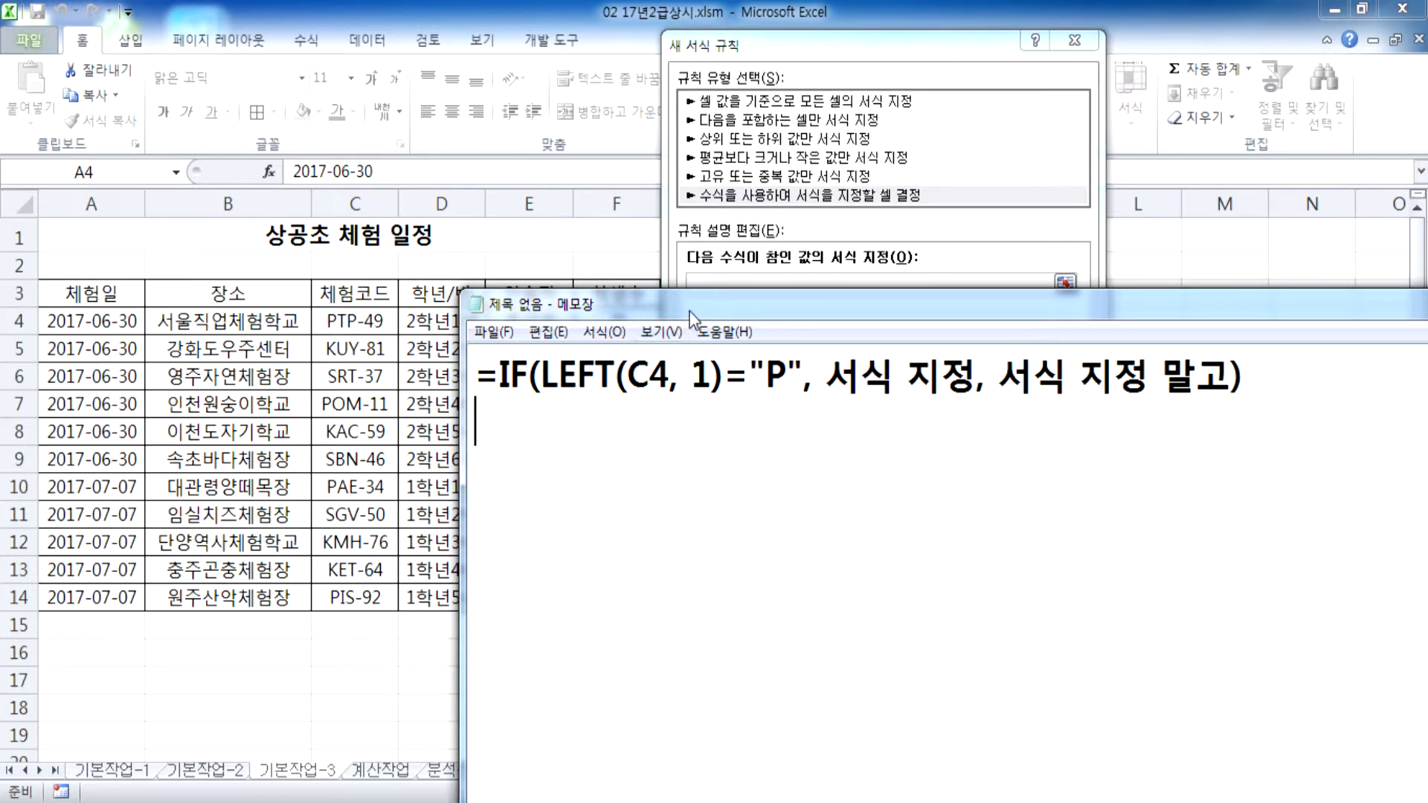
left_click_drag(688, 312, 709, 368)
Step: Back in Excel, enter =left($C4,1)="P" as the new rule's formula, with column C fixed
left_click(737, 284)
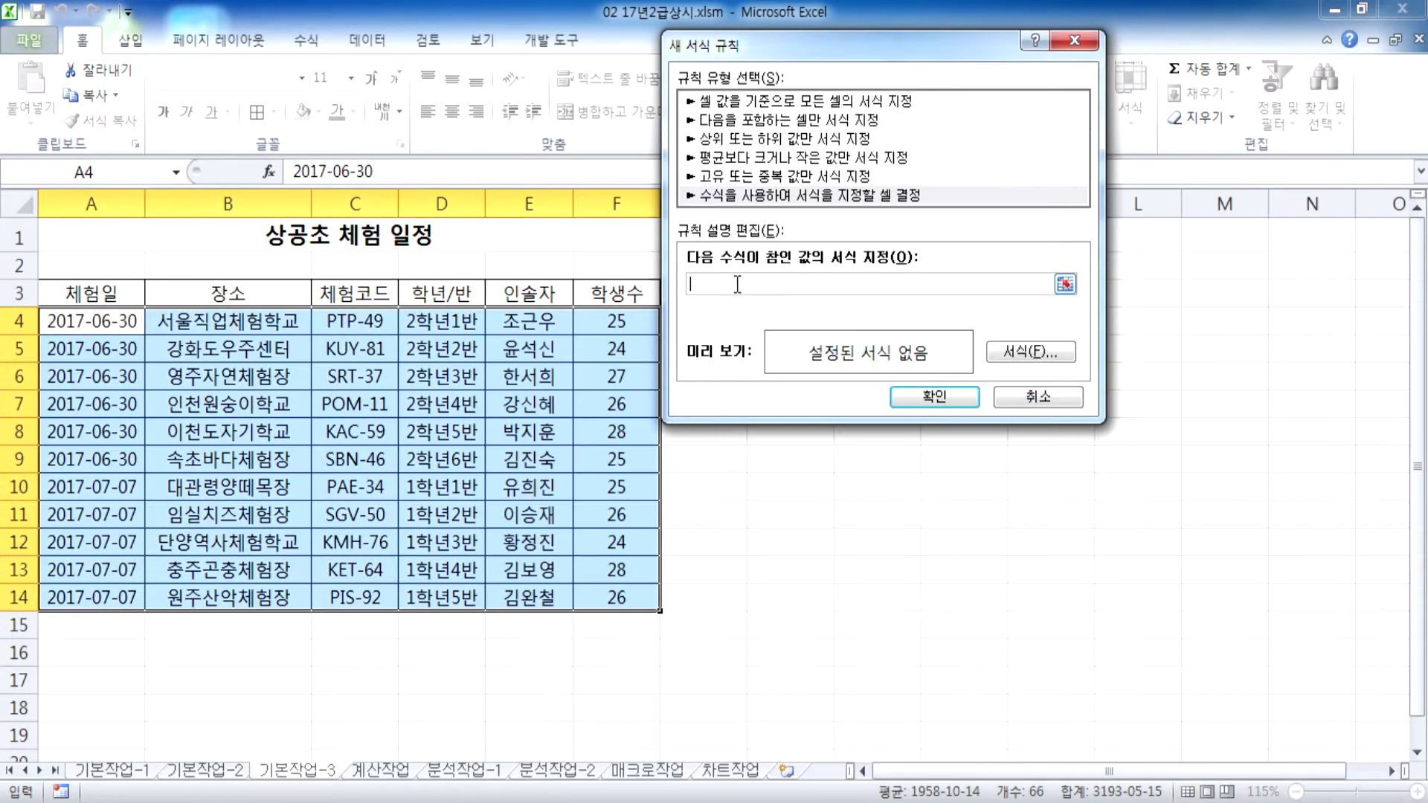
type("=left)(")
key("BackSpace")
key("BackSpace")
type("(")
type("C4,1)=\"P\"")
left_click(719, 283)
type("$")
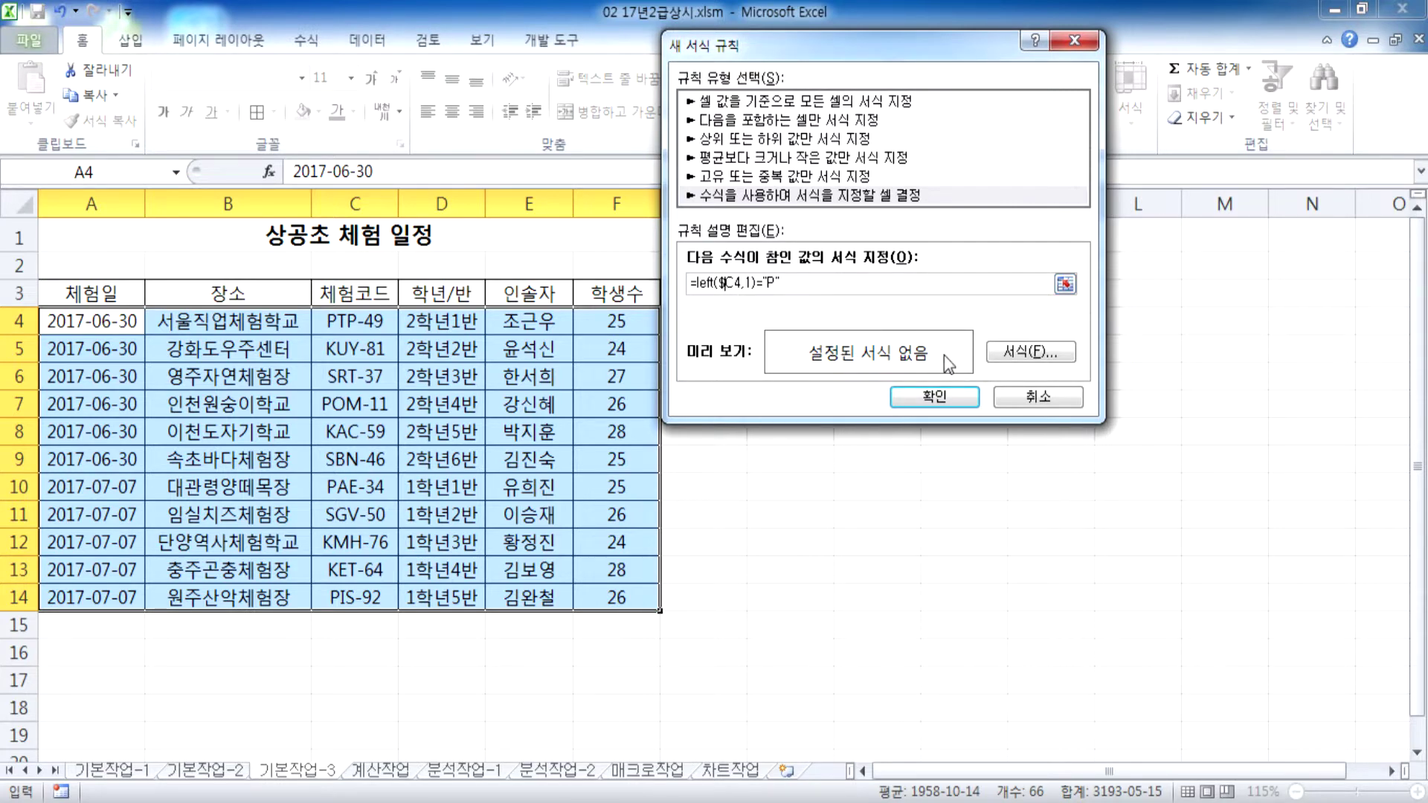
Step: Give the rule's format a standard red font colour and a standard green fill
left_click(1013, 353)
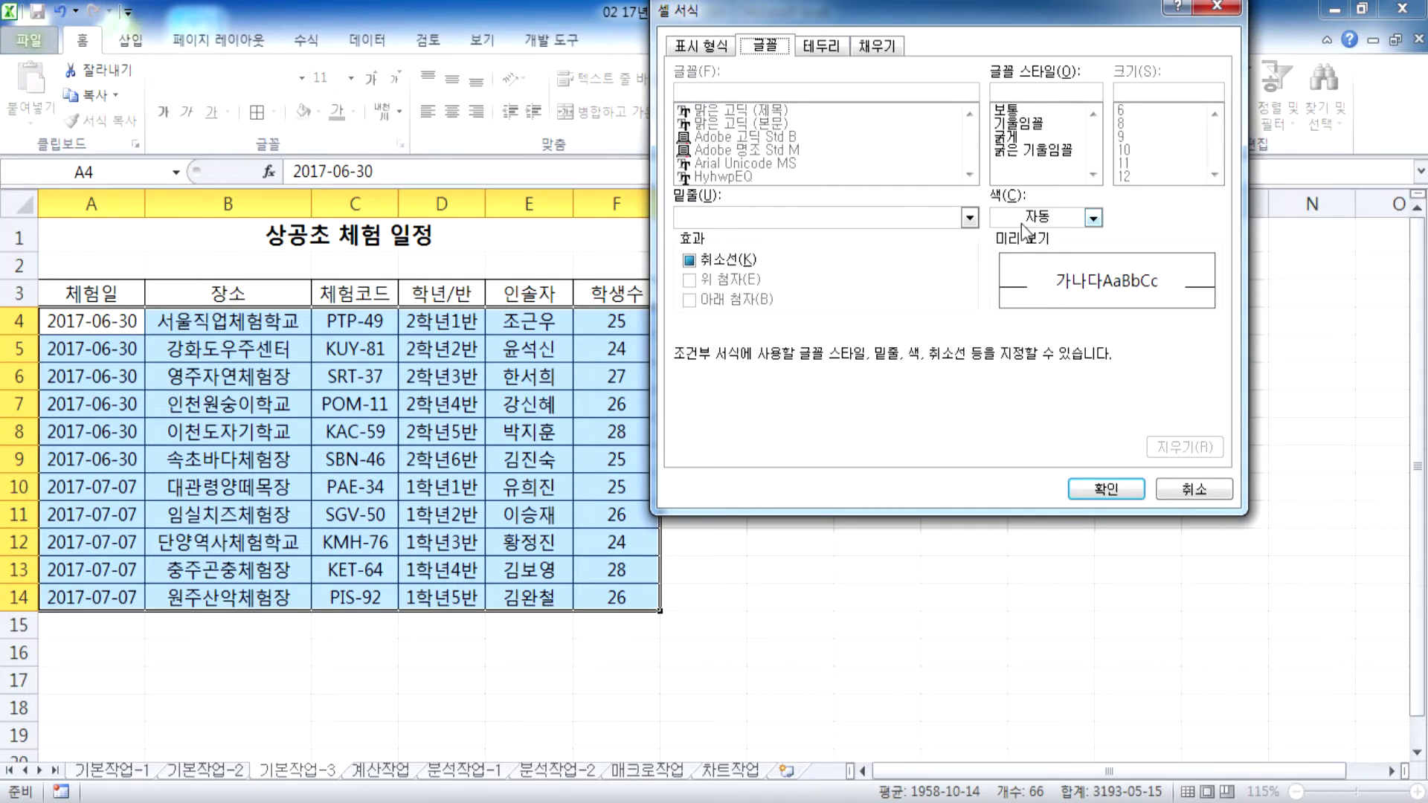
left_click(1093, 218)
left_click(1019, 408)
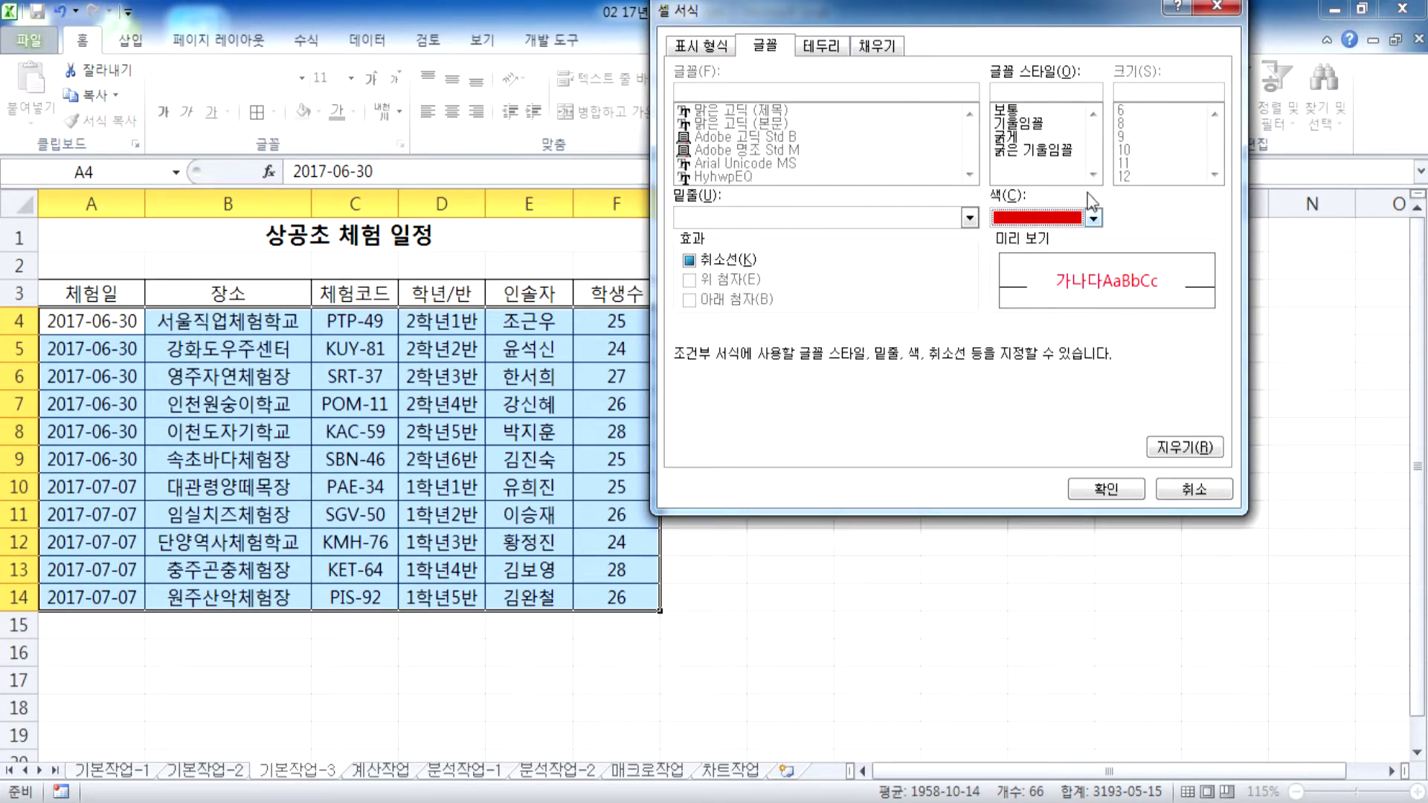
left_click(892, 46)
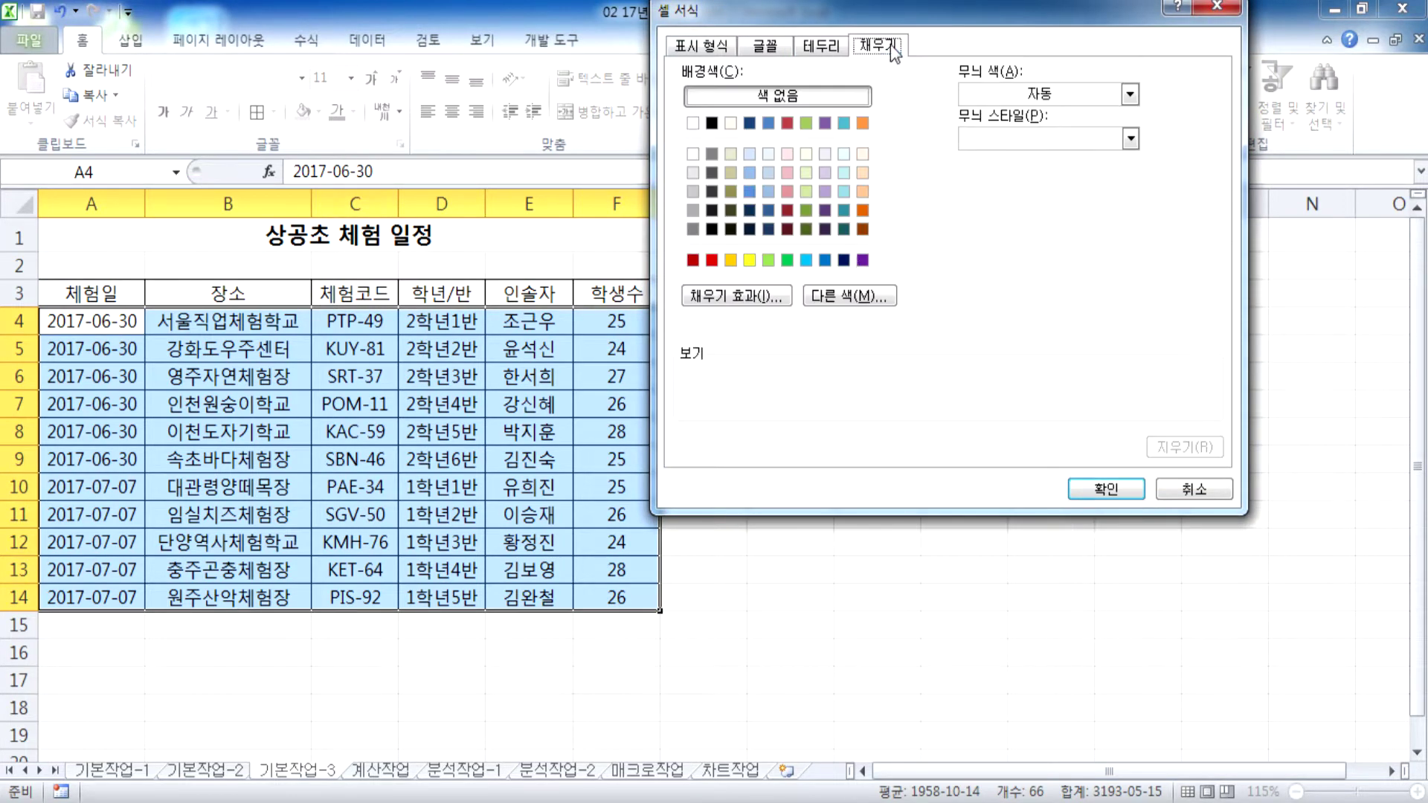
left_click(787, 260)
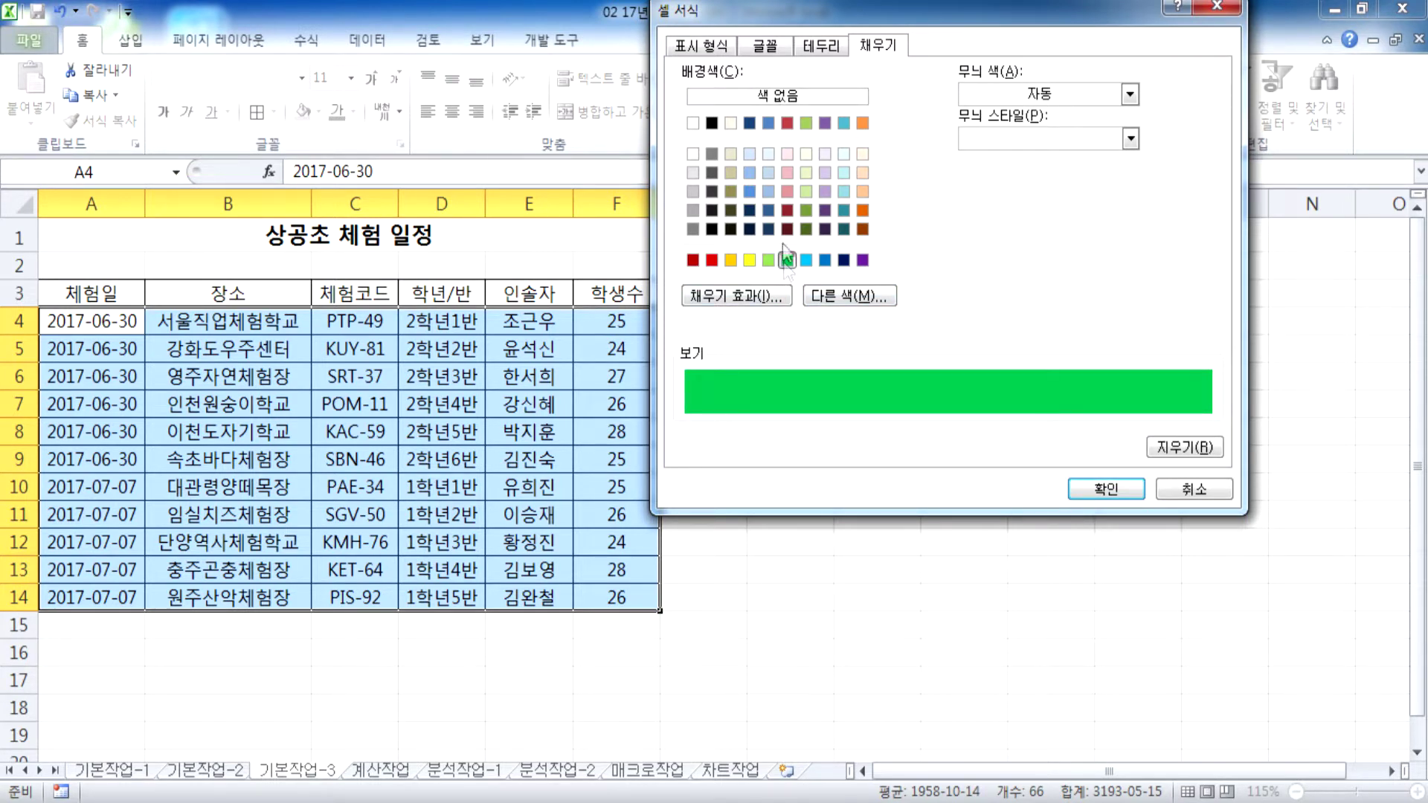
Step: Review the font and fill colours of the format, and apply the new rule to the selected table rows
left_click(766, 46)
left_click(1054, 223)
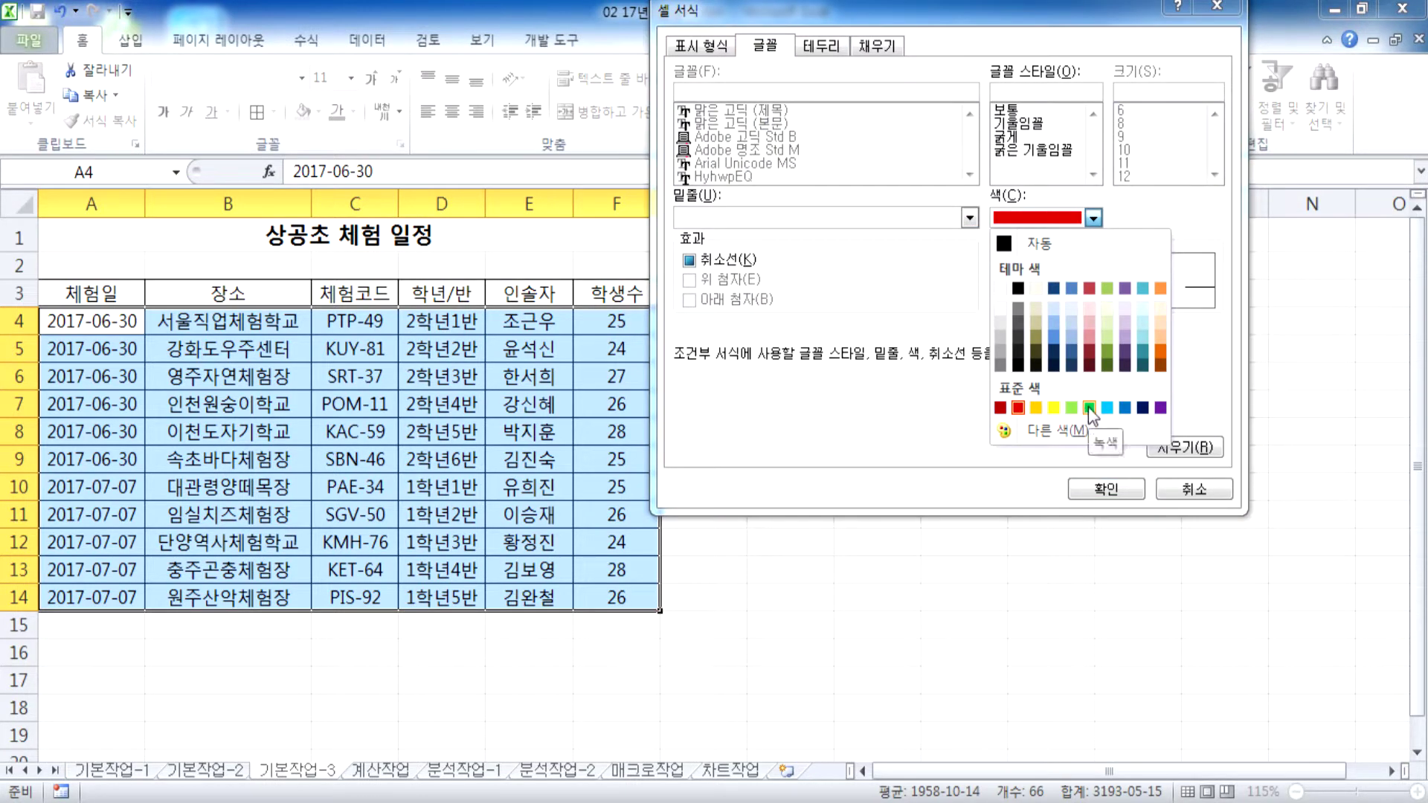
left_click(874, 49)
left_click(872, 51)
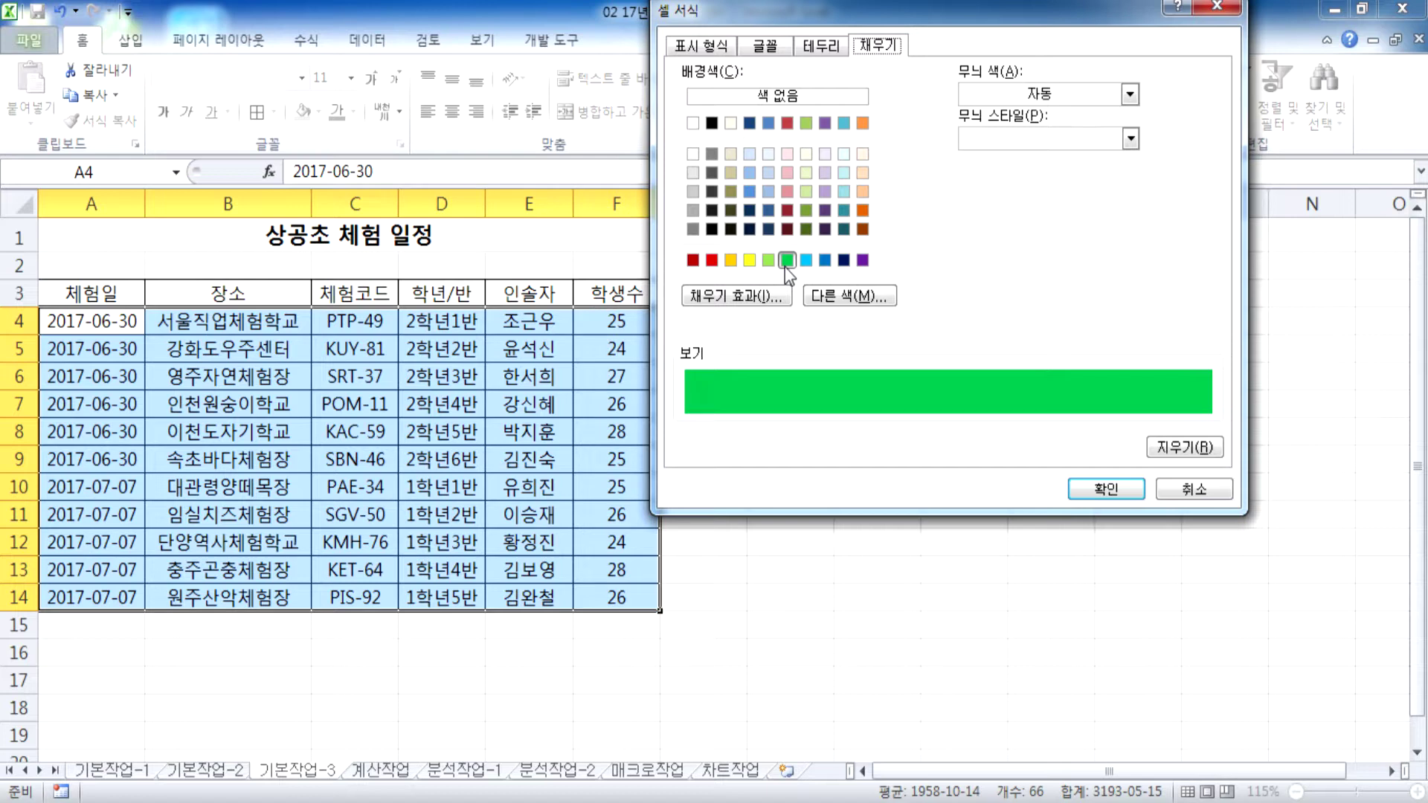
left_click(1094, 488)
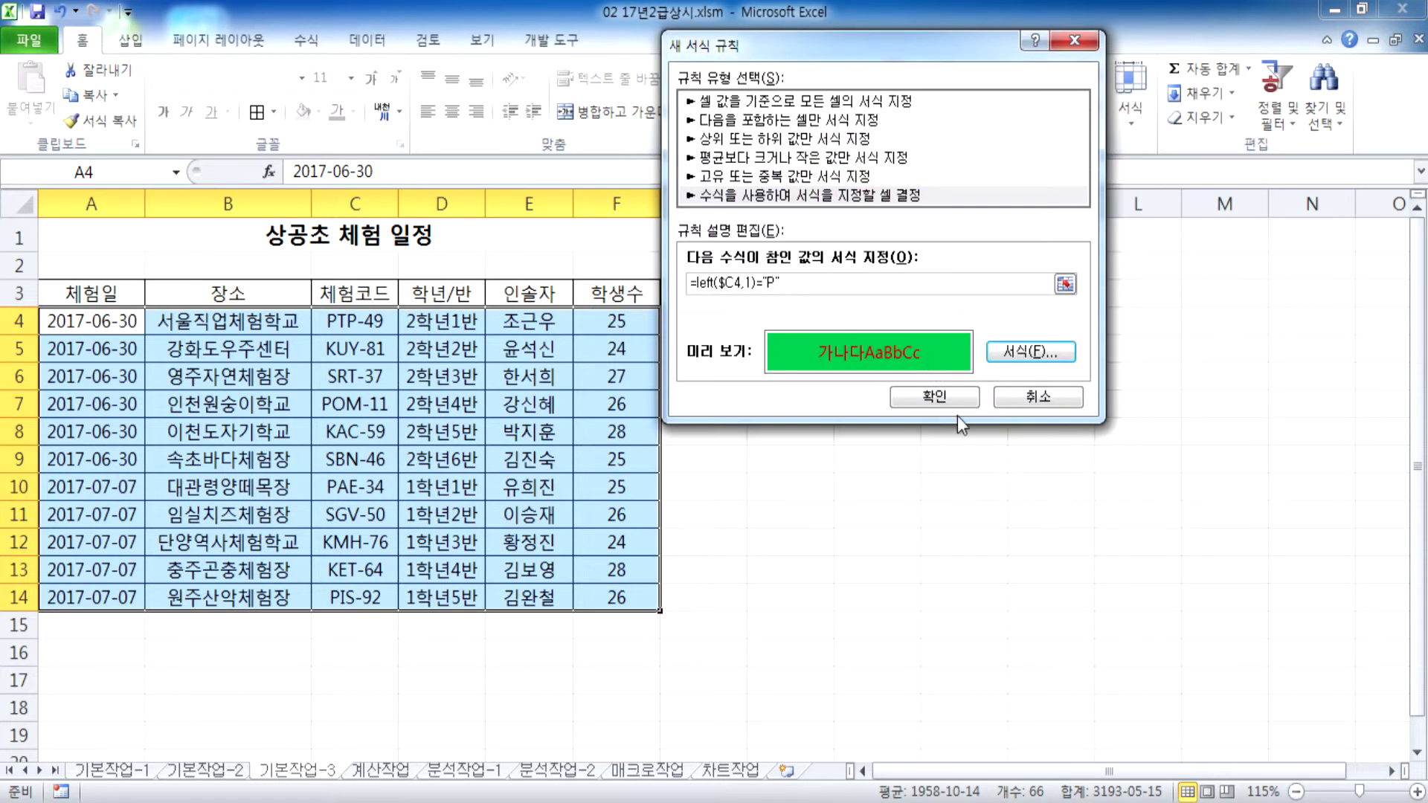
left_click(917, 400)
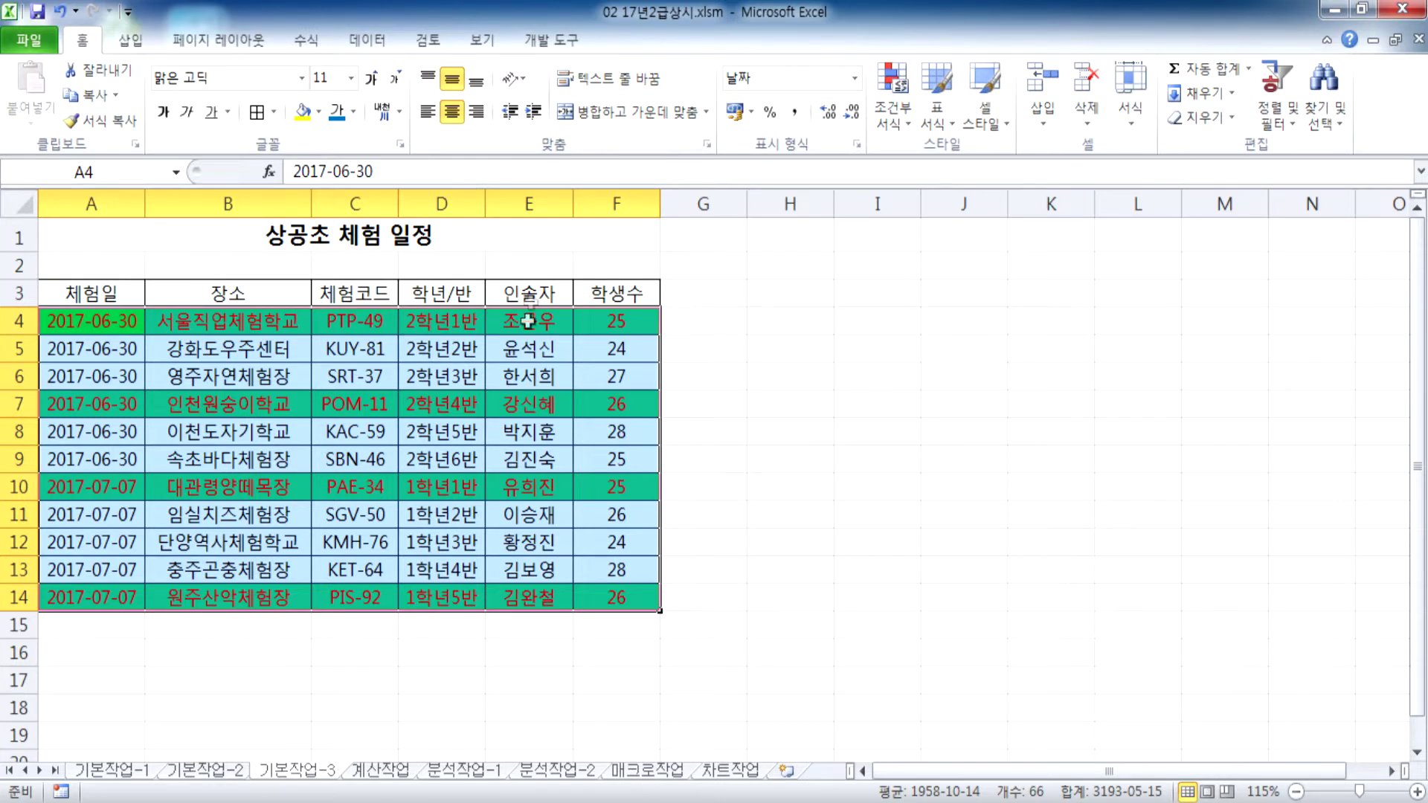
Step: Copy the formula from the existing conditional formatting rule and paste it into Notepad below the IF formula
left_click(885, 121)
left_click(937, 449)
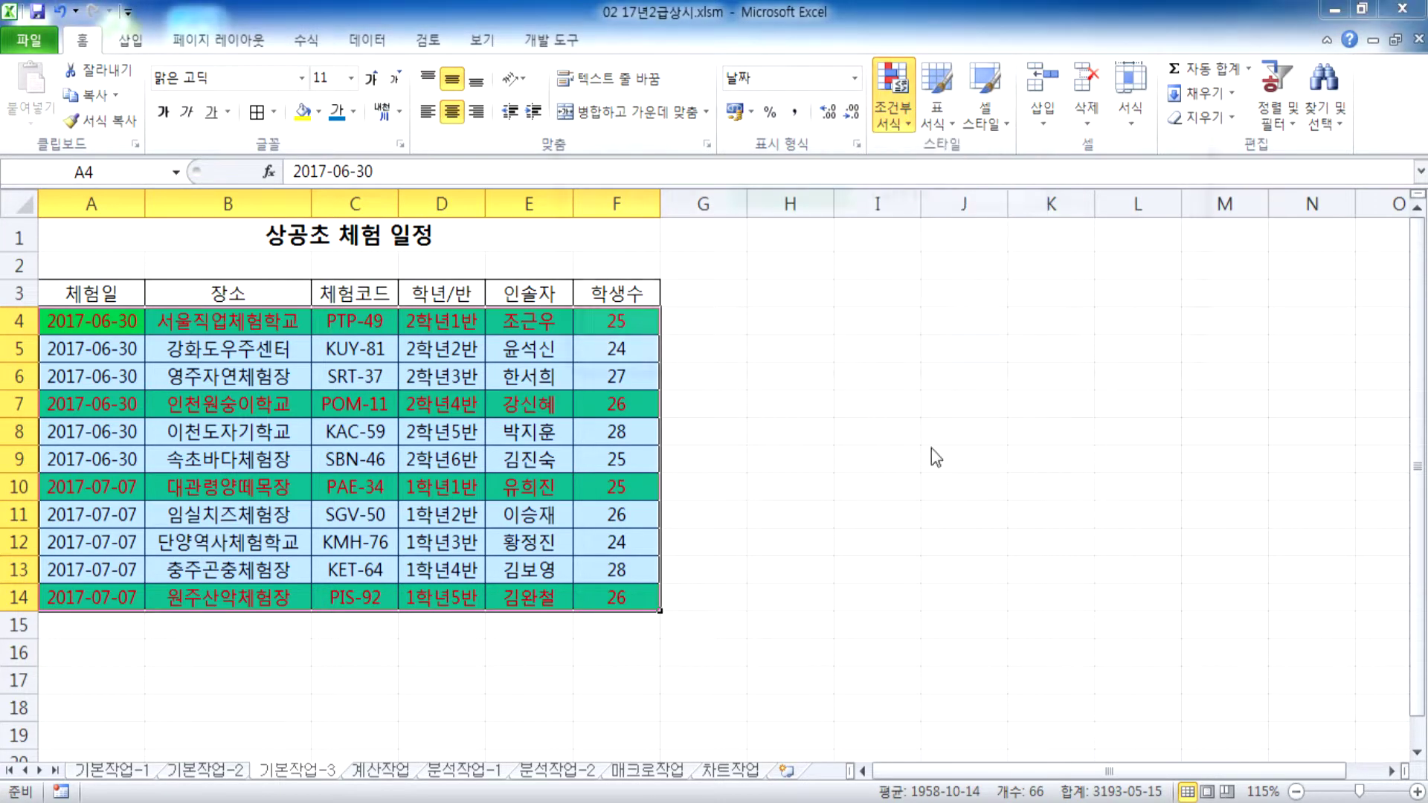
left_click(694, 199)
left_click(757, 142)
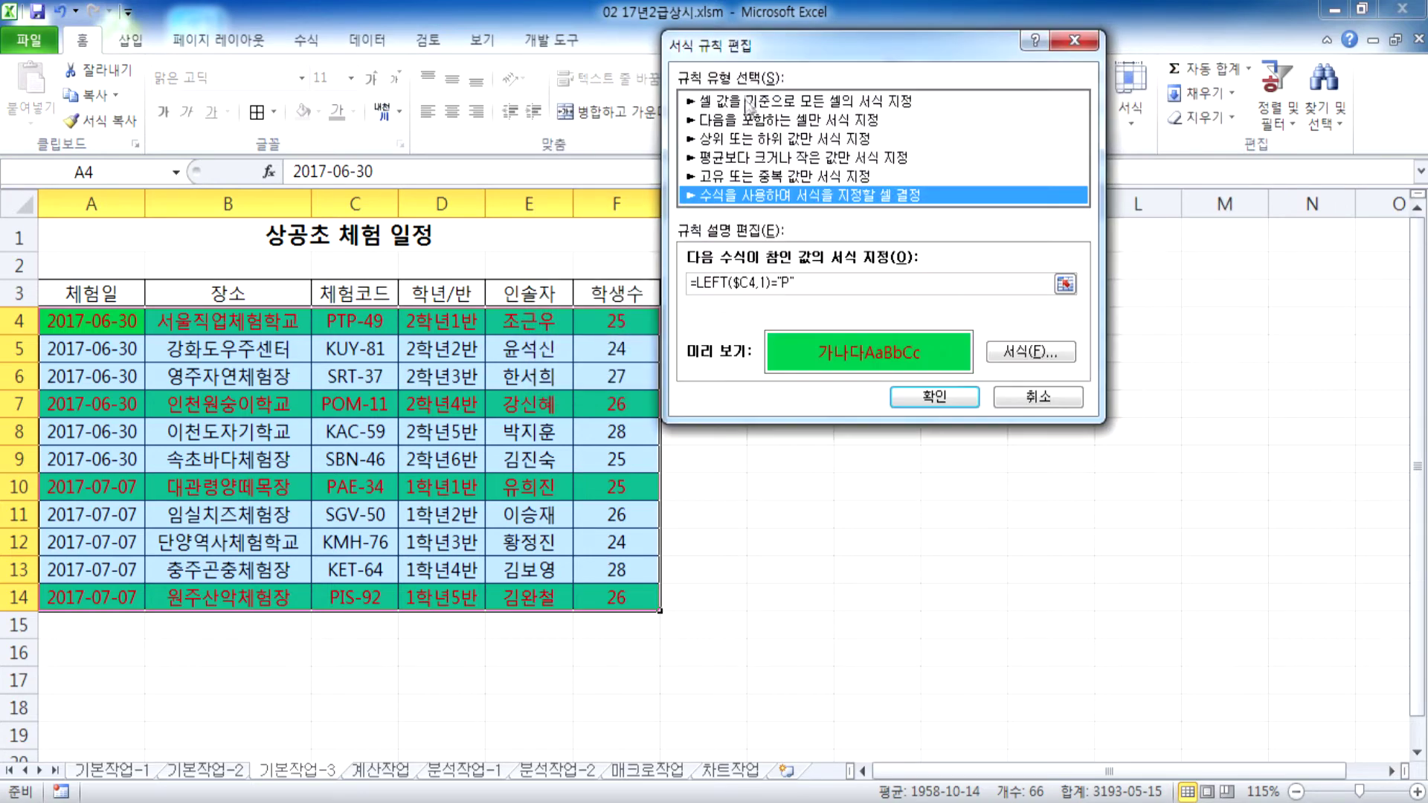
left_click_drag(814, 346, 670, 346)
key("ctrl+c")
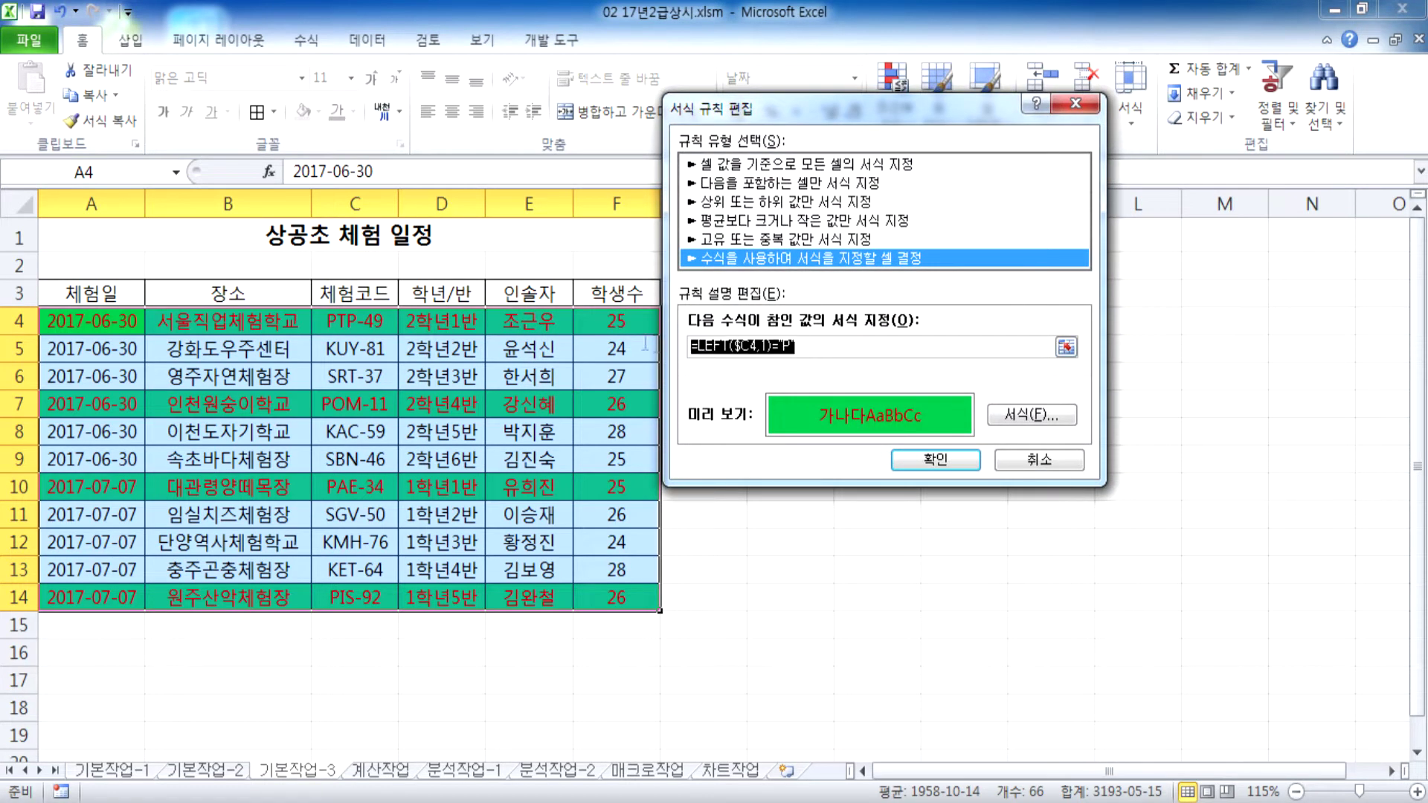
key("Return")
key("ctrl+v")
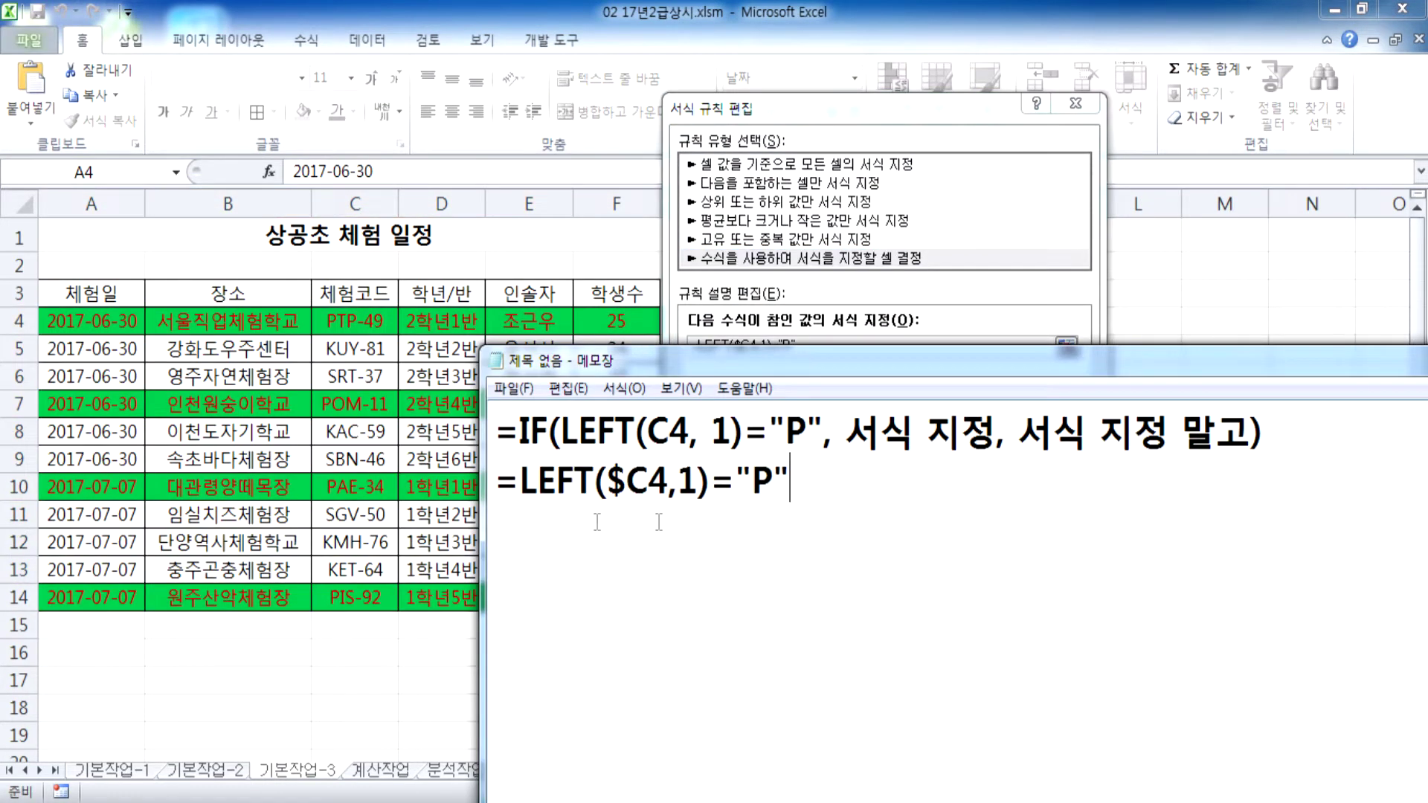
Step: Insert a blank line between the two formulas in the note and add "하고" after the first "서식 지정"
left_click(1299, 433)
key("Return")
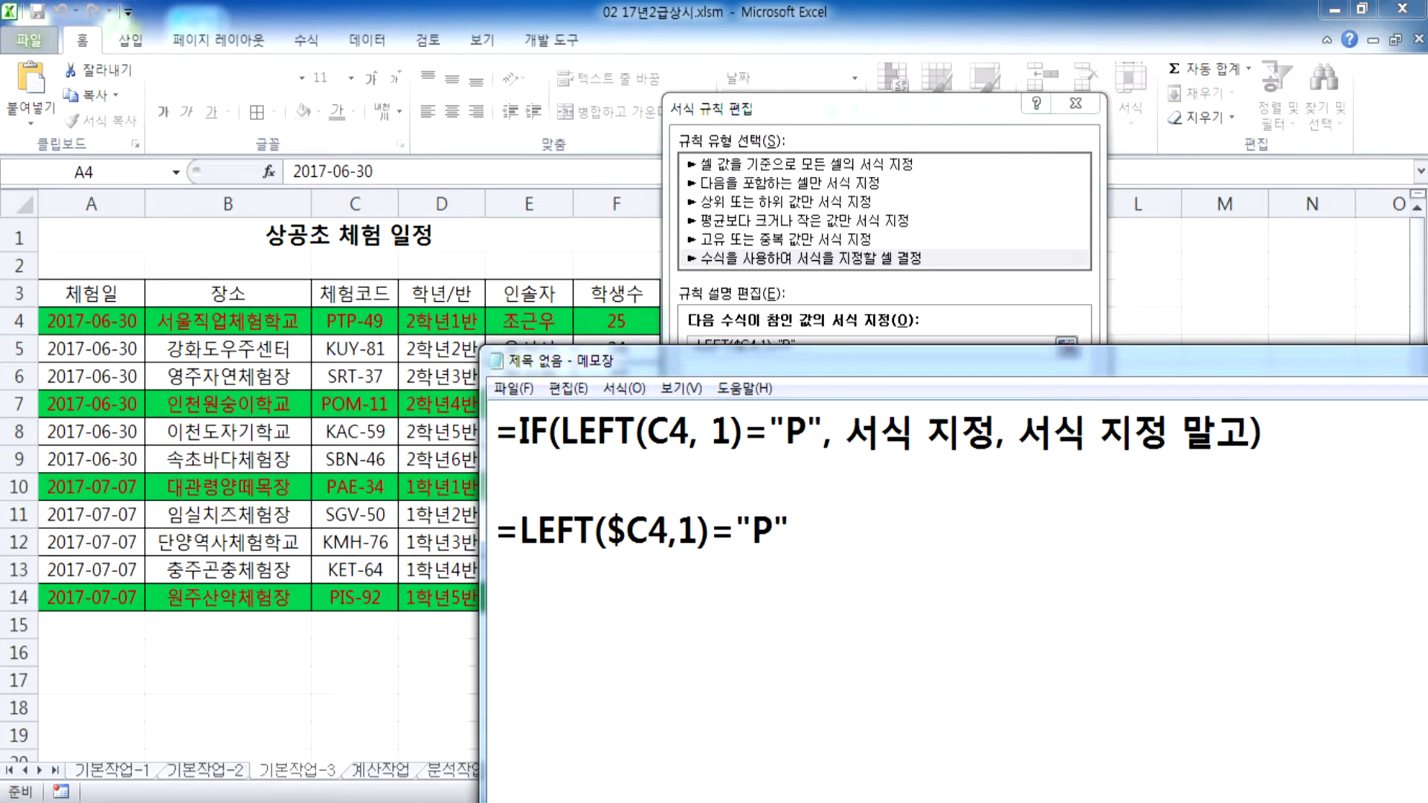
left_click(996, 432)
type("하고")
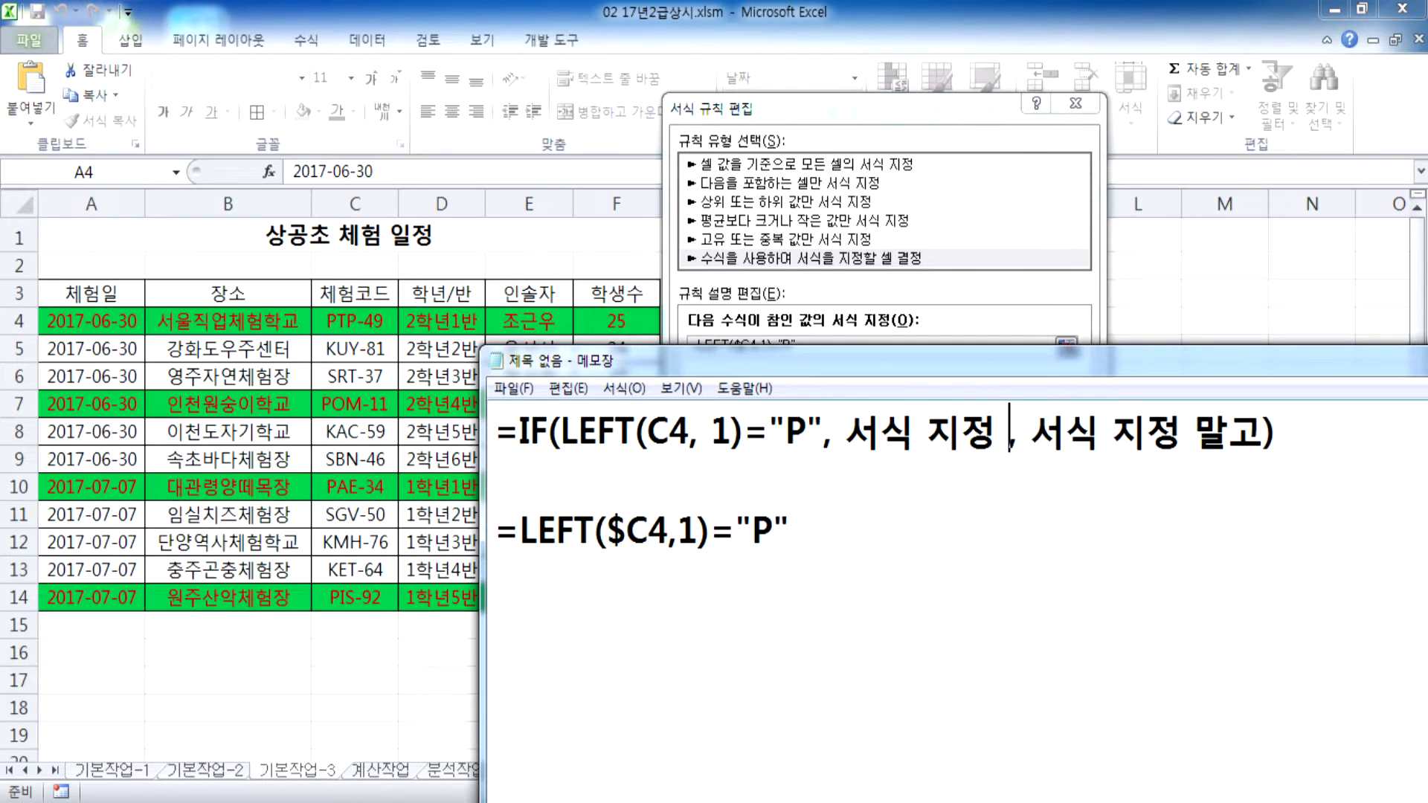
left_click(684, 623)
left_click_drag(714, 364, 683, 220)
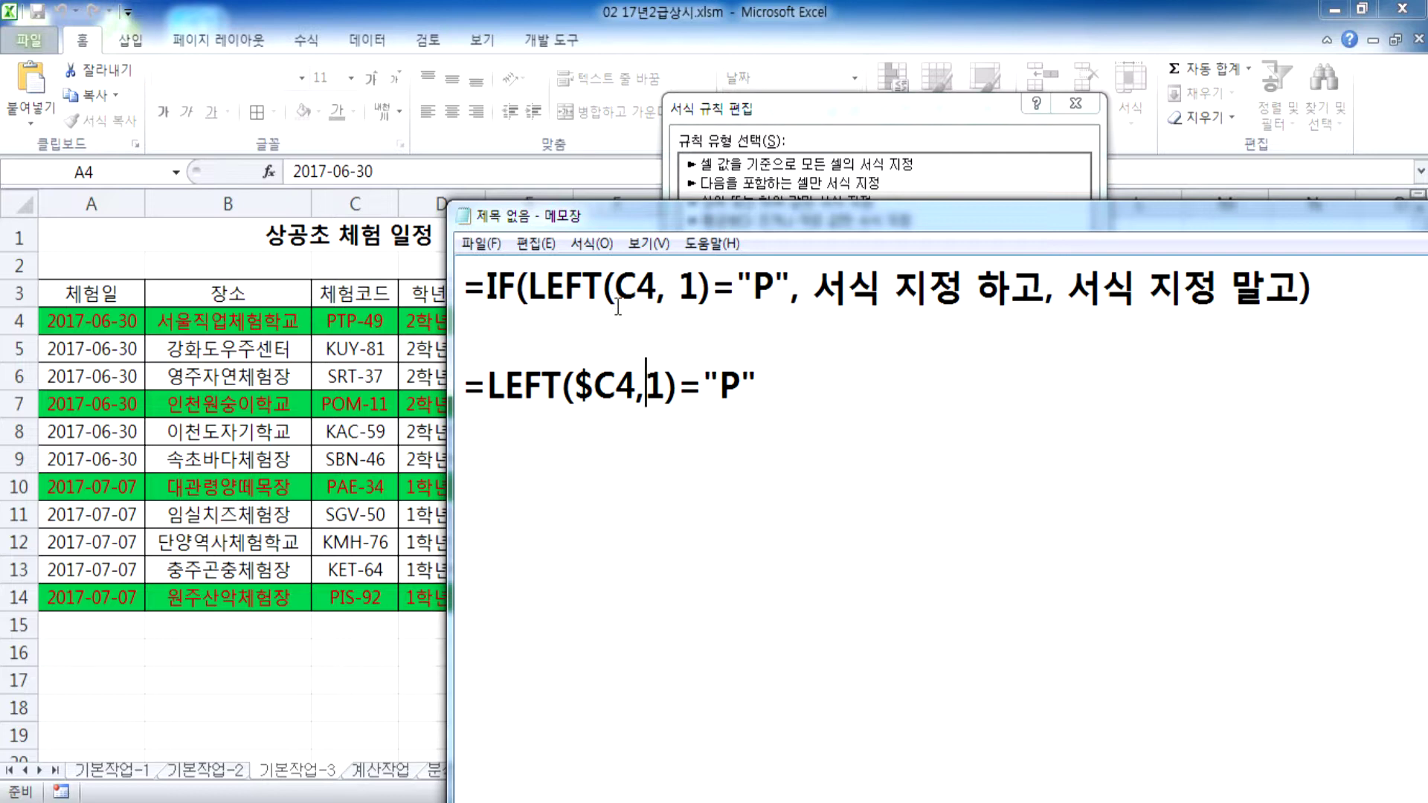
key("alt+Tab")
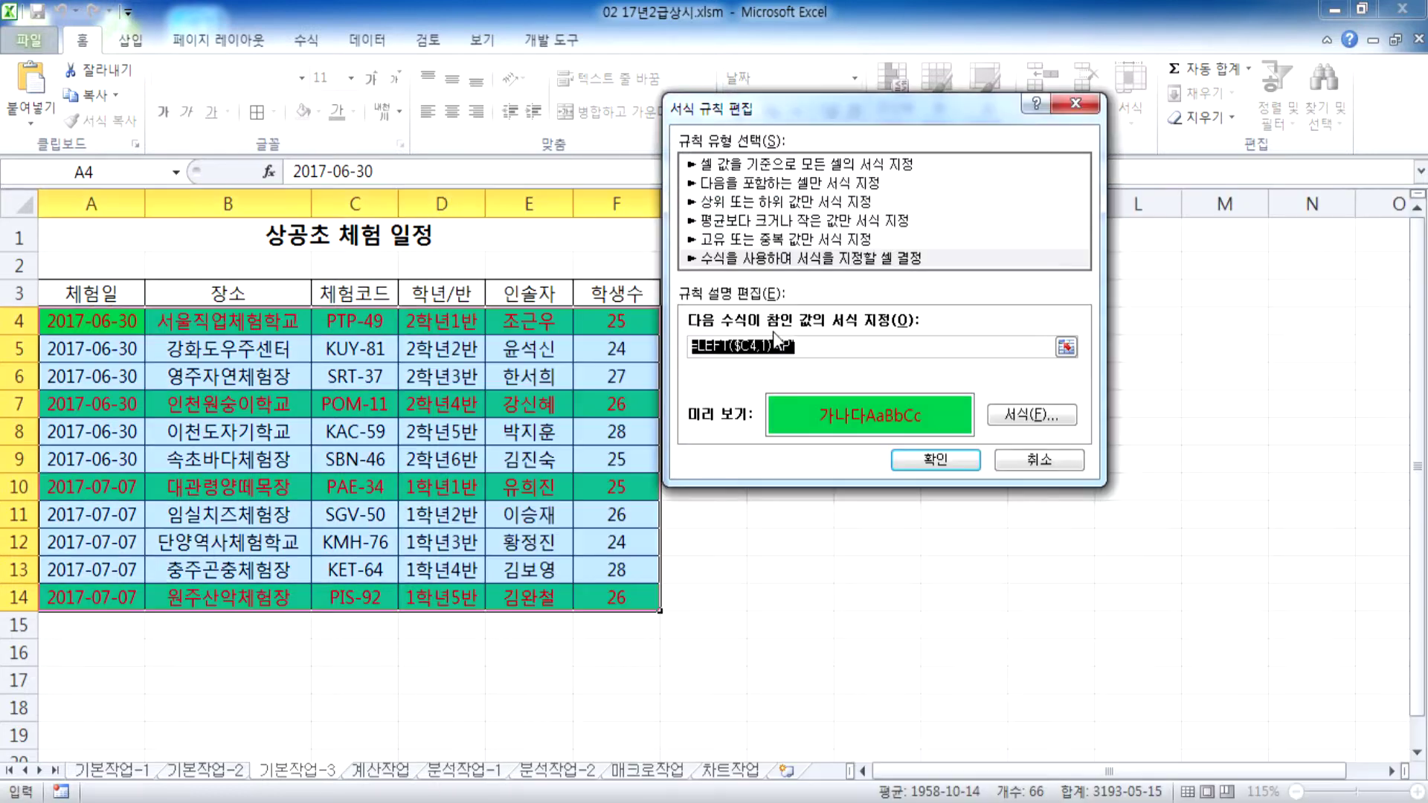
left_click(782, 346)
key("BackSpace")
key("BackSpace")
key("BackSpace")
key("BackSpace")
key("BackSpace")
key("BackSpace")
key("BackSpace")
key("BackSpace")
key("BackSpace")
key("BackSpace")
key("BackSpace")
key("BackSpace")
key("Right")
key("Escape")
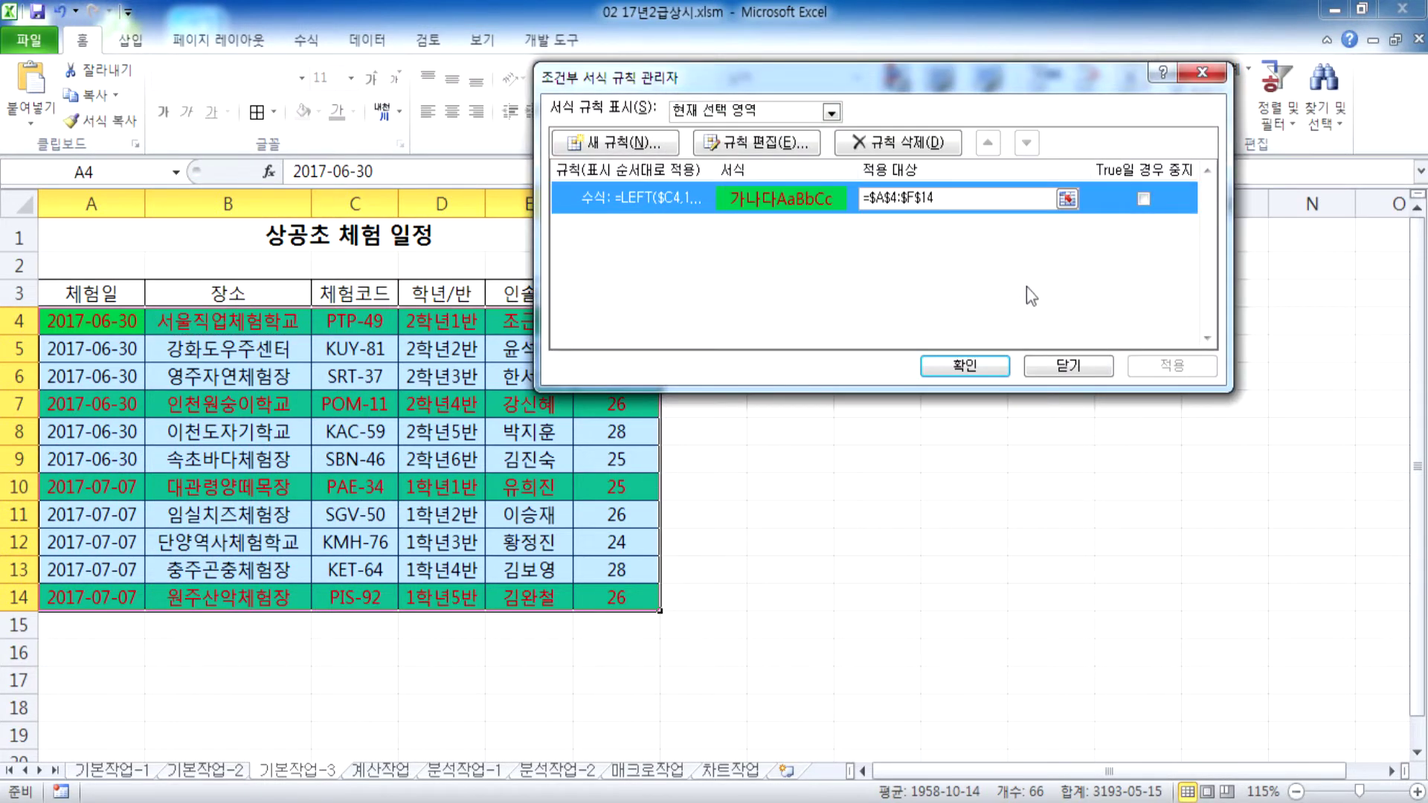
Step: Change the letter in the rule's formula to lowercase "p" and apply the edited rule
left_click(759, 143)
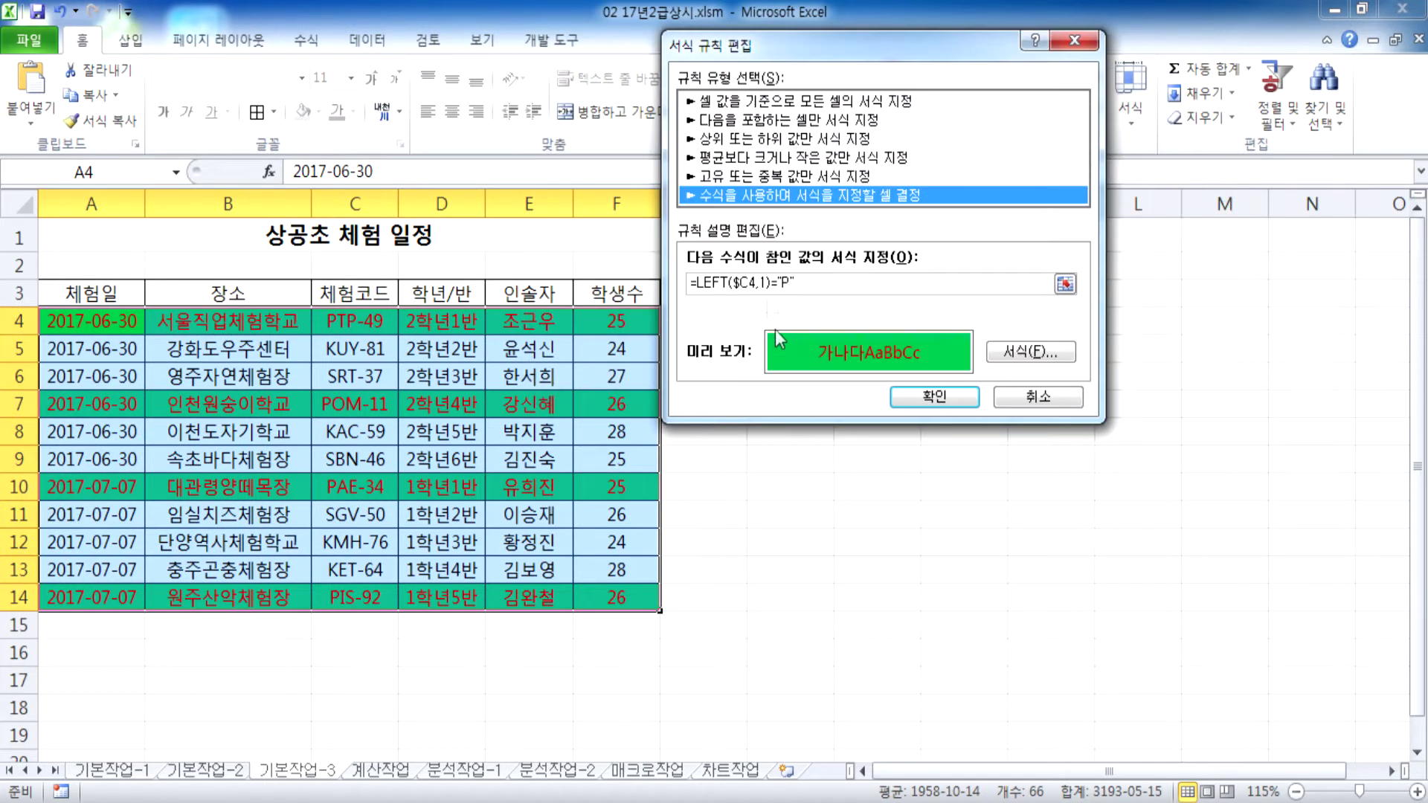
double_click(787, 284)
type("p")
left_click(913, 398)
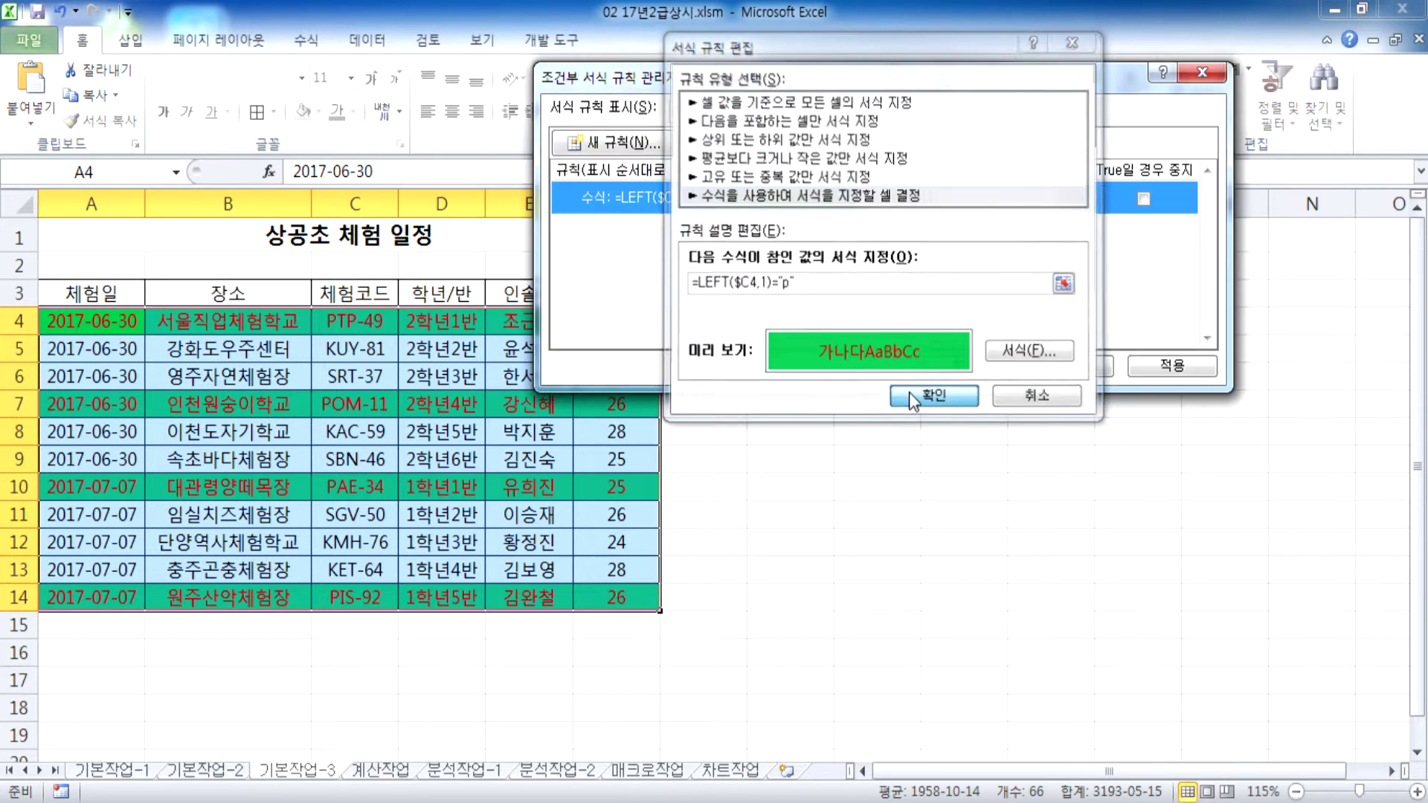
left_click(930, 368)
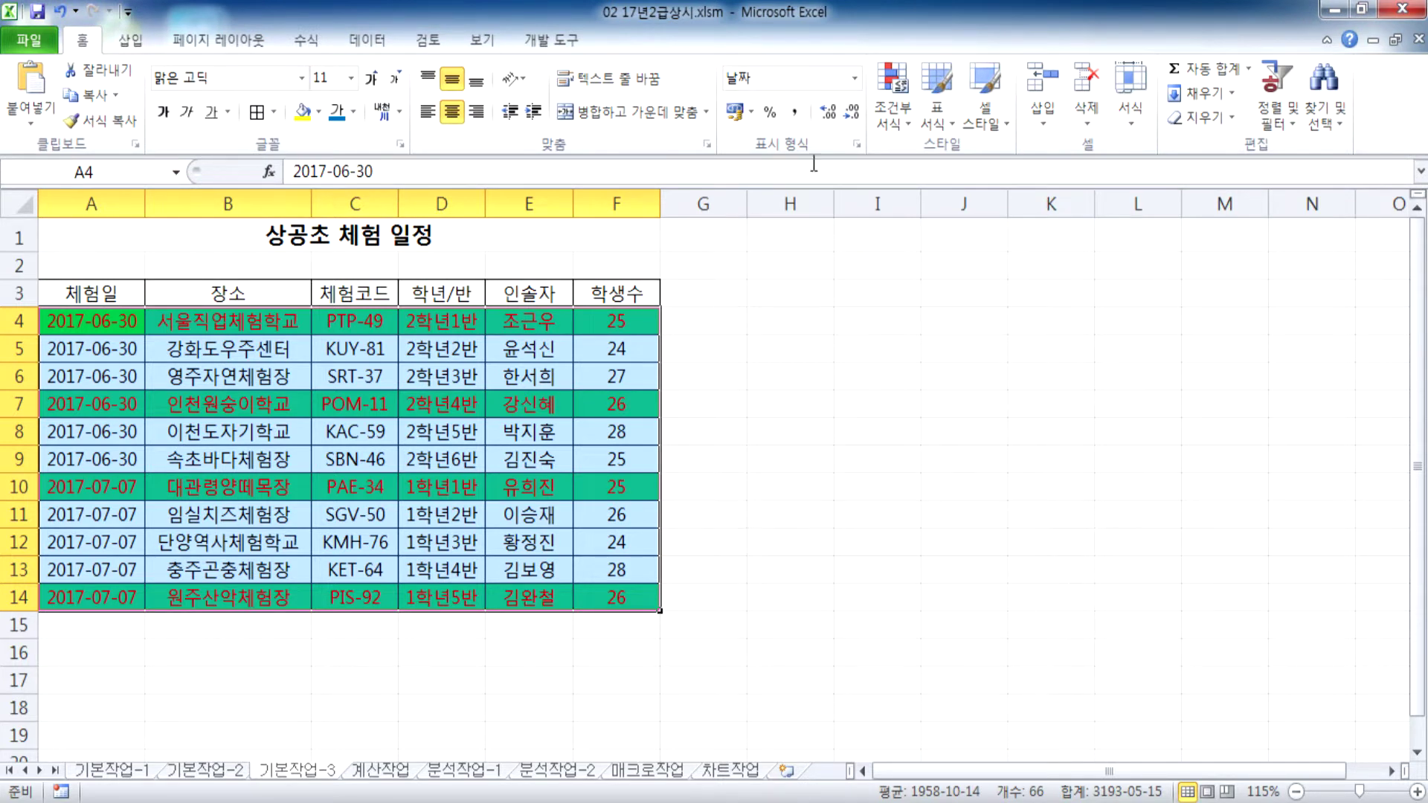
Step: Reopen the existing conditional formatting rule for editing and change the letter in its formula to uppercase "P"
left_click(895, 119)
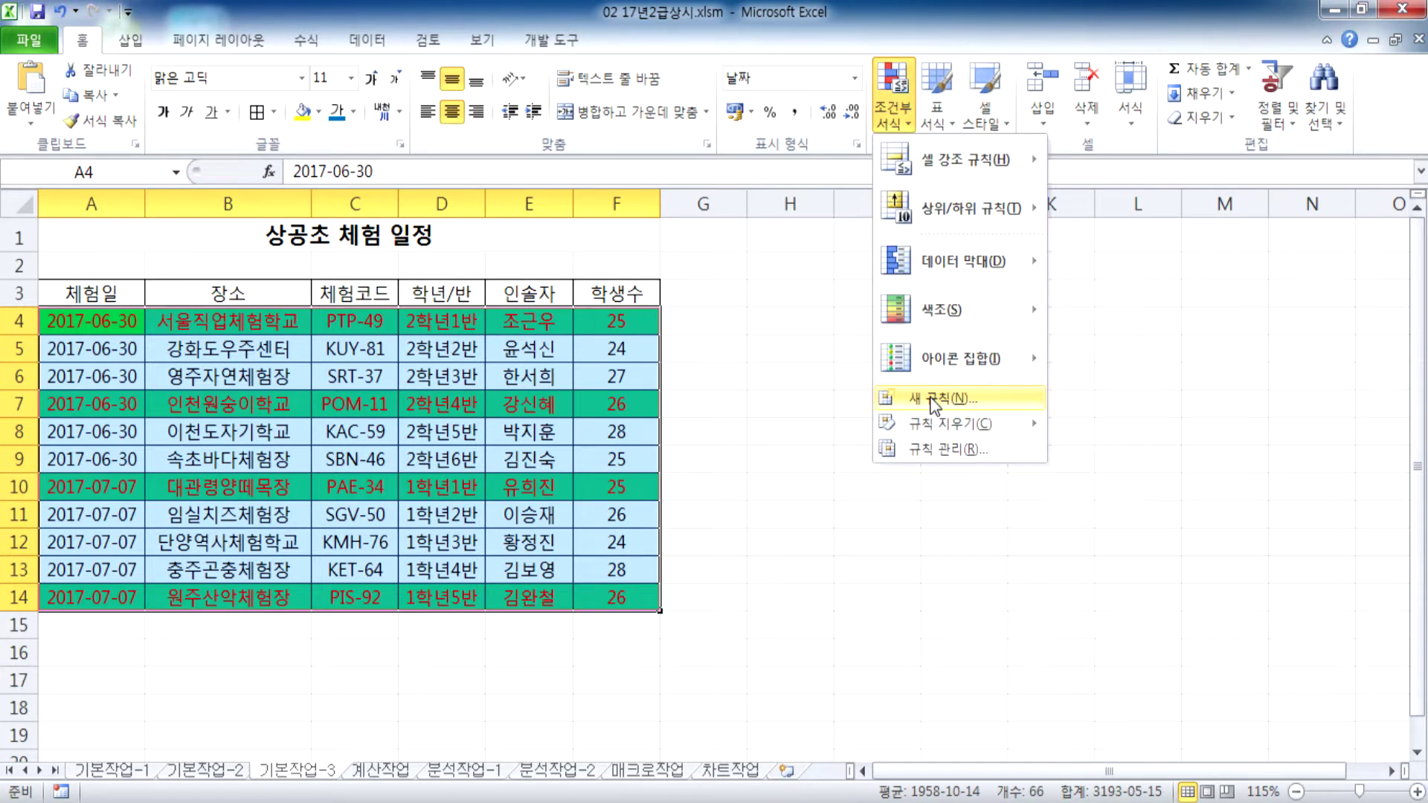
left_click(948, 449)
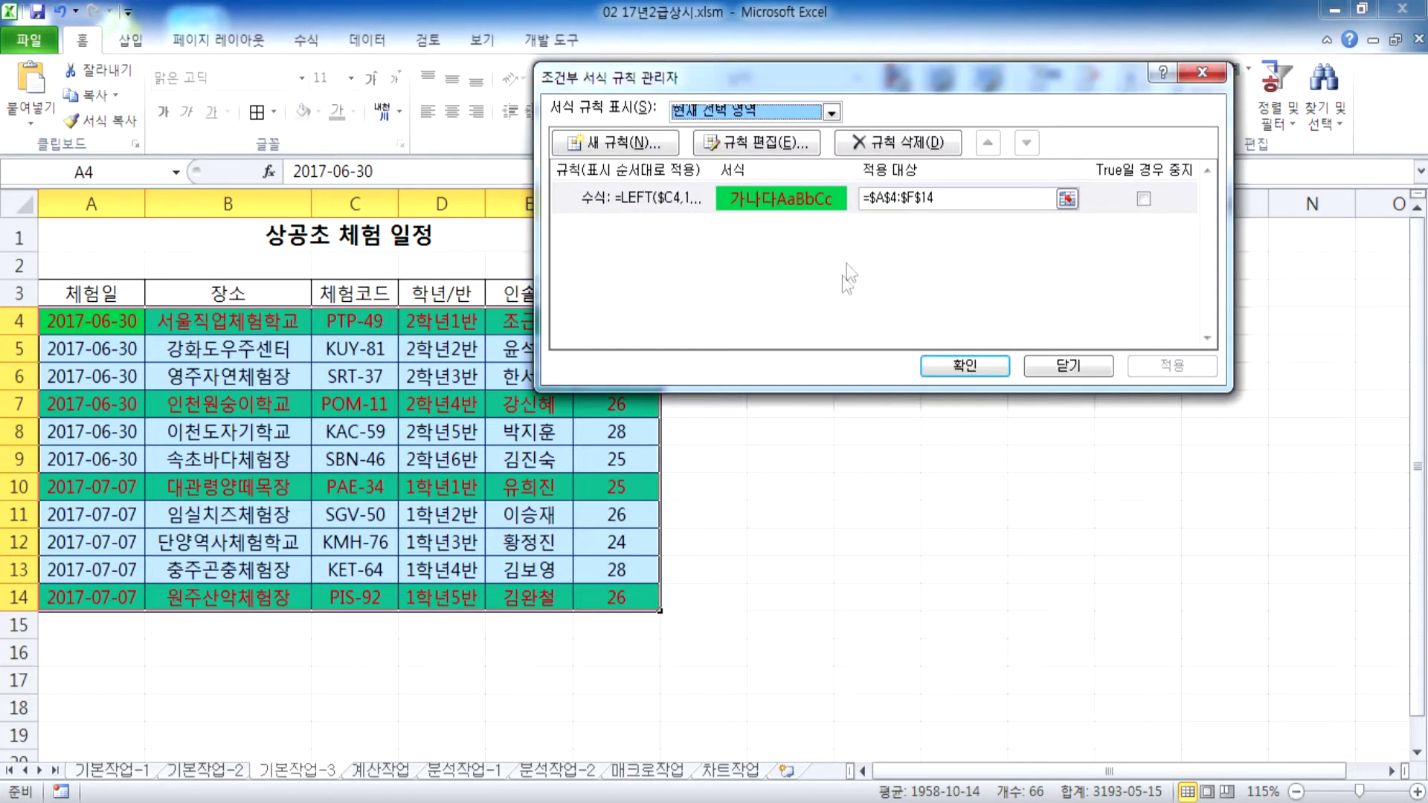
double_click(698, 200)
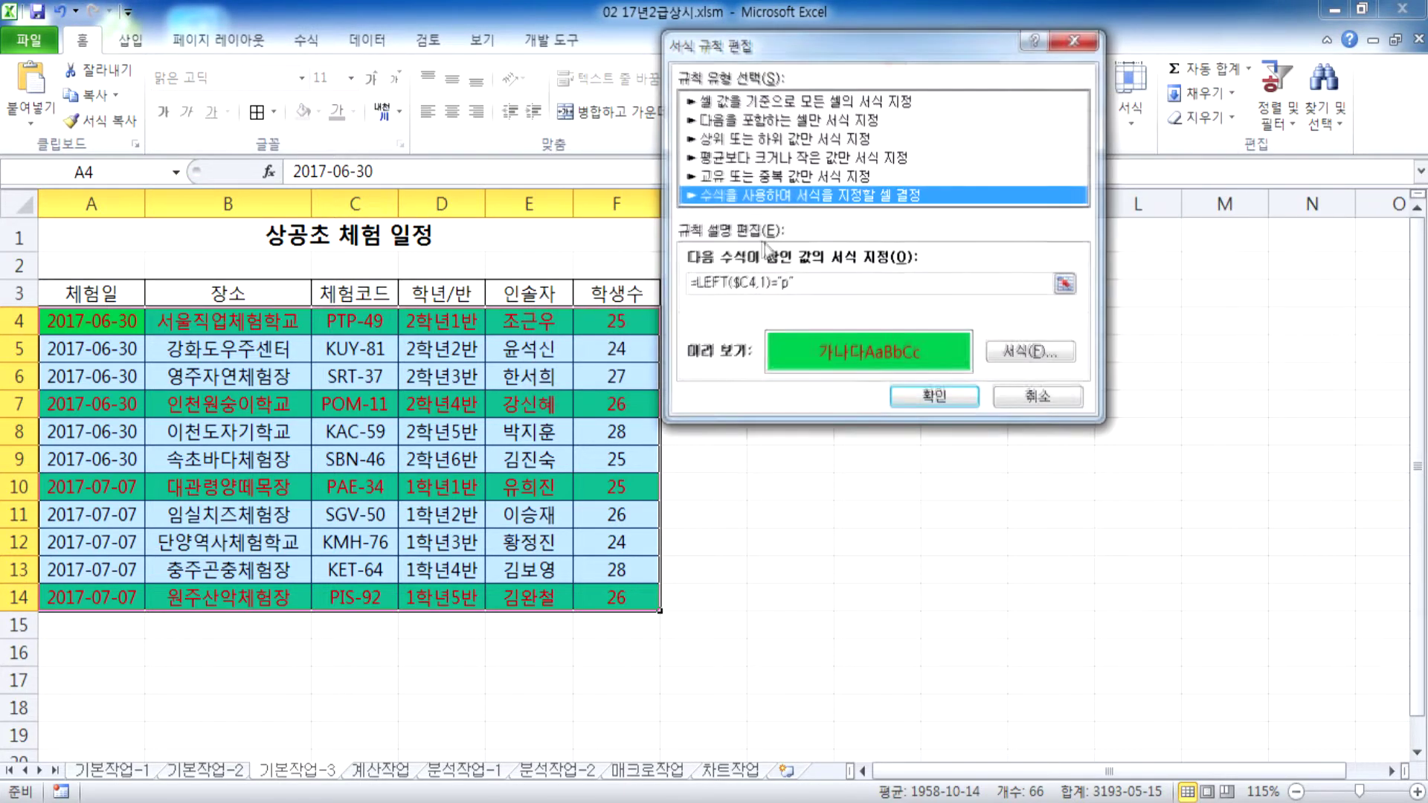
left_click(824, 284)
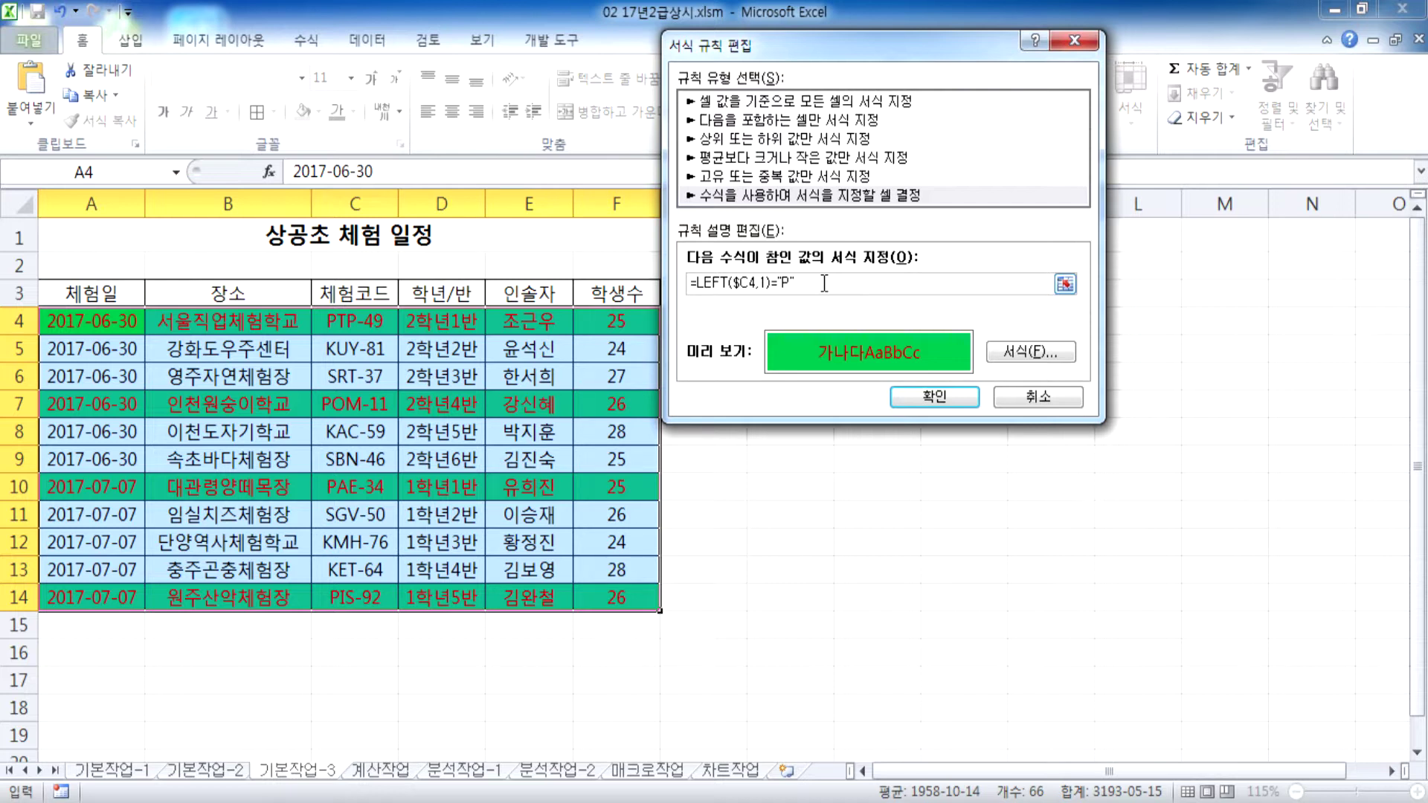
Step: Remove the quotation marks around P so the formula reads =LEFT($C4,1)=P, and apply the edited rule
type("\"")
left_click_drag(777, 284, 804, 284)
left_click(923, 398)
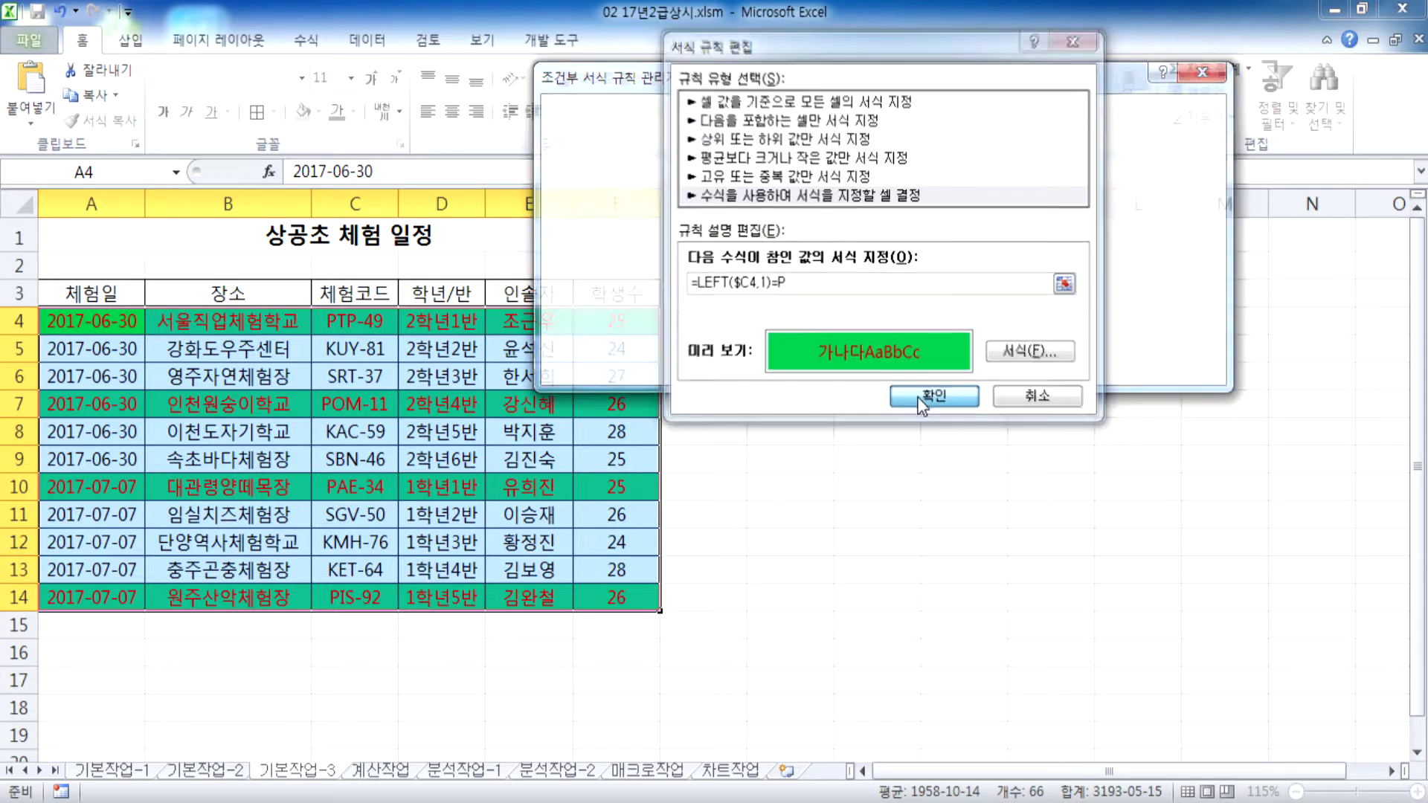
left_click(962, 374)
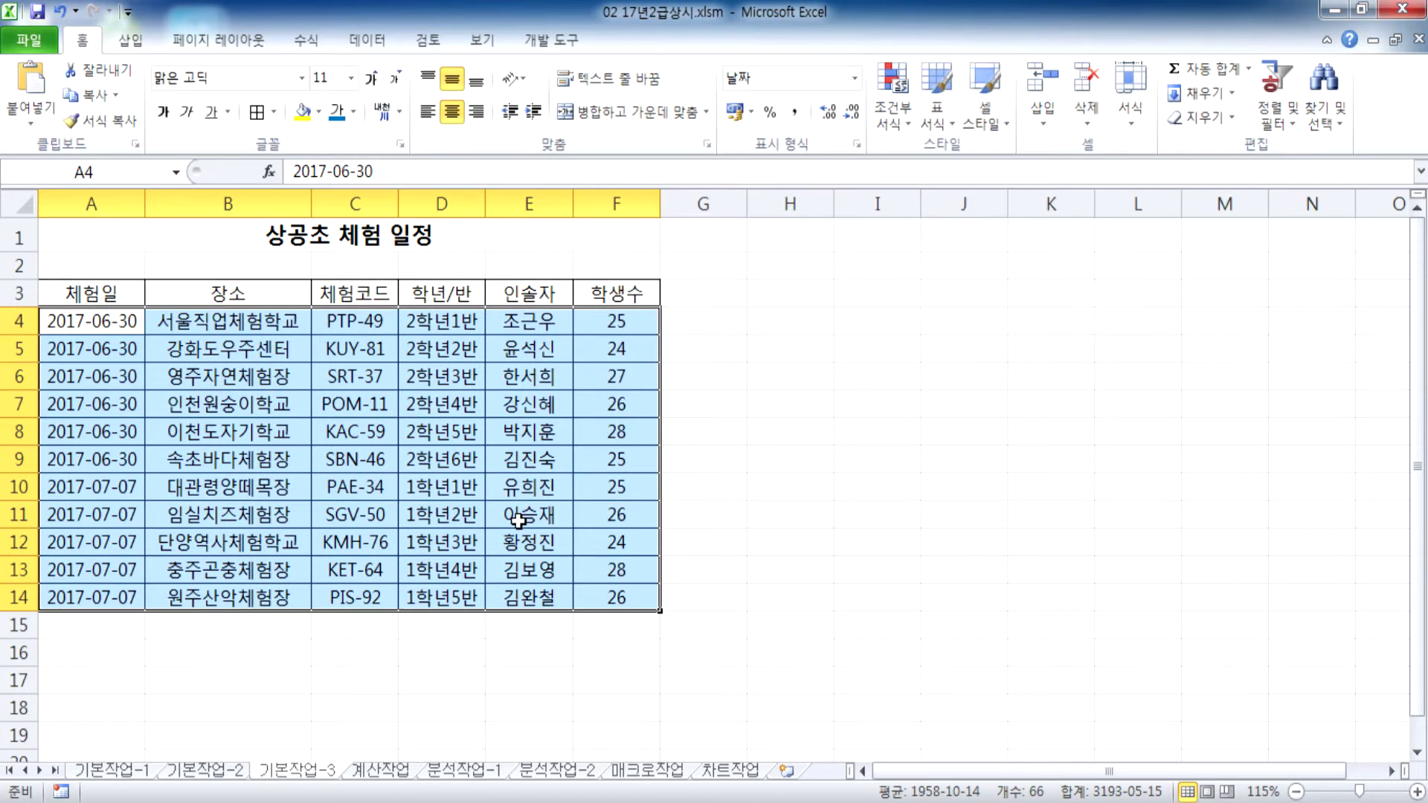
Step: Reopen the conditional formatting rule, check how its formula is written without quotation marks, and close it
left_click(896, 122)
left_click(949, 426)
left_click(673, 202)
double_click(673, 202)
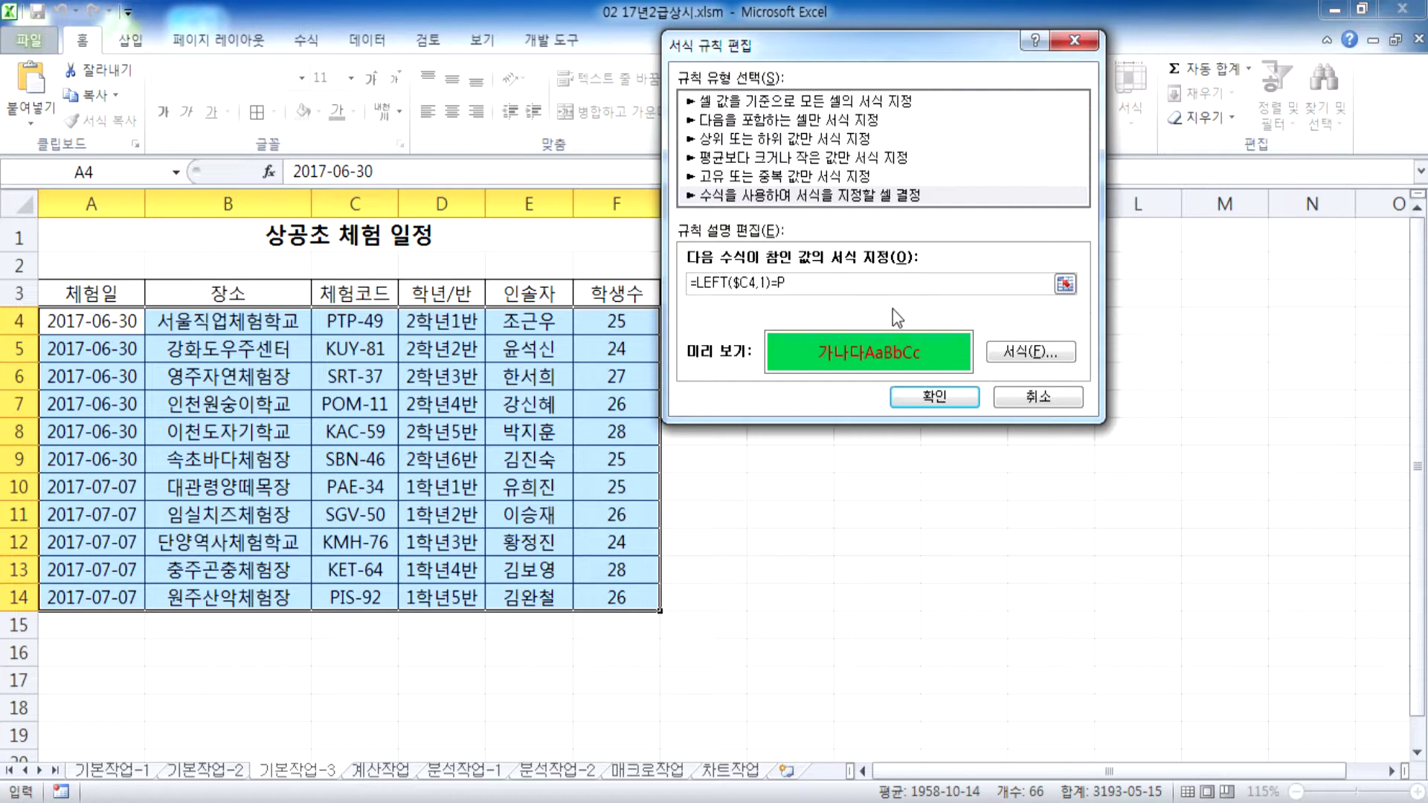
left_click(903, 399)
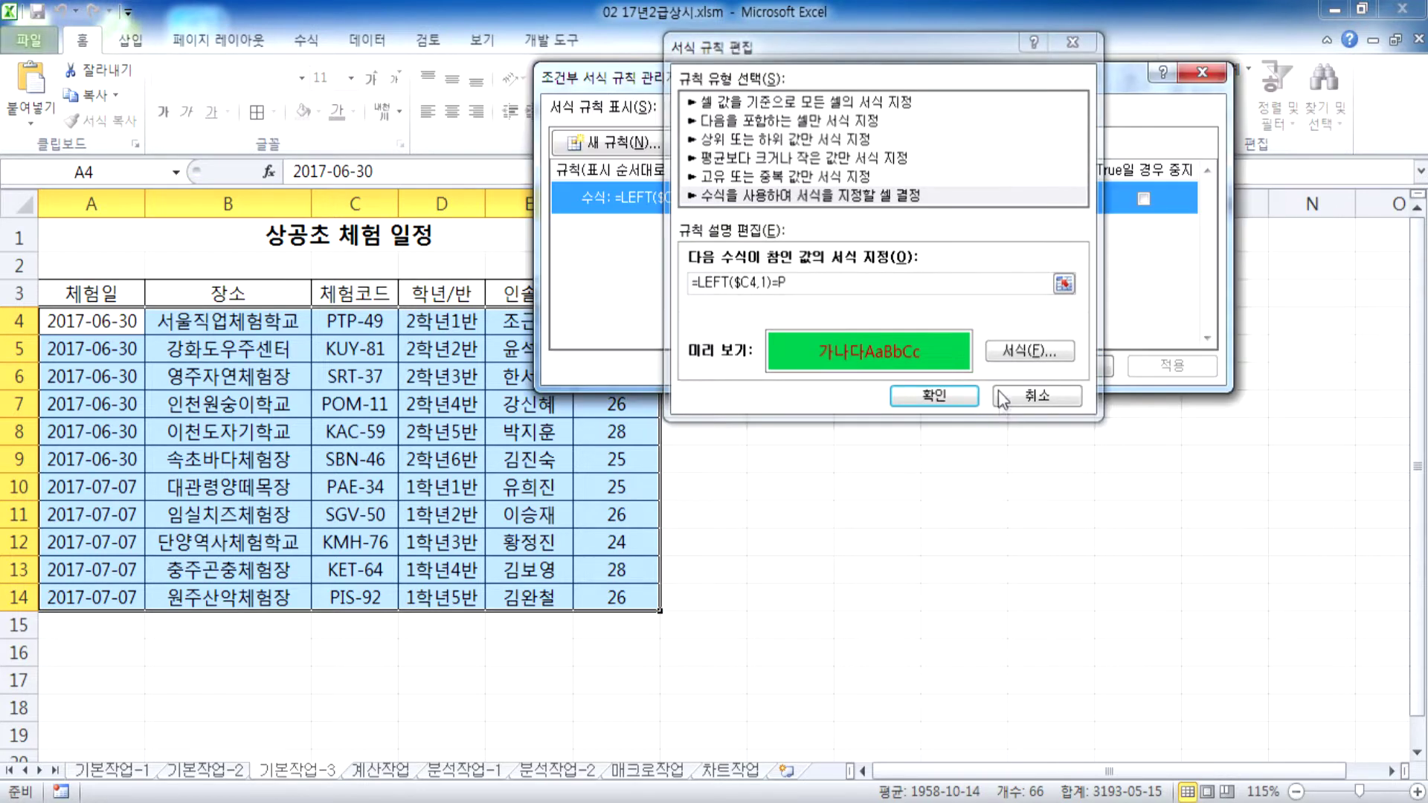
key("Return")
Step: Enter P in cell I3 and define the name P for that cell
left_click(865, 294)
type("P")
key("Return")
left_click(867, 292)
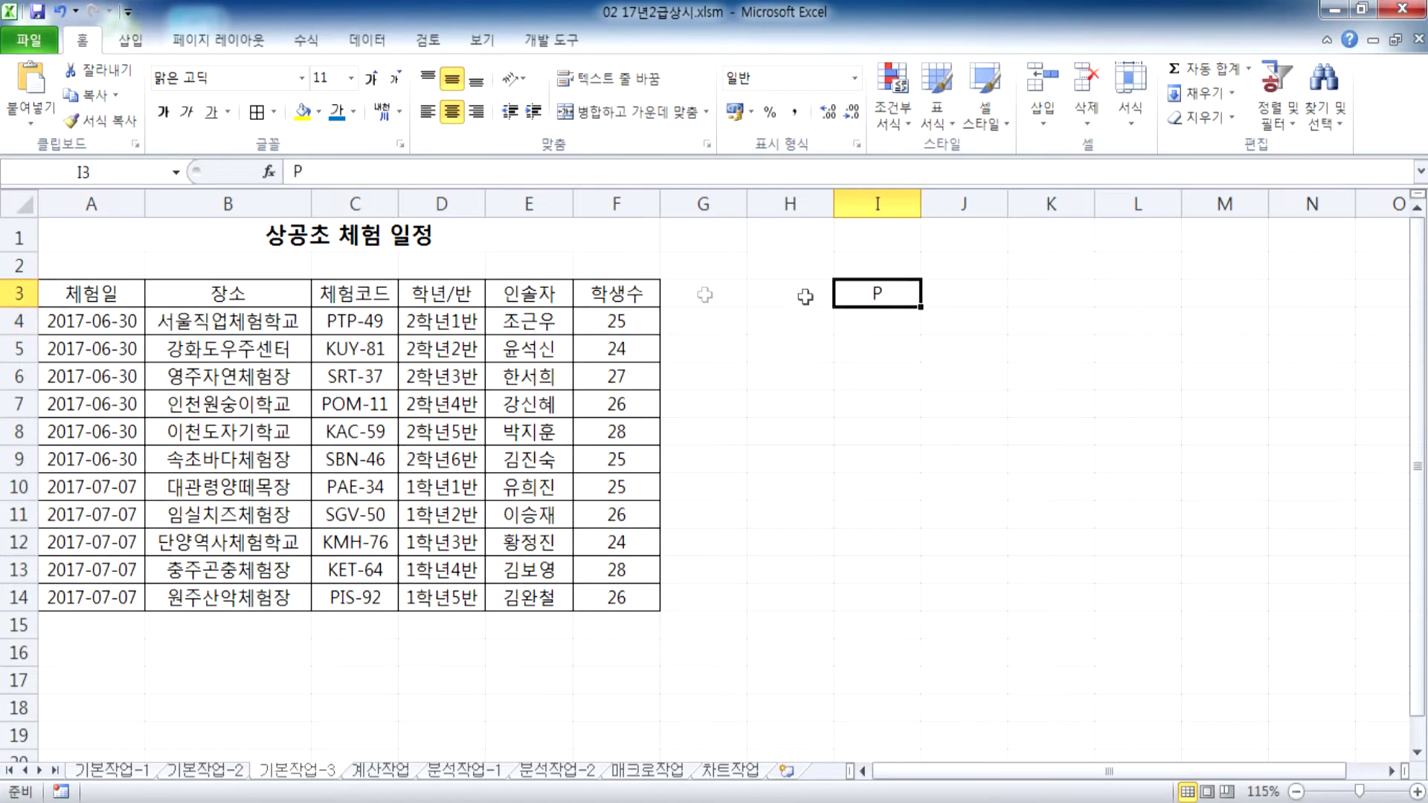
left_click(130, 172)
type("P")
key("Return")
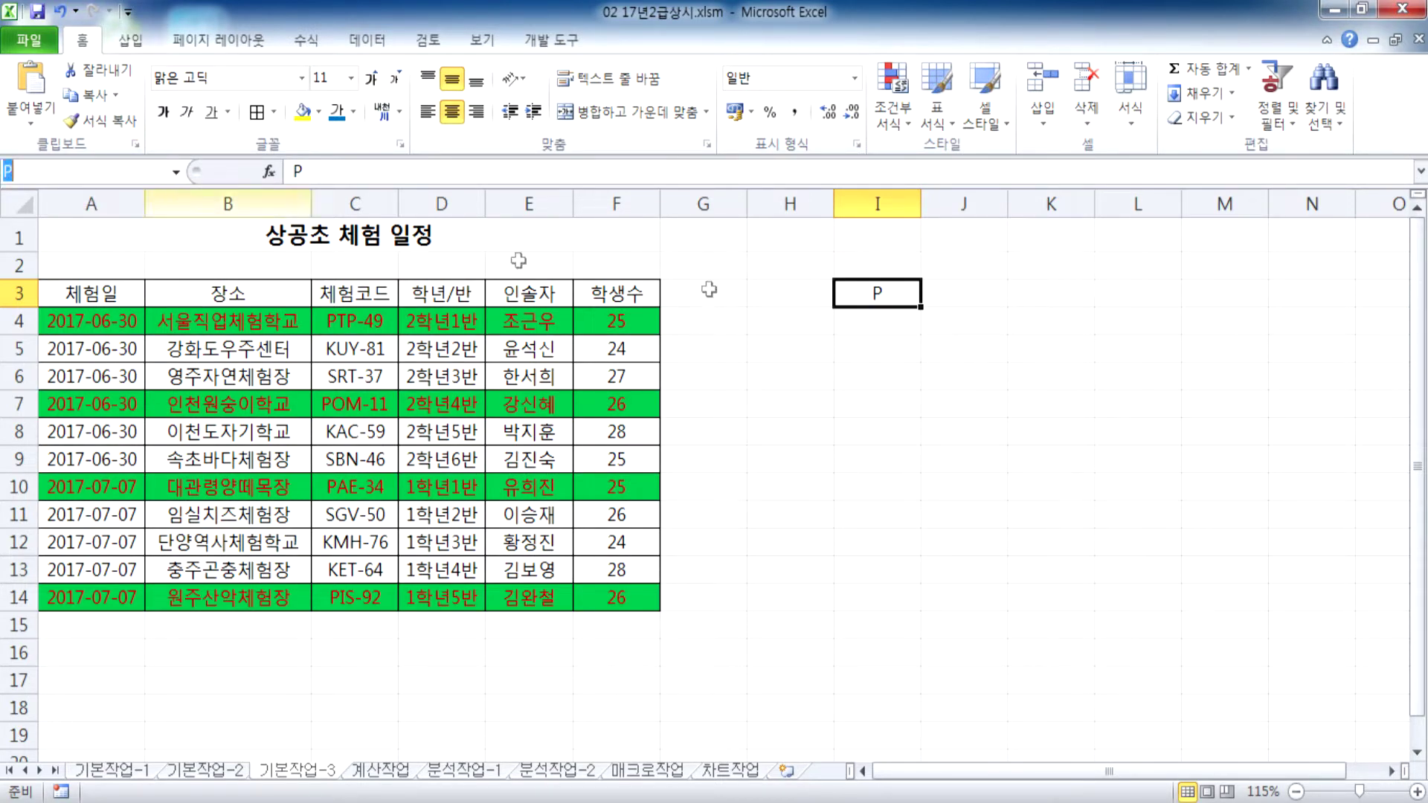
Step: Test the rule with other letters in cell I3 by entering A and then K
type("A")
key("Return")
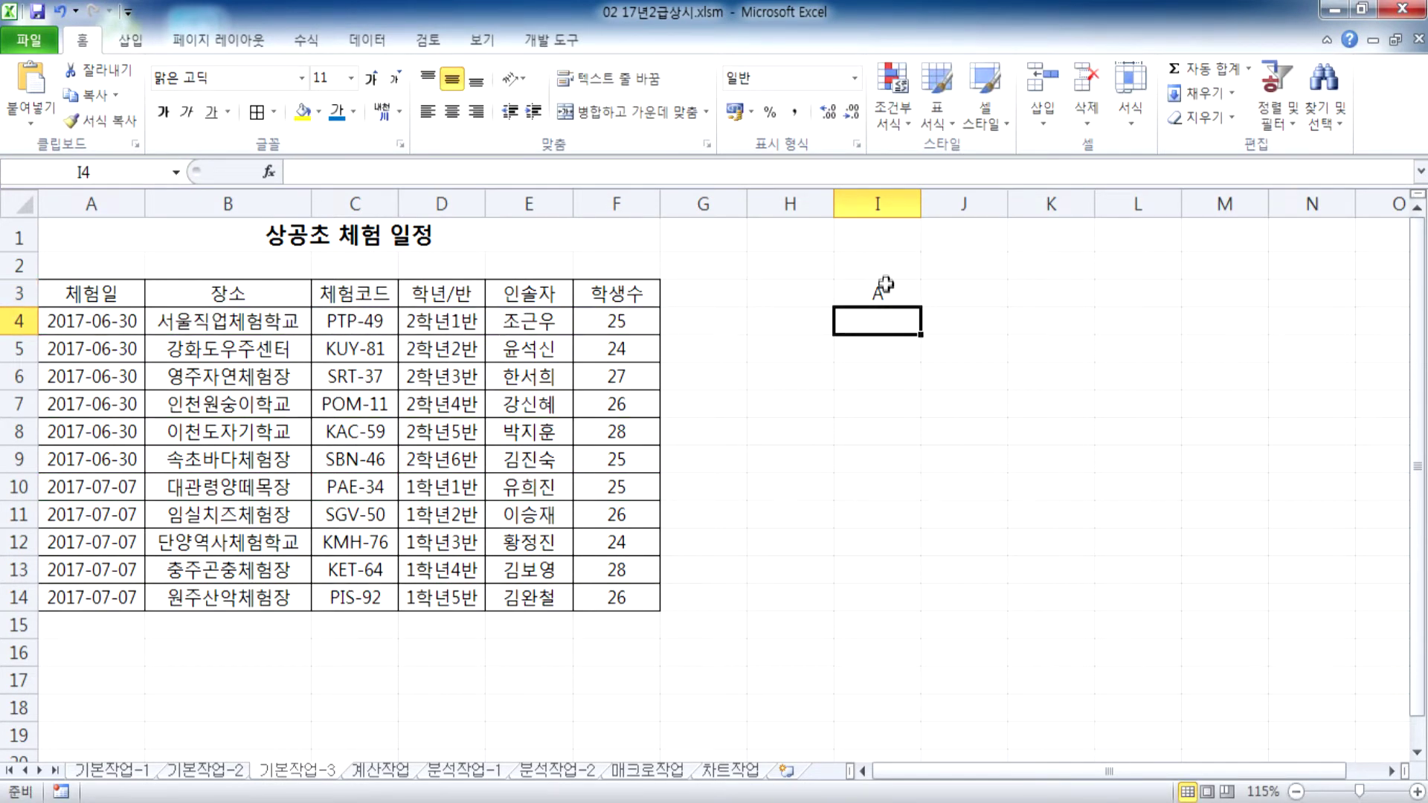
left_click(880, 300)
type("K")
key("Return")
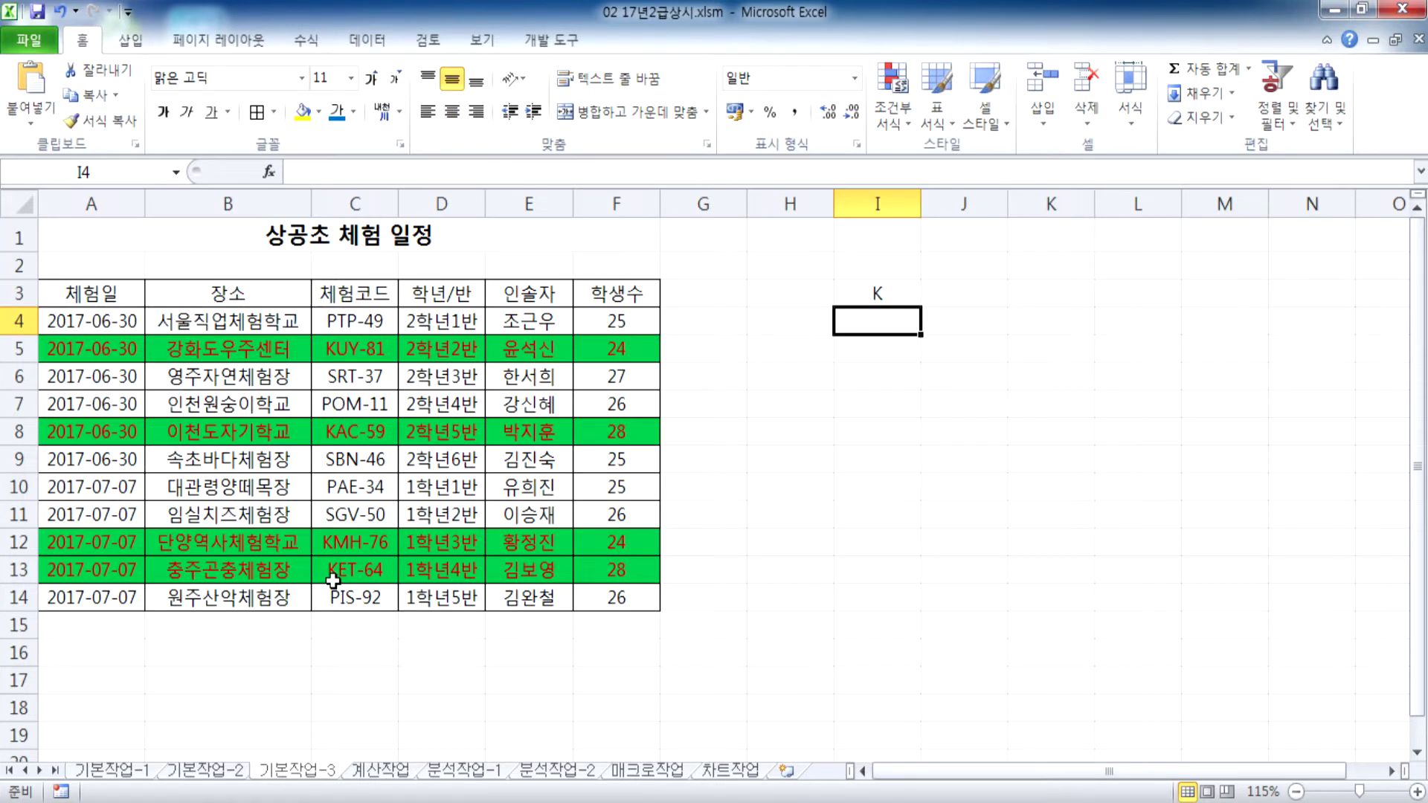
left_click(883, 295)
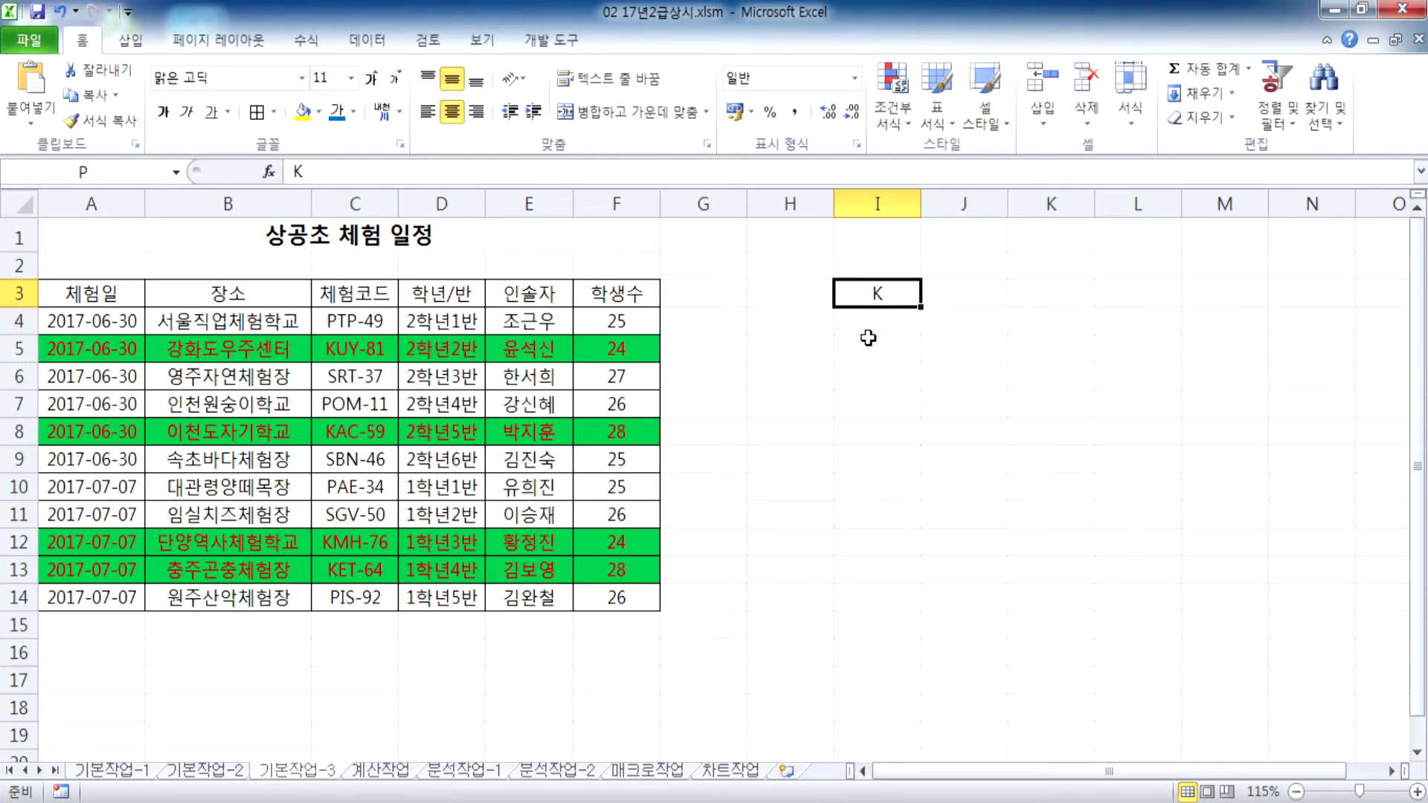
Step: Put the quotation marks back around "P" in the formula of the rule for A4:F14 and apply it
left_click_drag(74, 316, 591, 603)
left_click(893, 112)
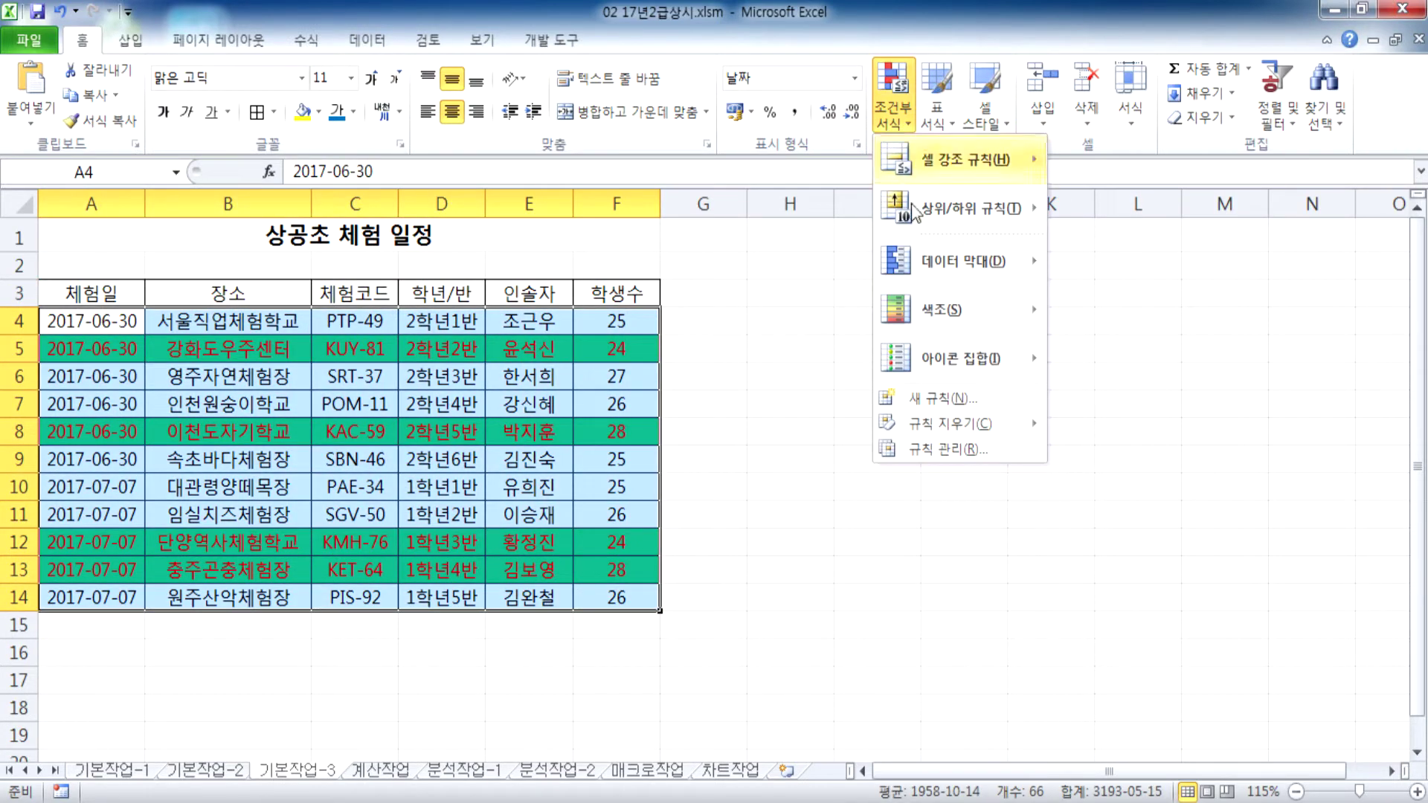
left_click(944, 453)
double_click(645, 194)
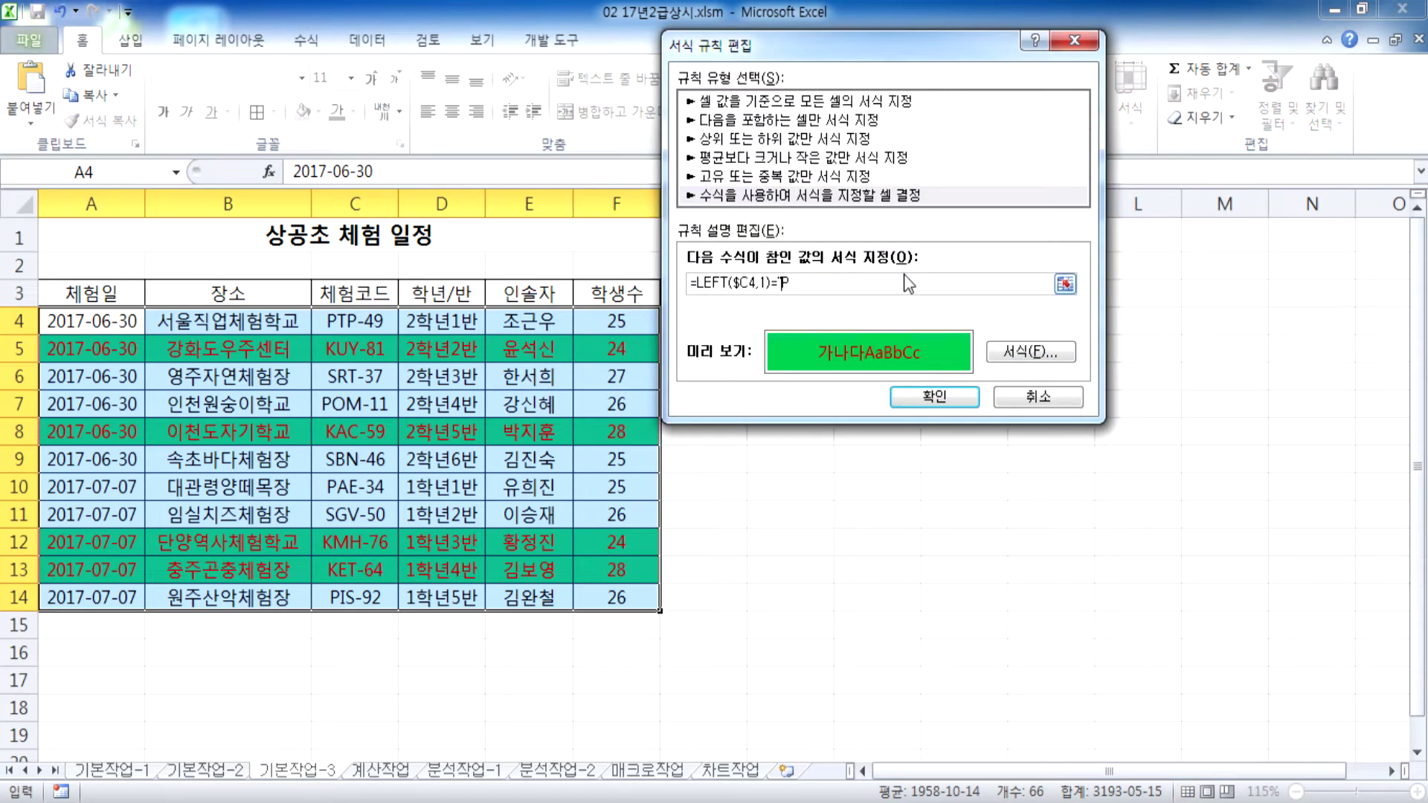
left_click(916, 396)
left_click(964, 365)
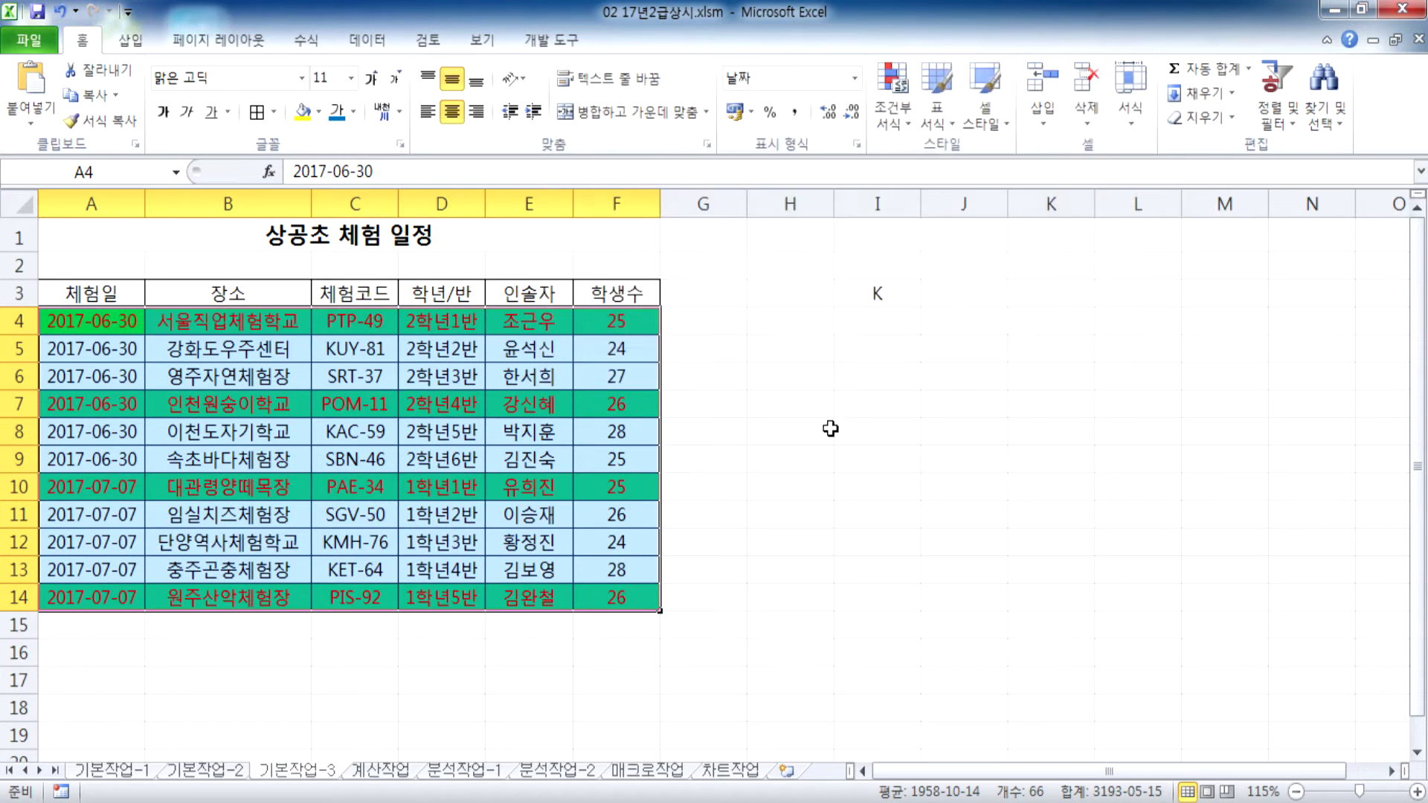
Step: Switch to Notepad and write 체험코드가 "P"로 끝나면서 장소가 "학교"인 것을 처리 below the formulas, separated by a blank line
left_click(755, 320)
left_click(856, 302)
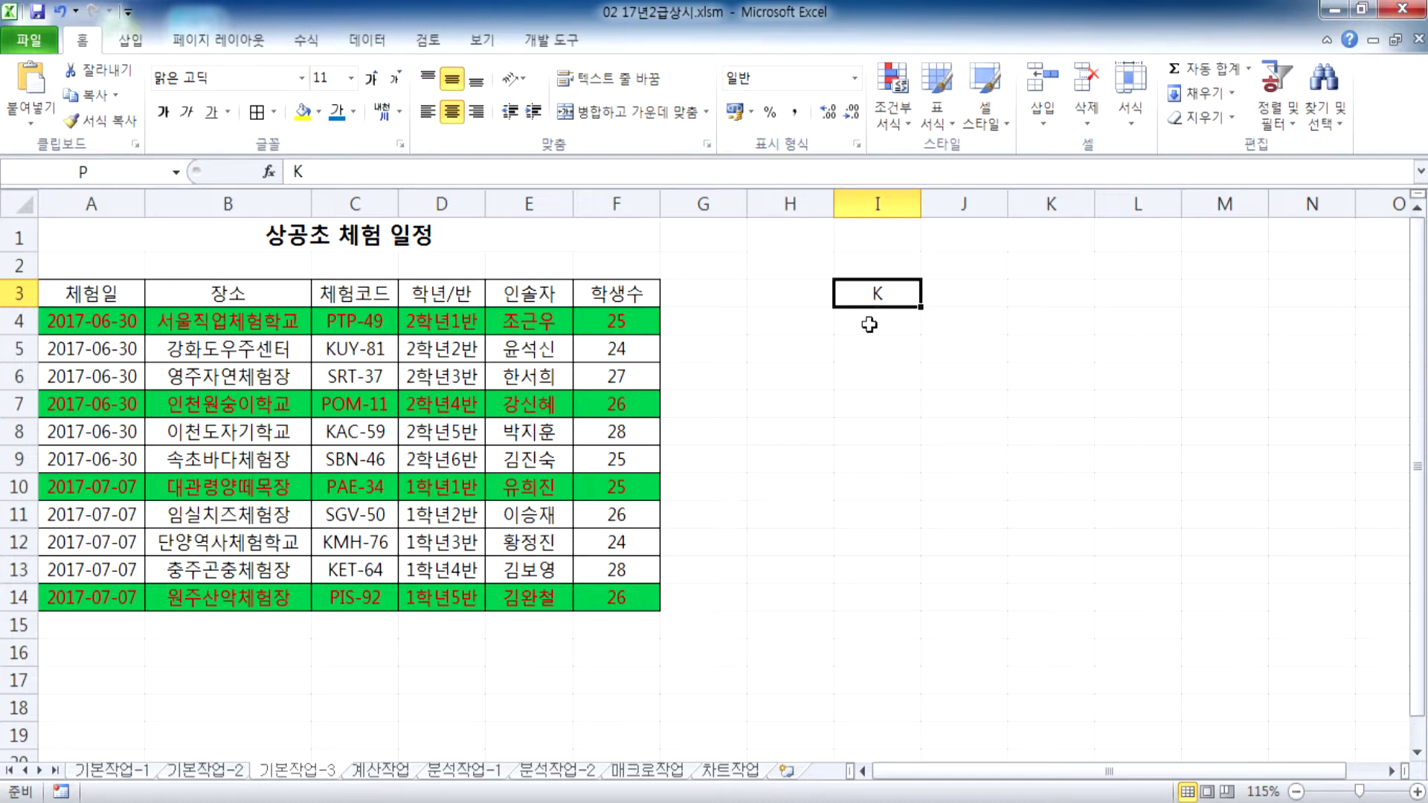
key("alt+Tab")
left_click(526, 431)
left_click_drag(570, 227, 611, 71)
key("Return")
key("Return")
key("Return")
key("Return")
type("체")
key("BackSpace")
key("BackSpace")
type("험코드")
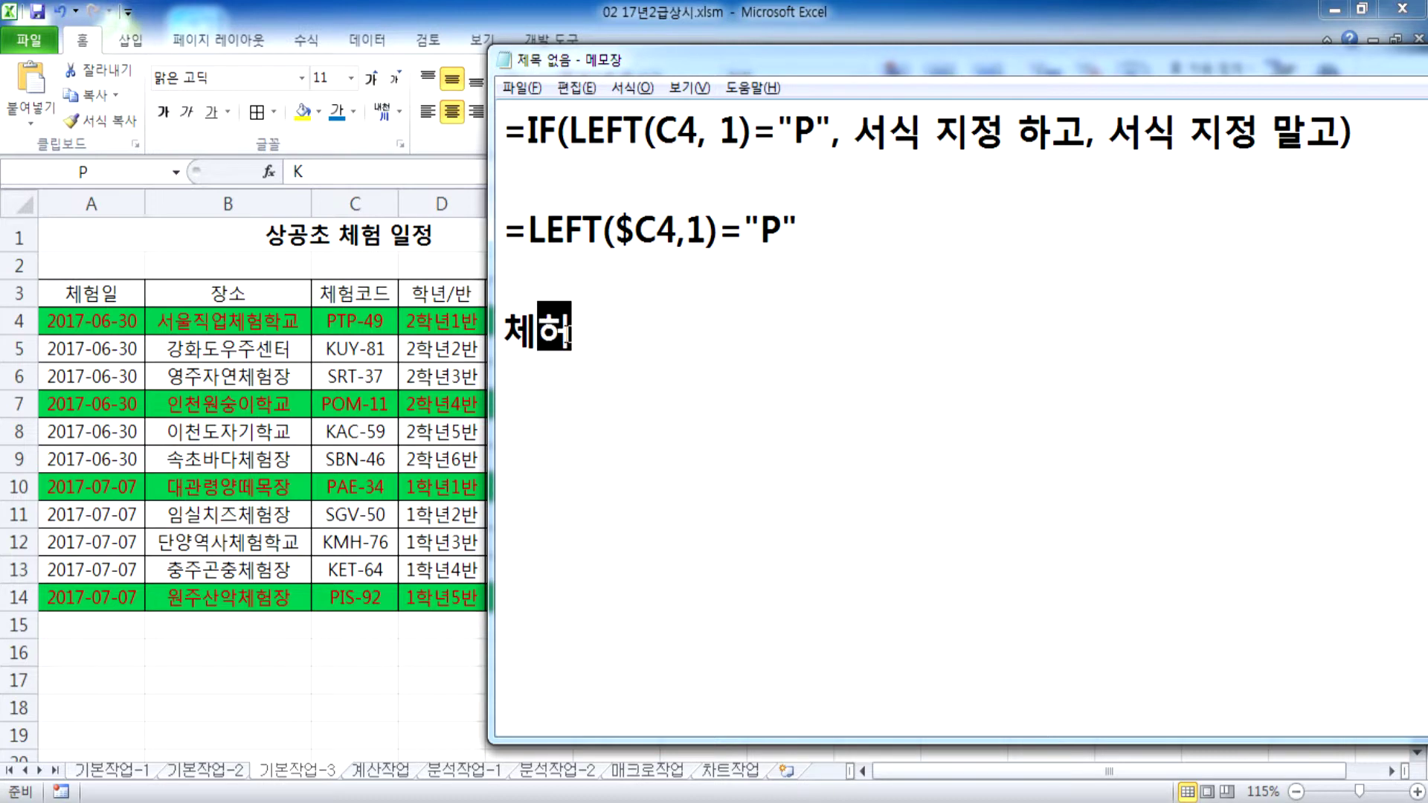
type("가 \"ㅇ")
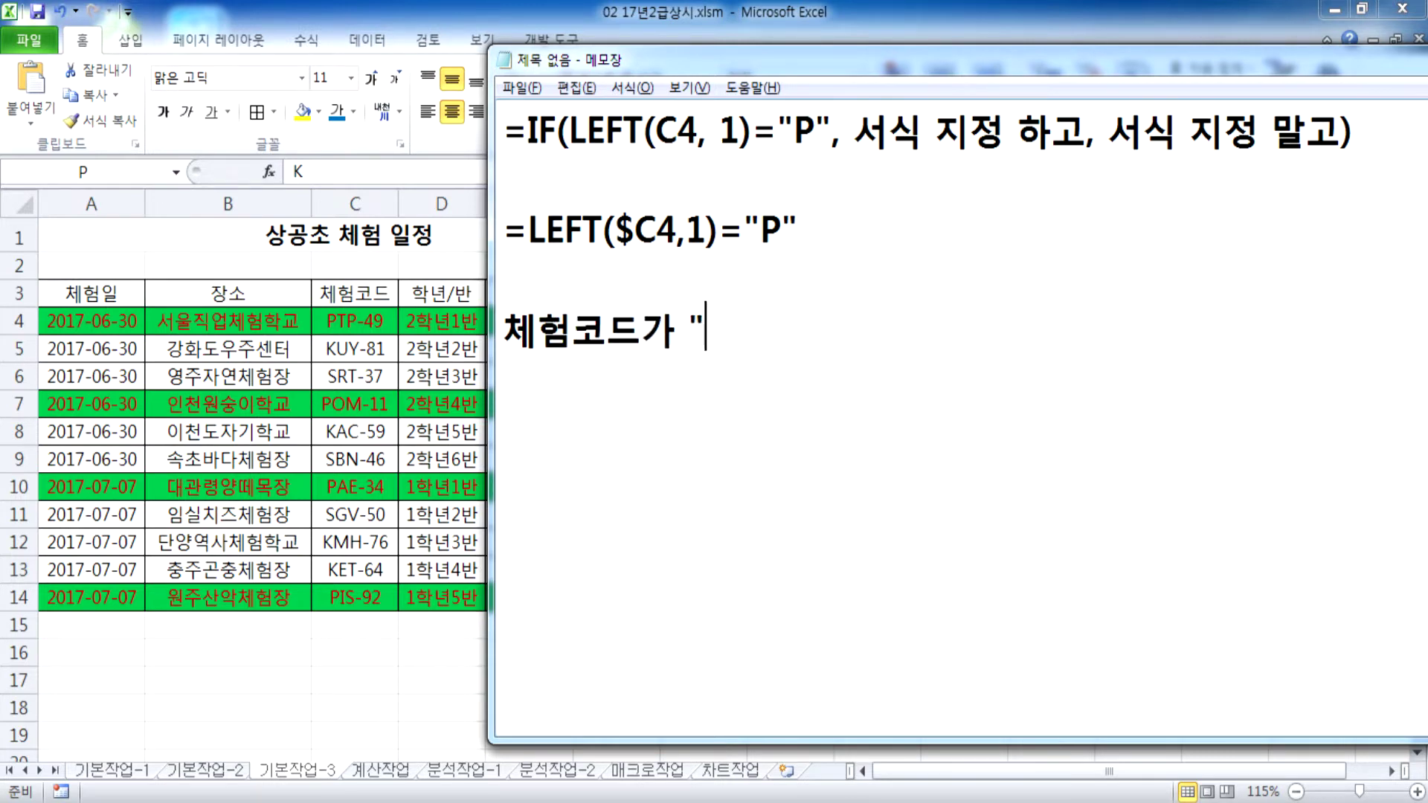
key("BackSpace")
type("P\"로 ㄲ")
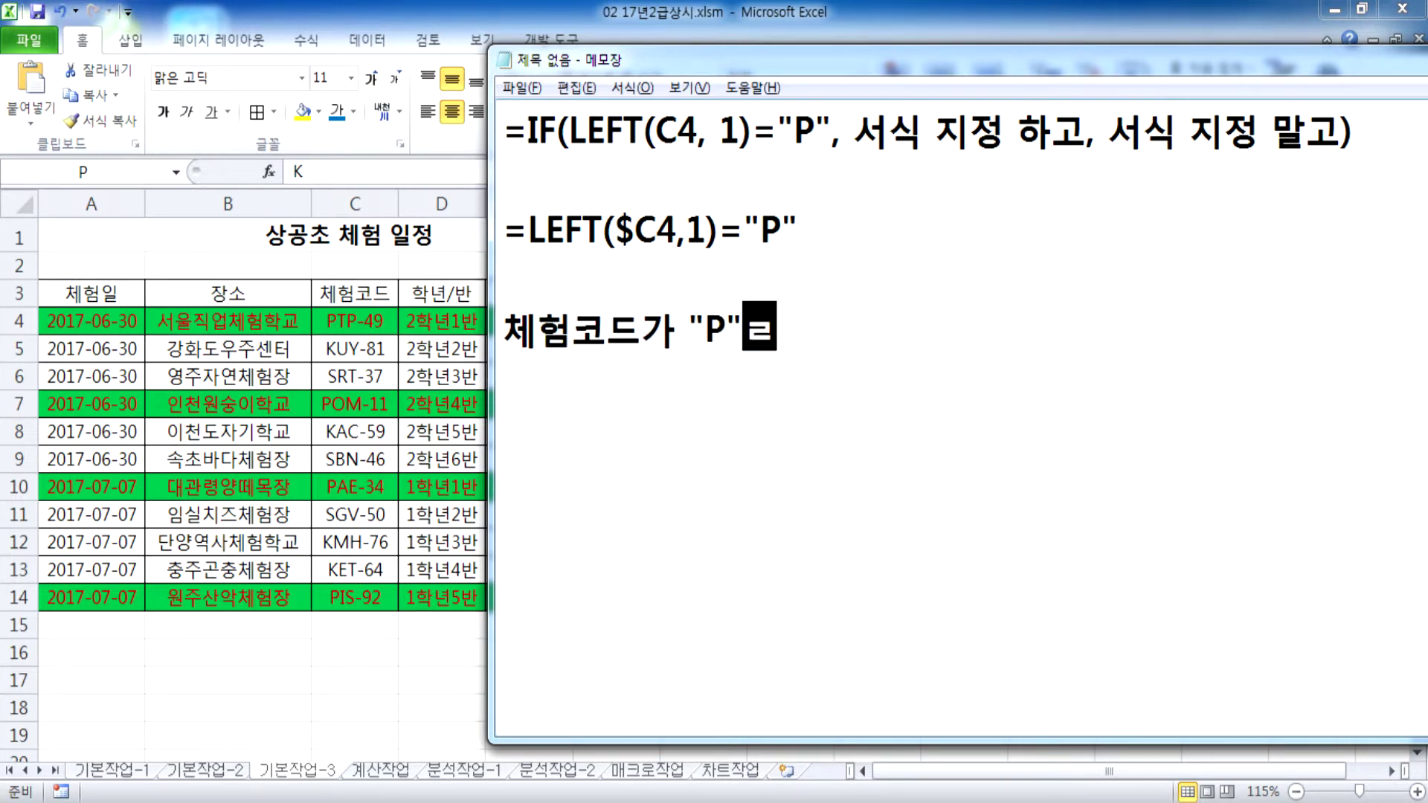
type("끝나")
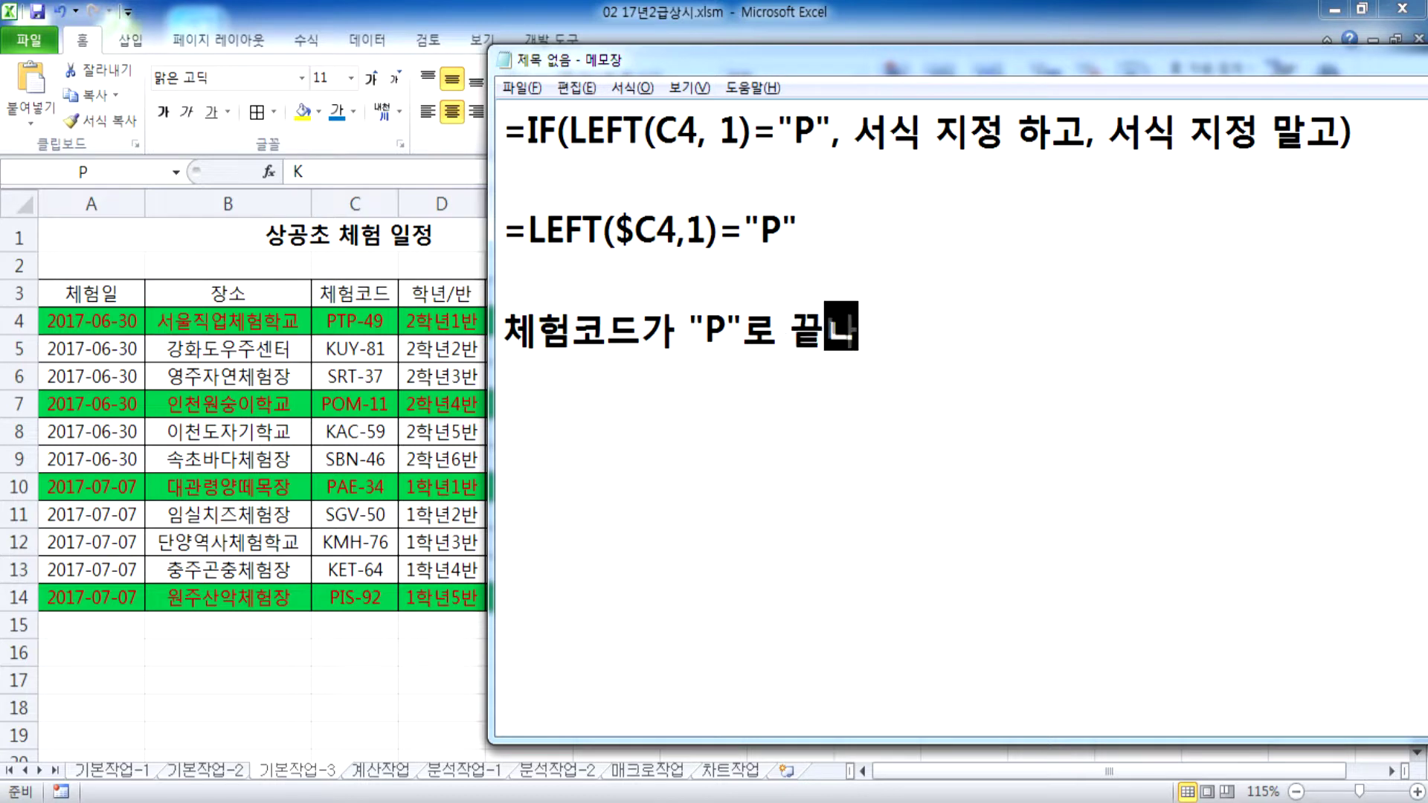
type("면서 장")
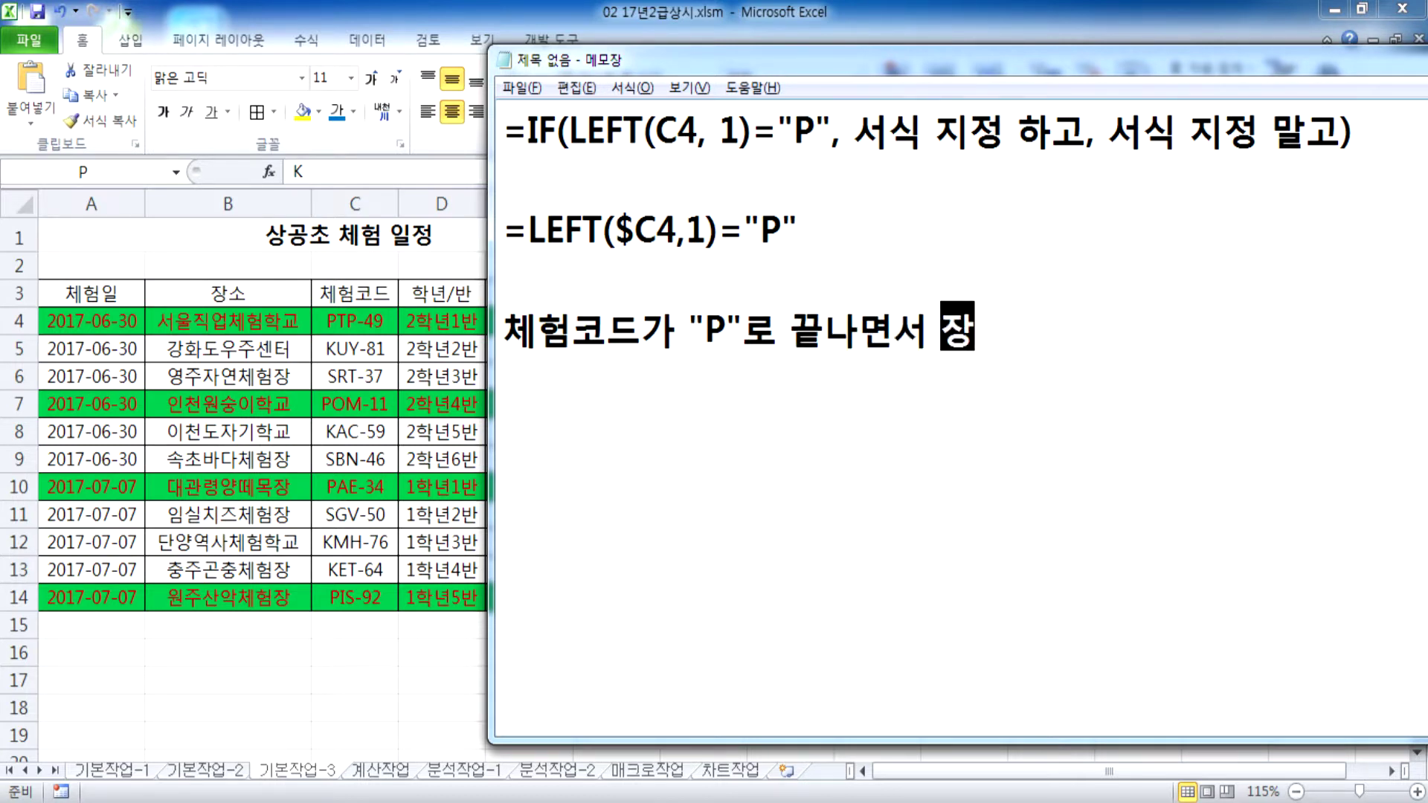
type("소가 \"학교인")
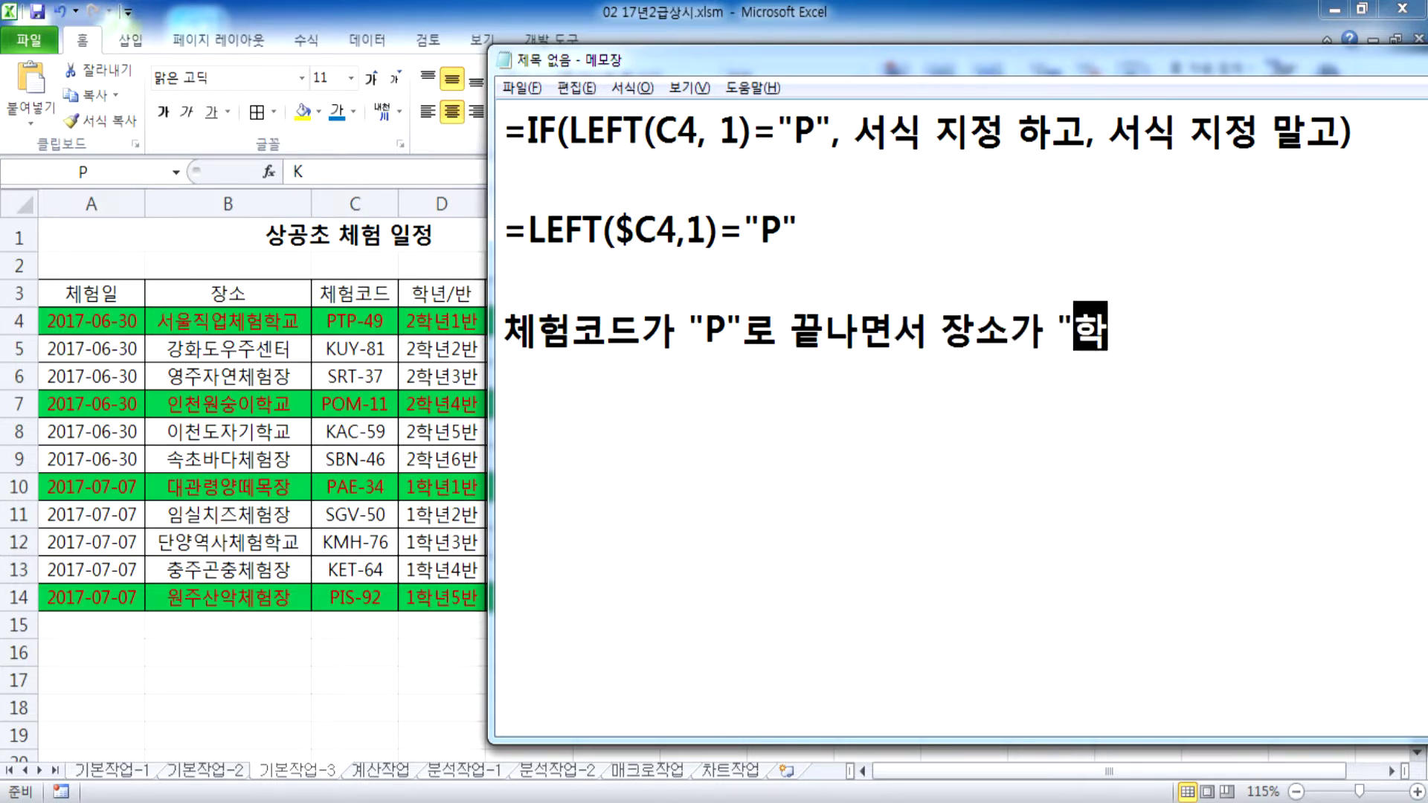
key("BackSpace")
key("BackSpace")
type("\"인 것으")
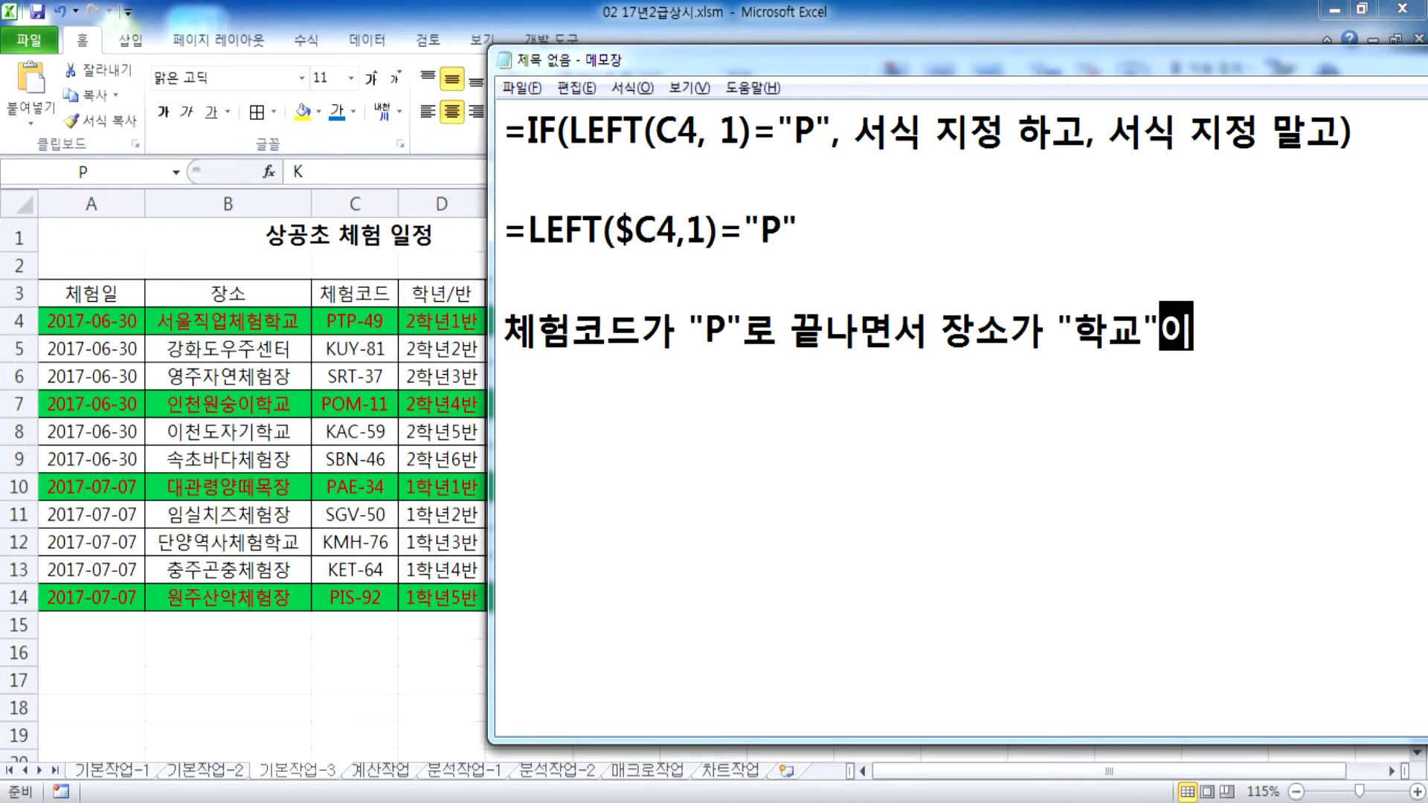
type("을 처리")
key("Return")
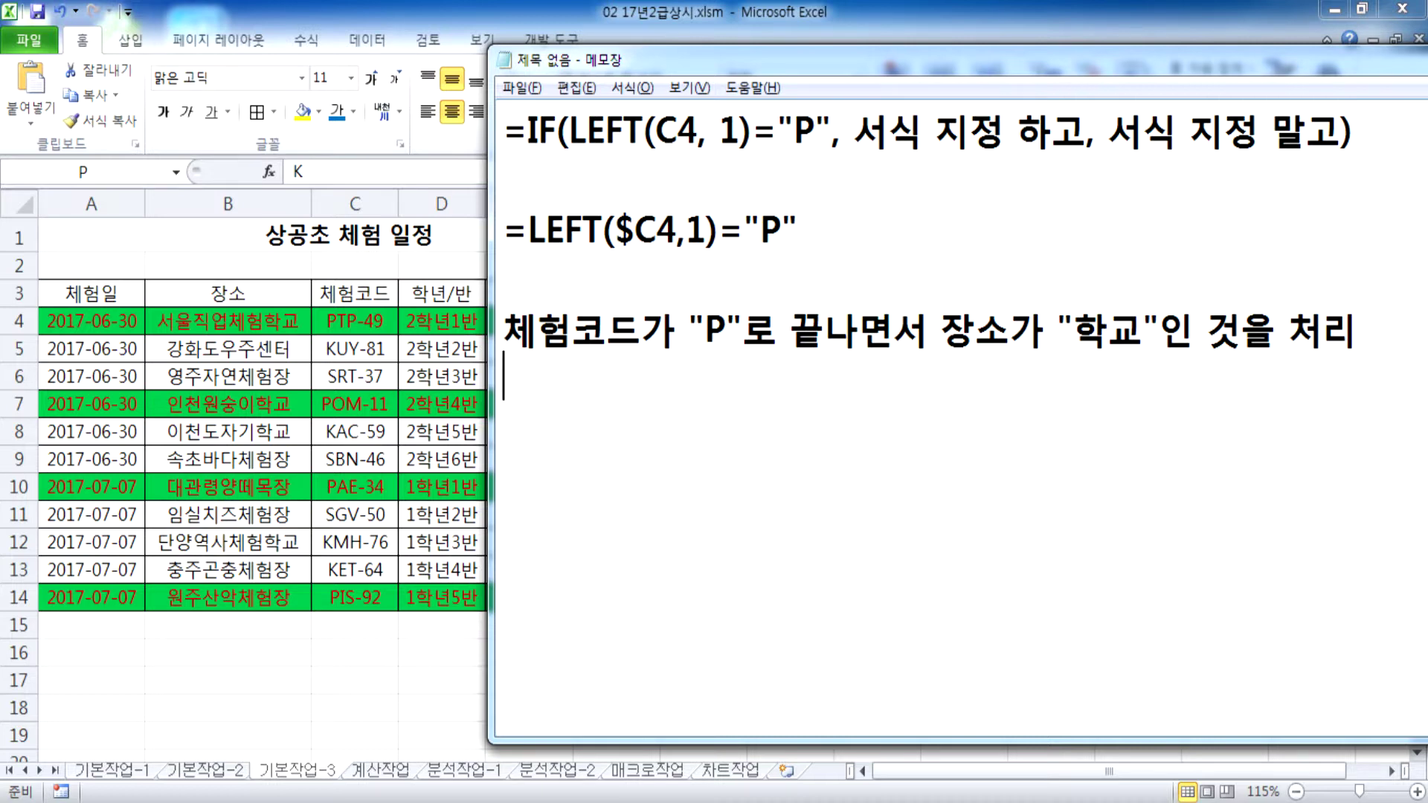
Step: Write the formula =AND(LEFT(C4, 1)="P", RIGHT(B4, 2)="학교") on the line below the new condition
type("=AND(")
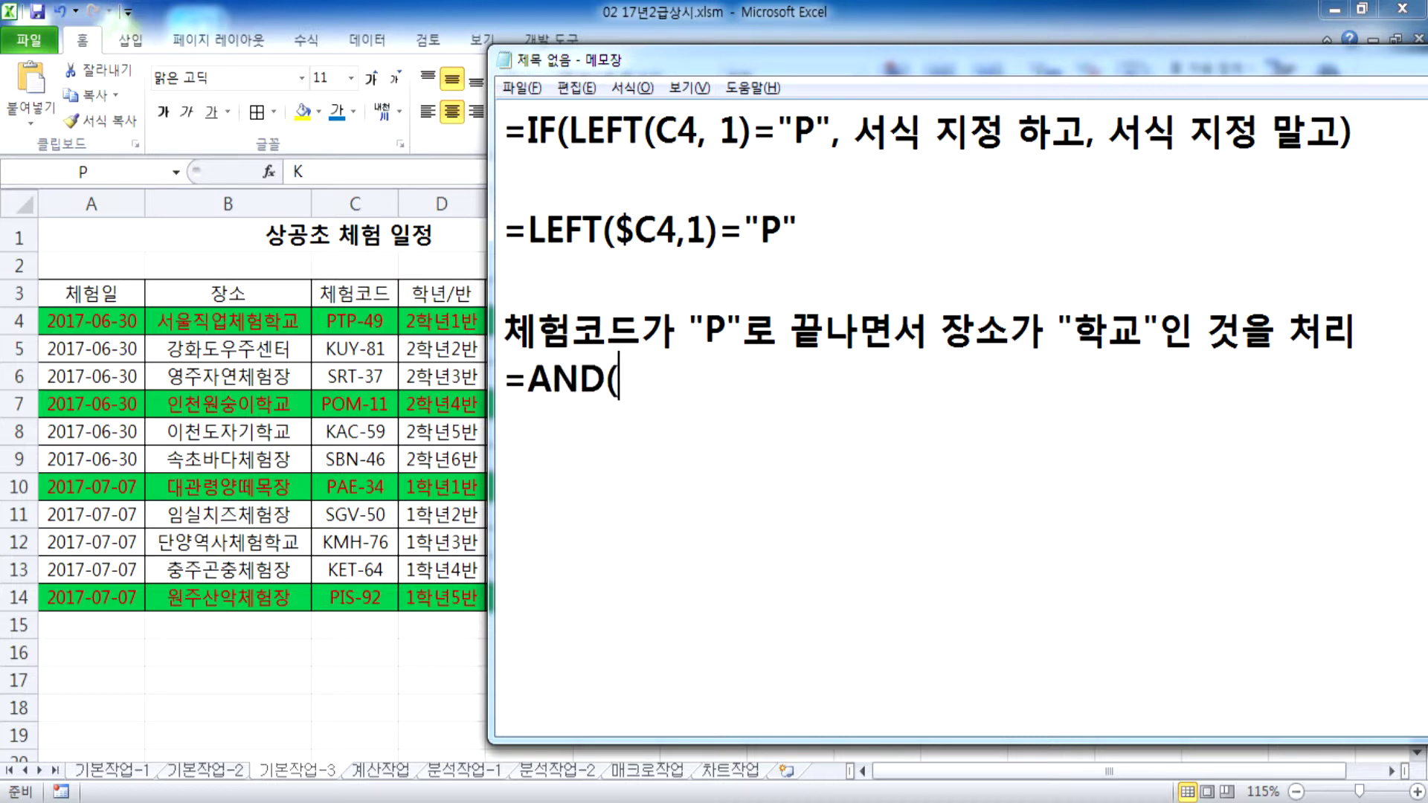
type("LEFT(C4,")
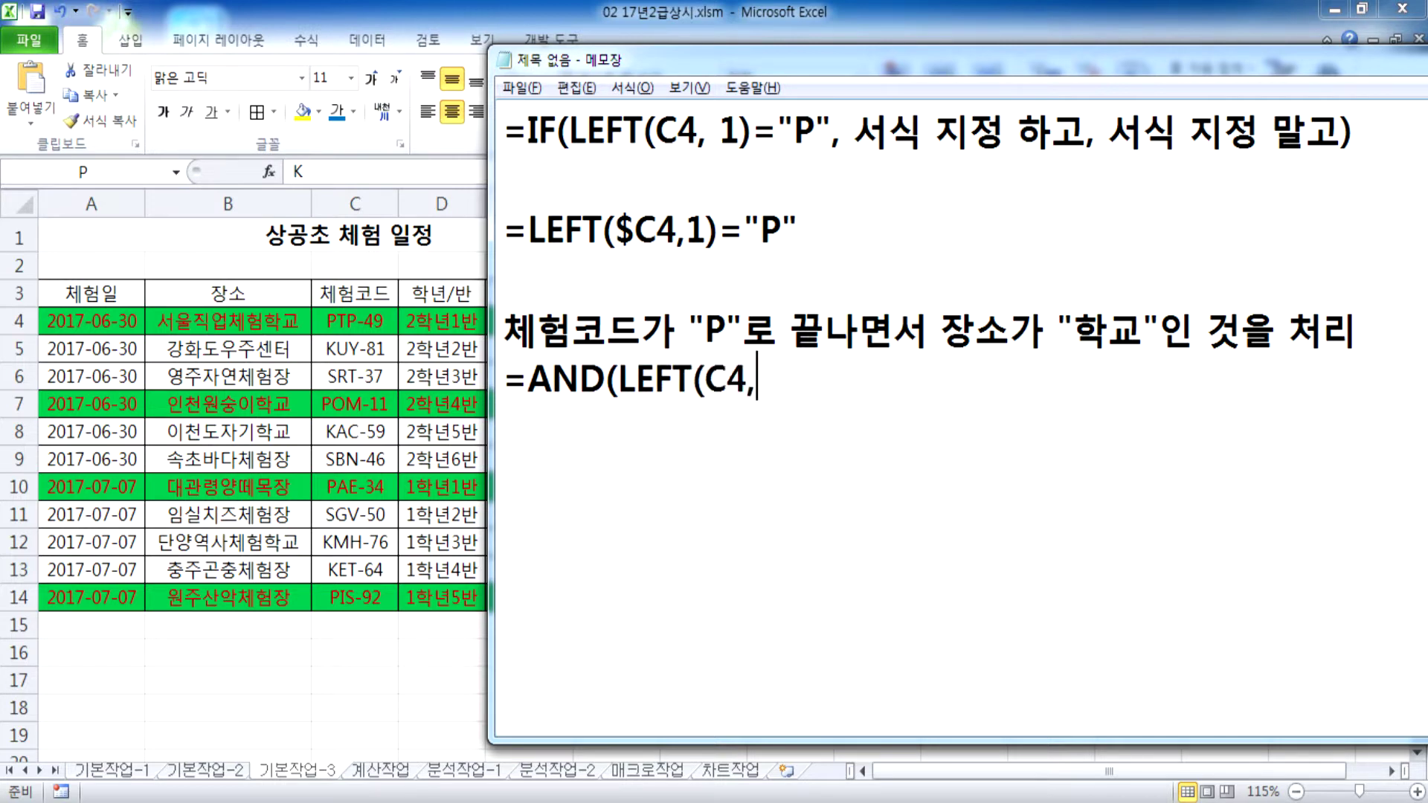
type(" 1)=\"P")
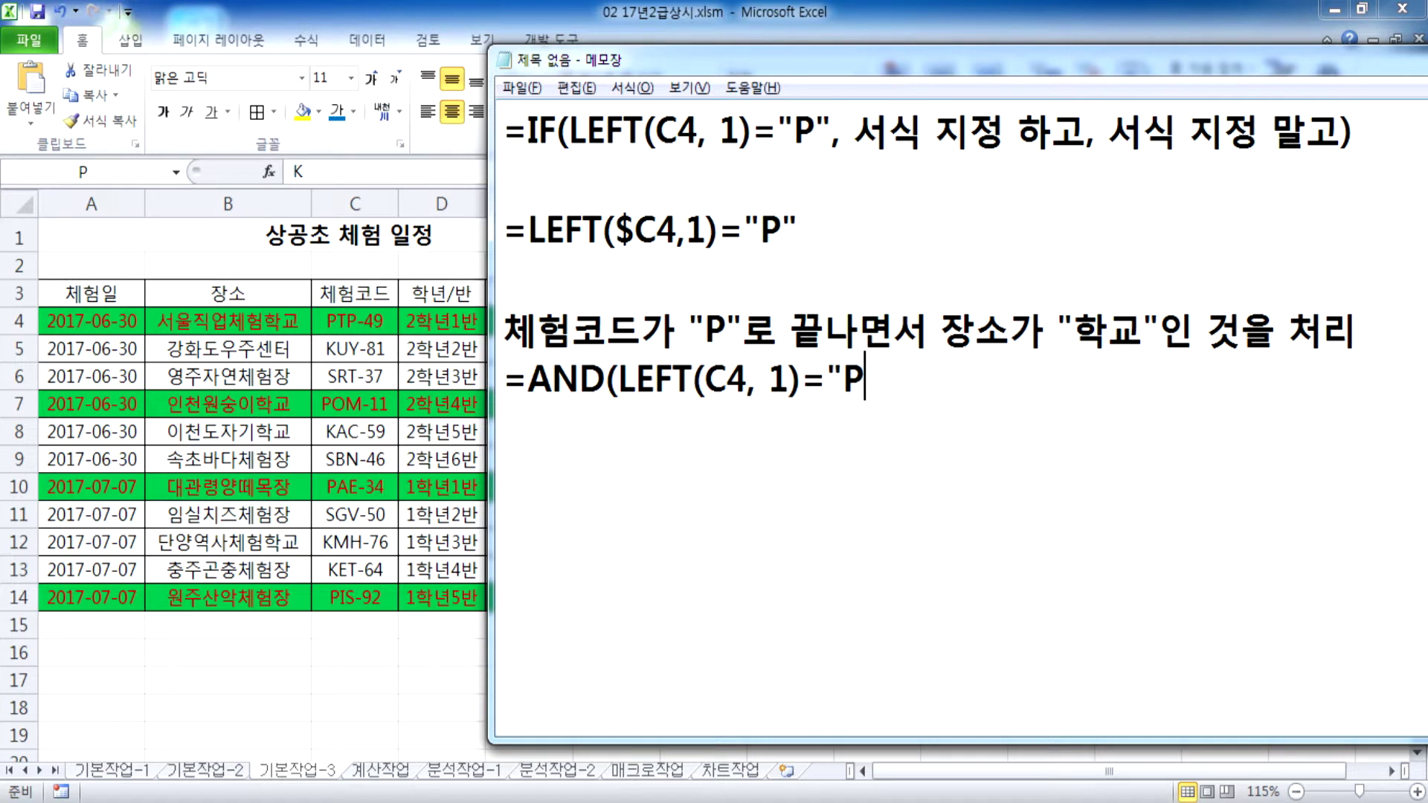
type("\", RIGHT(")
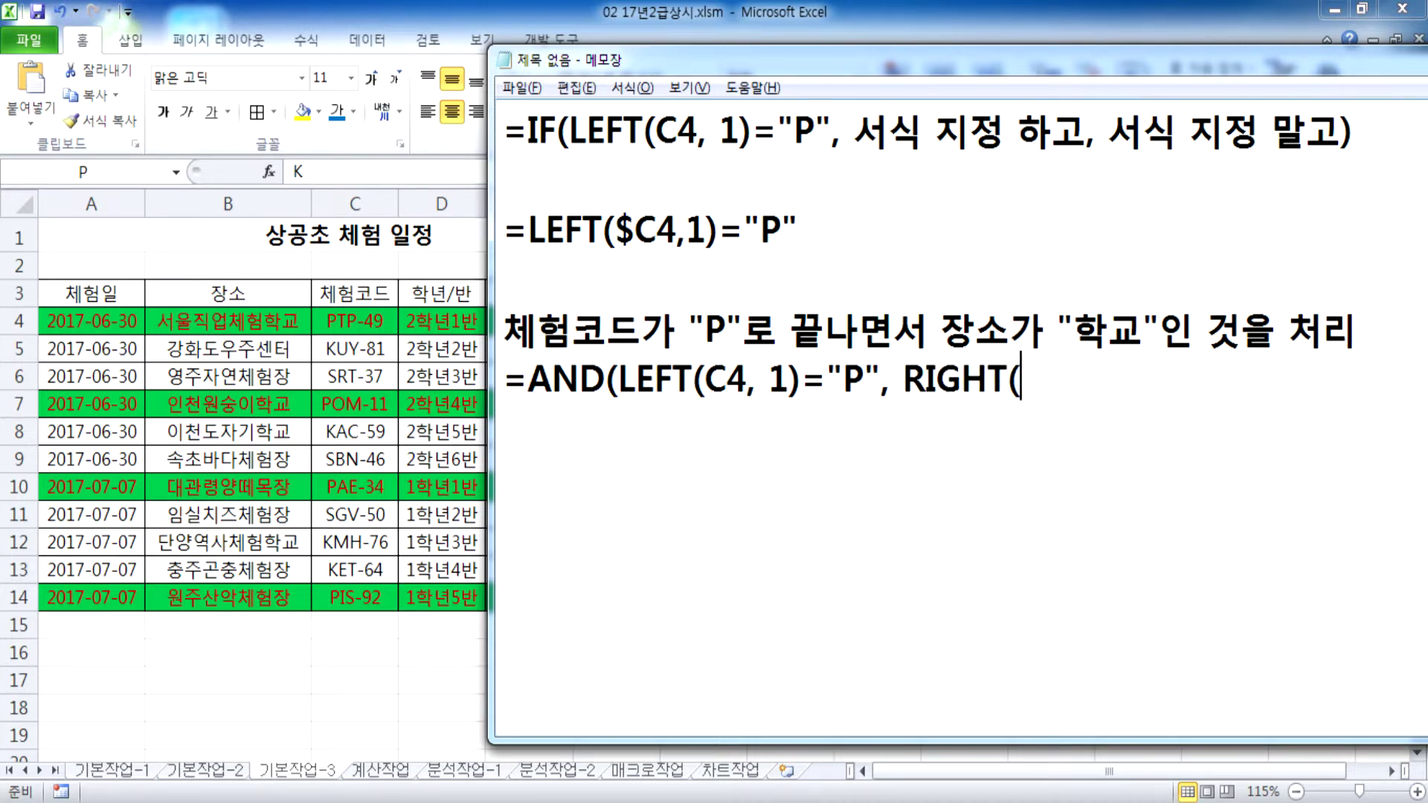
type("B4, 2)=\"학교\")")
Step: Fix the columns in the AND formula by changing its references to $C4 and $B4
key("Left")
key("Left")
key("Left")
key("Left")
key("Left")
key("Left")
key("Left")
key("Left")
key("Left")
key("Left")
key("Left")
key("Left")
key("Left")
key("Left")
key("Left")
key("Left")
key("Left")
key("Left")
key("Left")
key("Left")
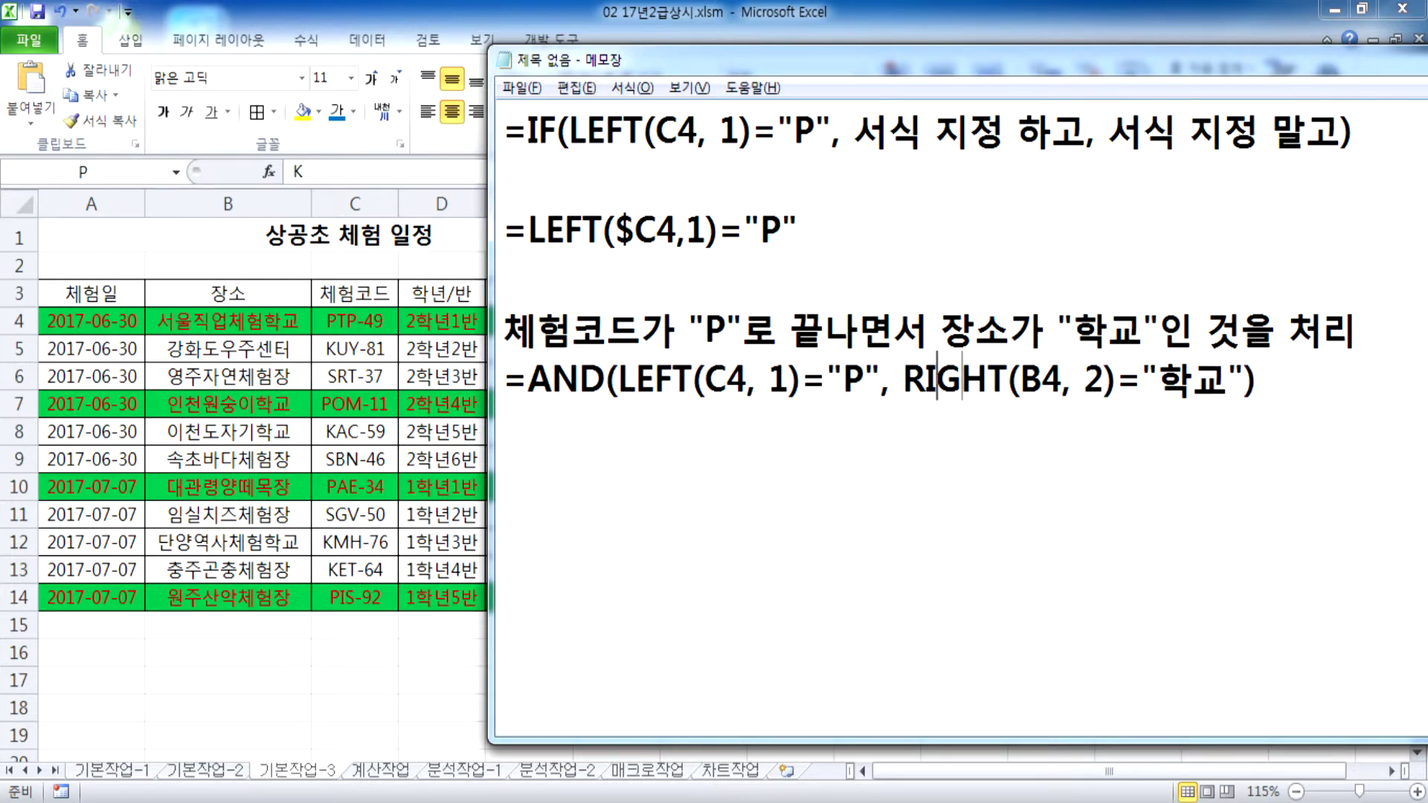
type("$")
key("Right")
key("Right")
key("Right")
key("Right")
key("Right")
key("Right")
key("Right")
key("Right")
key("Right")
key("Right")
key("Right")
key("Right")
key("Right")
key("Right")
key("Right")
key("Right")
key("Right")
key("Right")
key("Right")
key("Right")
key("Left")
key("Left")
type("$")
key("End")
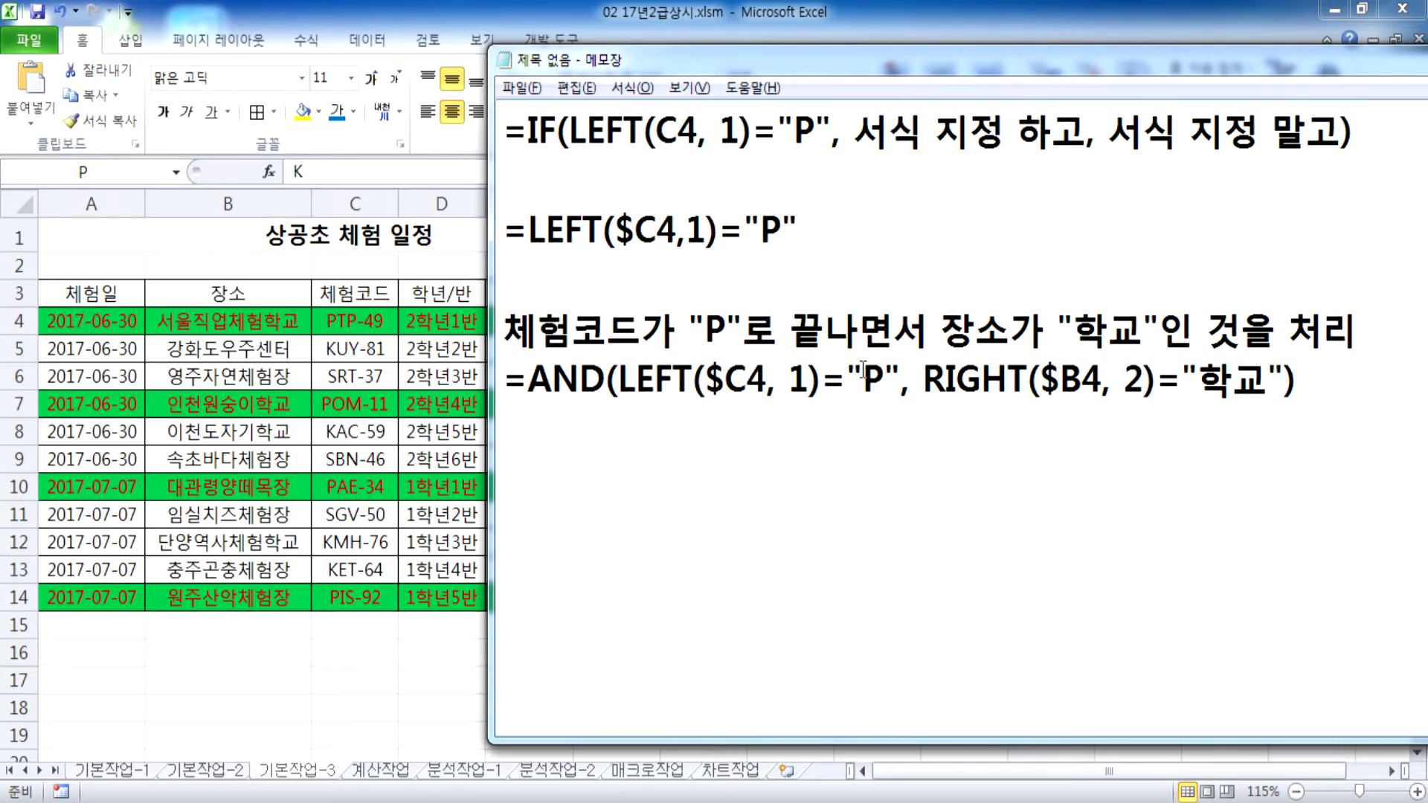
Step: Correct the condition sentence by replacing "끝나면서" with "시작하면서"
left_click(790, 316)
type("TL")
key("BackSpace")
key("BackSpace")
type("시작")
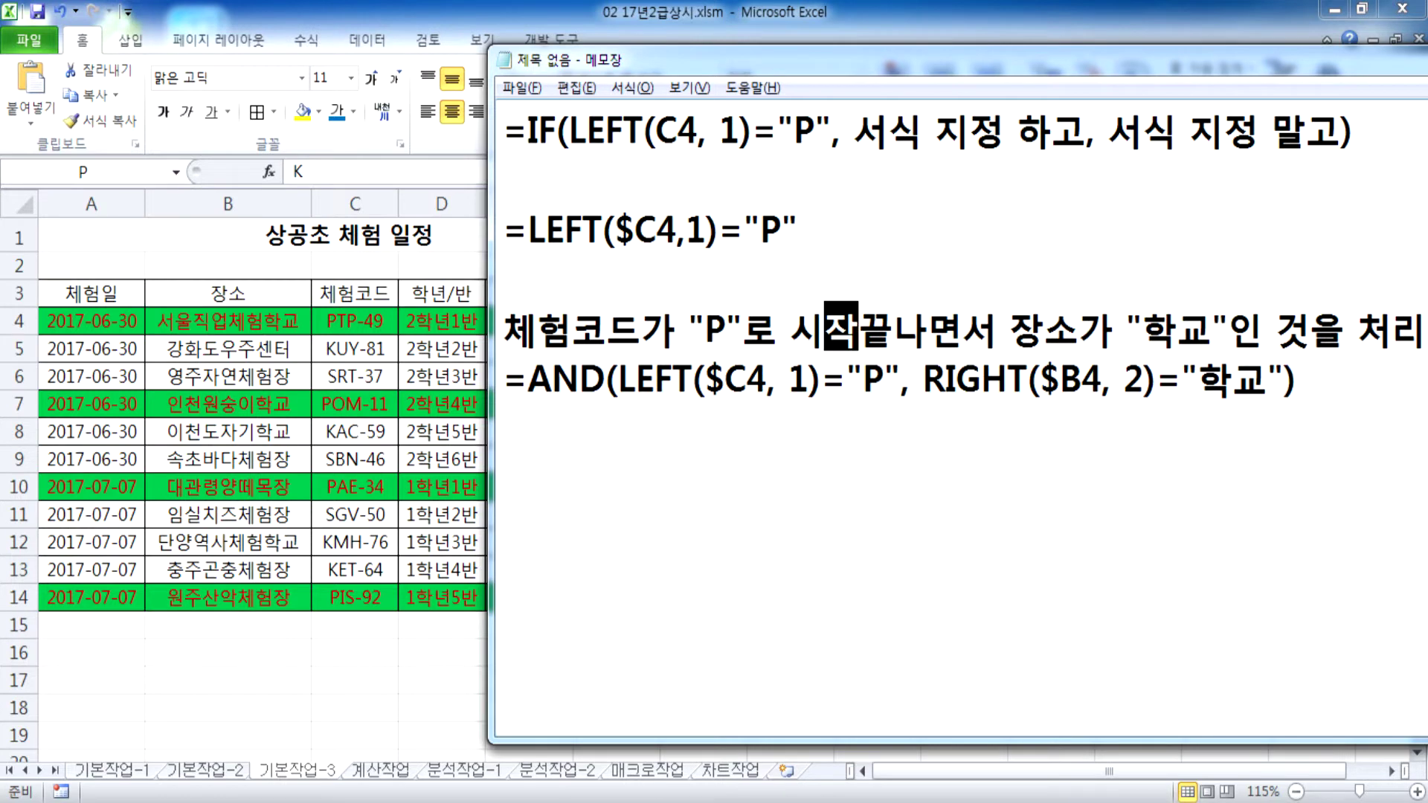
key("Delete")
key("Delete")
type("하")
key("End")
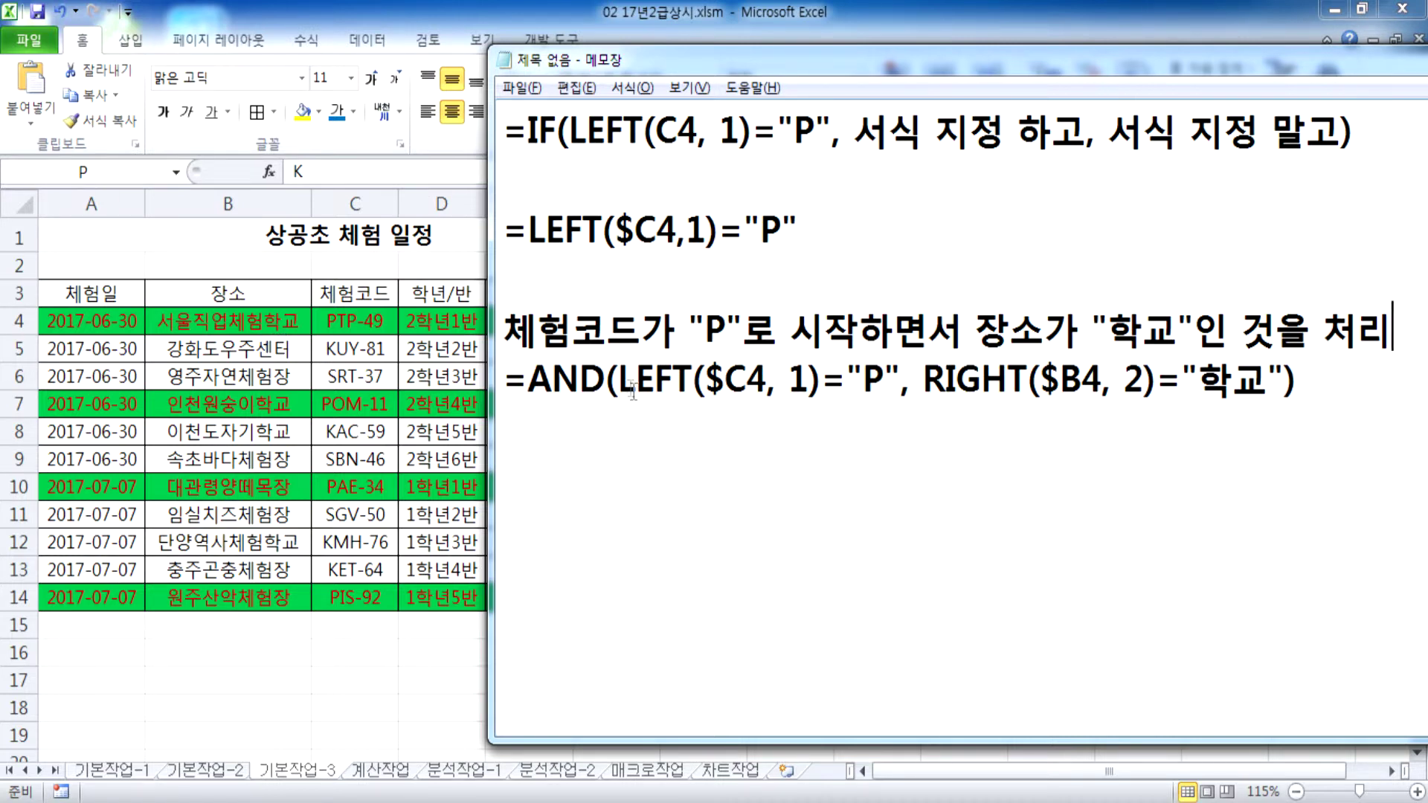
Step: Add the title 2017년 상시 문제 above the first formula, separated from it by a blank line
left_click_drag(901, 380, 1158, 386)
left_click(1213, 380)
key("End")
key("Return")
left_click(506, 133)
key("Return")
key("Up")
key("Return")
key("Up")
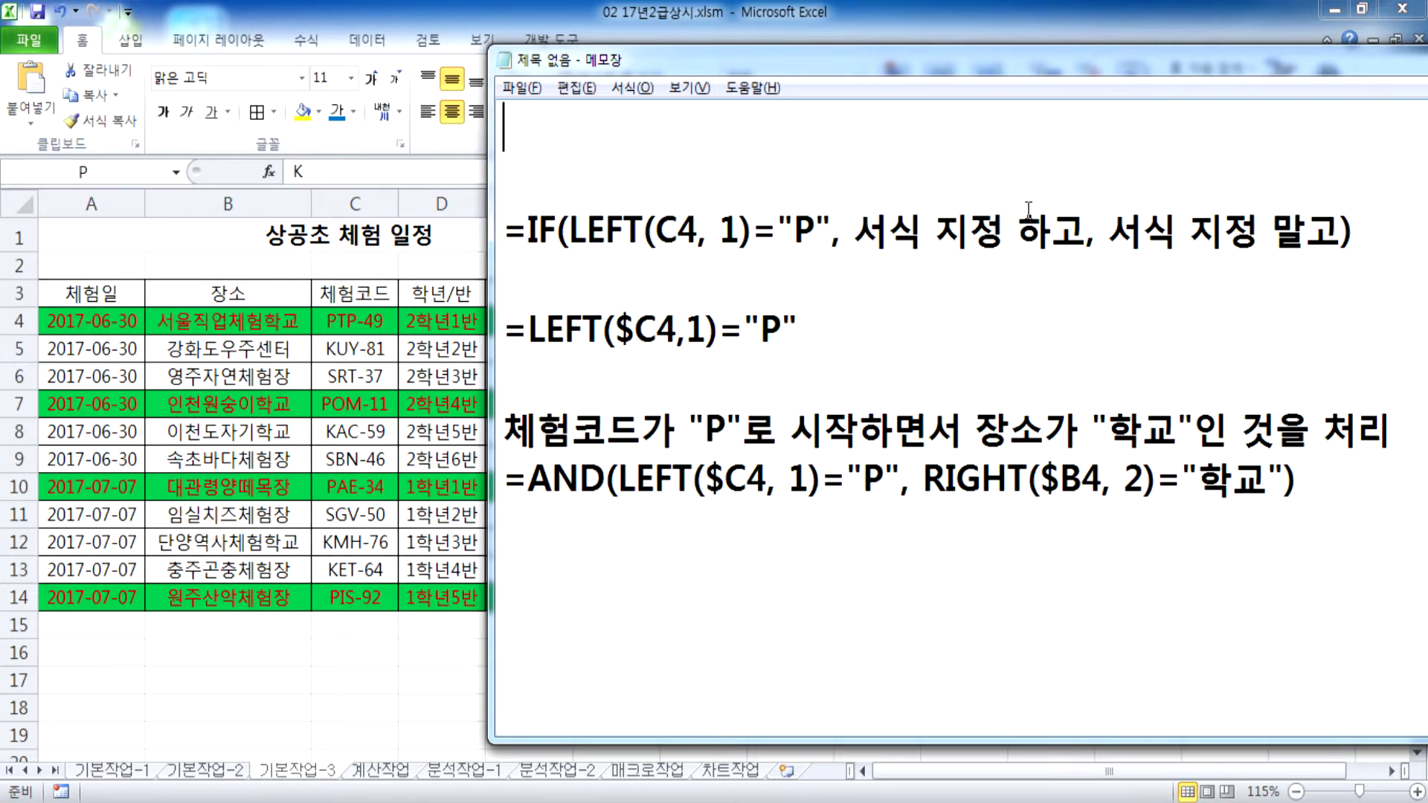
type("2017년 ")
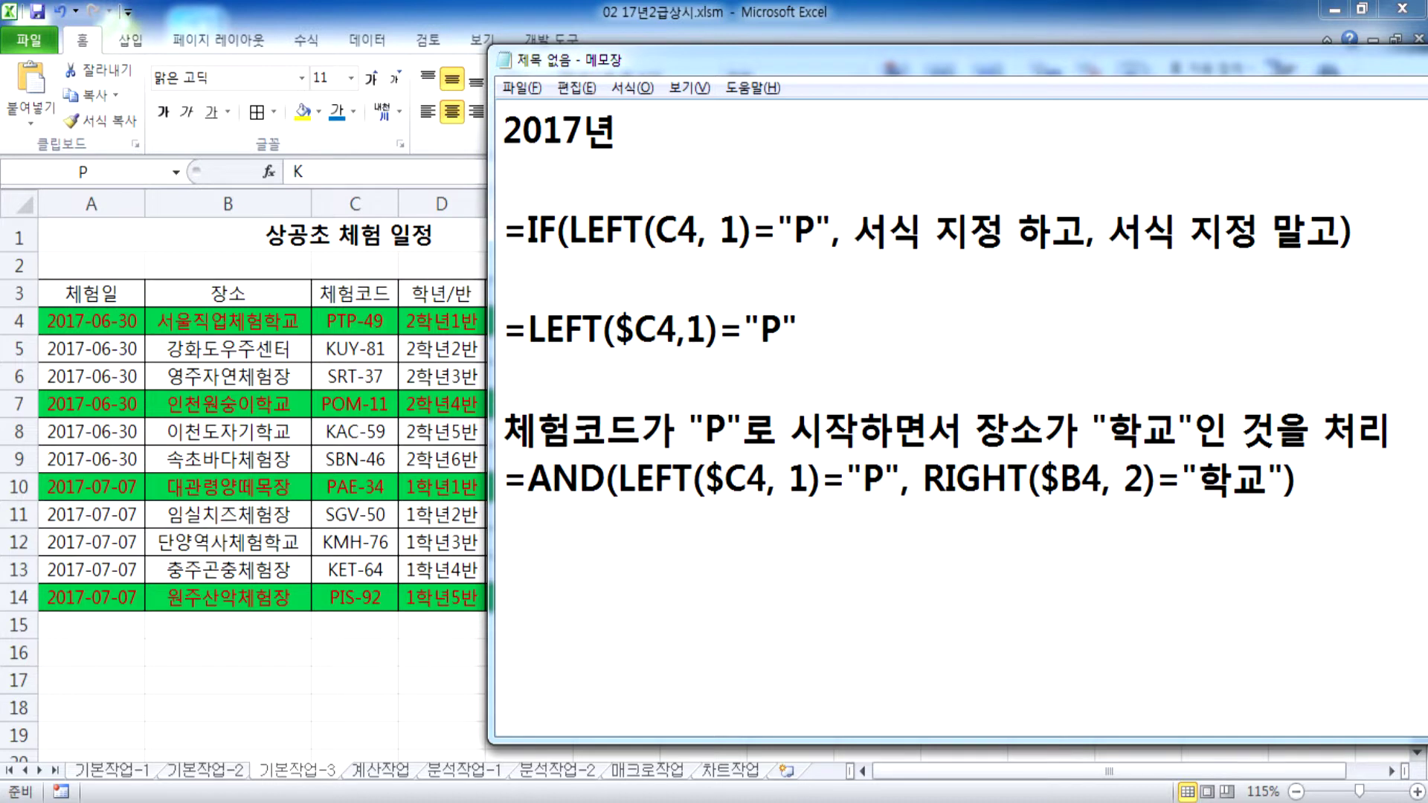
type("상시 문제")
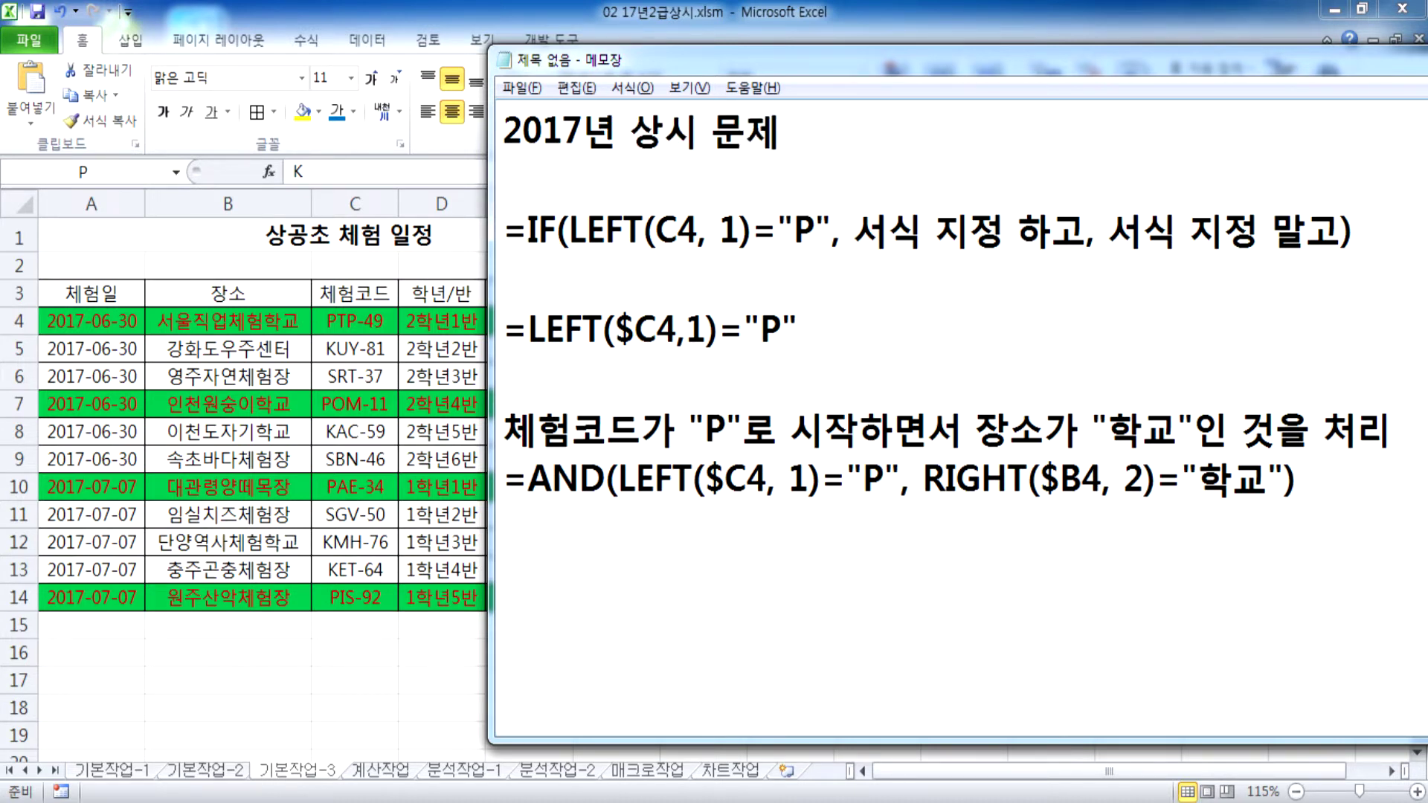
Step: Add a run of blank lines below the AND formula as space for further notes
left_click(1301, 525)
key("Return")
key("Return")
key("Return")
key("Return")
key("Return")
key("Return")
key("Return")
key("Return")
key("Return")
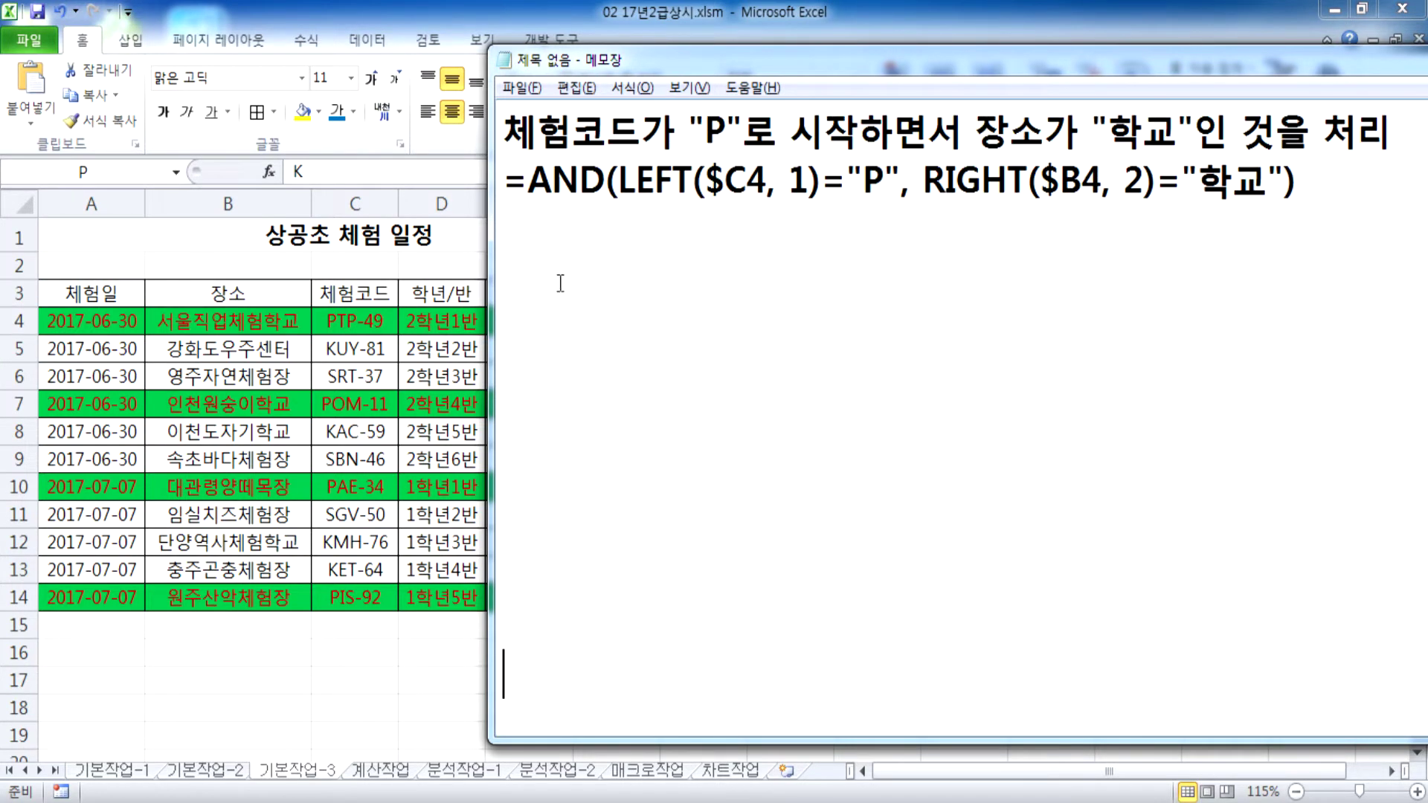
Step: Copy 체험코드가 "P"로 시작 from the condition sentence onto its own line above the IF formula
left_click(534, 248)
scroll(537, 227, "up", 1)
scroll(536, 225, "up", 1)
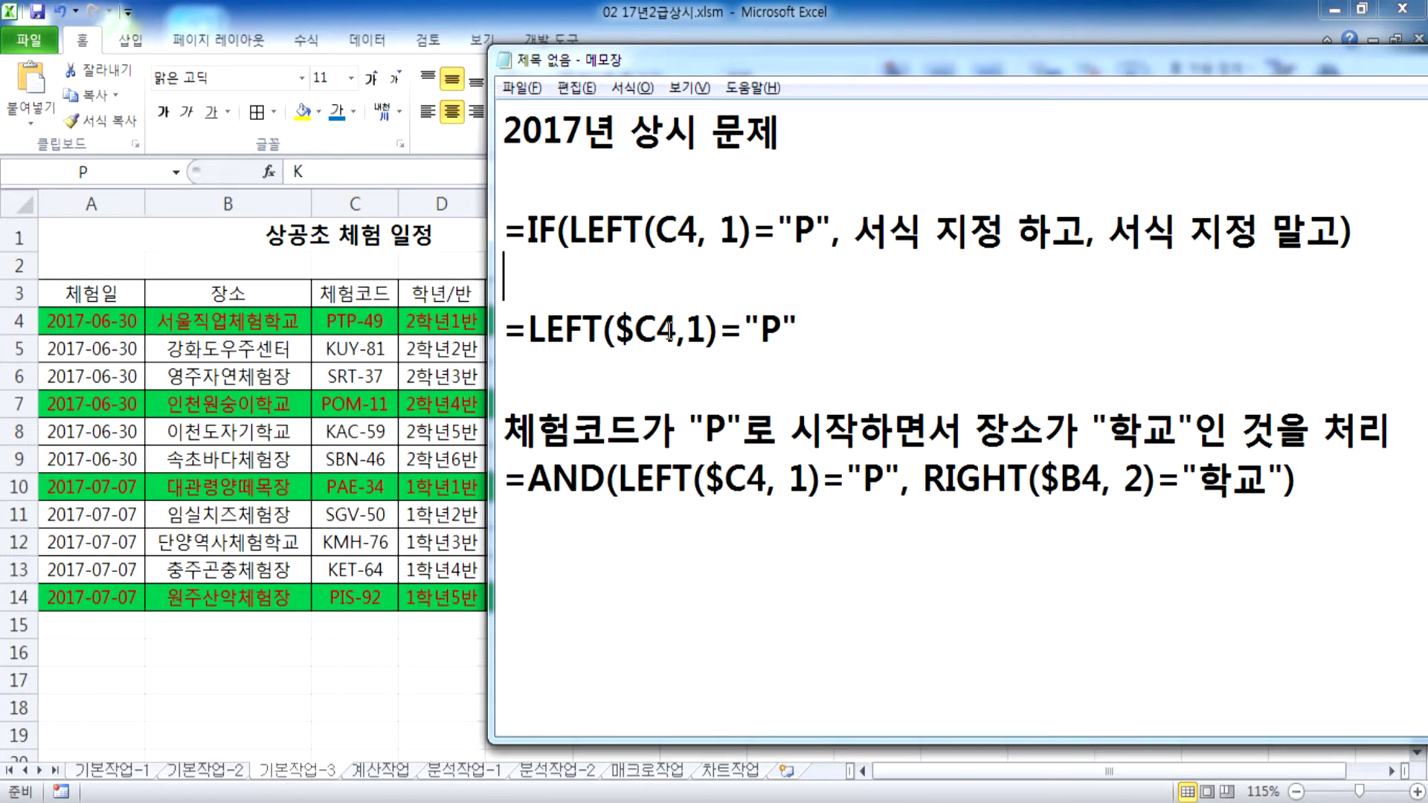
left_click_drag(512, 430, 850, 437)
key("ctrl+c")
left_click(506, 227)
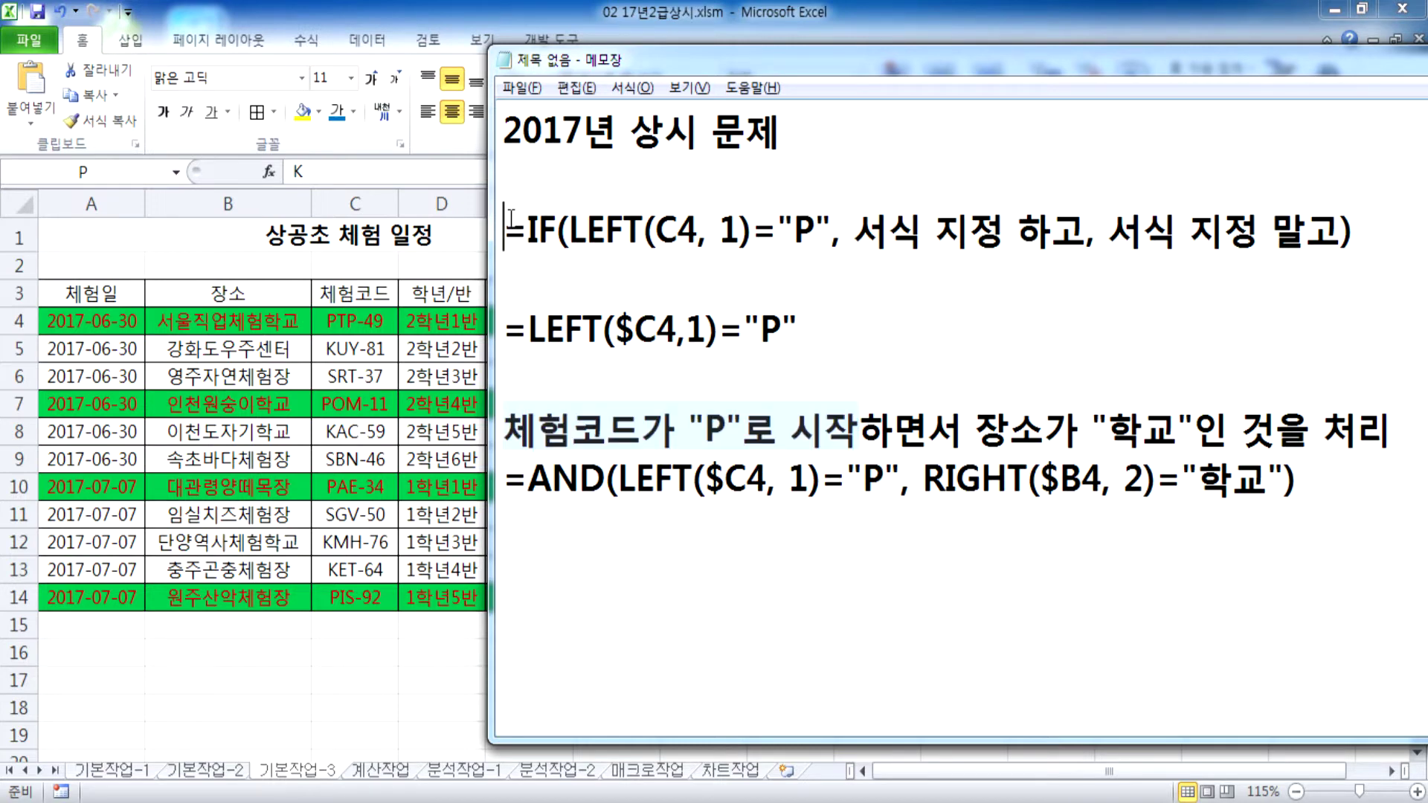
key("Return")
key("ctrl+v")
Step: Remove the blank line between the IF and LEFT formulas and place the cursor below the AND formula
key("Down")
key("Down")
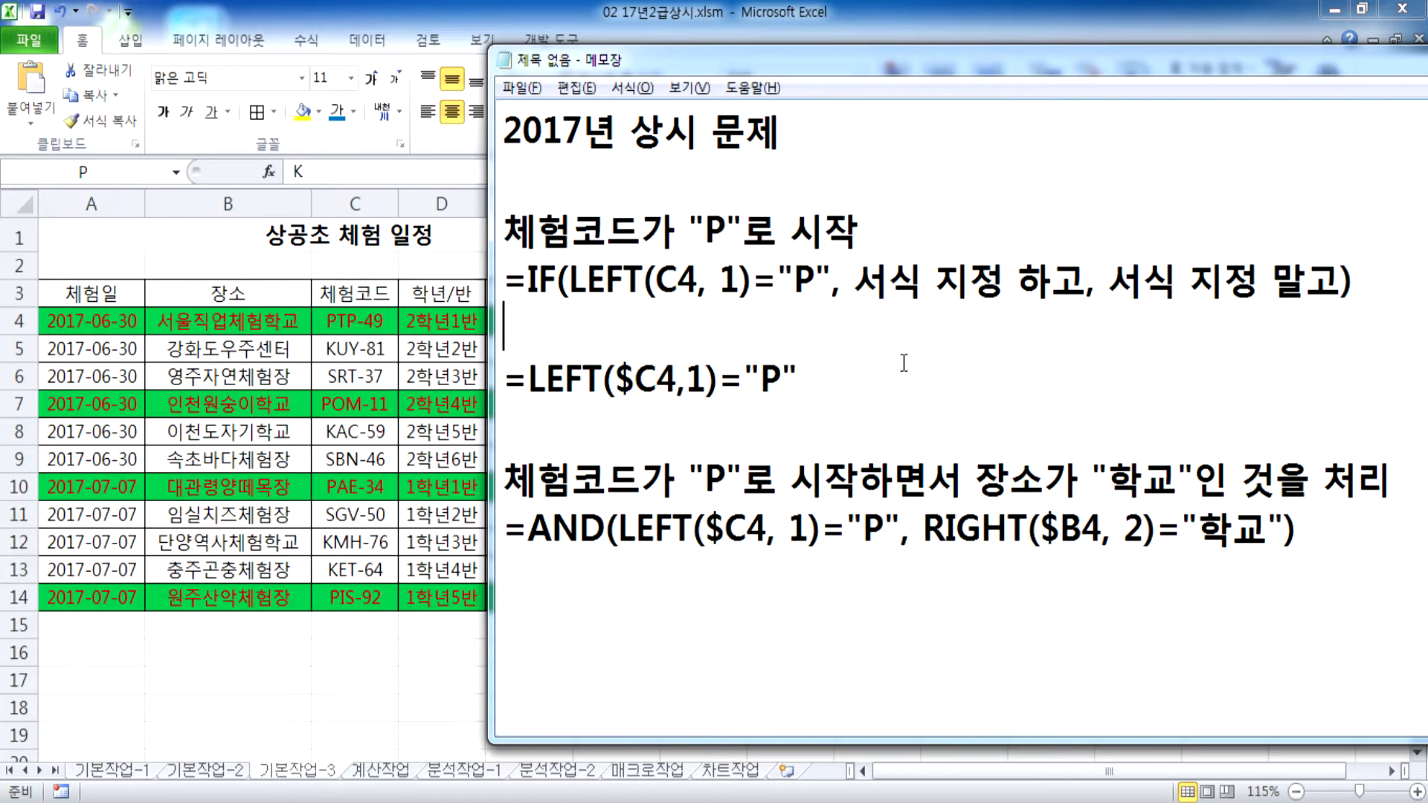
key("Delete")
key("Down")
key("Down")
key("Down")
key("Down")
key("Down")
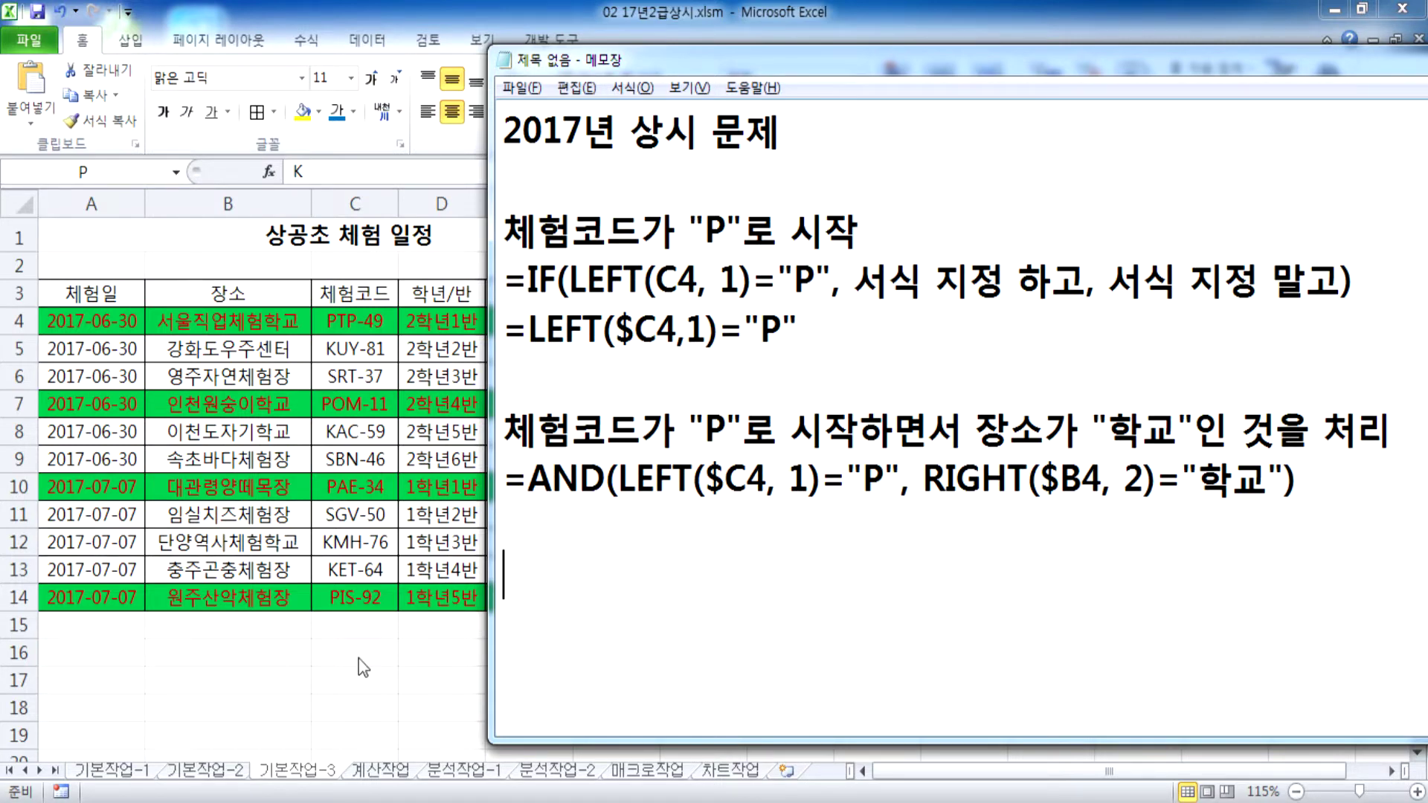
Step: Switch to Excel and show the 계산작업 sheet at 145% zoom with the ribbon collapsed and cell E3 selected
key("alt+Tab")
left_click(380, 771)
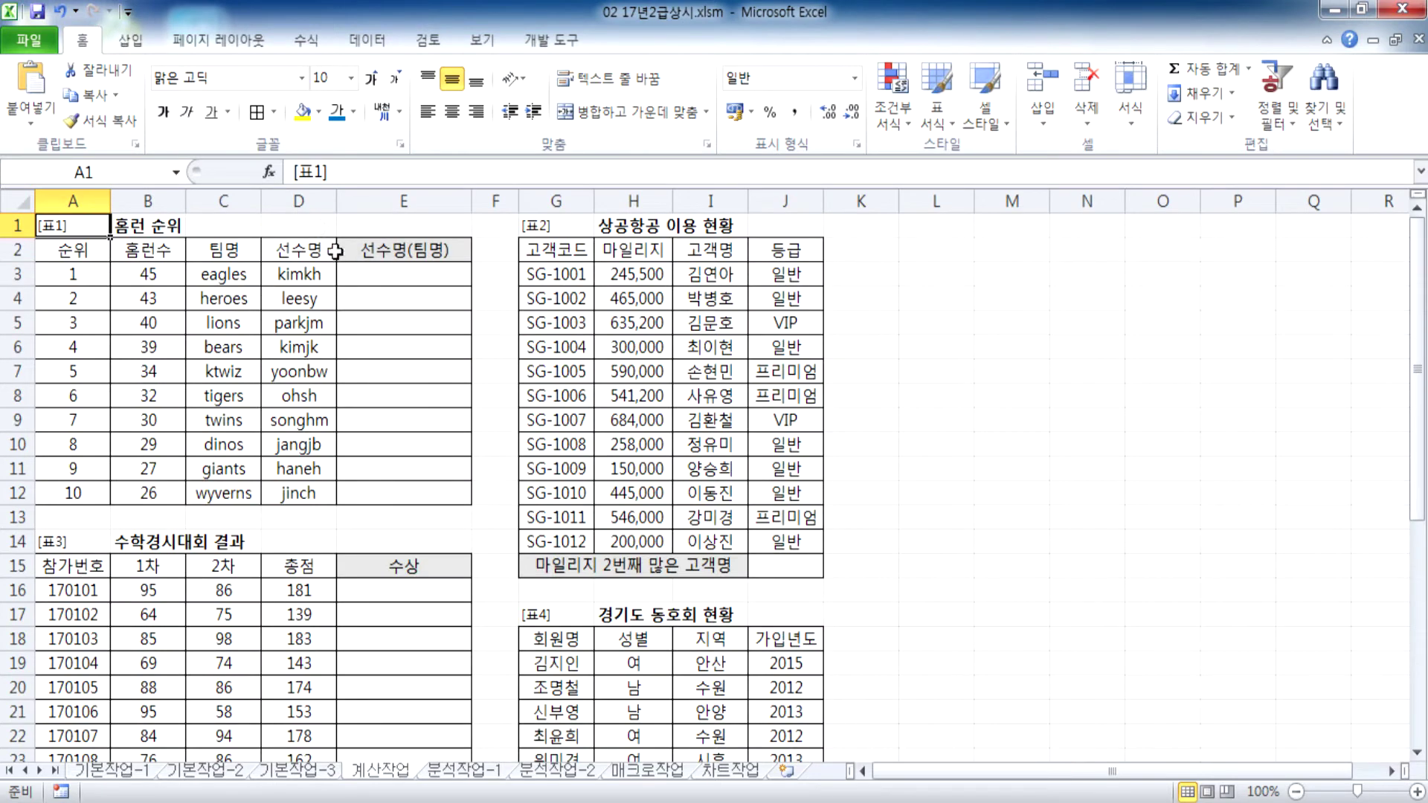
double_click(84, 42)
scroll(250, 262, "up", 3, "ctrl")
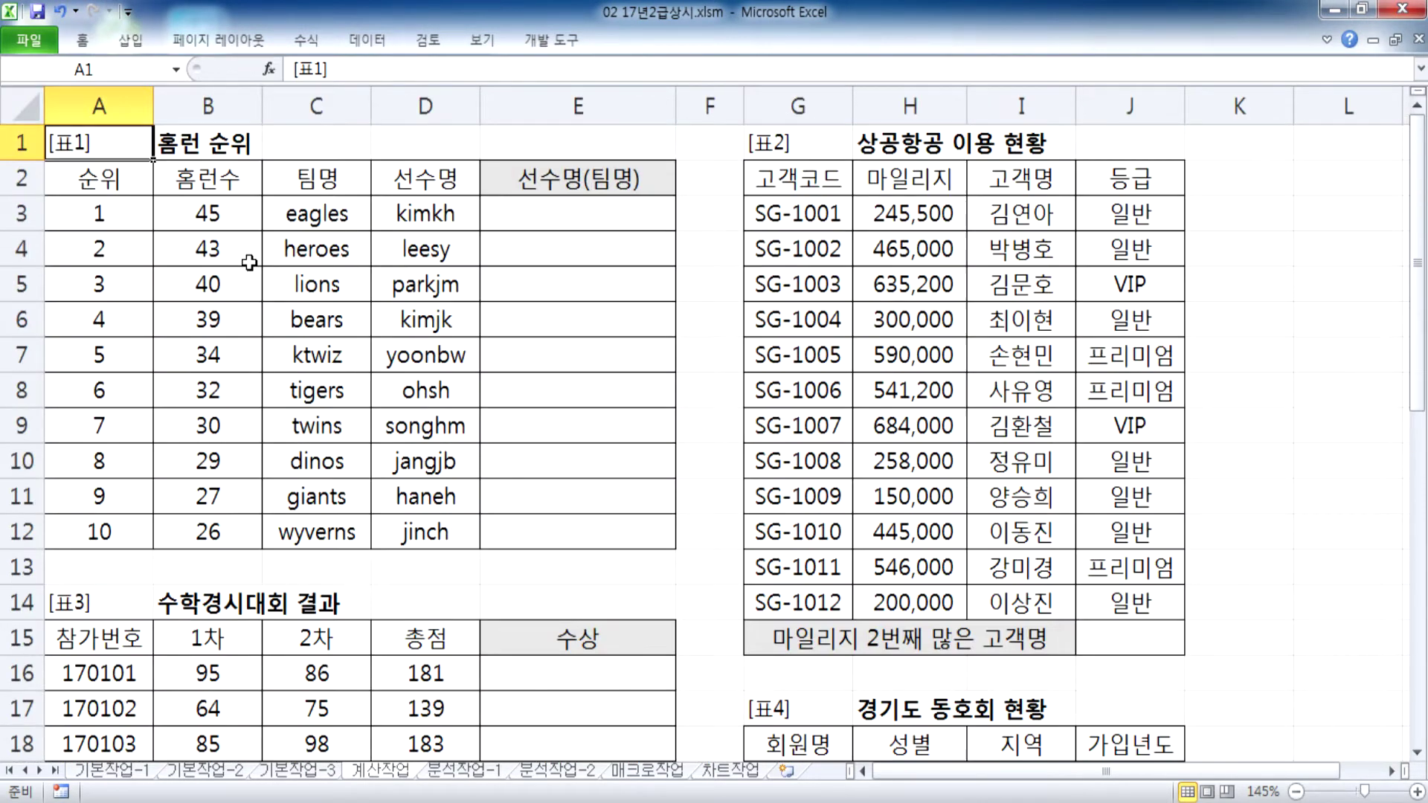
left_click(558, 208)
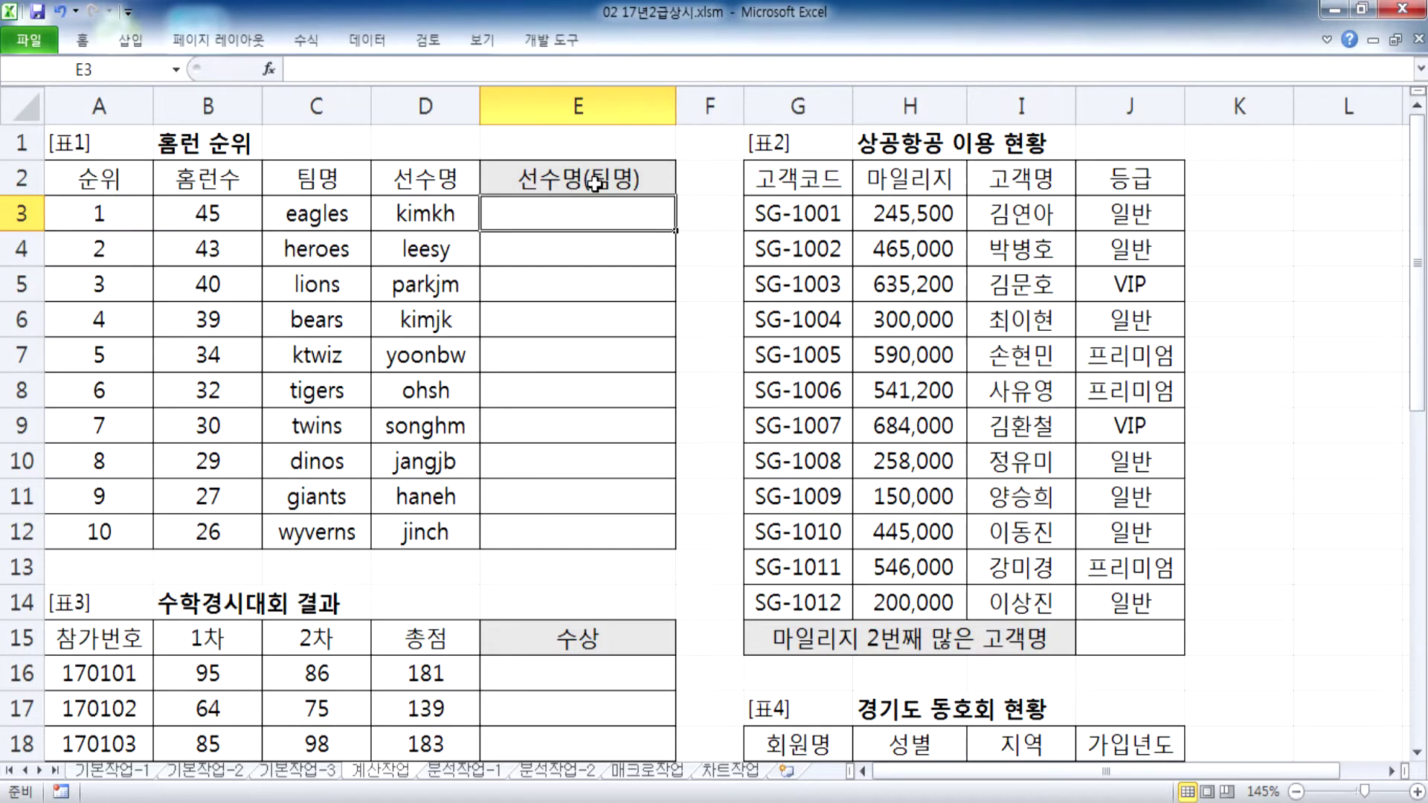
Step: Switch to Notepad and write 문제1) 선수명의 첫 문자는 대문자로 변환, 팀명의 전체 문자 below the AND formula, after a blank line
key("alt+Tab")
scroll(569, 402, "down", 2)
key("Return")
key("Return")
type("문제1)")
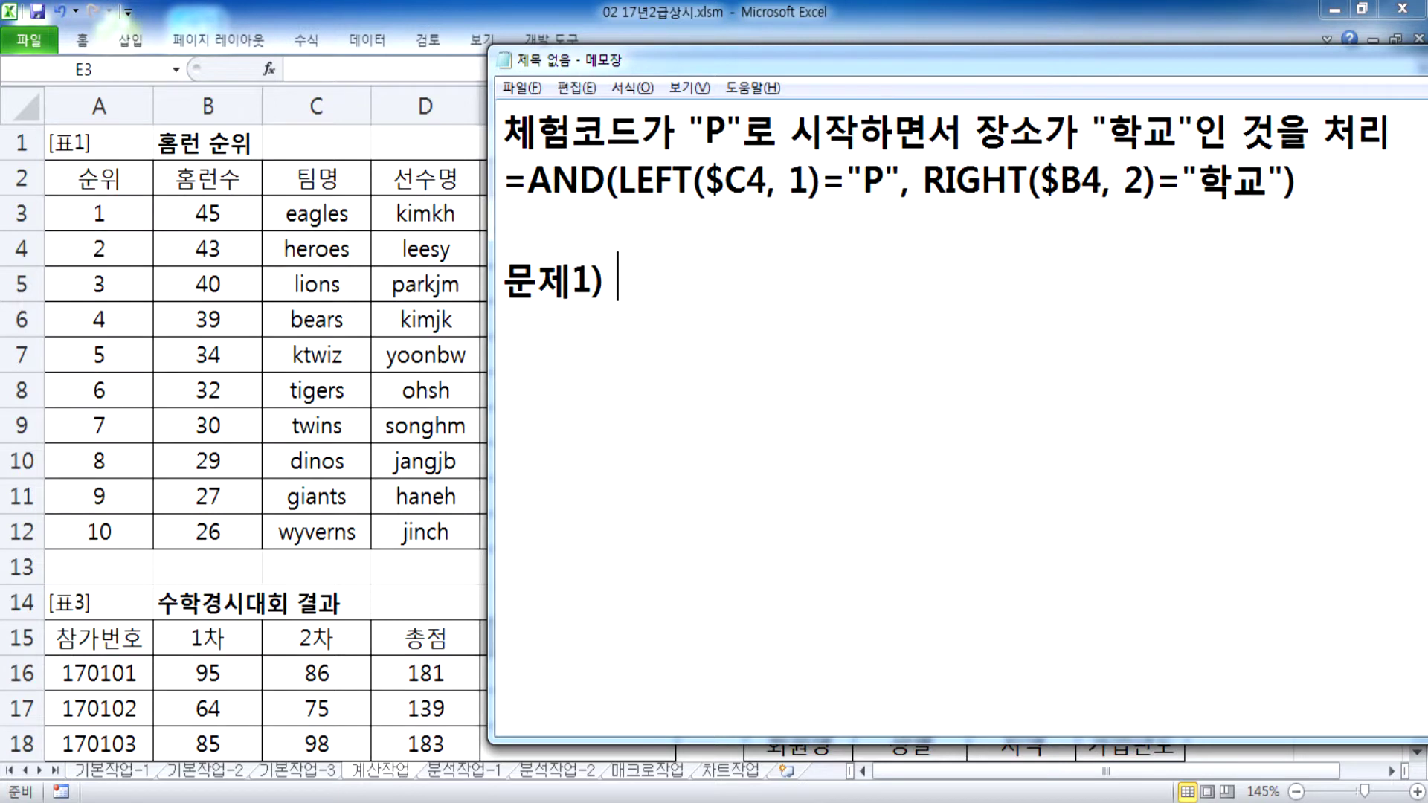
type(" 선수")
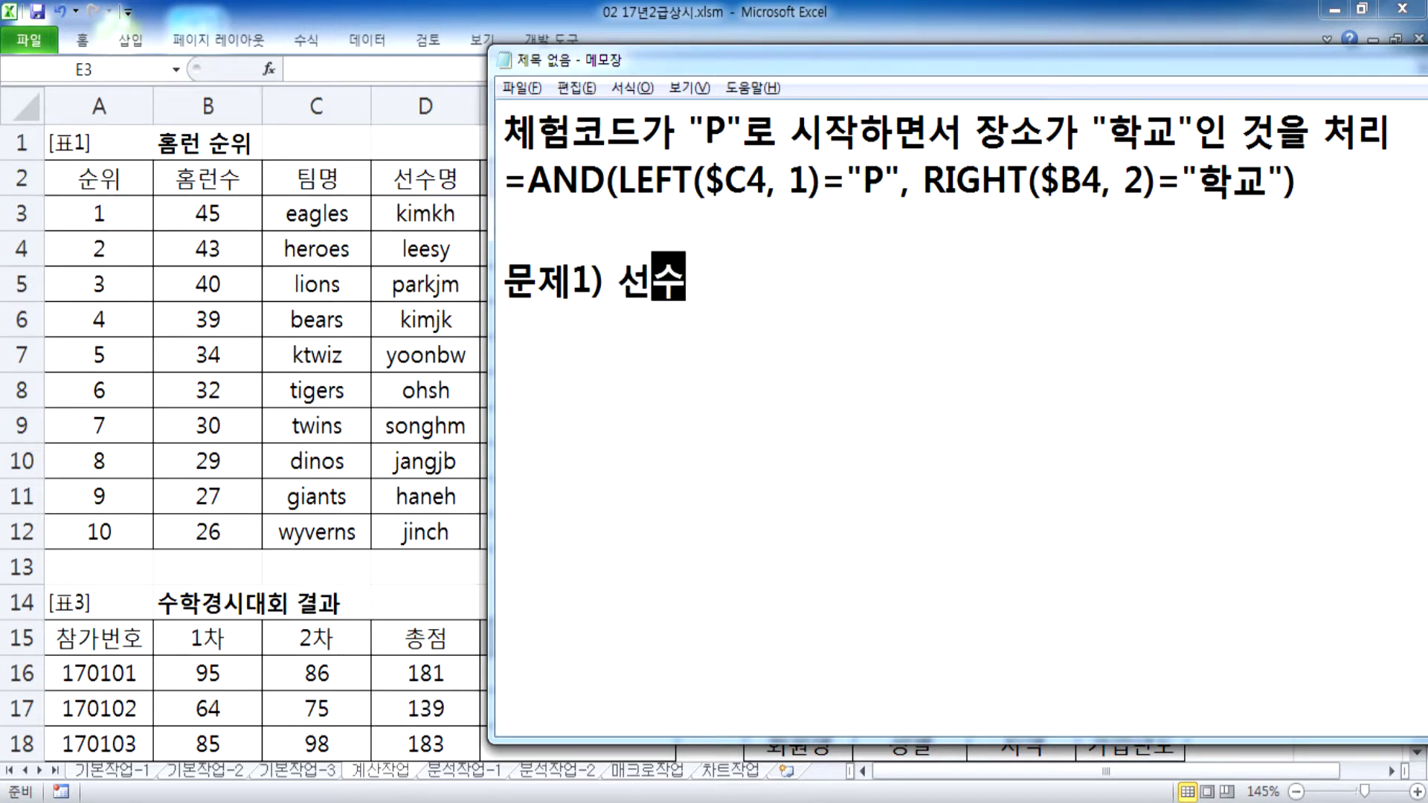
type("명의 첫")
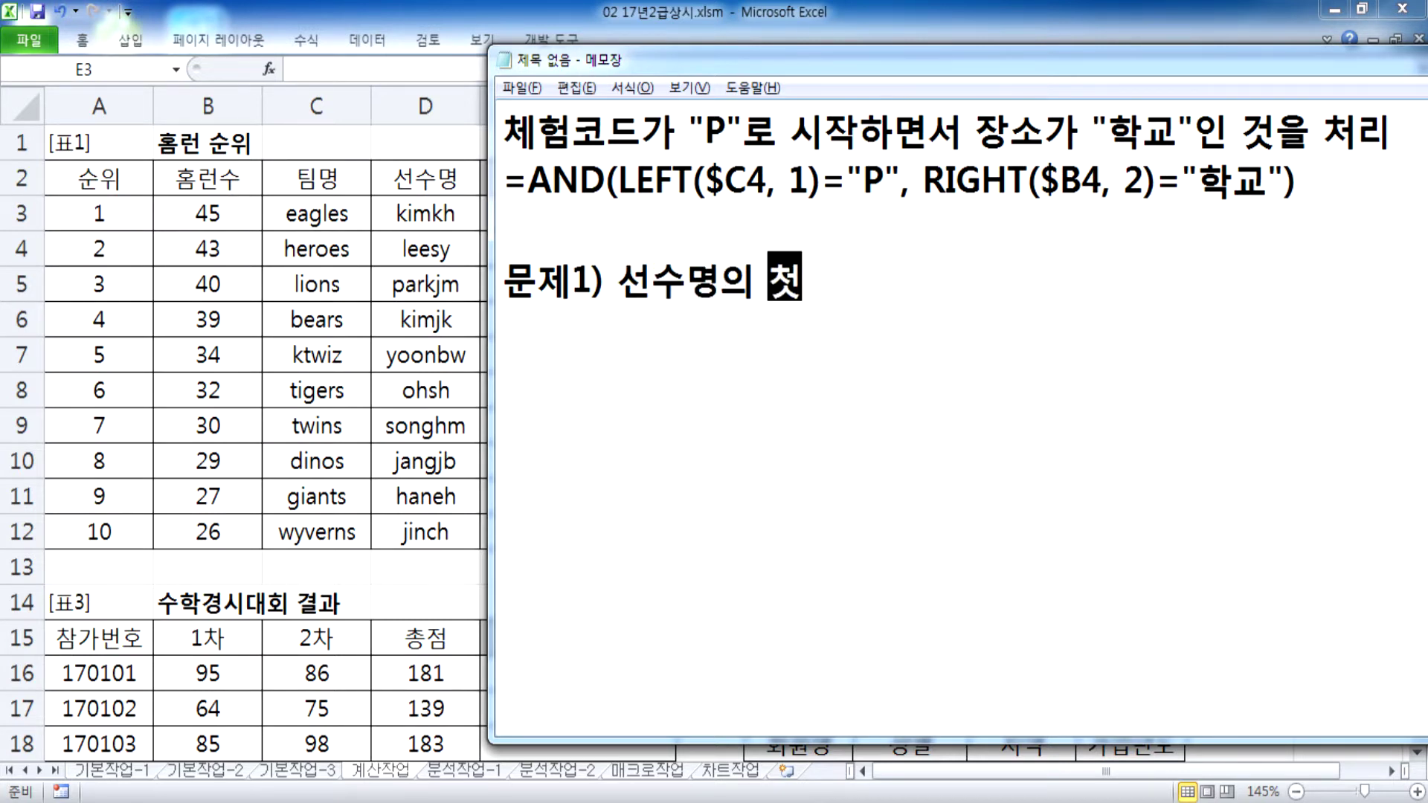
type(" 문자는 대문자로 ㅂ")
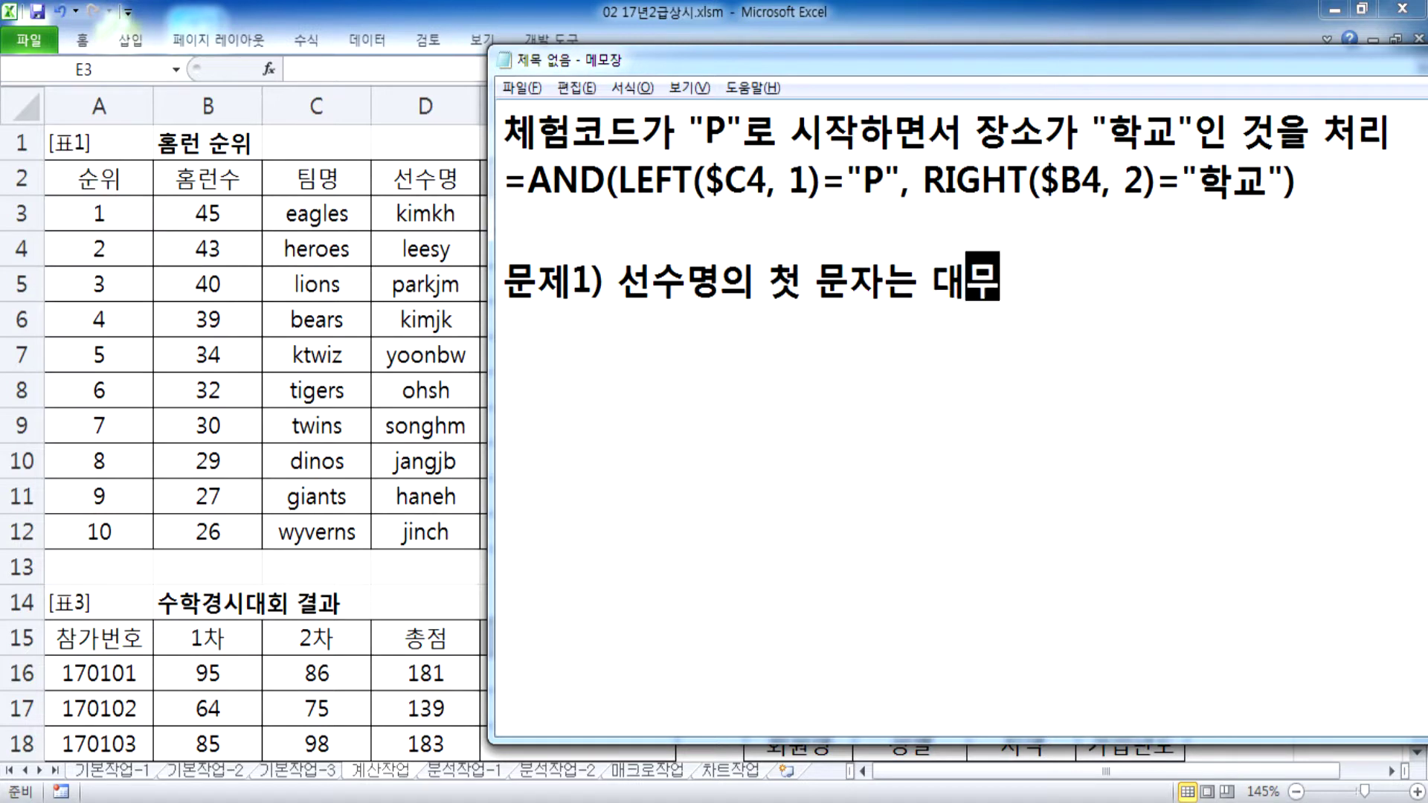
type("ㅕㄴ환, ㅌ")
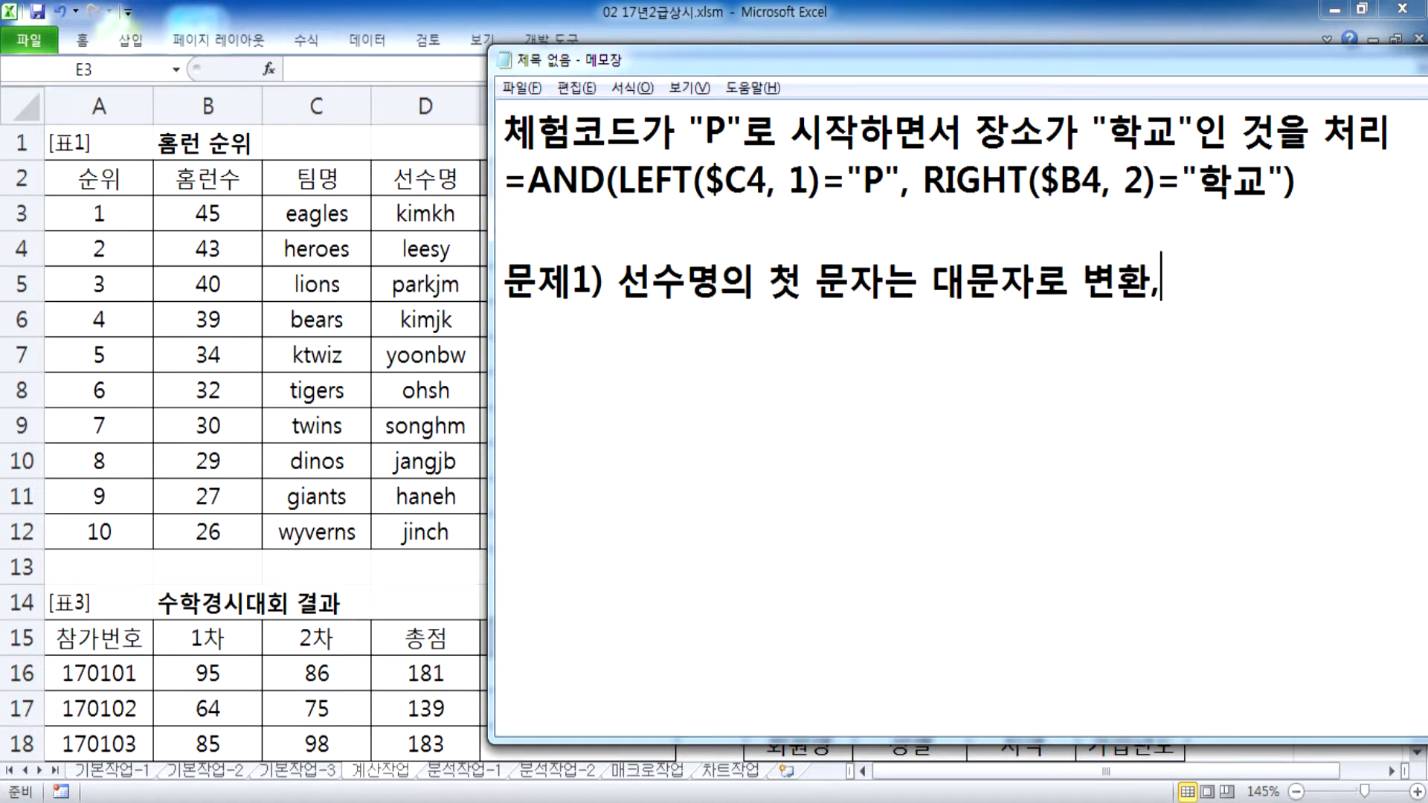
type("ㅣㅁ명의 전체 문")
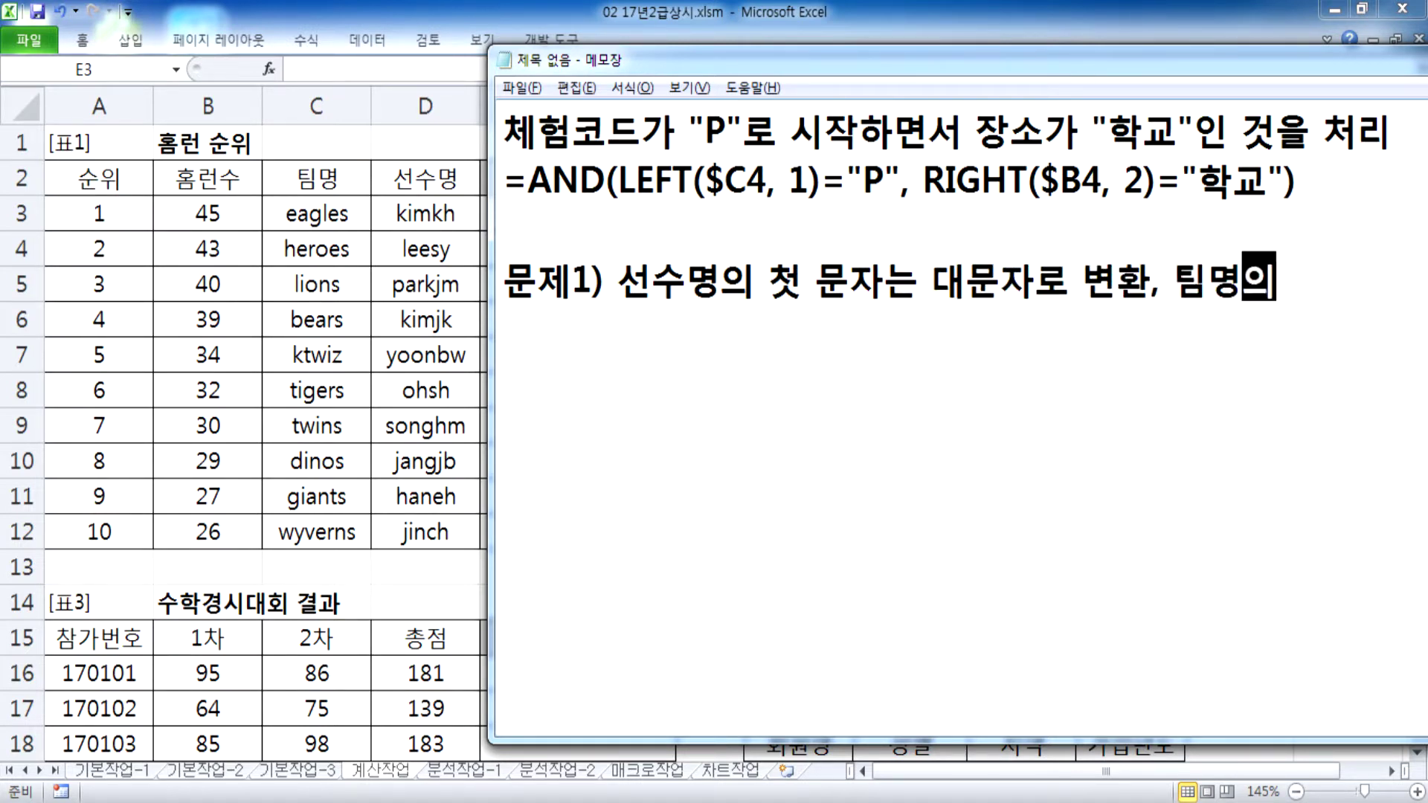
type("자")
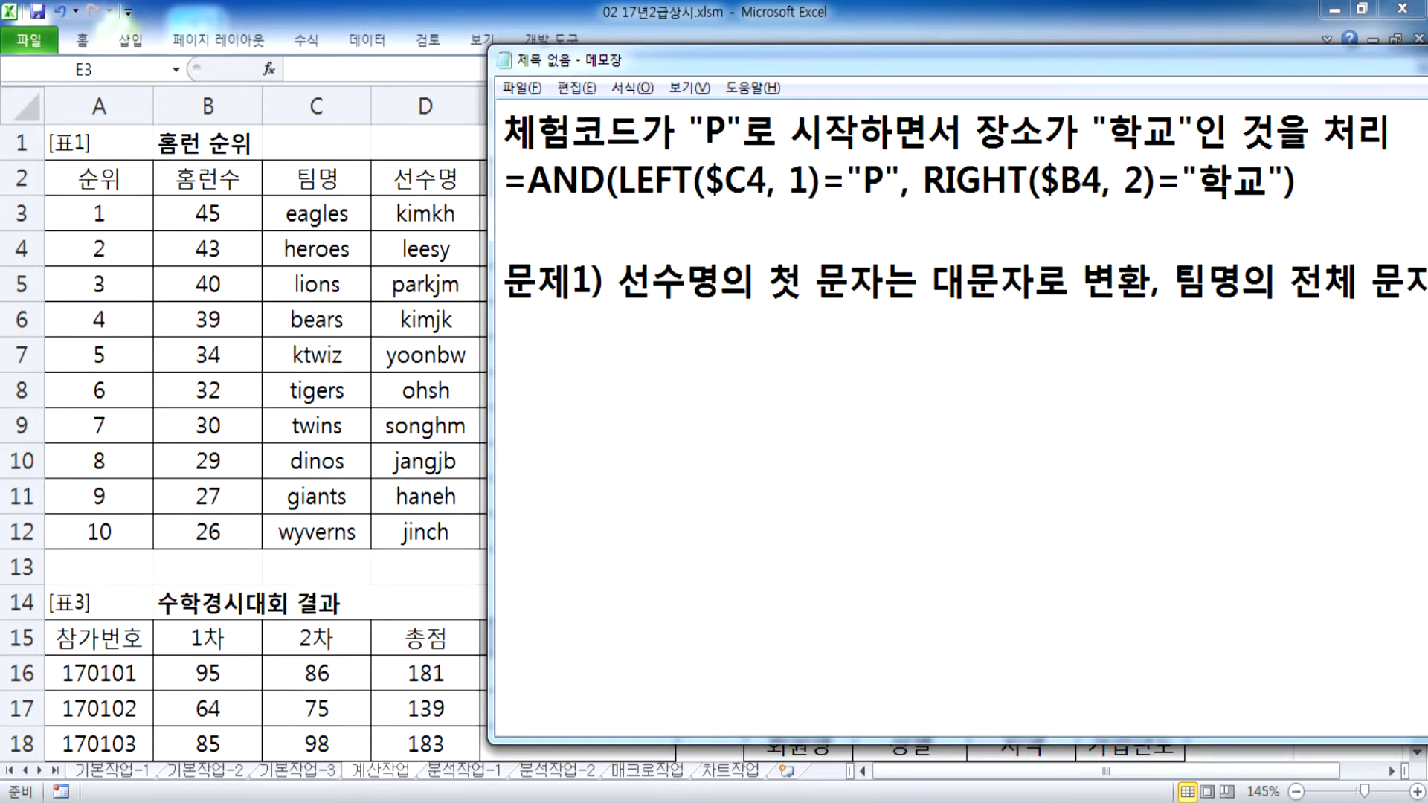
Step: Move the Notepad window fully into view and finish the problem sentence with 는 대문자로 변환하여 선수명(팀명)에 표시
left_click_drag(735, 61, 406, 21)
type("무자로 변환")
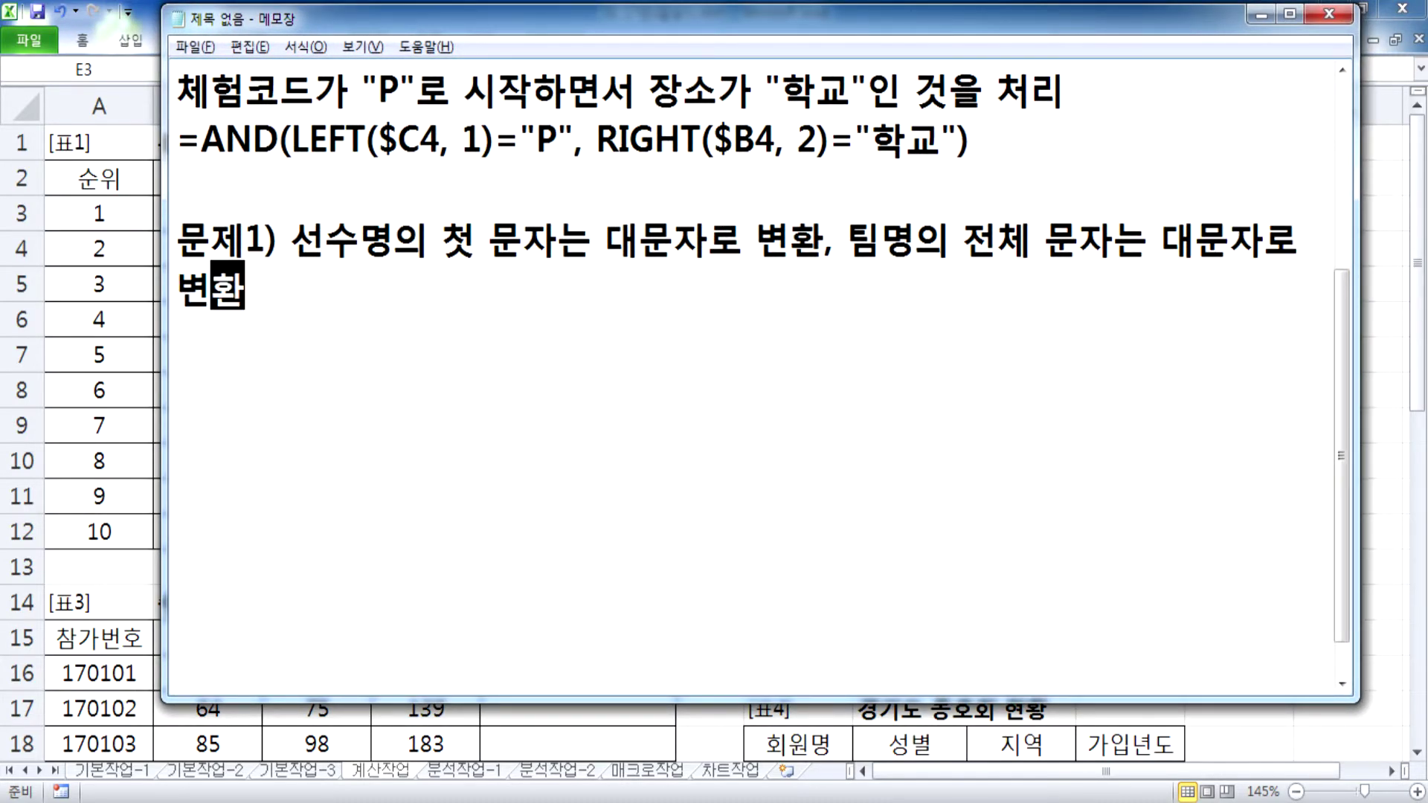
type("하여 ㅅ")
type("선수명(팀ㅁ")
type("명)")
type("에 표시")
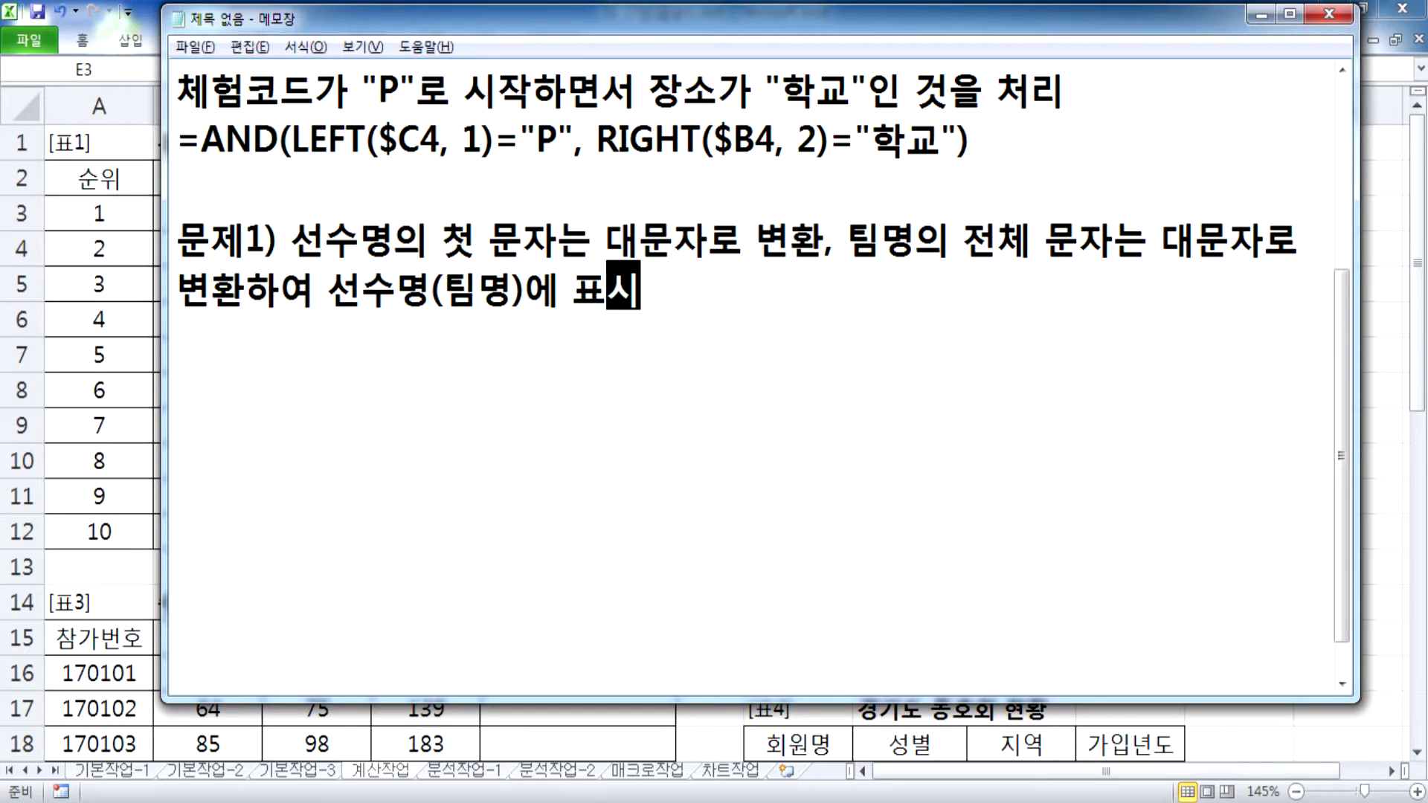
Step: Begin an example line below the problem, giving a lowercase player name for 선수명이 and "lions" for 팀명이
key("Return")
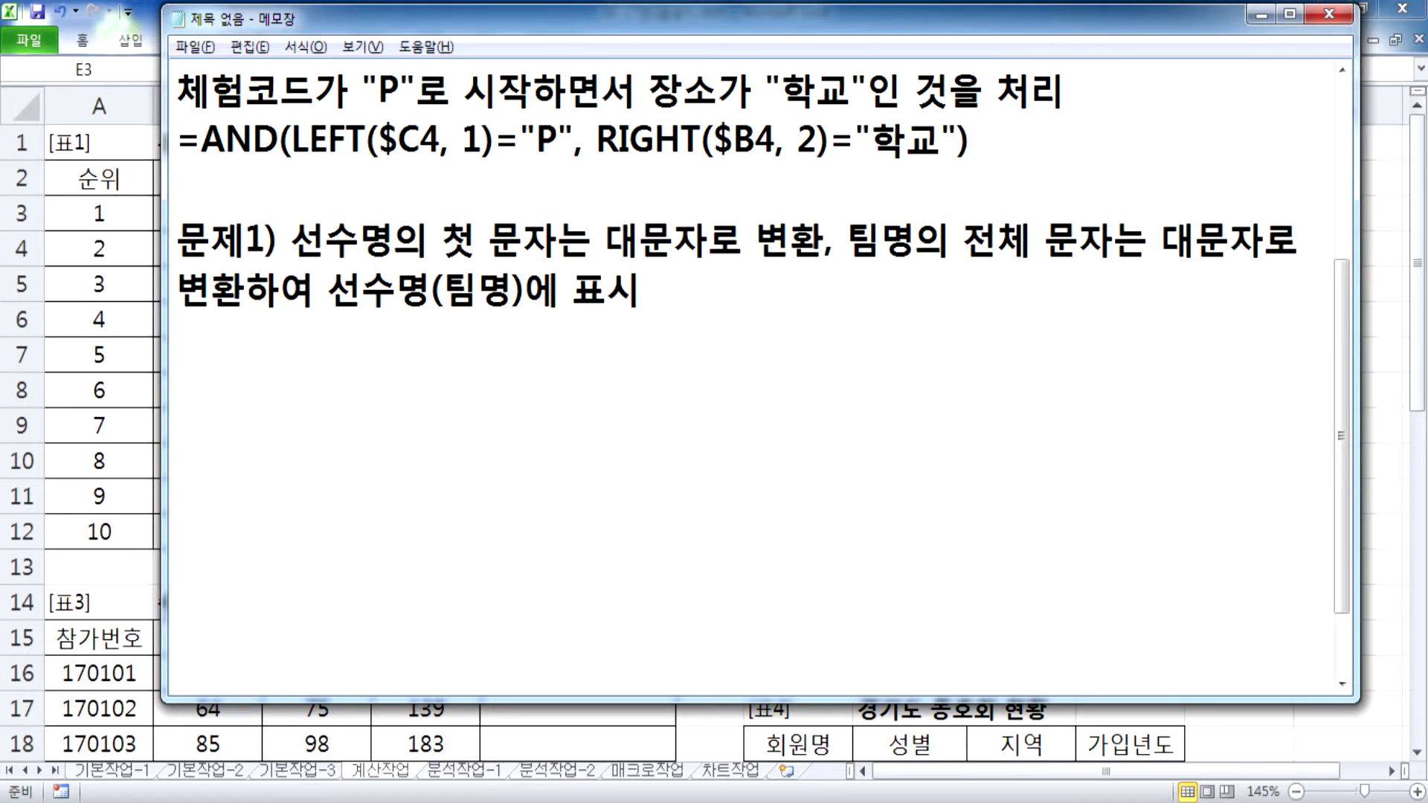
type("선숨")
type("명이 ")
type("\"")
type("KIM")
key("BackSpace")
key("BackSpace")
key("BackSpace")
type("kim")
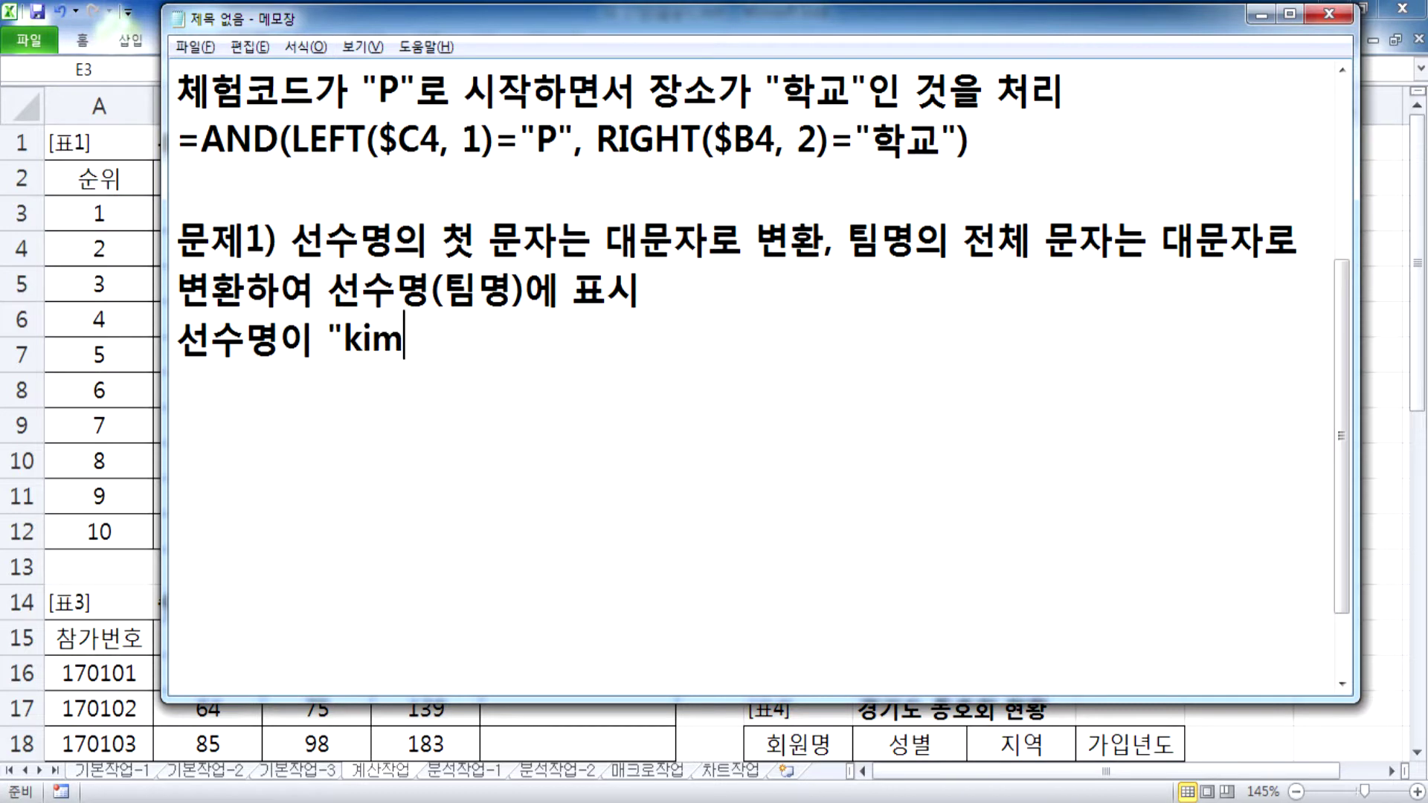
type("js\", 팀명")
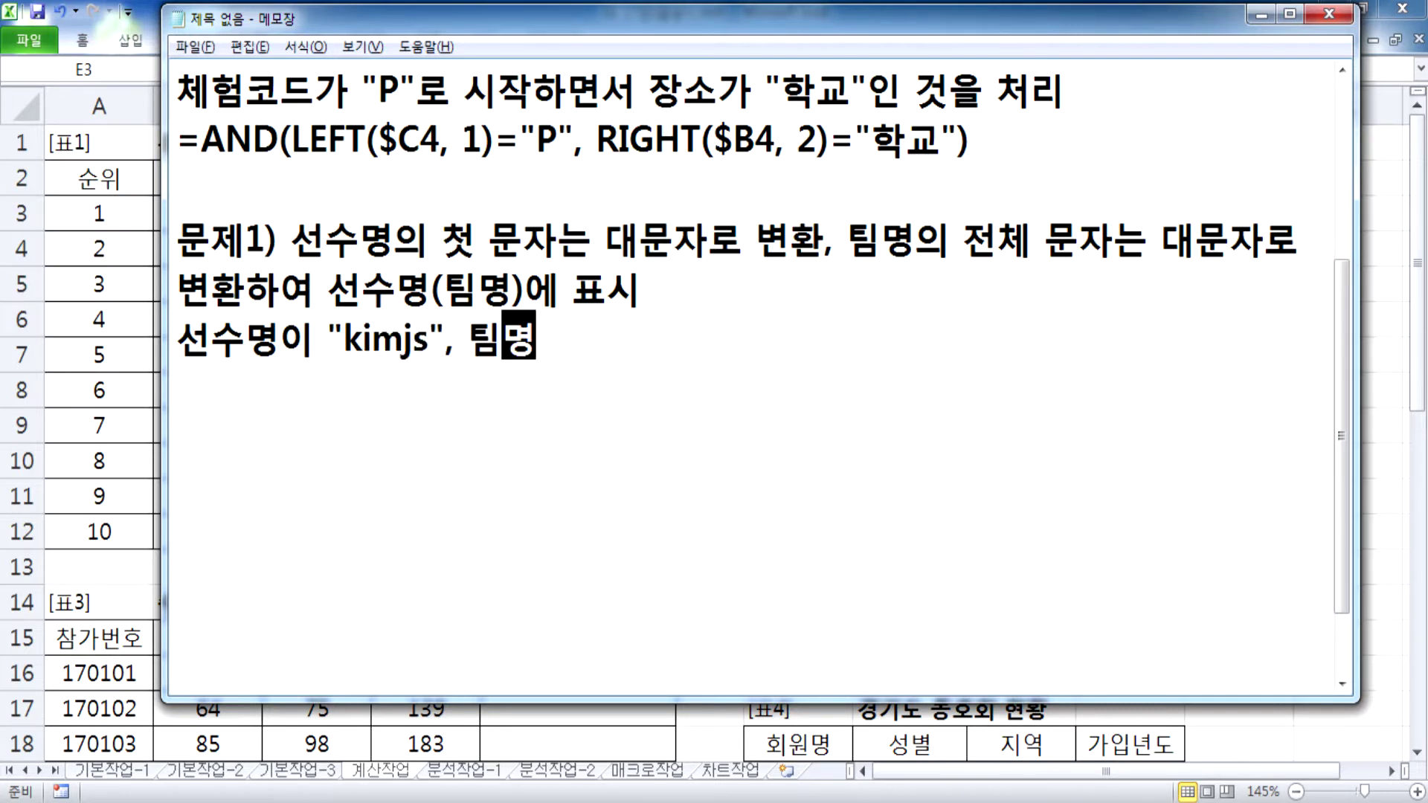
type("이")
type(" \"ㅣㅑㅐㅜㄴ")
key("BackSpace")
key("BackSpace")
key("BackSpace")
key("BackSpace")
key("BackSpace")
type("lions\"")
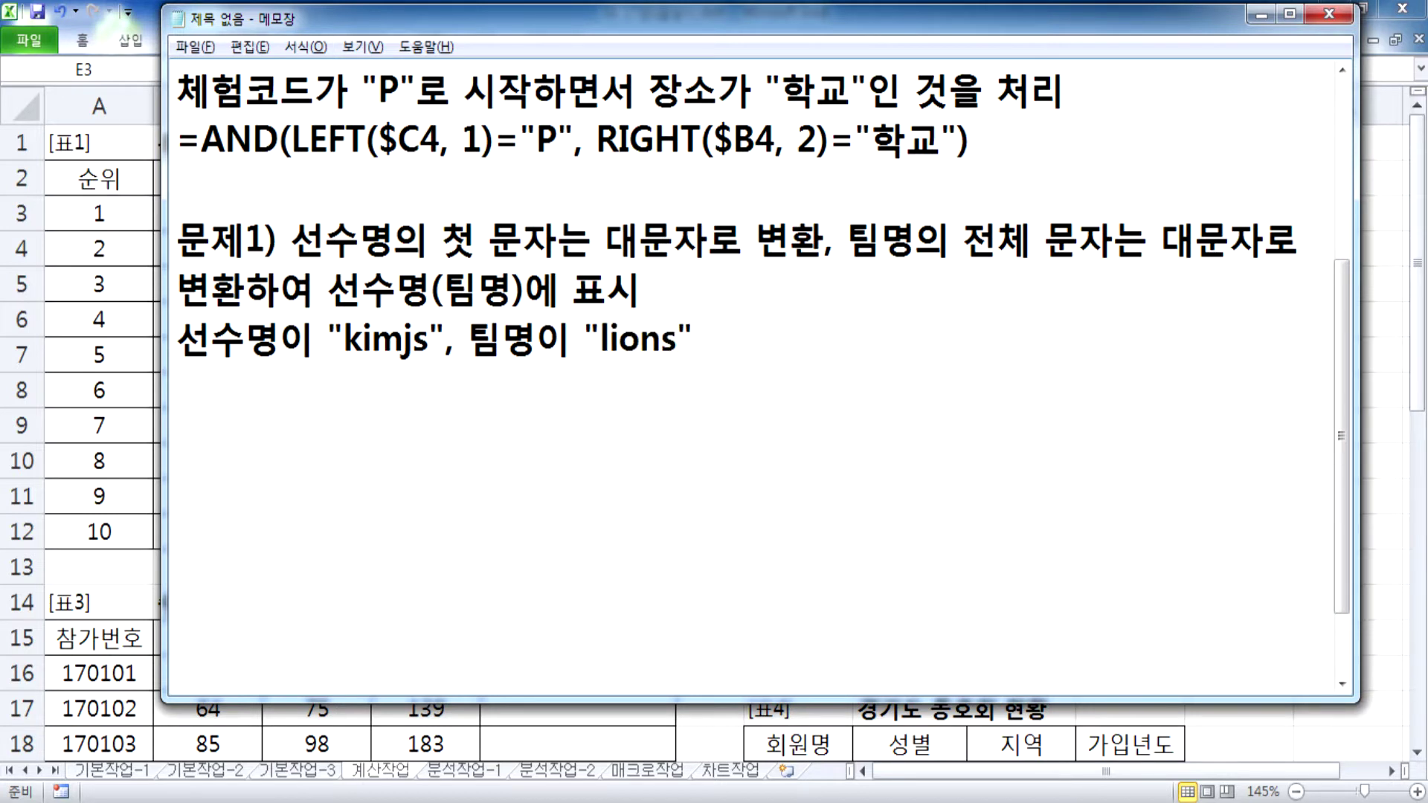
Step: Complete the example with 인 경우에는, the same player name with a capital initial, (LIONS), and 로 표시
type("인 경웅")
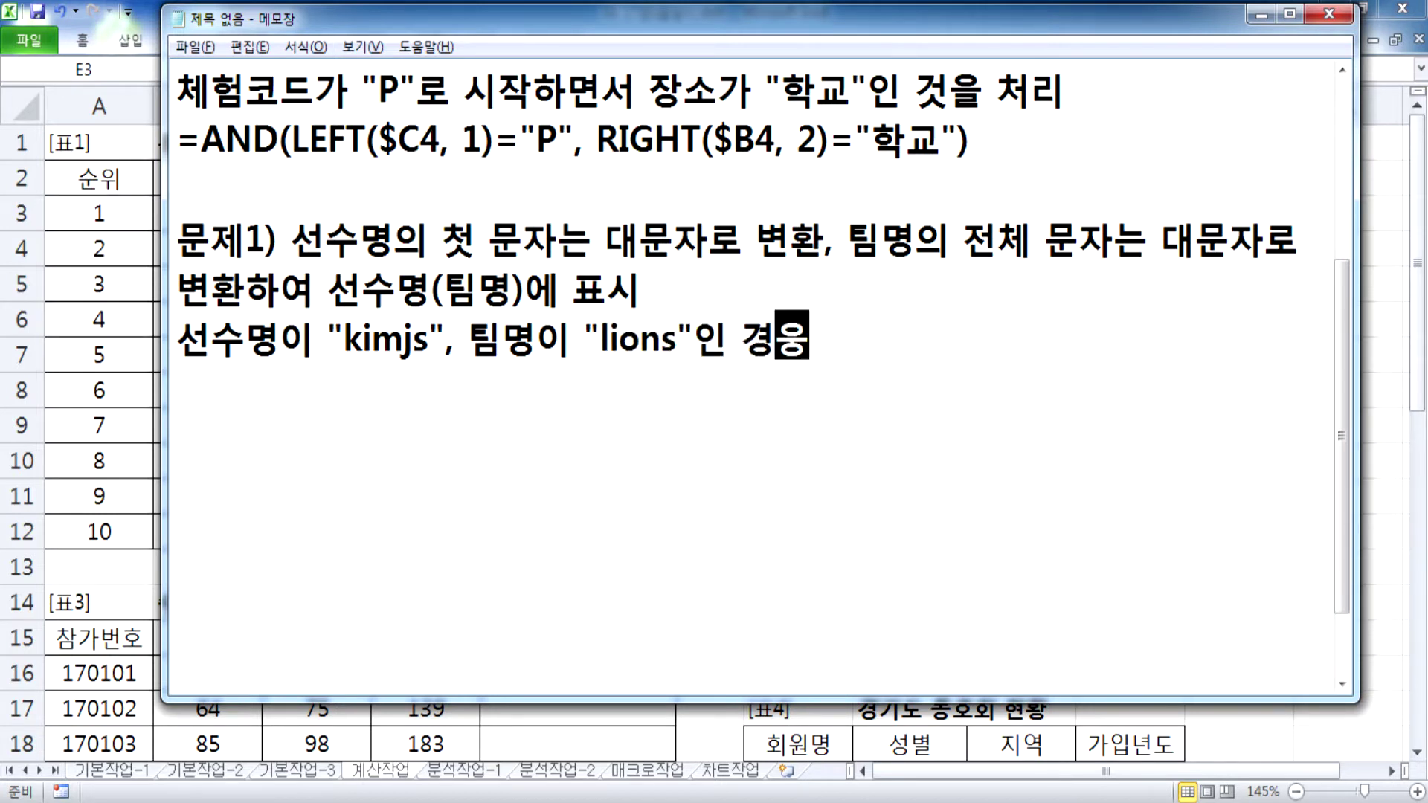
type("에는 ")
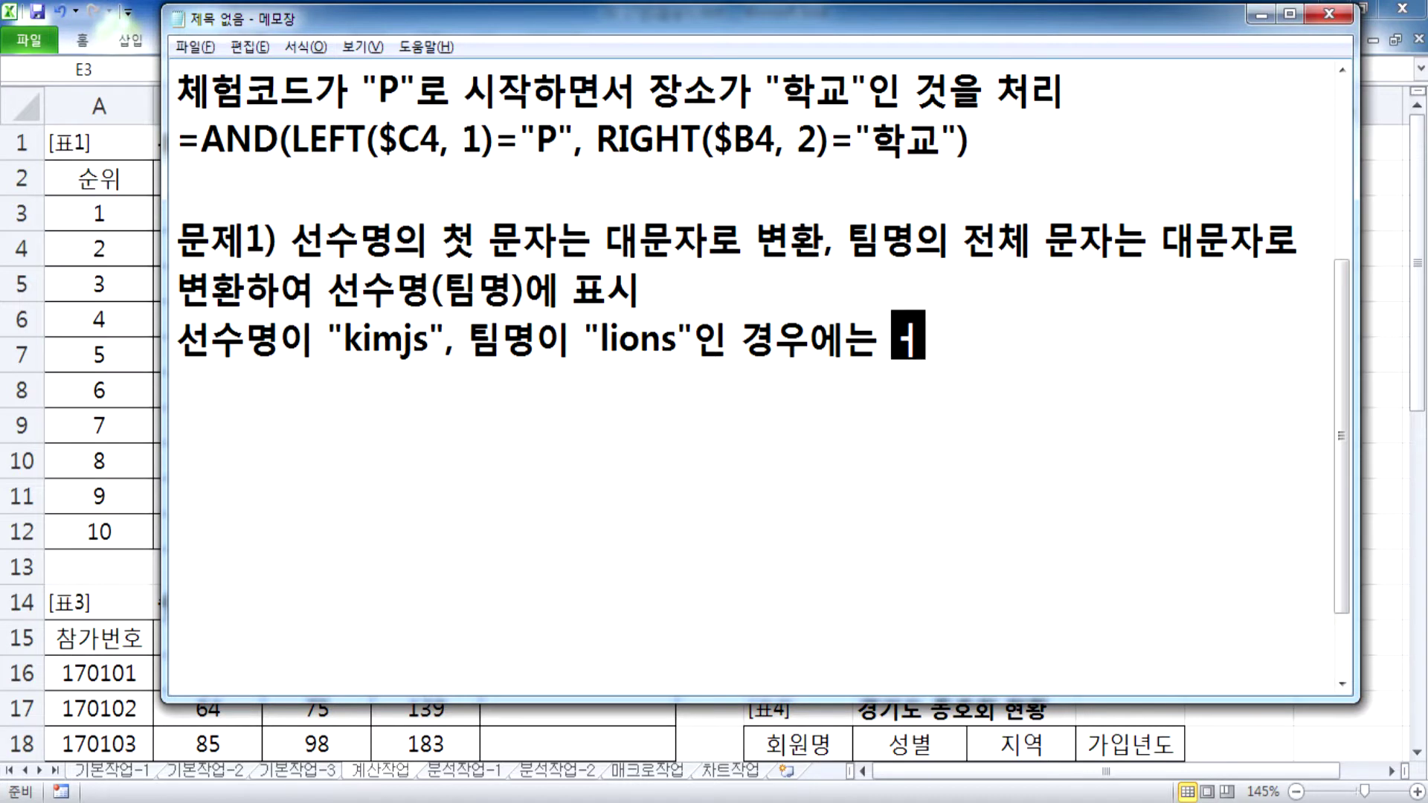
type("Kimh")
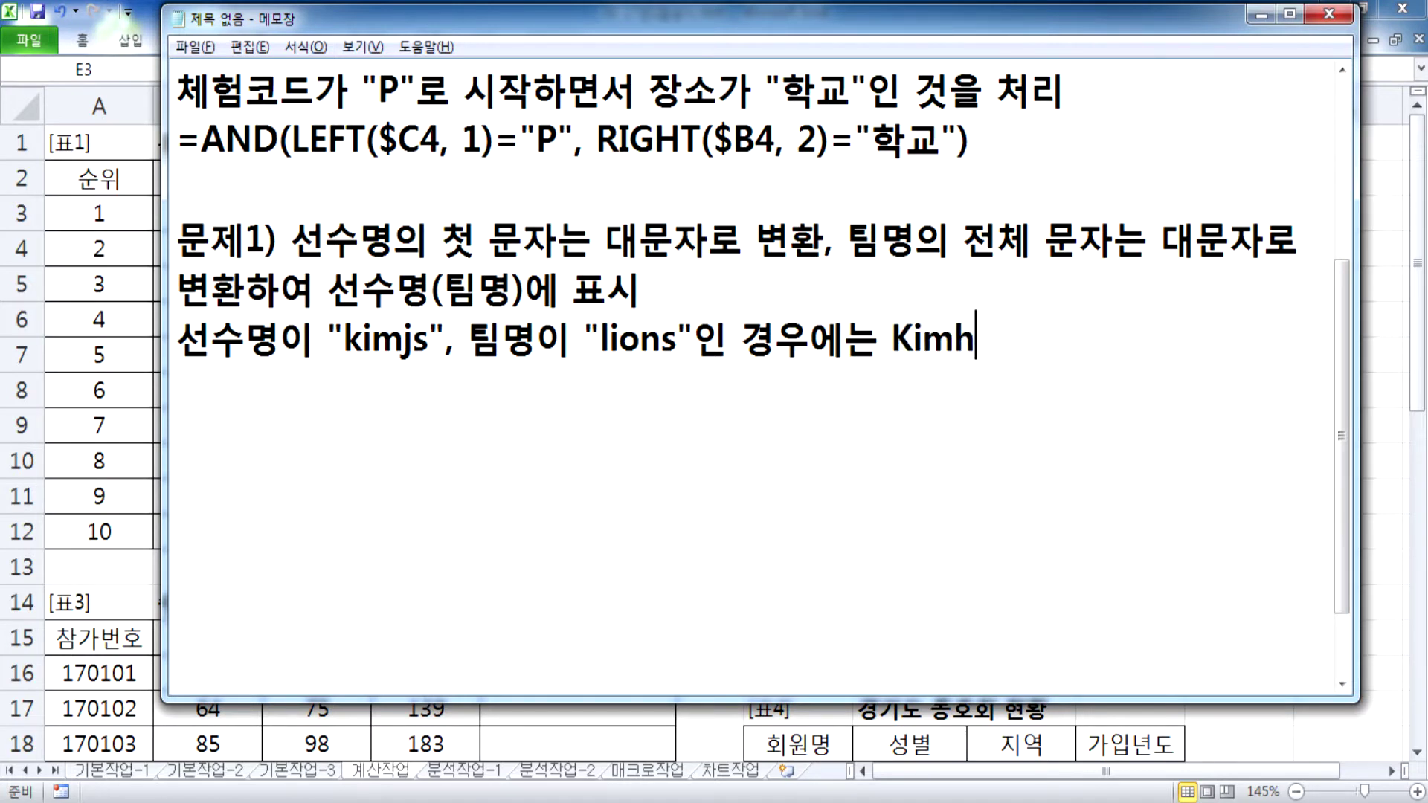
key("BackSpace")
type("js(LIONS)")
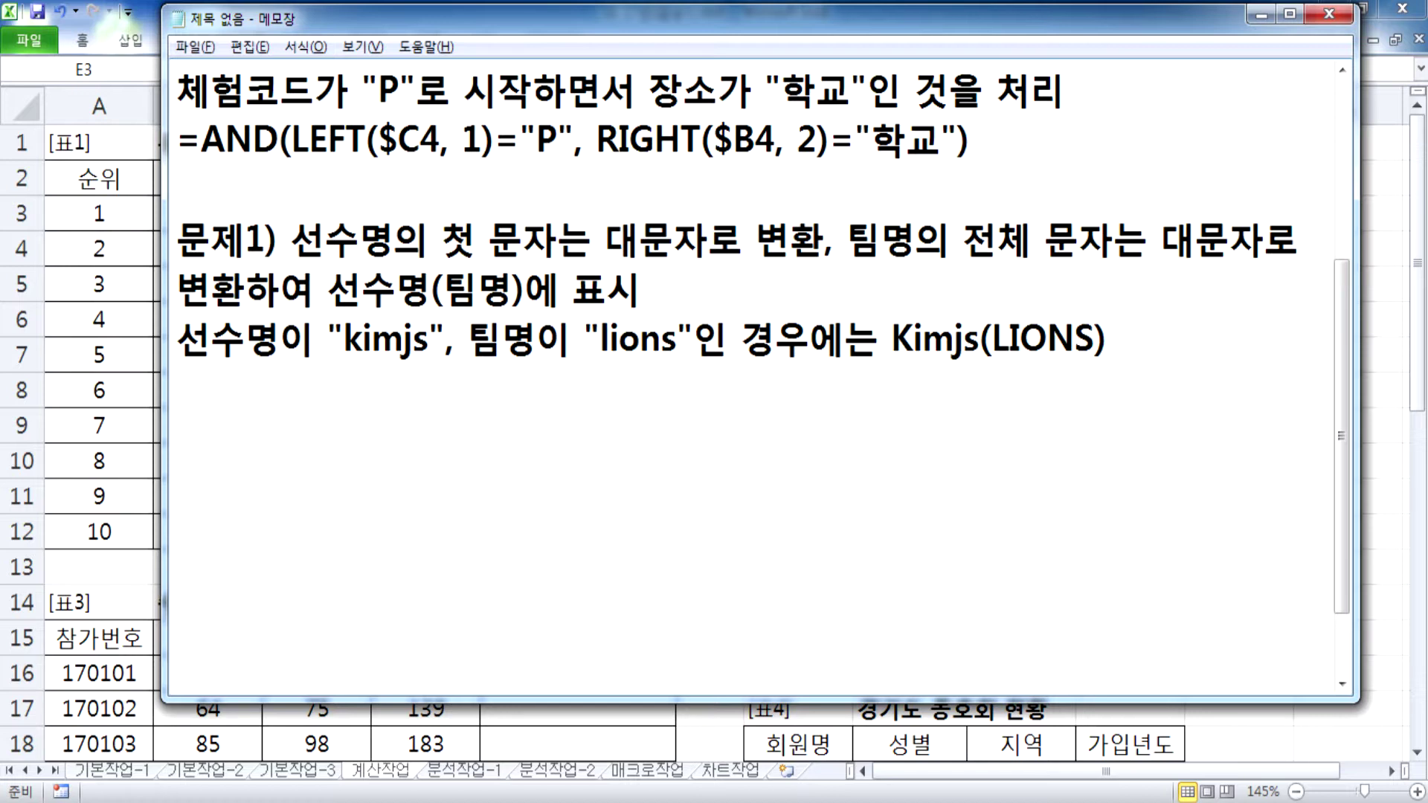
type("로 표시")
key("Return")
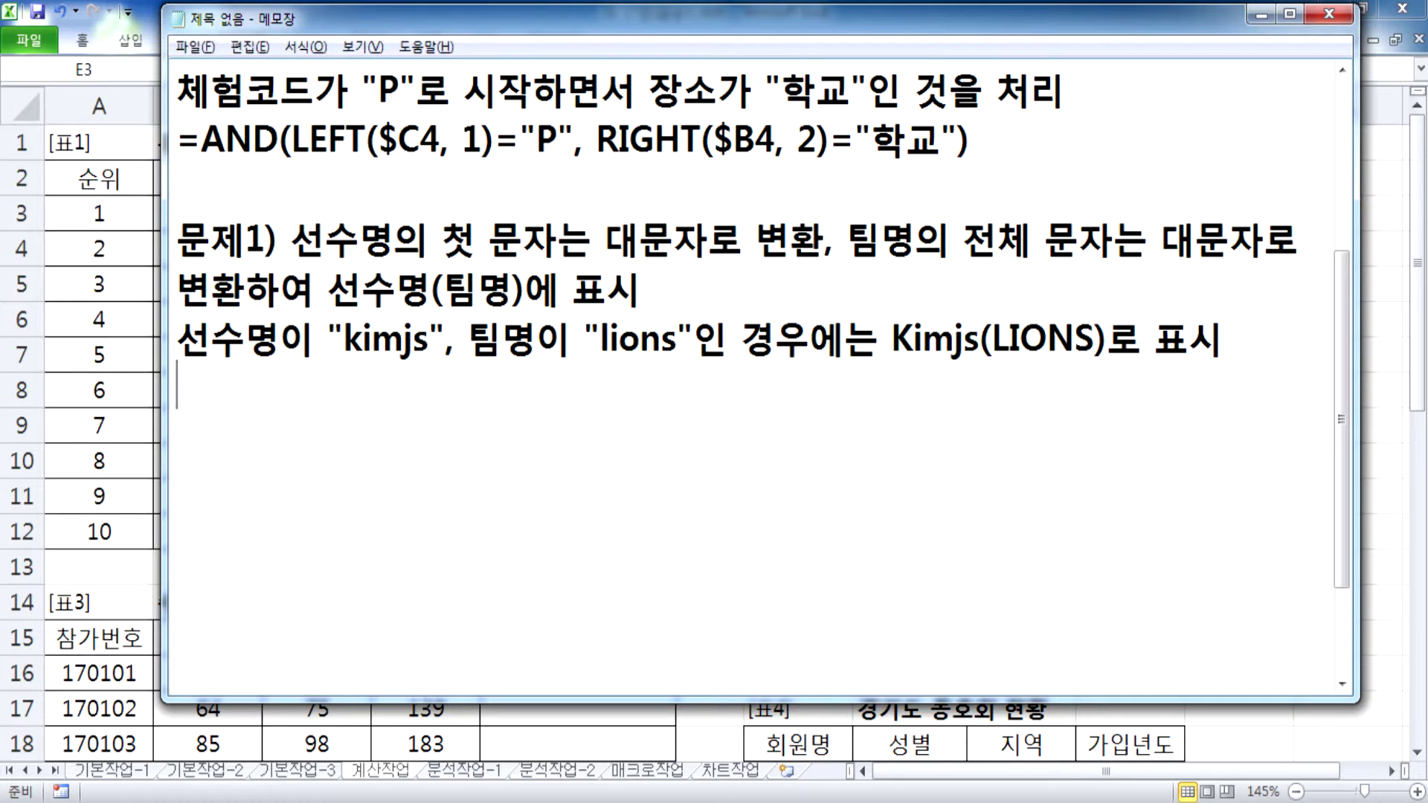
Step: Write UPPER, PROPER 함수를 사용 on the line below the example
type("upp")
key("BackSpace")
key("BackSpace")
key("BackSpace")
type("UPPER,")
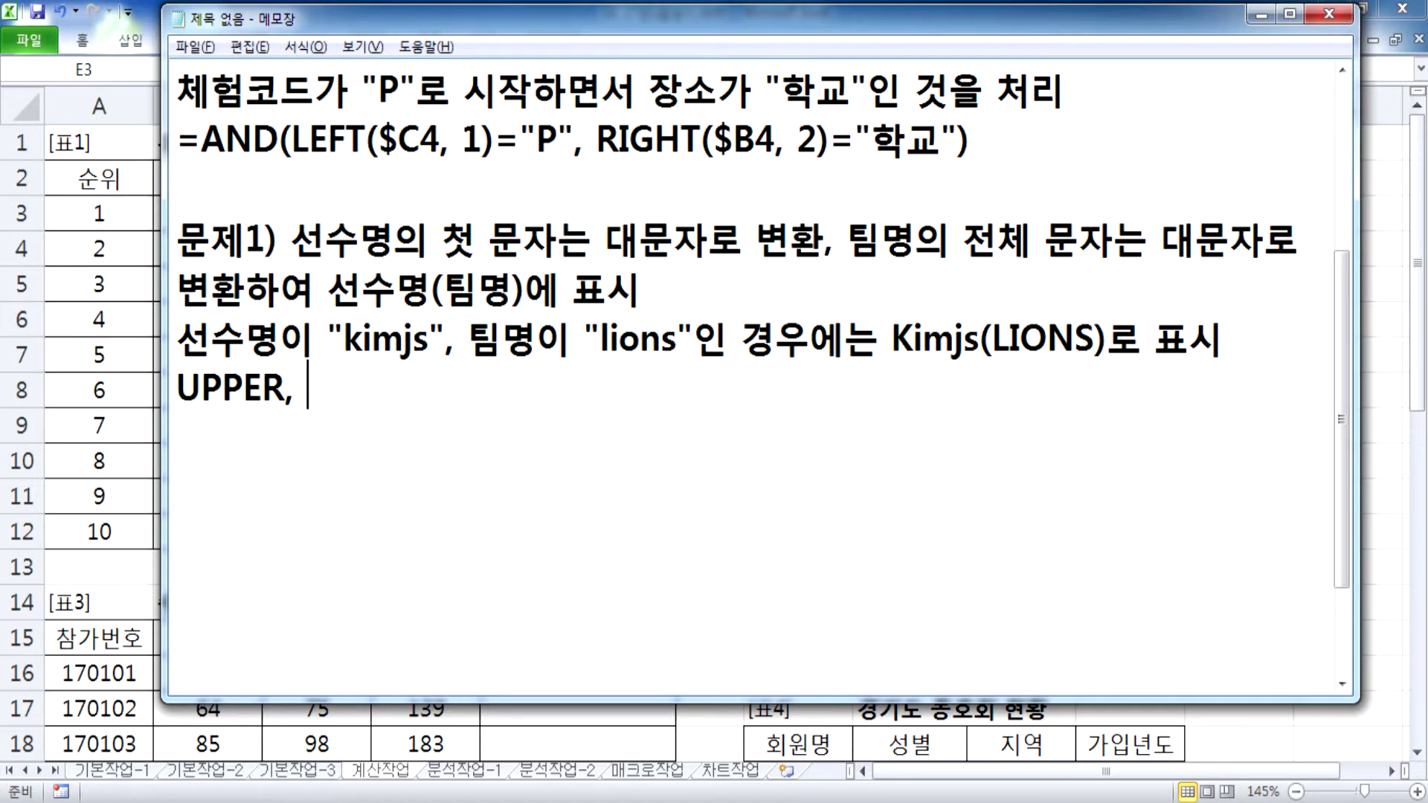
type(" PROPER")
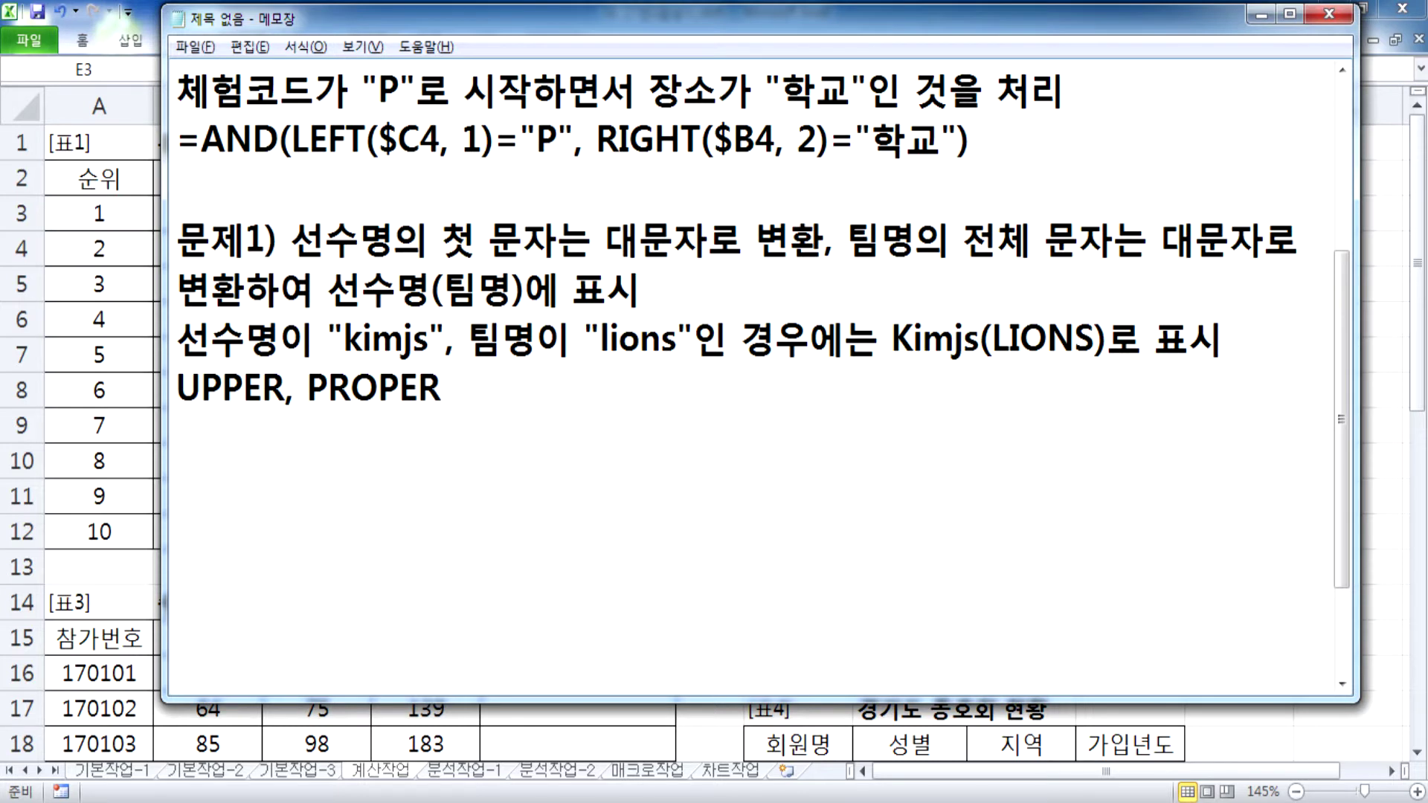
type(" 함수를 사용")
Step: Add the function note =UPEER(소문자) > 대문자 on the following line
key("Return")
type("=UPPW")
key("BackSpace")
key("BackSpace")
key("BackSpace")
type("PEER(소문자) > 대문자")
Step: Add the function note =PROPER(문자) > 단어의 첫글자만 대문자로 변환 on the next line
key("Return")
type("=PROPER(ANS")
key("BackSpace")
key("BackSpace")
key("BackSpace")
type("문자) > 첫")
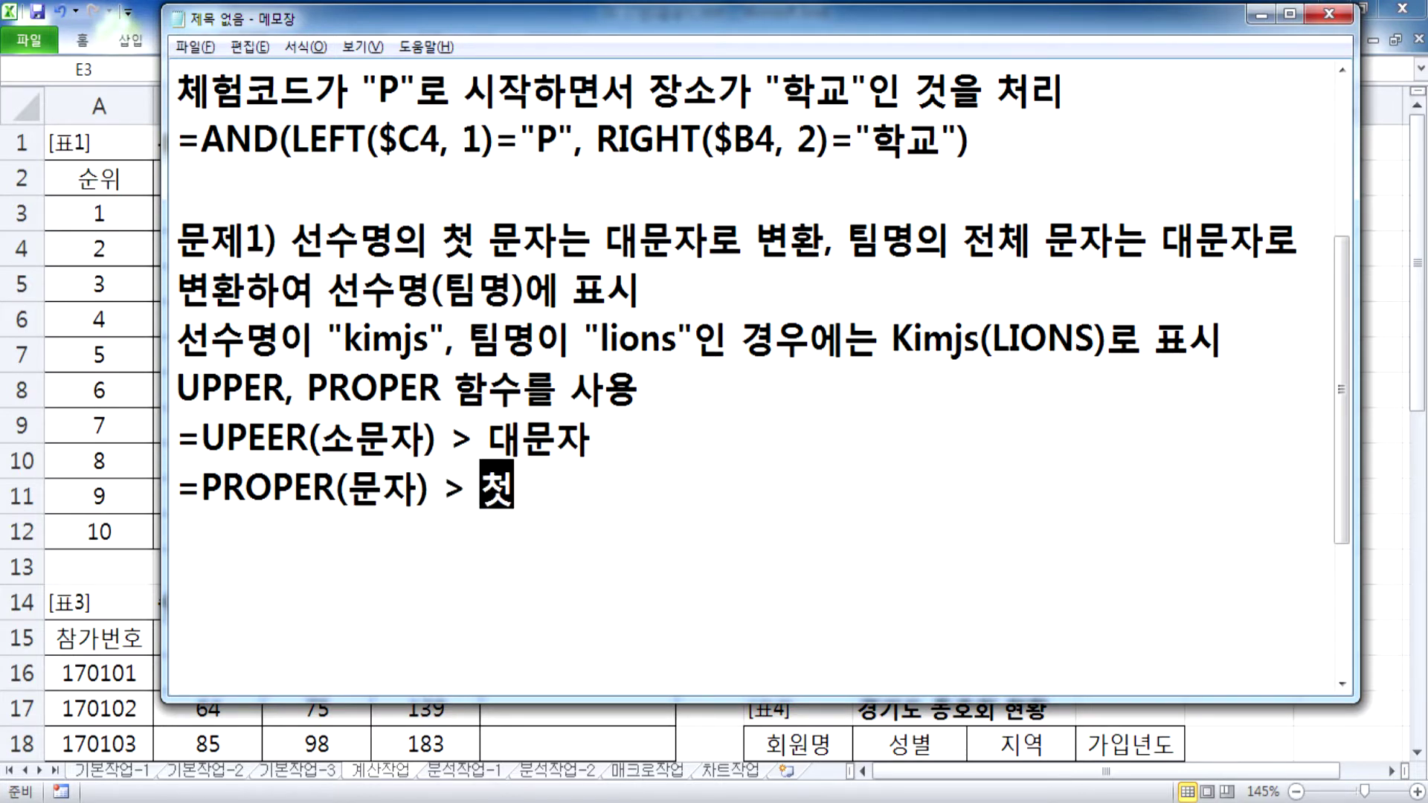
type("ㄷ")
key("BackSpace")
key("BackSpace")
type("단어의 첫")
type("글자만 대문")
type("자로 변호")
type("ㅏ")
key("Return")
key("BackSpace")
key("BackSpace")
type("ㅎㅕㅣㄴ")
key("BackSpace")
key("BackSpace")
key("BackSpace")
type("환")
Step: Add the function note =LOWER(대문자) > 소문자 on the line below the PROPER note
key("Return")
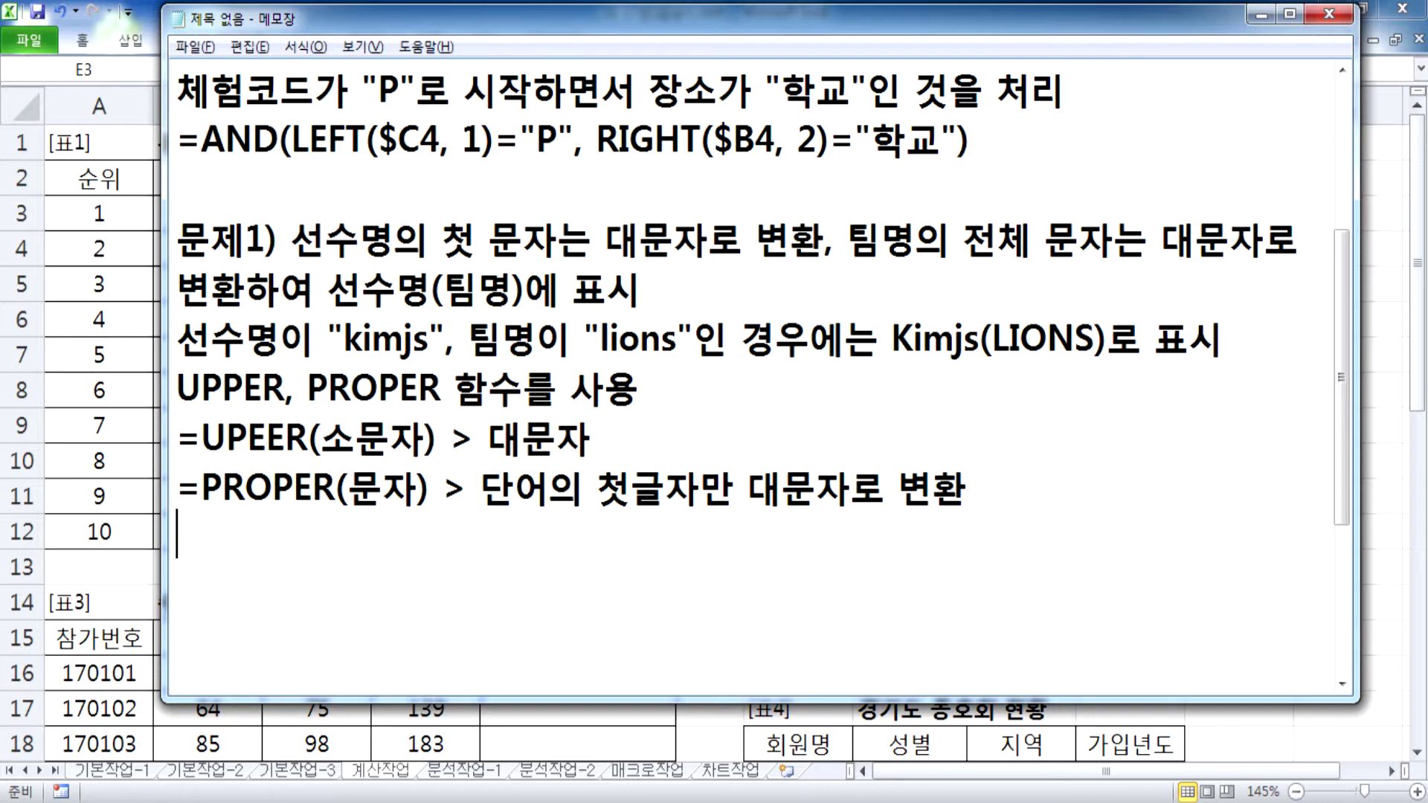
key("Return")
type("=LOCE")
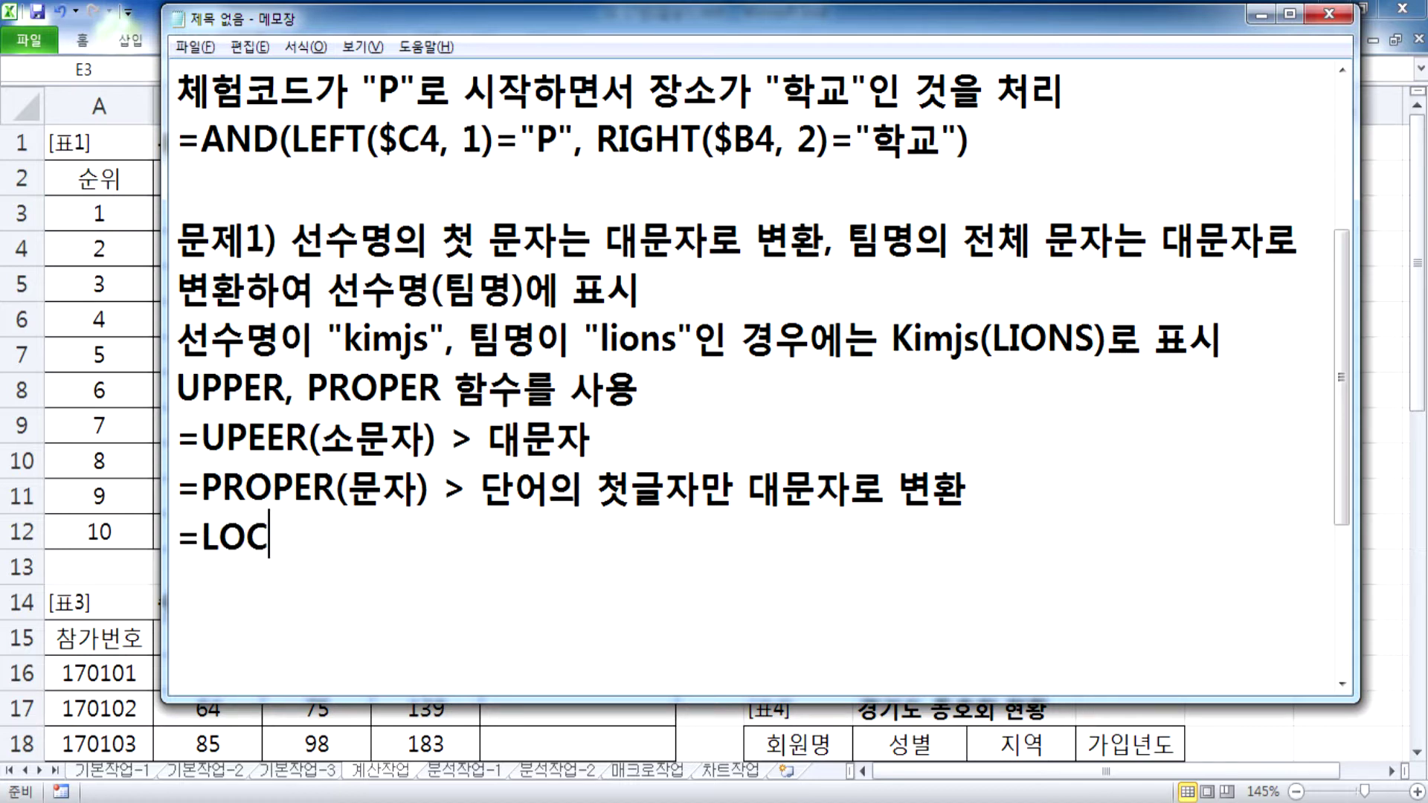
key("BackSpace")
key("BackSpace")
type("WER(")
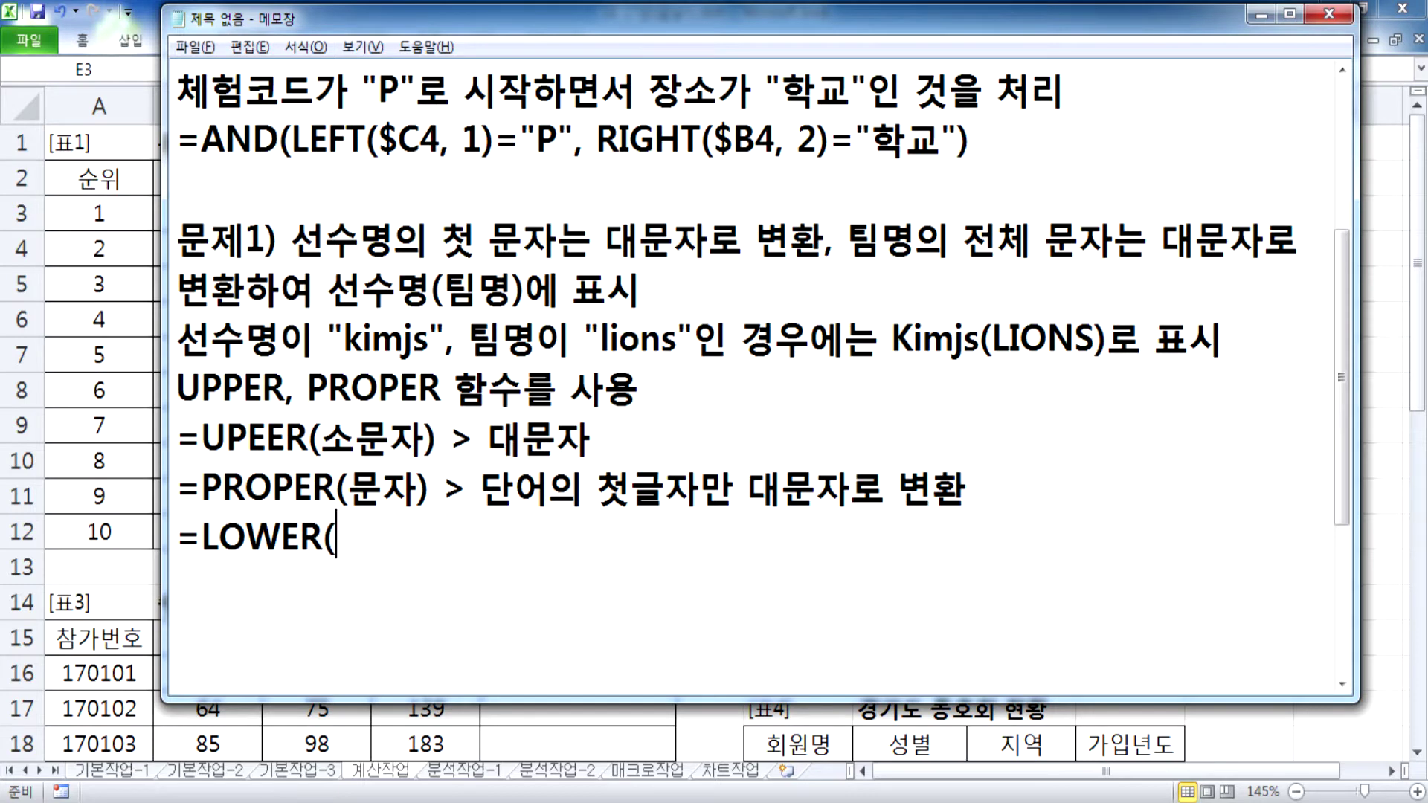
type("ㄷㅐ문자) ")
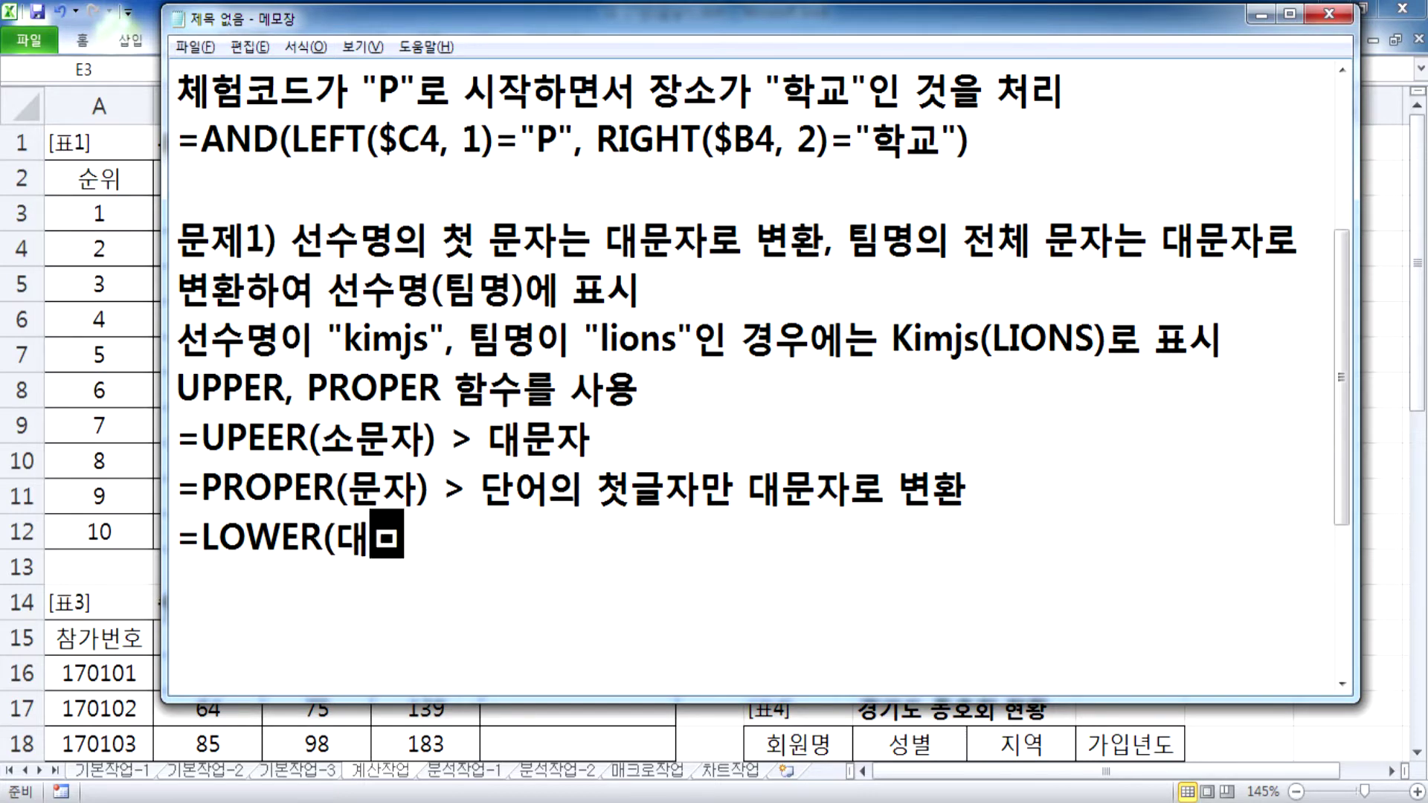
type("> 소문자")
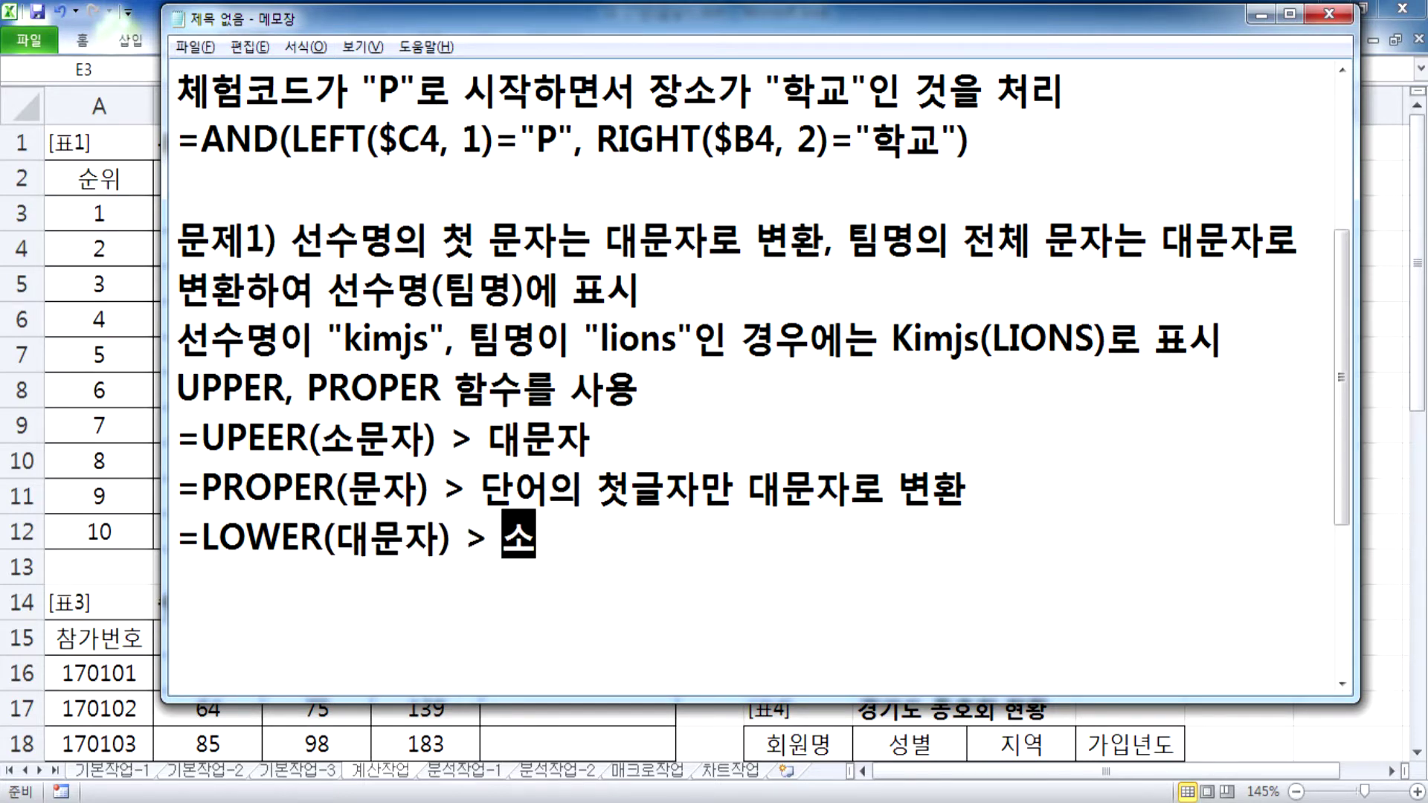
key("Return")
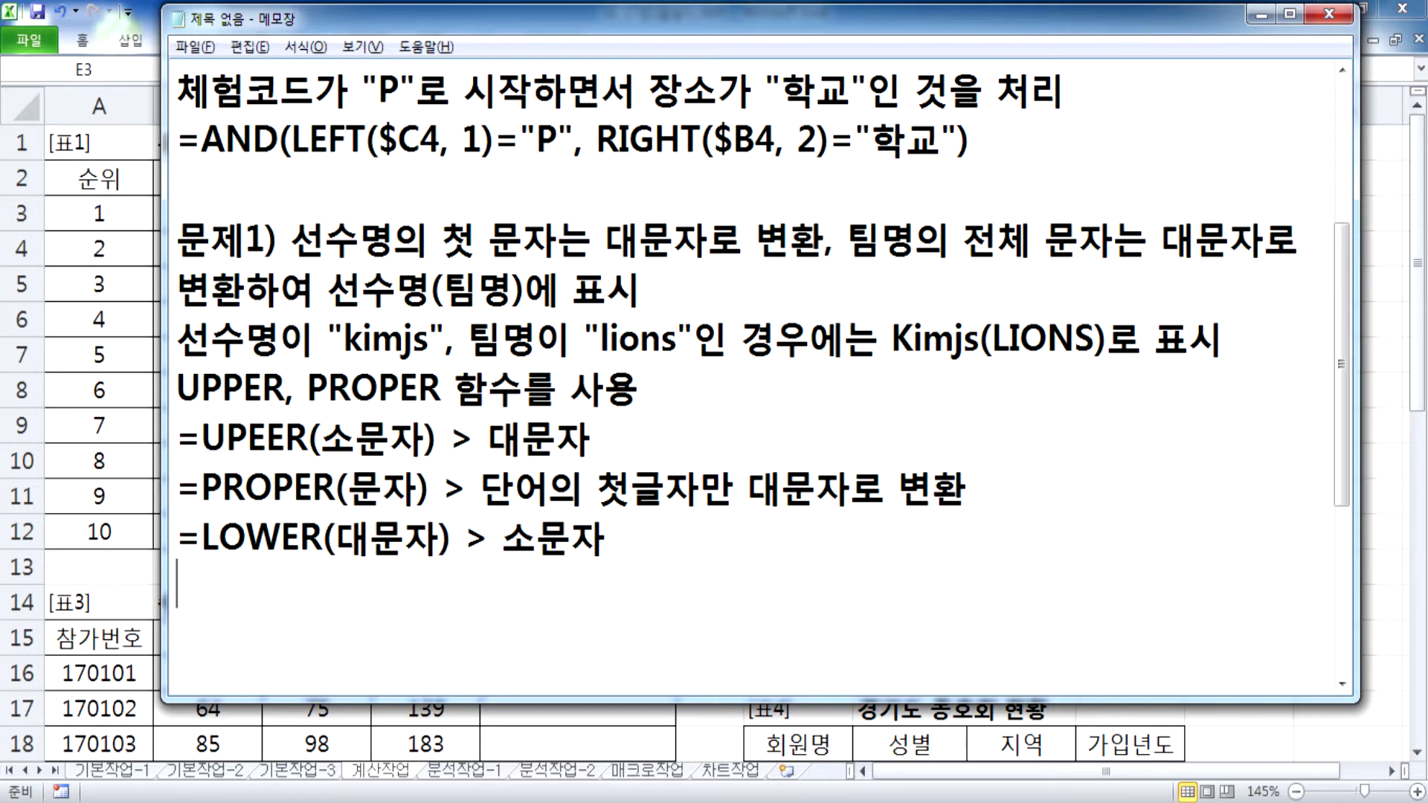
Step: Start the solution formula on the line below the LOWER note with =PROPER(선수명)
scroll(1013, 325, "down", 1)
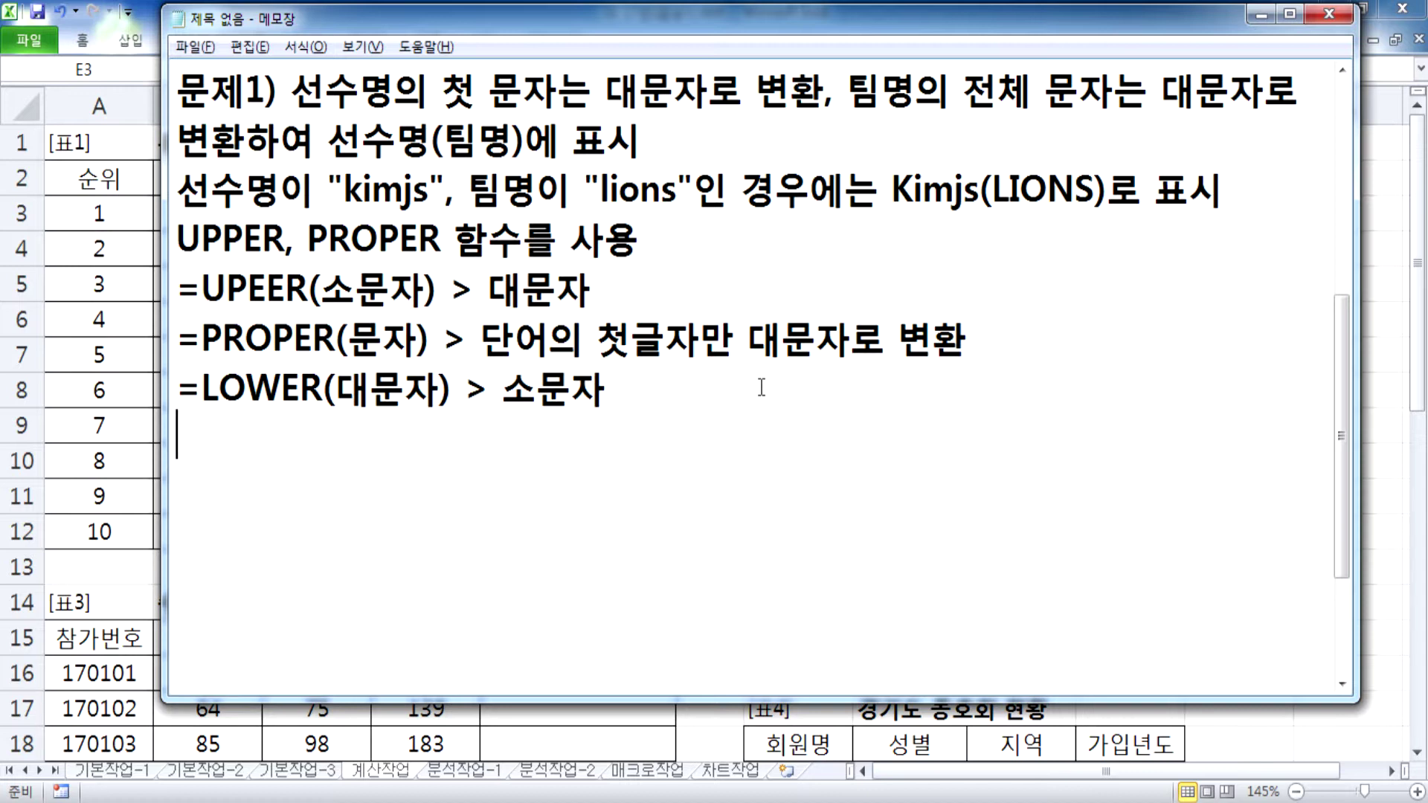
type("=UPPER")
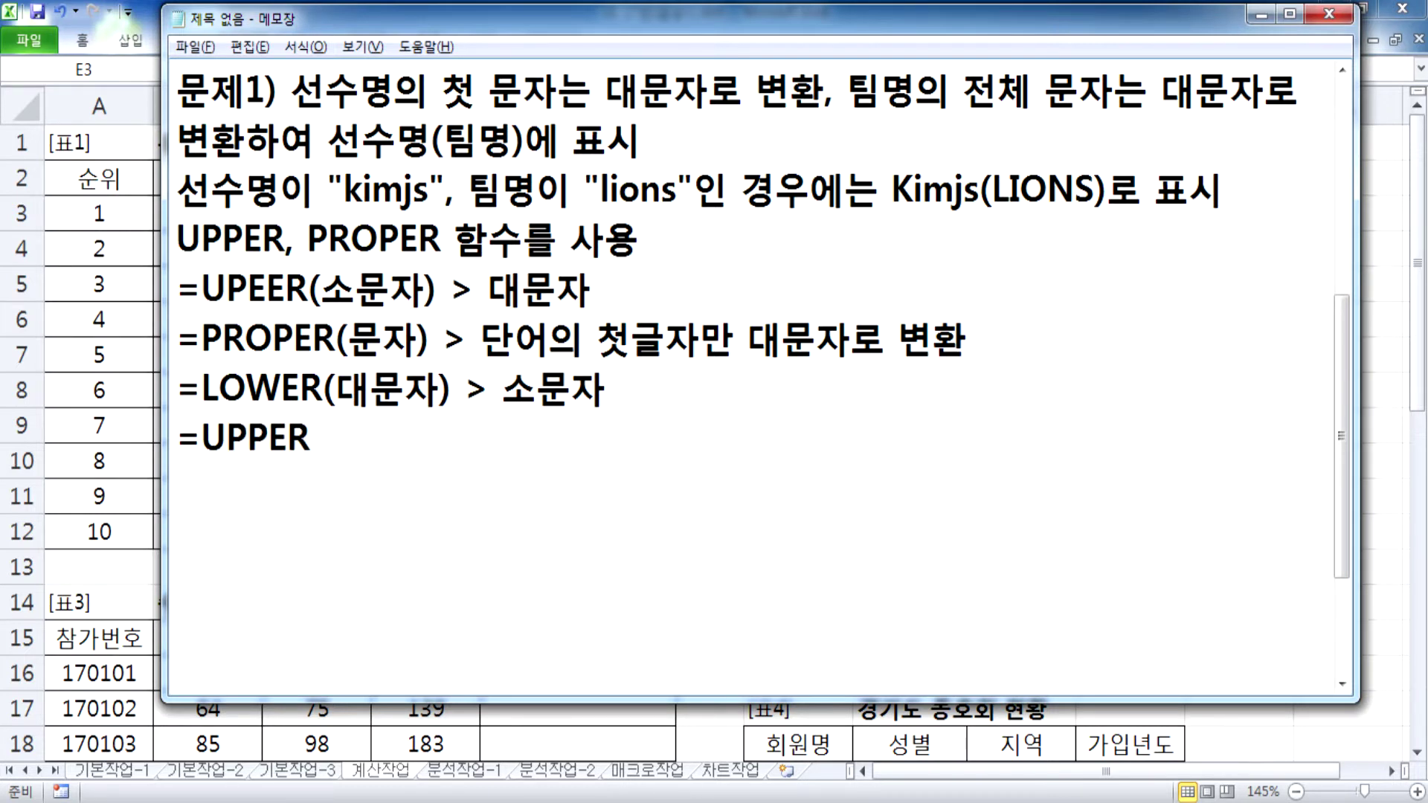
key("BackSpace")
key("BackSpace")
key("BackSpace")
key("BackSpace")
key("BackSpace")
type("PROP")
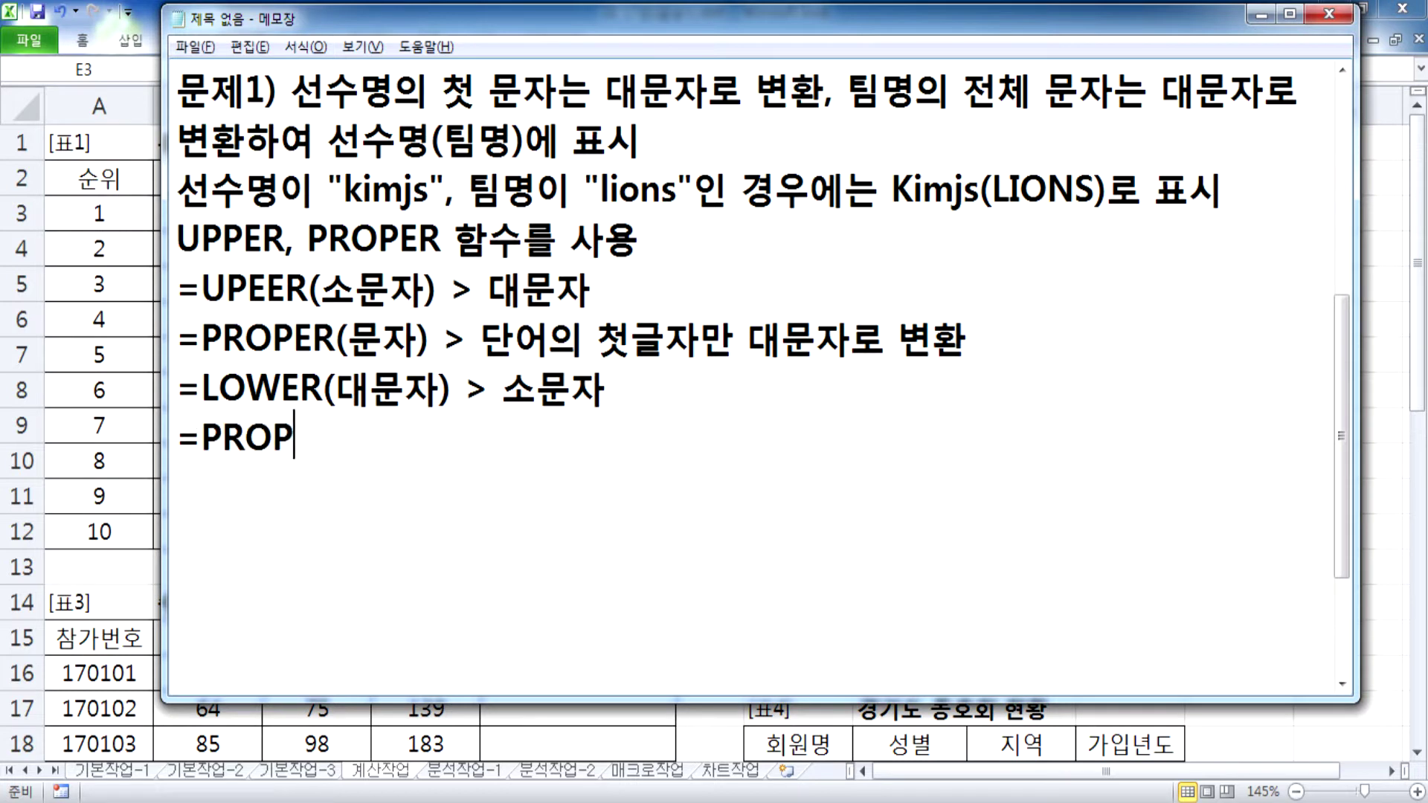
type("ER(TJS")
key("BackSpace")
key("BackSpace")
key("BackSpace")
key("Hangul")
type("선수명)")
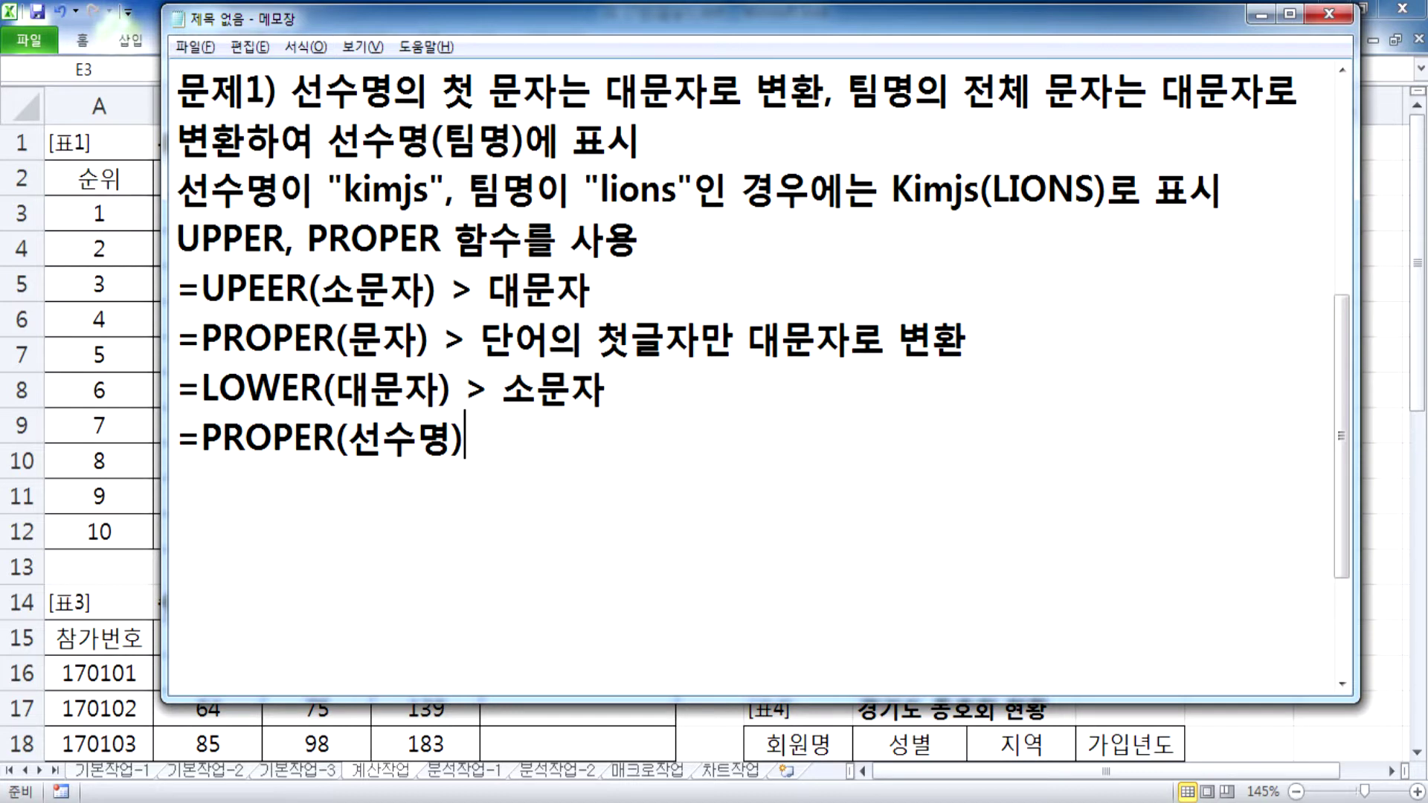
Step: Append UPPER(팀명) directly after PROPER(선수명) in the solution formula
key("Hangul")
type("UPPER(")
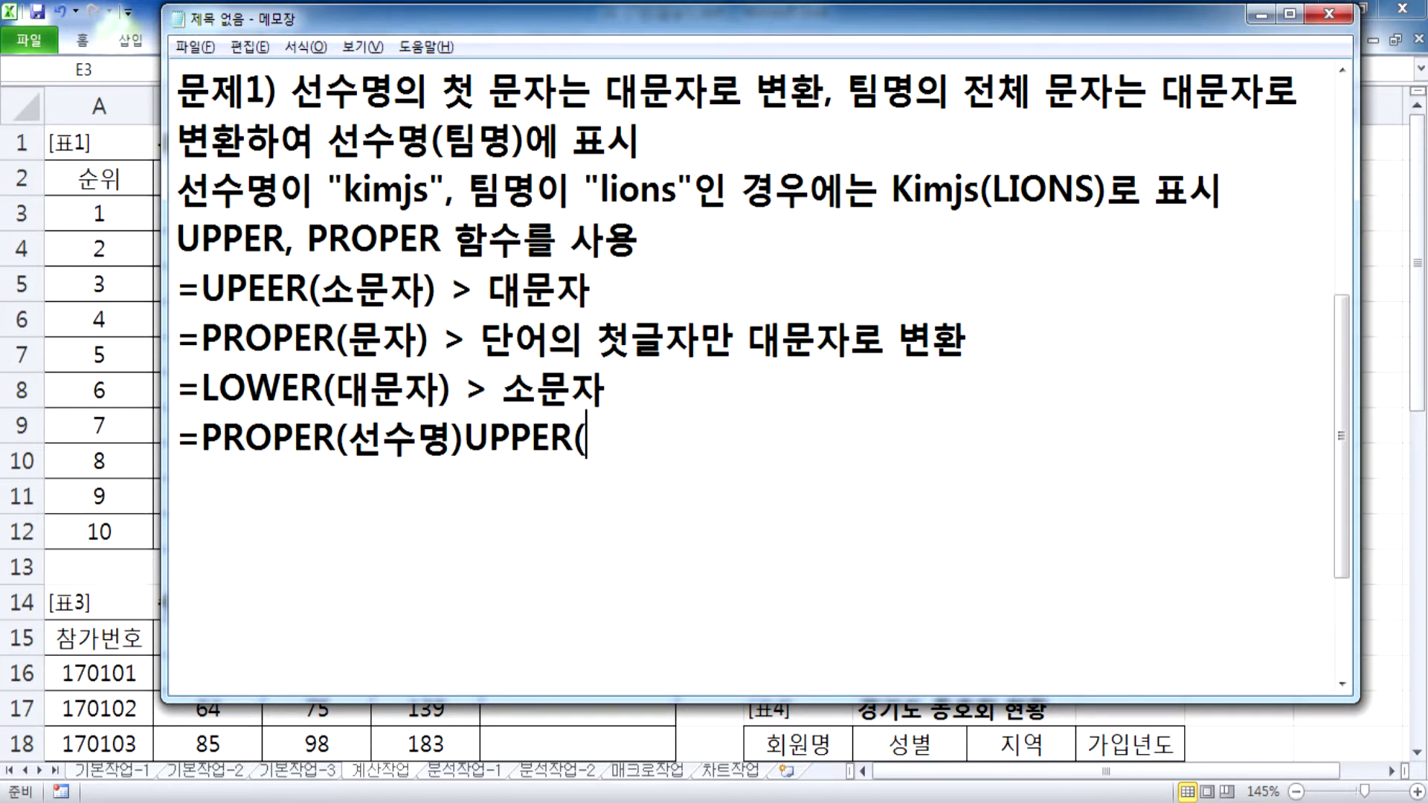
key("Hangul")
type("팀명(")
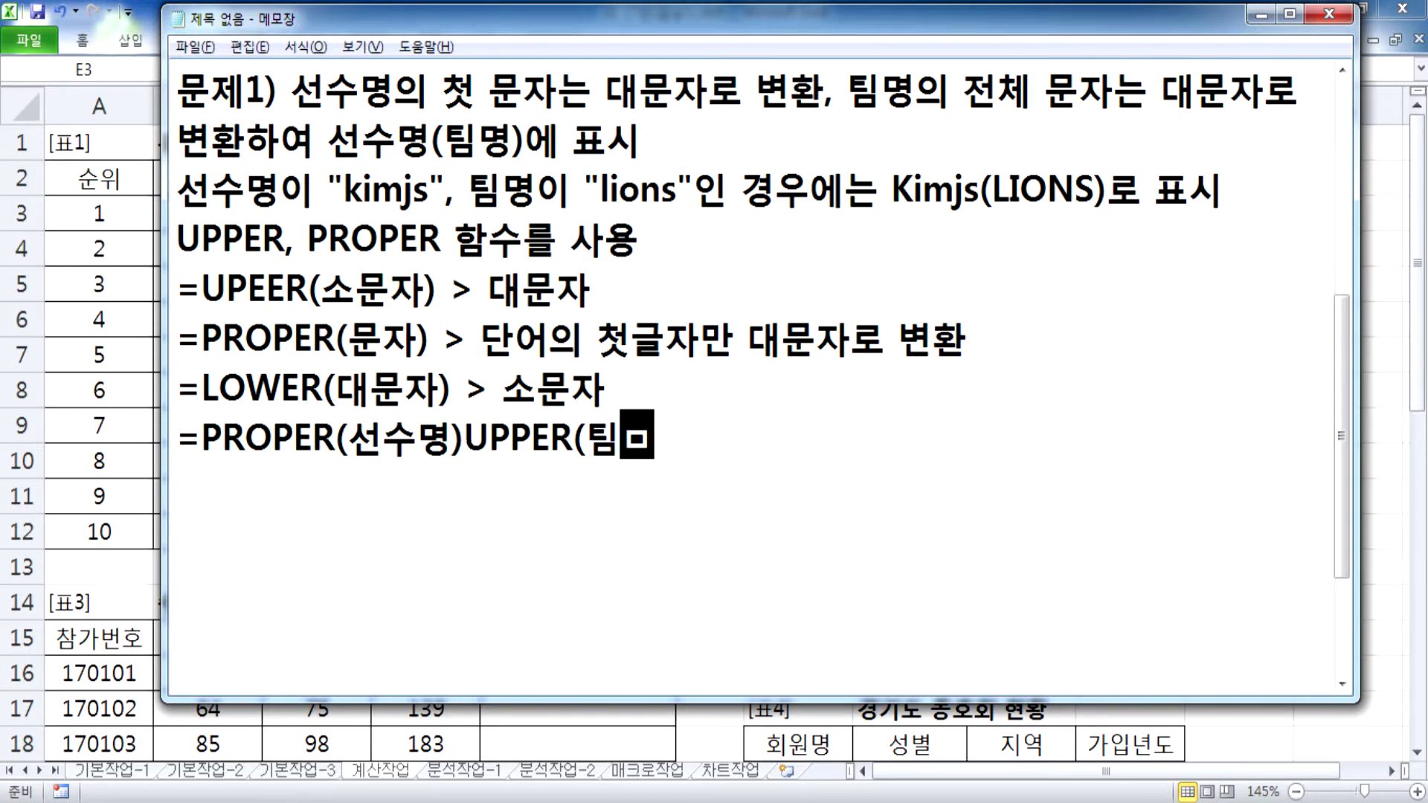
key("BackSpace")
type(")")
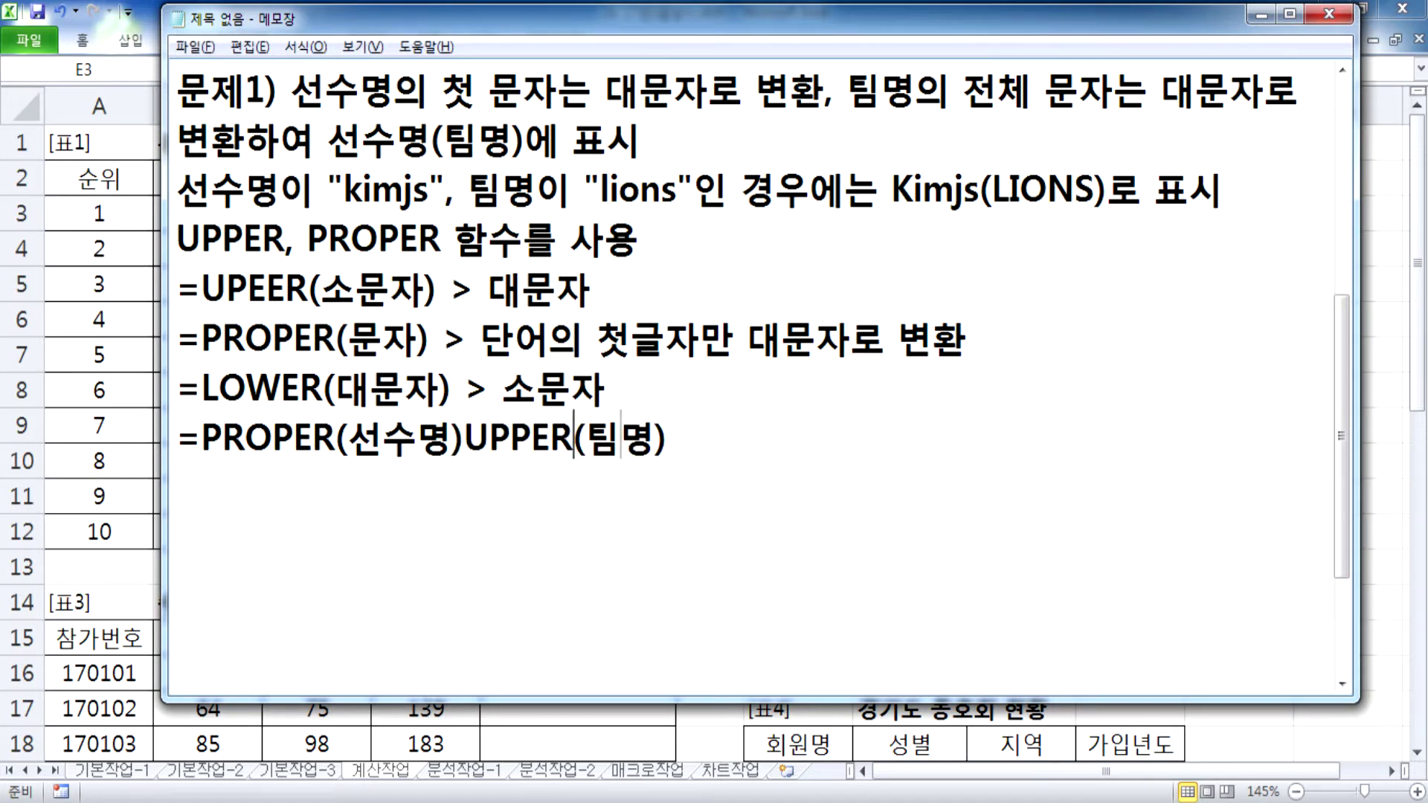
Step: Insert &"("& between the PROPER and UPPER functions in the solution formula
left_click(464, 437)
type("&\"")
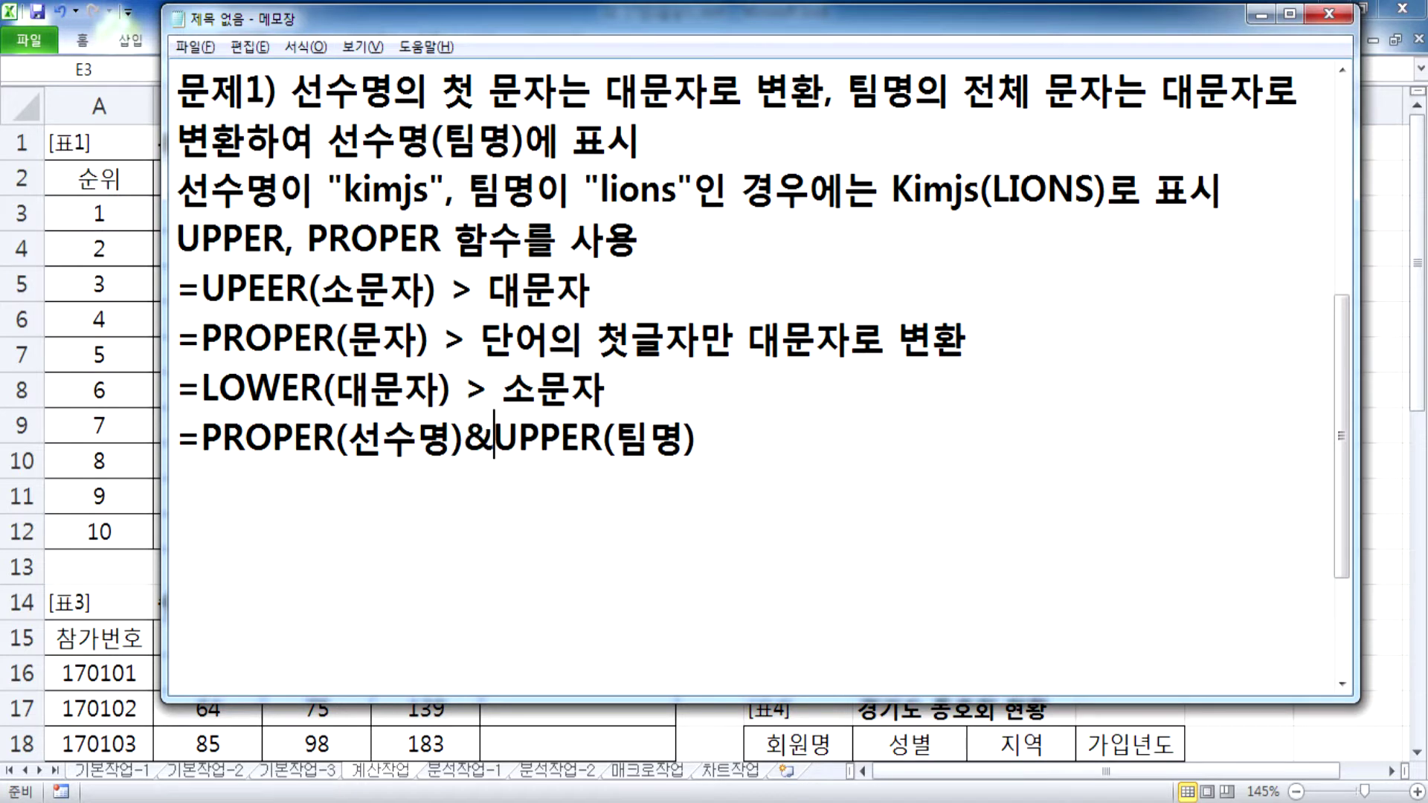
type("(")
type("\"(")
key("Return")
key("BackSpace")
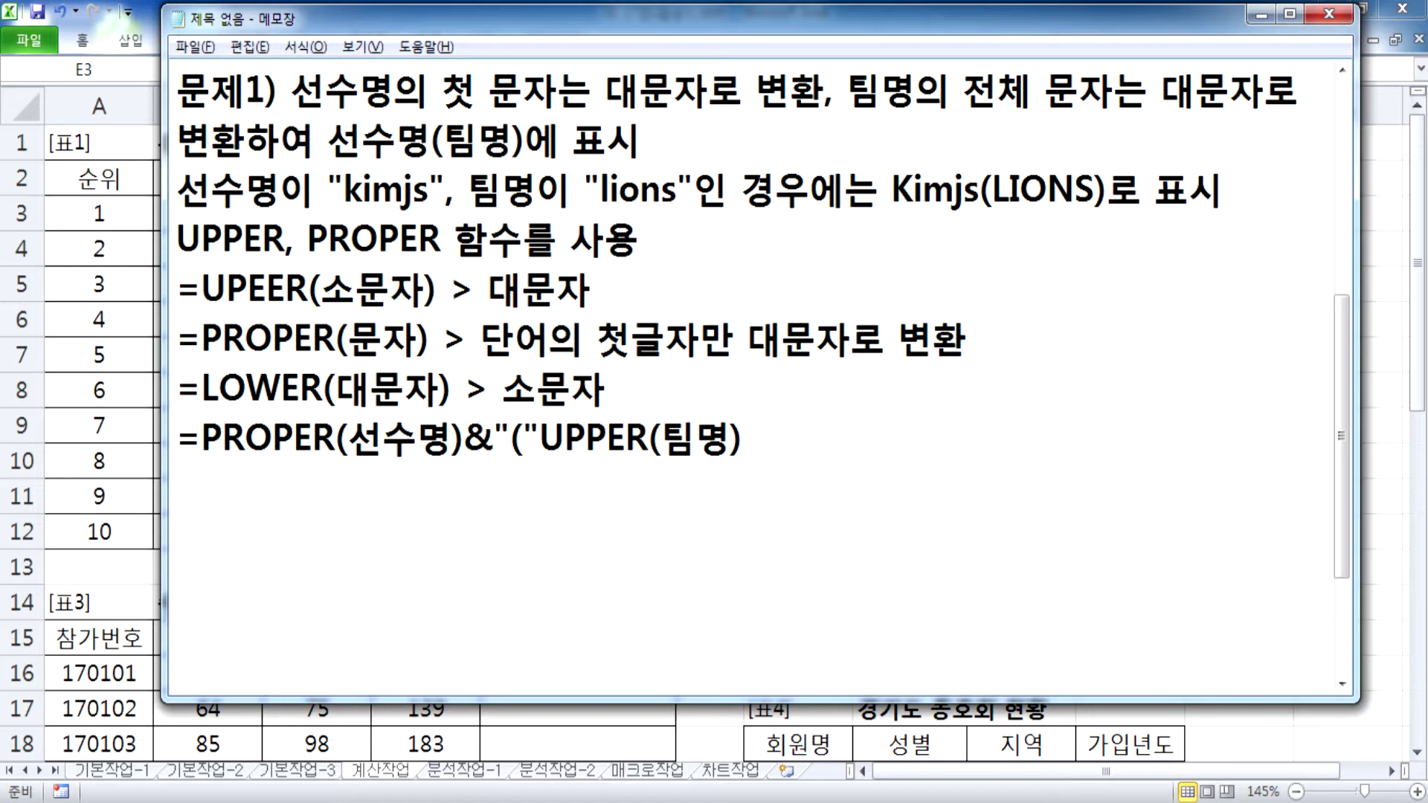
type("&")
Step: Close the solution formula by adding &")" after UPPER(팀명)
key("Up")
key("End")
left_click(777, 446)
type("&\"")
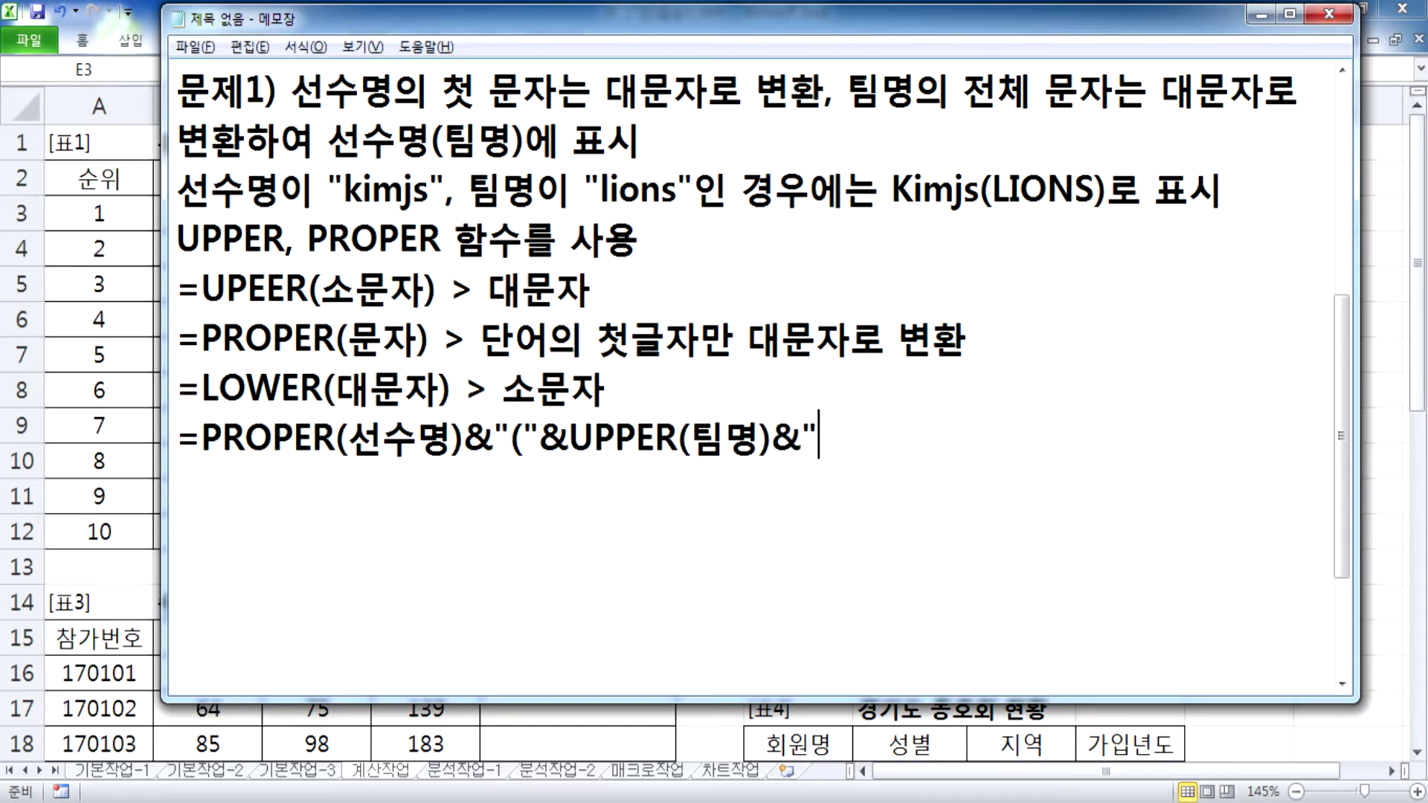
type(")")
key("Return")
key("BackSpace")
type("\"")
Step: Insert ", &연산자" after 함수 in the UPPER, PROPER requirement line
key("Up")
key("Up")
key("Up")
key("Up")
key("Right")
key("Left")
key("Left")
key("Left")
key("Left")
type(", ")
type("&연")
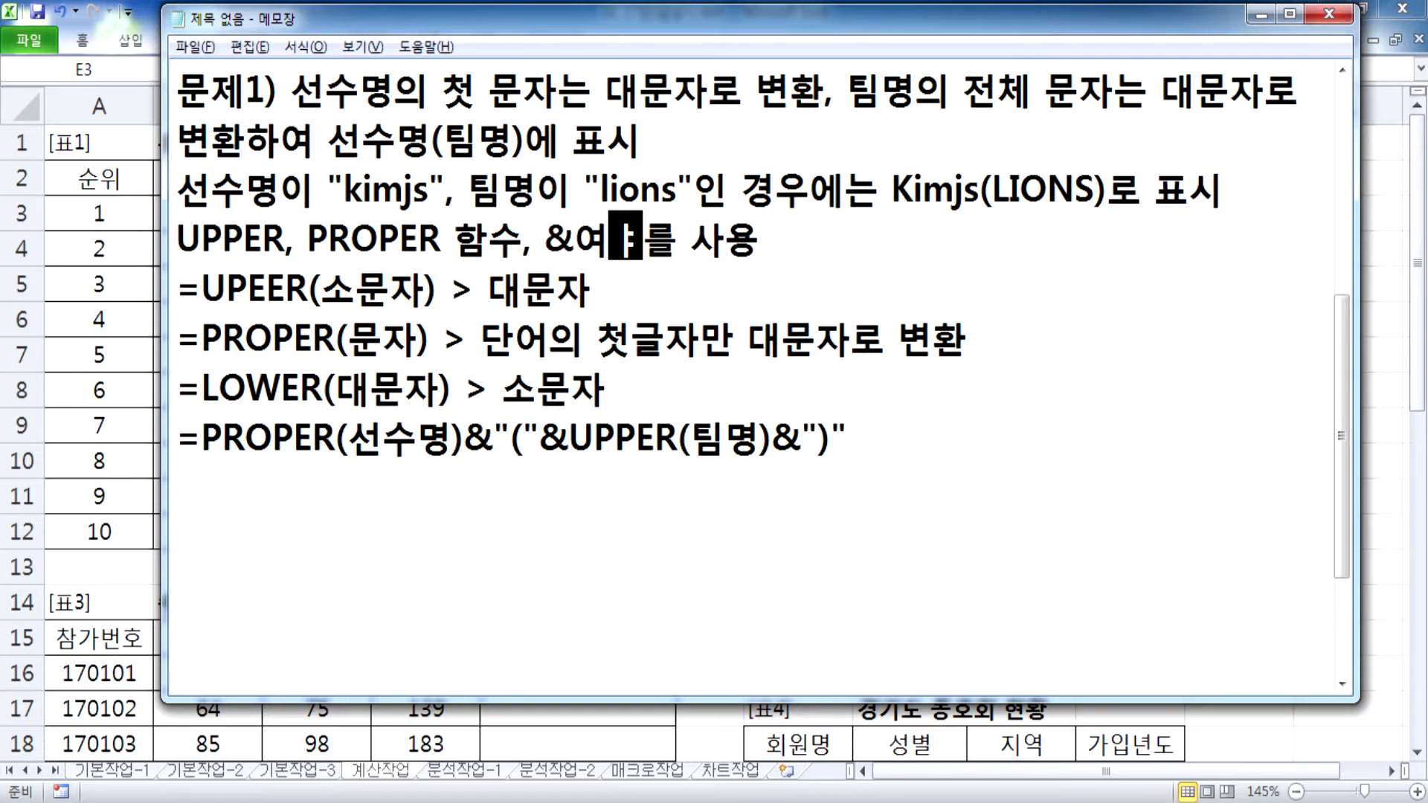
type("산자")
Step: Insert a blank line above the solution formula and duplicate the formula on the line below it
key("Down")
key("Down")
key("Down")
key("Down")
key("Home")
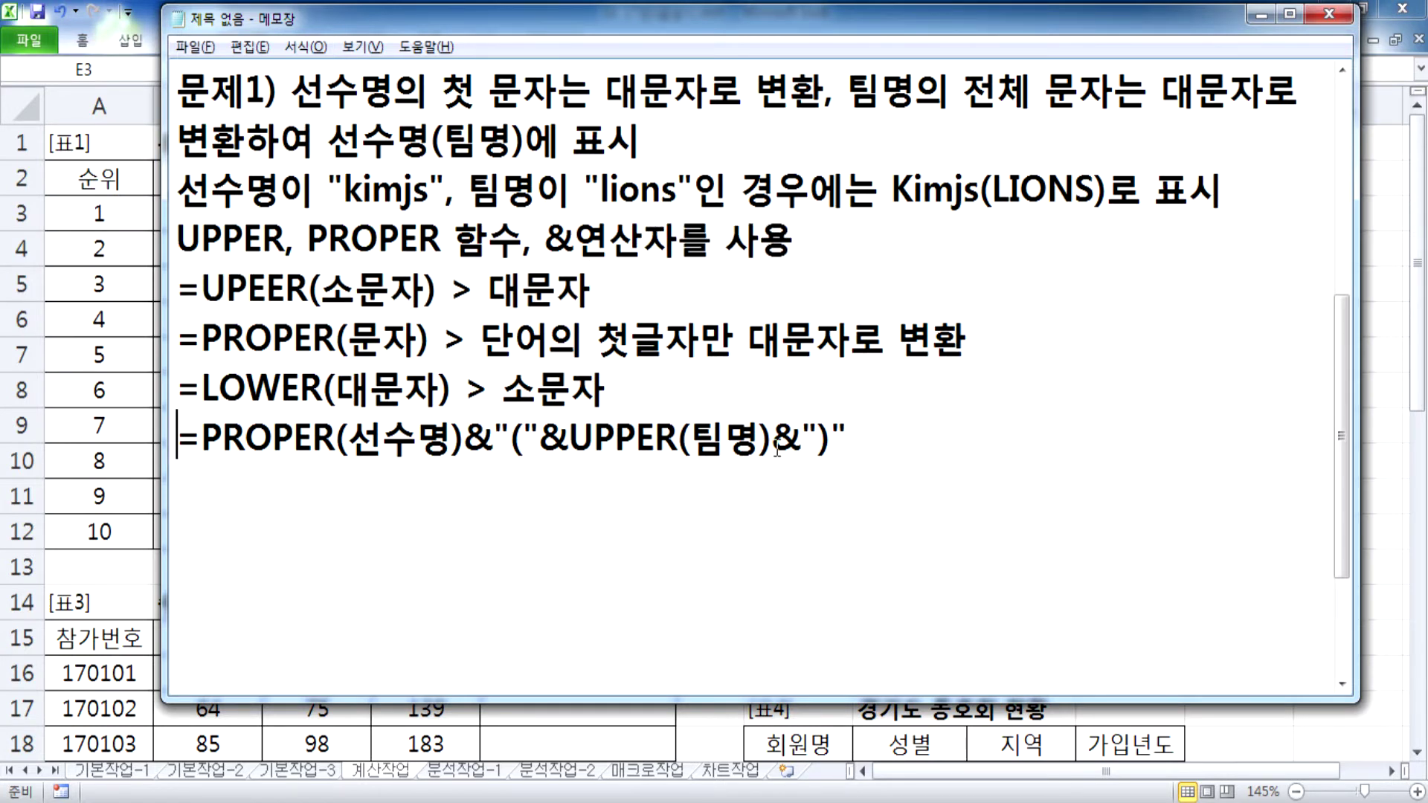
key("Return")
key("End")
key("Return")
key("Up")
key("shift+End")
key("ctrl+c")
key("Down")
key("ctrl+v")
key("Return")
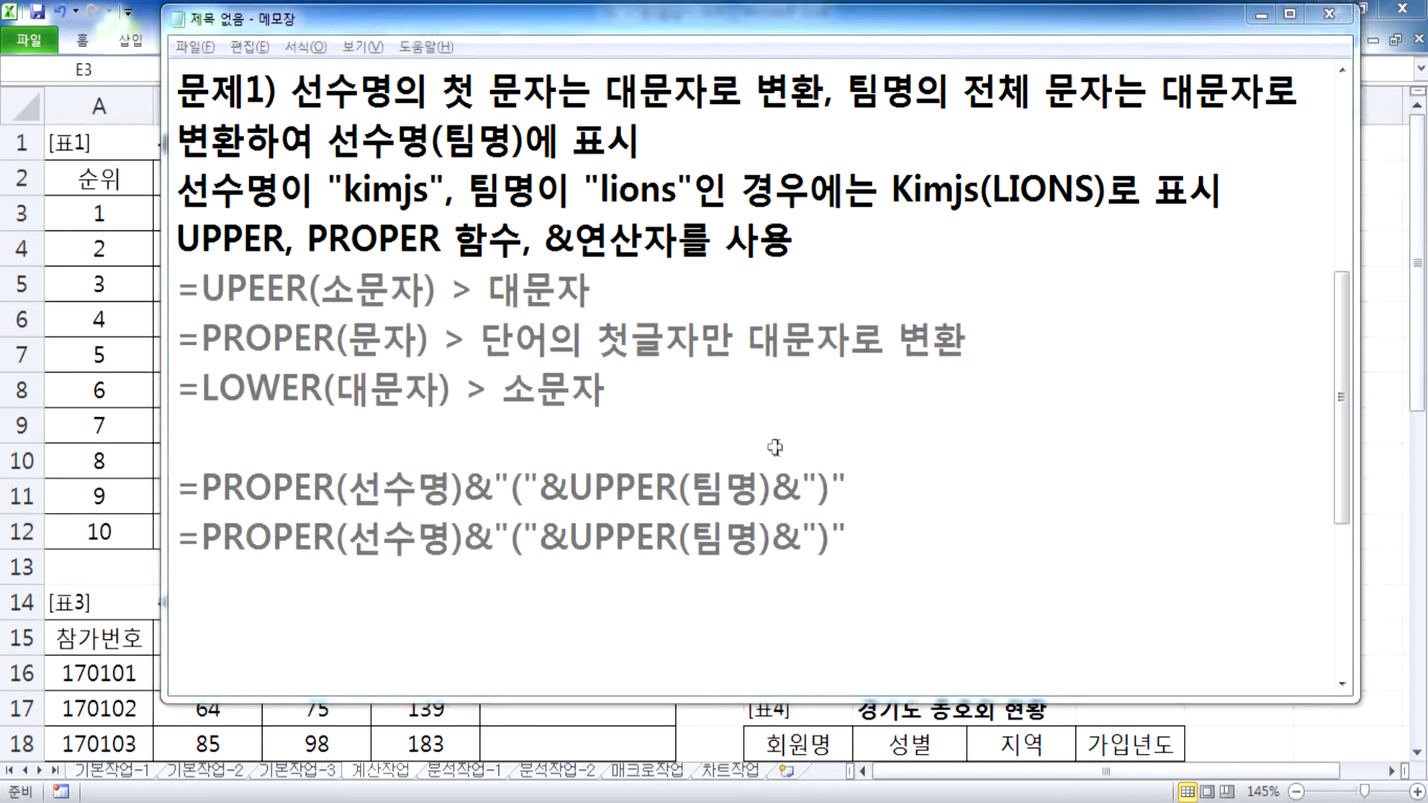
Step: Check the cell of the first 선수명 entry in Excel and replace 선수명 with D3 in the duplicated Notepad formula
key("alt+Tab")
left_click(421, 215)
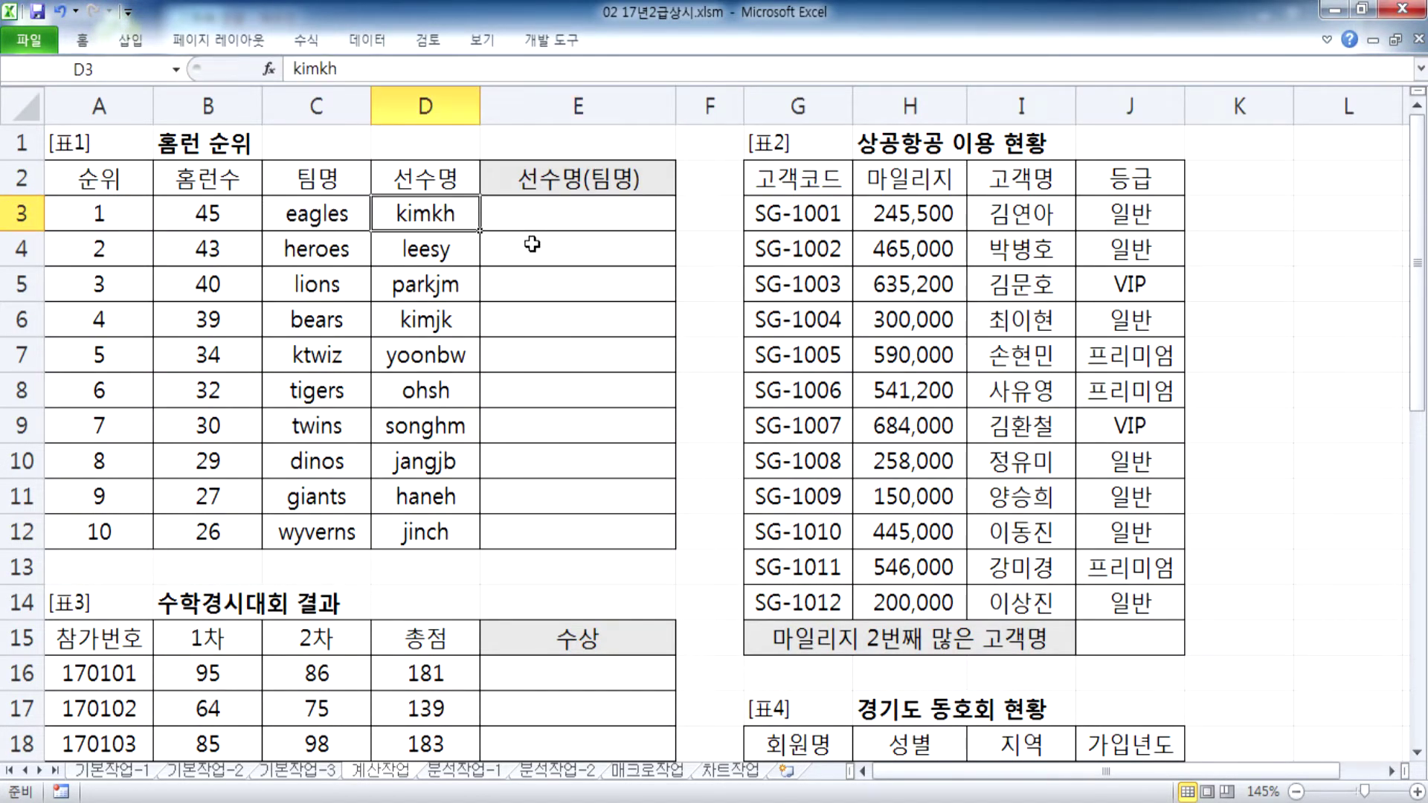
key("alt+Tab")
left_click_drag(348, 537, 455, 538)
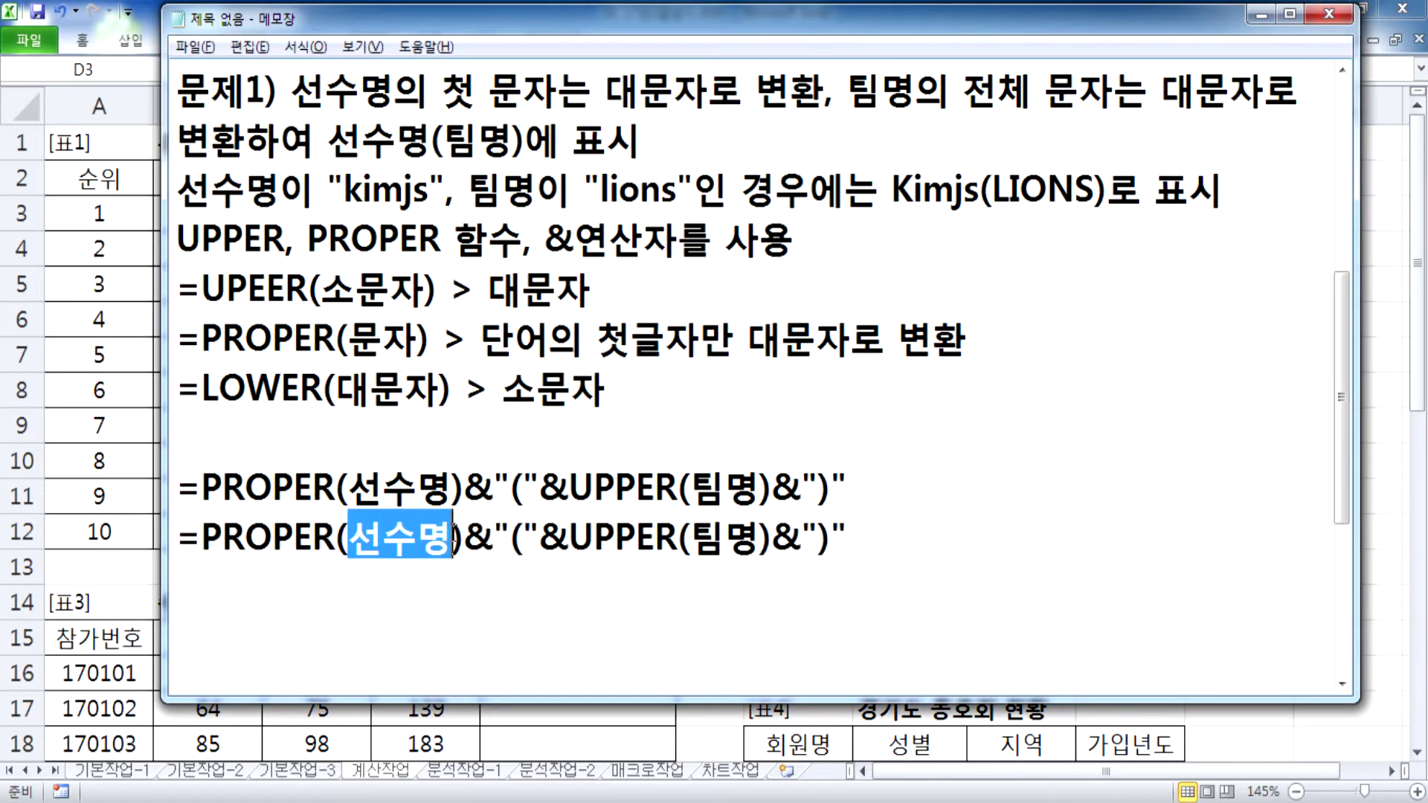
type("ㅇ")
key("BackSpace")
type("D3")
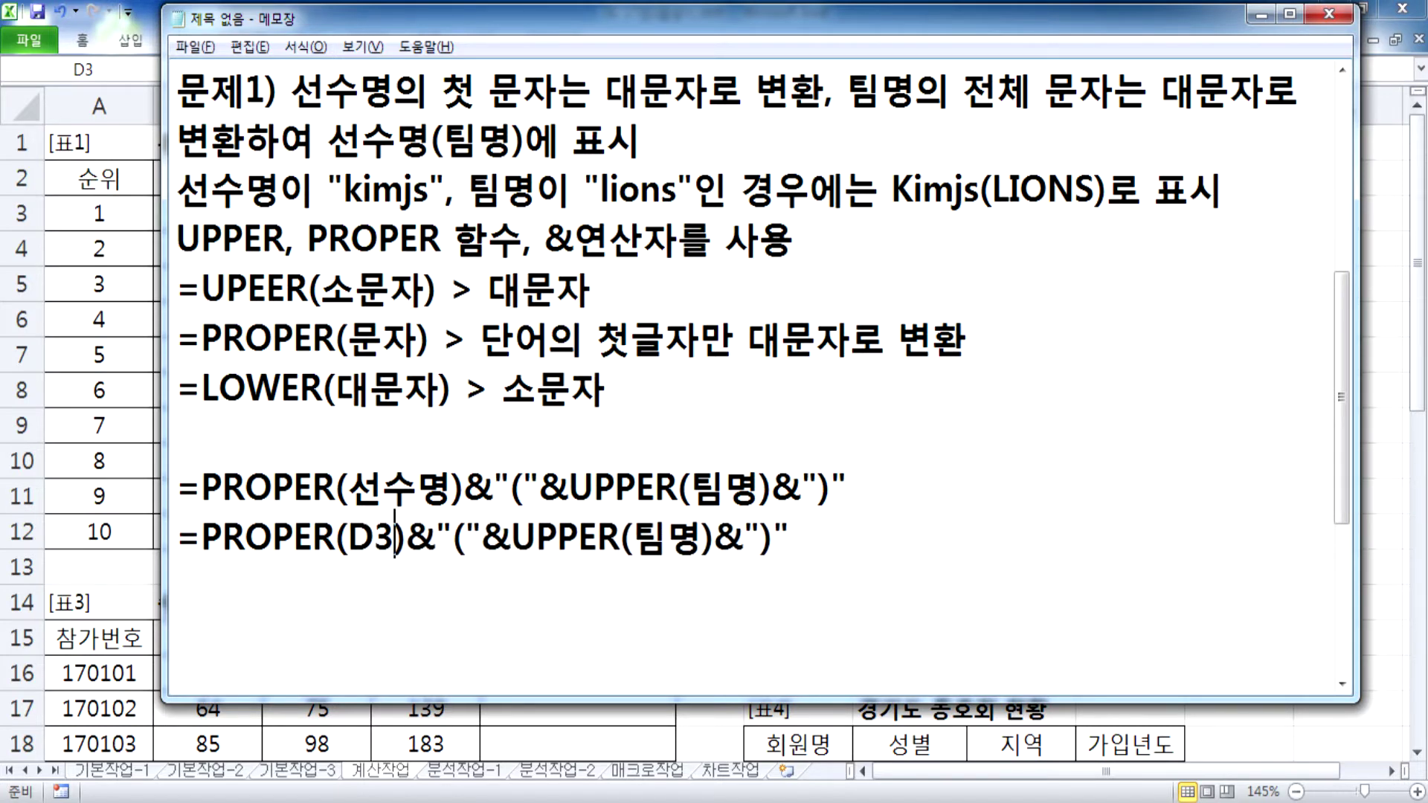
Step: Check the 팀명 column in Excel and replace 팀명 with C3 in the duplicated Notepad formula
key("alt+Tab")
key("alt+Tab")
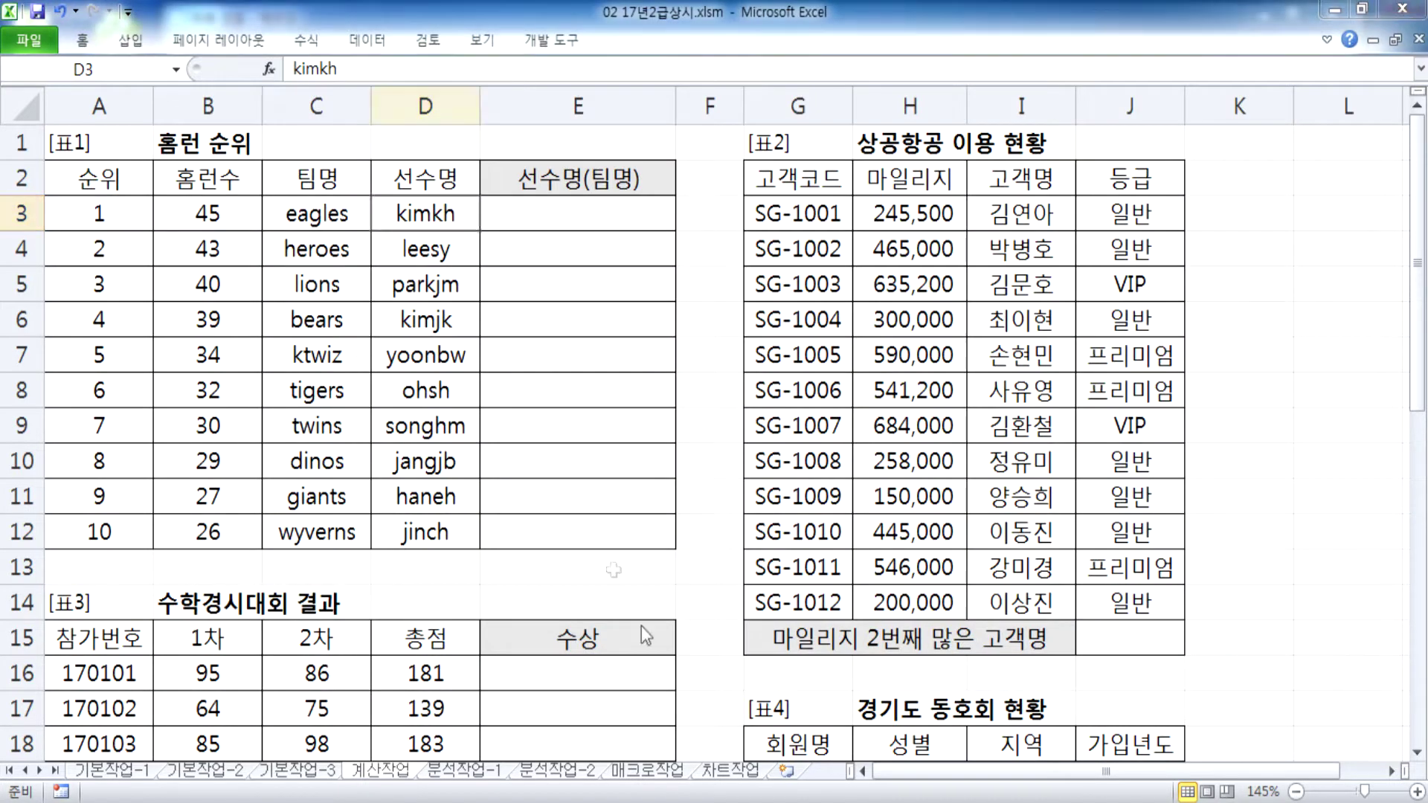
left_click_drag(634, 537, 693, 539)
type("C3")
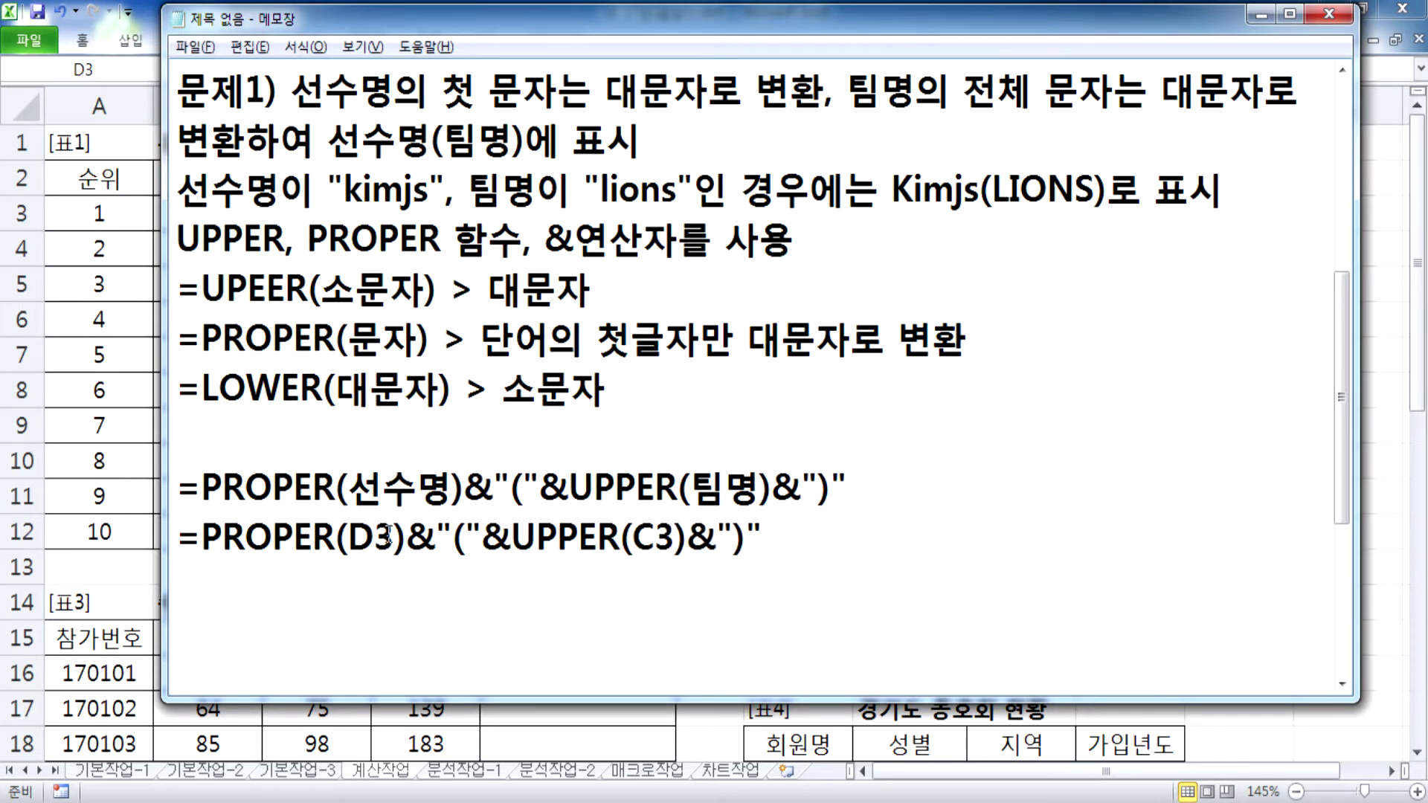
left_click_drag(408, 537, 336, 534)
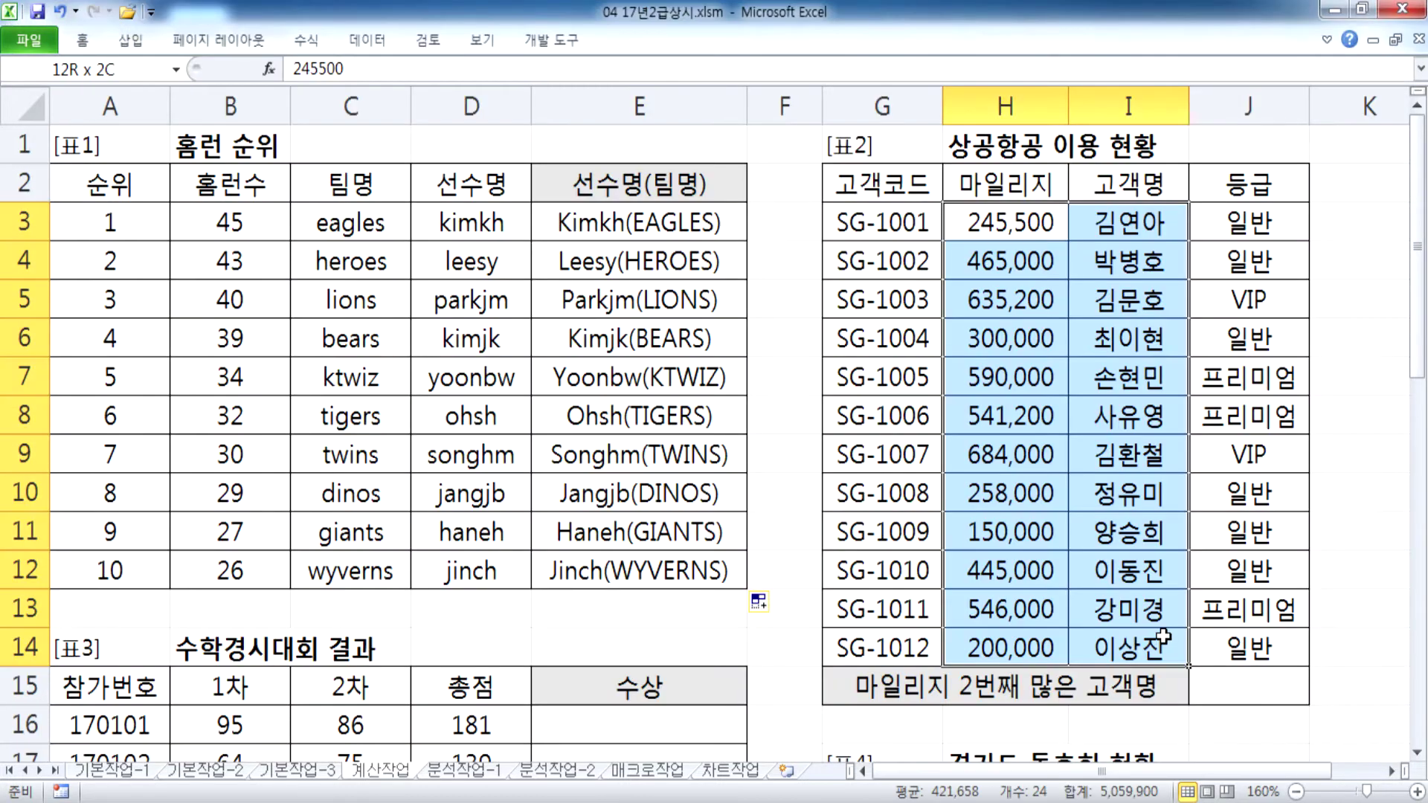
Step: Compare the possible lookup ranges in the Excel table [표2], highlighting G3:G14, H3:J14 and H3:I14
left_click_drag(1164, 636, 1162, 638)
left_click_drag(903, 223, 892, 639)
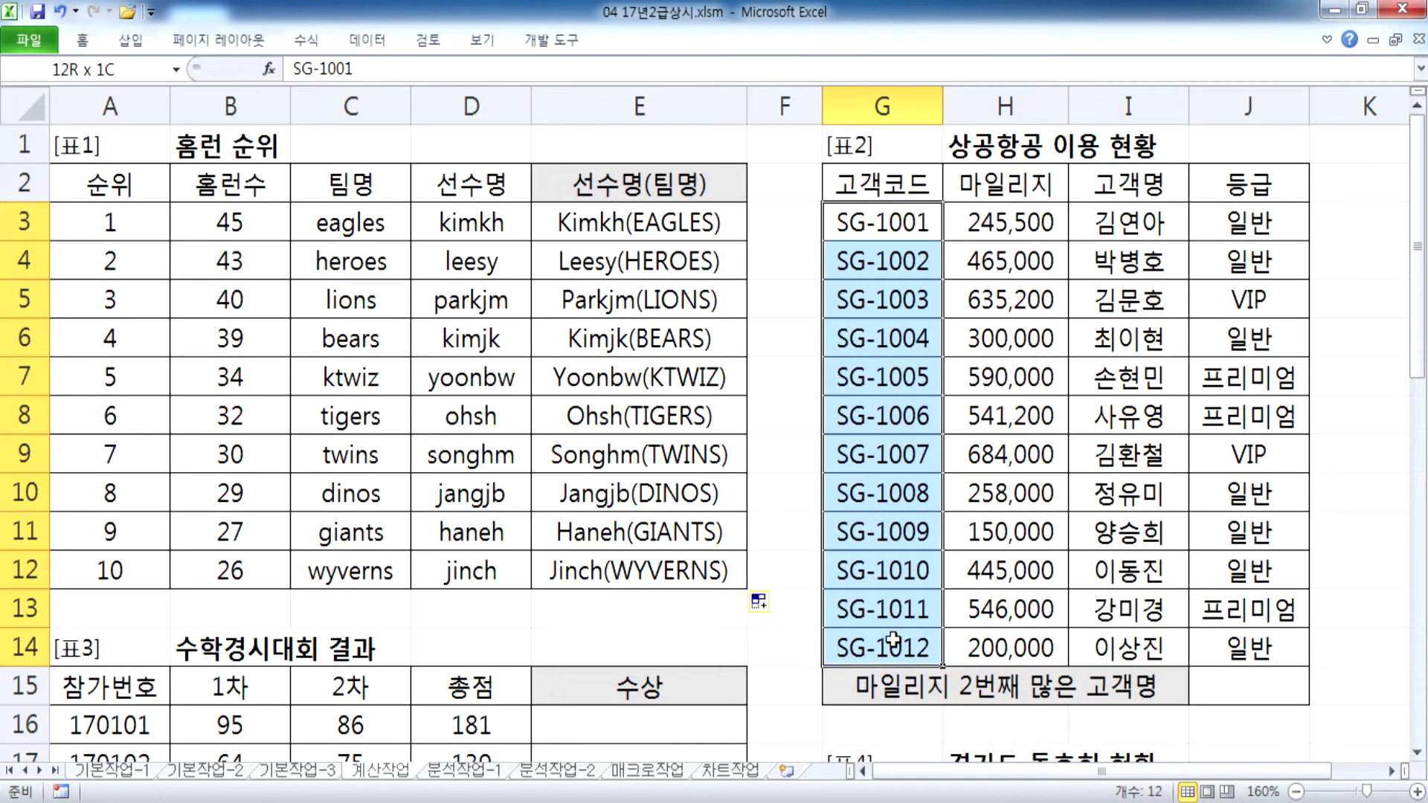
left_click_drag(892, 640, 893, 640)
left_click_drag(1001, 231, 1250, 653)
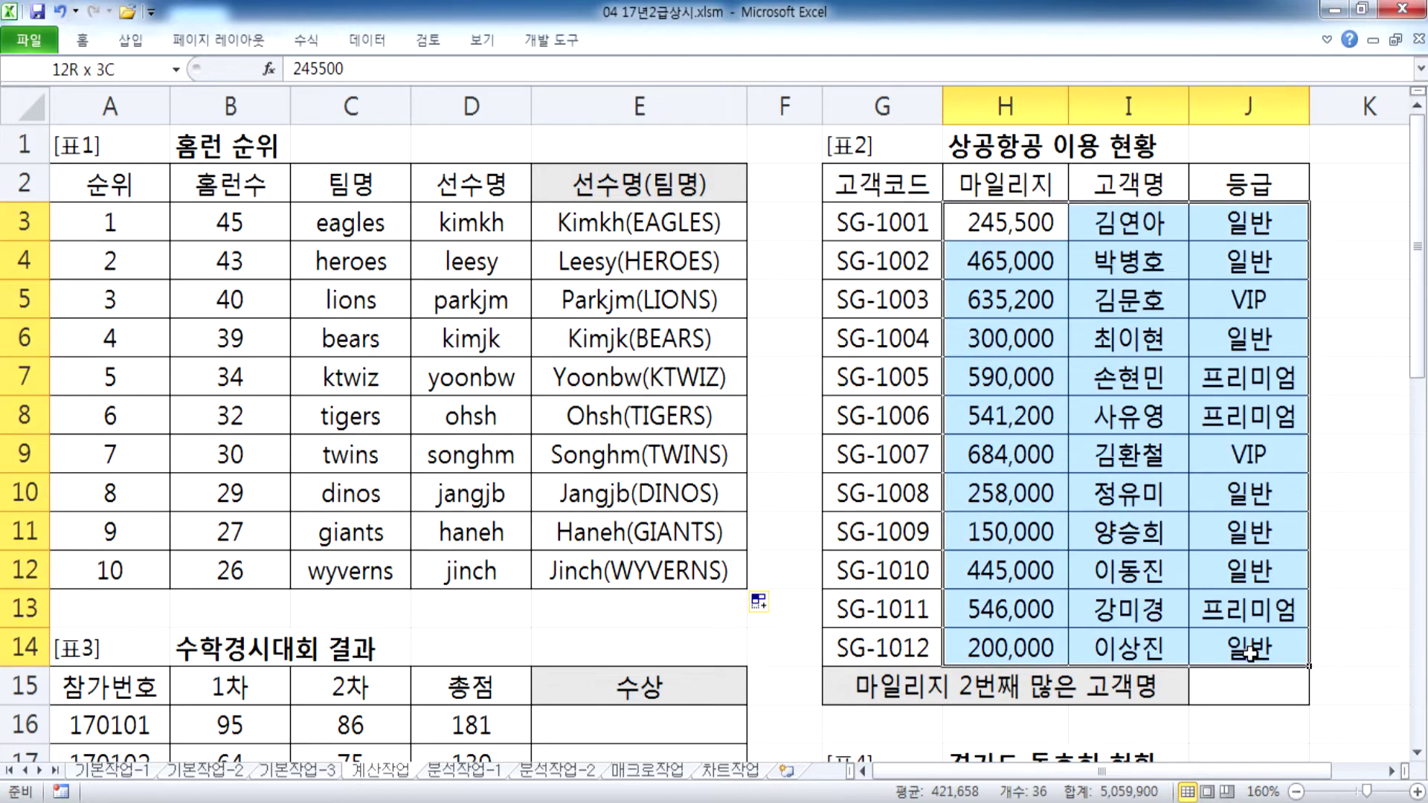
left_click_drag(1250, 653, 1154, 655)
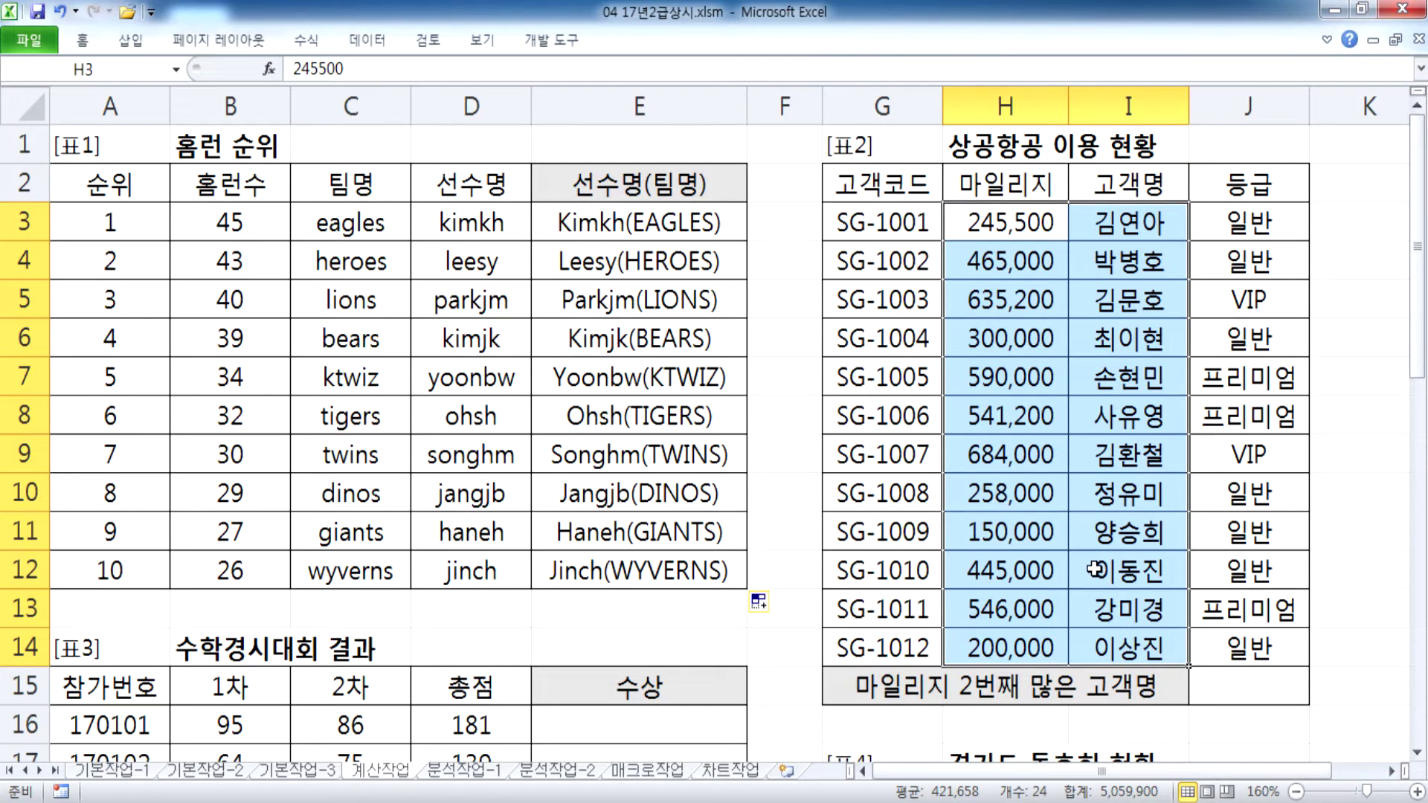
Step: Start a VLOOKUP formula in J15 with LARGE(H3:H14,2) as its lookup value
left_click(1238, 693)
scroll(1241, 688, "down", 2)
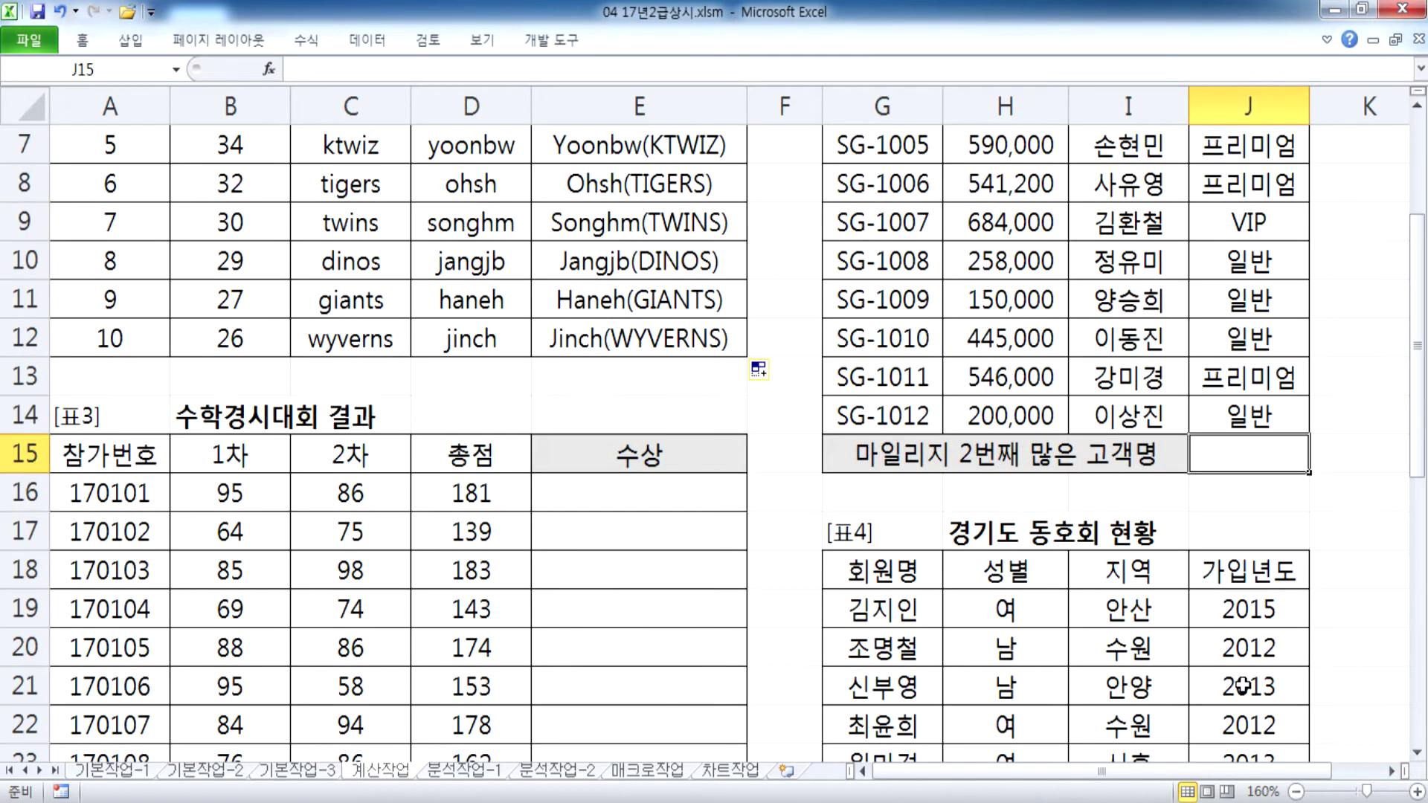
type("=VLOOKUP(")
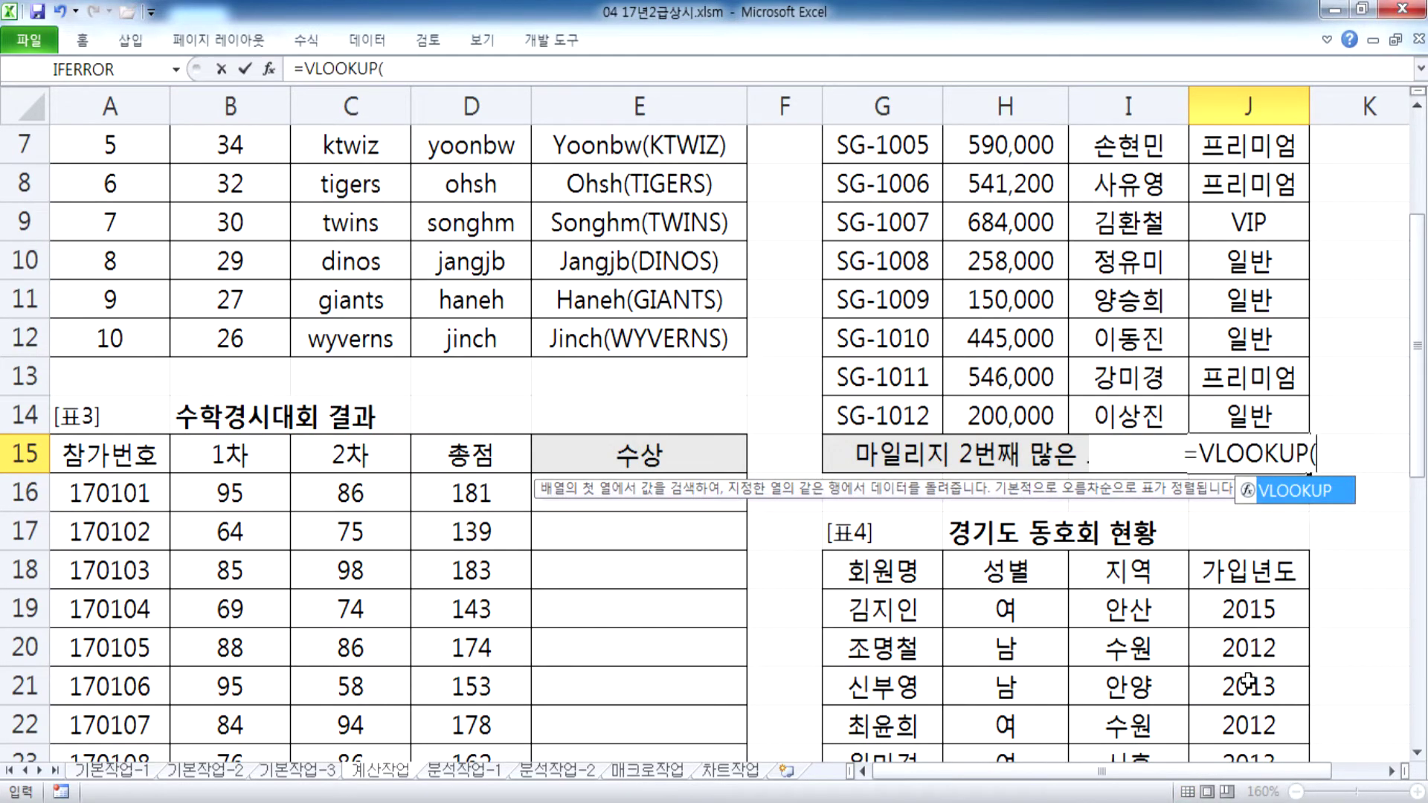
type("LARGE(")
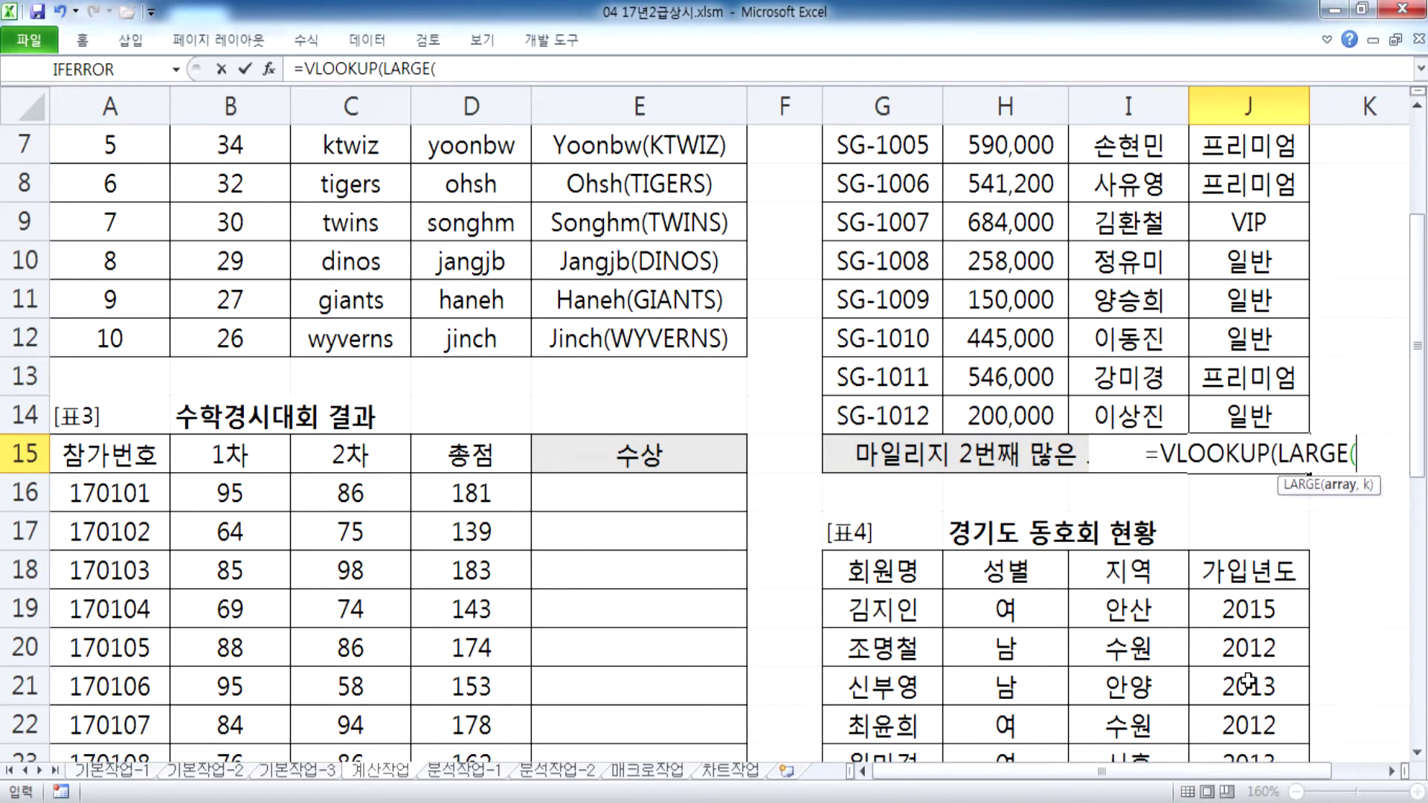
scroll(1247, 683, "up", 2)
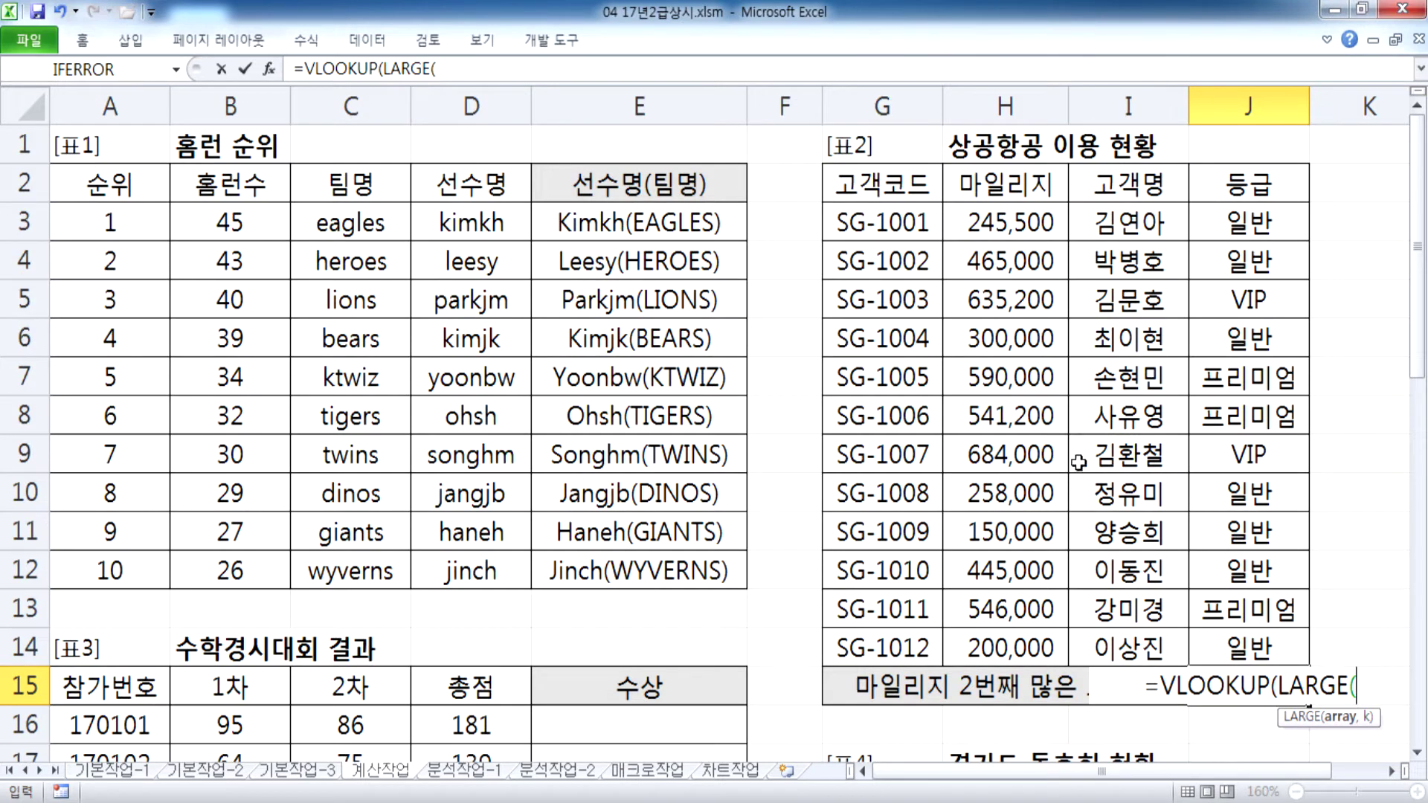
left_click_drag(1027, 226, 1027, 636)
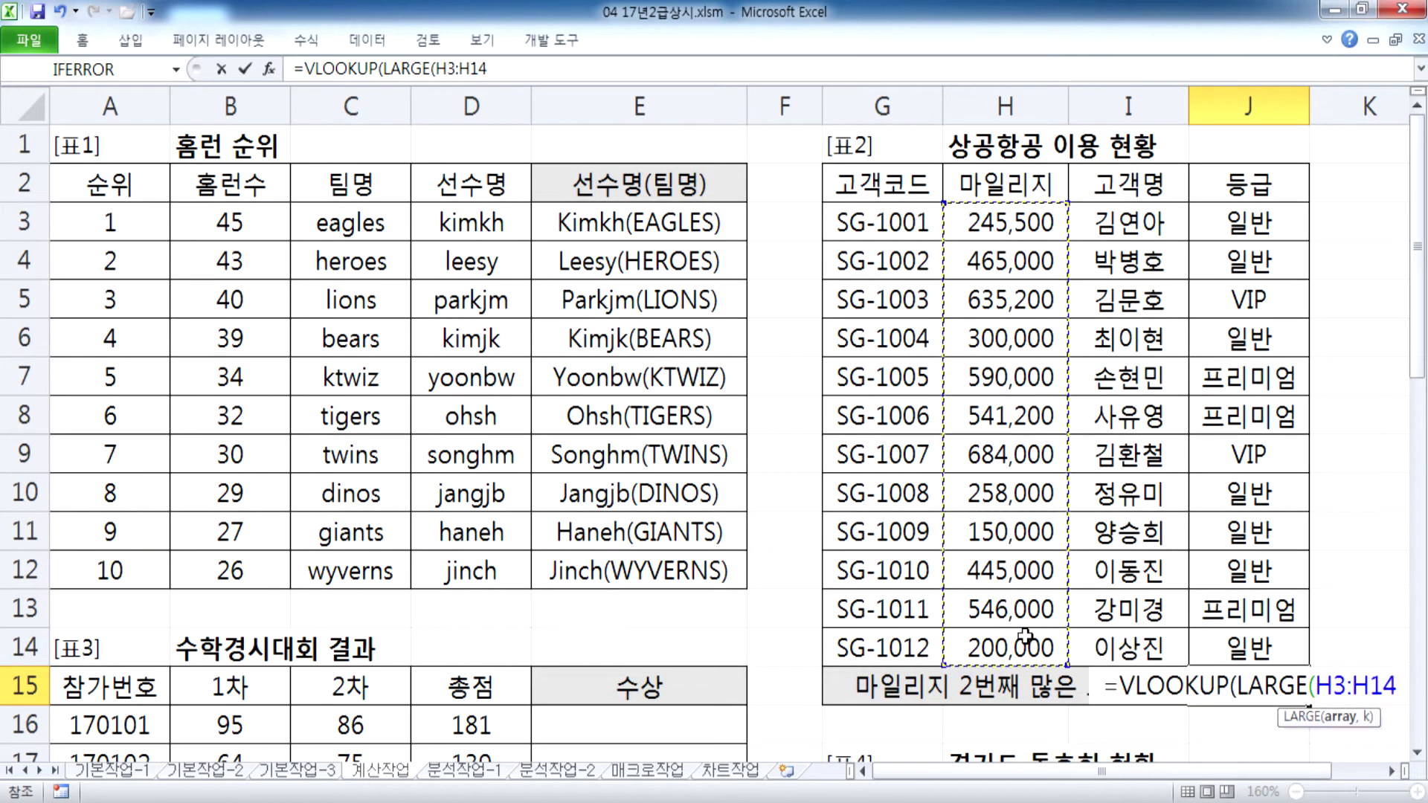
type(",2),")
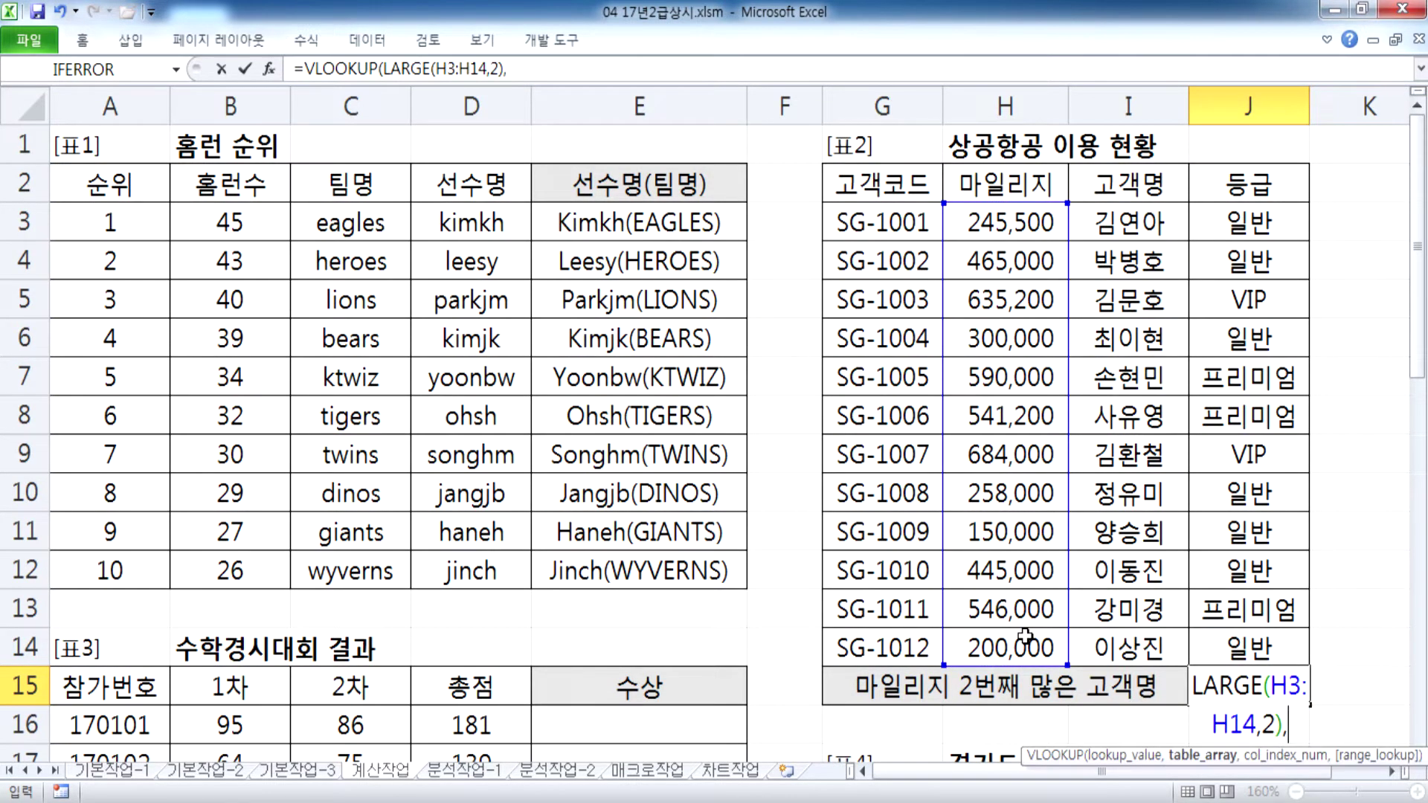
Step: Complete the VLOOKUP in J15 with table range H3:I14 and column index 2, leaving the match type unspecified
left_click(983, 219)
left_click_drag(984, 220, 1129, 641)
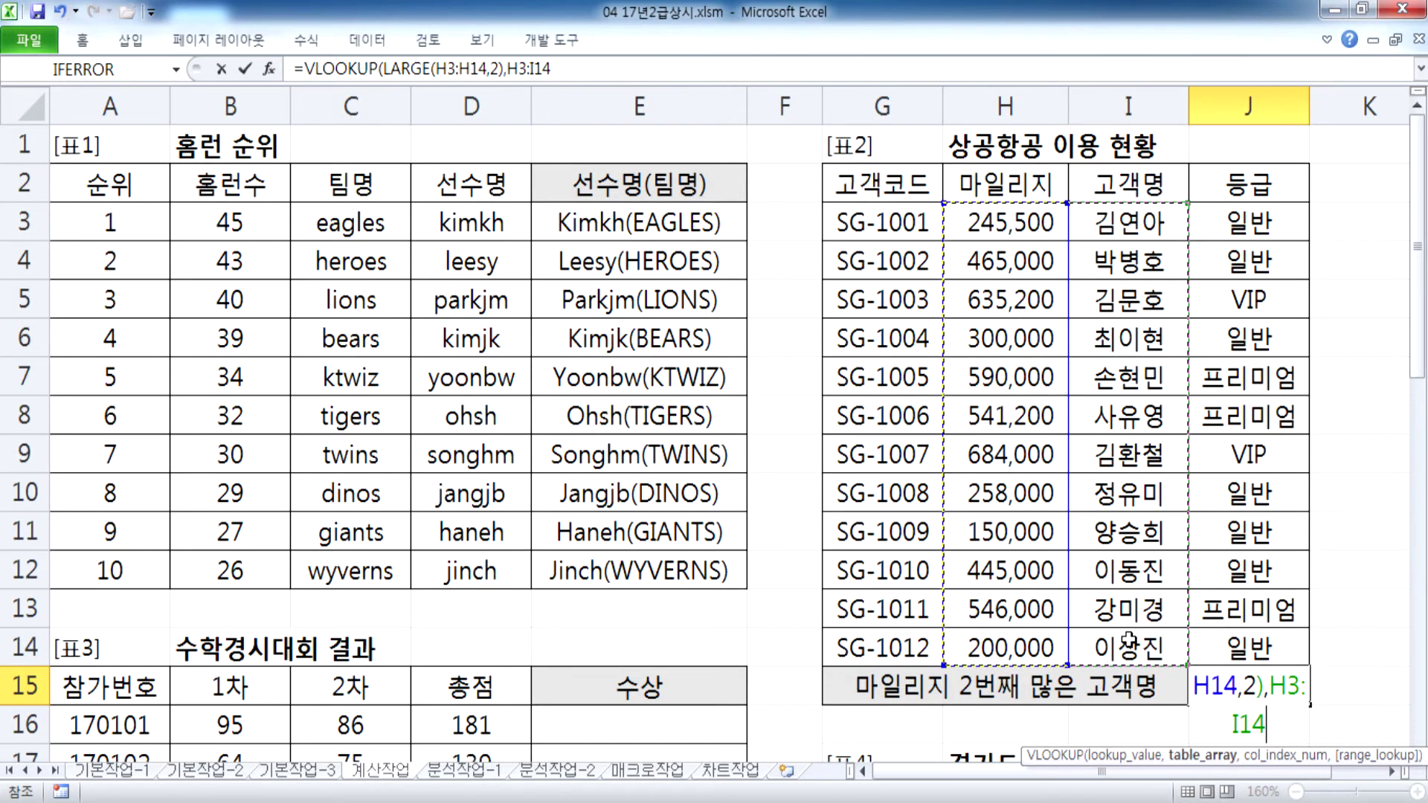
type(",2")
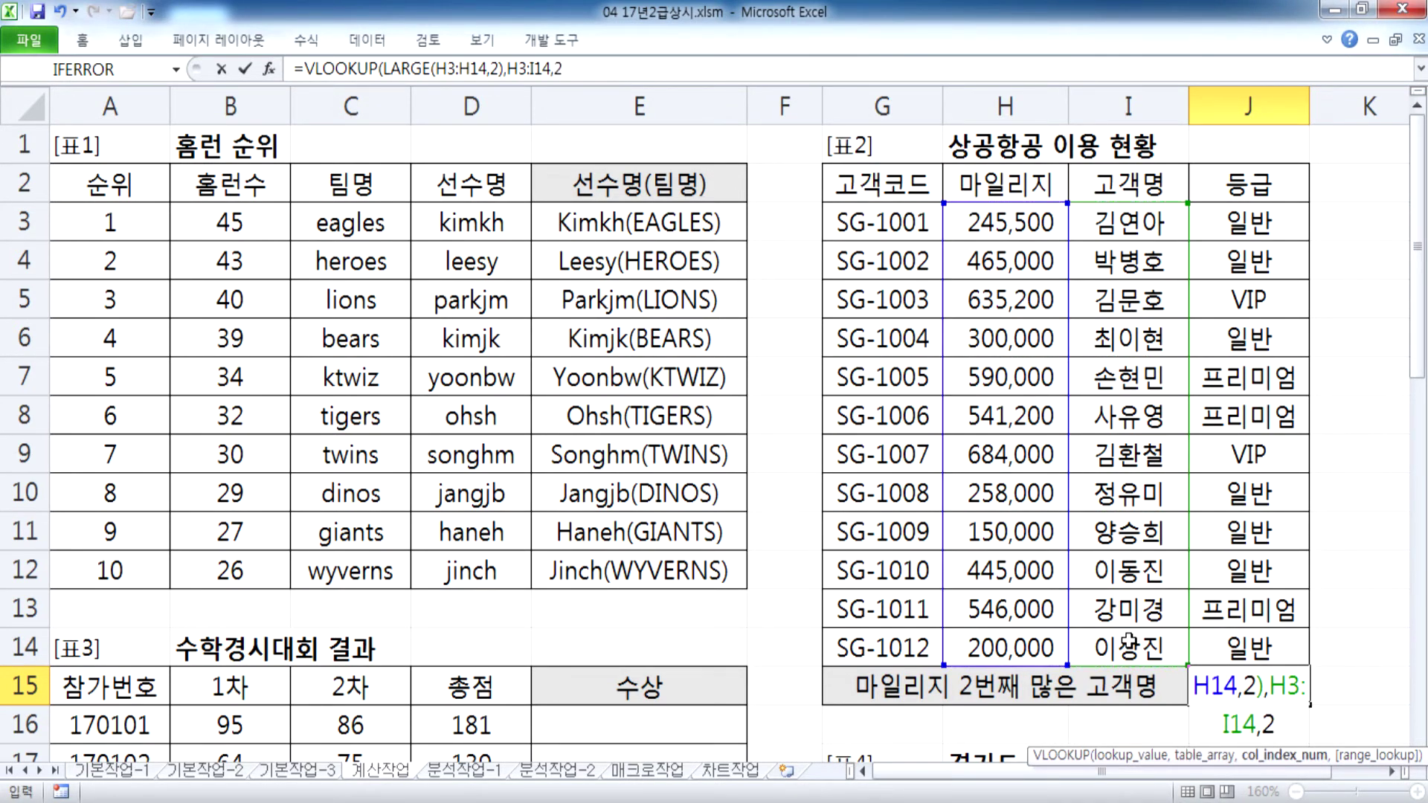
type(",")
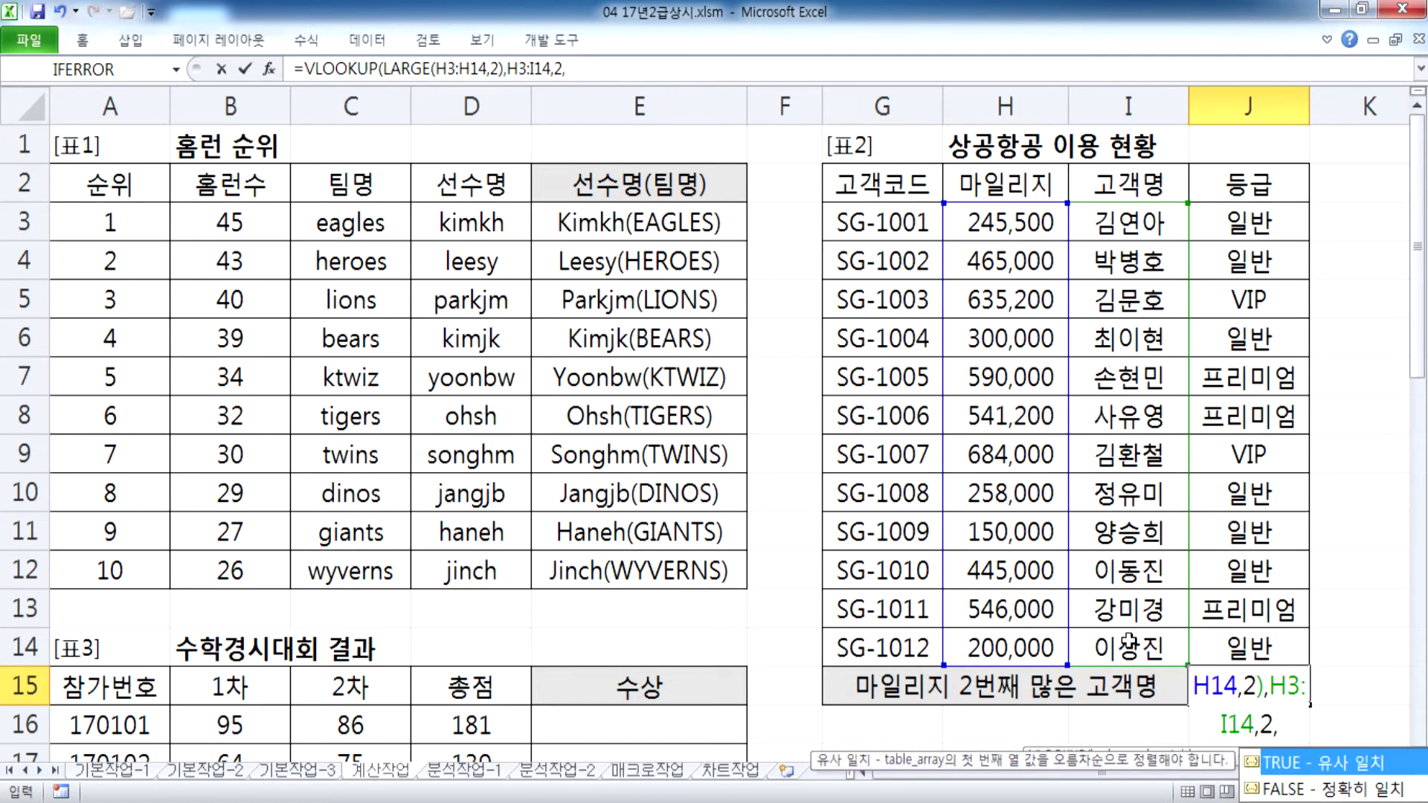
key("Down")
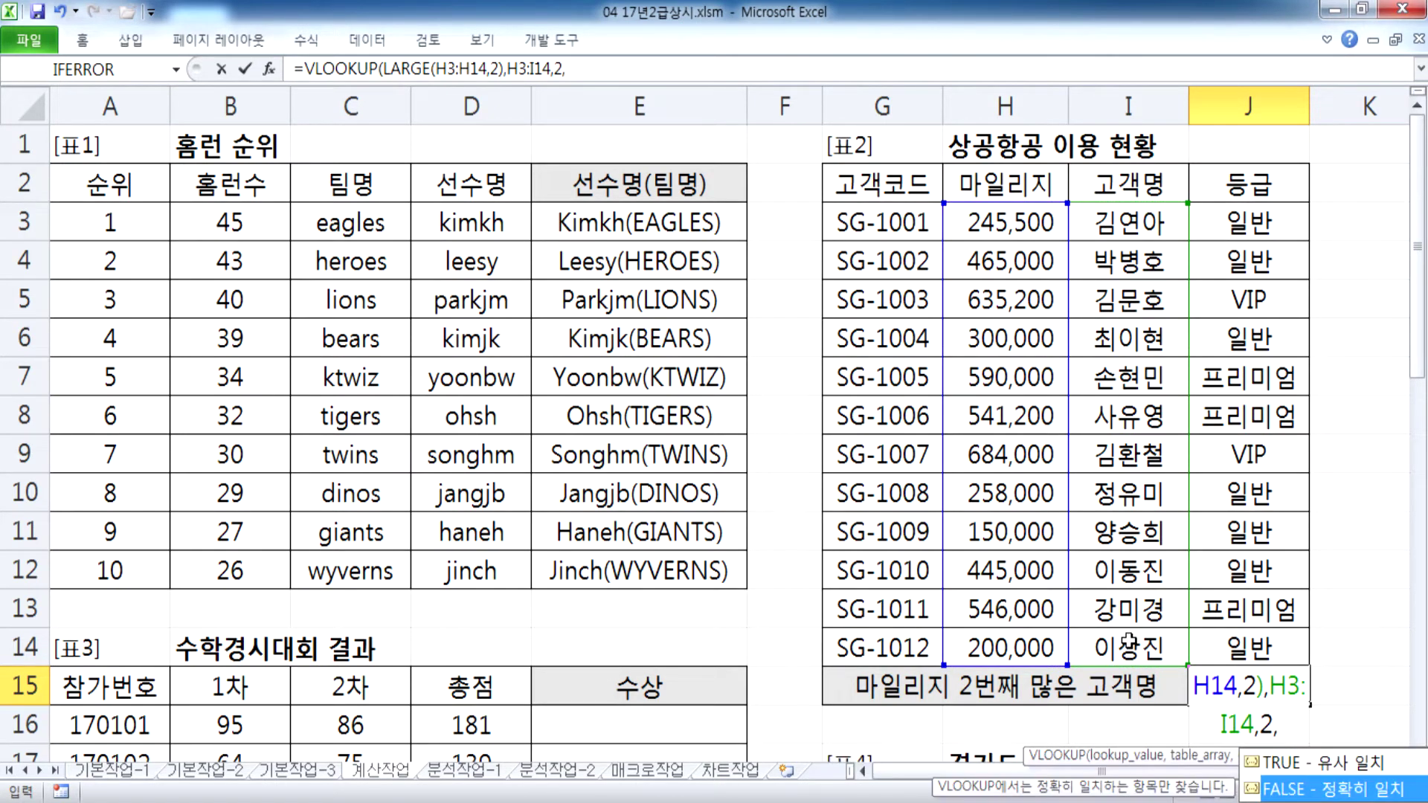
key("Escape")
key("BackSpace")
type(",")
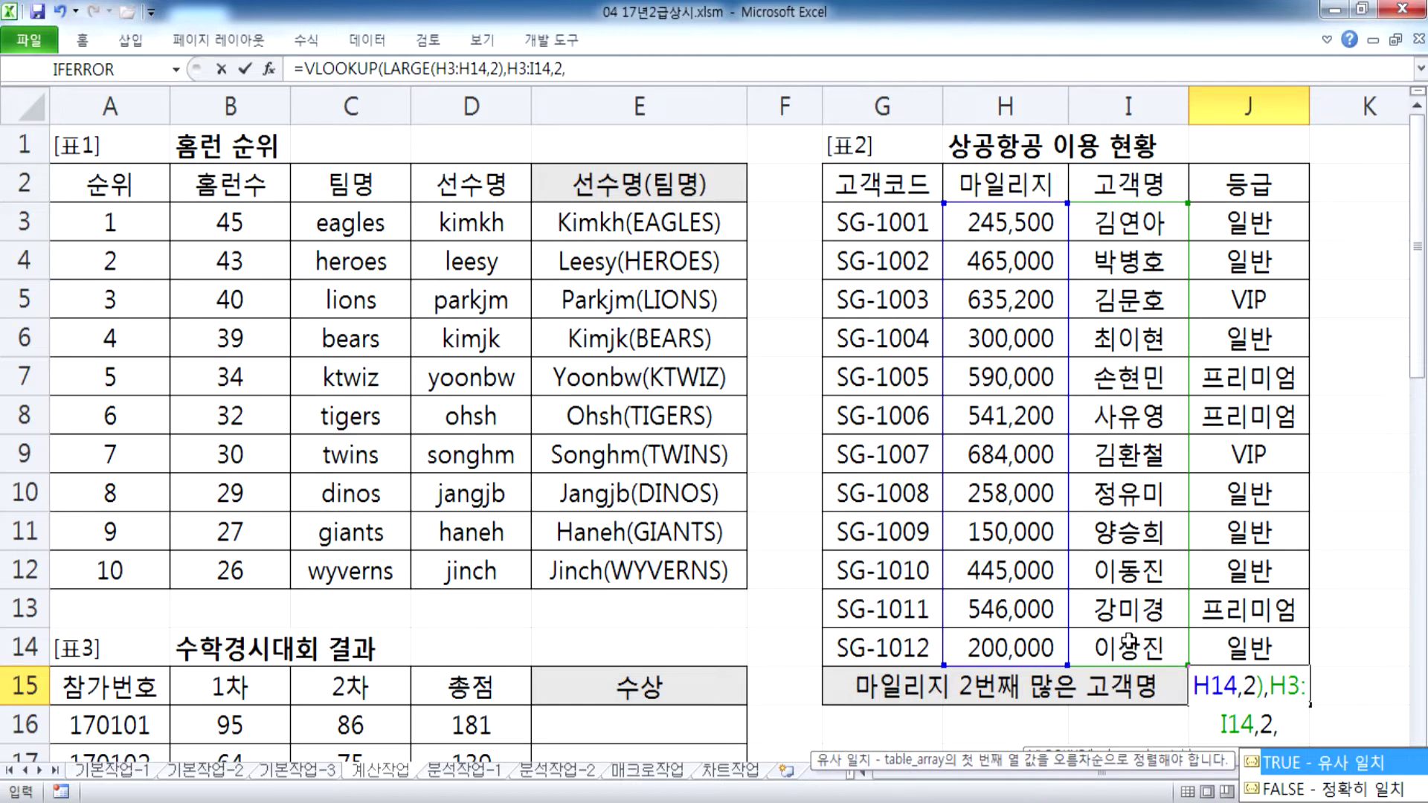
key("Return")
key("Return")
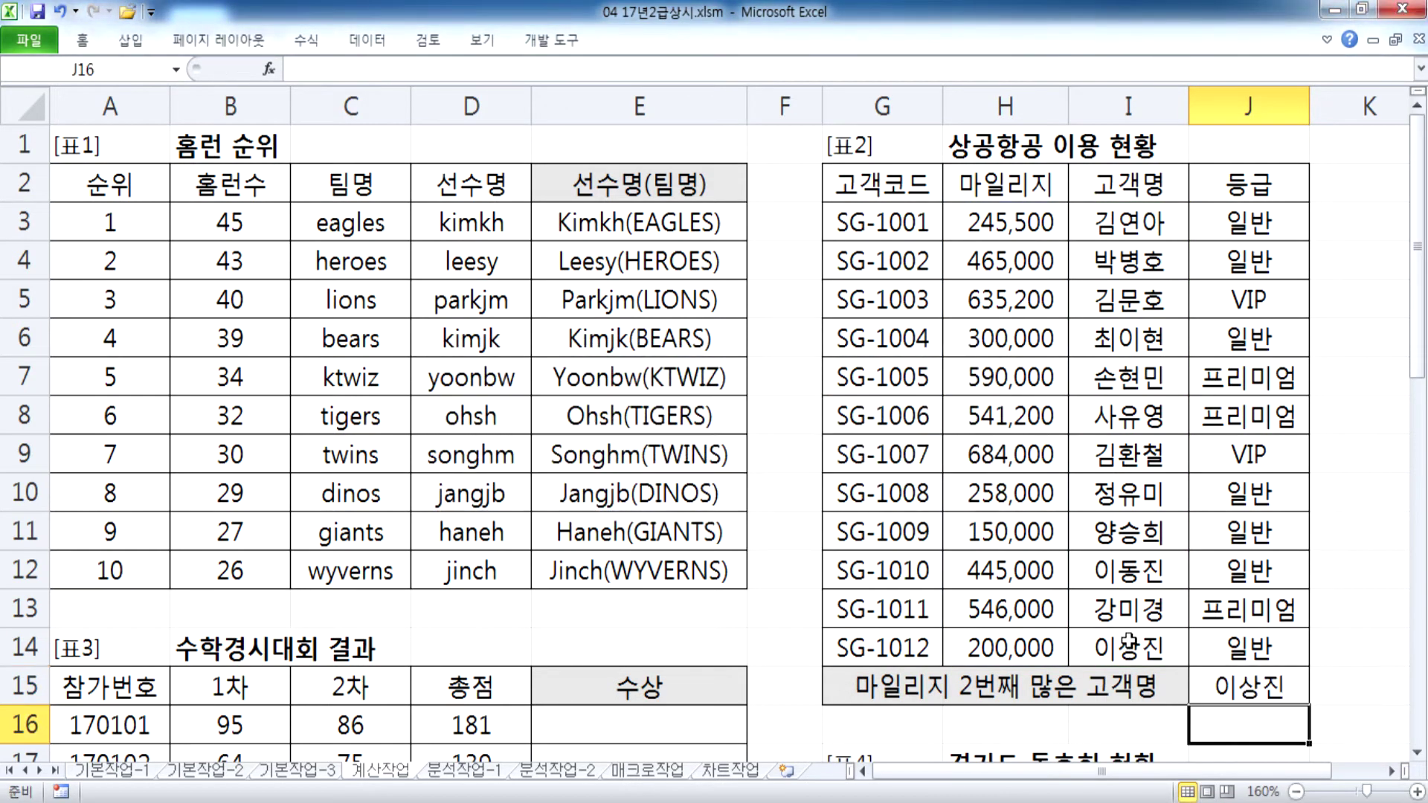
Step: Add FALSE as the range_lookup argument of the VLOOKUP formula in J15 for an exact match
key("Up")
key("F2")
key("Left")
key("Left")
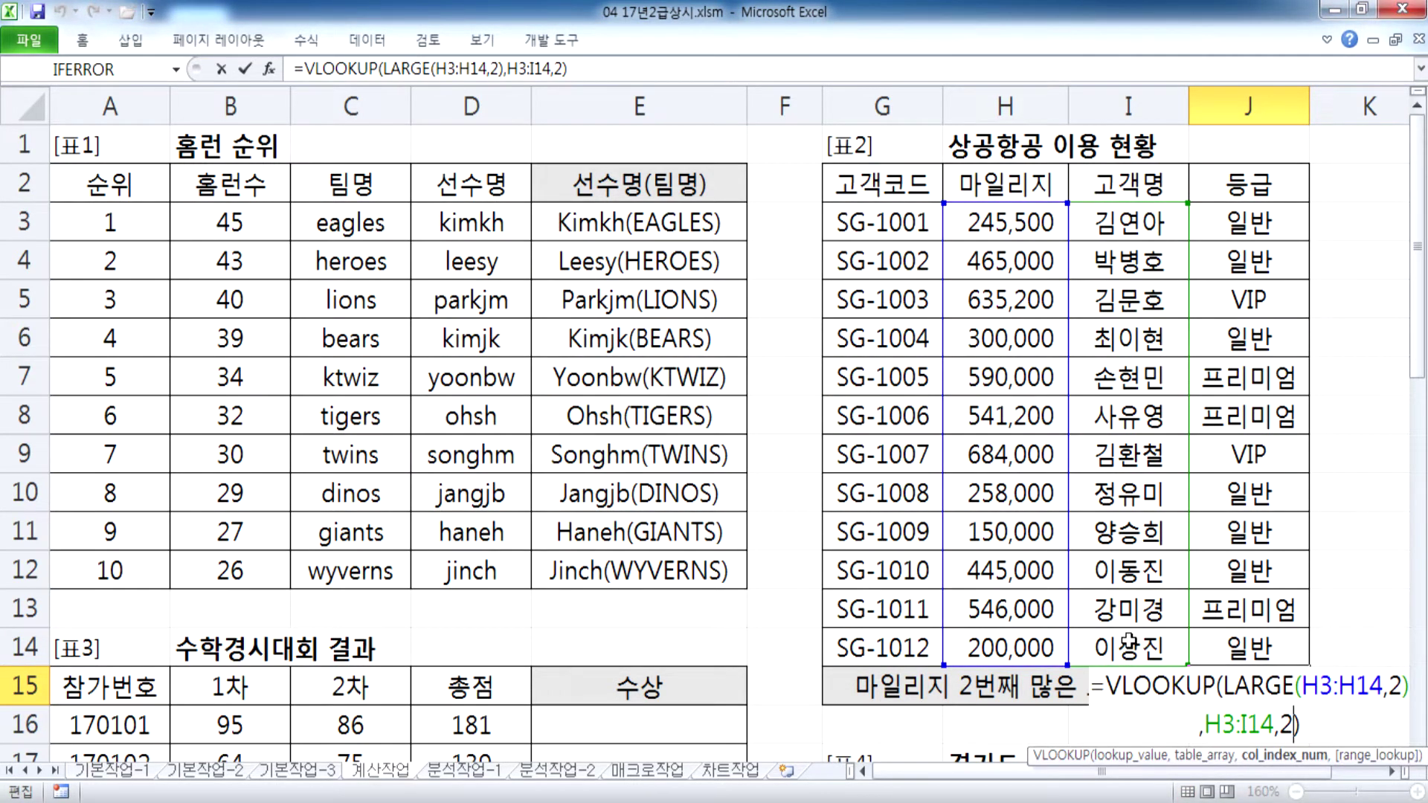
type(",F")
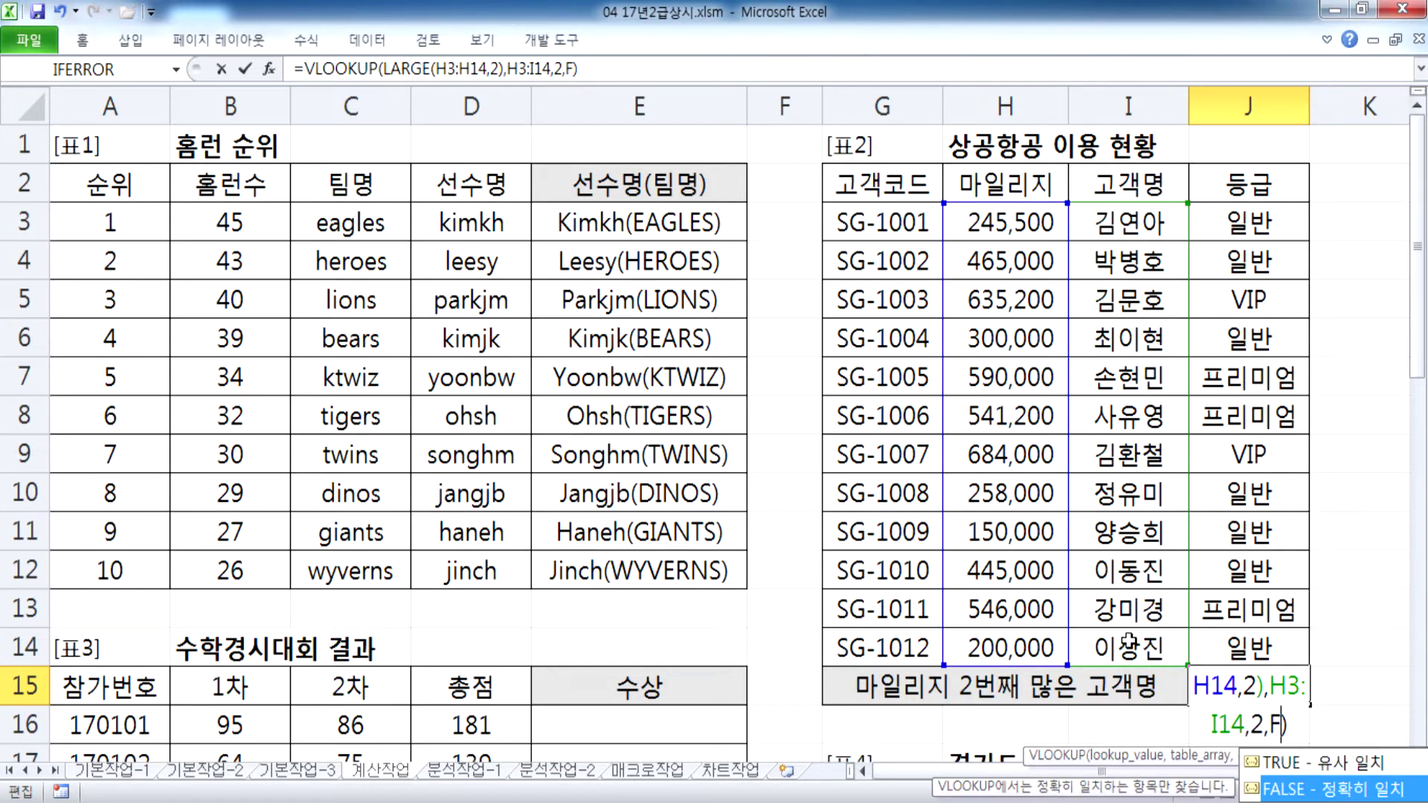
double_click(1336, 790)
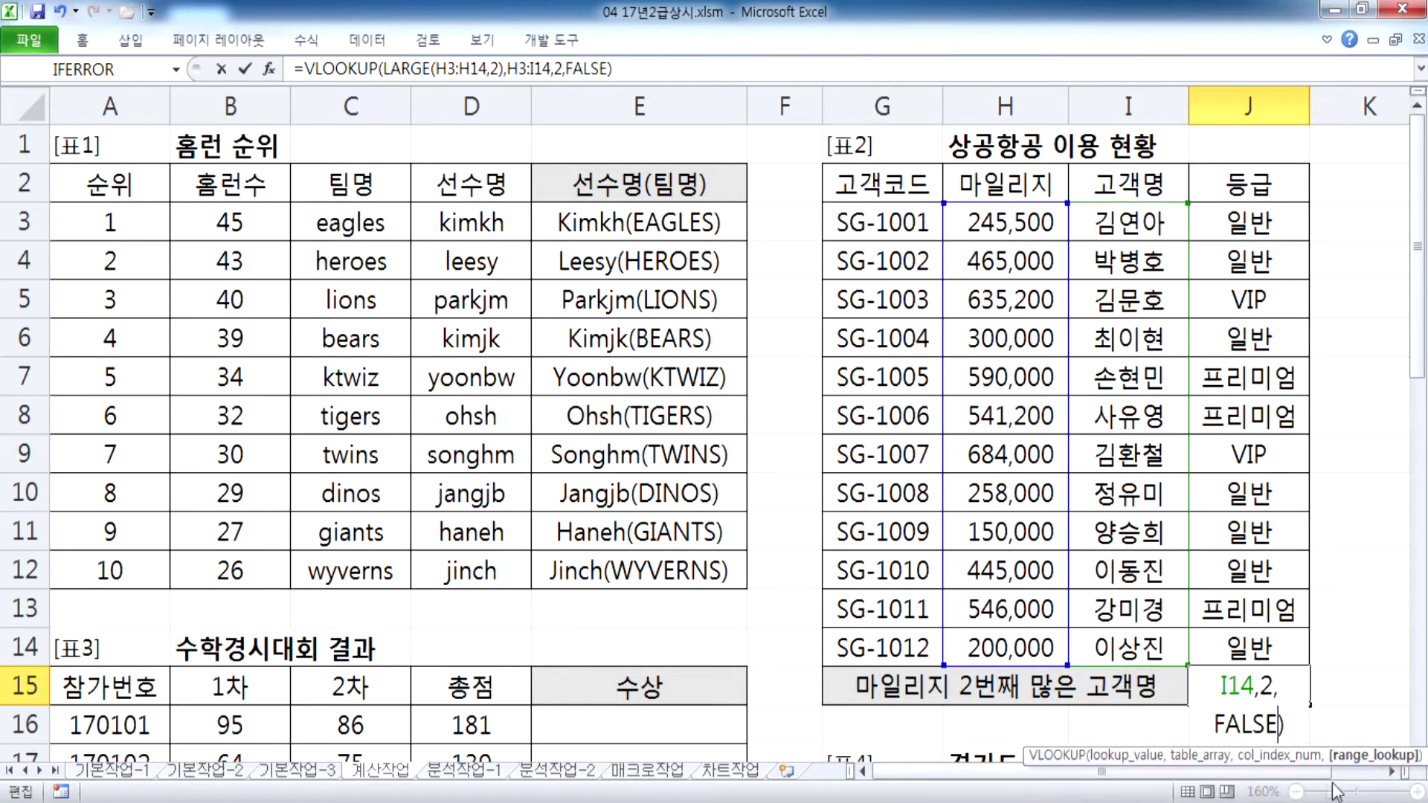
key("Return")
Step: Copy the complete J15 formula and paste it into Notepad below the 문제2 description, with a blank line between
left_click(1224, 688)
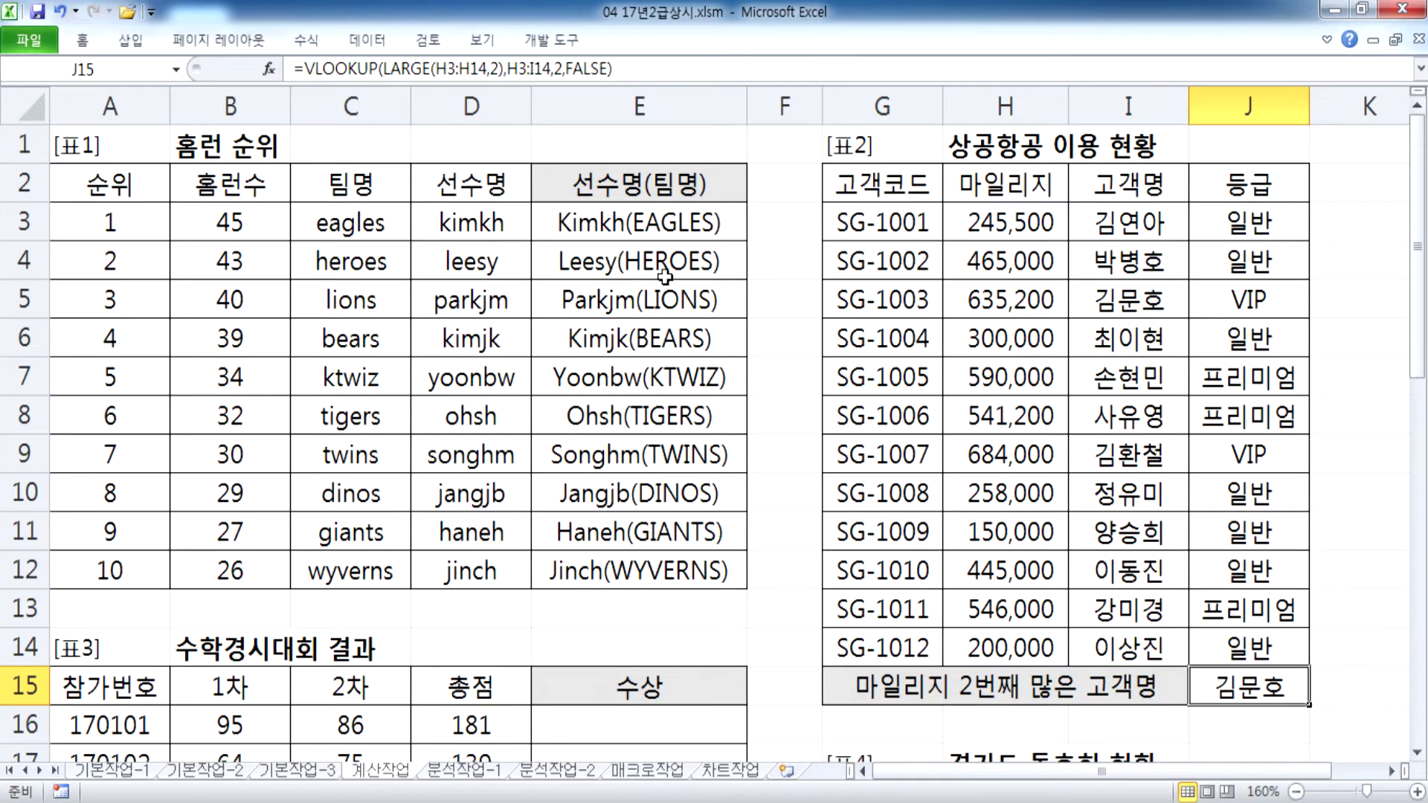
left_click_drag(295, 68, 611, 69)
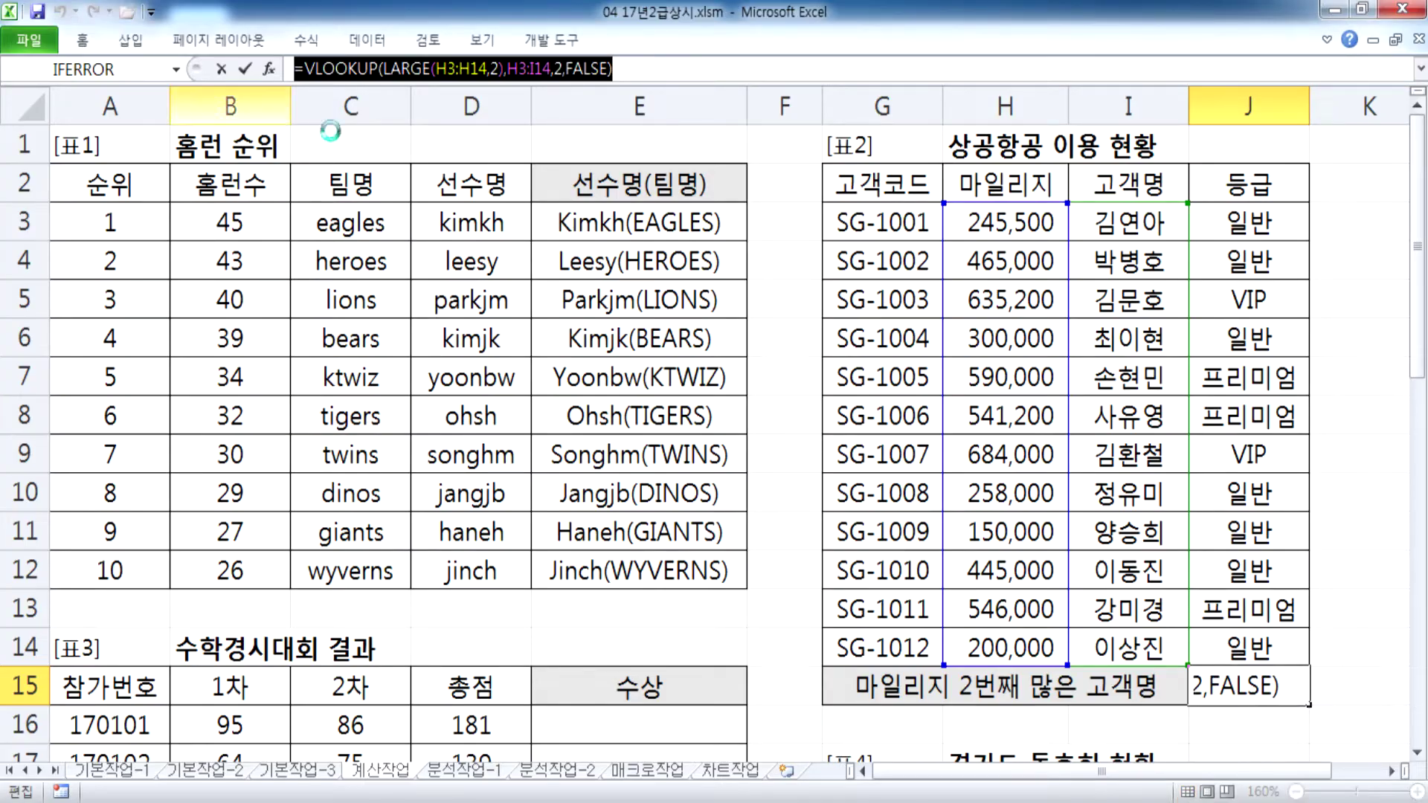
key("ctrl+c")
key("alt+Tab")
key("Return")
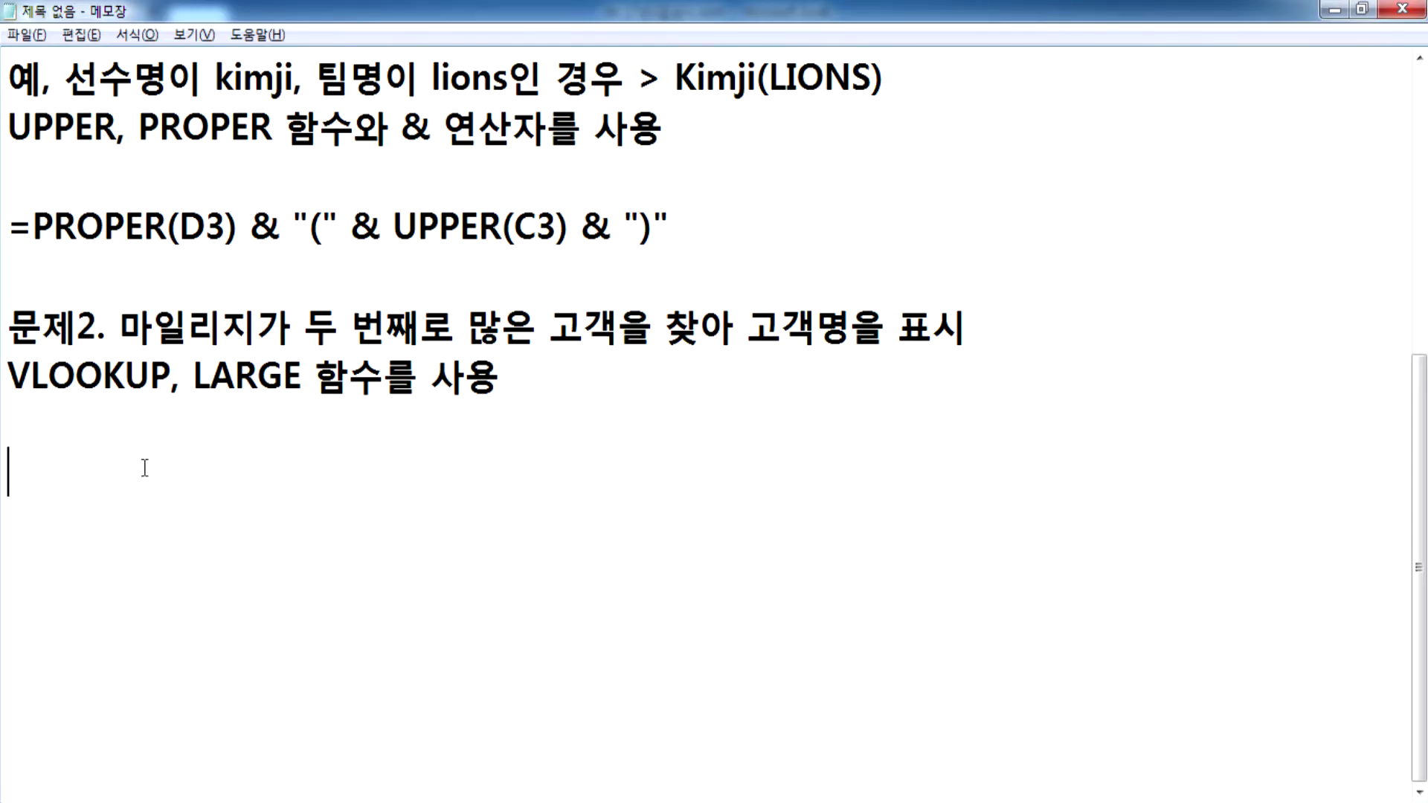
key("ctrl+v")
Step: Insert a space after each comma in the pasted VLOOKUP formula
left_click(462, 474)
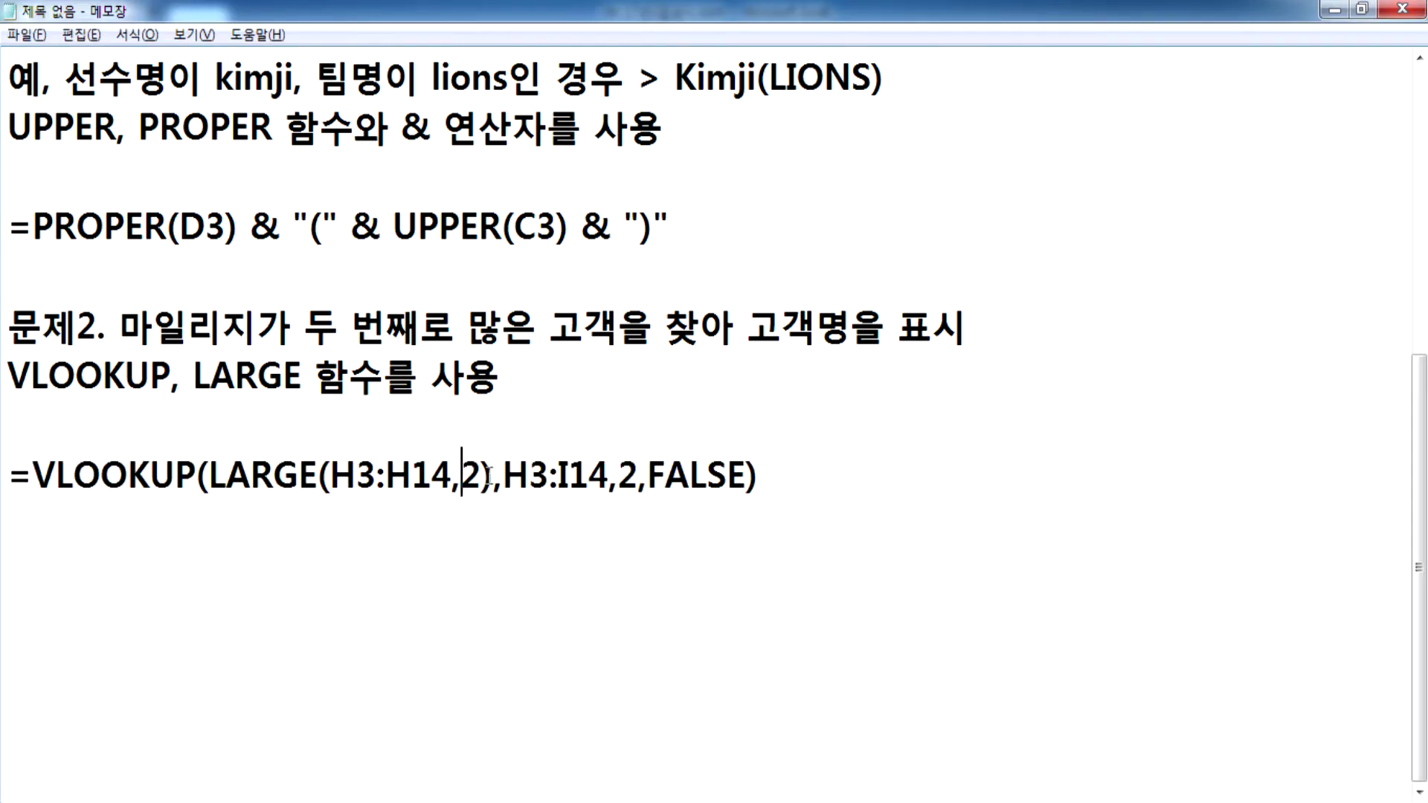
left_click(518, 476)
left_click(644, 476)
left_click(685, 476)
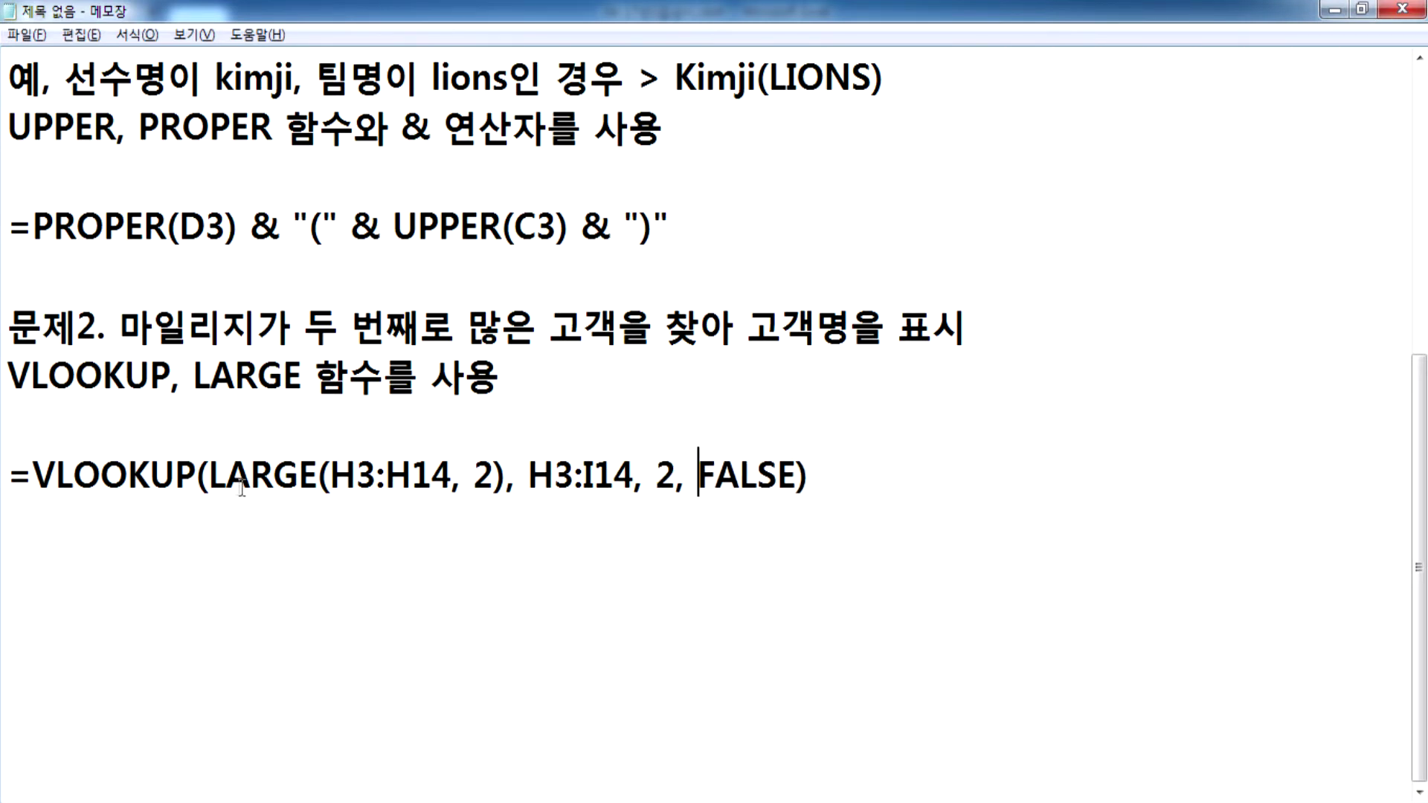
Step: Review the LARGE argument and the column index 2 of the Notepad formula against H3:J14 in the Excel table
left_click_drag(209, 474, 509, 471)
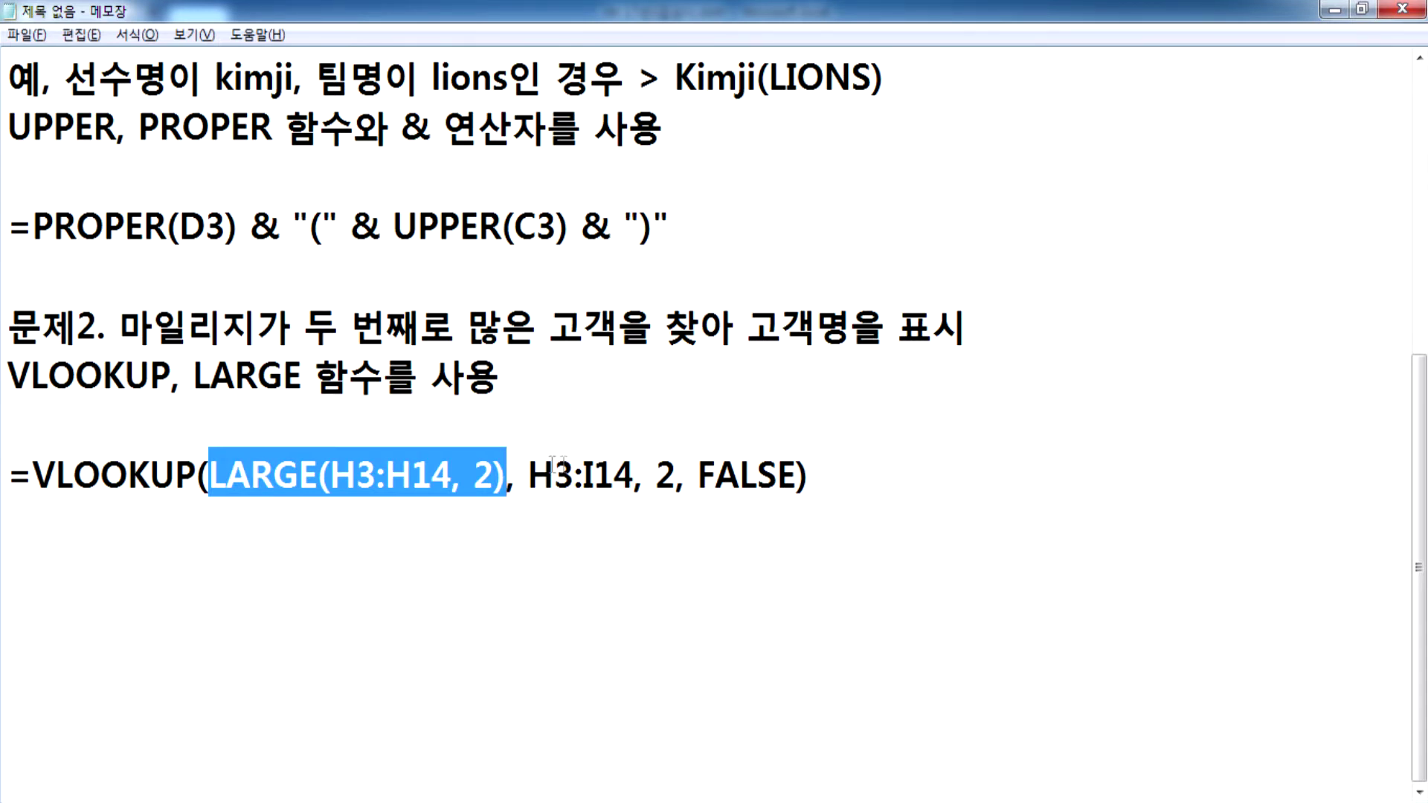
key("alt+Tab")
key("ctrl+Return")
left_click_drag(1005, 221, 1209, 636)
key("Tab")
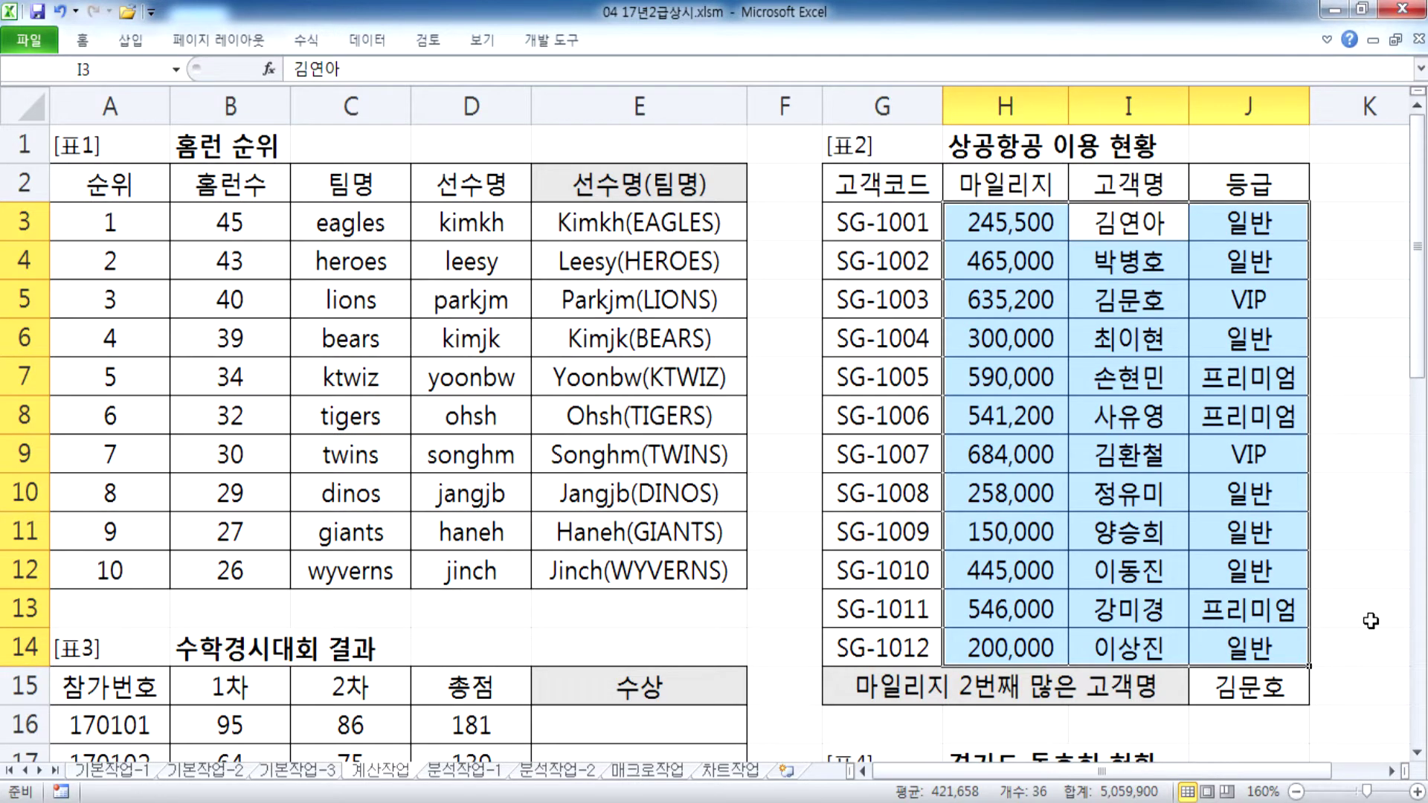
key("alt+Tab")
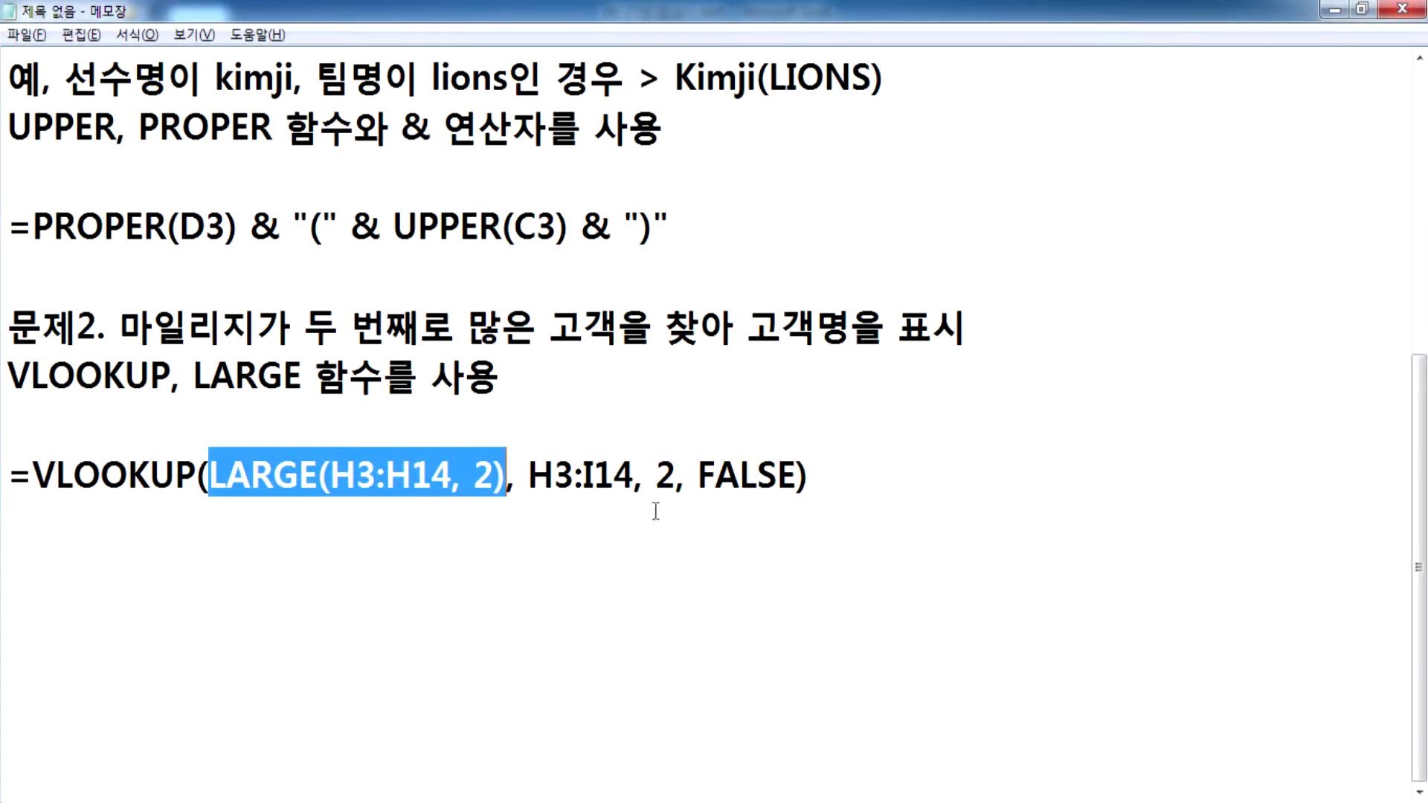
double_click(660, 476)
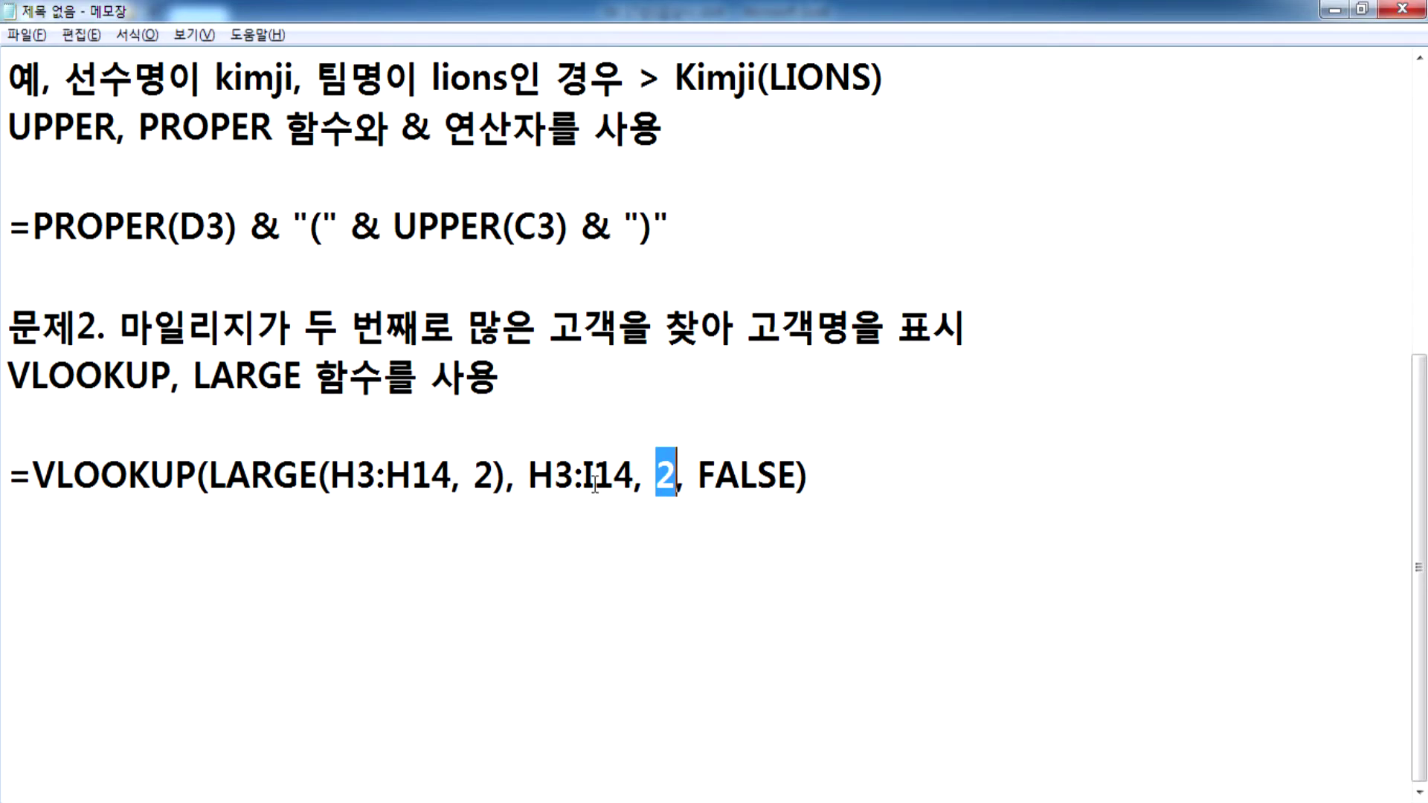
Step: Compare G3:J14 and H3:I14 in Excel's [표2] as lookup ranges for the formula
key("alt+Tab")
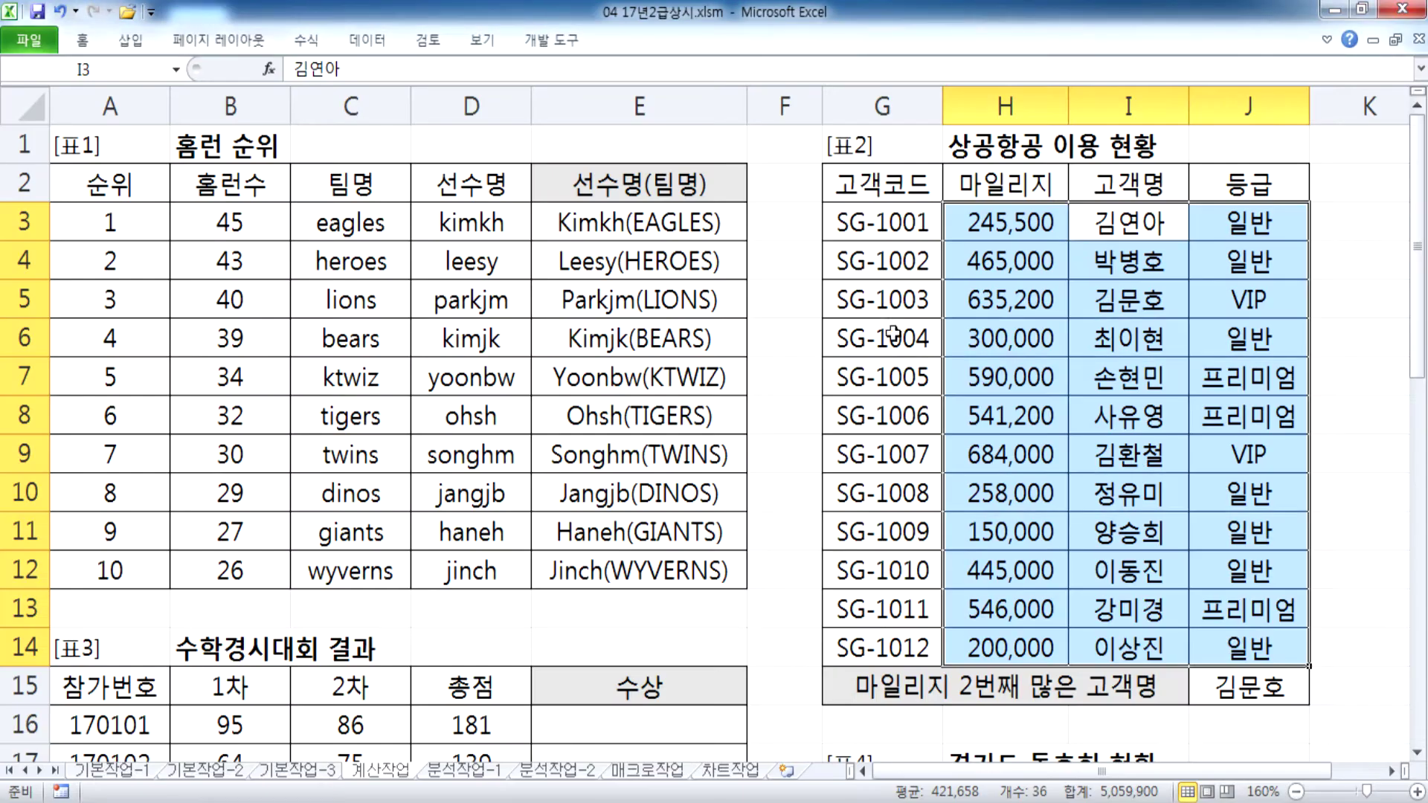
left_click_drag(856, 209, 1229, 631)
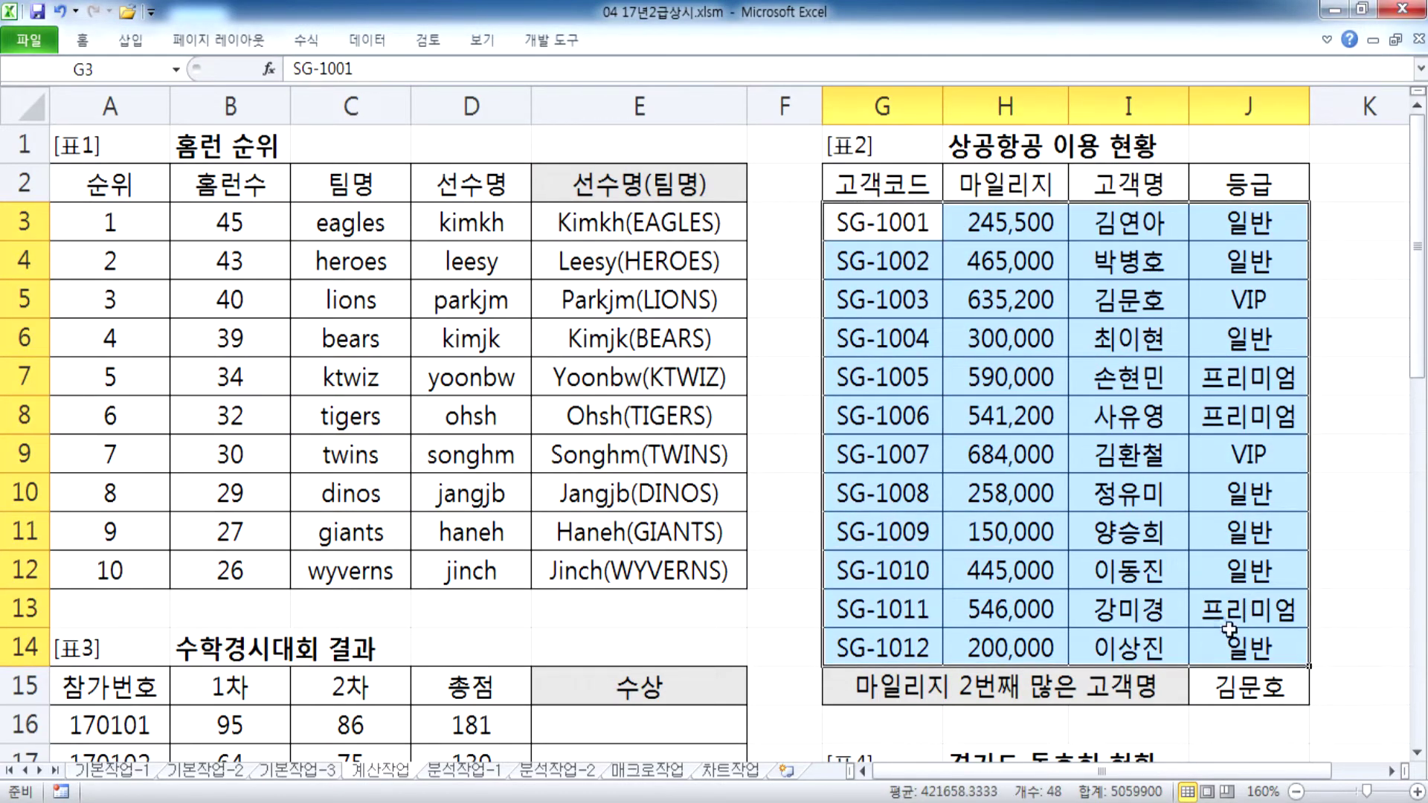
left_click(1020, 216)
left_click_drag(1020, 320, 1116, 629)
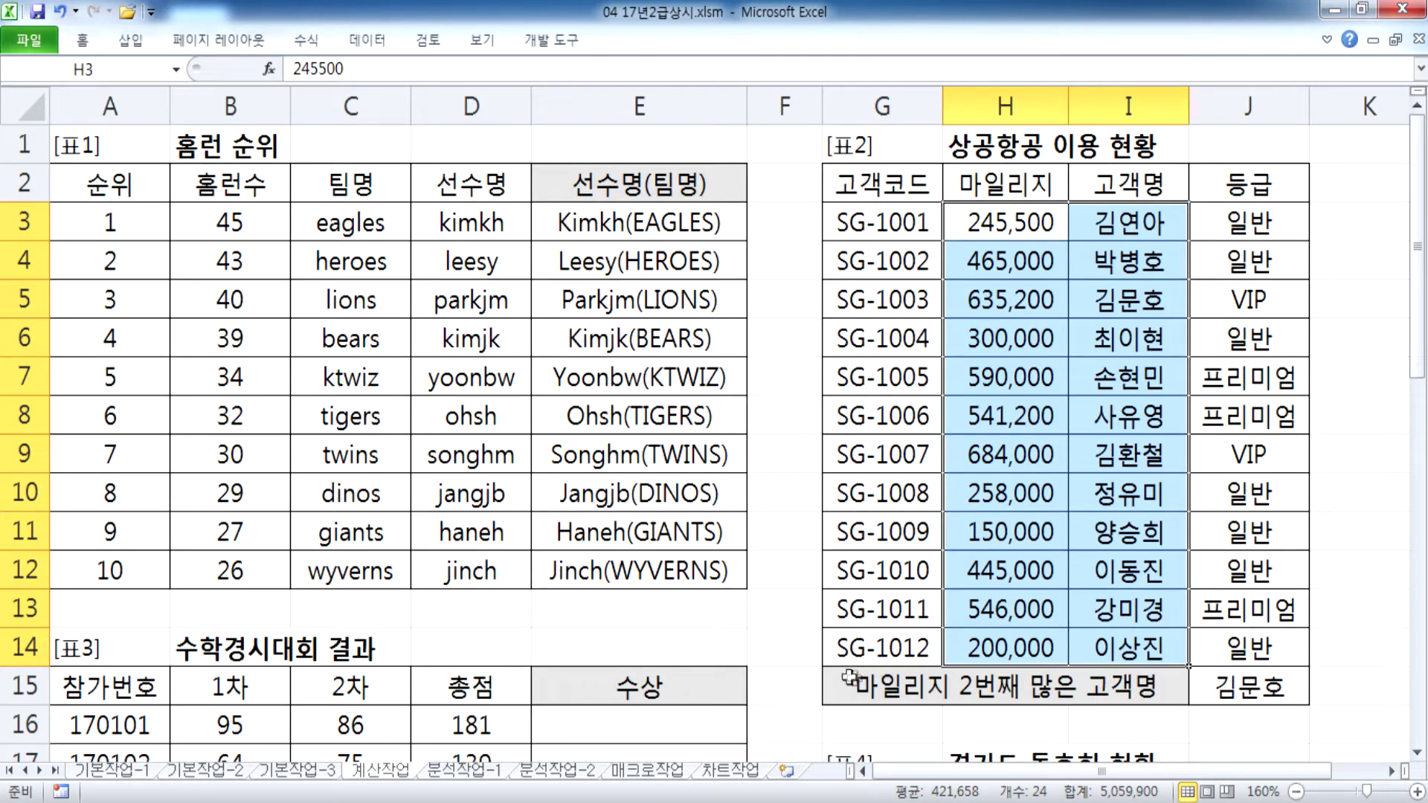
Step: Bring up the [표3] 수학경시대회 결과 table and select its first 수상 cell, E16
left_click(794, 598)
scroll(789, 592, "down", 6)
scroll(788, 592, "up", 2)
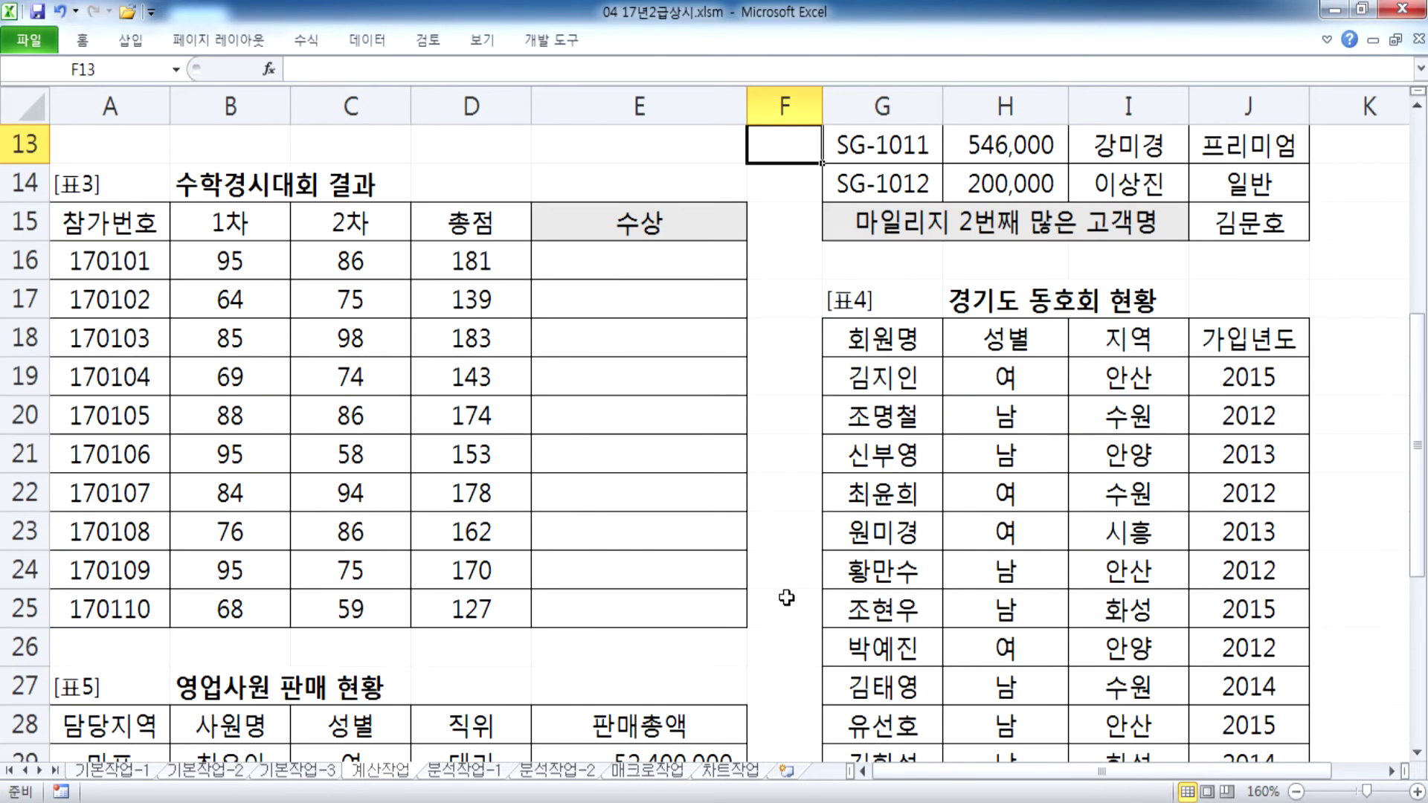
left_click(604, 258)
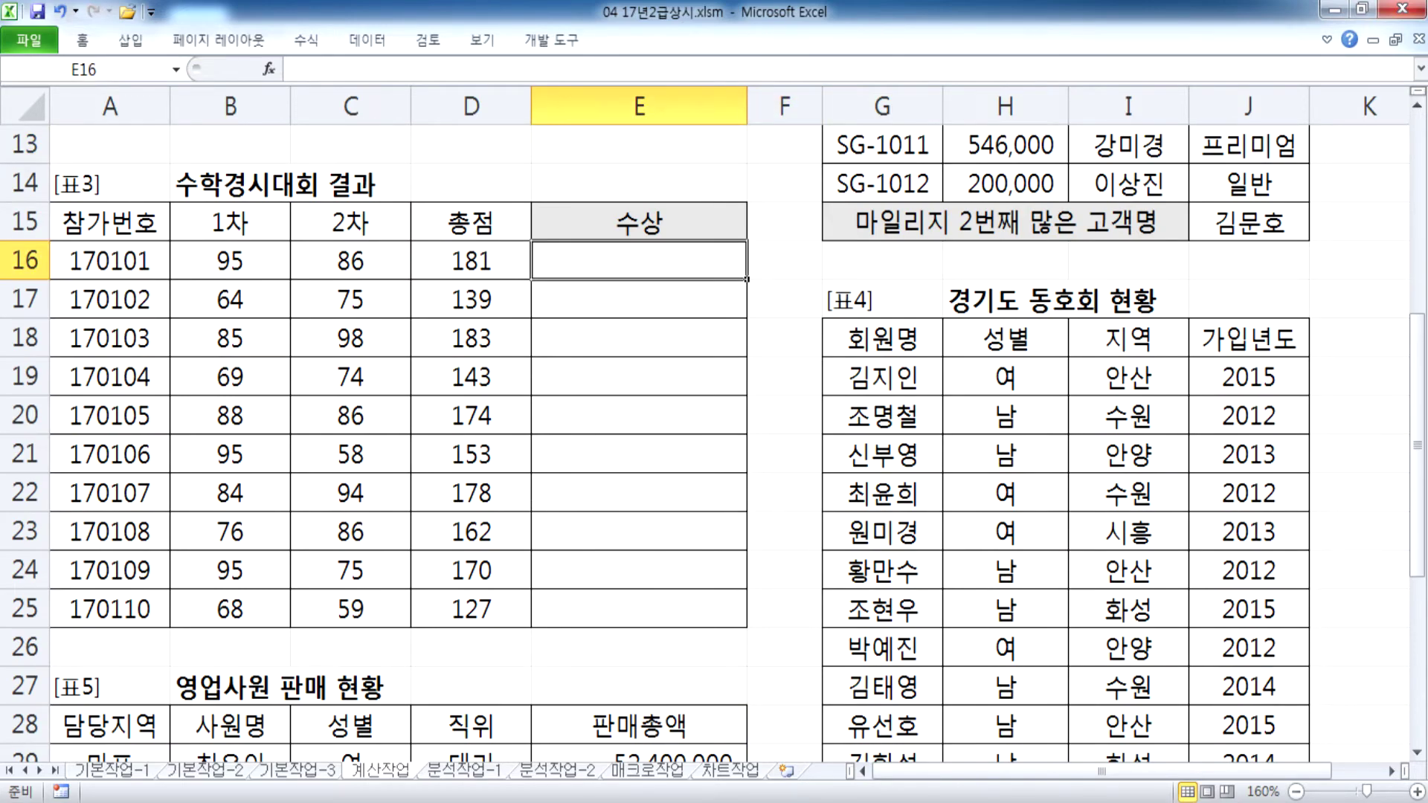
Step: In Notepad, leave a blank line below the VLOOKUP formula and begin the next problem with "문제3. 총점에 대한 순위를"
key("alt+Tab")
key("End")
key("Return")
key("Return")
type("묹")
type("제3.")
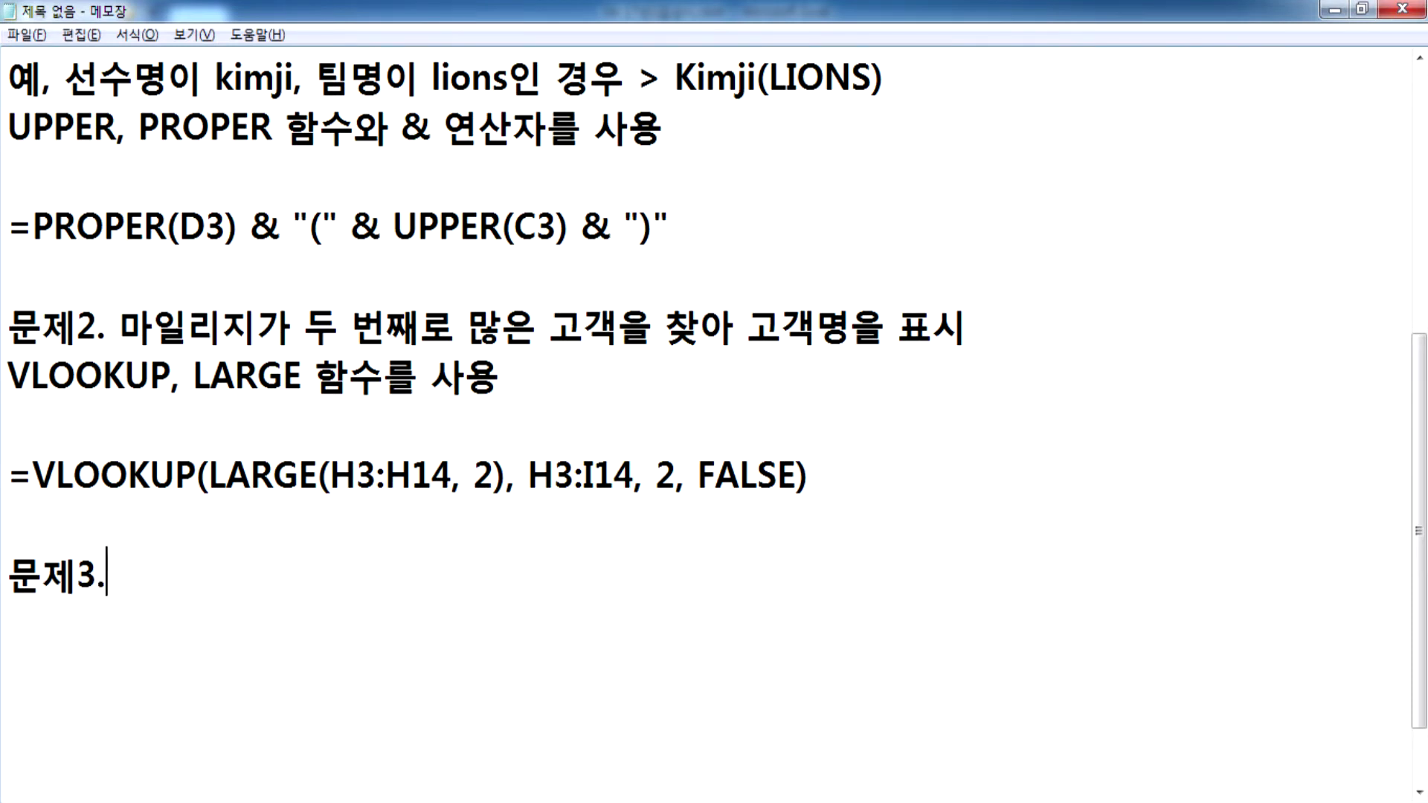
type(" 총점")
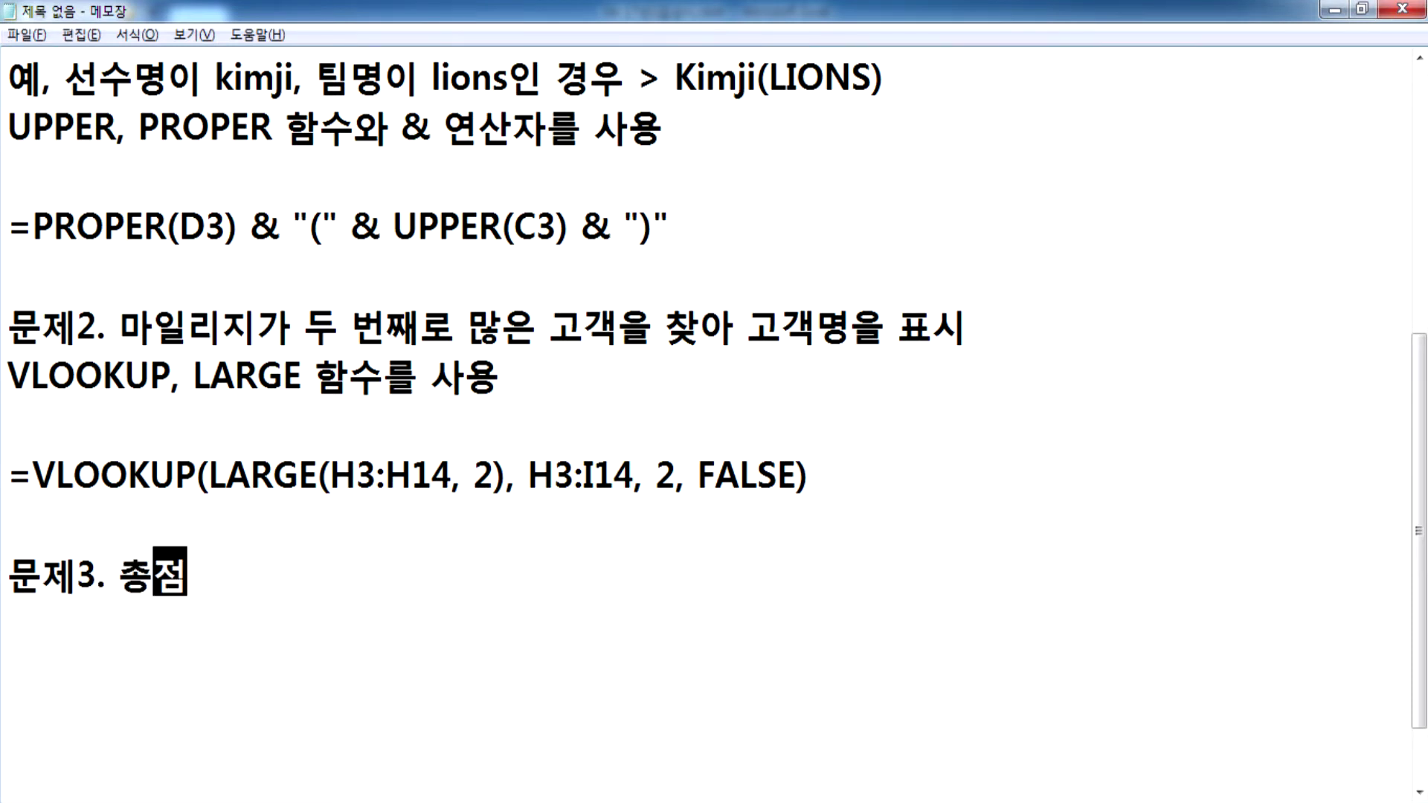
type("에 대한 순위를 ")
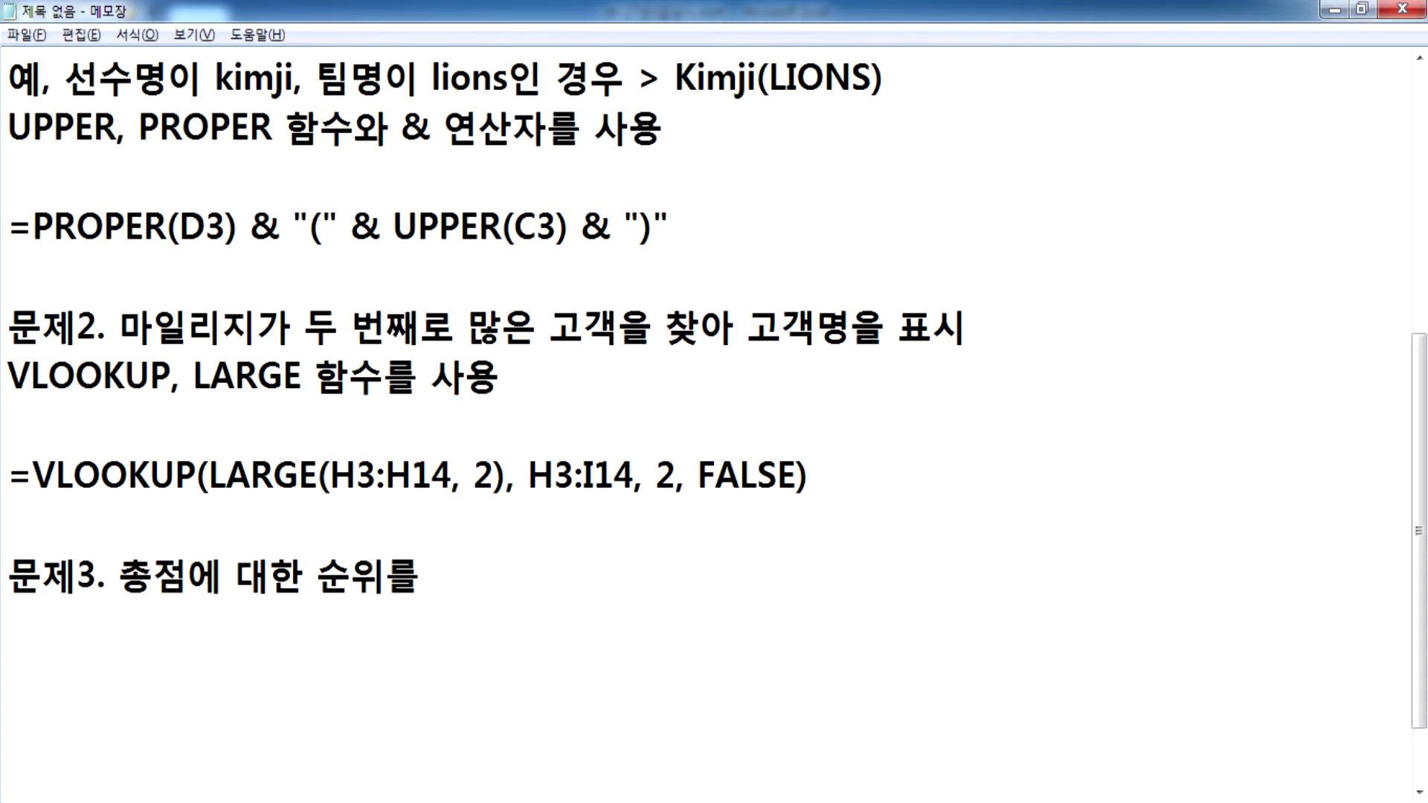
Step: Continue the 문제3 description with the award conditions: 구하여 1위는 "대상", 2위는 "금상", 나머지는
type("구하여 1위")
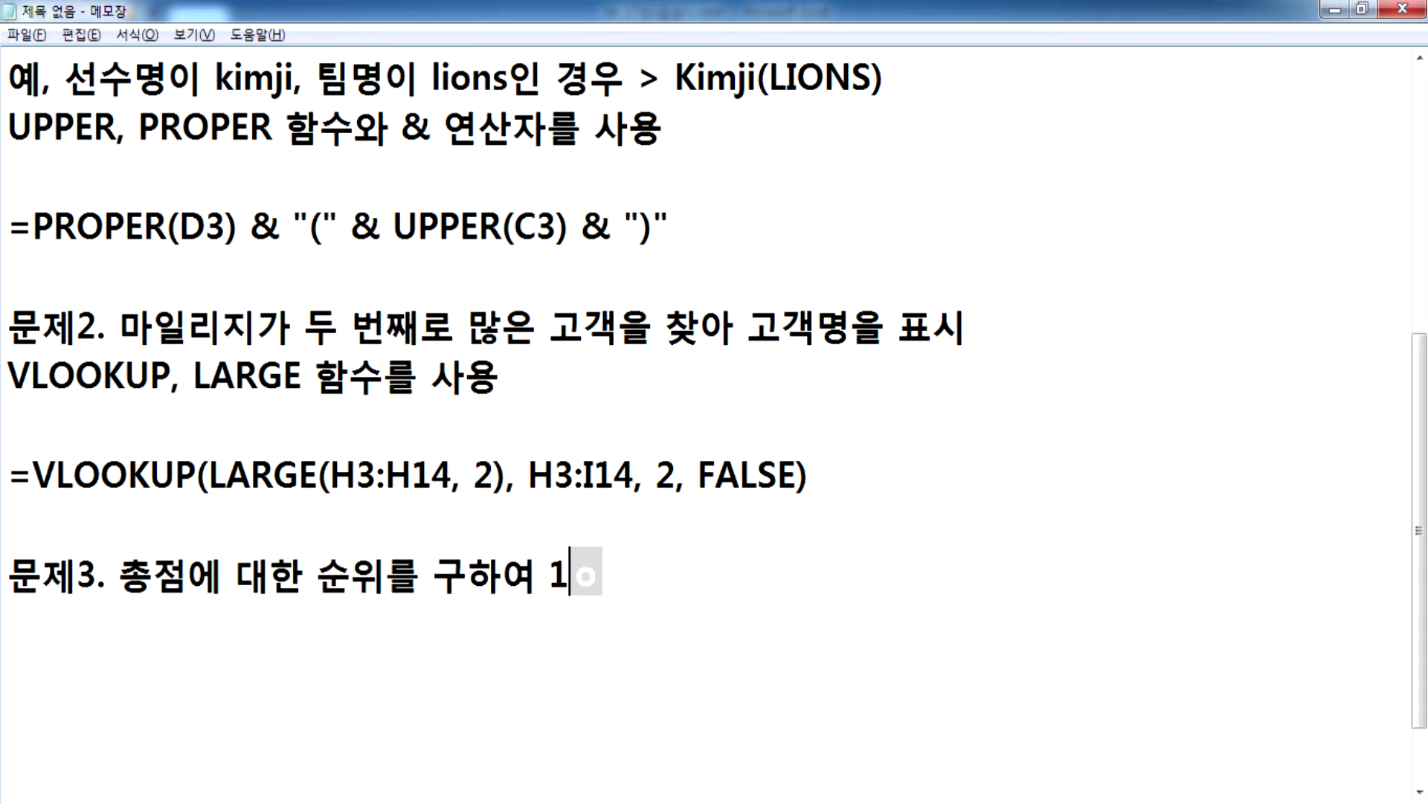
type("는 \"ㄷ")
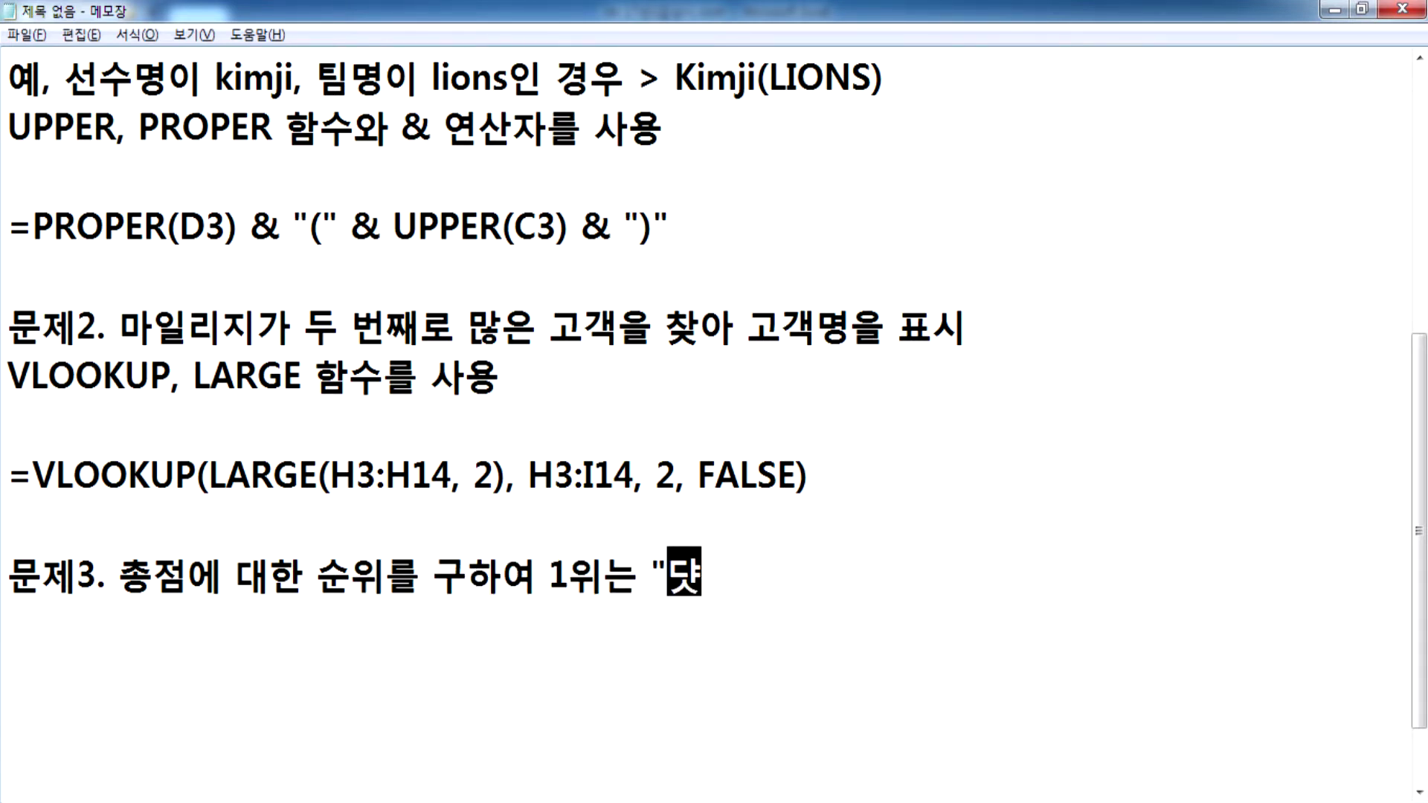
type("ㅐ상\", 2")
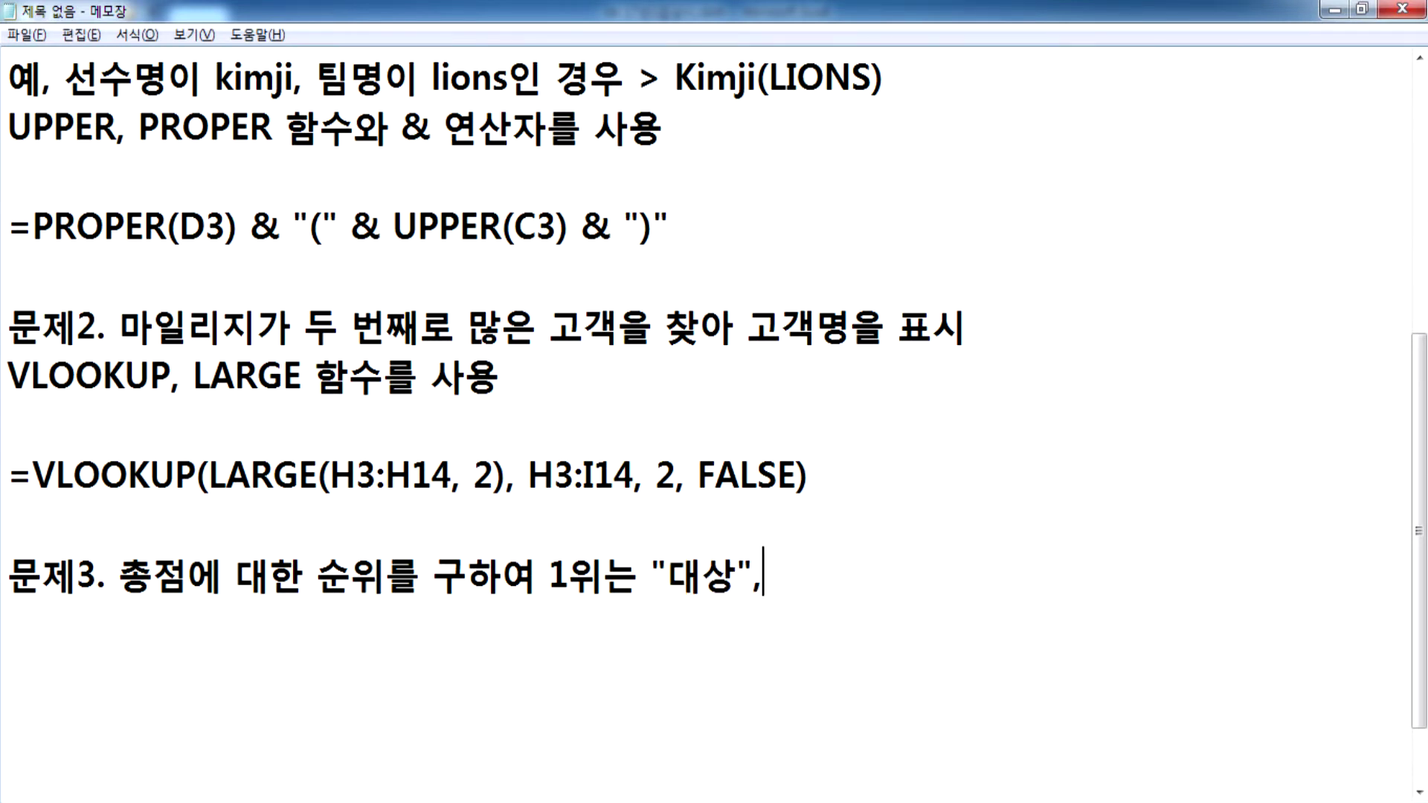
type("위는 \"금")
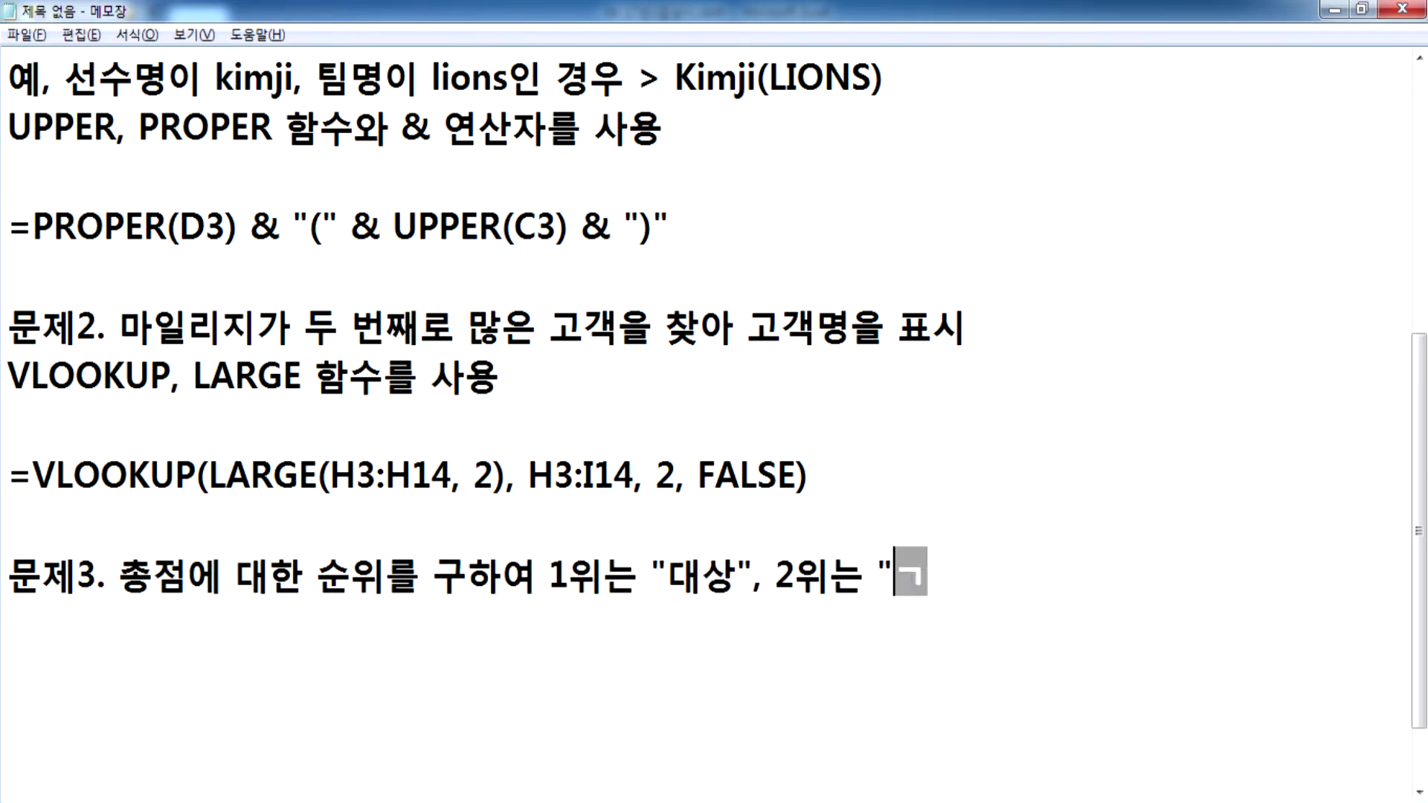
type("상")
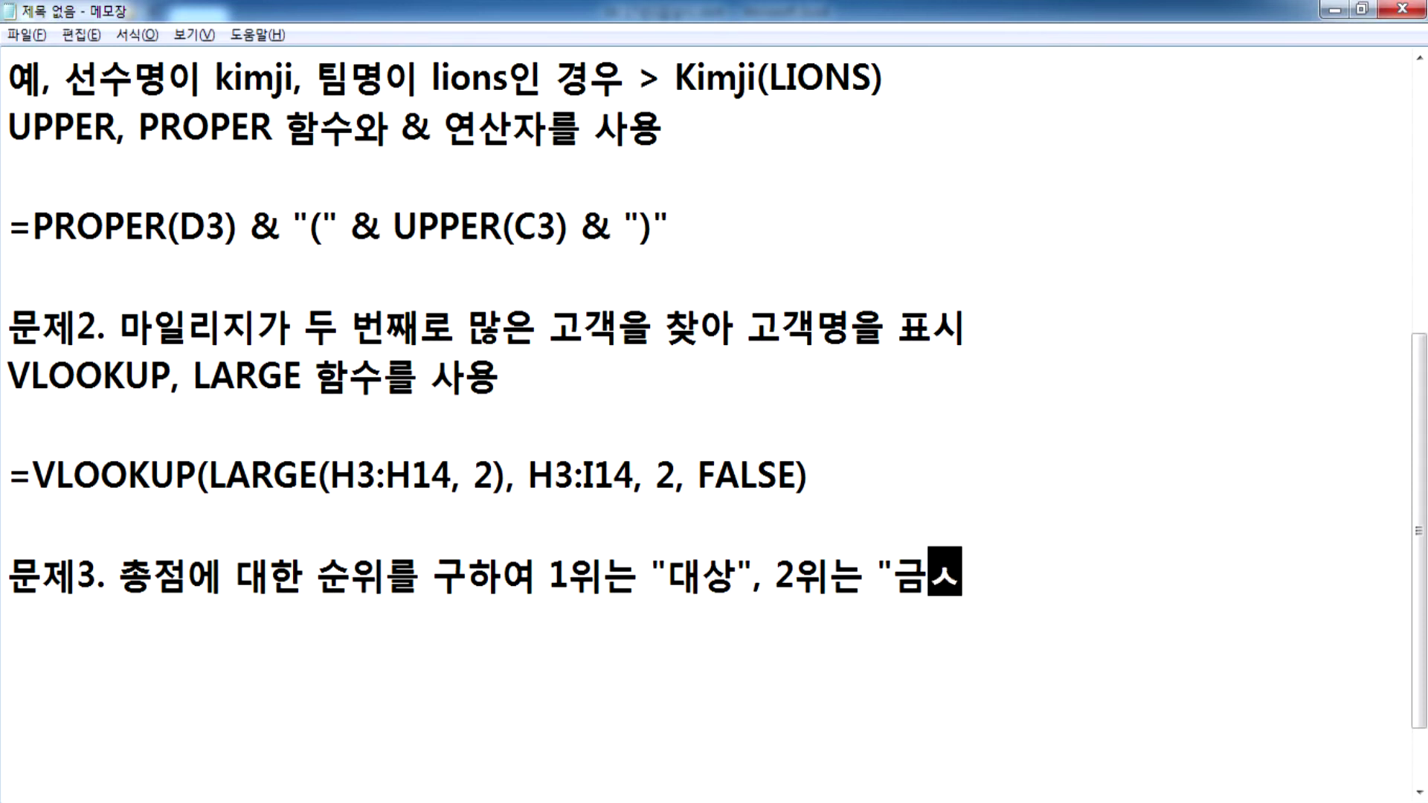
type("\", 나머지는")
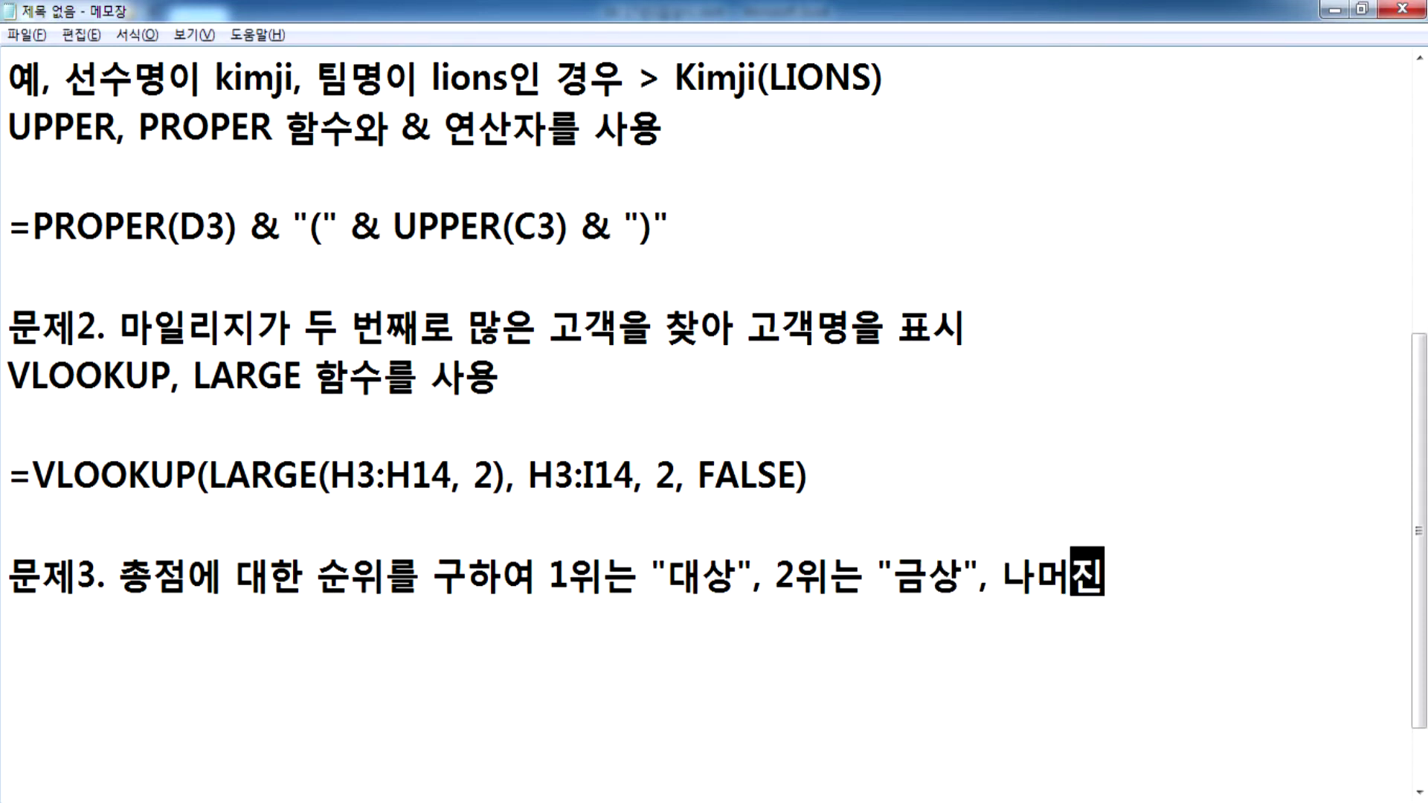
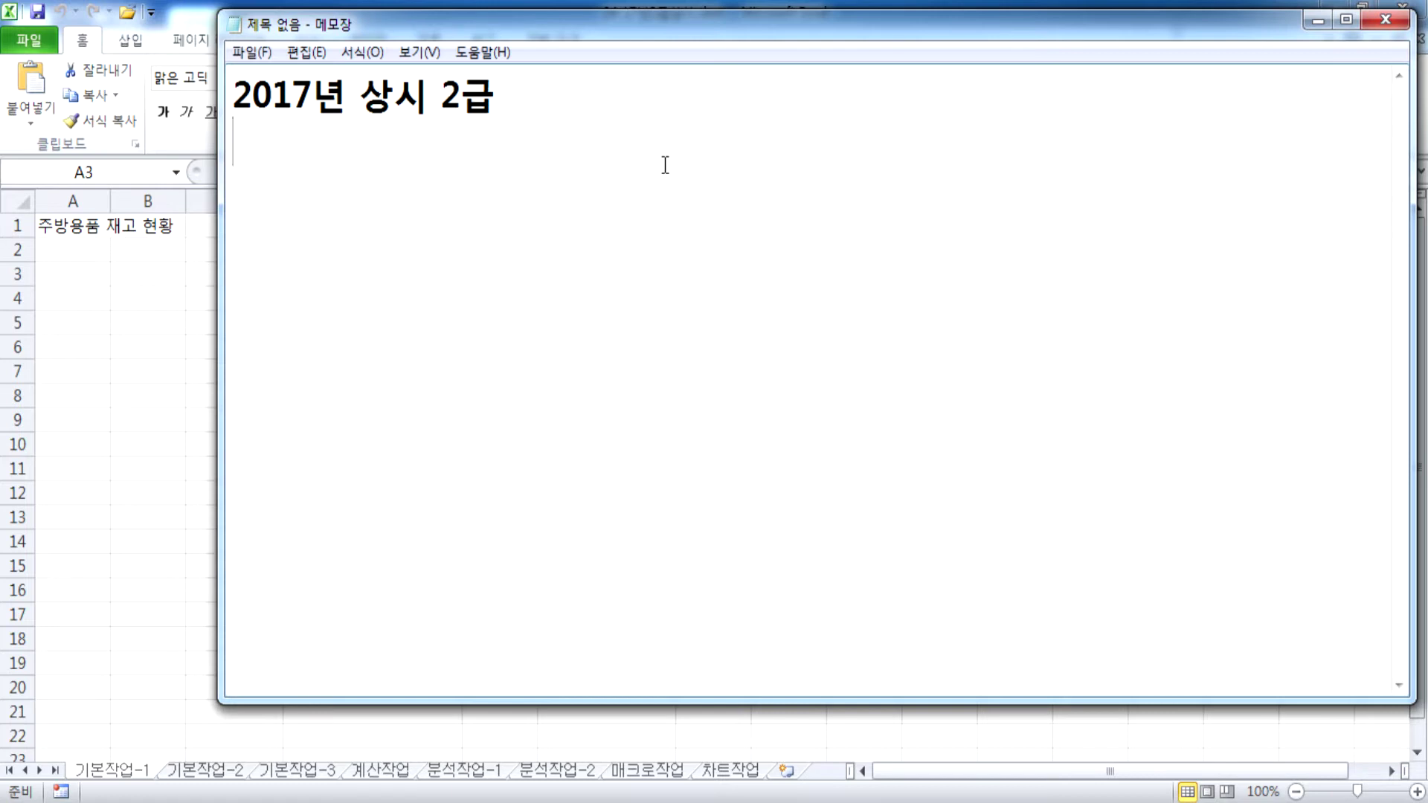
Step: Switch to Excel and, on the 기본작업-2 sheet, merge and center the title across A1:G1
key("alt+Tab")
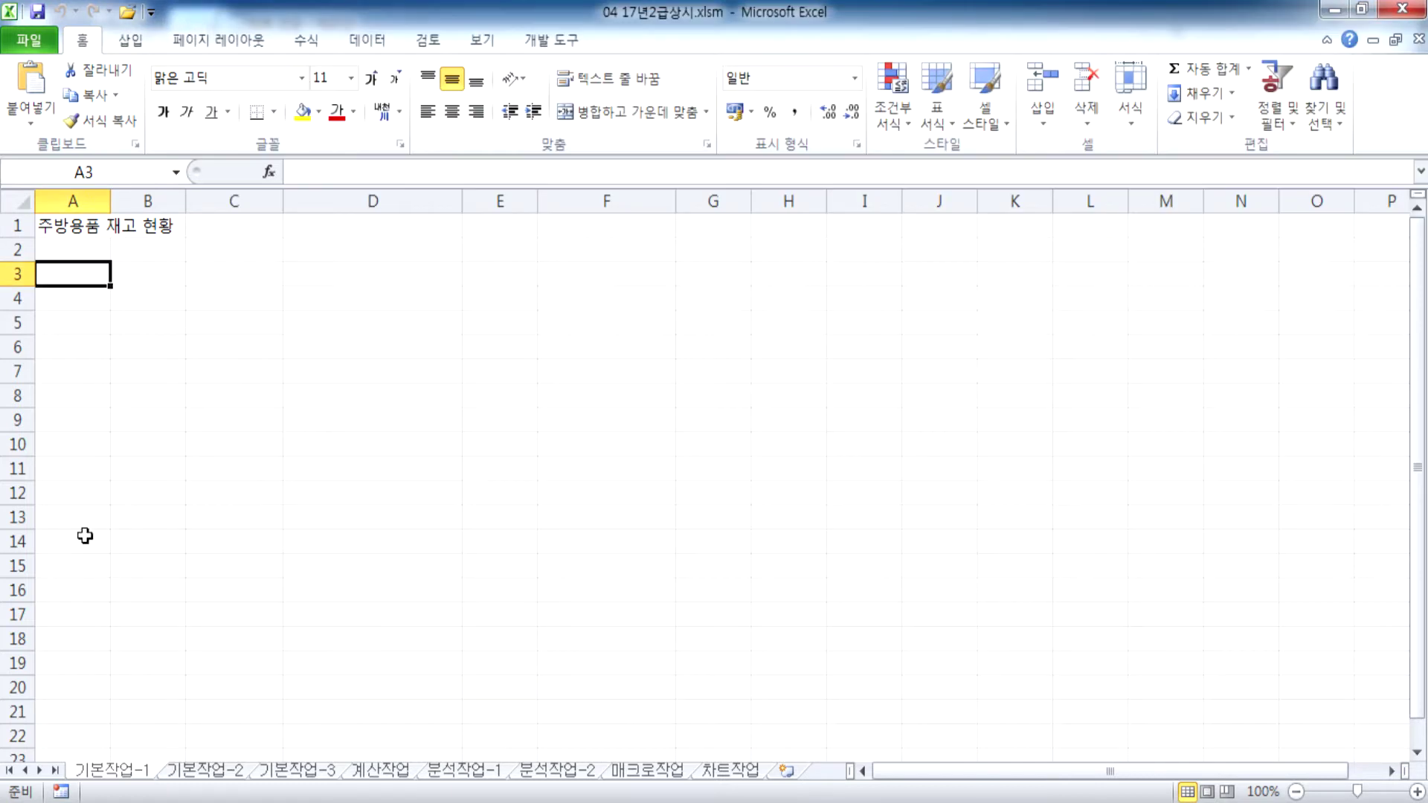
left_click(214, 774)
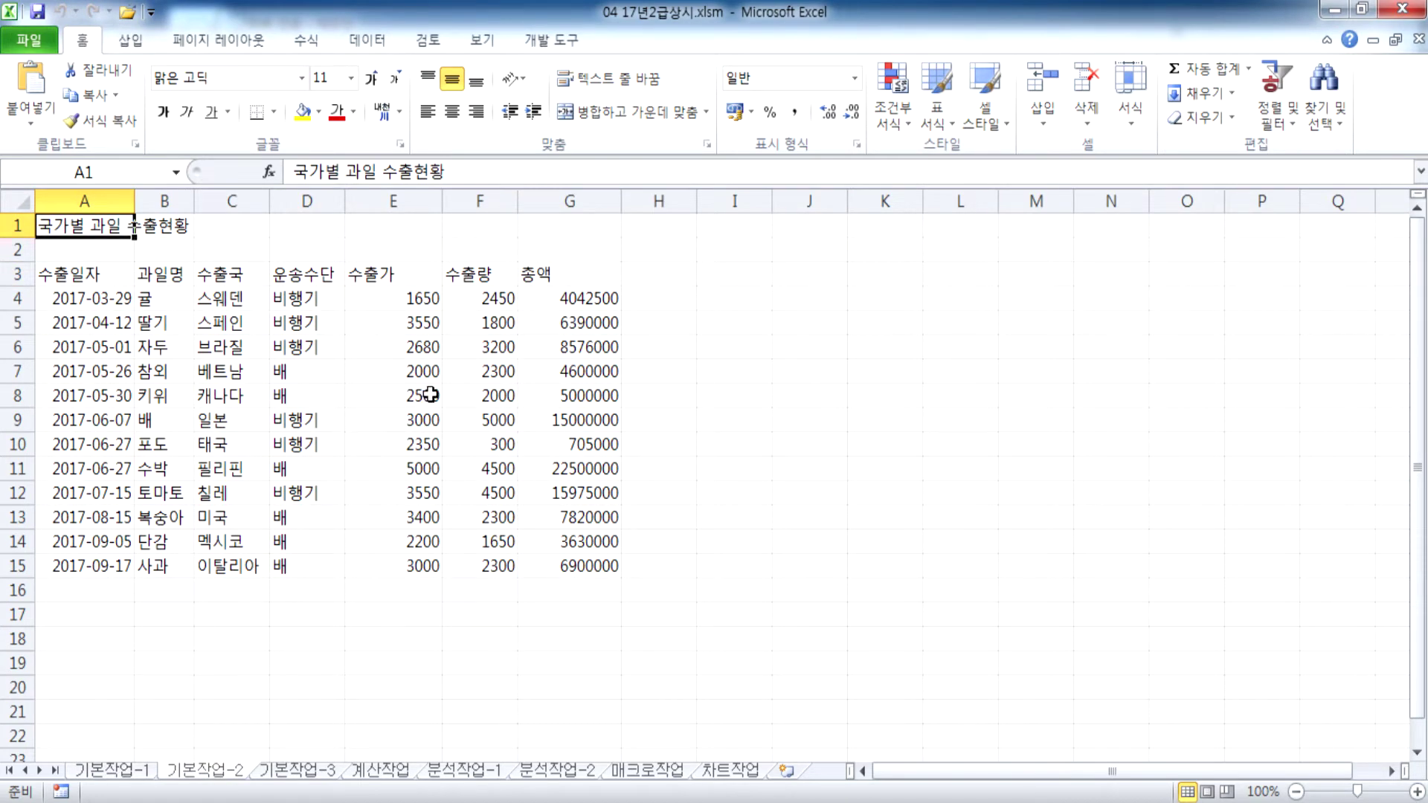
left_click_drag(101, 228, 534, 226)
left_click(588, 111)
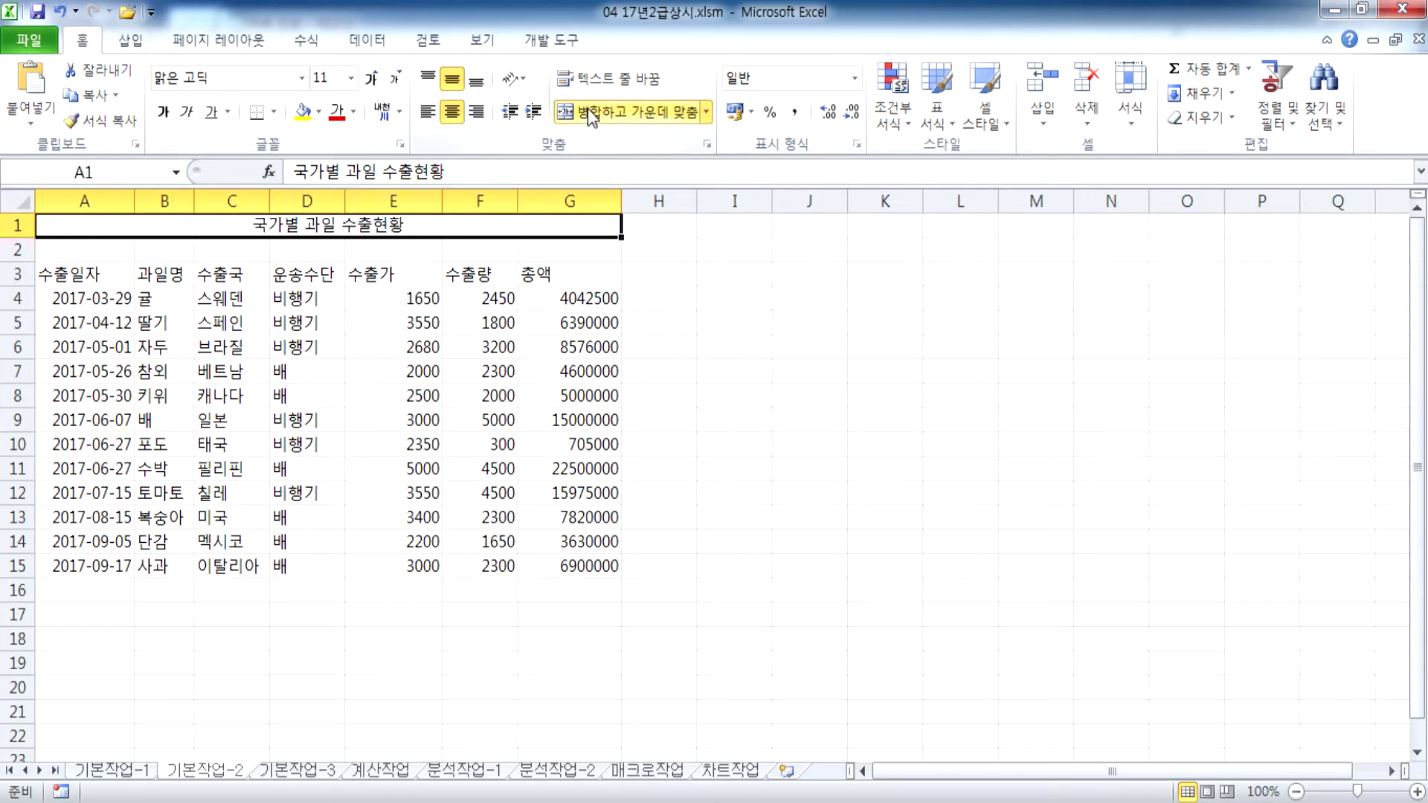
Step: Format the merged title 국가별 과일 수출현황 as 20 pt, bold, with the standard blue font color
left_click(372, 78)
left_click(372, 78)
left_click(372, 78)
left_click(372, 78)
left_click(372, 78)
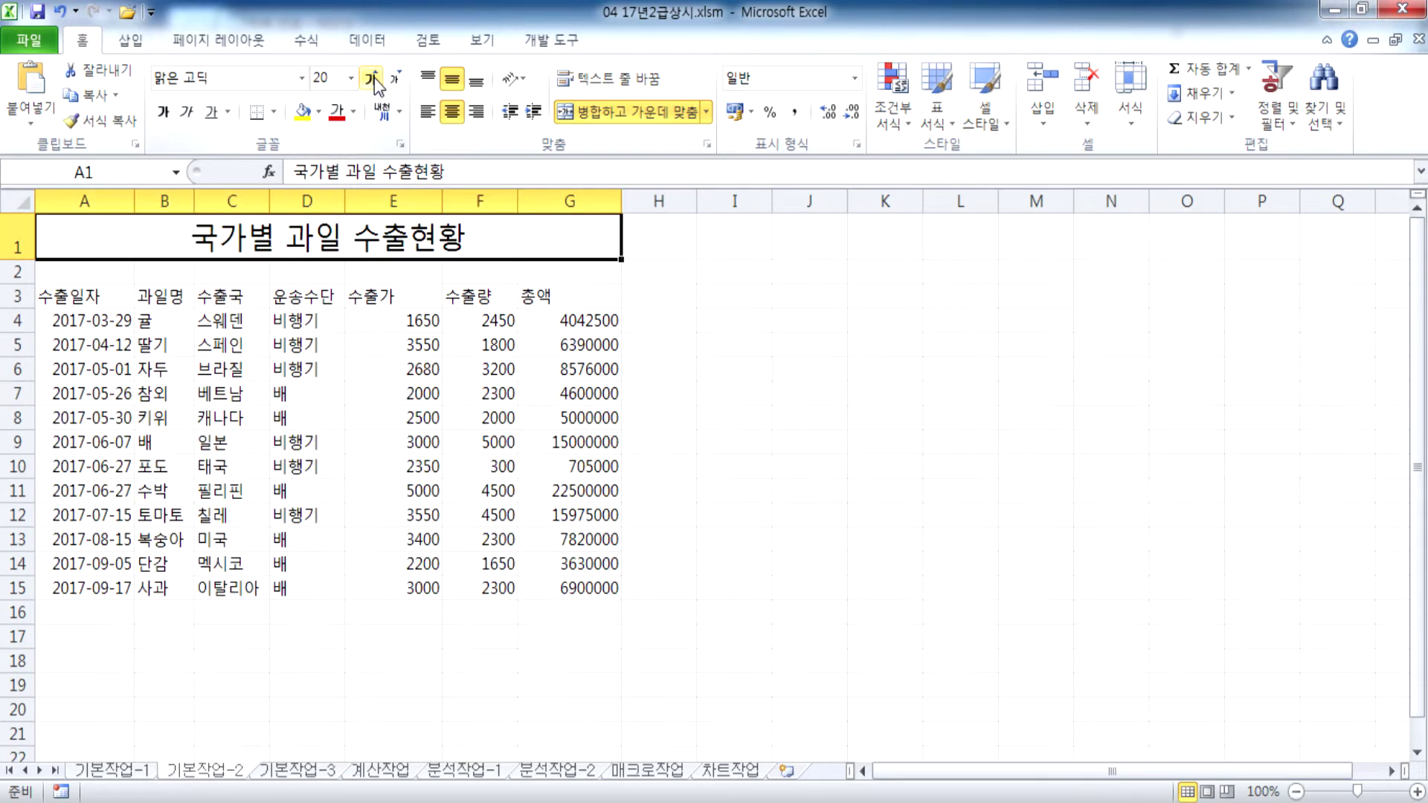
left_click(163, 113)
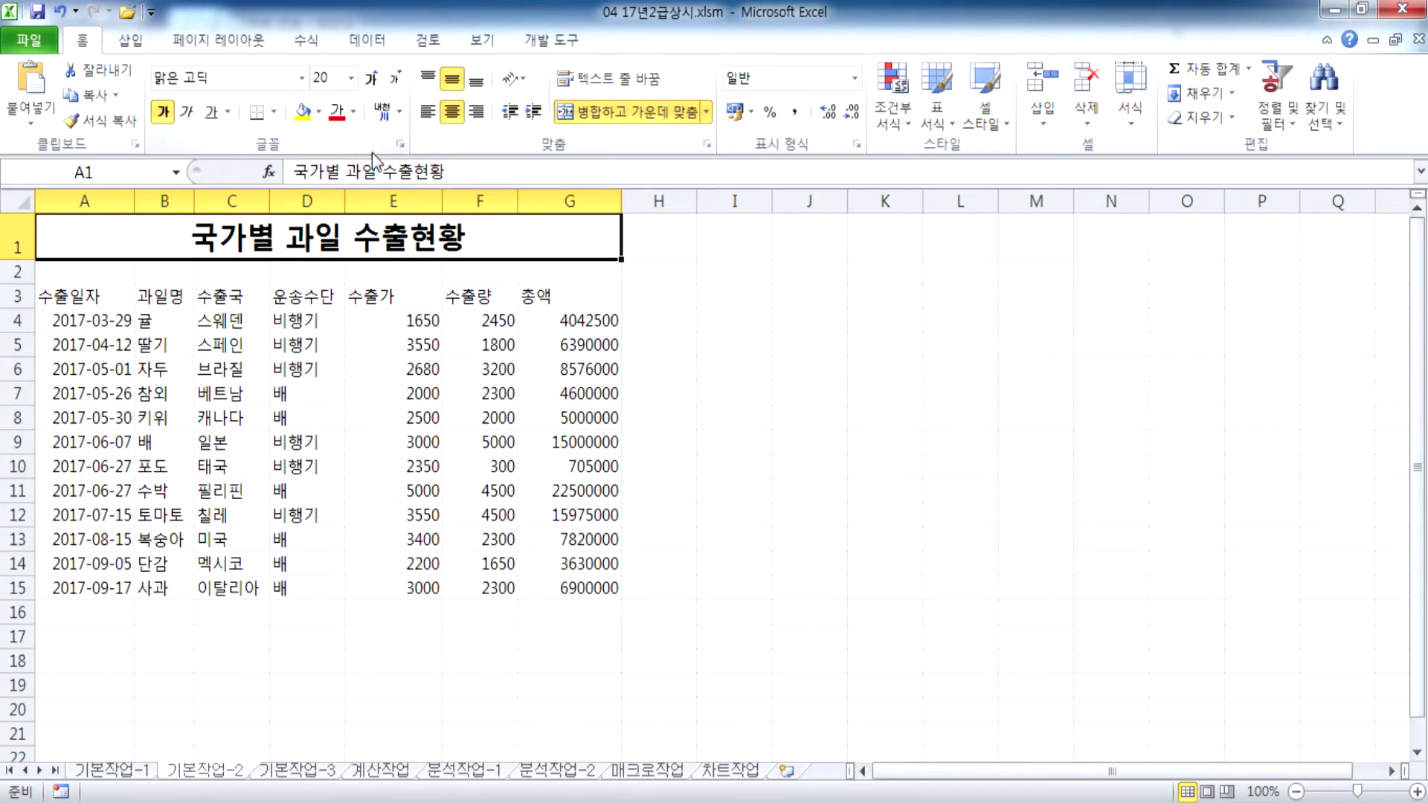
left_click(354, 113)
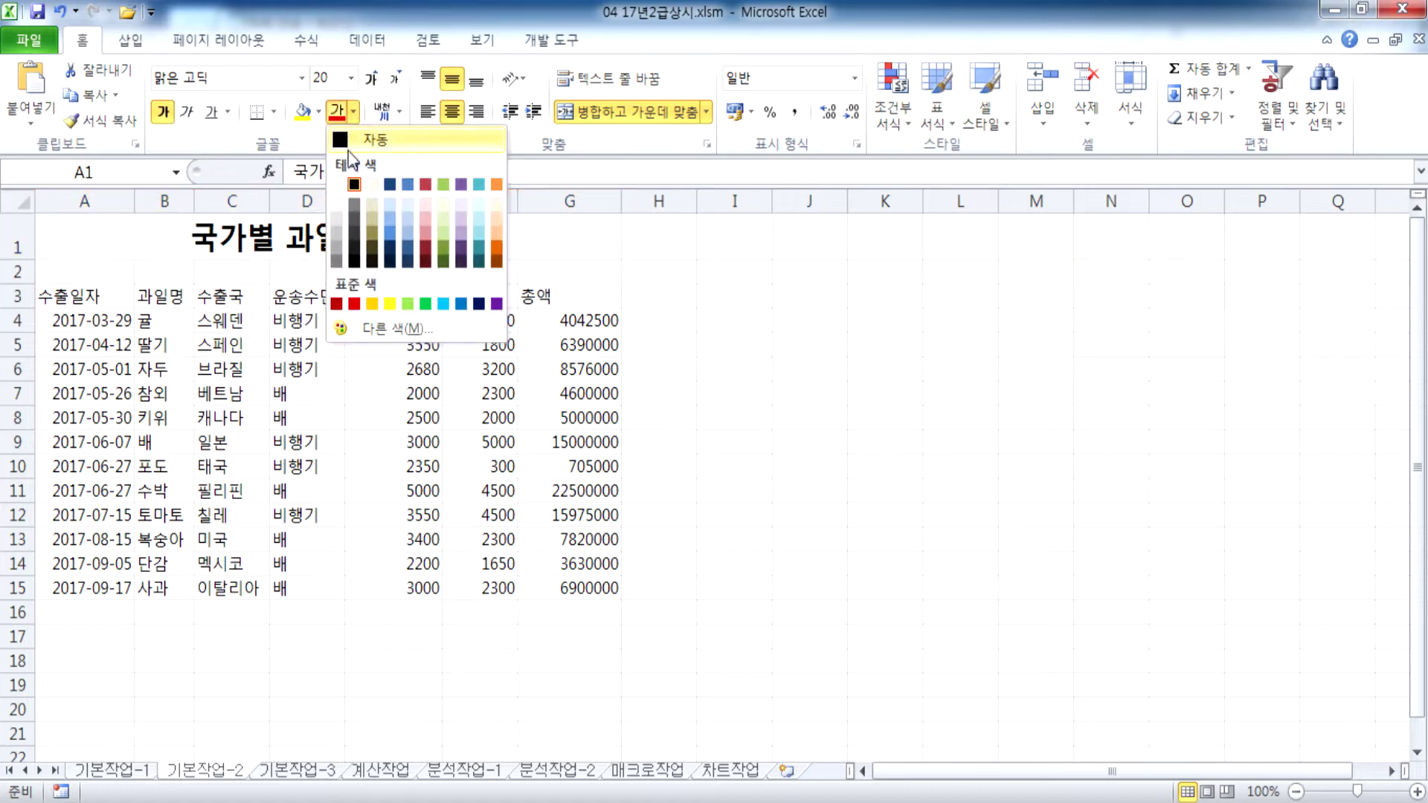
left_click(462, 304)
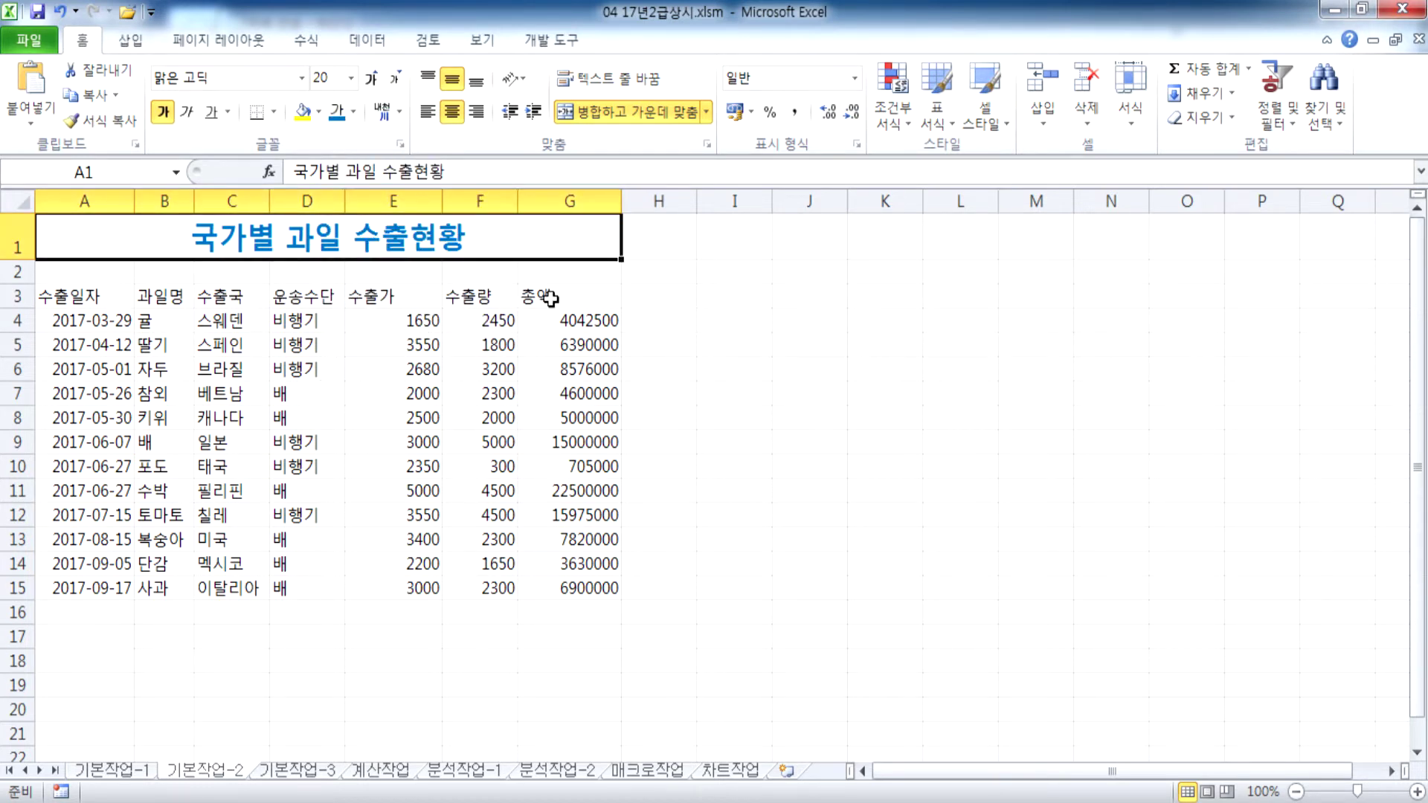
Step: Convert the G3 header 총액 to the Hanja 總額 and apply the comma style to the 수출량 values in F4:F15
double_click(552, 297)
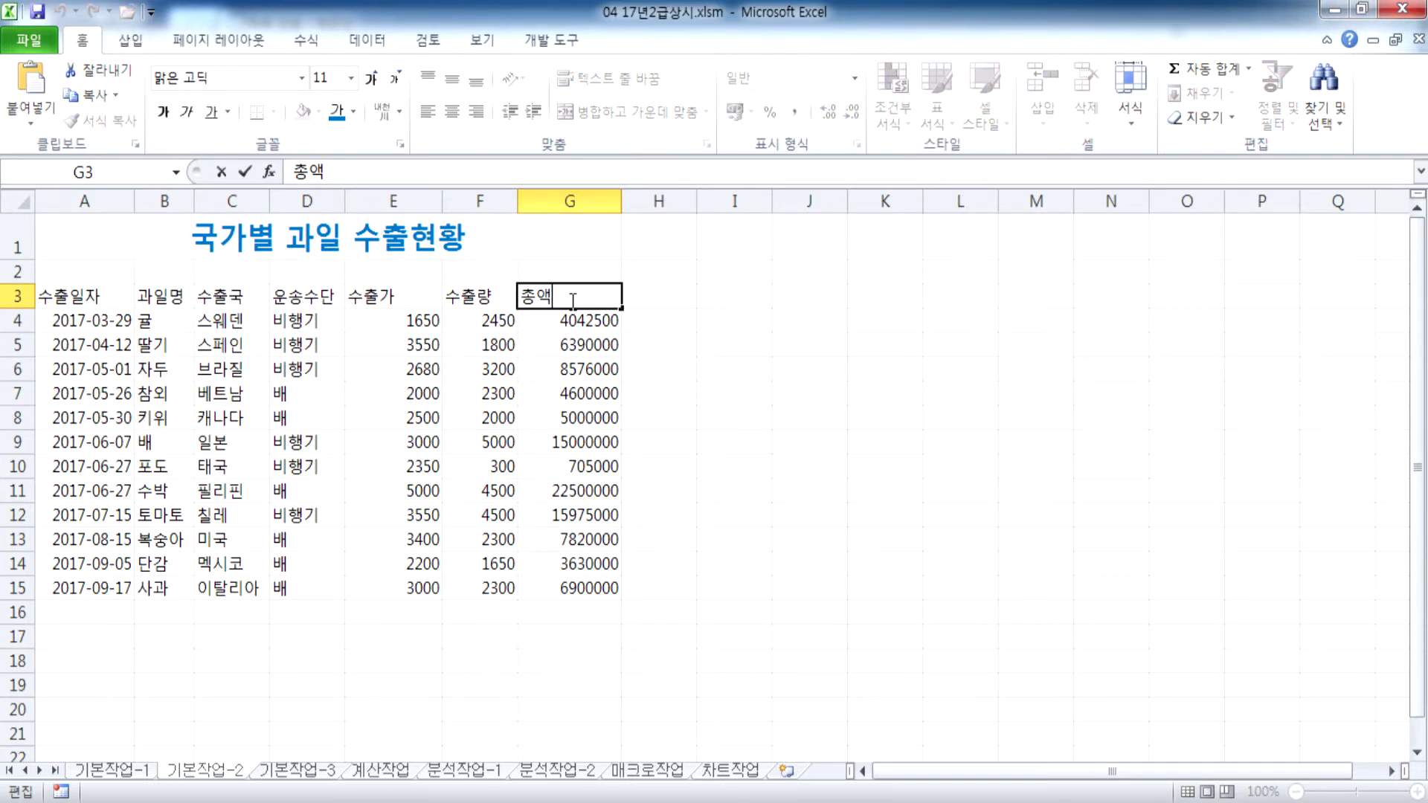
key("Hangul_Hanja")
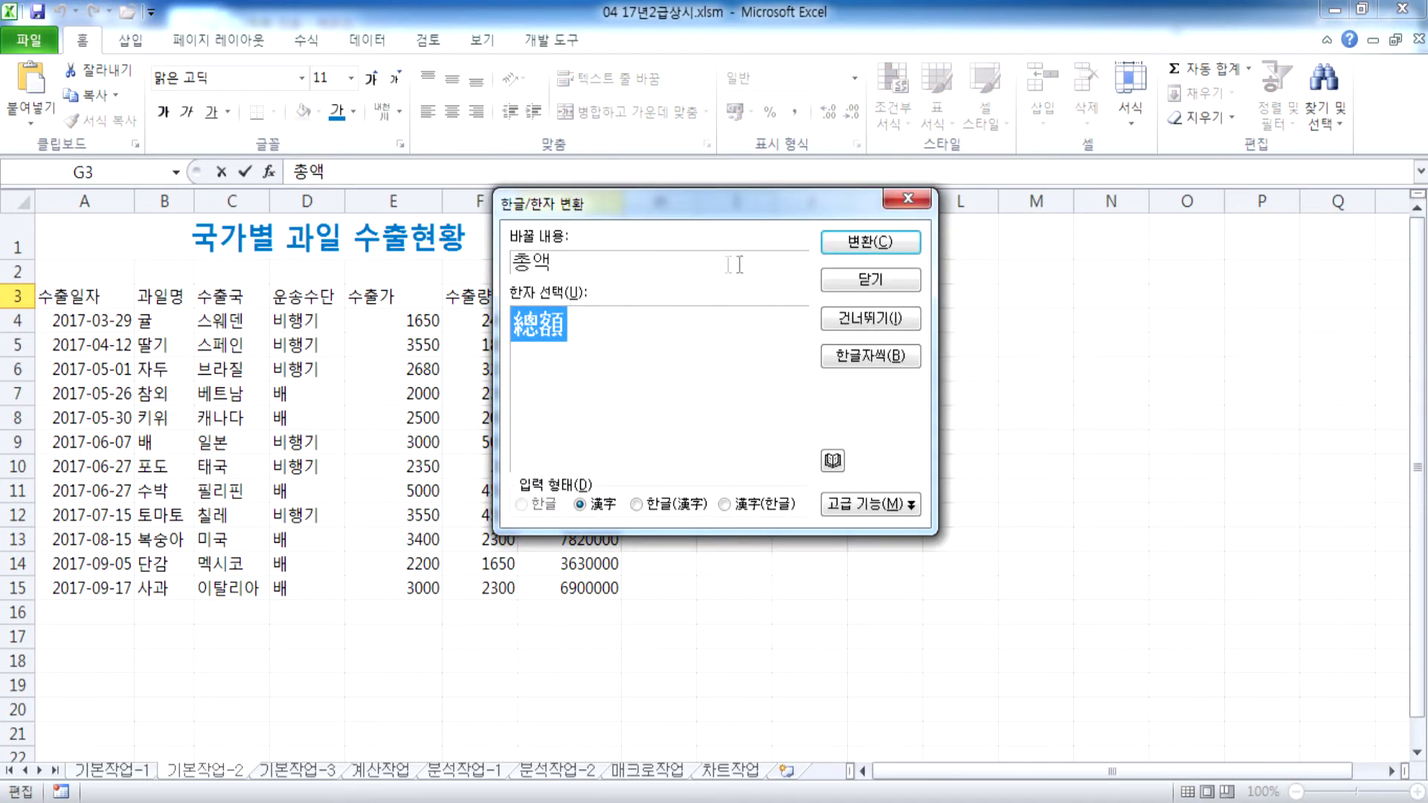
left_click(891, 244)
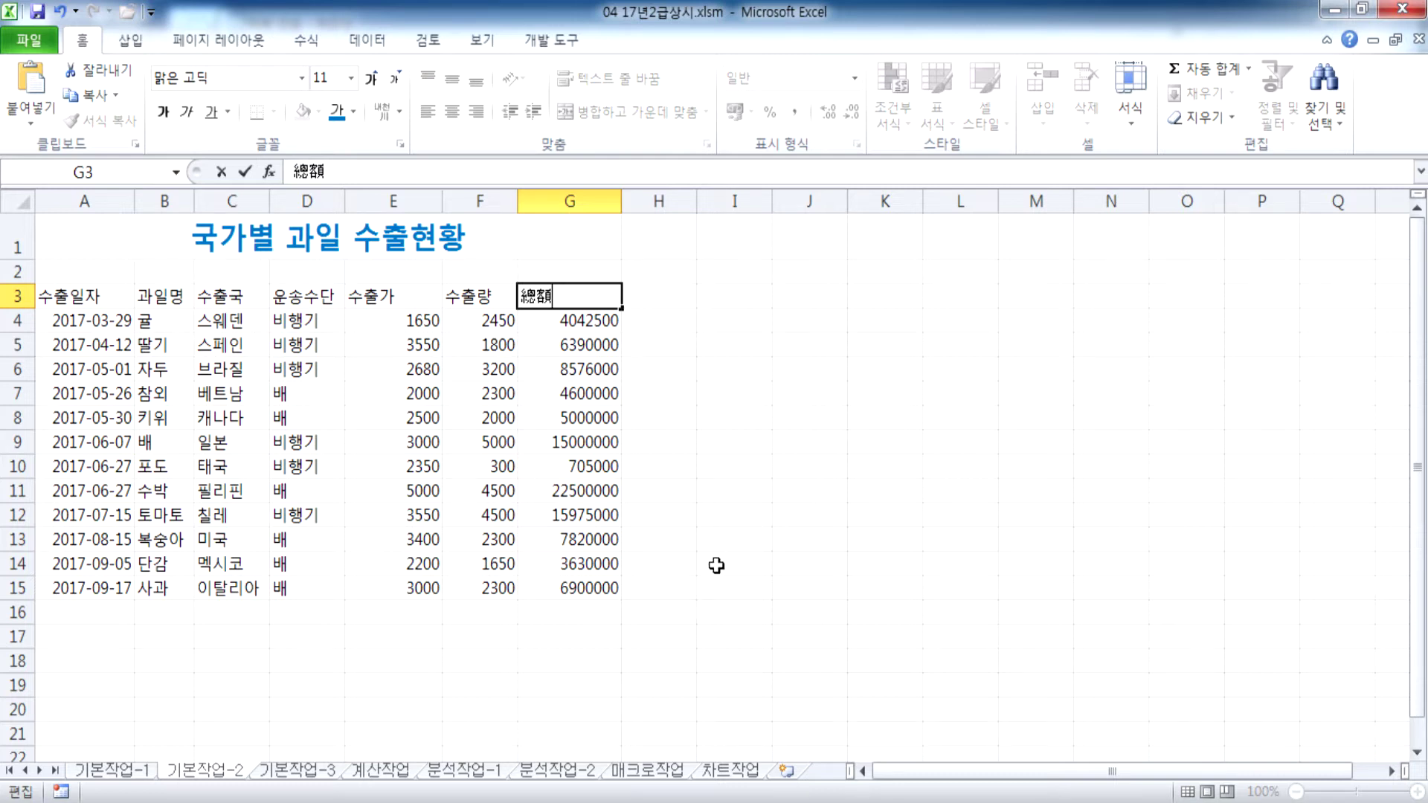
left_click_drag(480, 320, 491, 590)
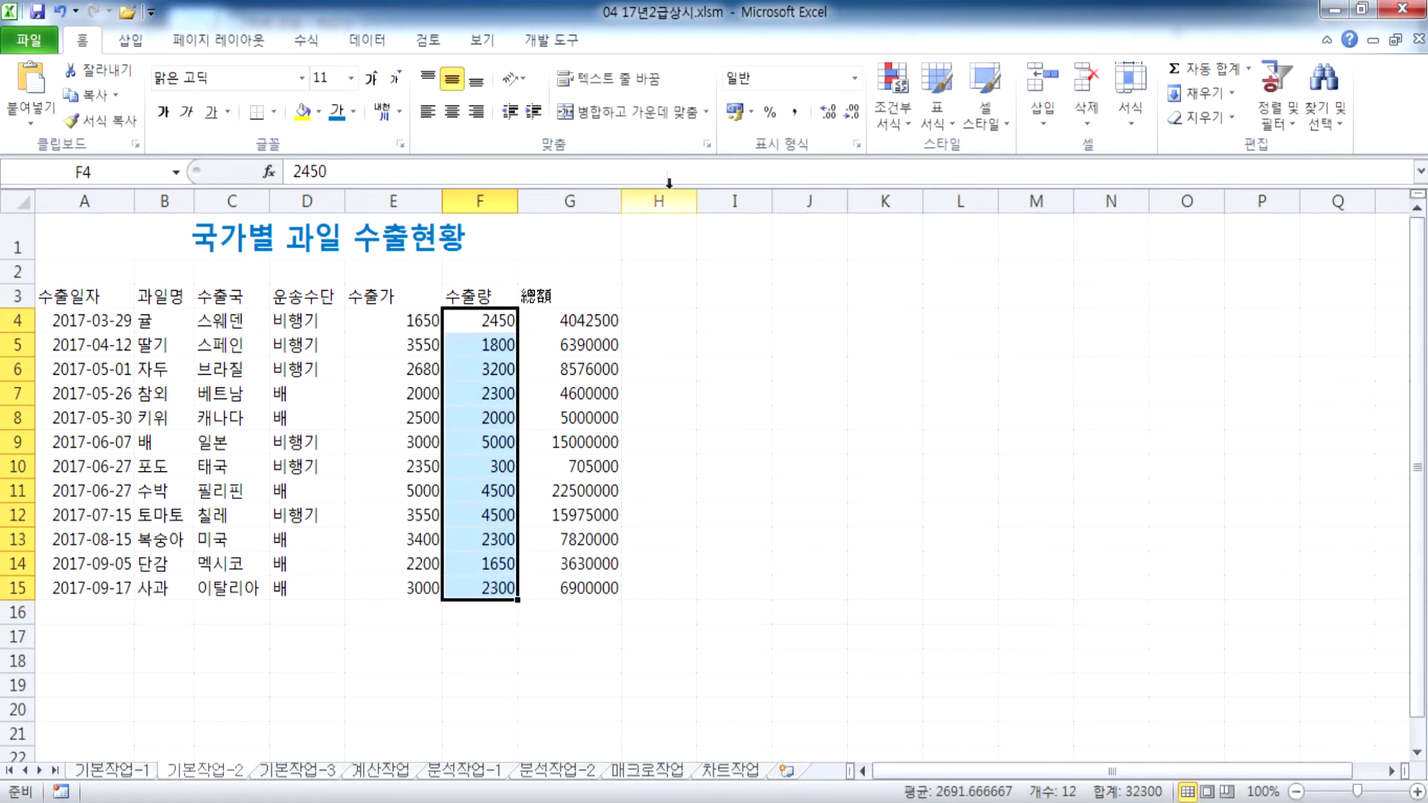
left_click(797, 112)
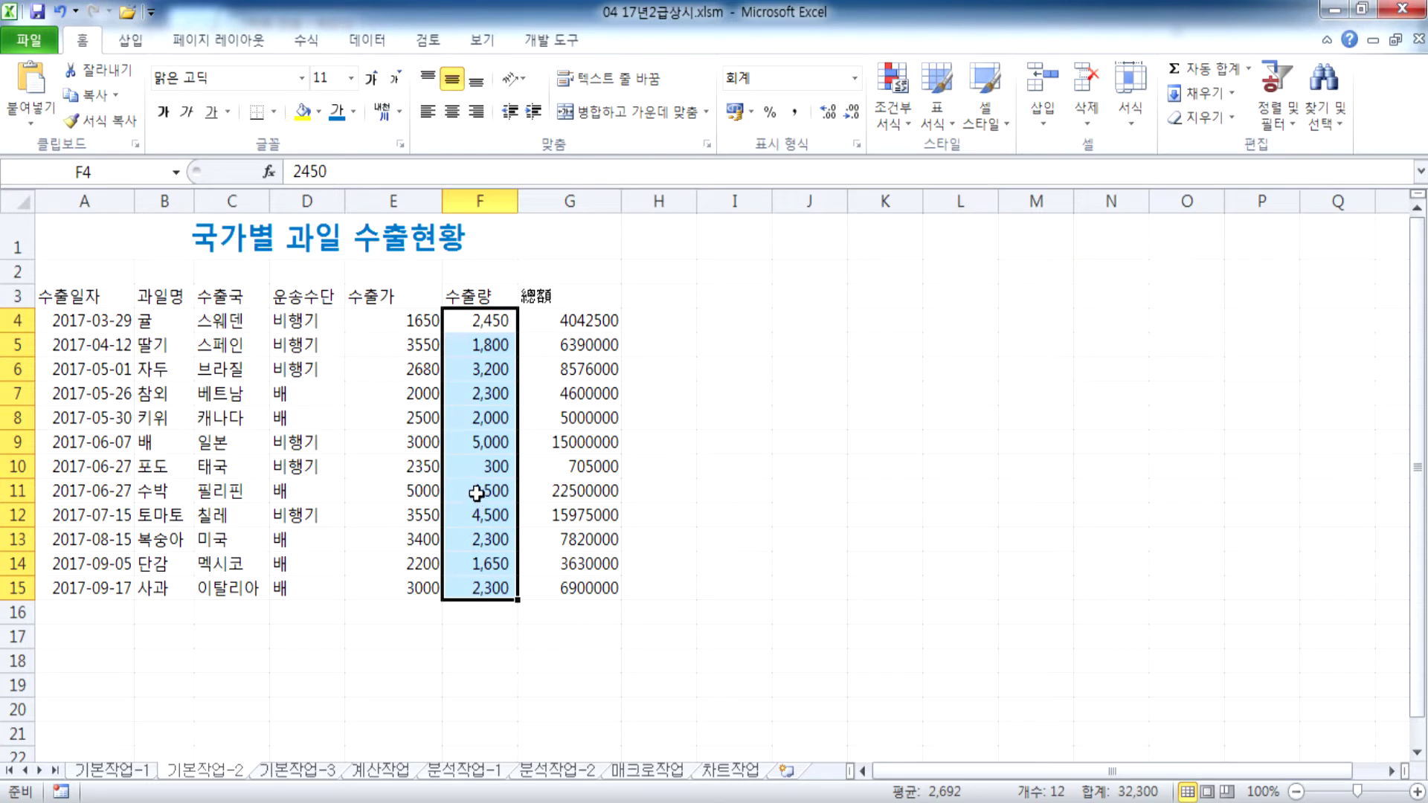
Step: Apply the custom number format #,##0원 to the 수출가 values in E4:E15 and the total values in G4:G15
left_click_drag(392, 321, 406, 583)
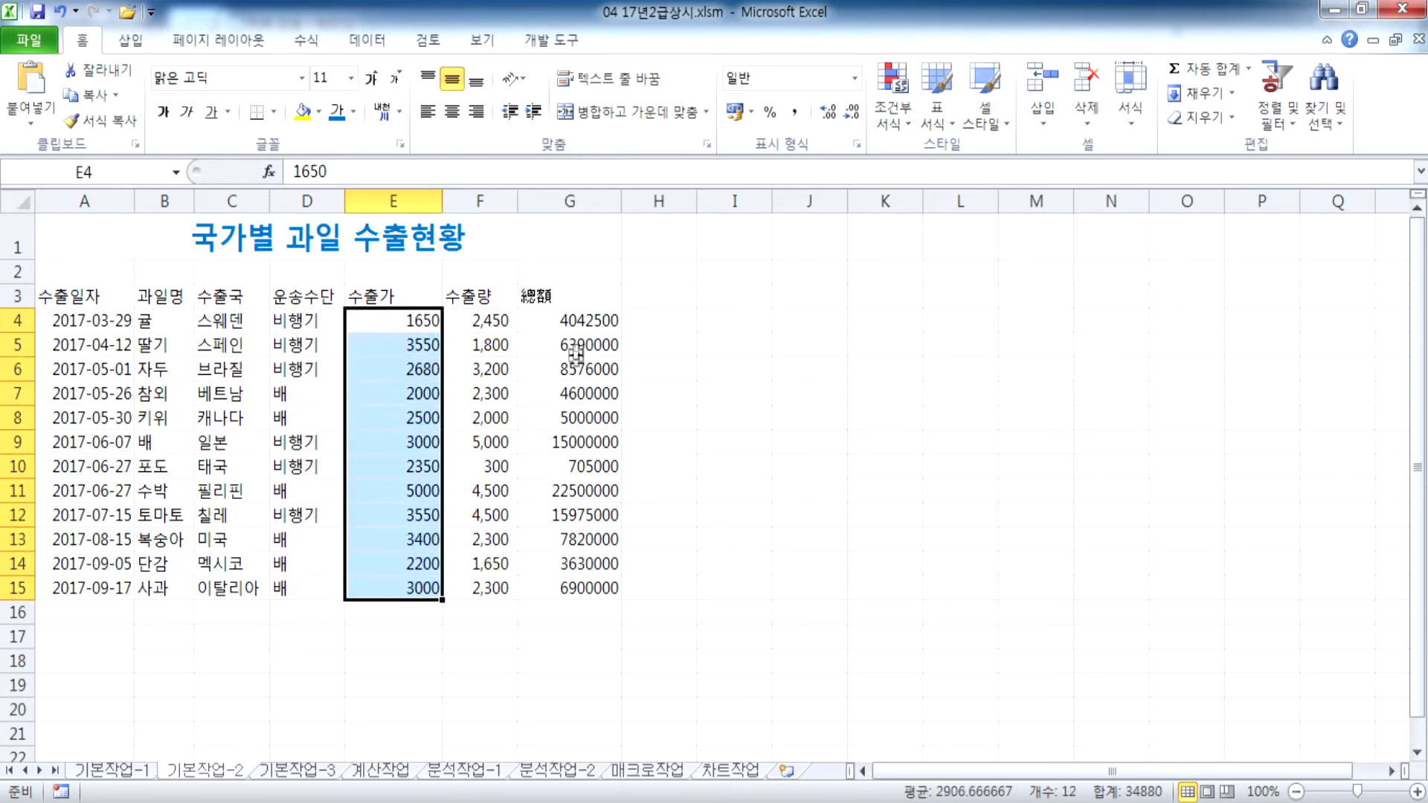
left_click_drag(576, 321, 558, 590)
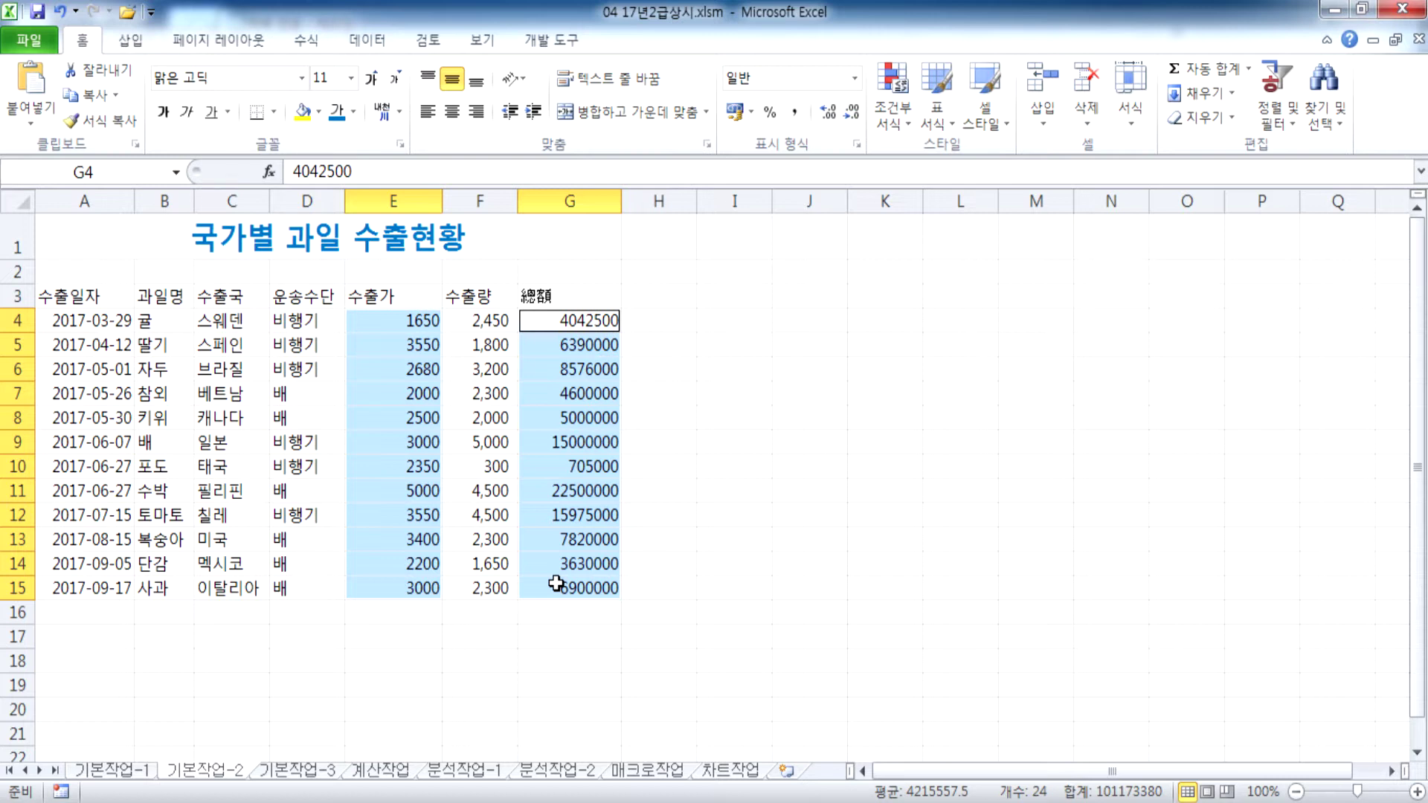
key("ctrl+1")
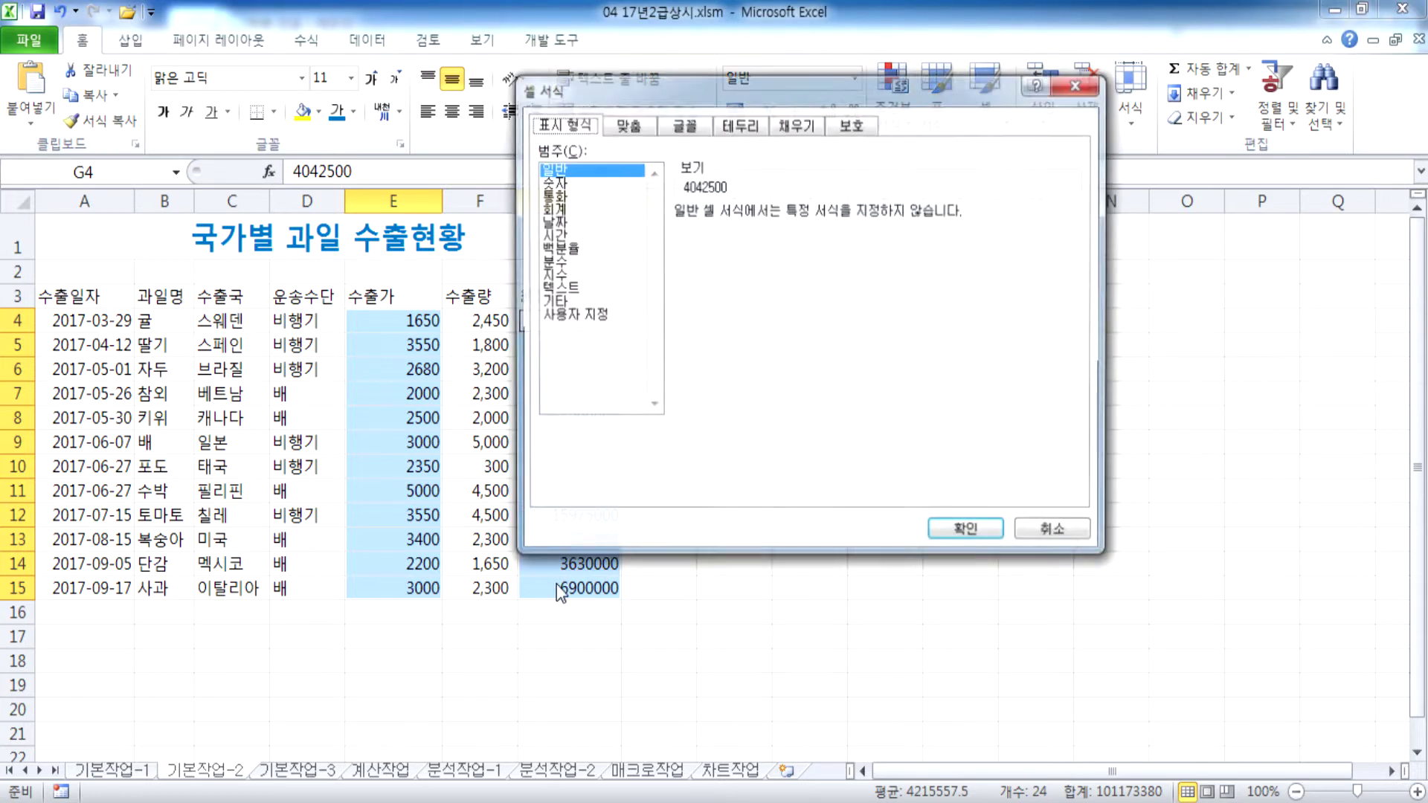
left_click(580, 316)
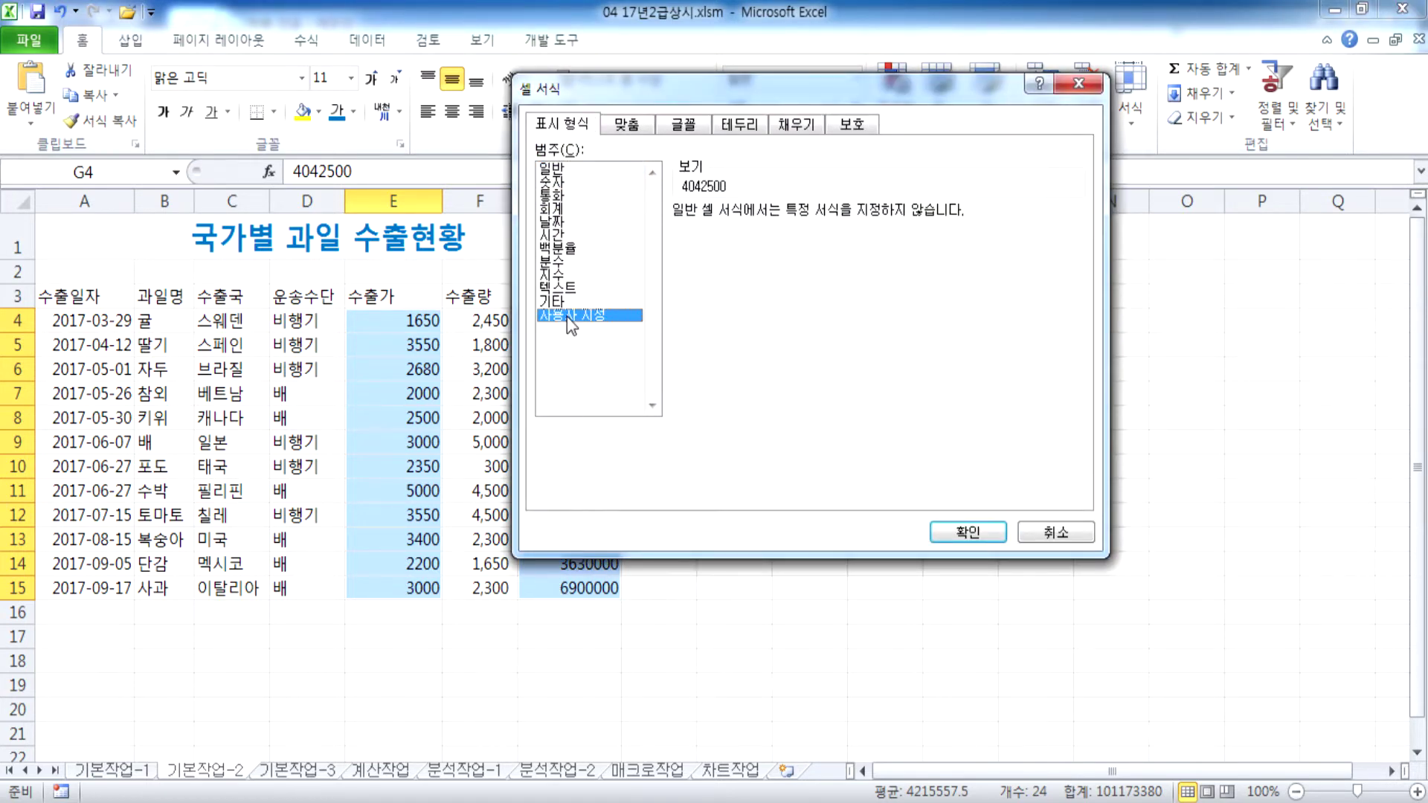
left_click(692, 289)
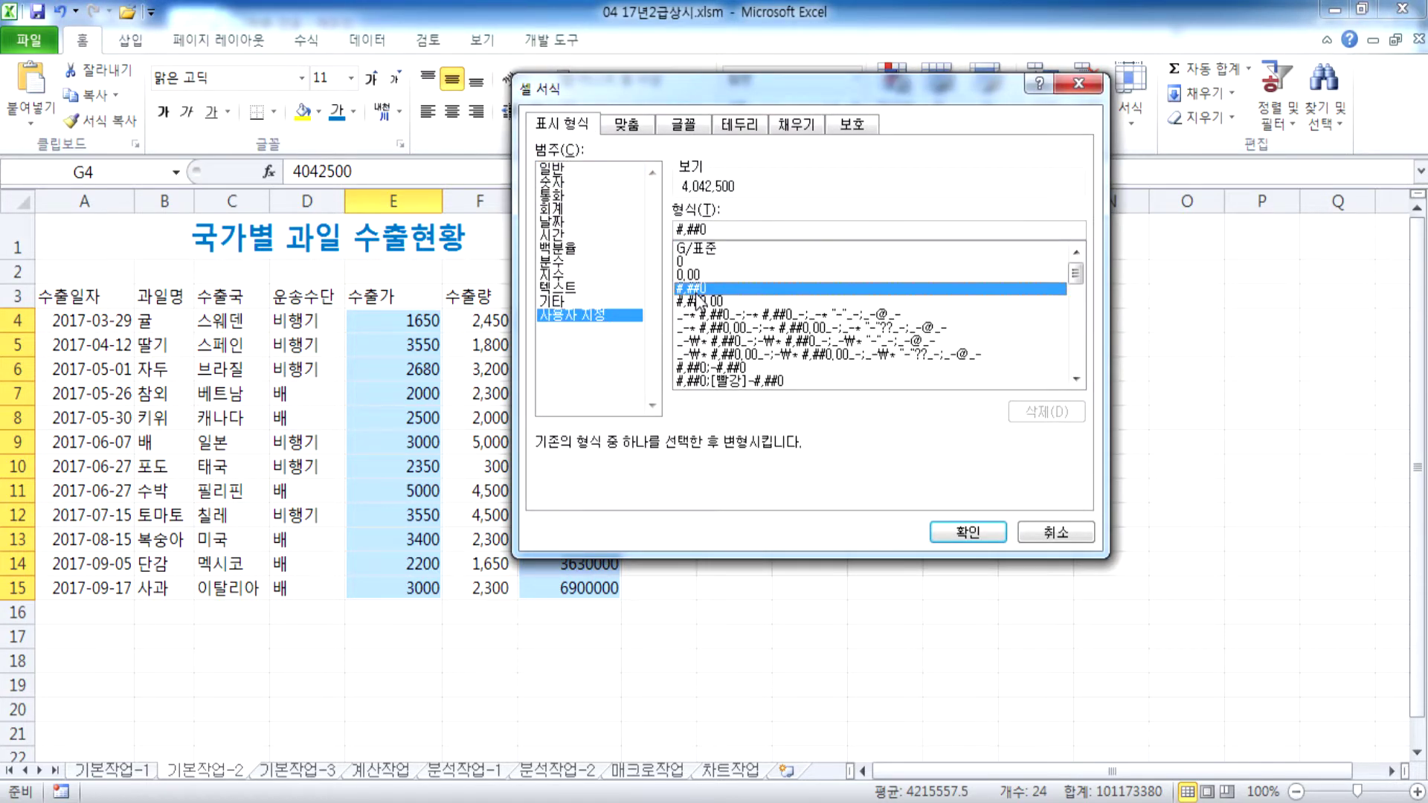
left_click(854, 230)
type("dnj")
key("BackSpace")
key("BackSpace")
key("BackSpace")
key("Hangul")
type("원")
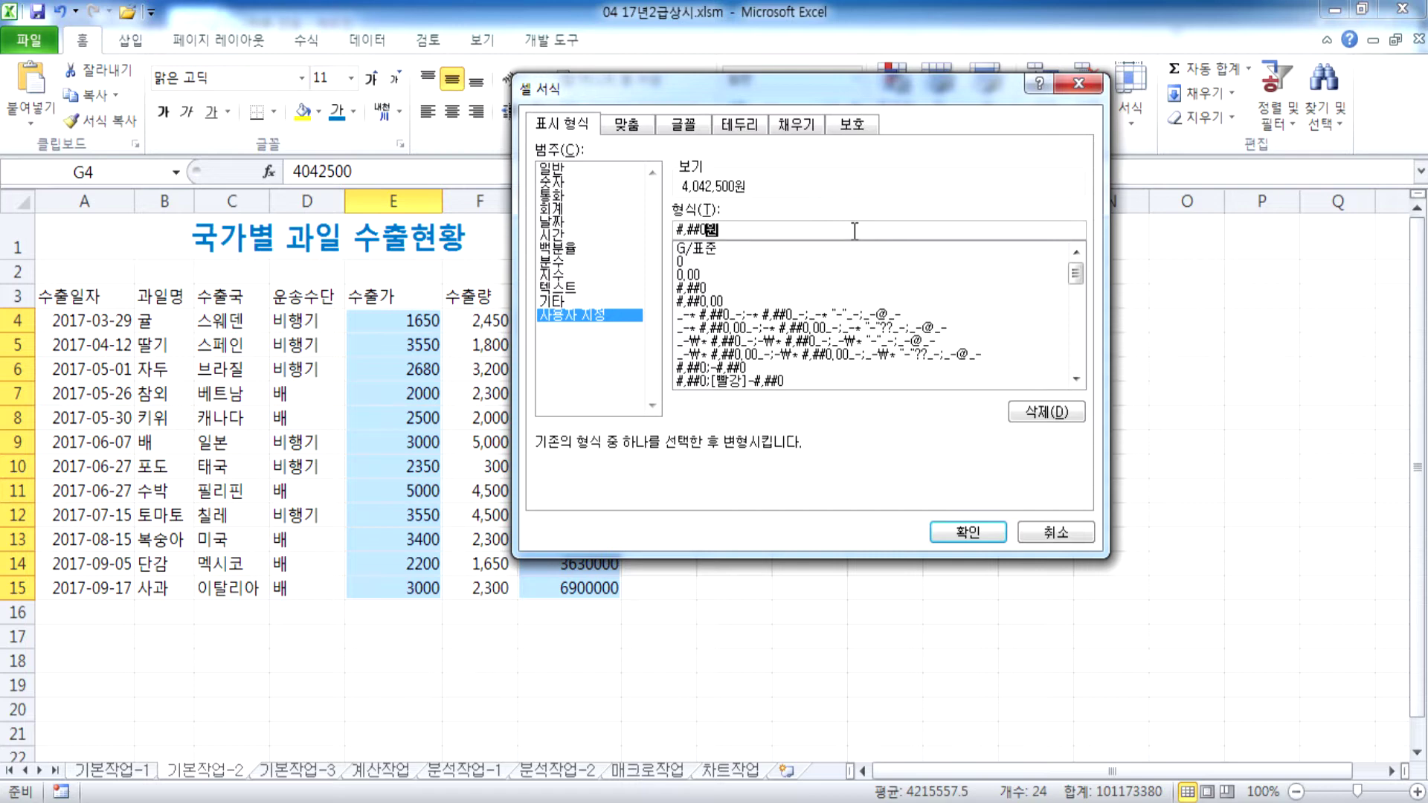
key("Return")
key("Return")
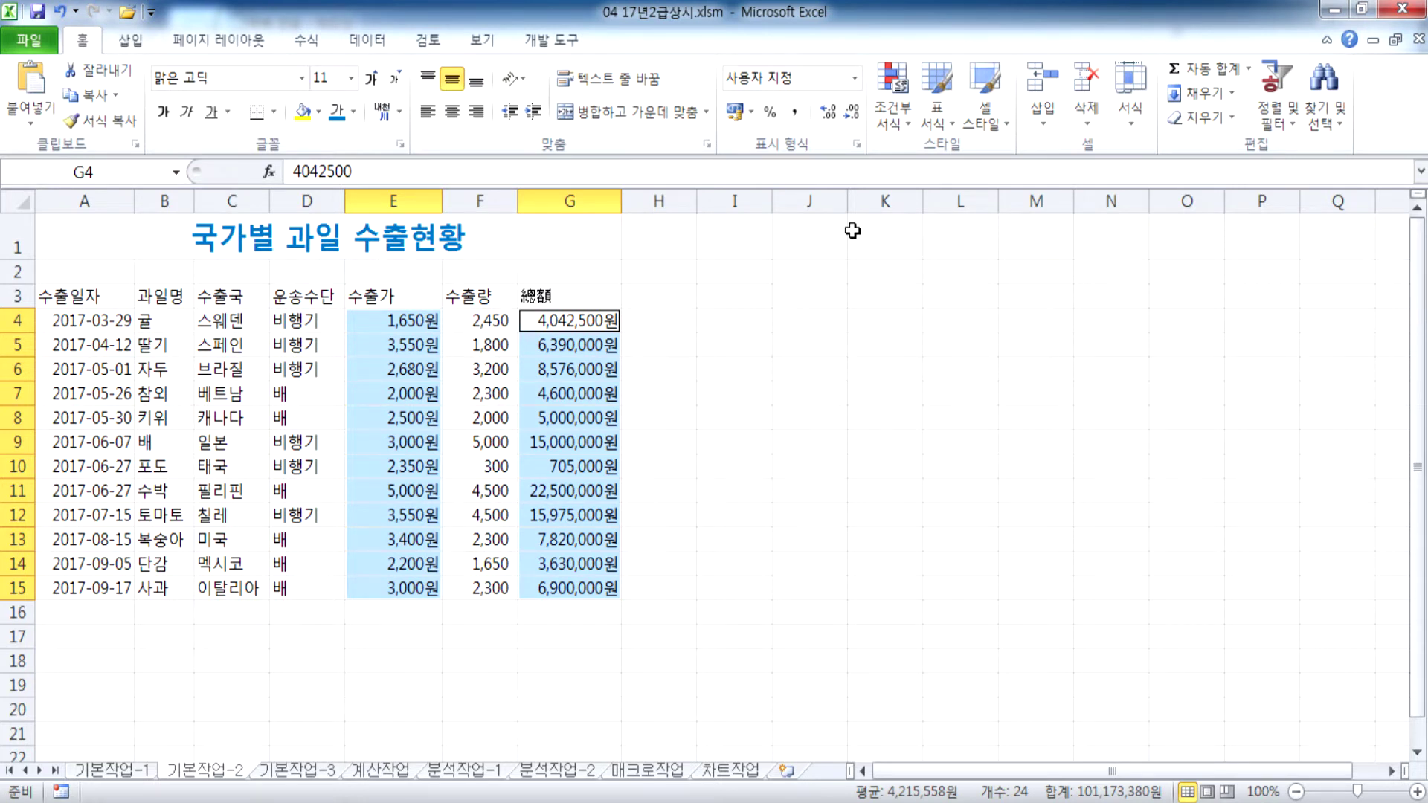
left_click_drag(78, 298, 558, 584)
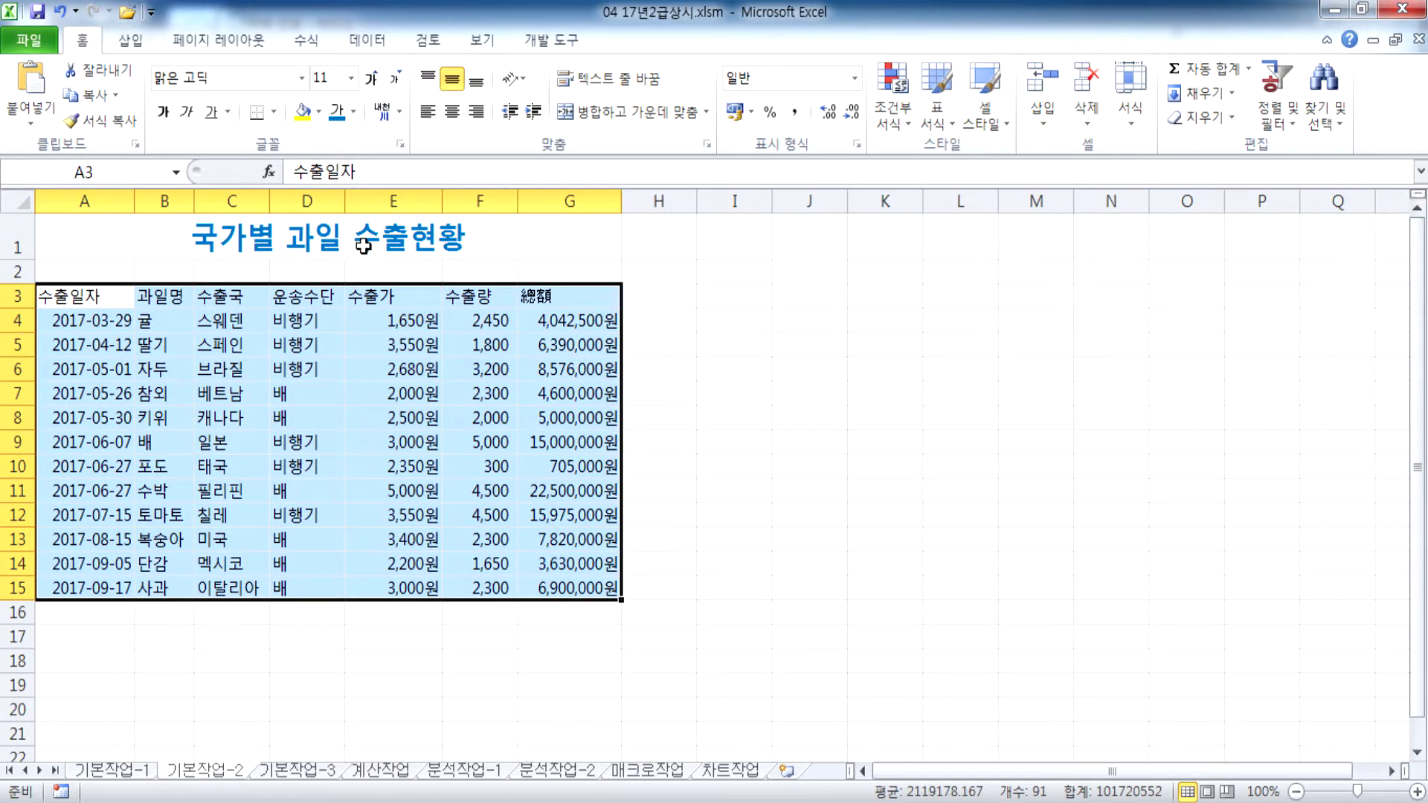
left_click_drag(59, 298, 539, 298)
left_click_drag(73, 323, 76, 577, "ctrl")
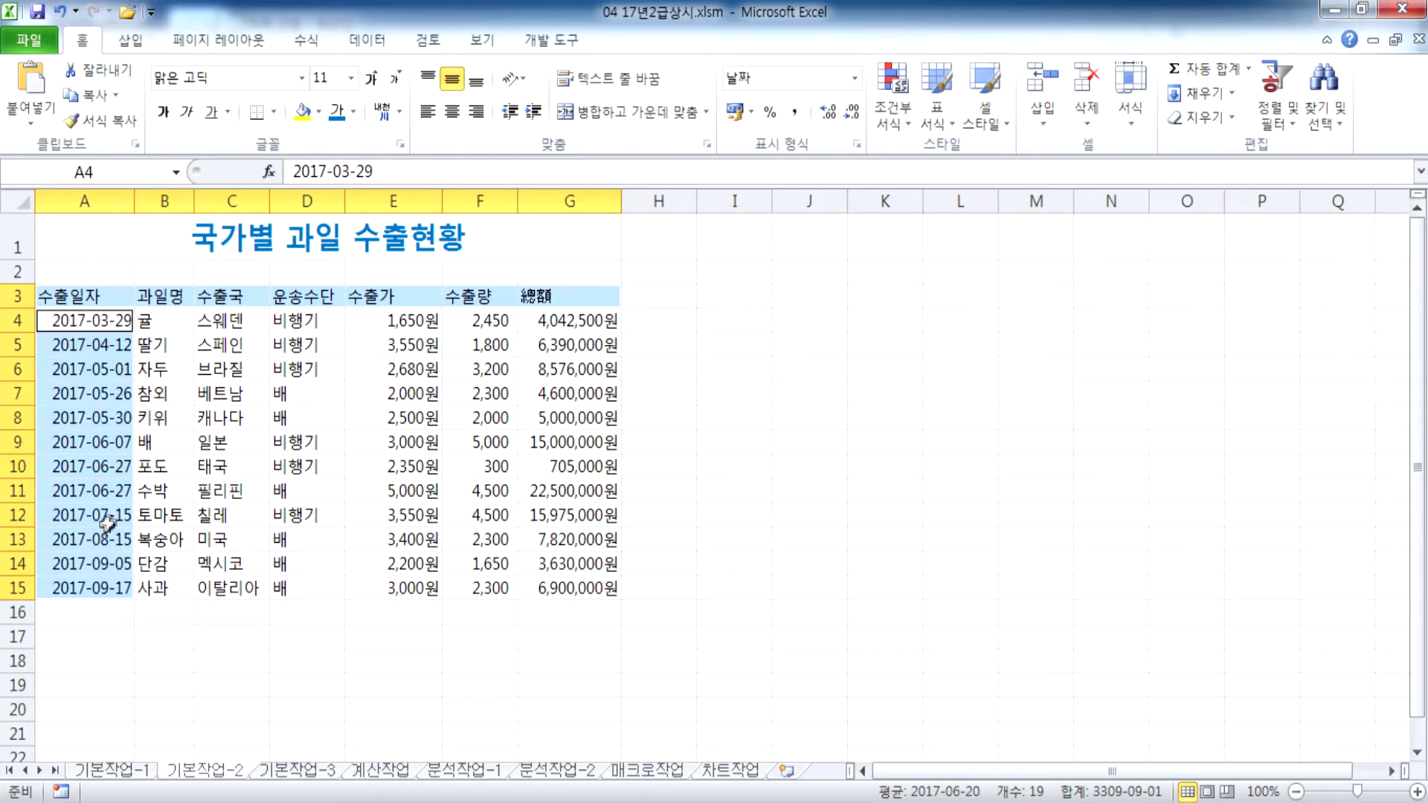
left_click(304, 587)
Step: Center the header row A3:G3 together with the data in A4:D15 horizontally
left_click(74, 297)
left_click_drag(74, 298, 536, 298)
left_click_drag(89, 321, 301, 584, "ctrl")
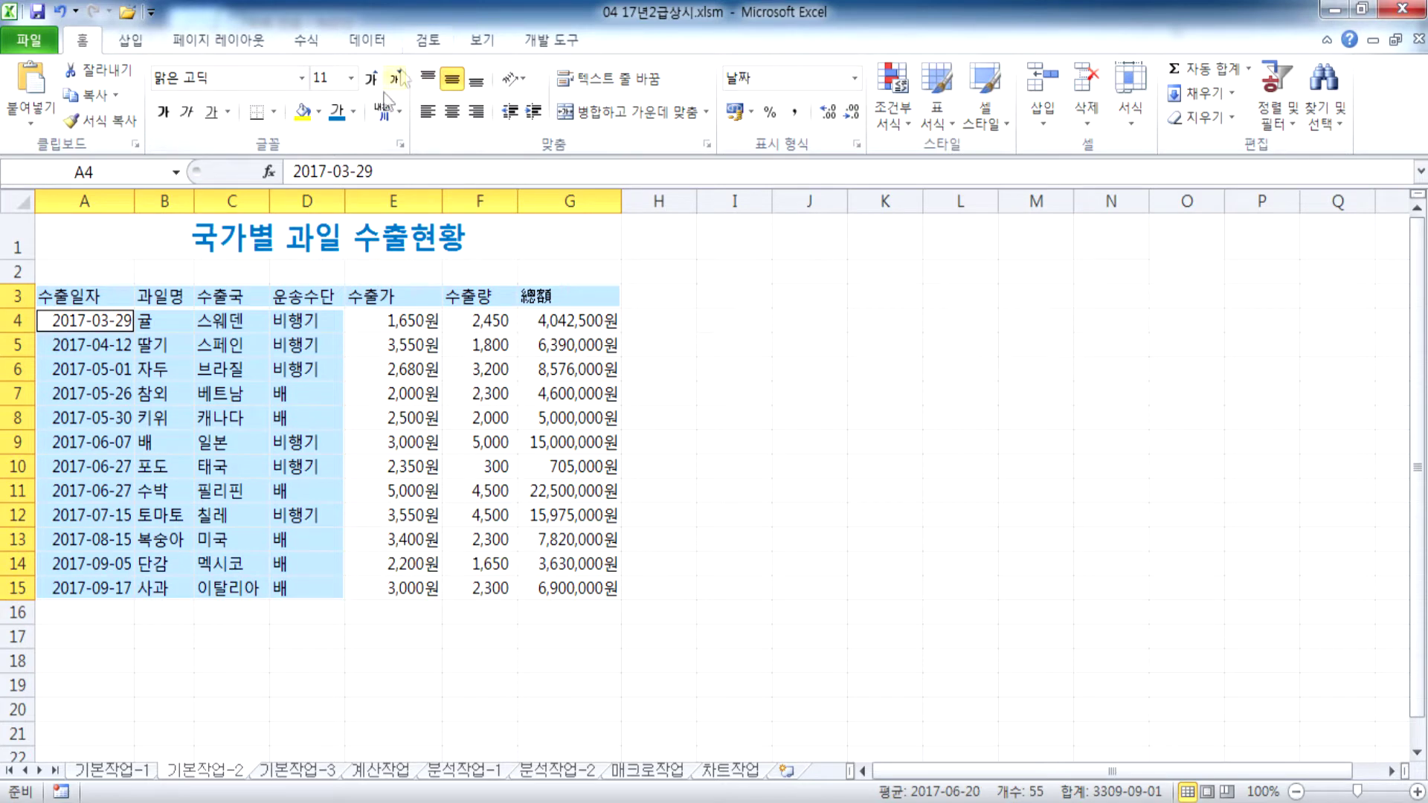
left_click(452, 112)
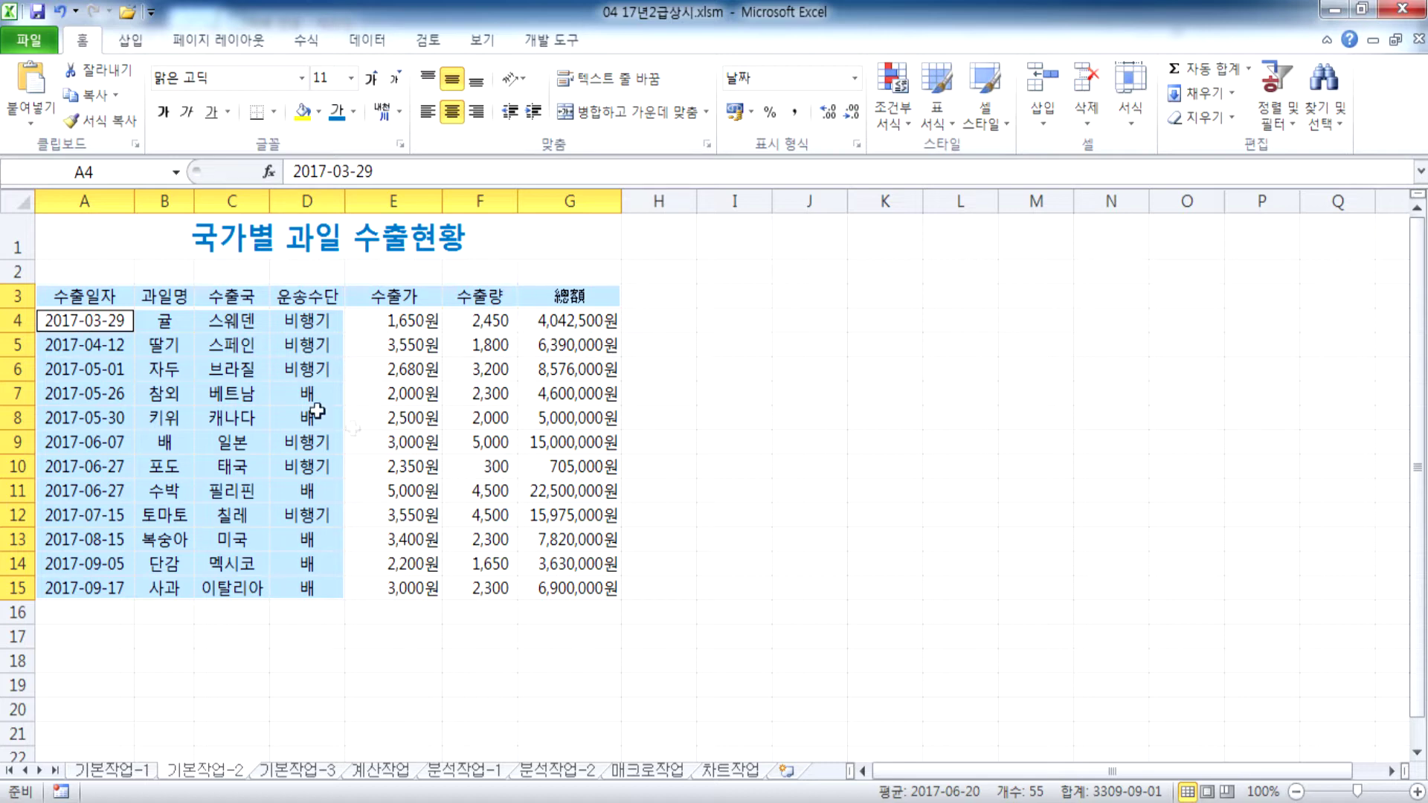
Step: Apply all borders (모든 테두리) to the whole table A3:G15
left_click_drag(63, 296, 595, 587)
left_click(277, 116)
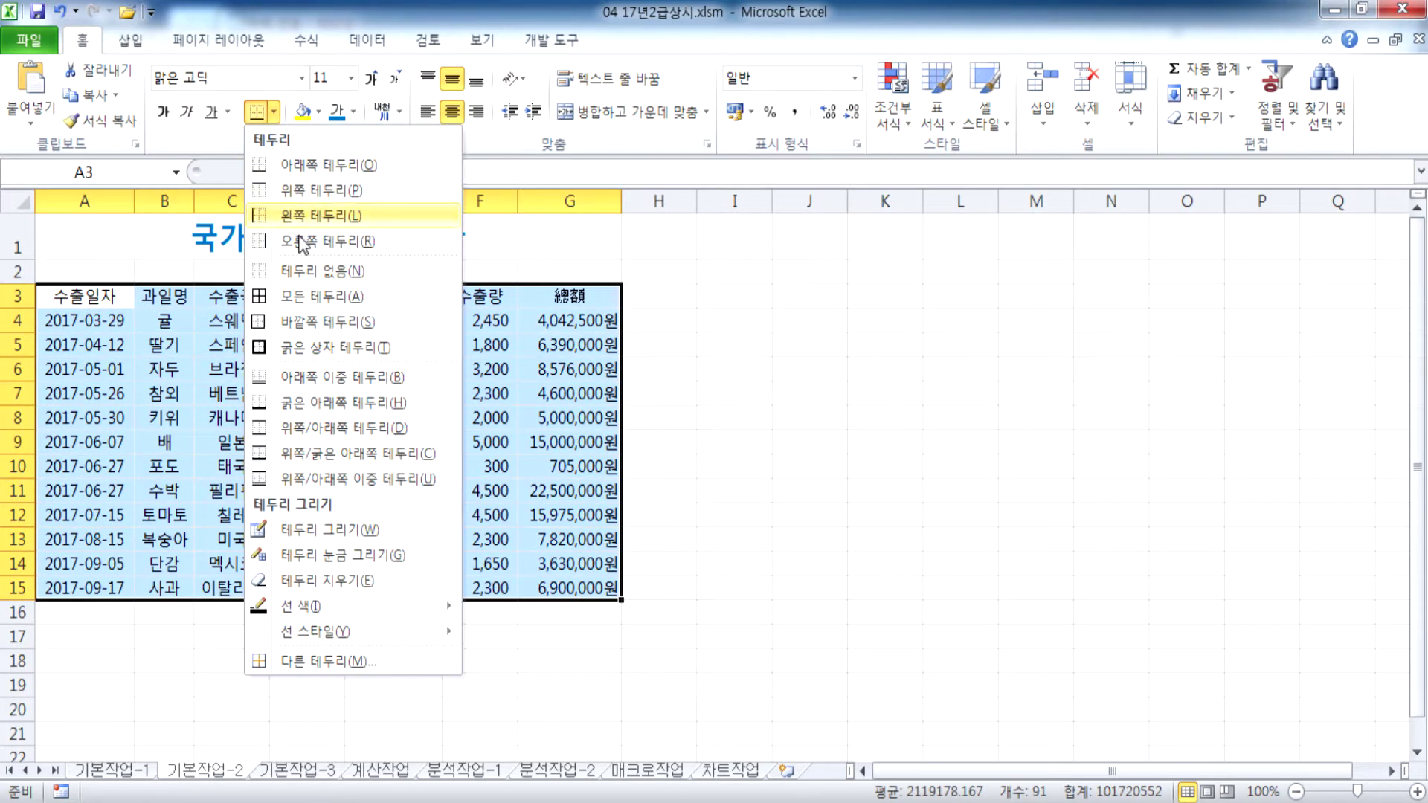
left_click(300, 302)
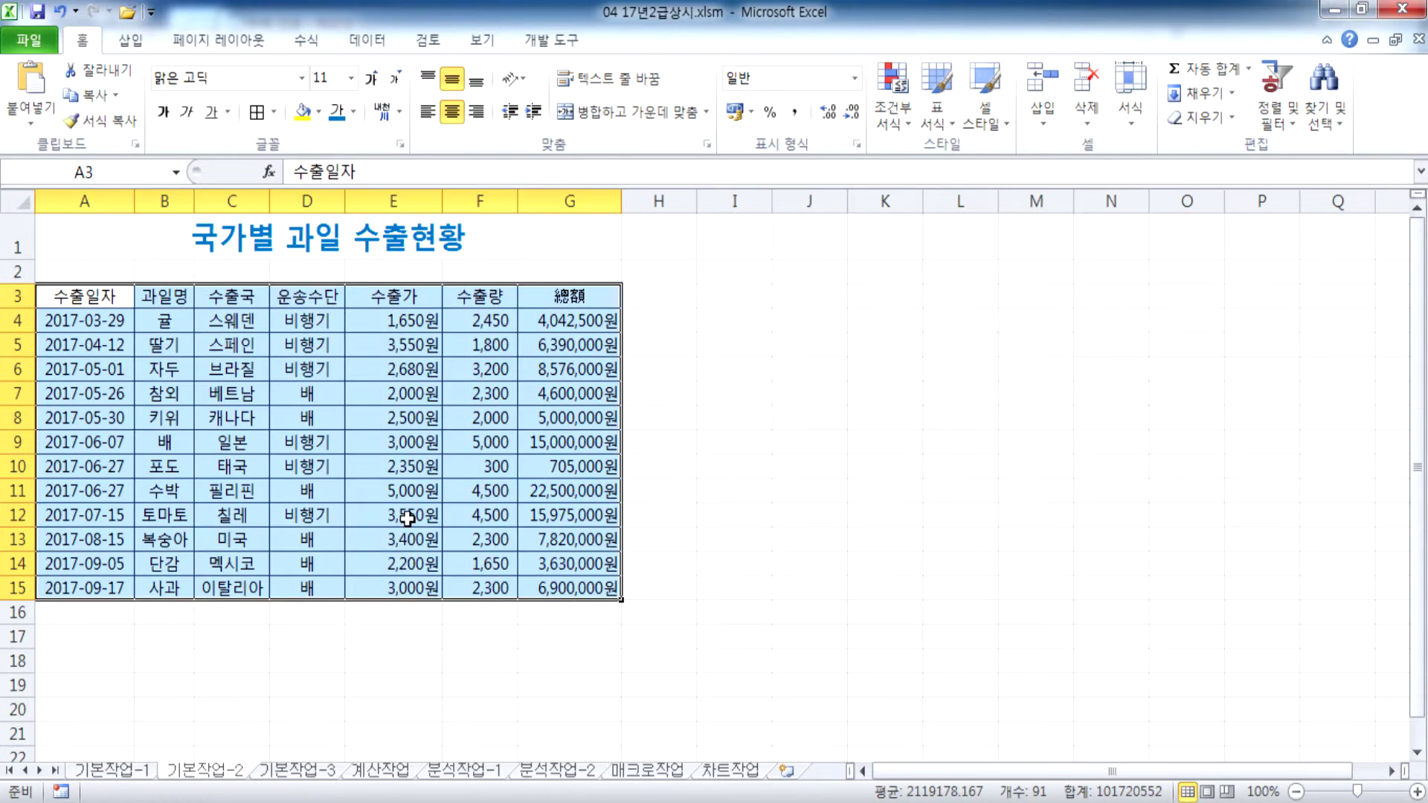
Step: On the 기본작업-3 sheet, start a new formula-based conditional formatting rule for the range A4:F14
left_click(89, 242)
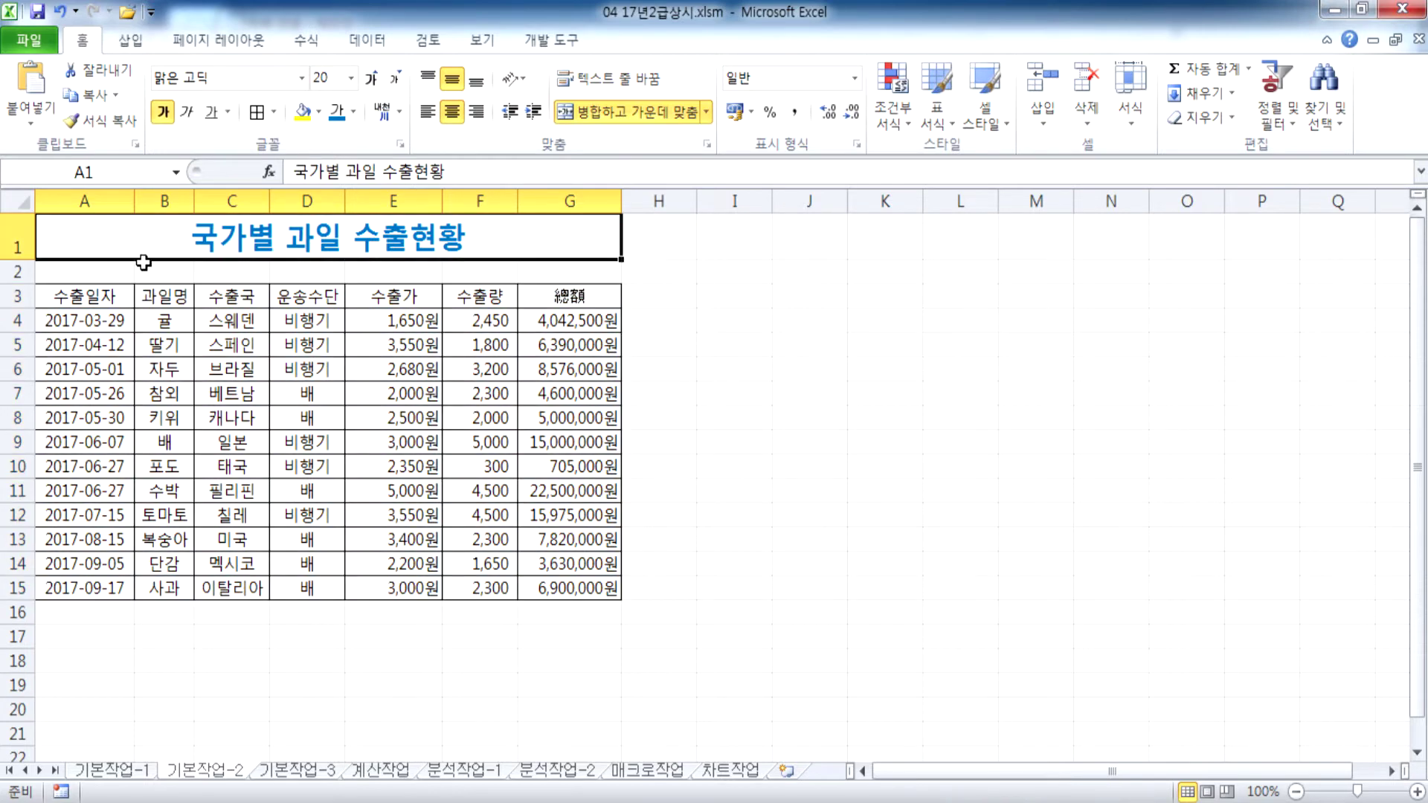
left_click(291, 772)
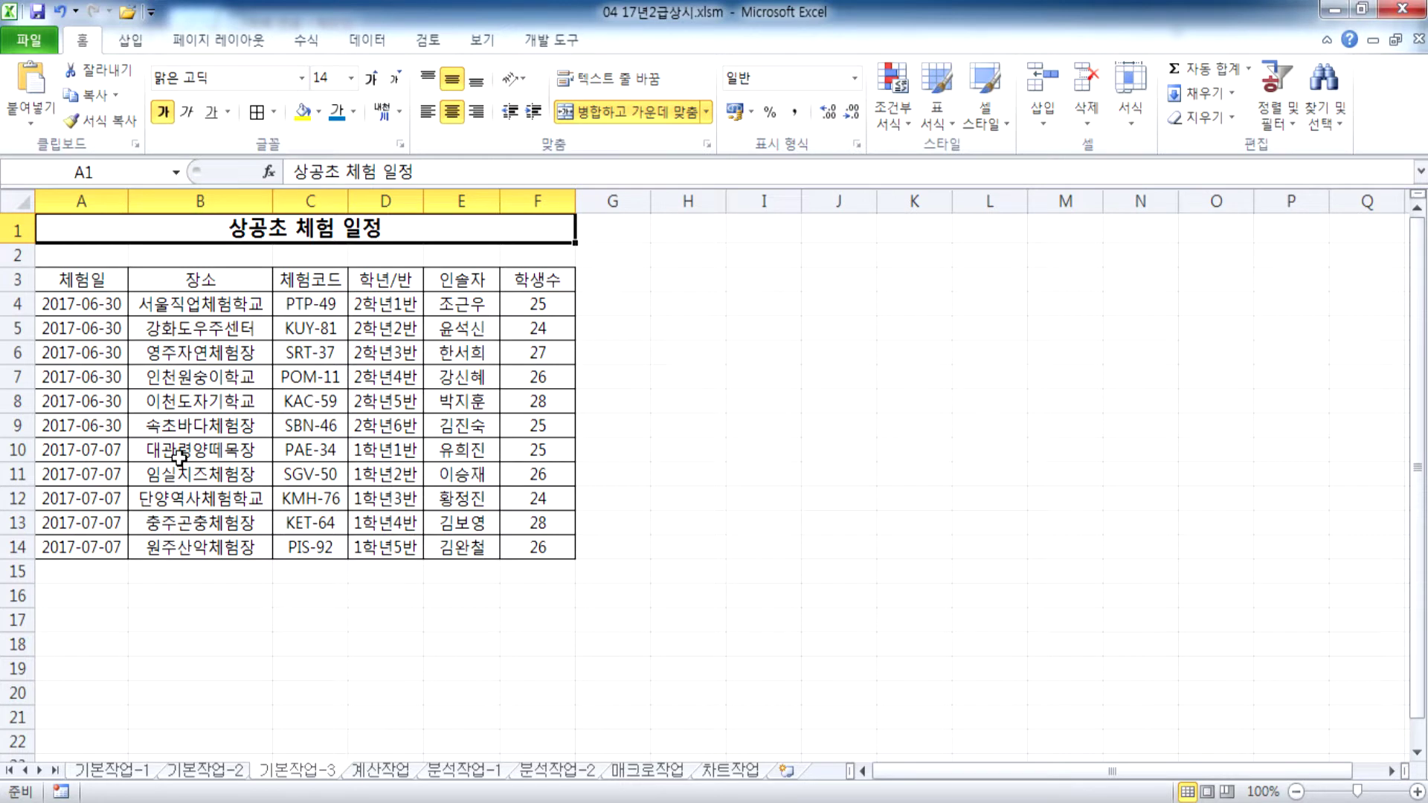
left_click_drag(83, 302, 547, 545)
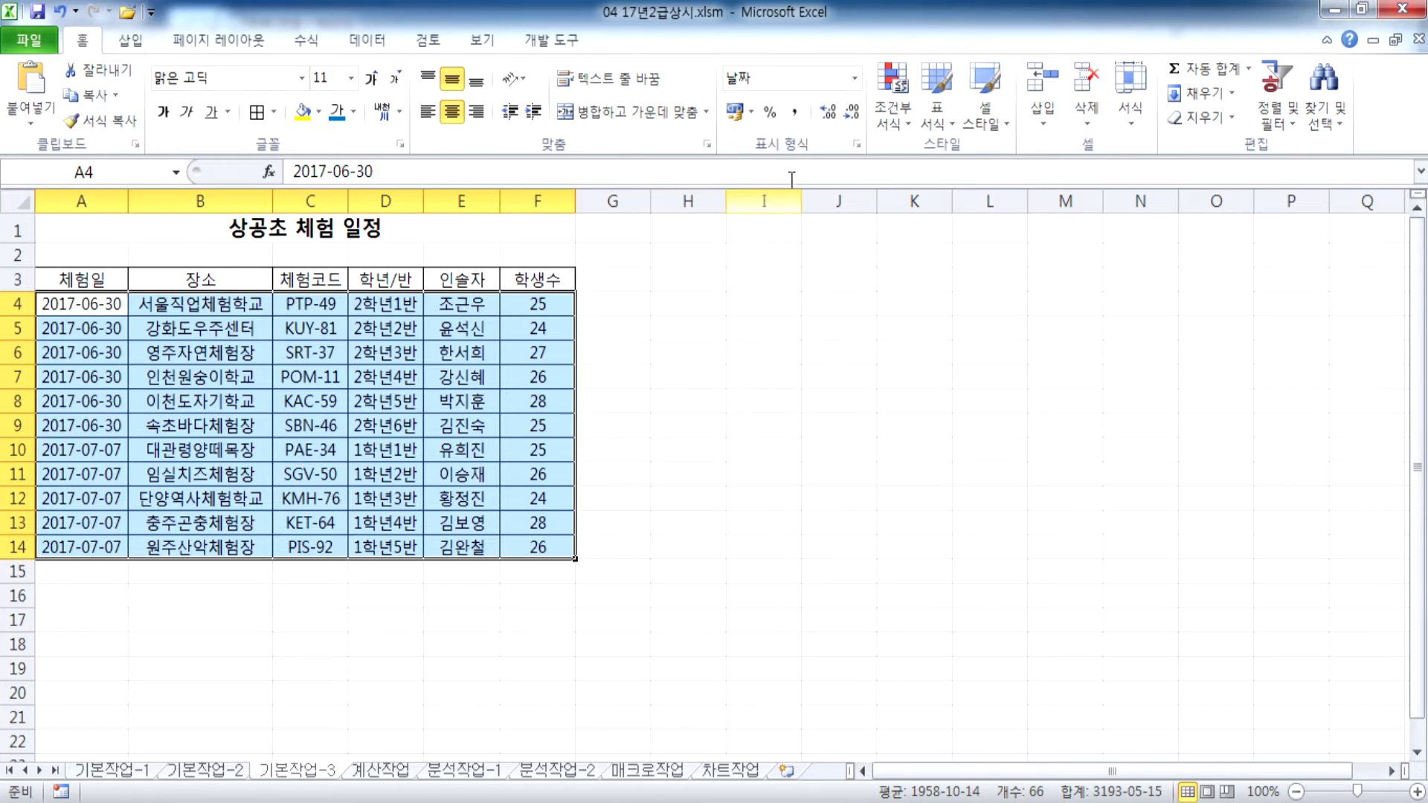
left_click(892, 108)
left_click(918, 396)
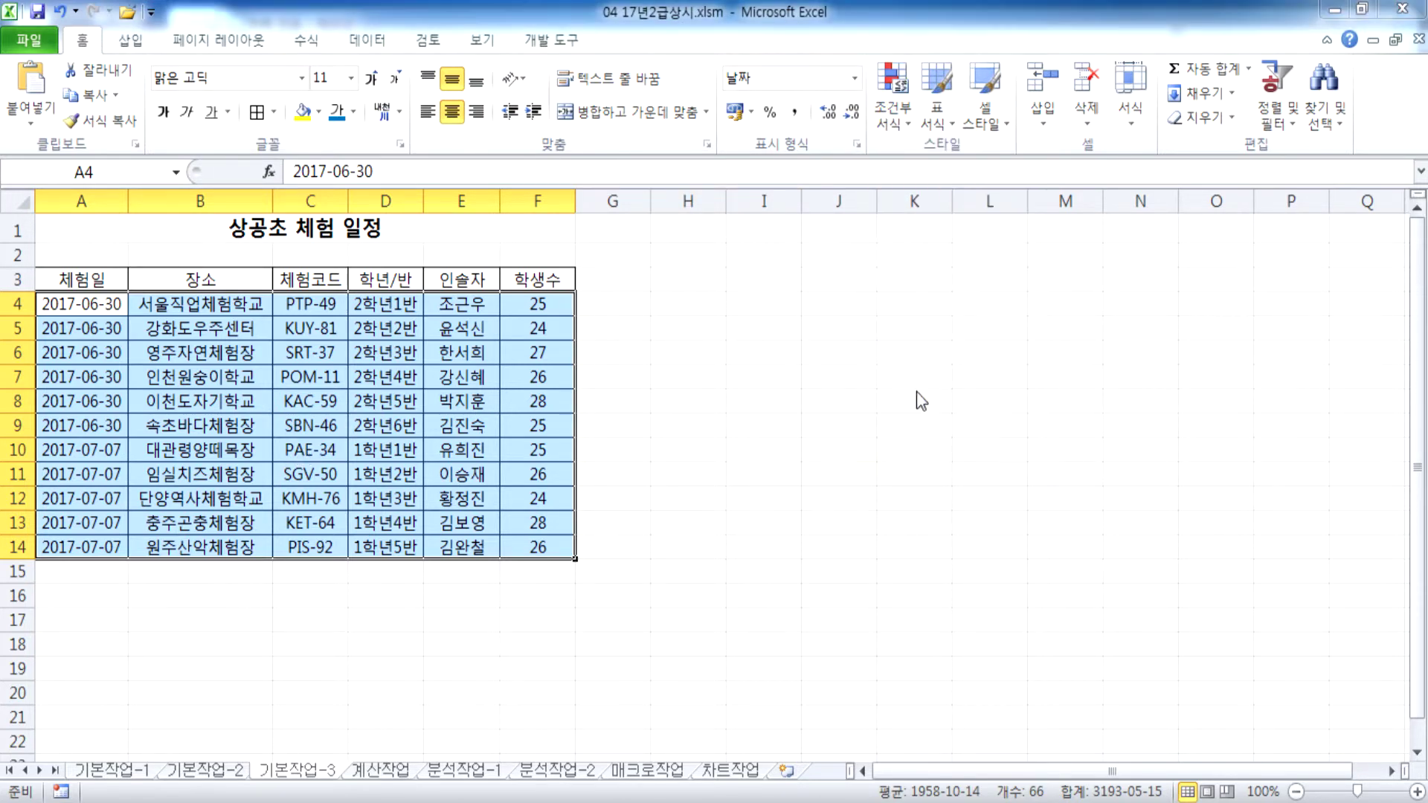
left_click(659, 274)
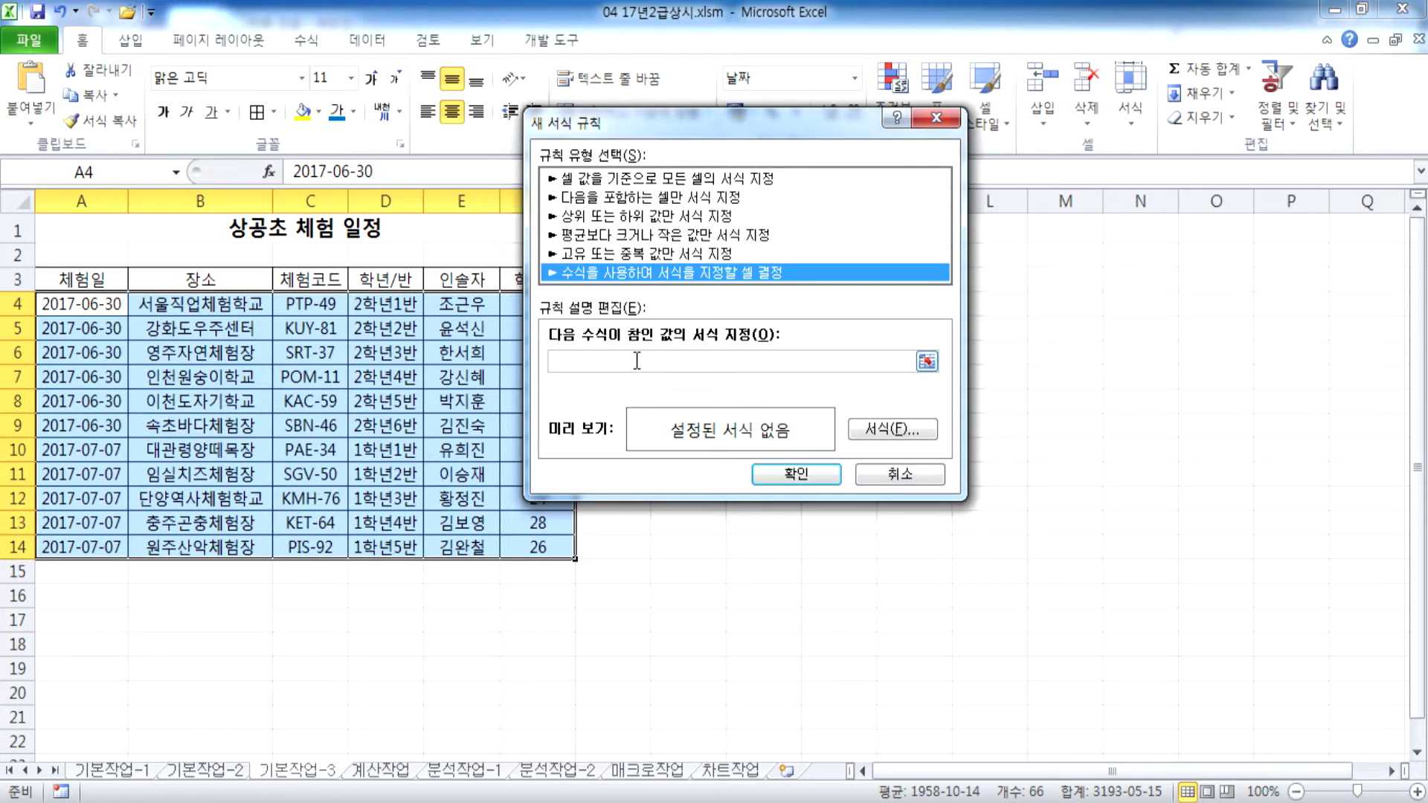
left_click_drag(681, 119, 670, 84)
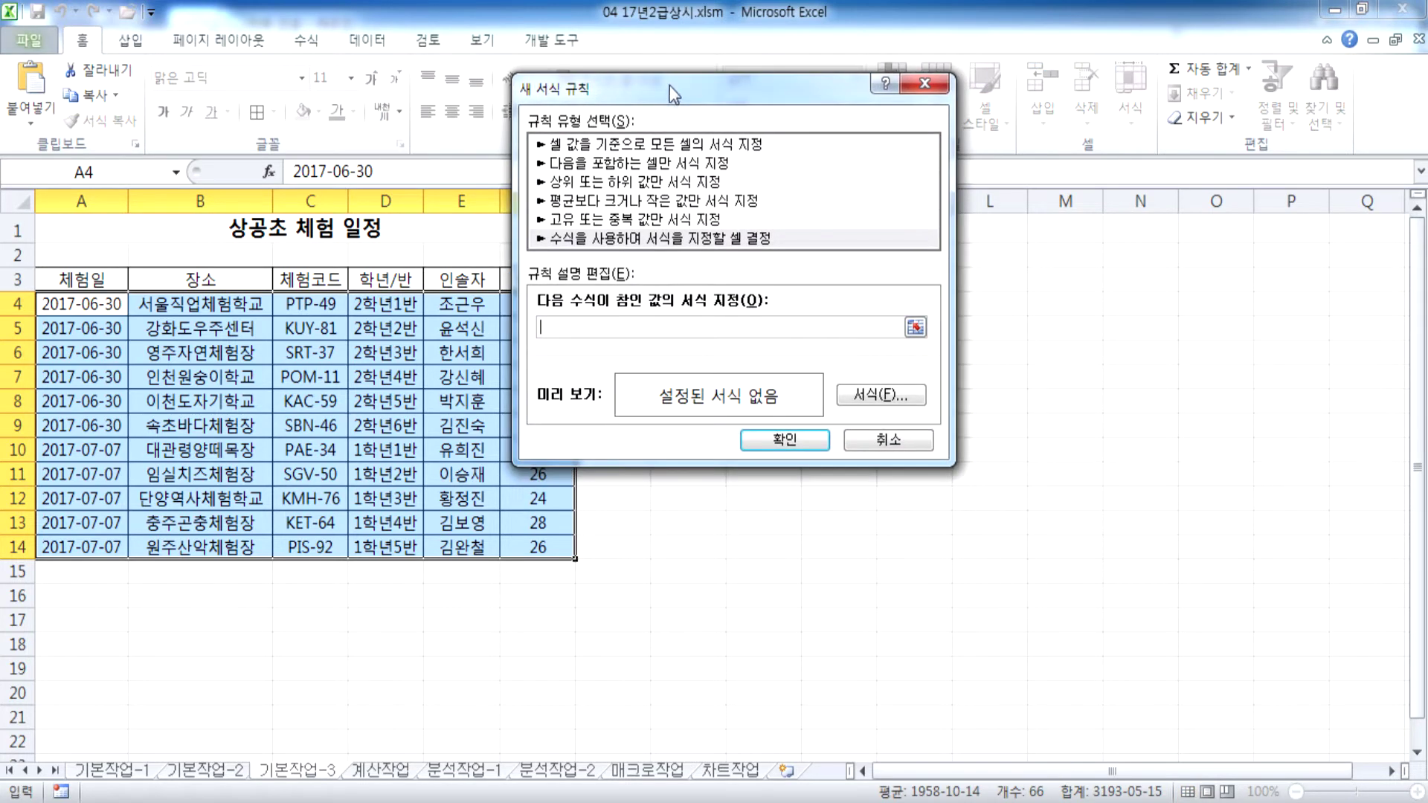
Step: Set the new rule's format to the standard red font color with a standard green fill
left_click(863, 392)
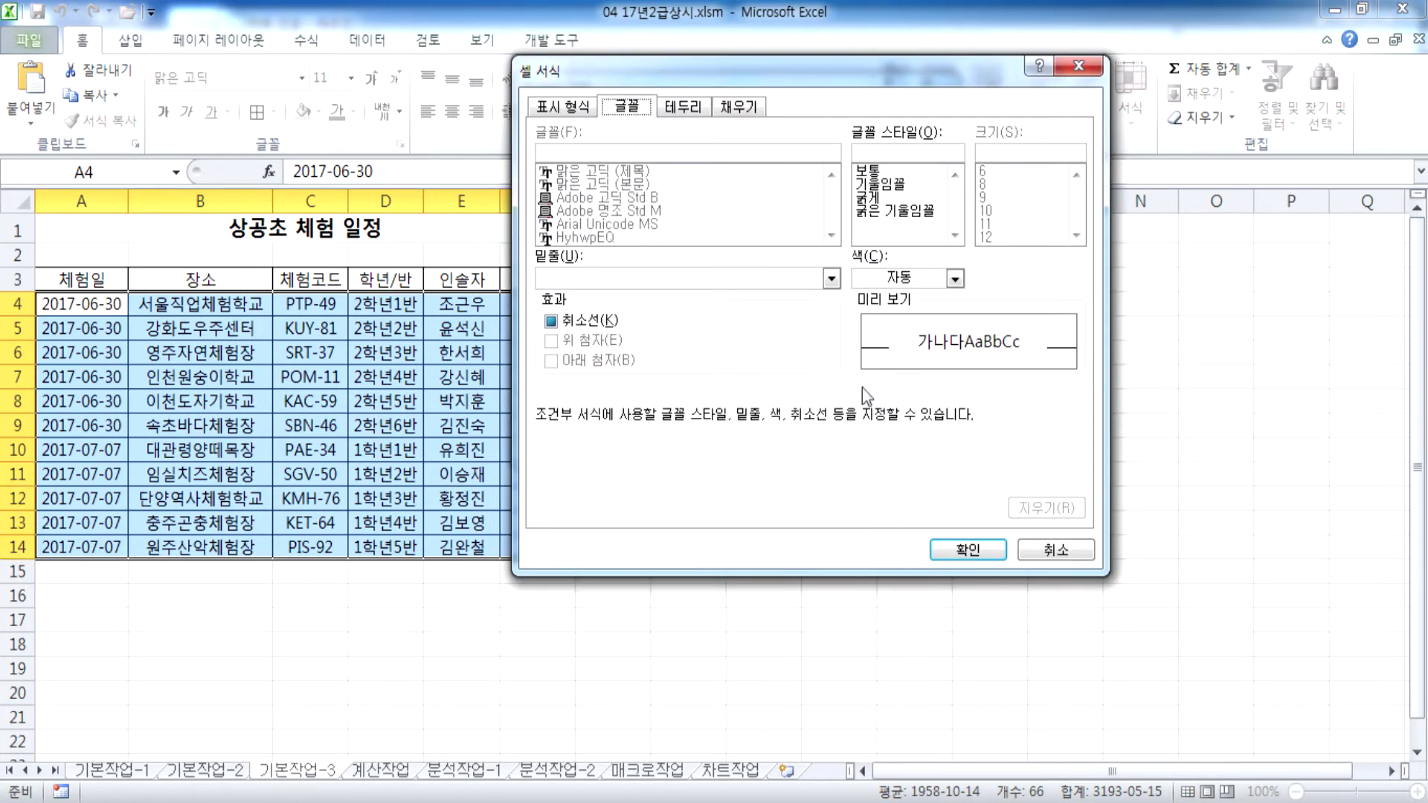
left_click(876, 287)
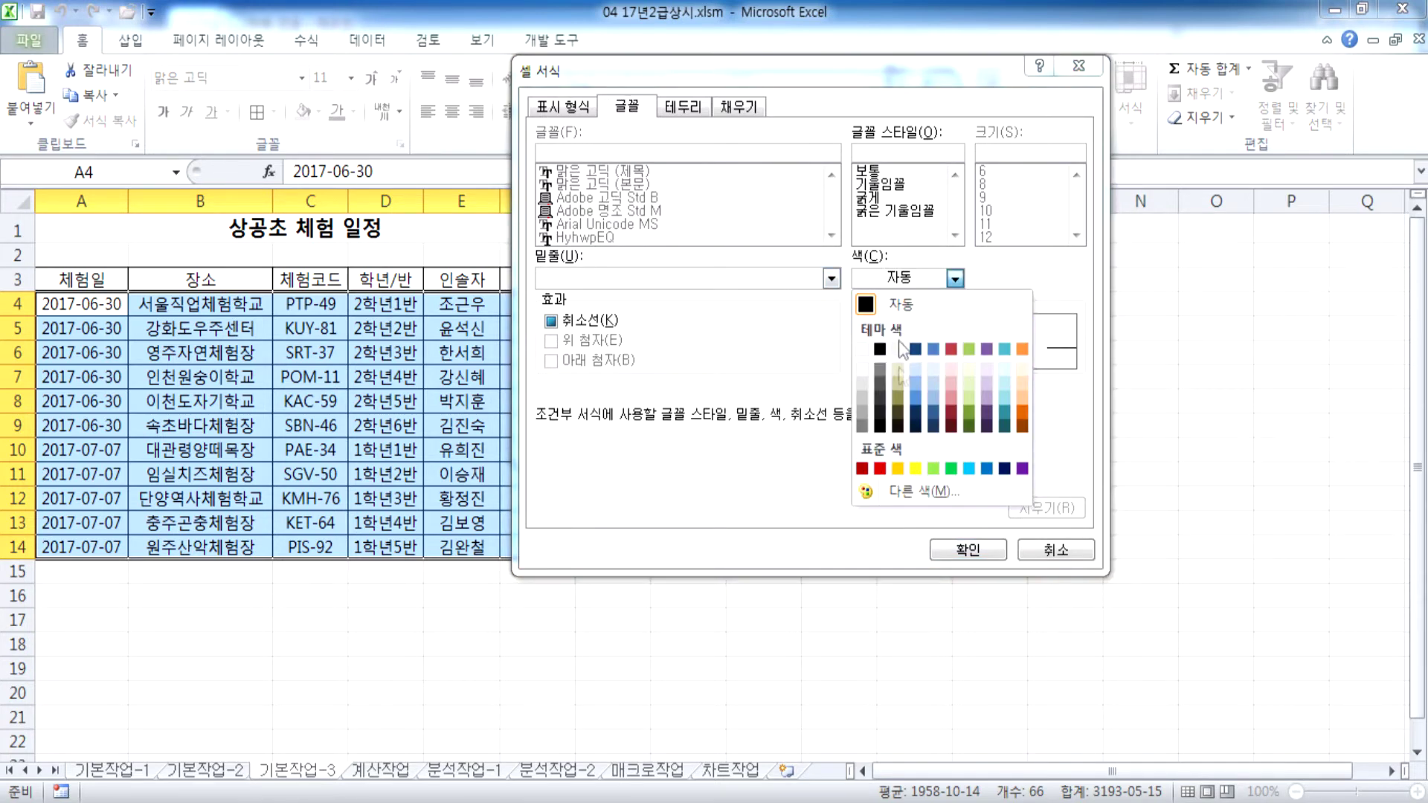
left_click(880, 469)
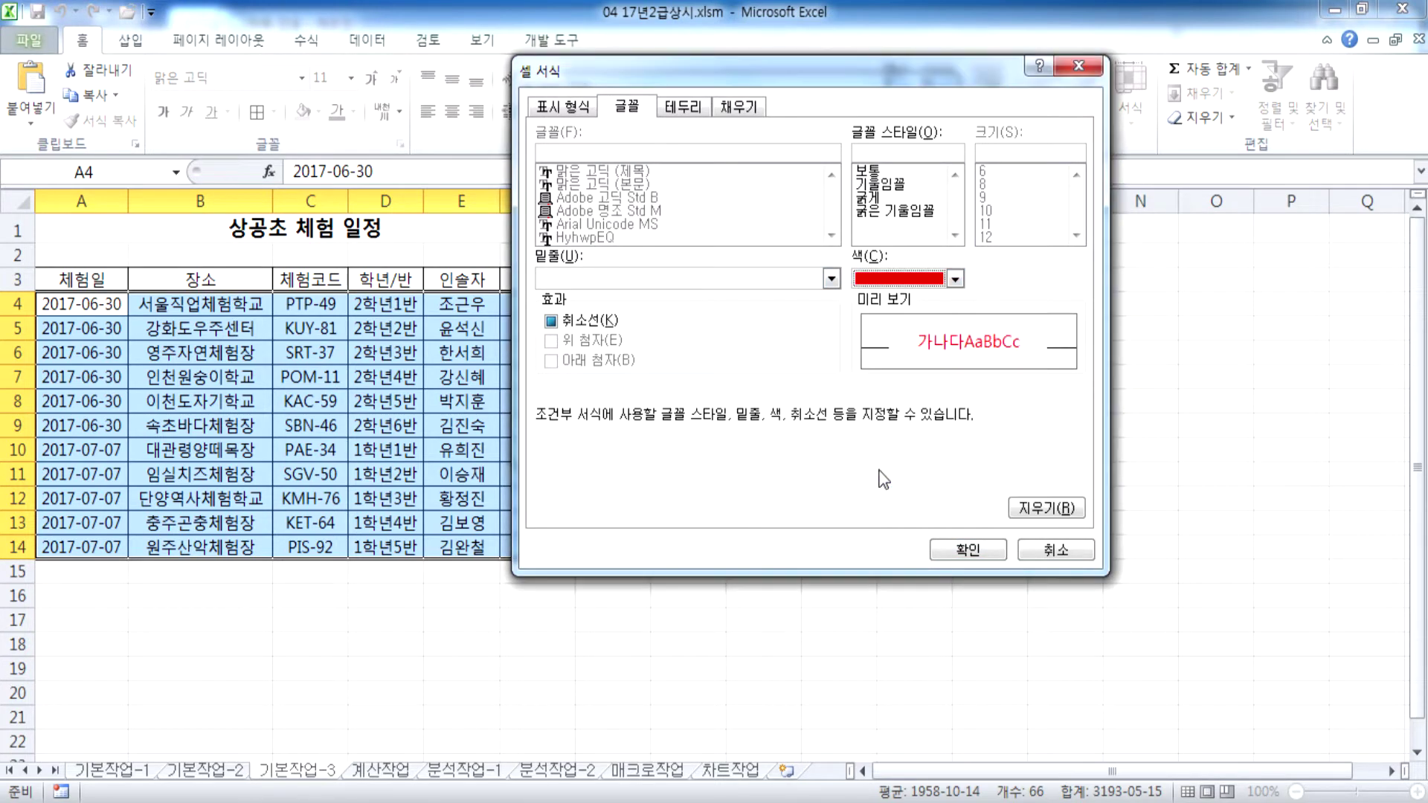
left_click(741, 112)
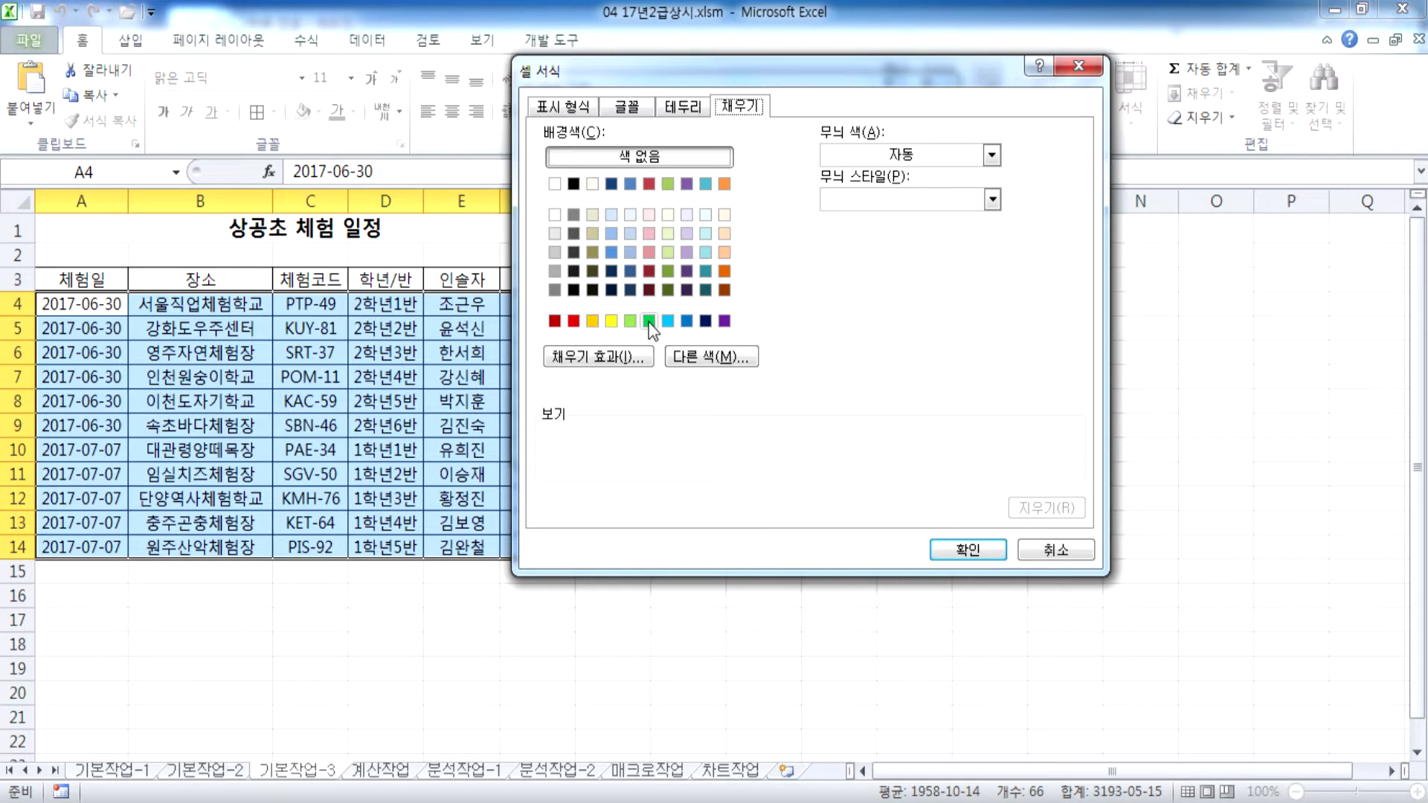
left_click(628, 106)
left_click(868, 279)
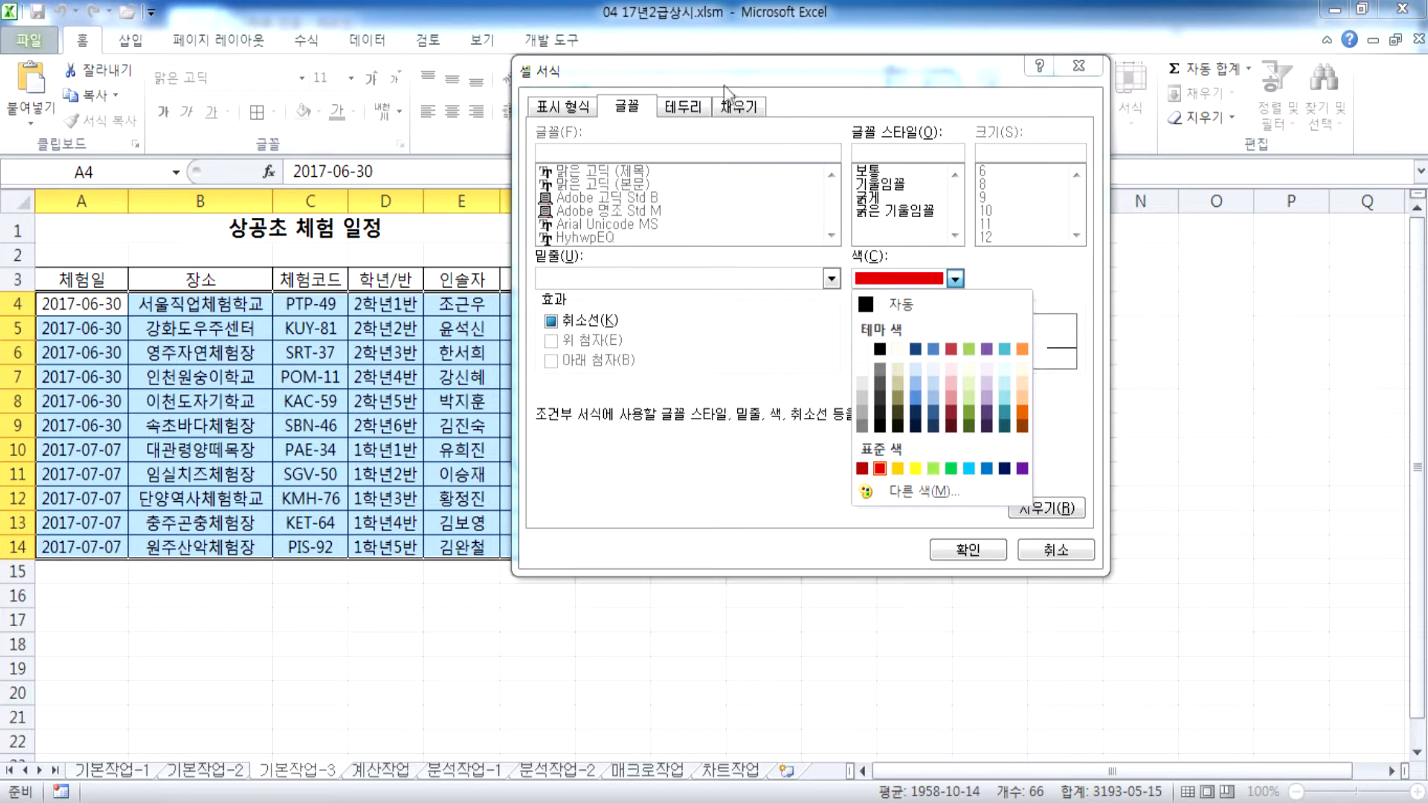
left_click(739, 106)
left_click(739, 106)
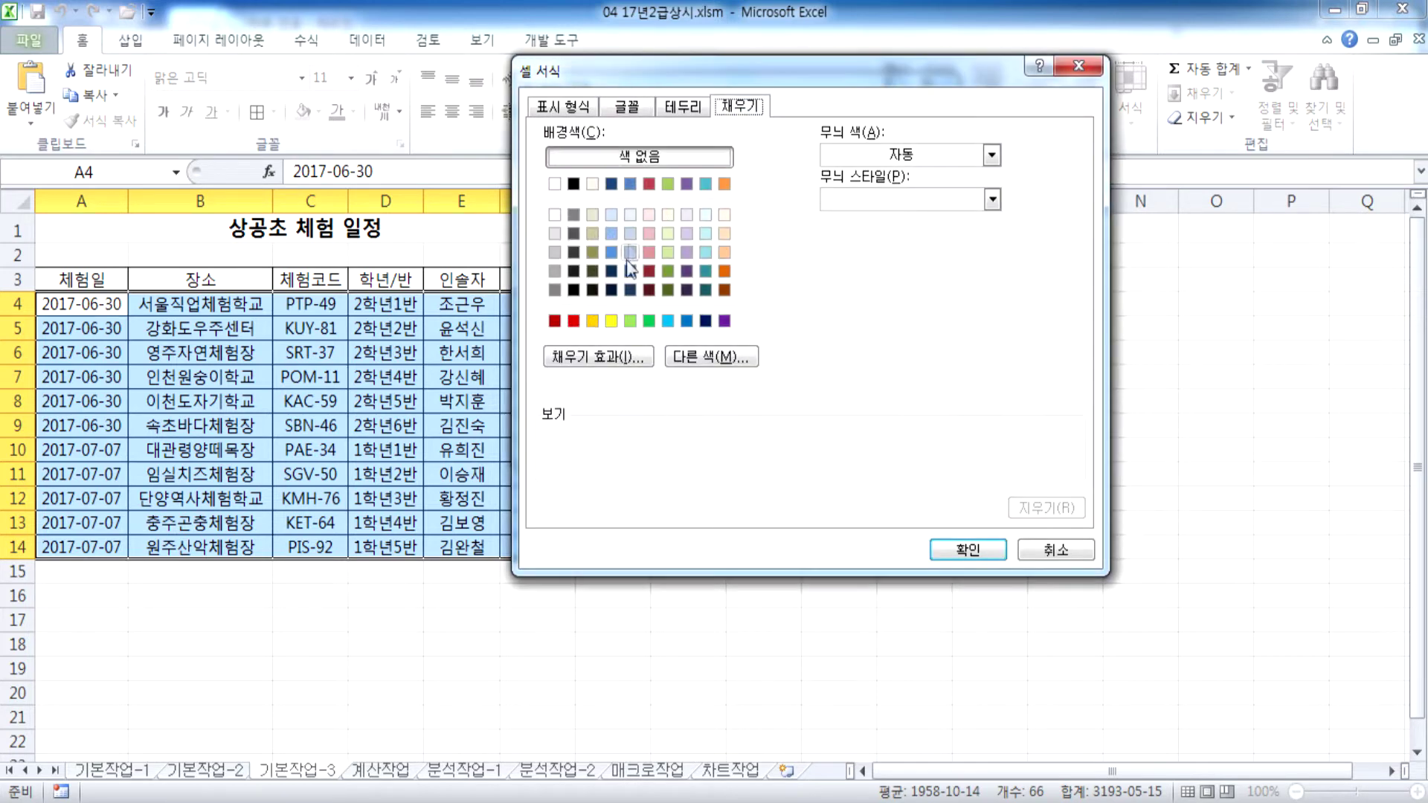
left_click(649, 321)
left_click(956, 555)
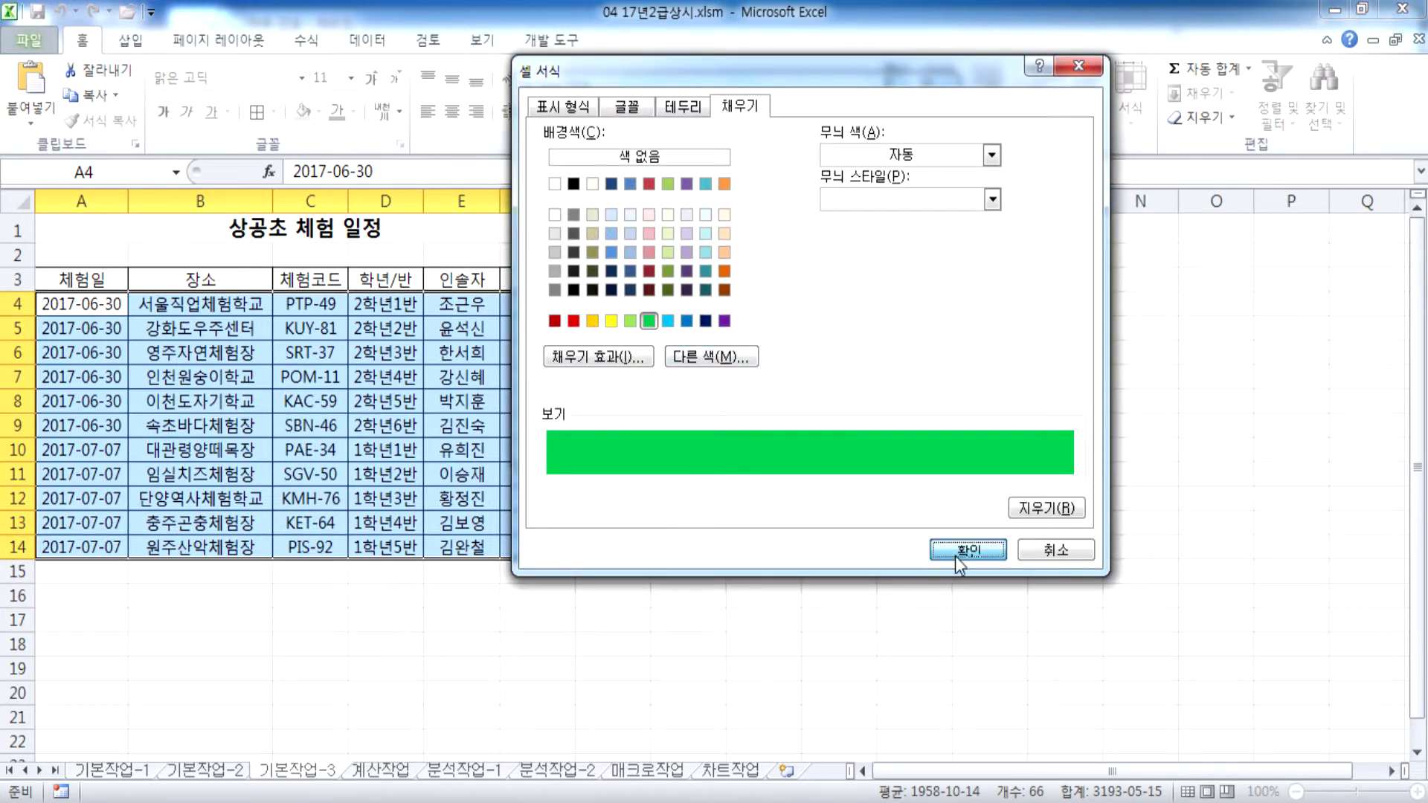
left_click(790, 442)
left_click(718, 466)
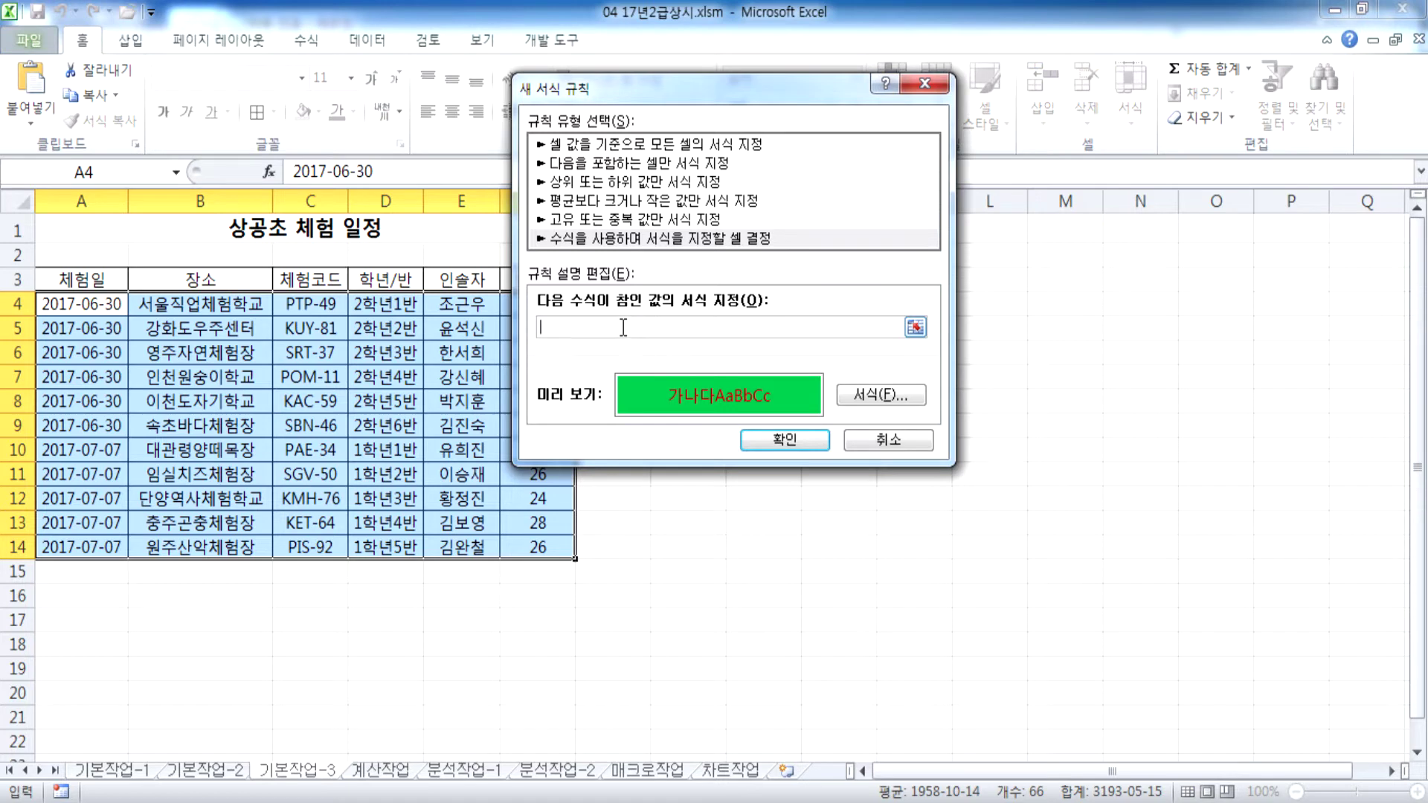
Step: Switch to Notepad and add the line 조건부 서식 : 체험코드가 "P"로 시작하는 경우 below the 2017년 상시 2급 heading
key("alt+Tab")
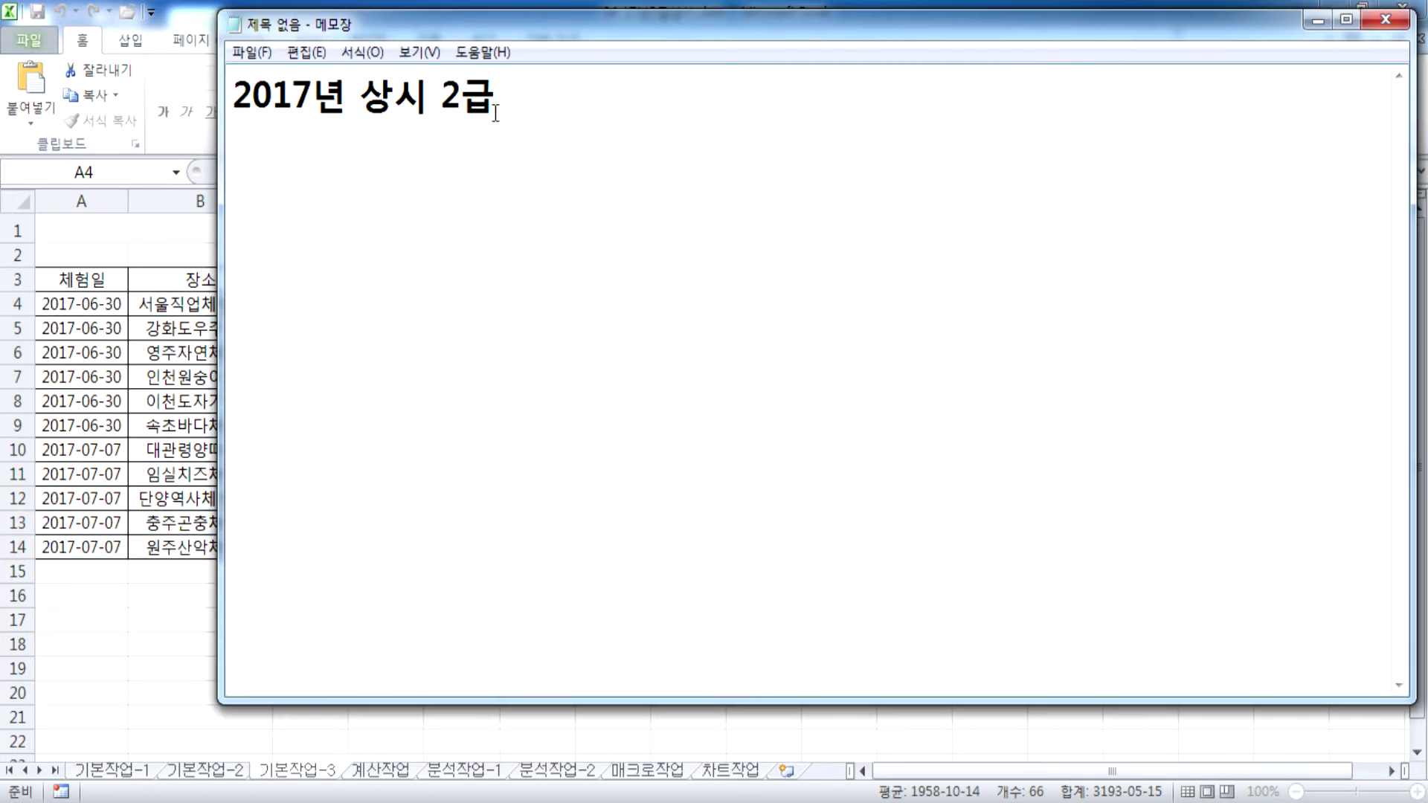
left_click_drag(488, 31, 863, 97)
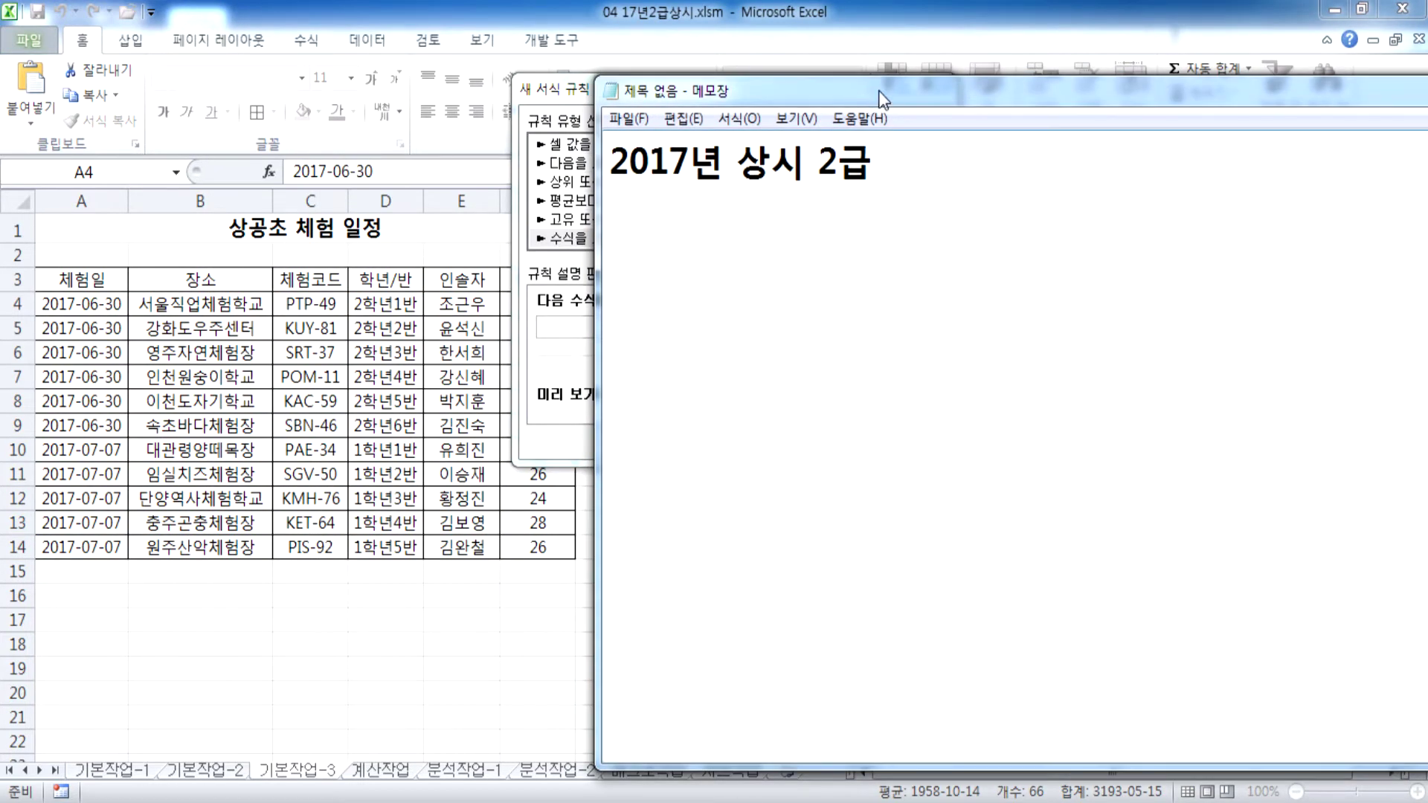
type("cpgj")
key("BackSpace")
key("BackSpace")
key("BackSpace")
key("BackSpace")
key("Return")
type("조건부 서식 : 체험코드가 ")
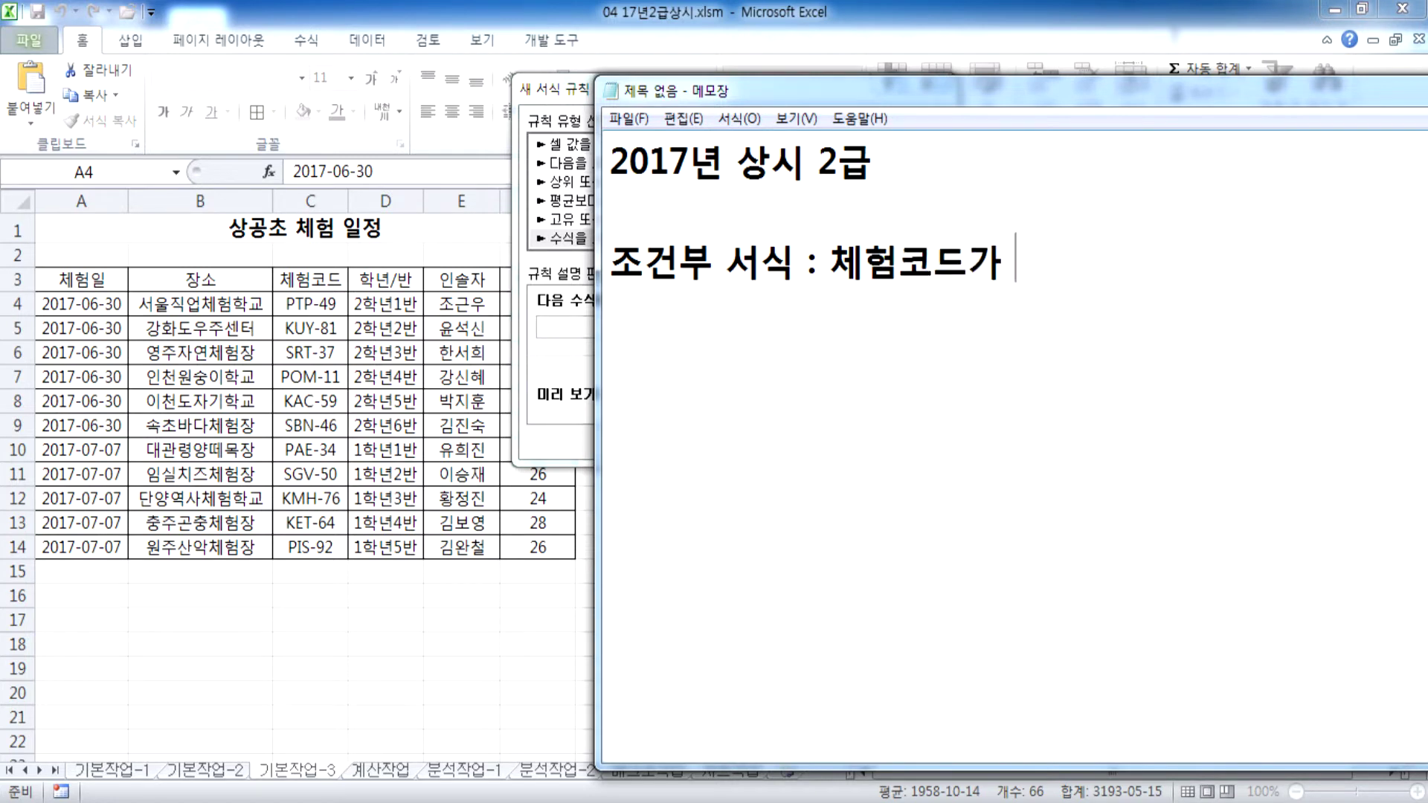
type("\"P\"로 시작하는 경우")
key("Return")
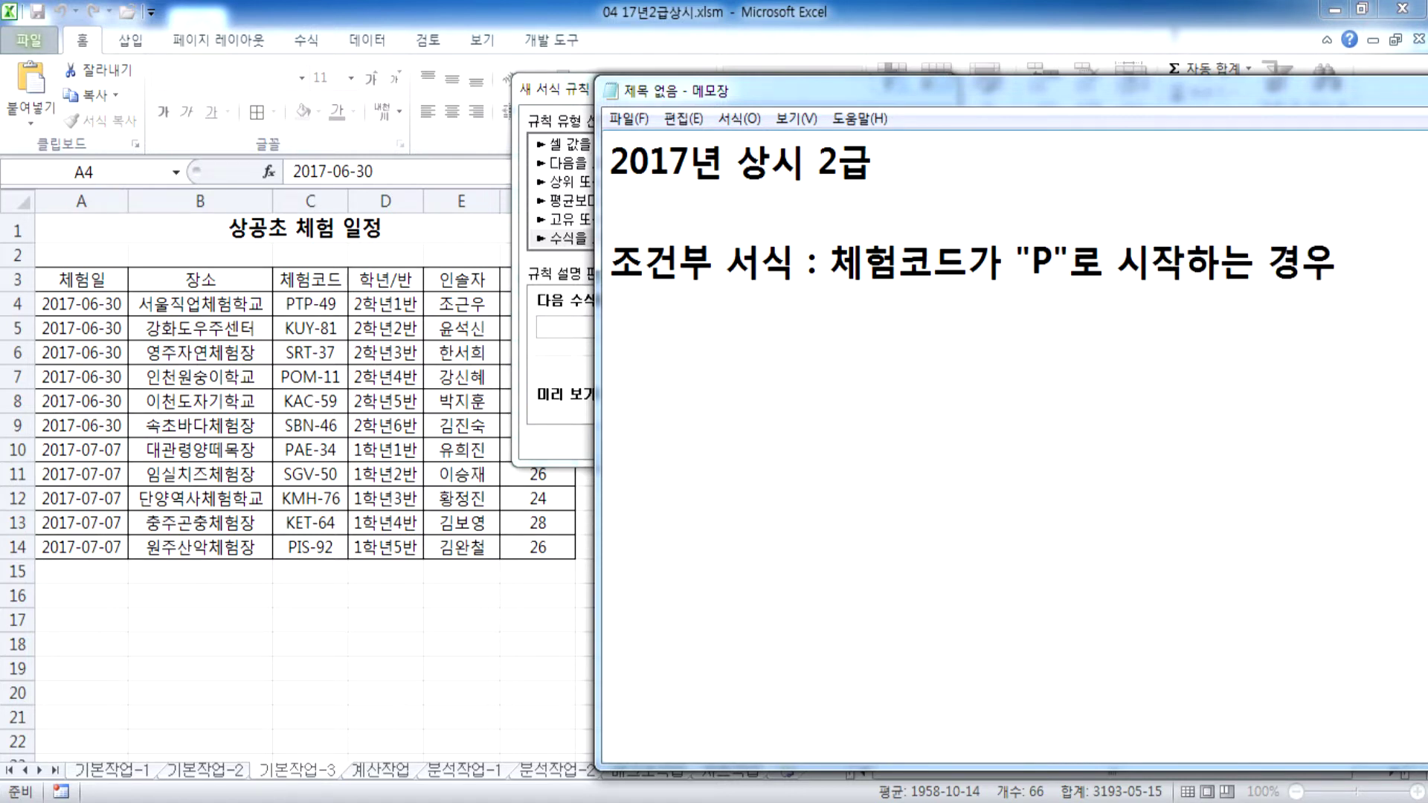
Step: Write the condition formula =LEFT($C4, 1) = "P" under the 조건부 서식 line
type("=left")
key("BackSpace")
key("BackSpace")
key("BackSpace")
key("BackSpace")
type("LEFT(")
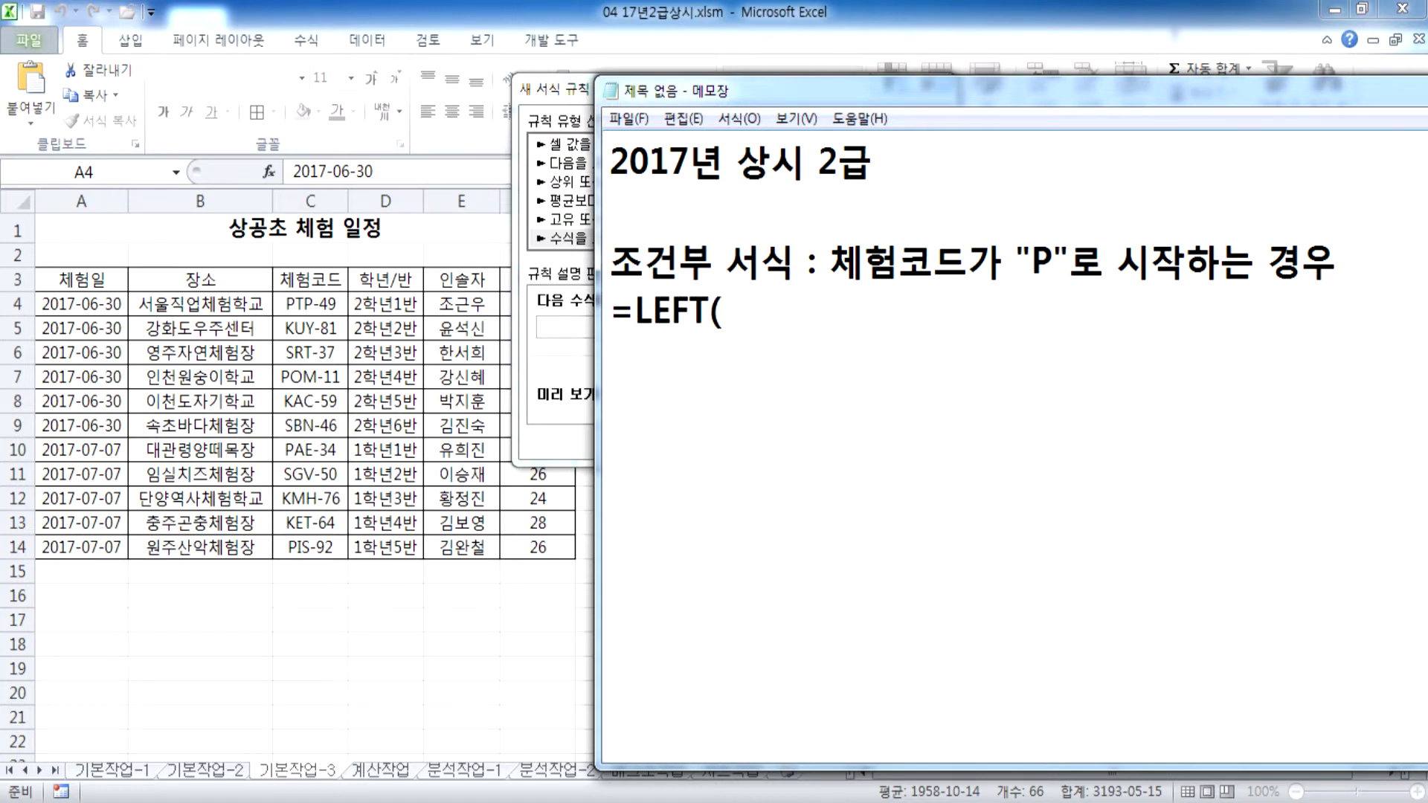
type("C4)")
key("BackSpace")
key("Left")
key("Left")
type("$")
key("Right")
key("Right")
type(", 1) =")
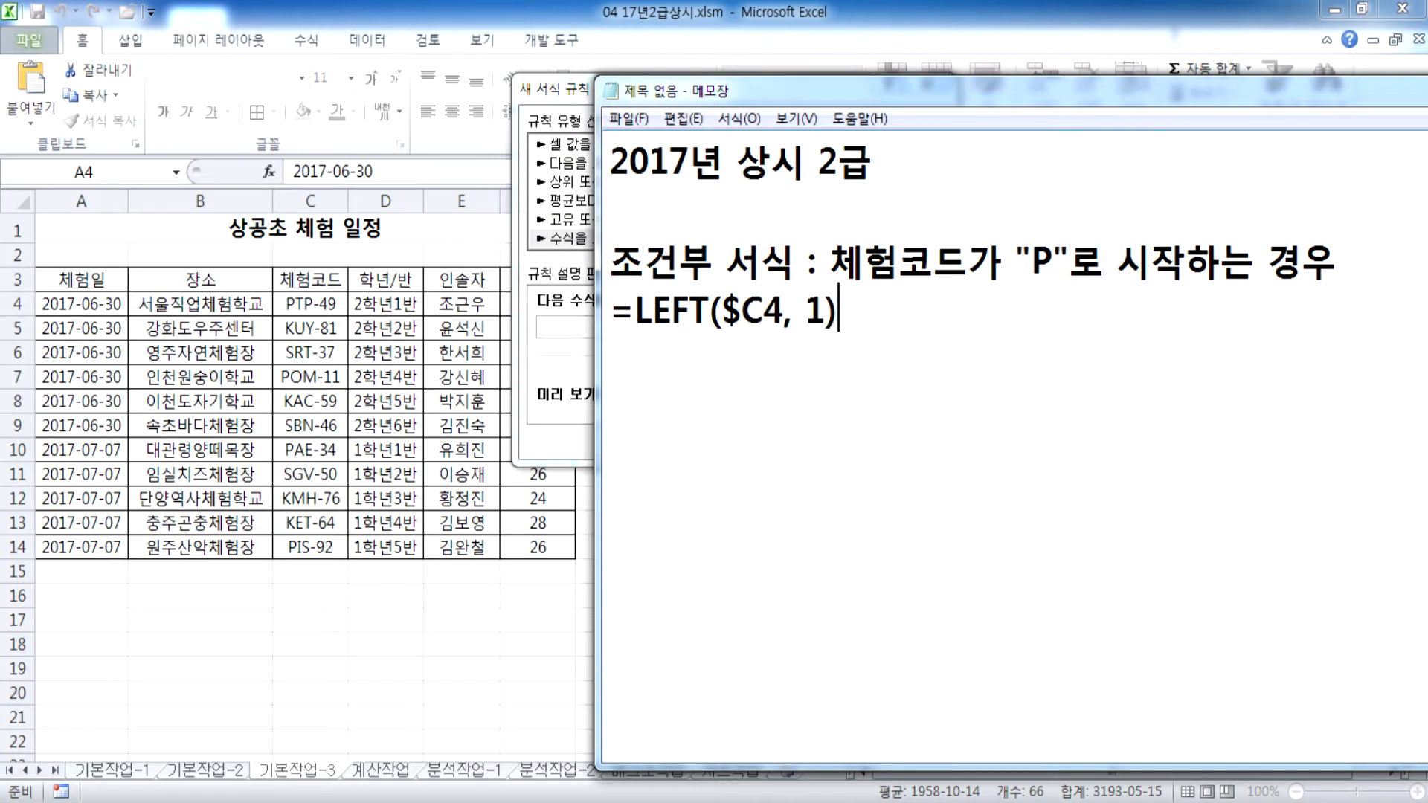
key("Return")
type("\"")
key("BackSpace")
key("BackSpace")
type("\"P\"")
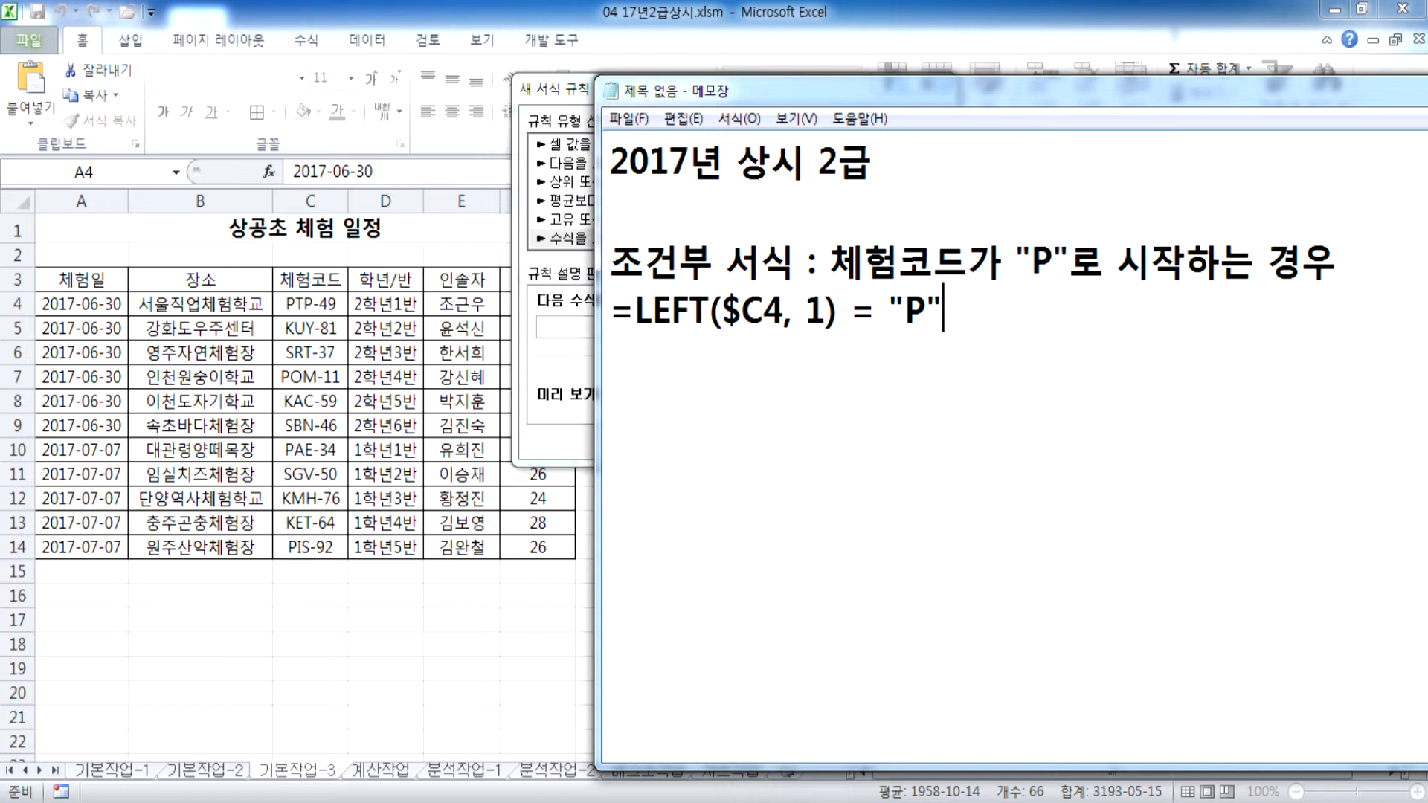
Step: Add the subheading IF함수로 표현 below the LEFT formula, separated by a blank line
key("Return")
key("Return")
type("ㅑ")
key("BackSpace")
key("Hangul")
type("IF함수로 풍")
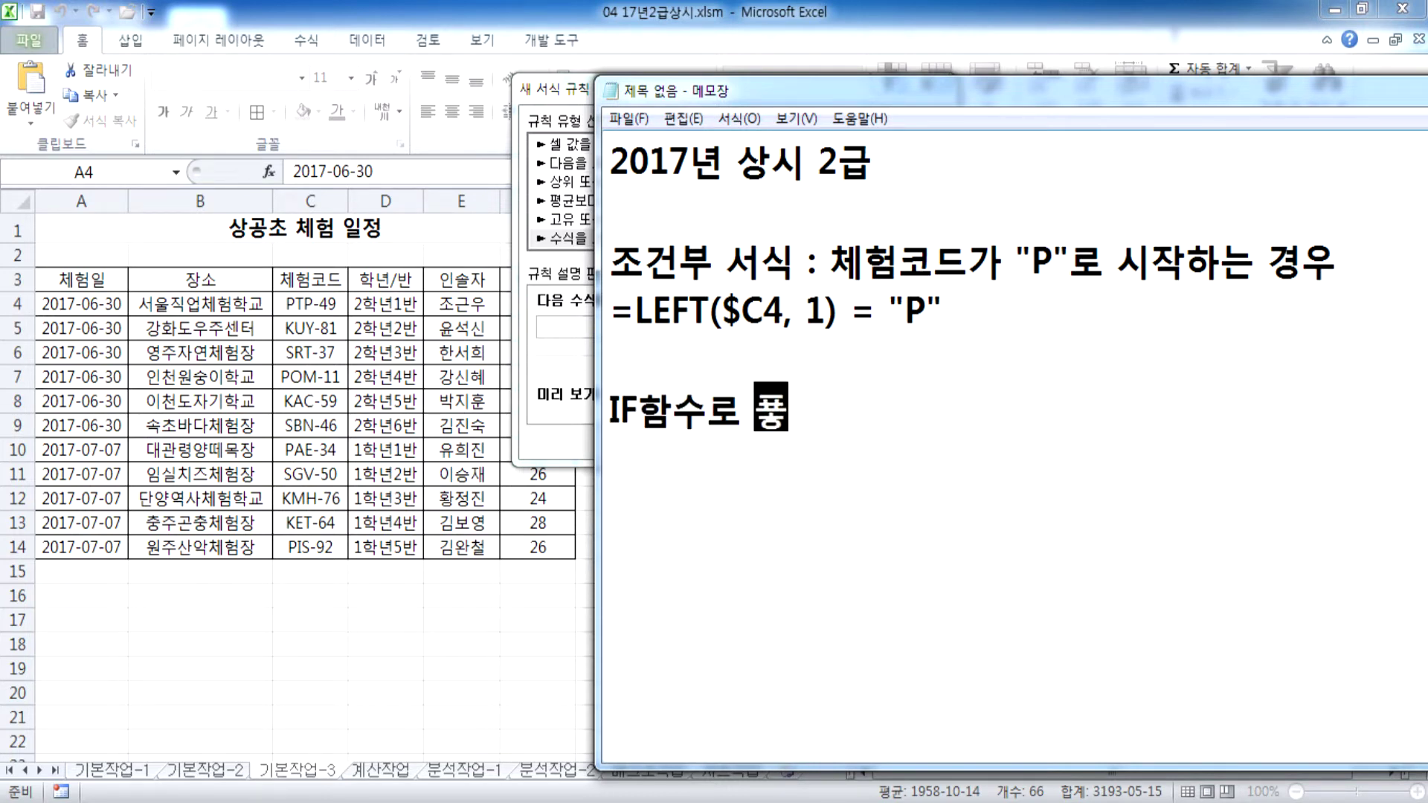
type("현")
key("Return")
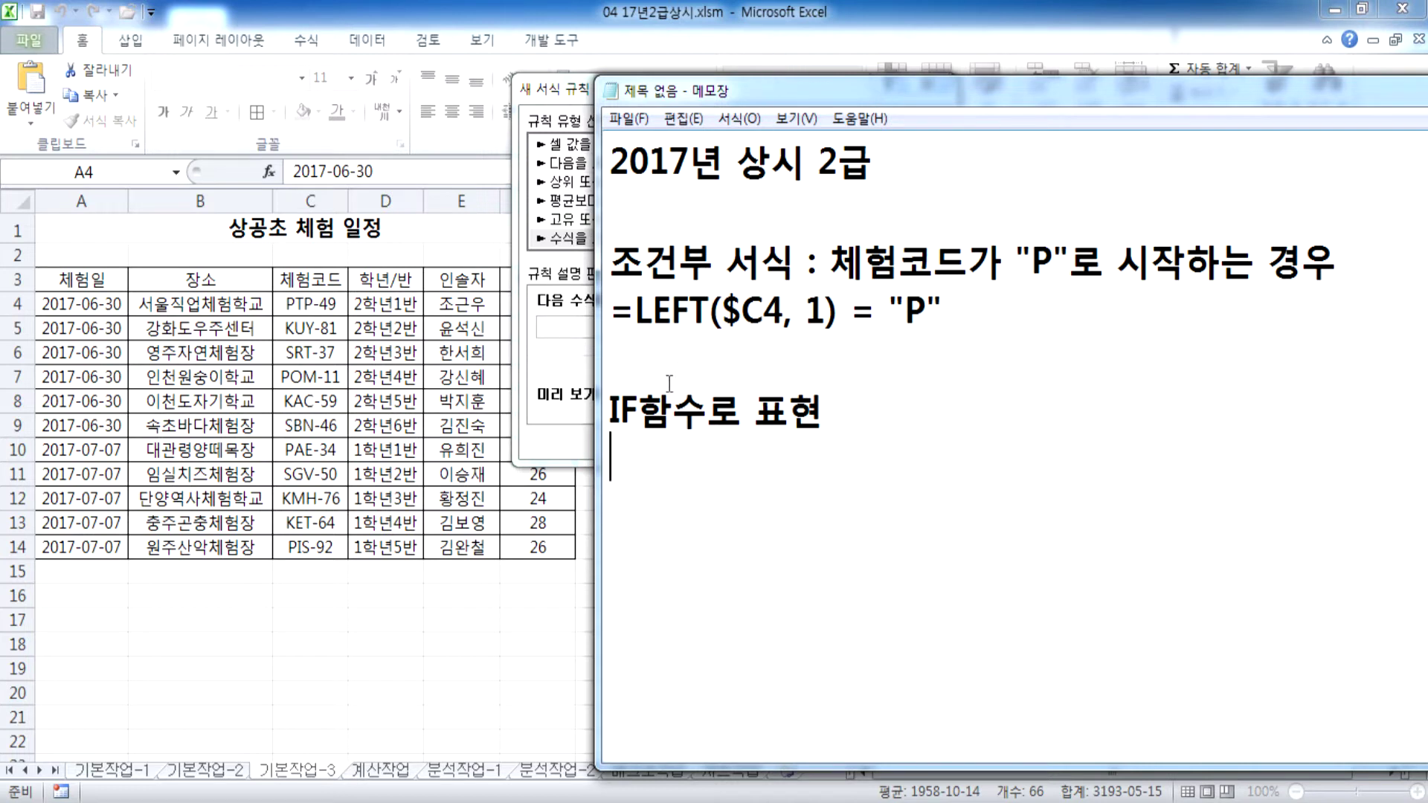
Step: Reuse the LEFT condition under the subheading to write =IF(LEFT($C4, 1) = "P", 서식을 적용, 가만히 있어라)
left_click_drag(634, 313, 1002, 316)
key("ctrl+c")
left_click(802, 449)
type("=IF(")
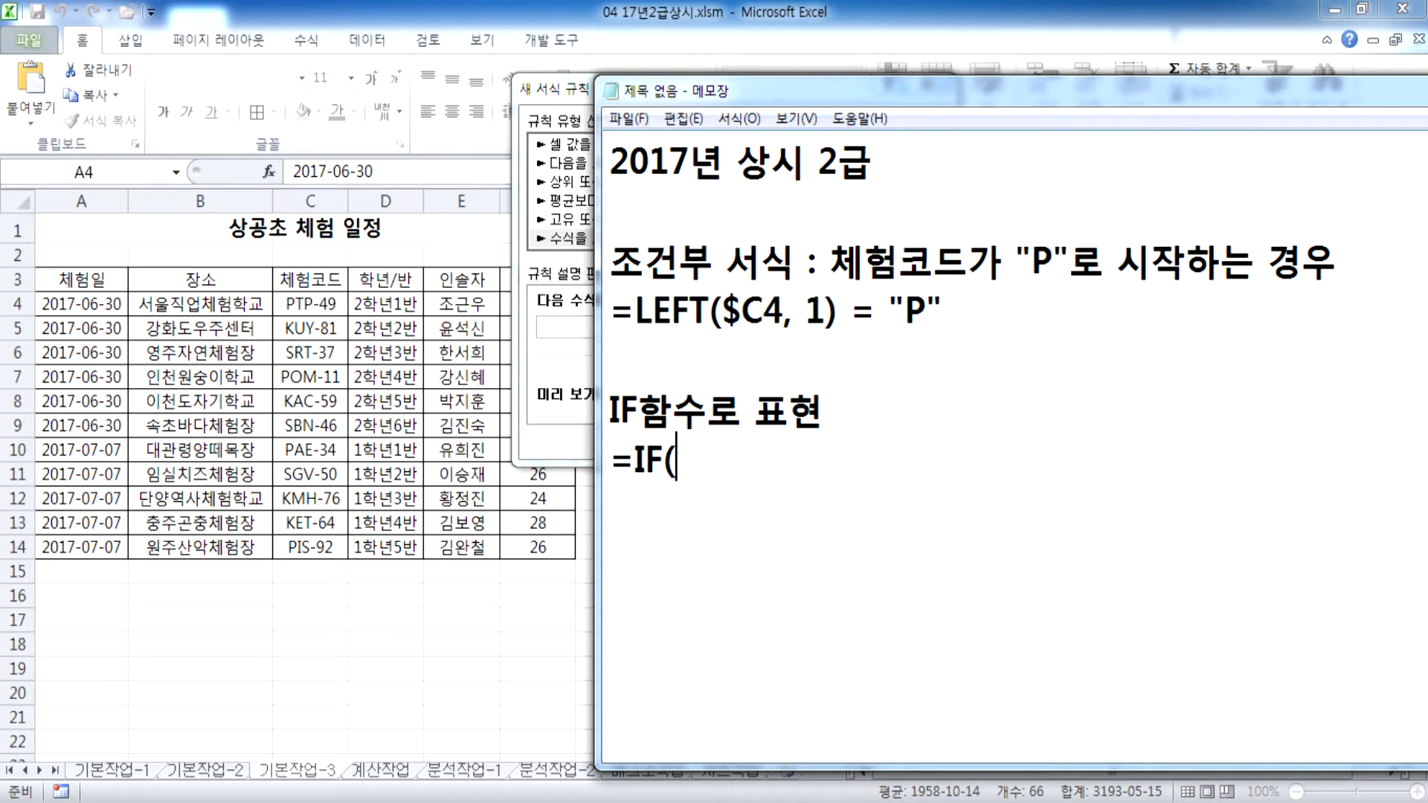
key("ctrl+v")
type(", 서식을 적용,")
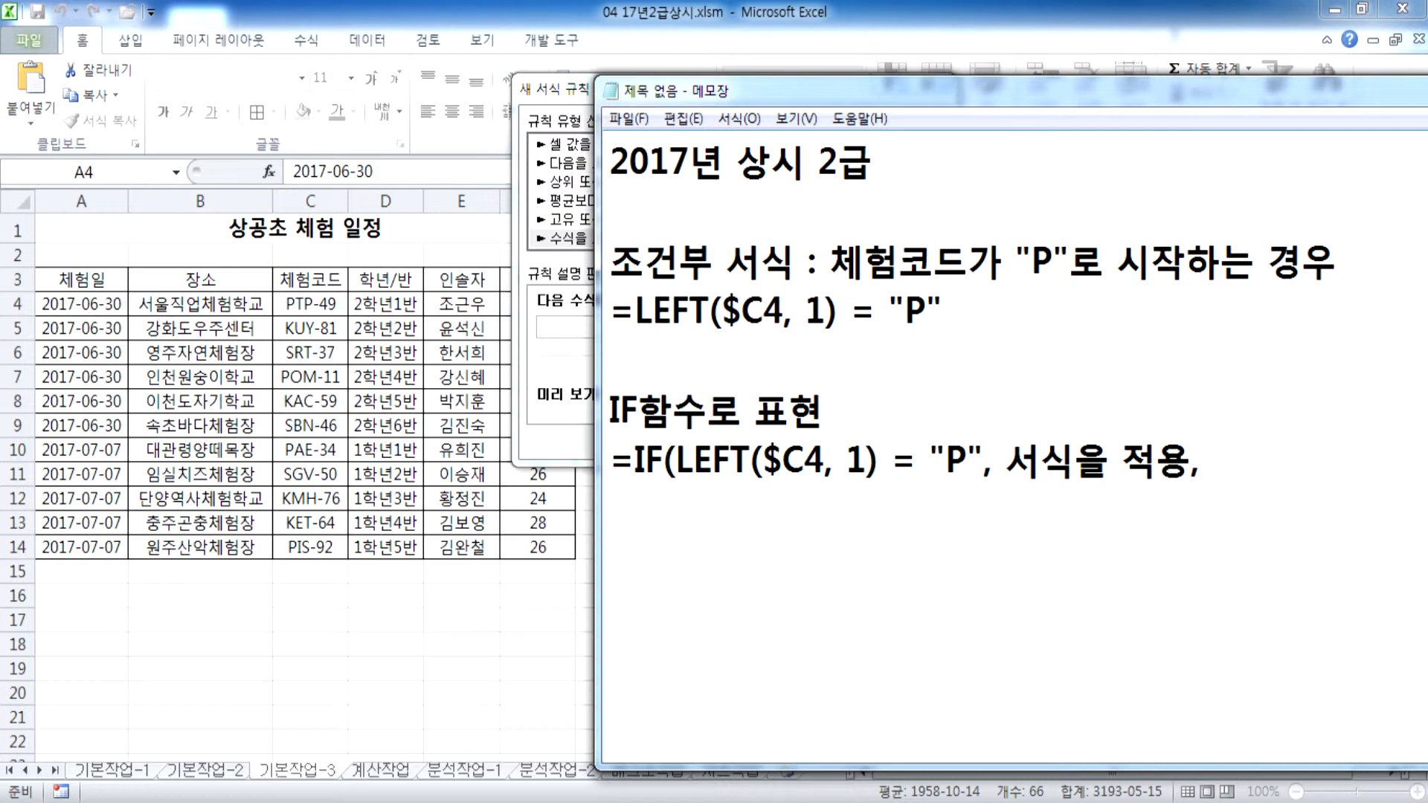
type("가만히 있ㅇ어라")
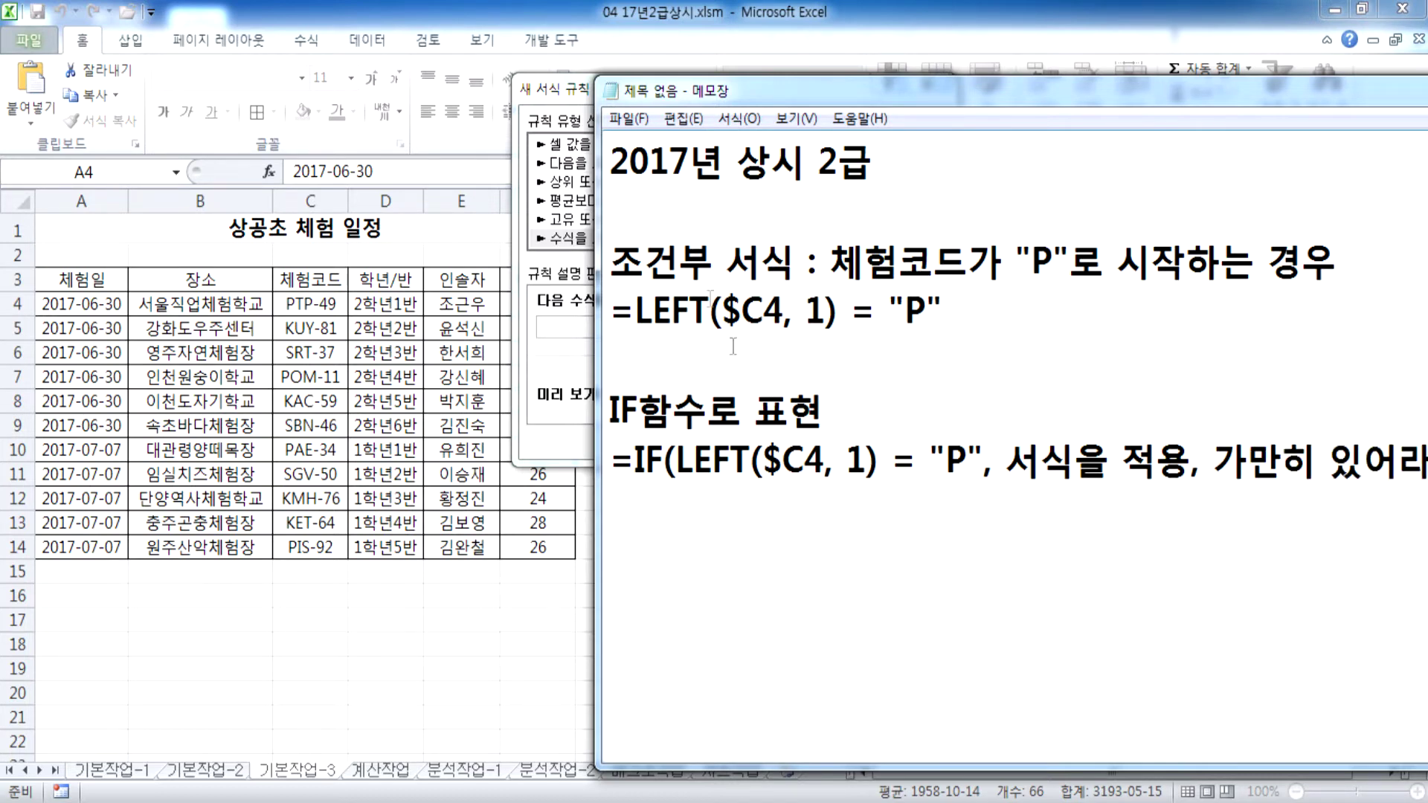
left_click_drag(698, 99, 525, 104)
key("BackSpace")
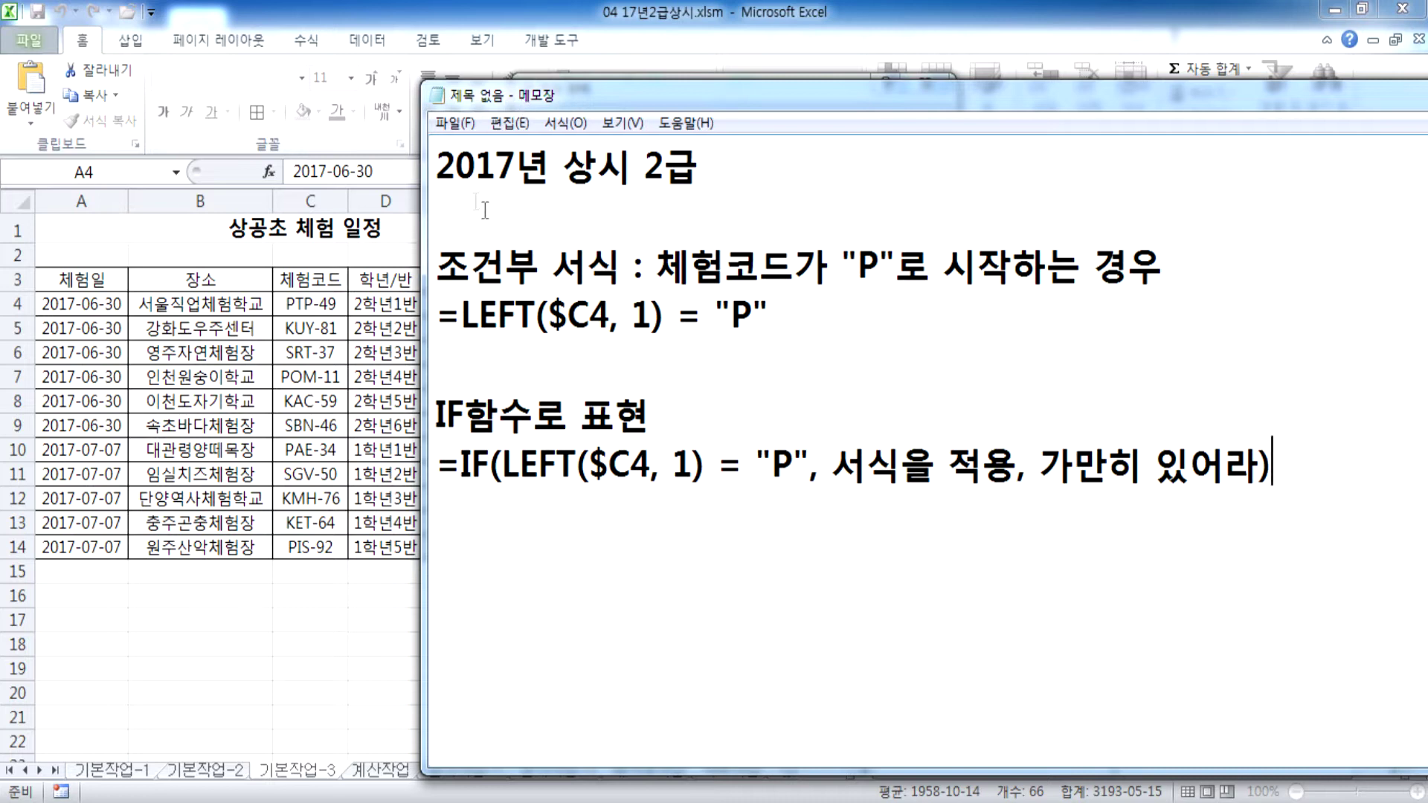
Step: Compare the empty rule formula in Excel with the Notepad notes and highlight the line =LEFT($C4, 1) = "P"
left_click(413, 352)
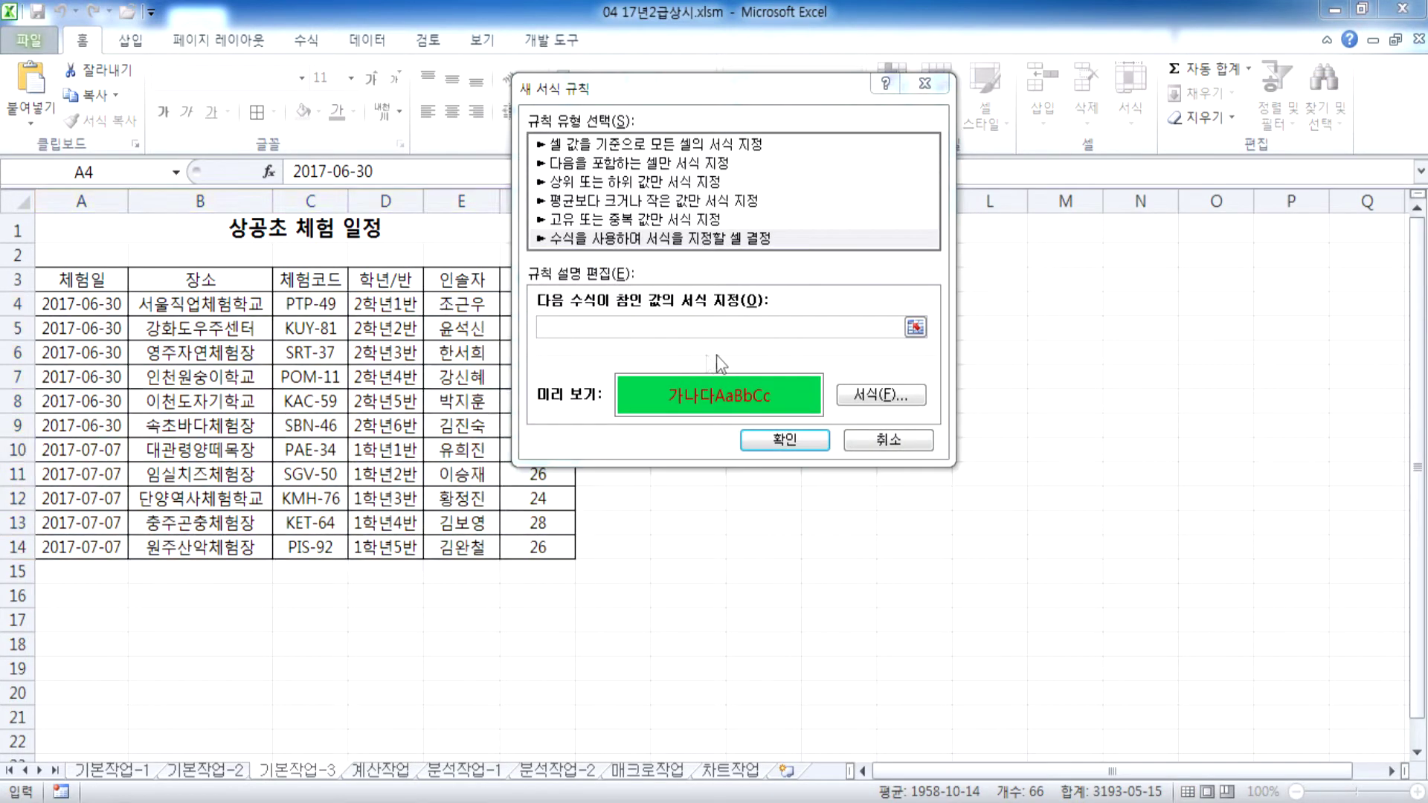
key("alt+Tab")
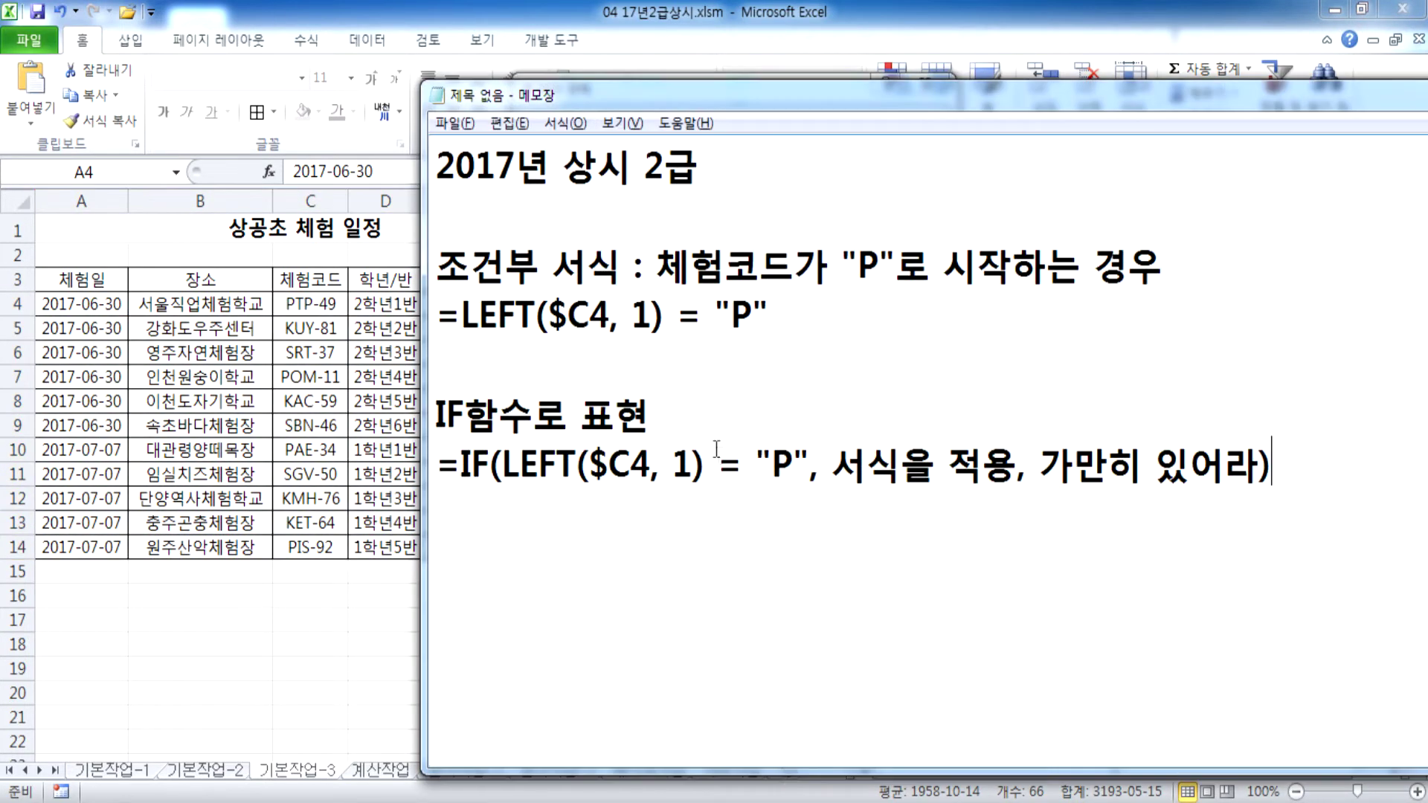
left_click(770, 316)
left_click(420, 318, "shift")
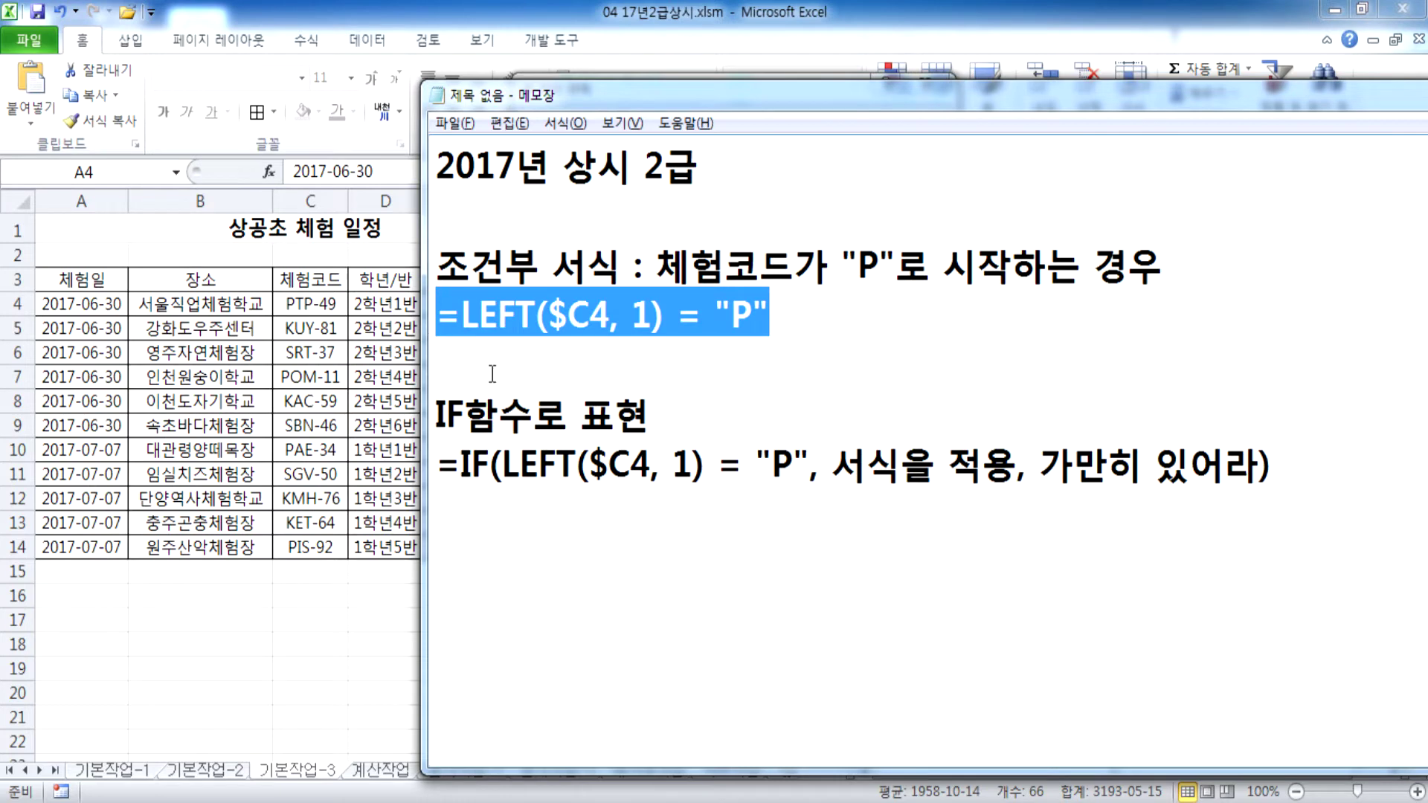
Step: Back in Excel, enter the rule formula =left($C4,1)="P" and apply the conditional formatting to A4:F14
key("alt+Tab")
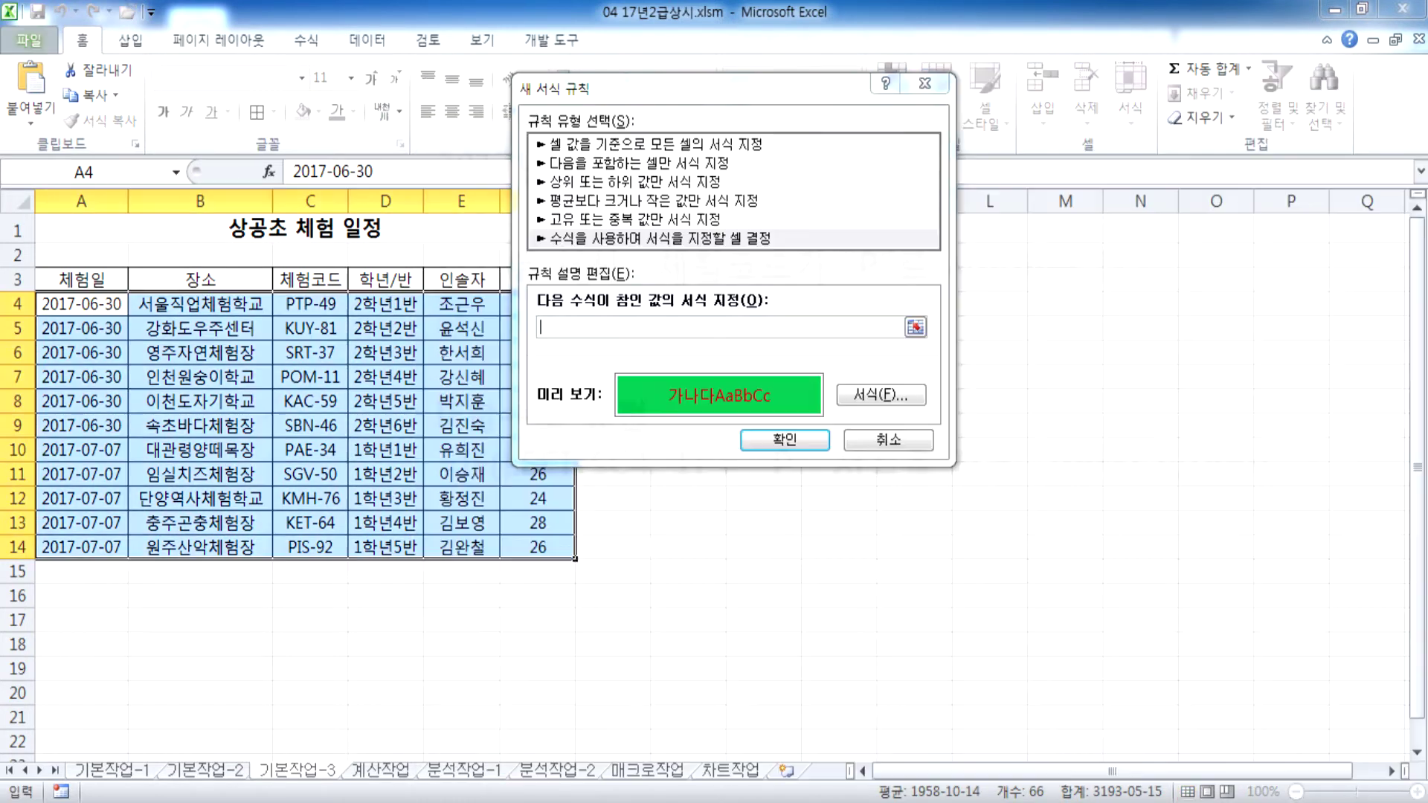
left_click(655, 330)
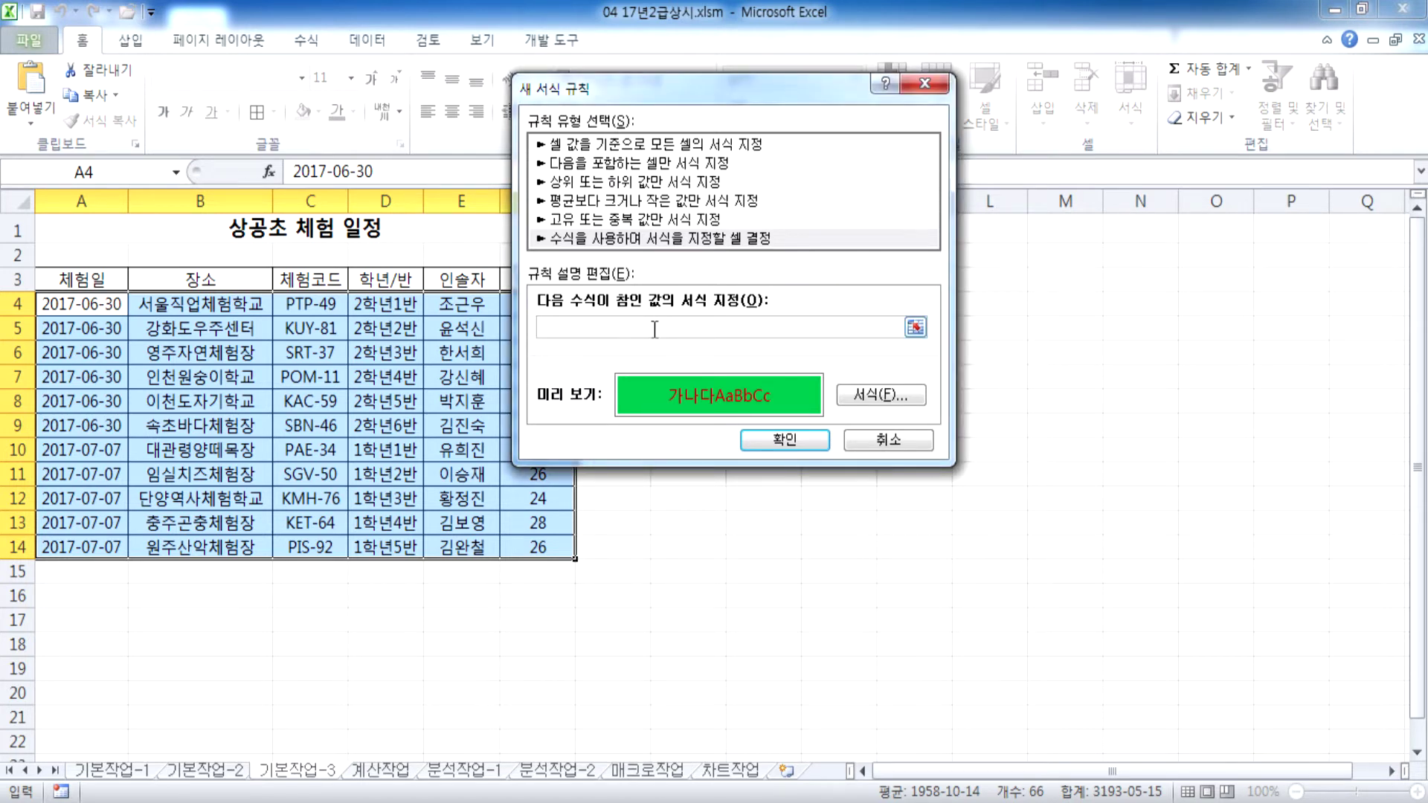
type("=left(")
left_click(301, 305)
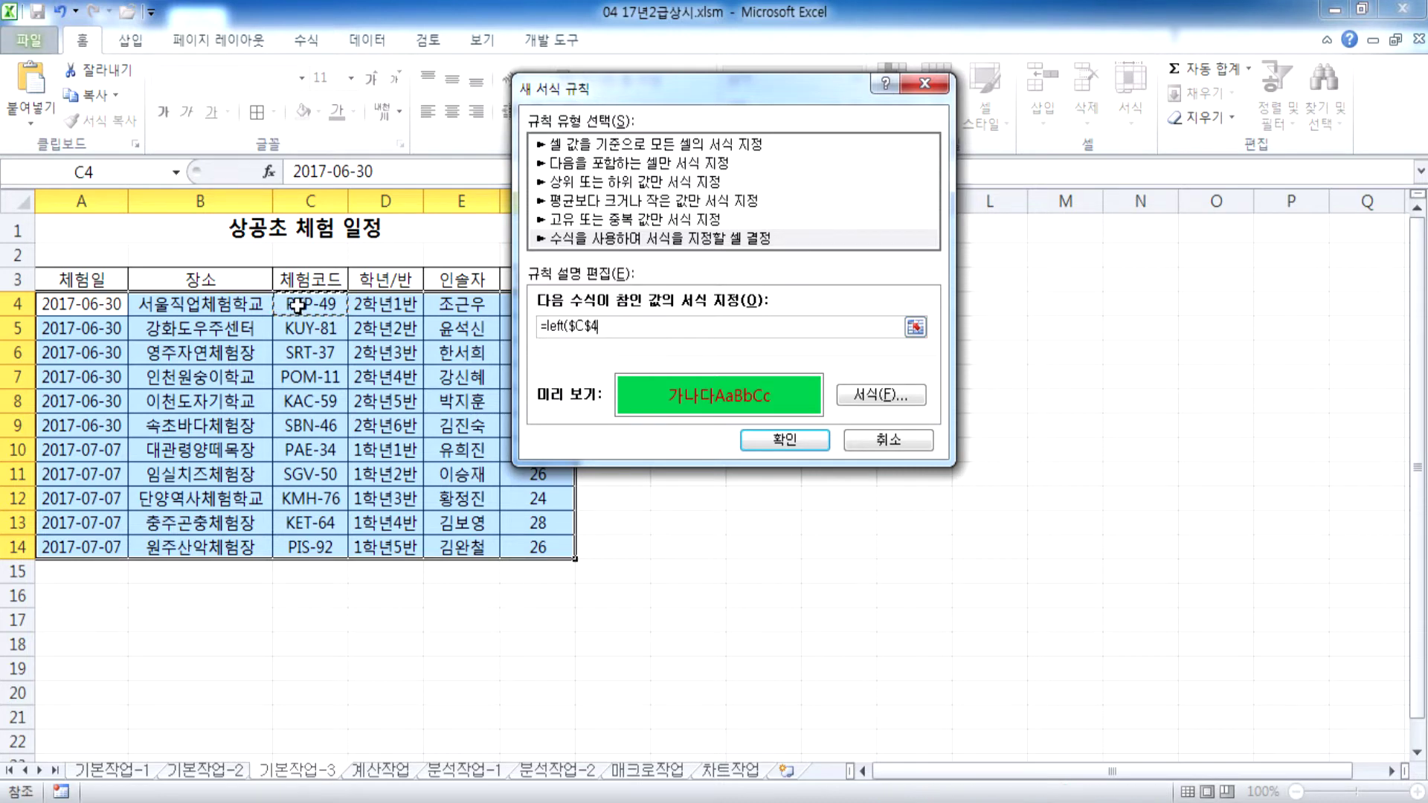
key("F4")
key("F4")
type(",1)=")
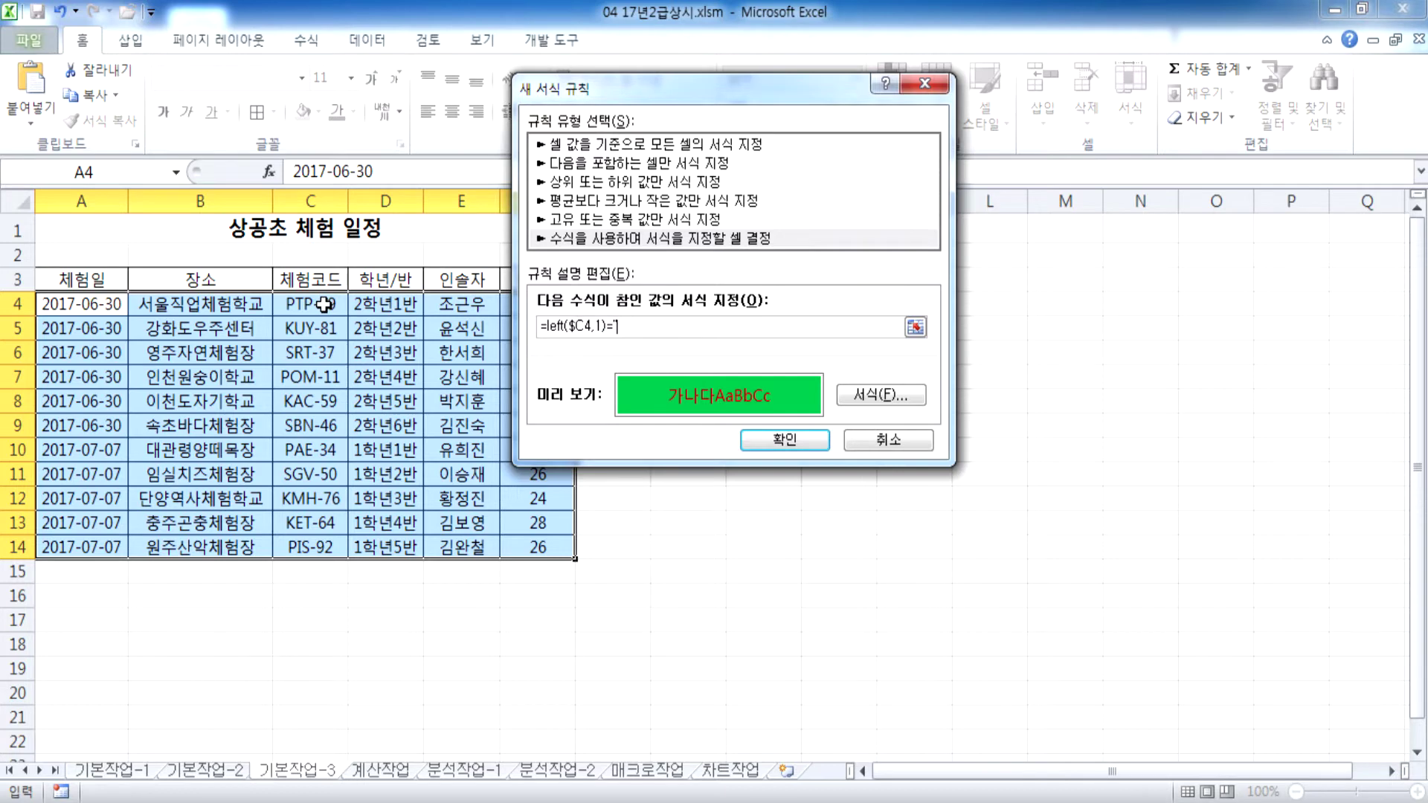
type("\"O")
key("BackSpace")
left_click(785, 440)
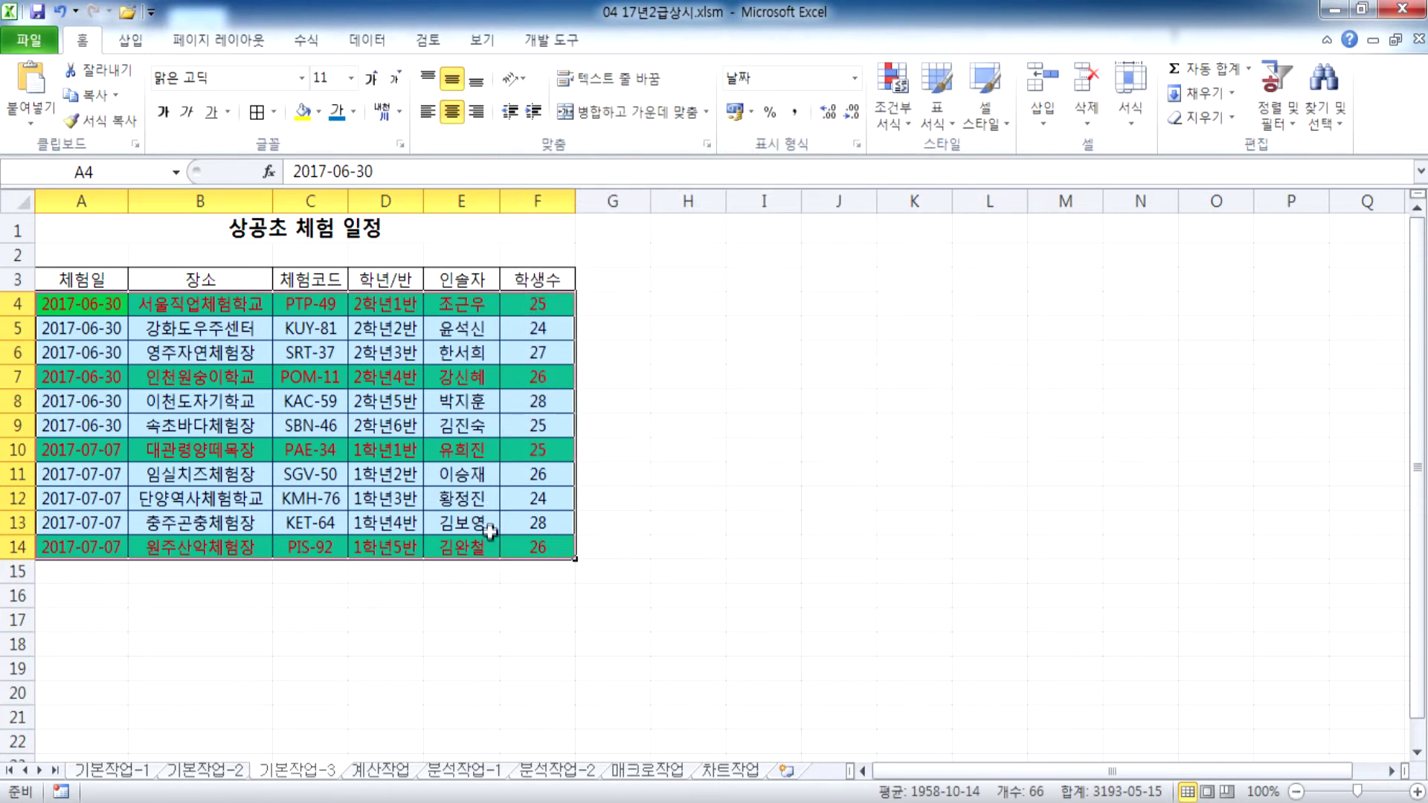
left_click(377, 585)
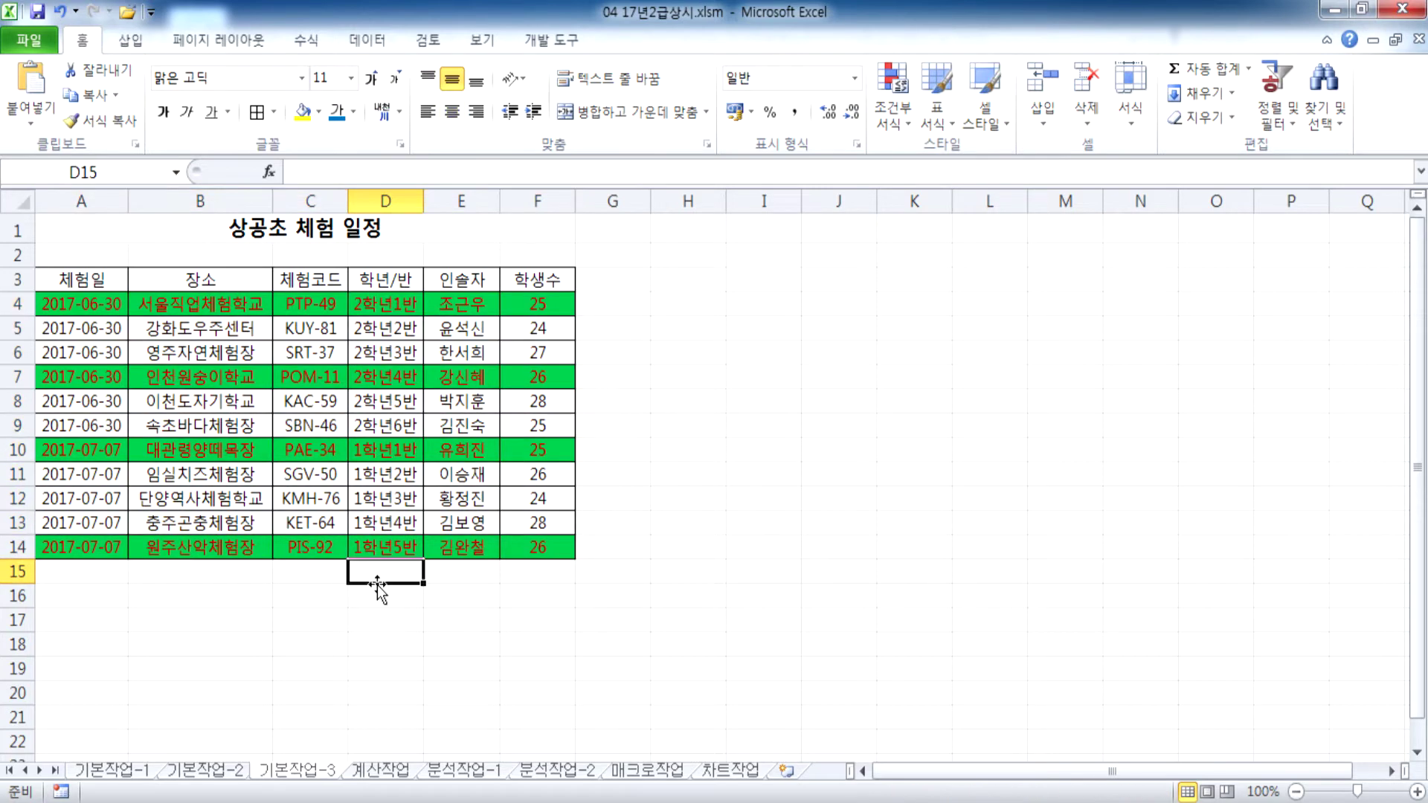
Step: Switch to the answer workbook 04 17년2급상시(정답).xlsm
key("alt+Tab")
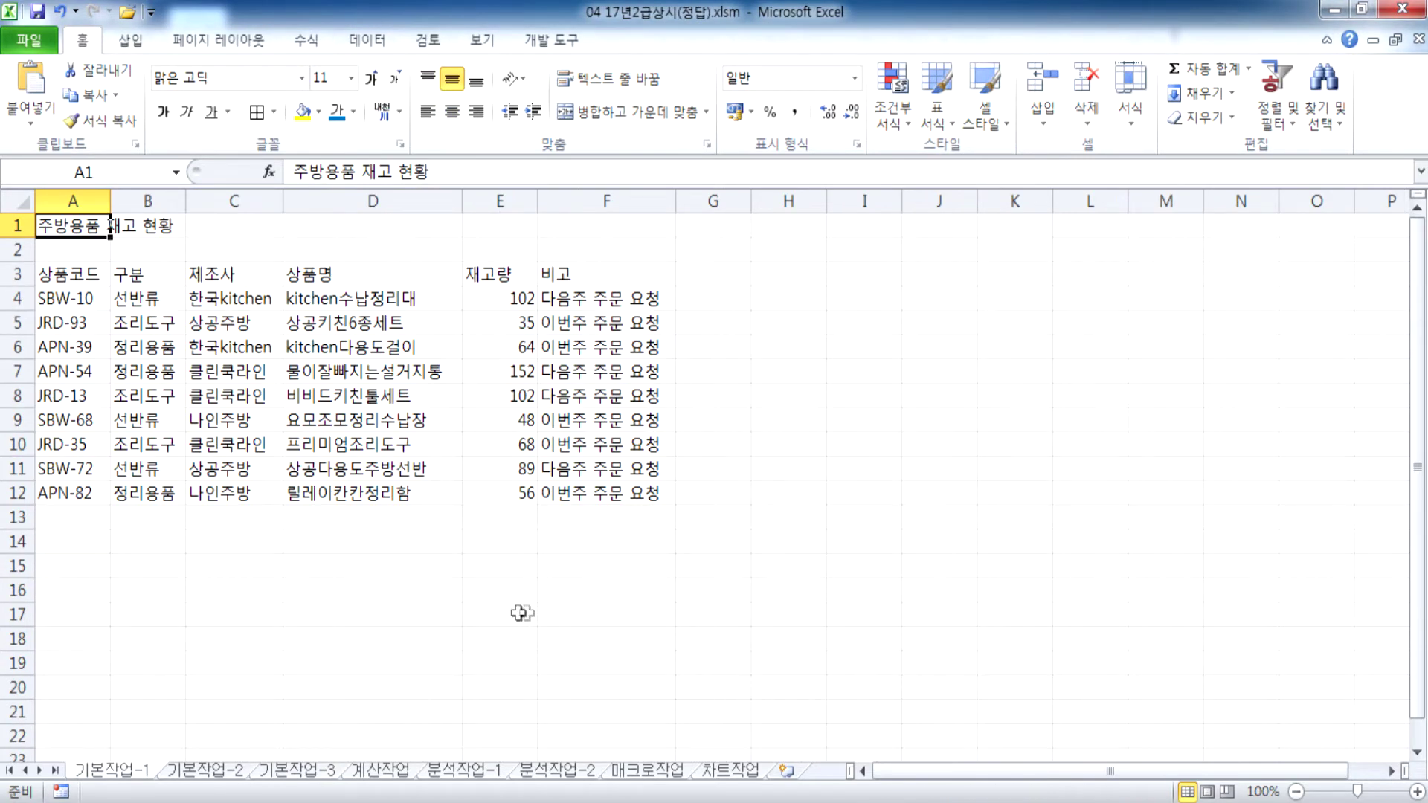
Step: Switch to the Notepad notes, add blank lines below the IF function example, and maximize the window
key("alt+Tab")
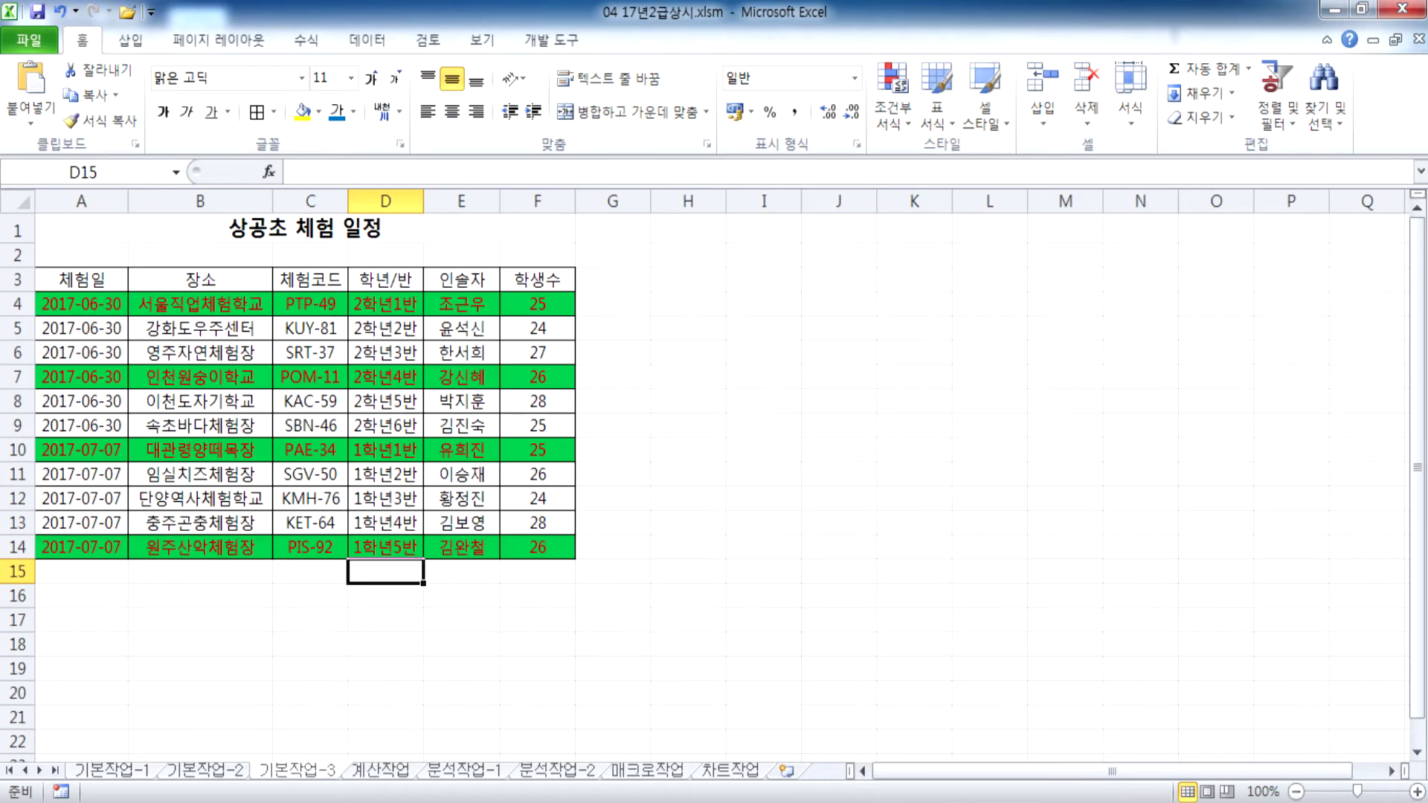
key("alt+Tab")
left_click(513, 517)
left_click(587, 528)
key("Return")
key("Return")
key("Return")
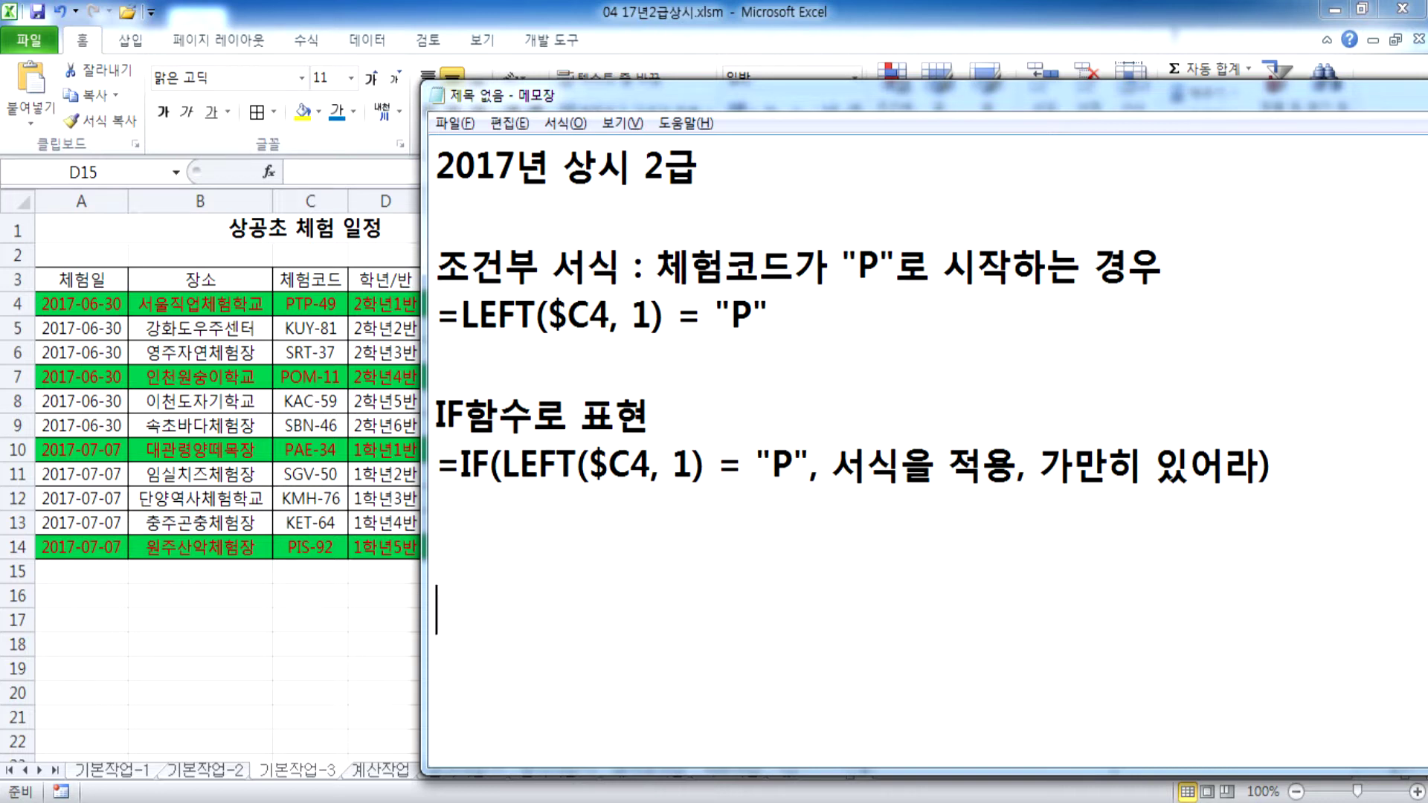
double_click(740, 92)
Step: Switch to Excel and select cell E3 on the 계산작업 sheet, with the ribbon collapsed and the zoom at 160%
key("alt+Tab")
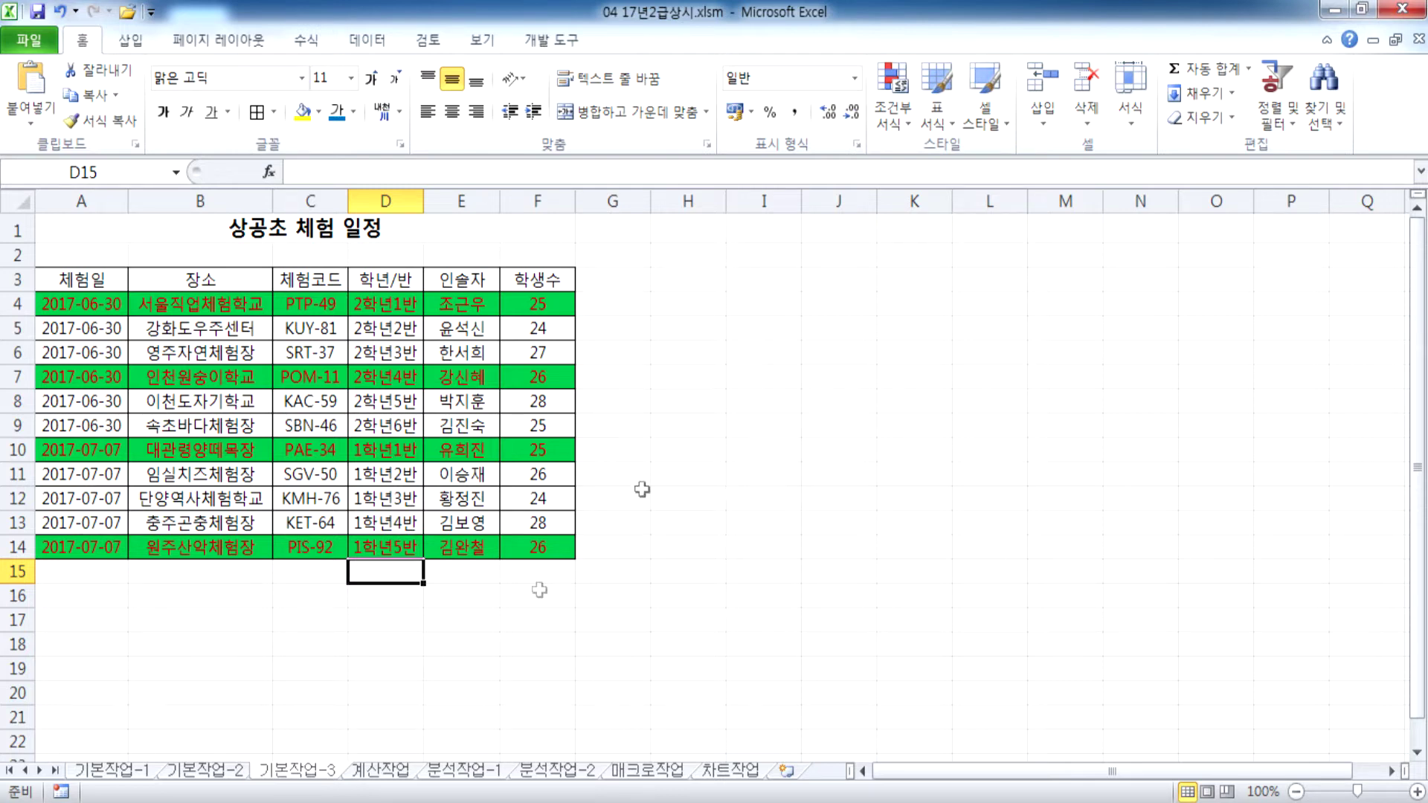
left_click(398, 774)
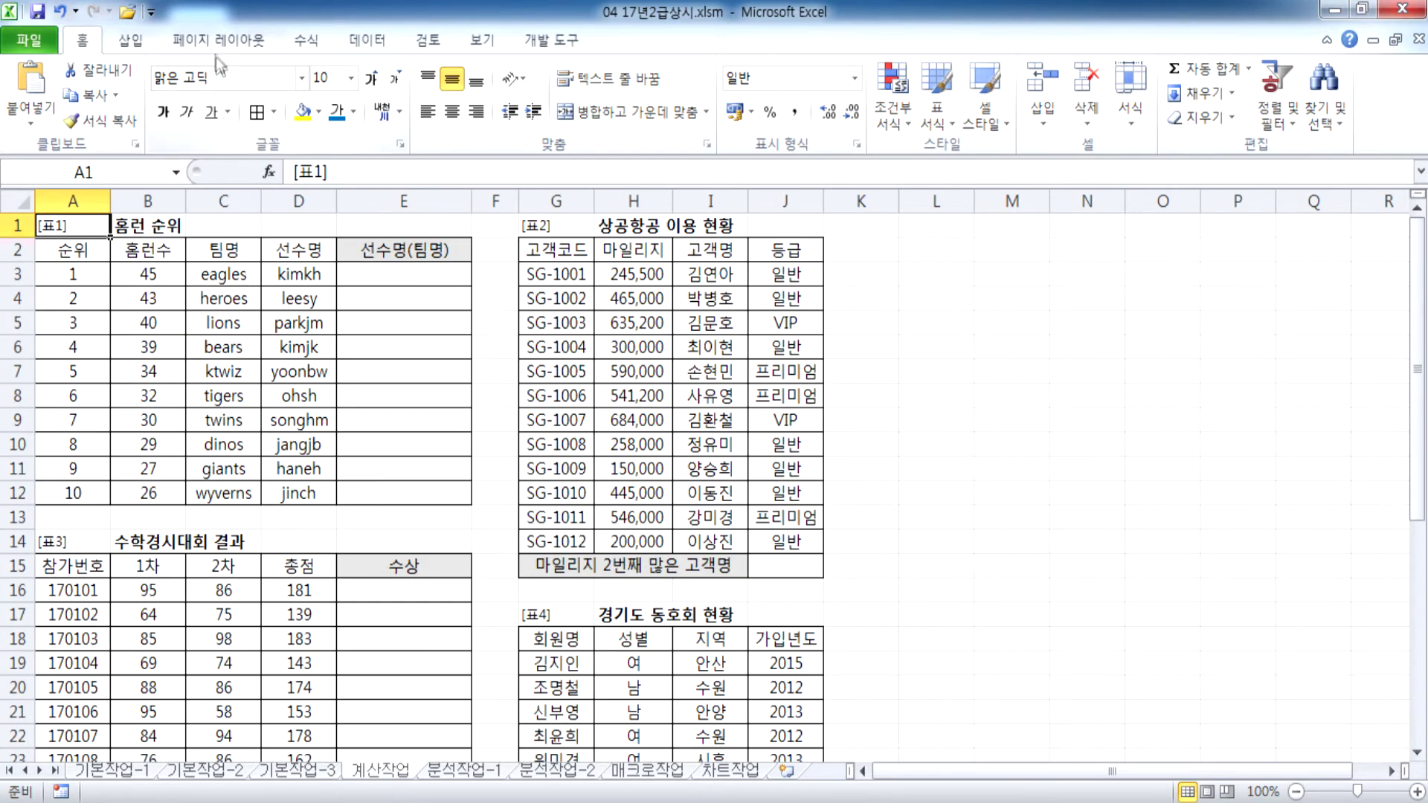
double_click(84, 45)
scroll(96, 227, "up", 4)
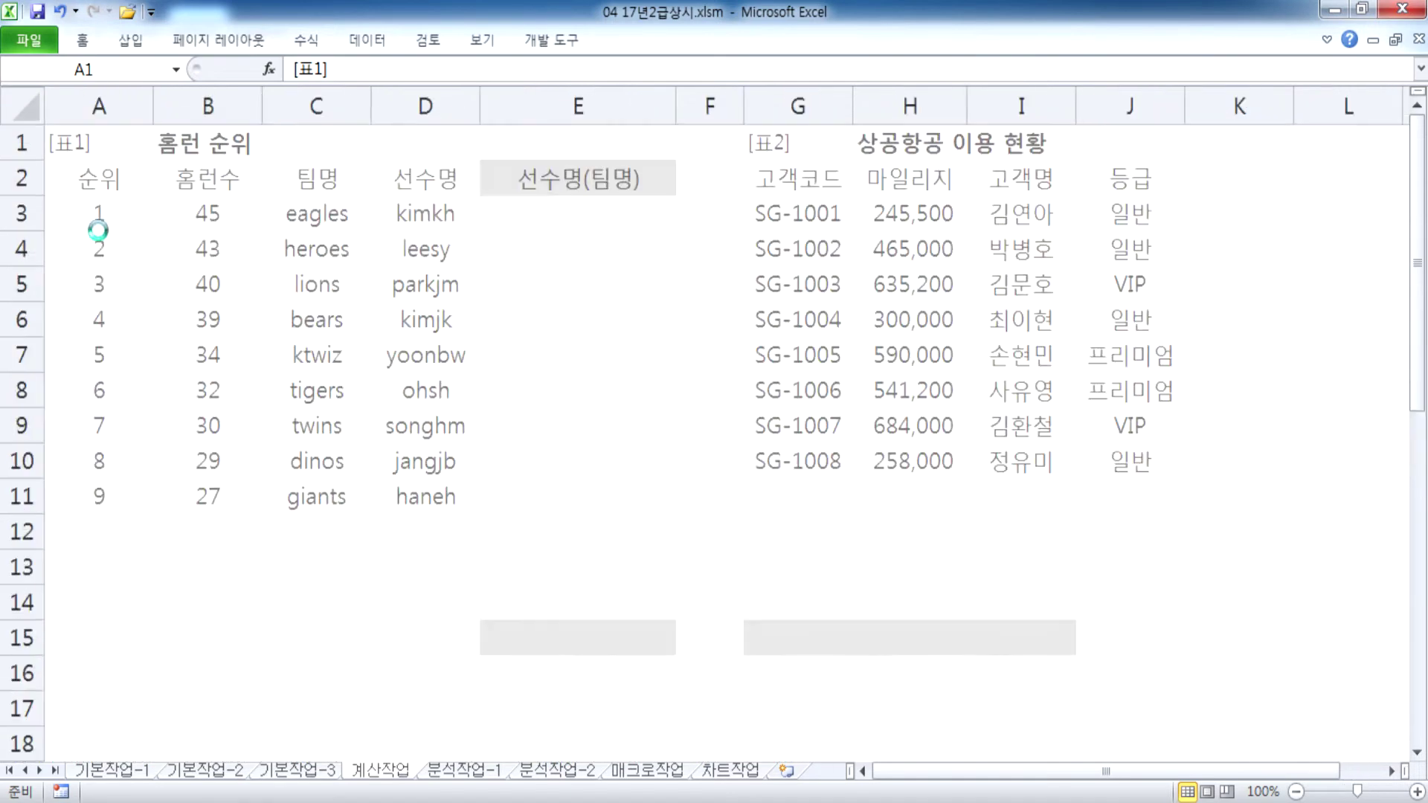
left_click(587, 230)
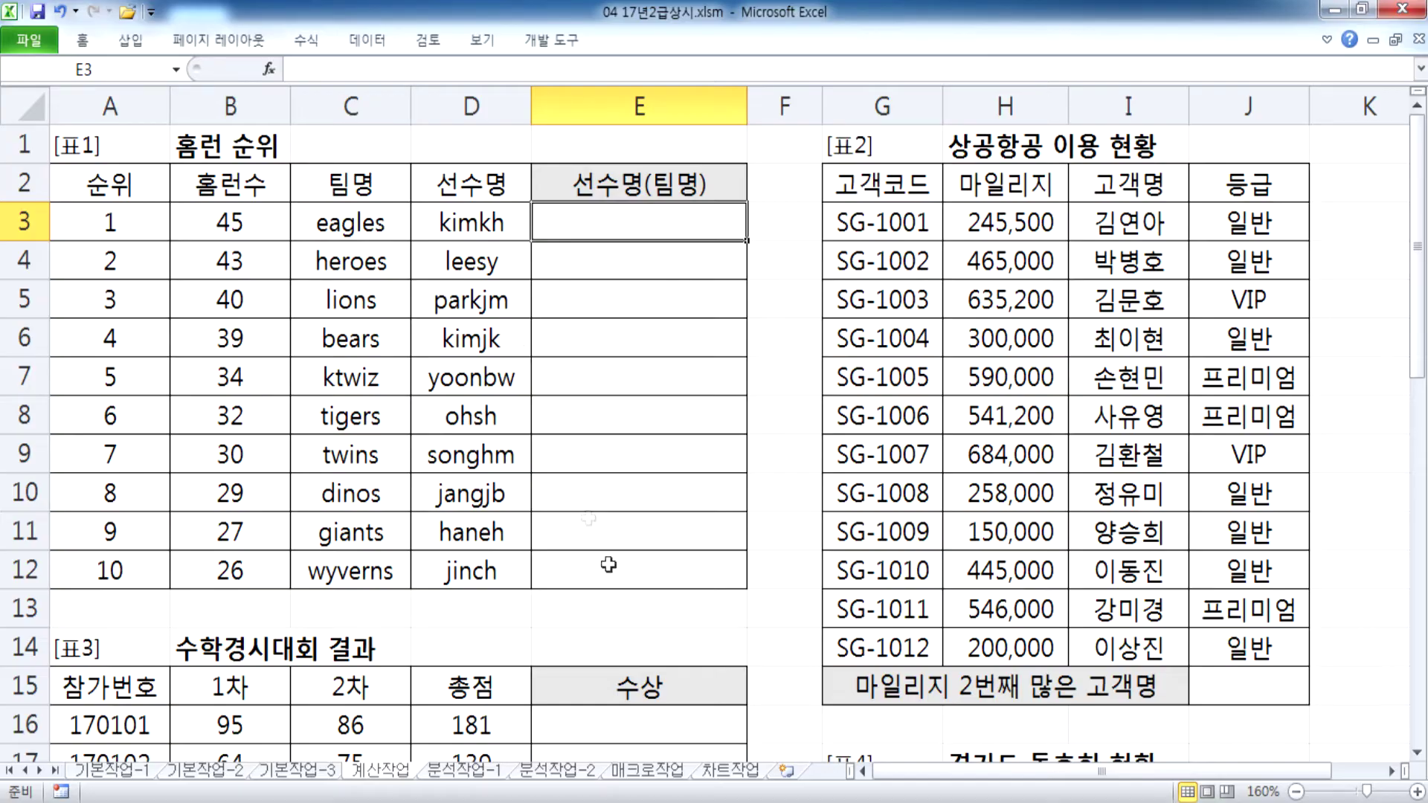
Step: In Notepad, remove the extra blank line and write "문제1. 선수명의 첫 문자는 대문자로 변환하고, 팀명의 전" as the first problem's text
key("alt+Tab")
type("문제1.")
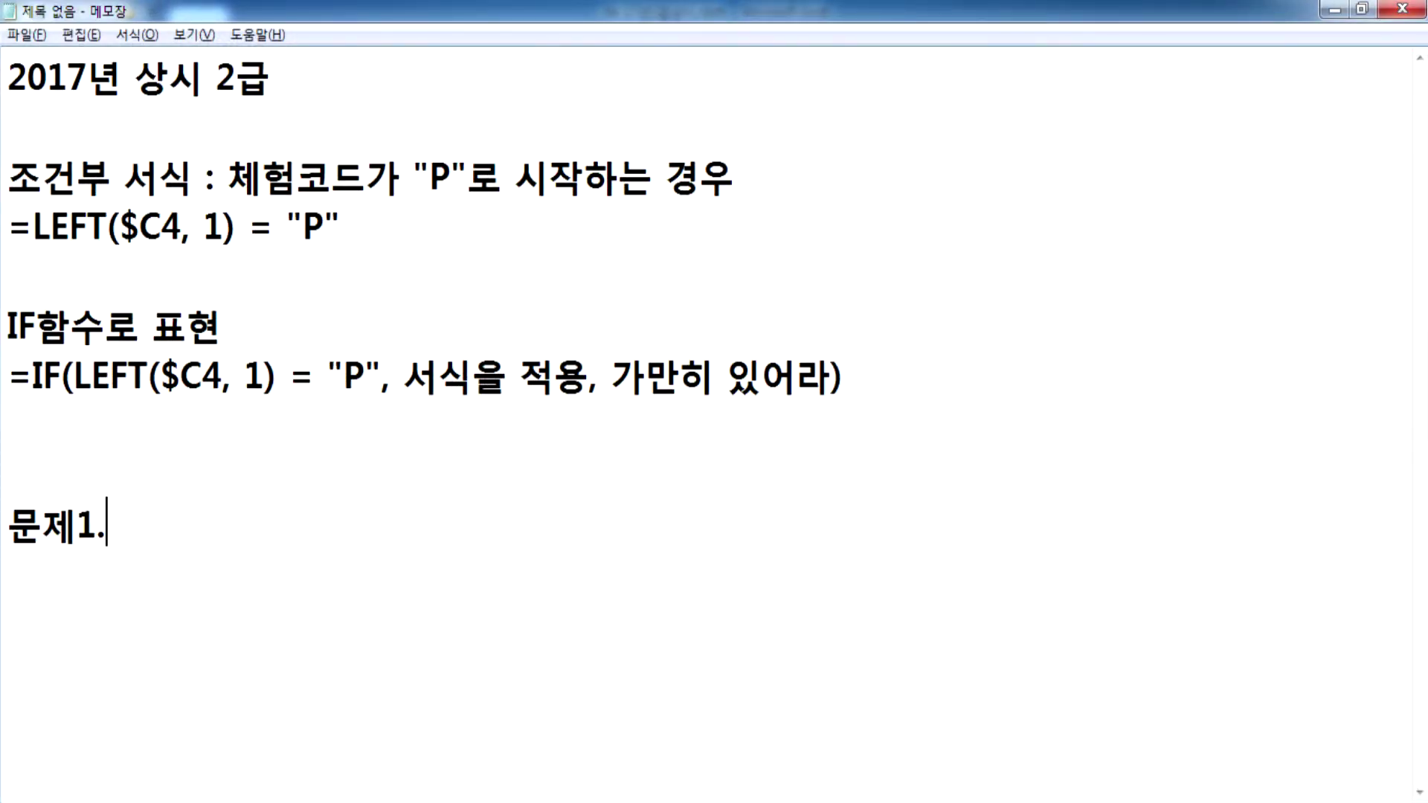
key("Up")
key("Delete")
type("선수명의 첫 문자는 대문자로 변환하고, ")
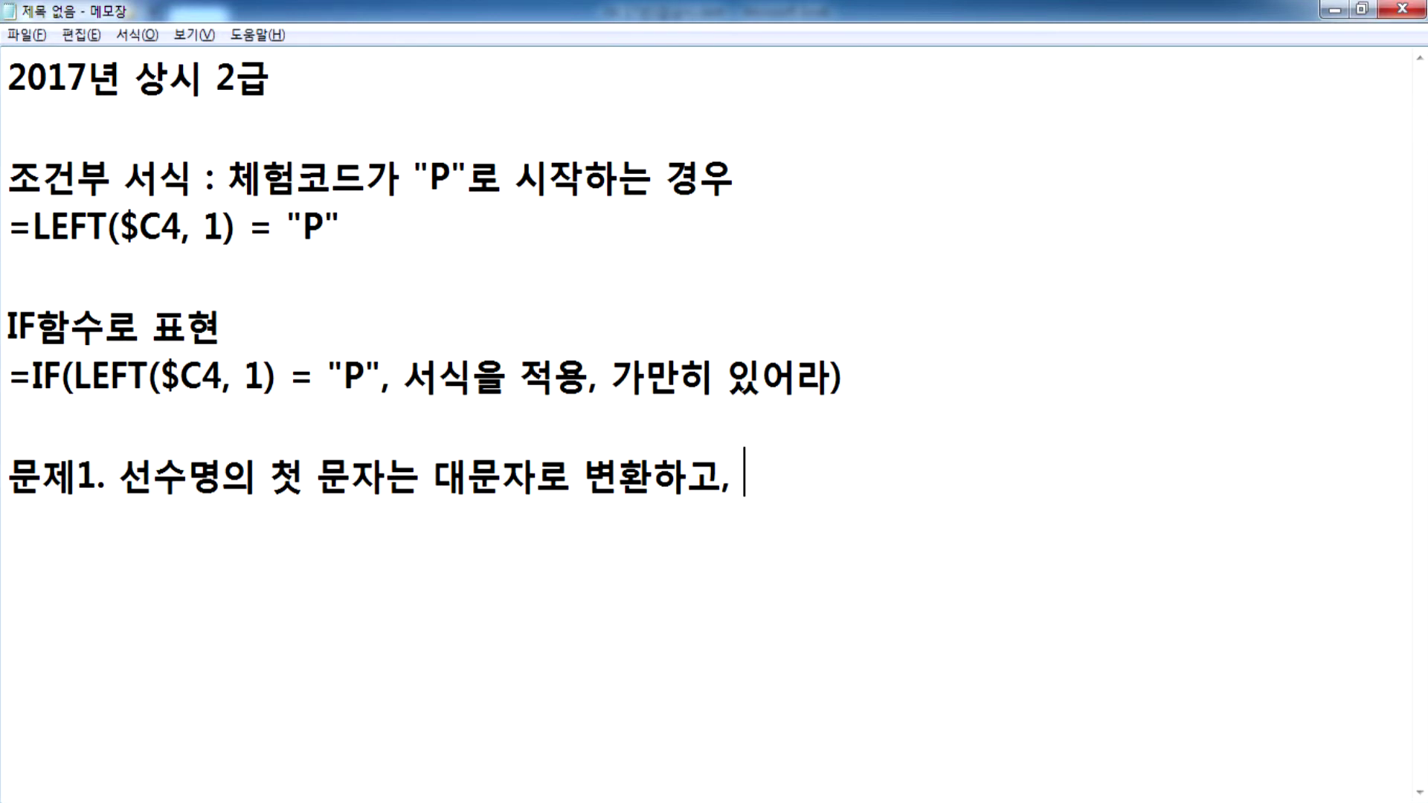
type("팀명의 전")
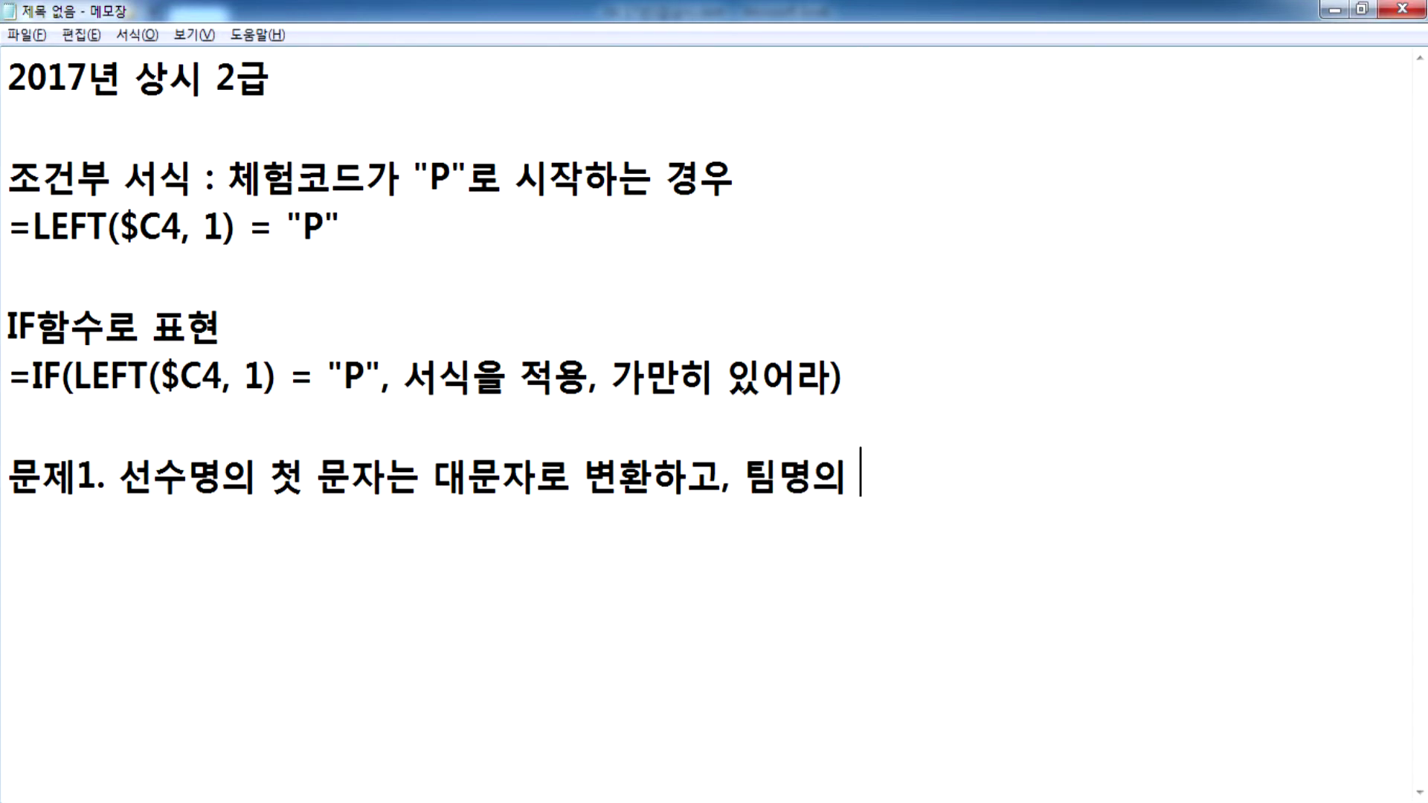
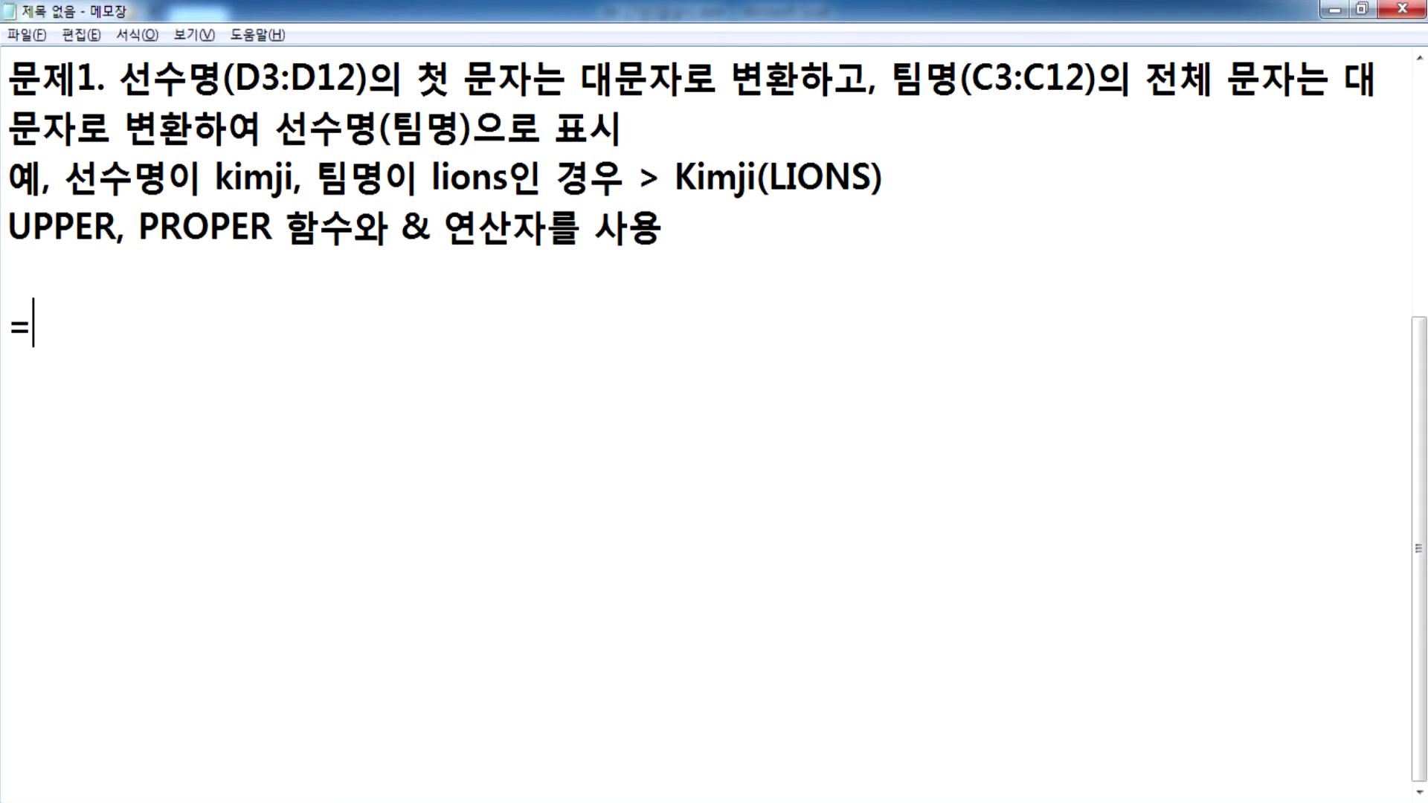
Step: Write the two function parts of the answer, =PROPER(D3) UPPER(C3), below the problem text
key("BackSpace")
key("BackSpace")
type("PROPER(D3)")
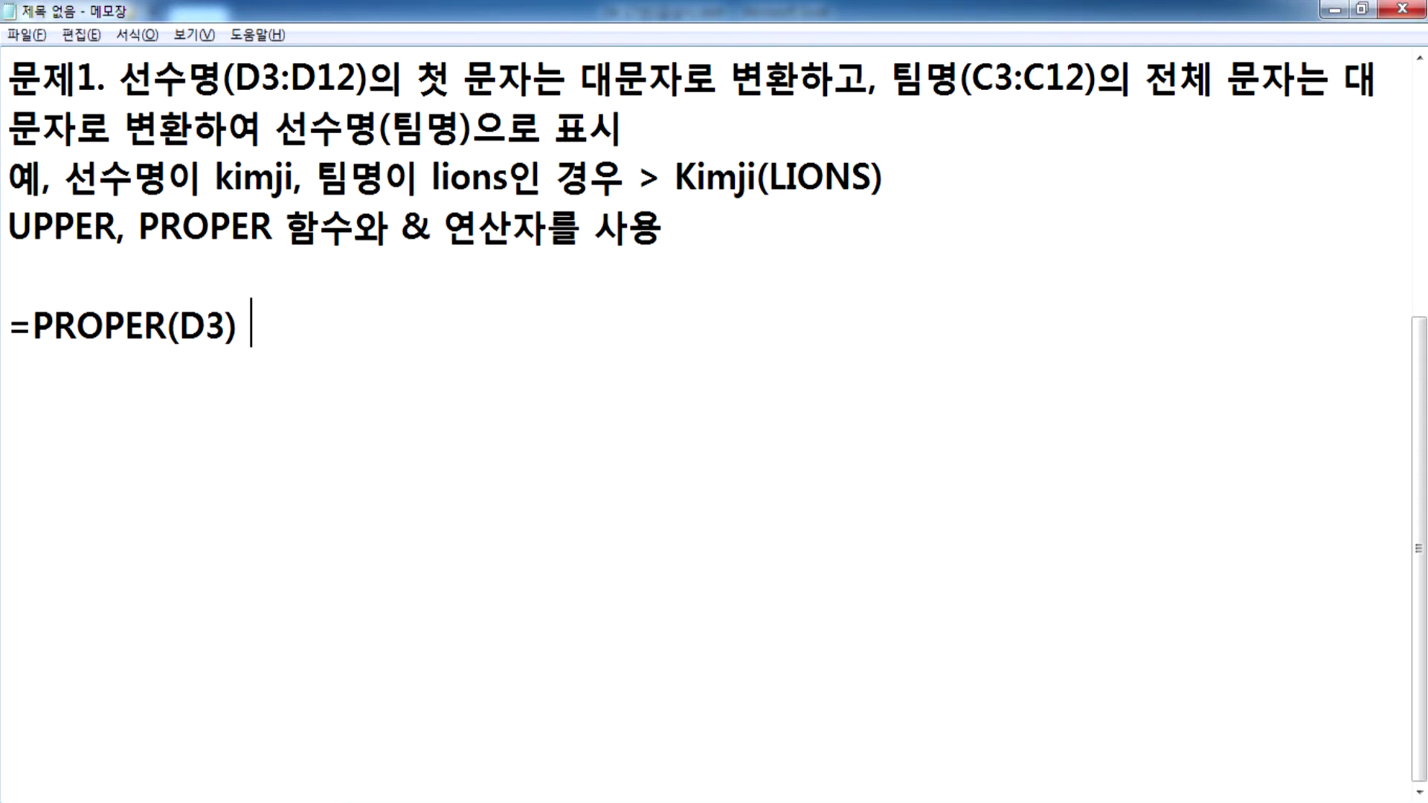
type(" UPPER")
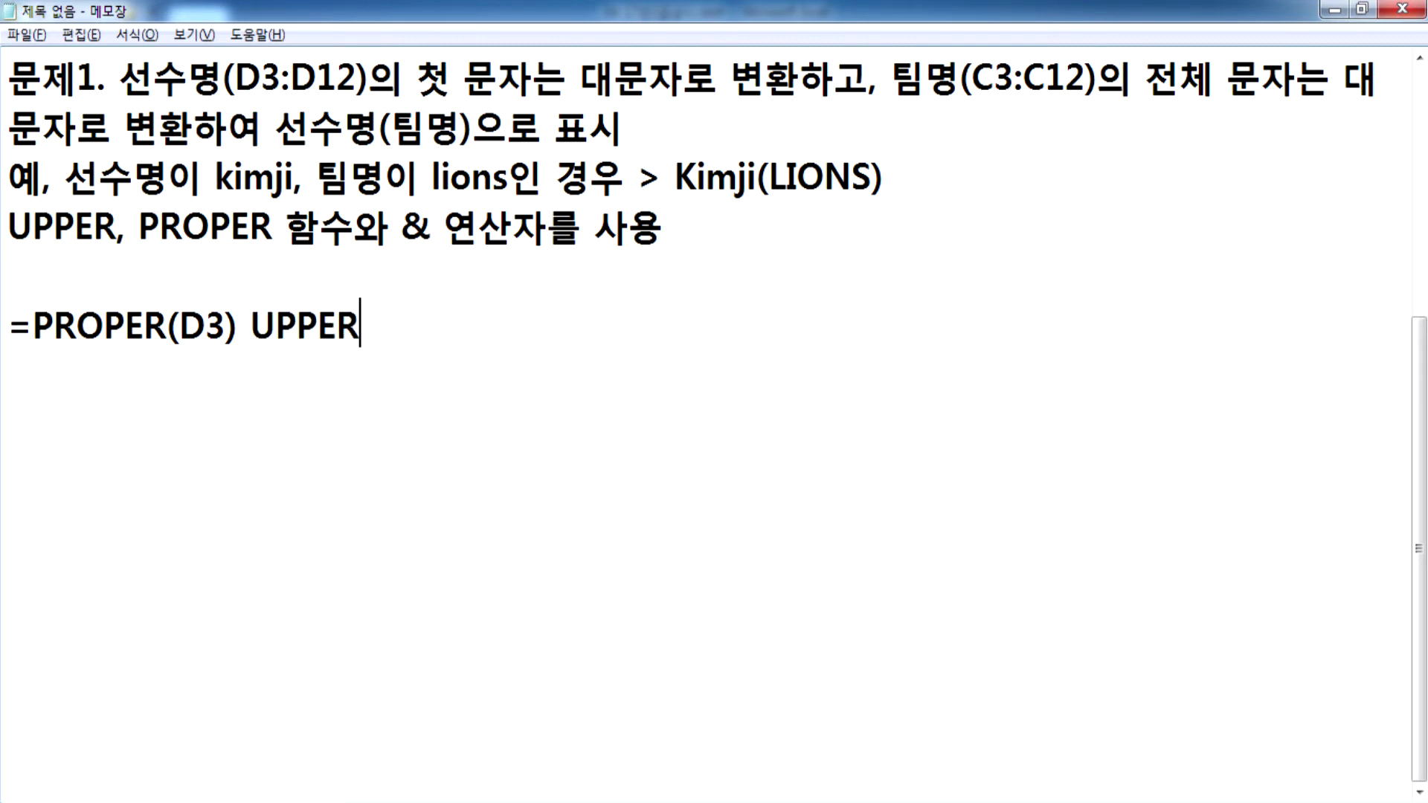
type("(C3)")
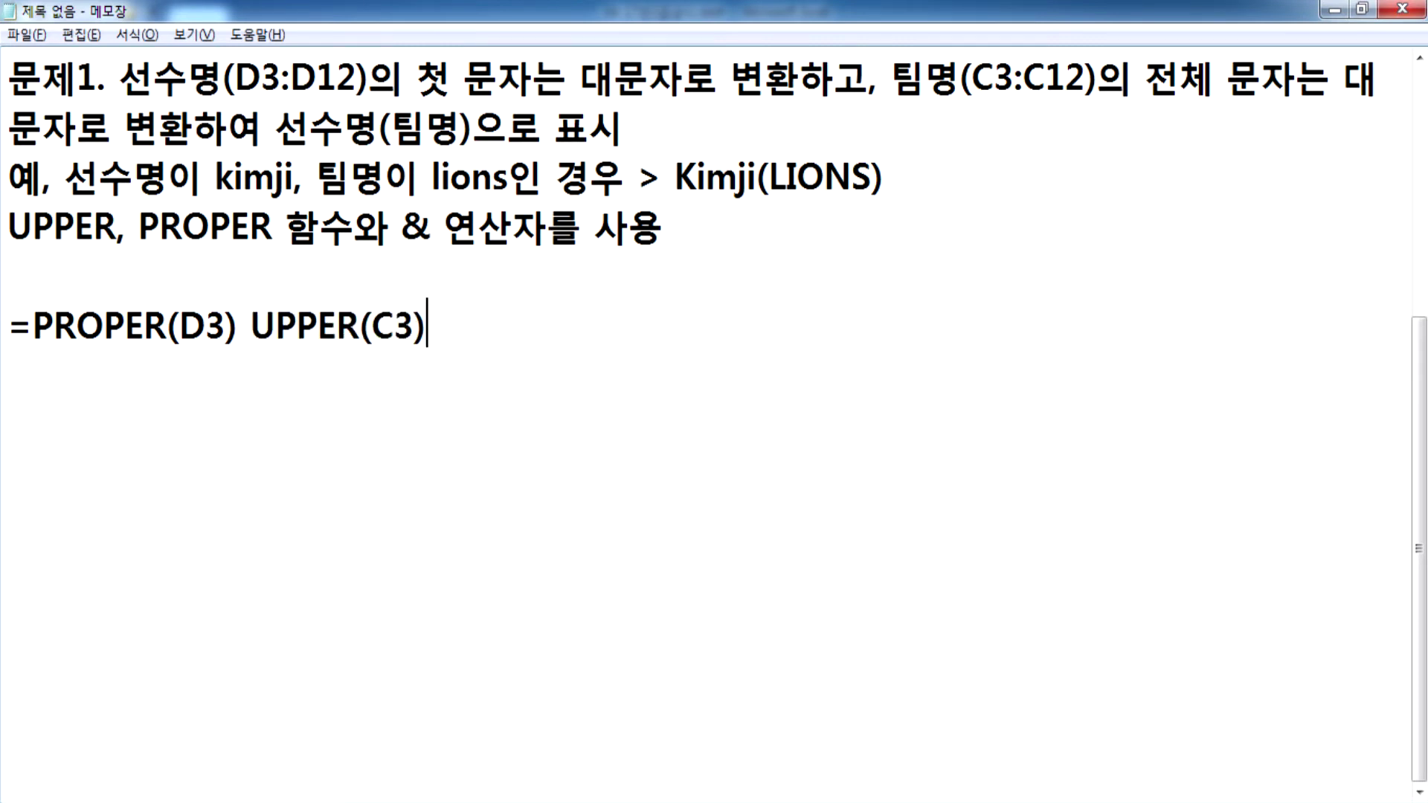
Step: Enclose the UPPER(C3) part of the formula in an opening and a closing parenthesis
key("Left")
key("Left")
key("Left")
key("Left")
key("Left")
key("Left")
key("Left")
key("Left")
key("Left")
type("(")
key("End")
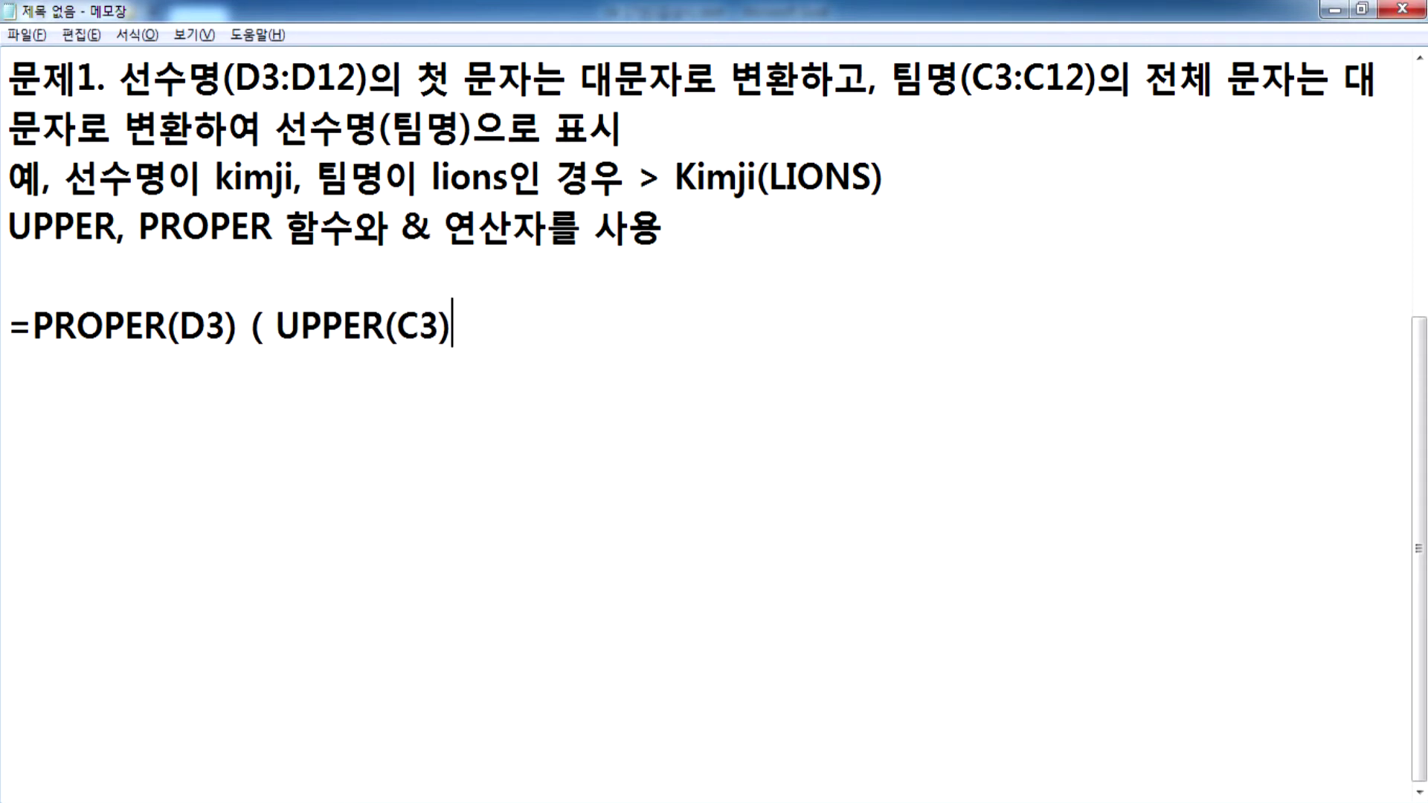
type(")")
Step: Turn the opening parenthesis into quoted text joined on both sides, giving =PROPER(D3) & "(" & UPPER(C3)
key("Left")
key("Left")
key("Left")
key("Left")
key("Left")
key("Left")
key("Left")
key("Left")
key("Left")
key("Left")
key("Left")
key("Left")
key("Left")
type("& \"")
key("Right")
type("\" ")
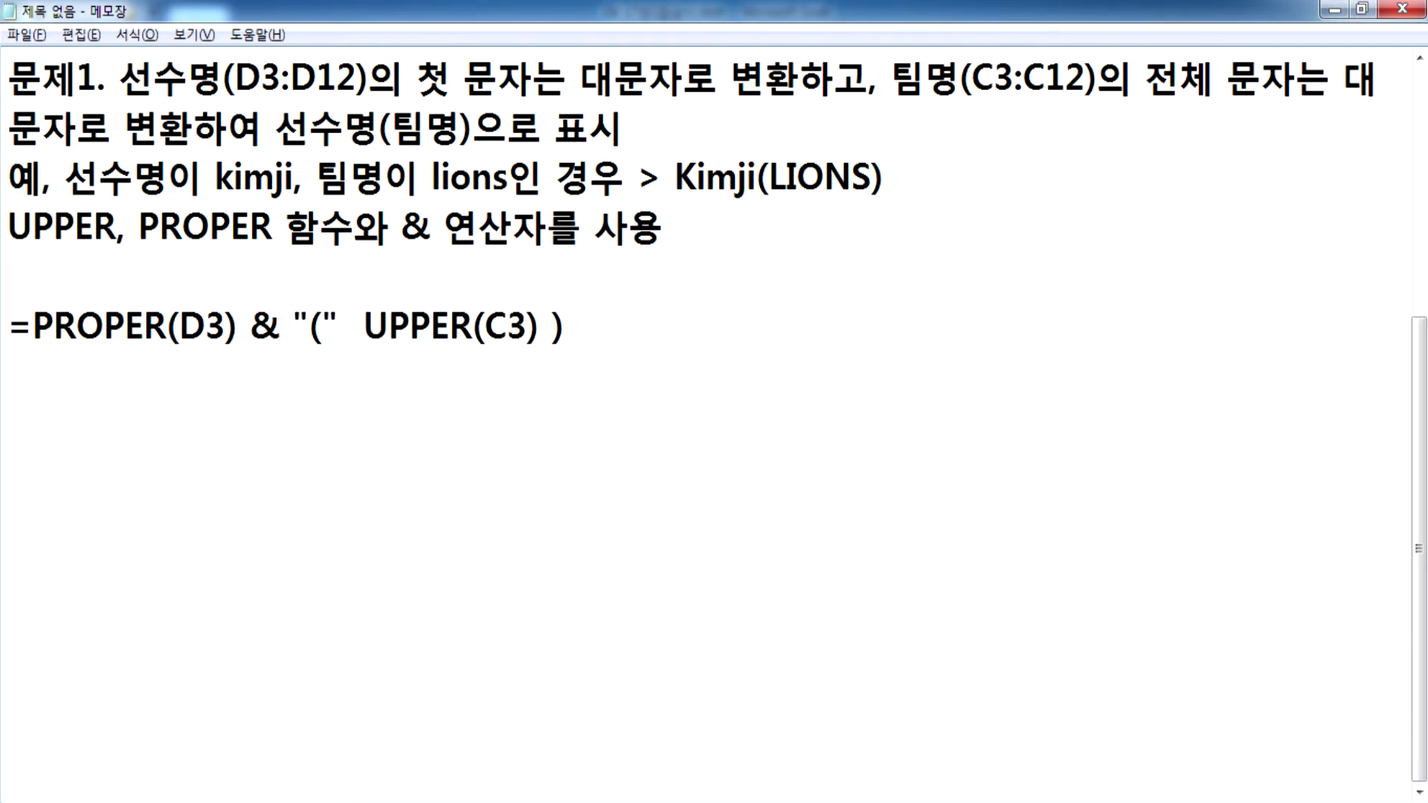
type("&")
Step: Join the closing parenthesis as quoted text by adding & ")" after UPPER(C3)
key("Right")
key("Right")
key("Right")
key("Right")
key("Right")
key("Right")
key("Right")
key("Right")
key("Right")
key("Right")
key("Right")
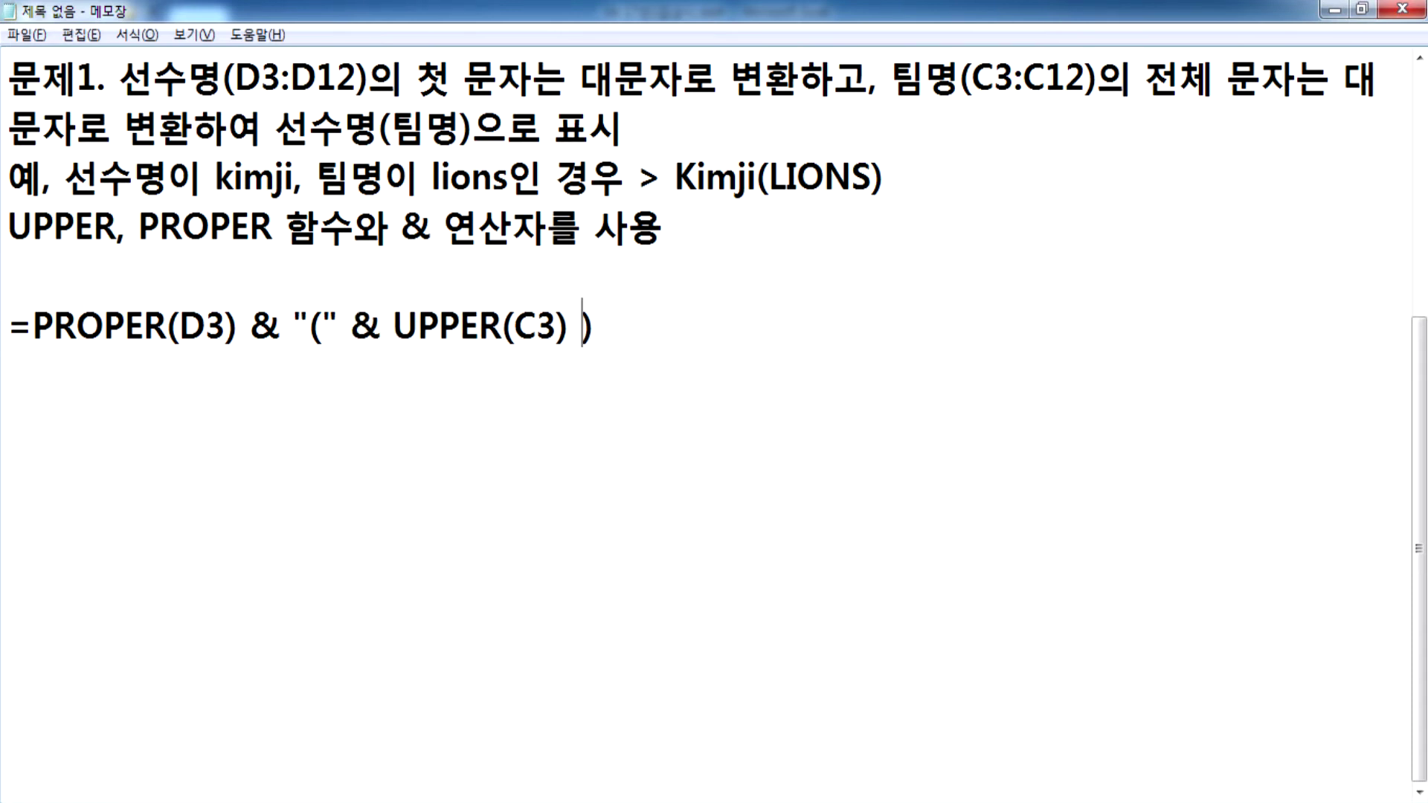
type("& \"(")
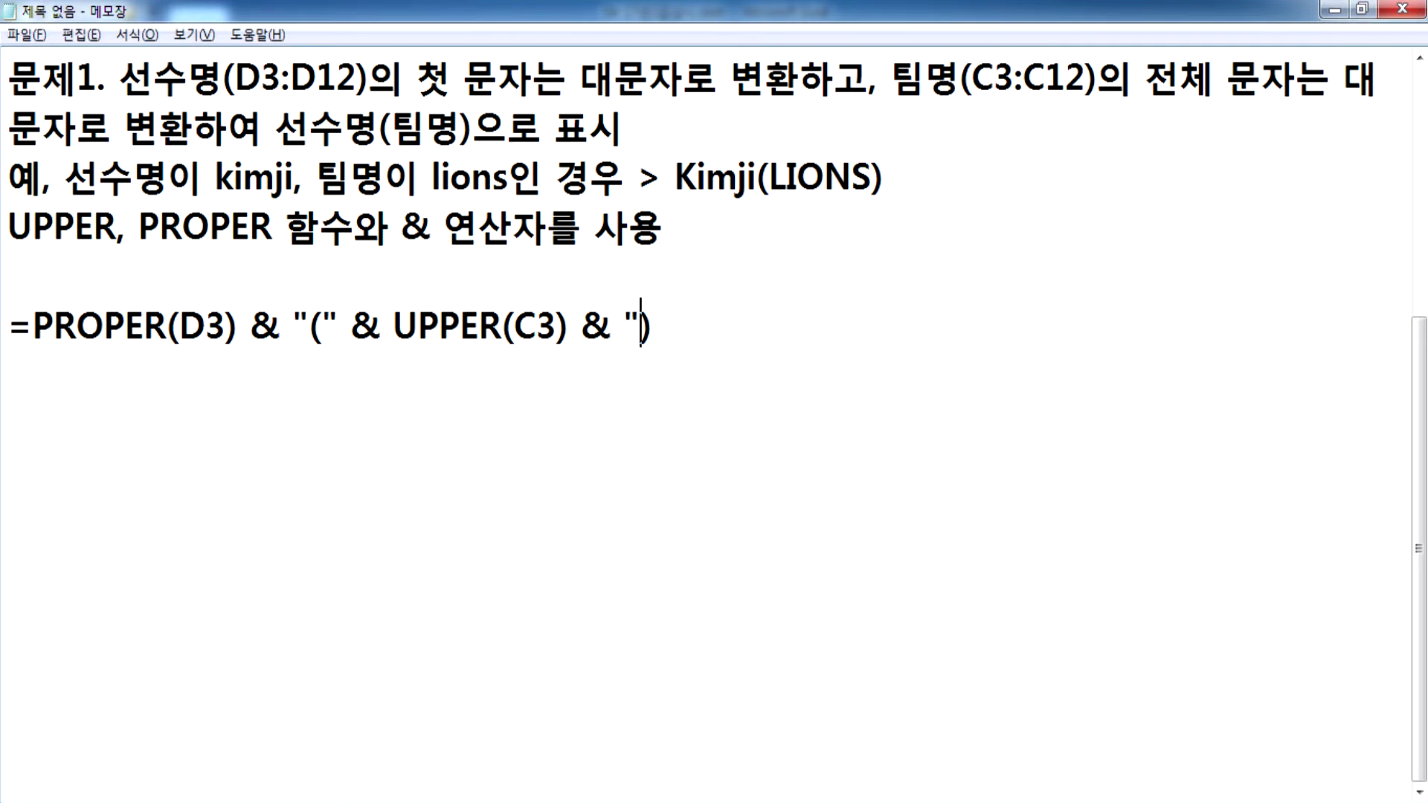
type("\"")
Step: Copy the formula =PROPER(D3) & "(" & UPPER(C3) & ")" from Notepad into cell E3 of the Excel sheet
key("shift+Home")
key("ctrl+c")
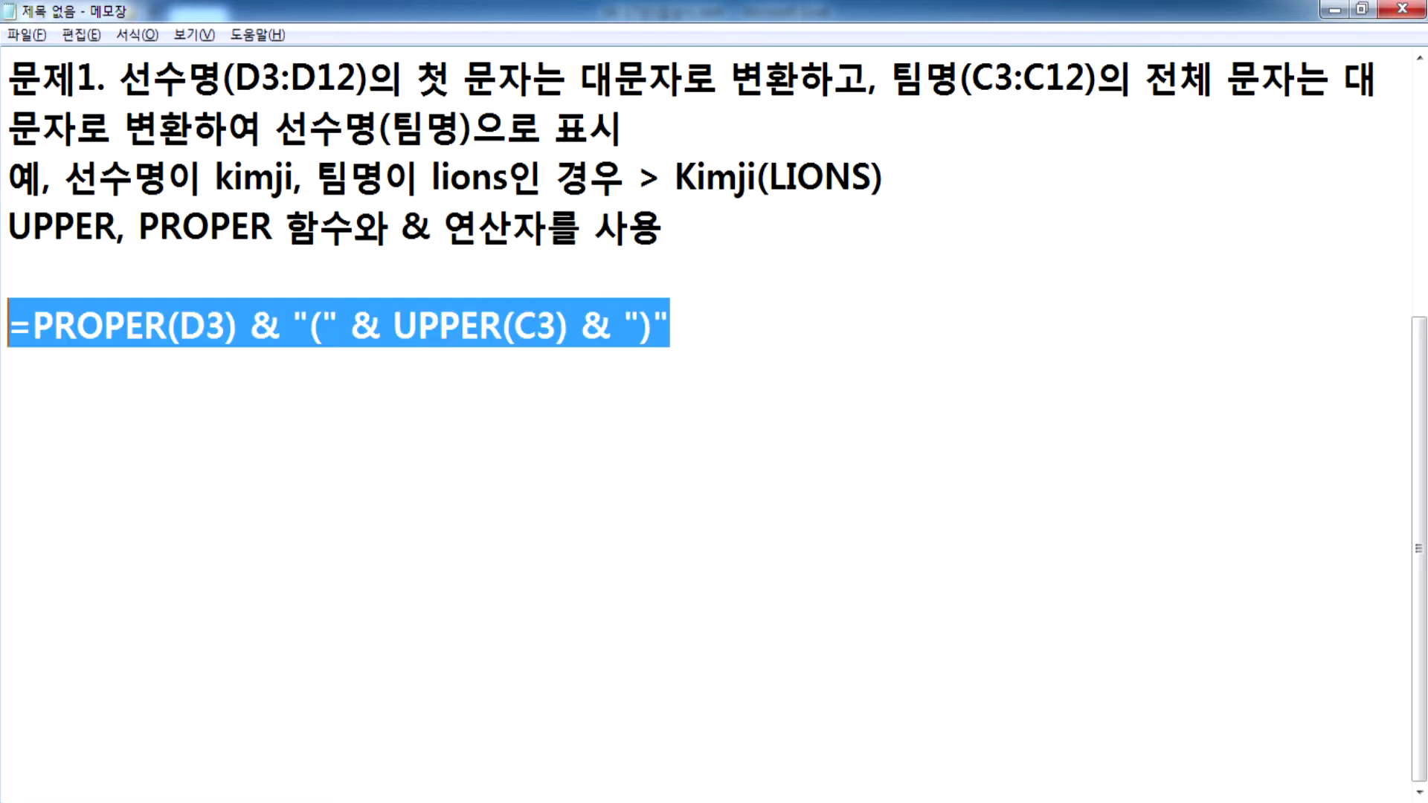
key("alt+Tab")
double_click(610, 219)
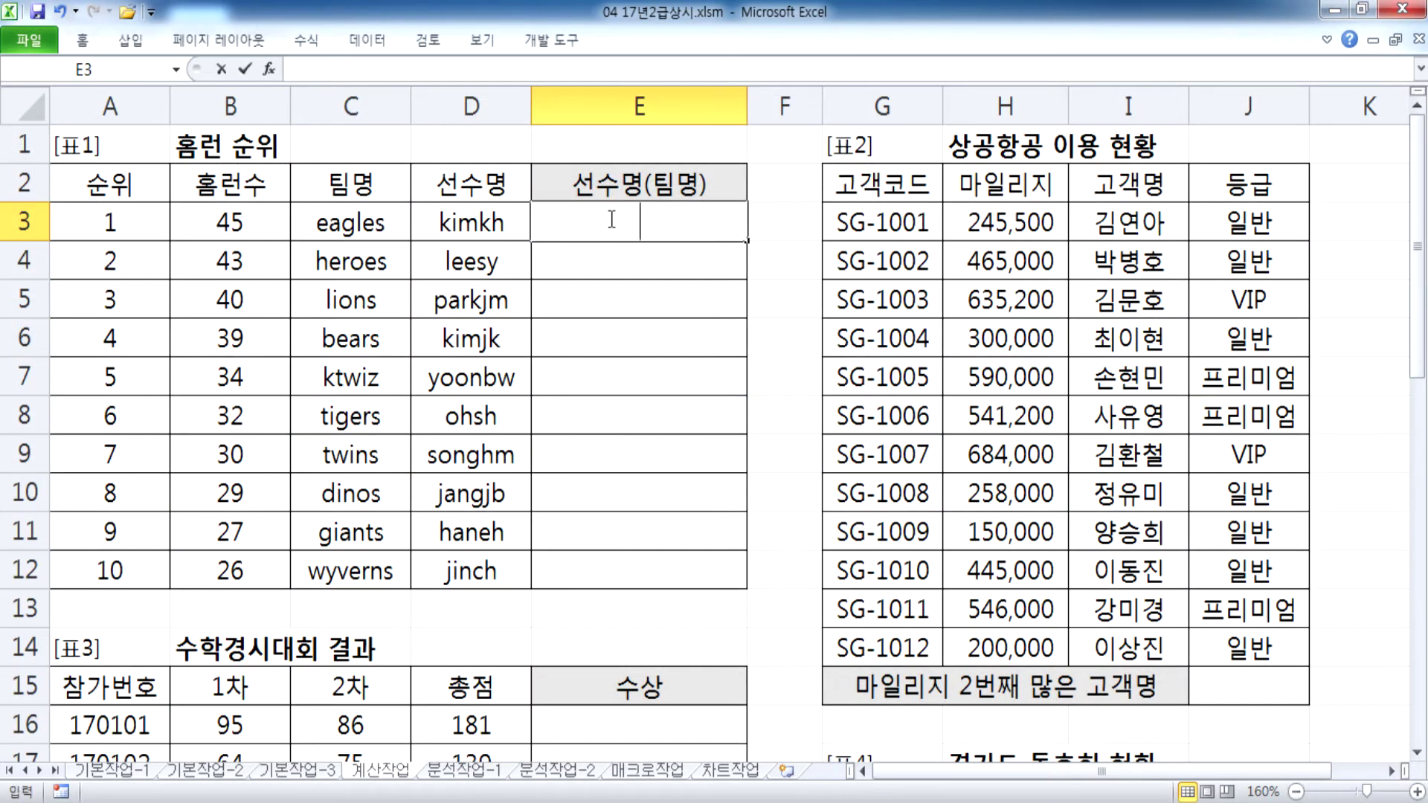
key("ctrl+v")
key("Return")
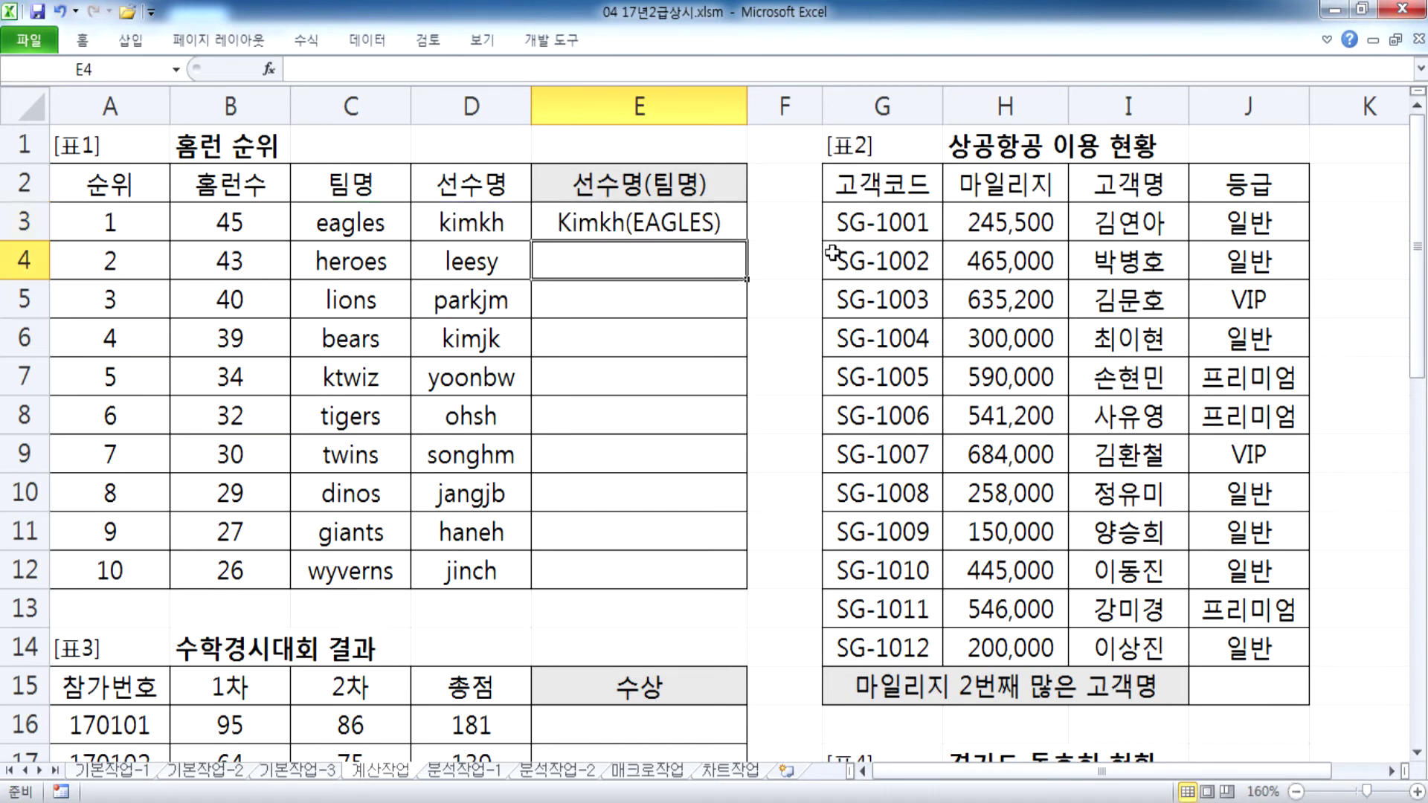
Step: Fill the E3 formula down to E12 and reselect cell E3
left_click(701, 226)
double_click(747, 241)
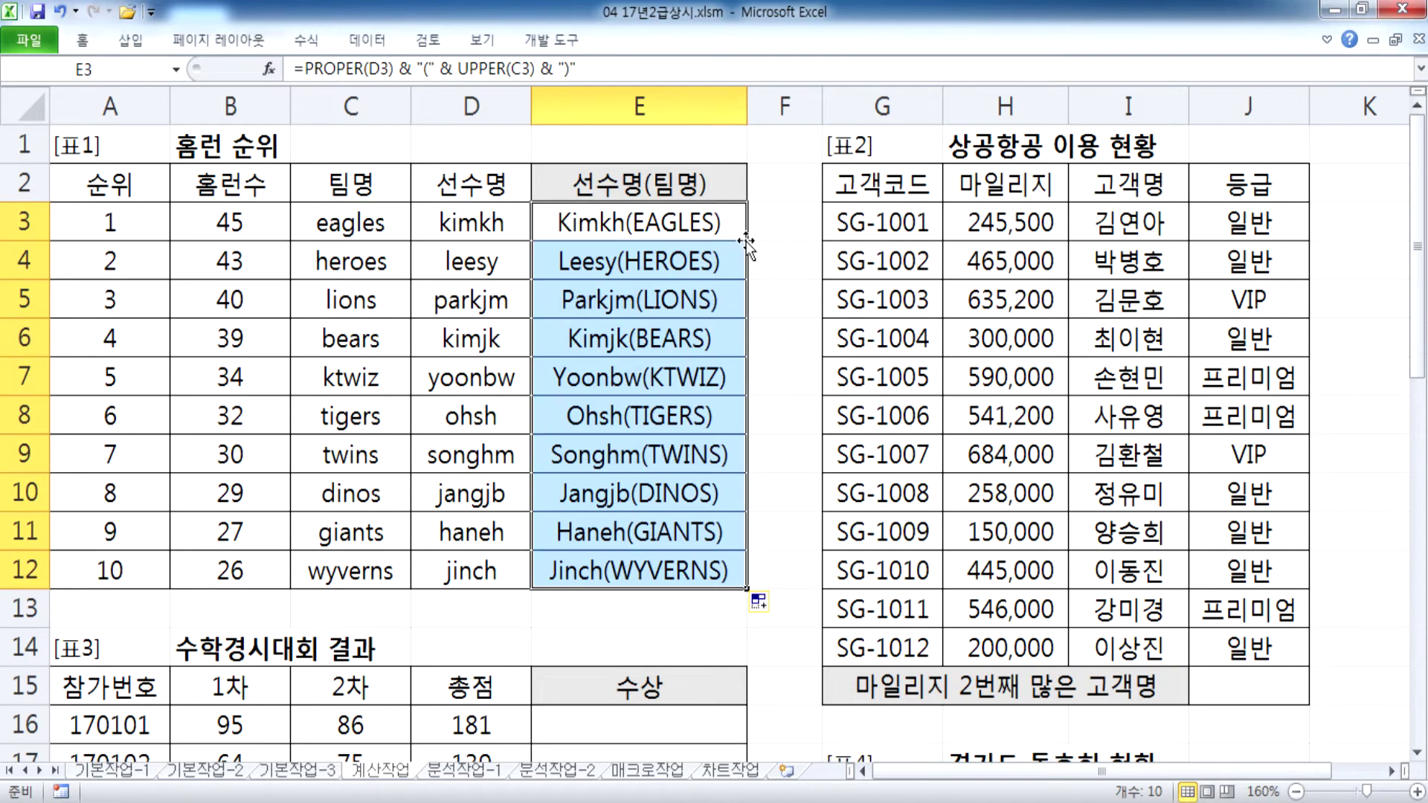
left_click(673, 227)
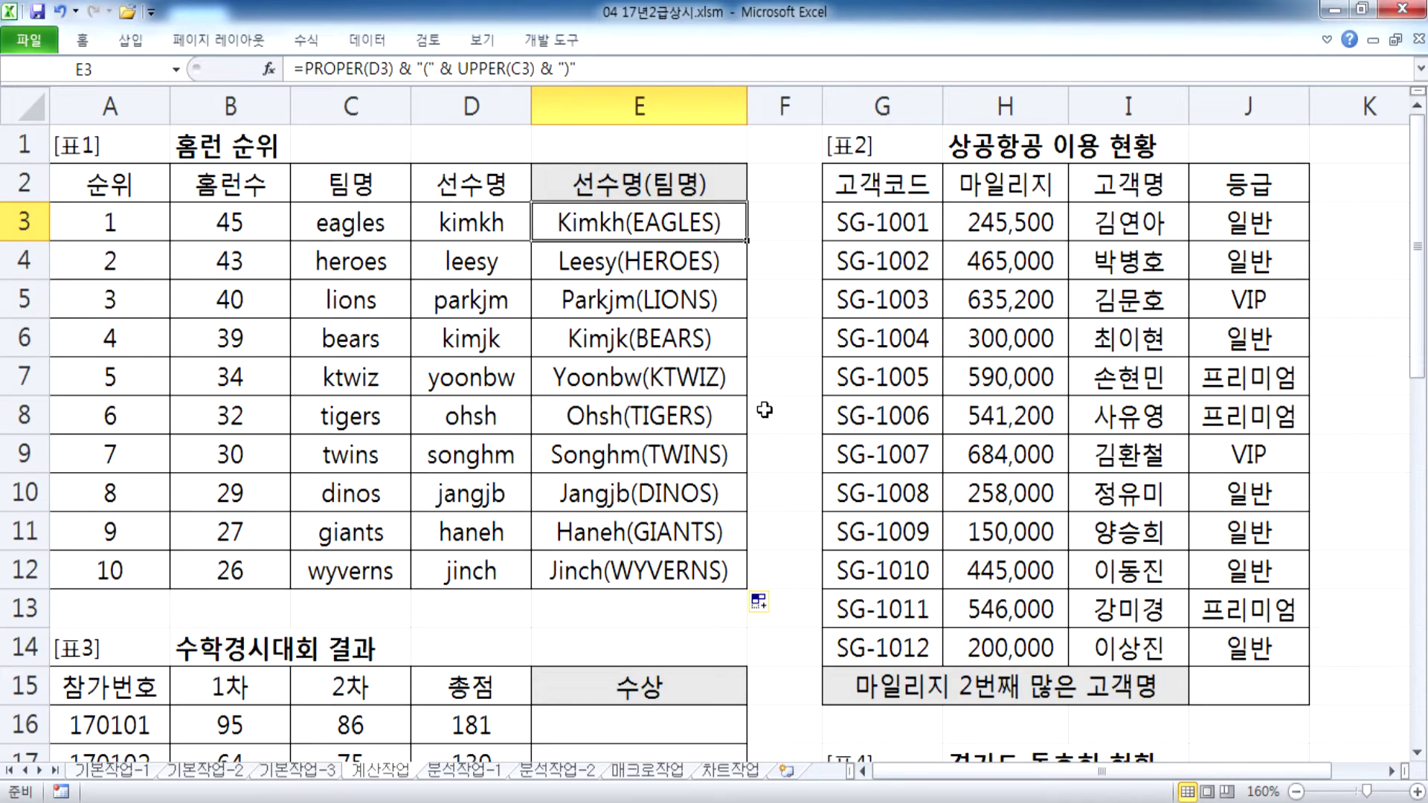
Step: Return to Notepad and examine the formula's PROPER, UPPER and joined parenthesis parts against the example output
key("alt+Tab")
left_click(279, 405)
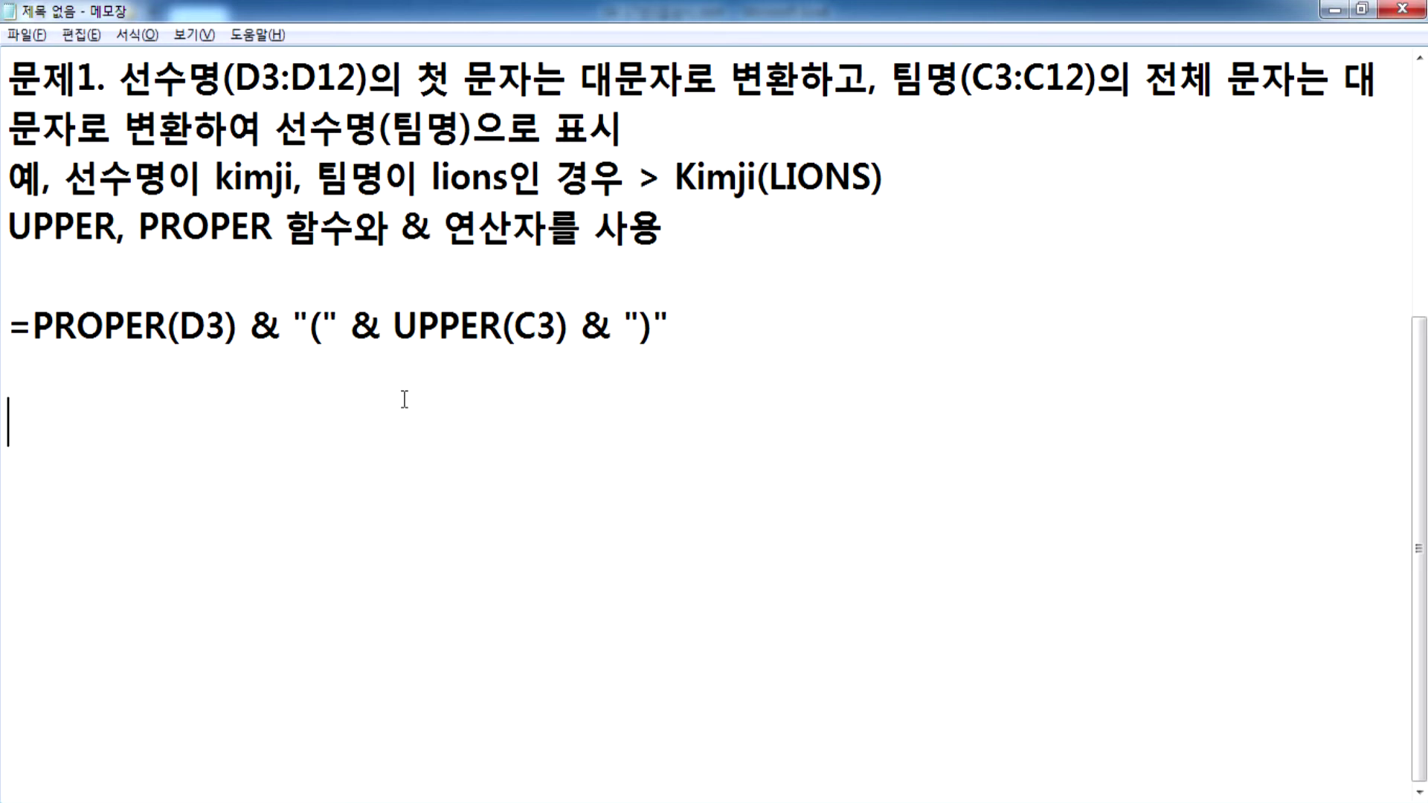
left_click_drag(308, 324, 323, 324)
left_click_drag(869, 178, 887, 178)
left_click_drag(582, 327, 695, 306)
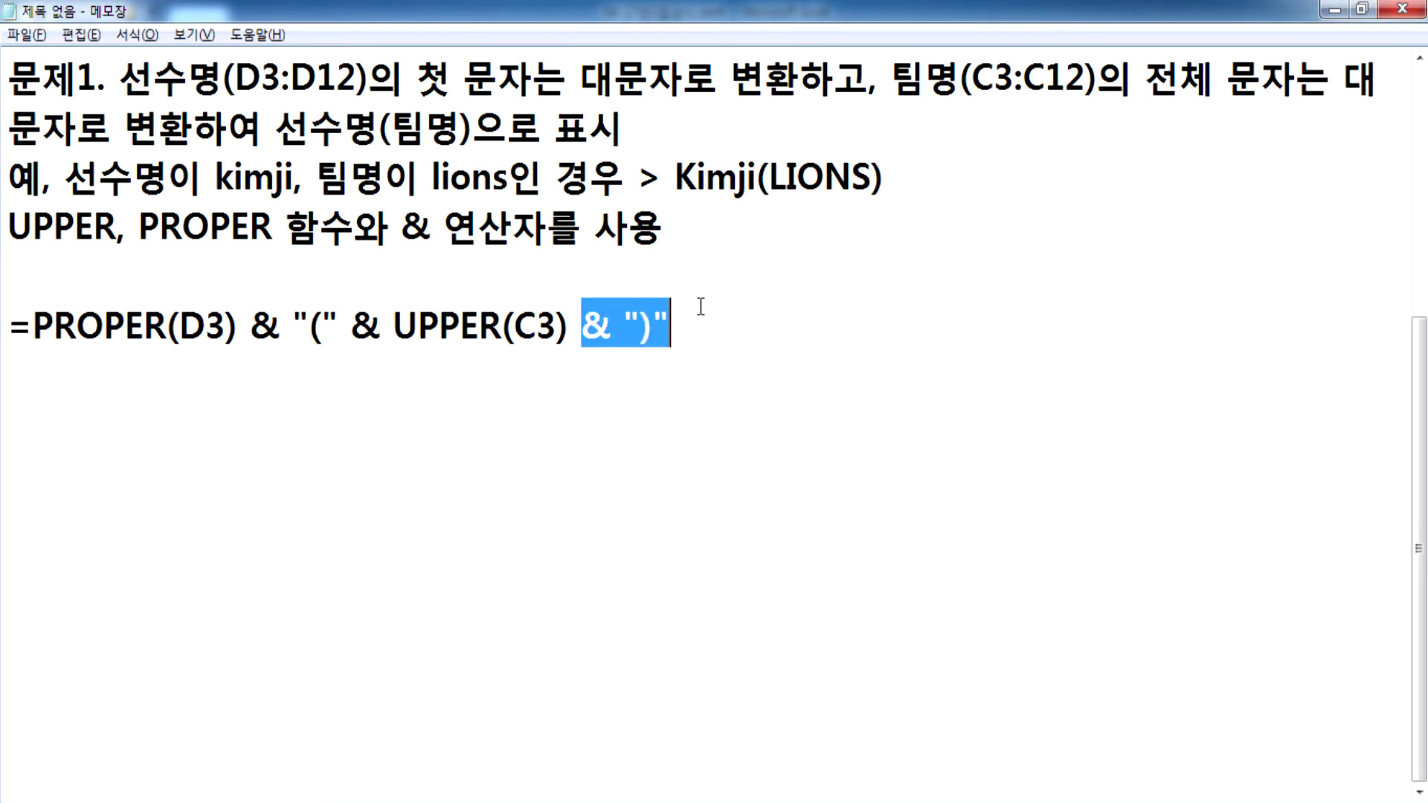
left_click_drag(251, 328, 55, 328)
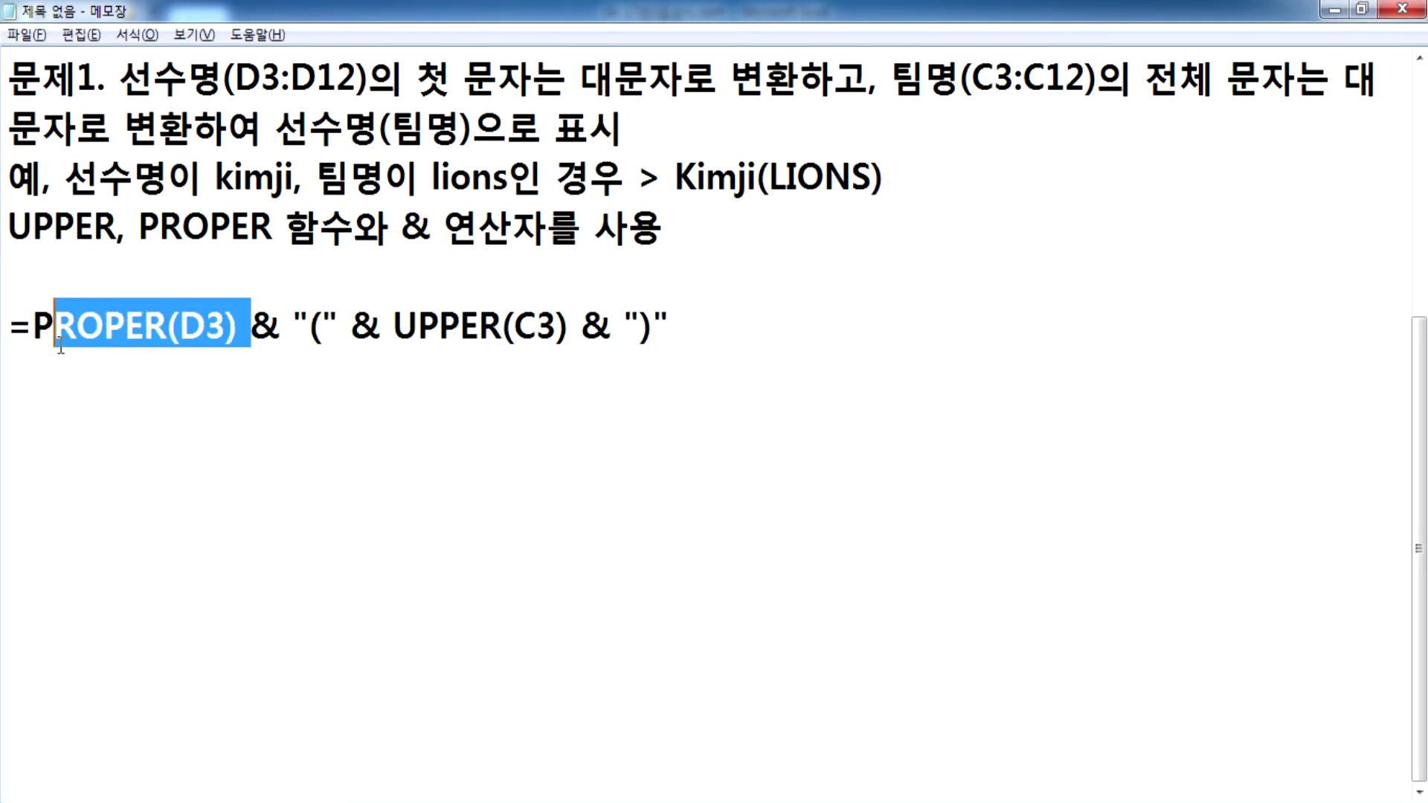
left_click_drag(308, 328, 459, 327)
left_click(394, 328)
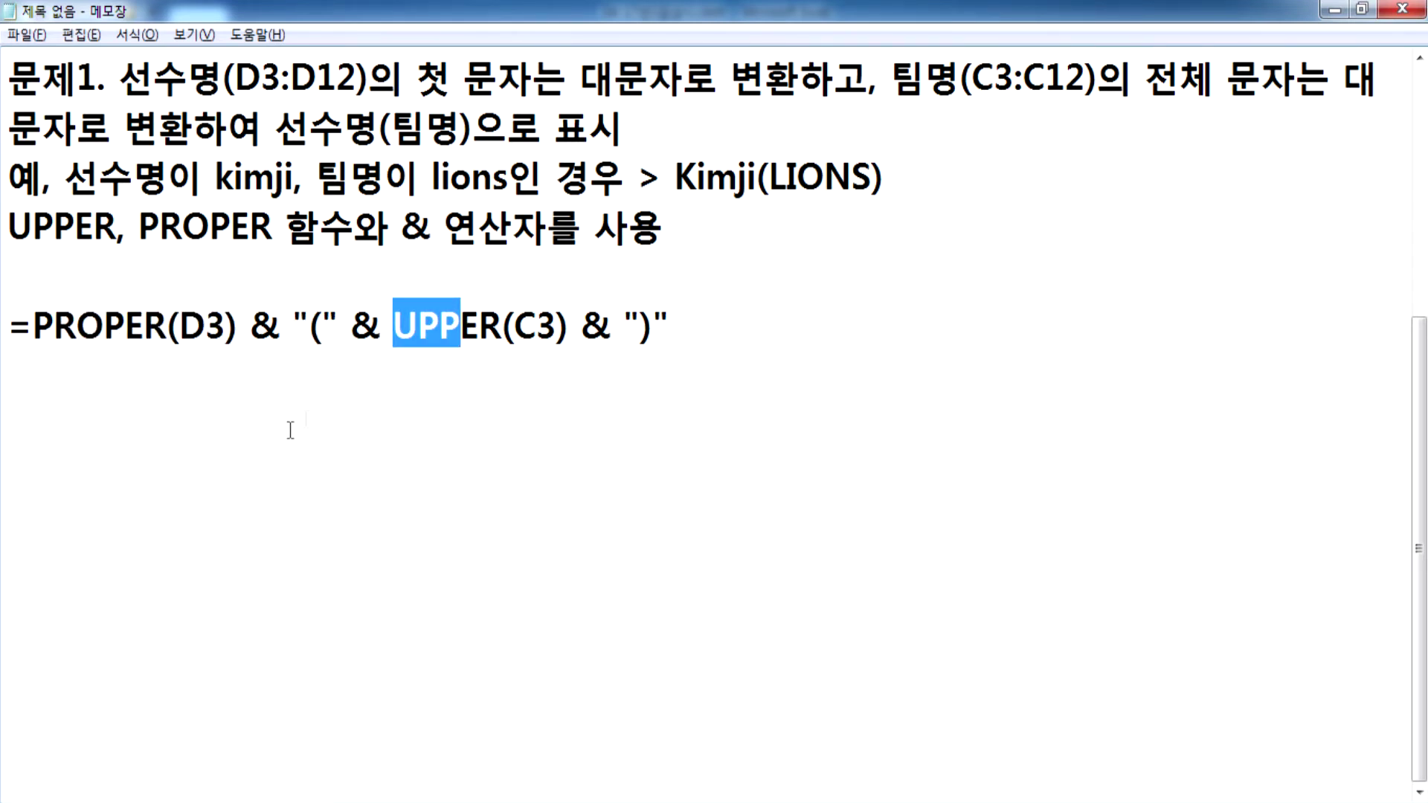
left_click(221, 412)
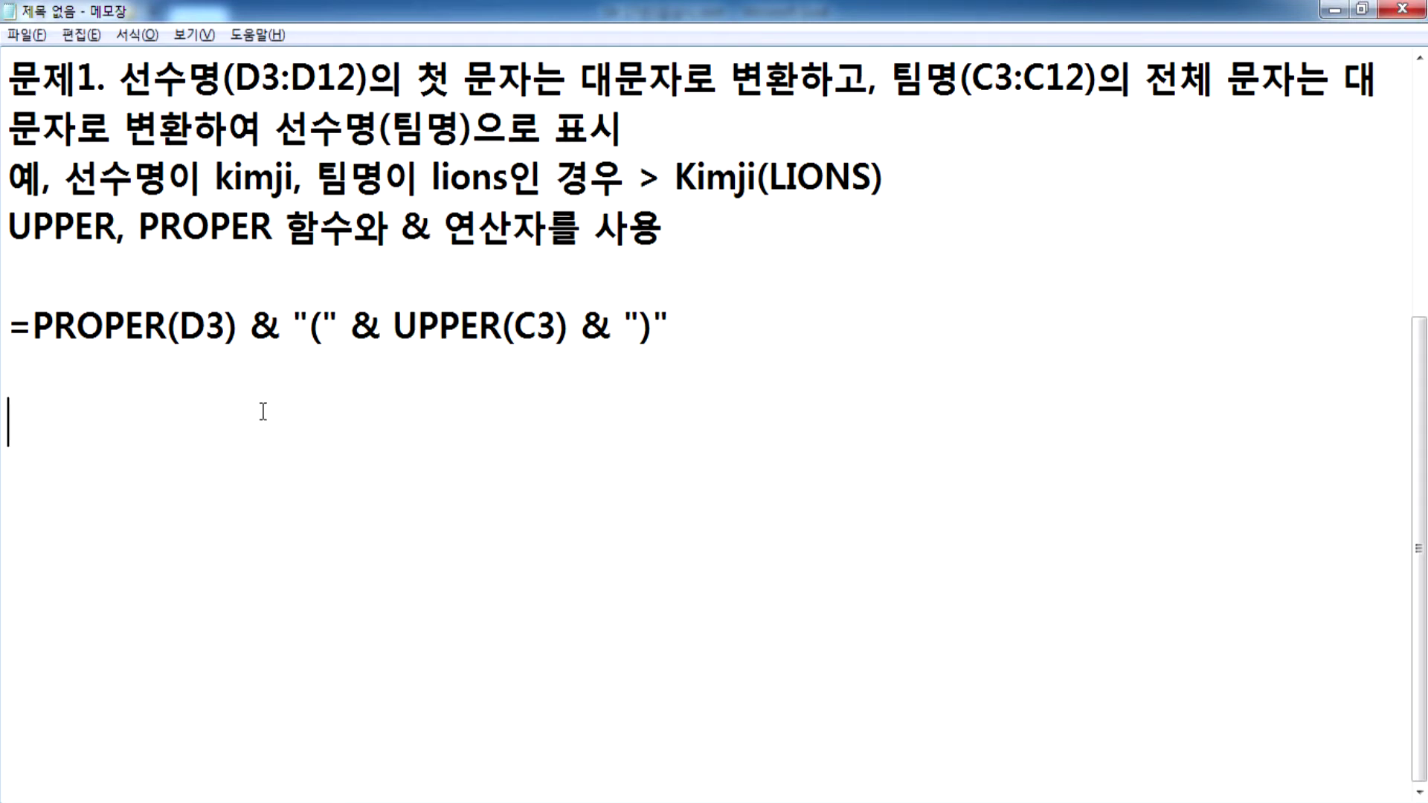
Step: Write the second problem's text: 문제2. 마일리지가 두 번째로 많은 고객을 찾아 고객명을 표시
type("AN")
key("BackSpace")
key("BackSpace")
type("문")
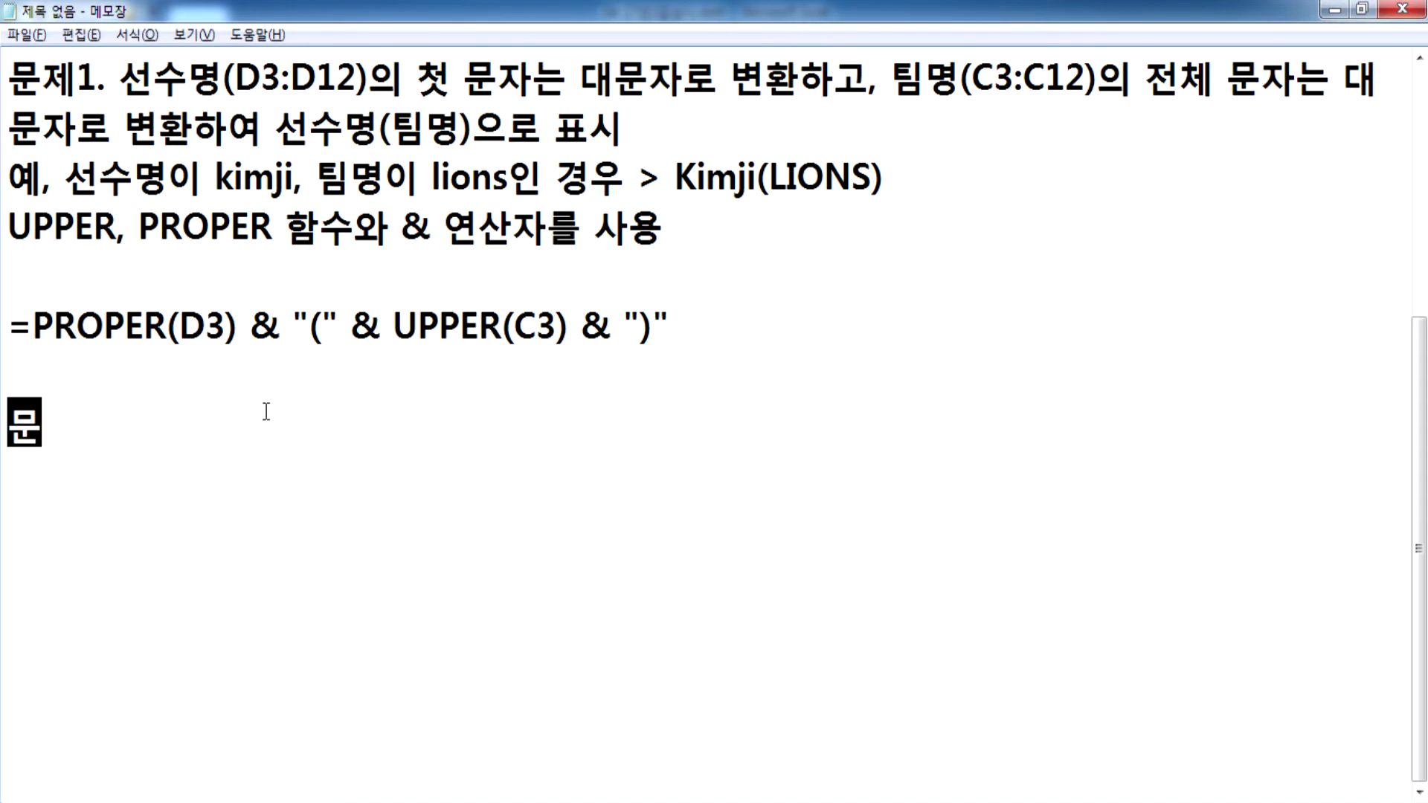
type("제2. 마일리지가")
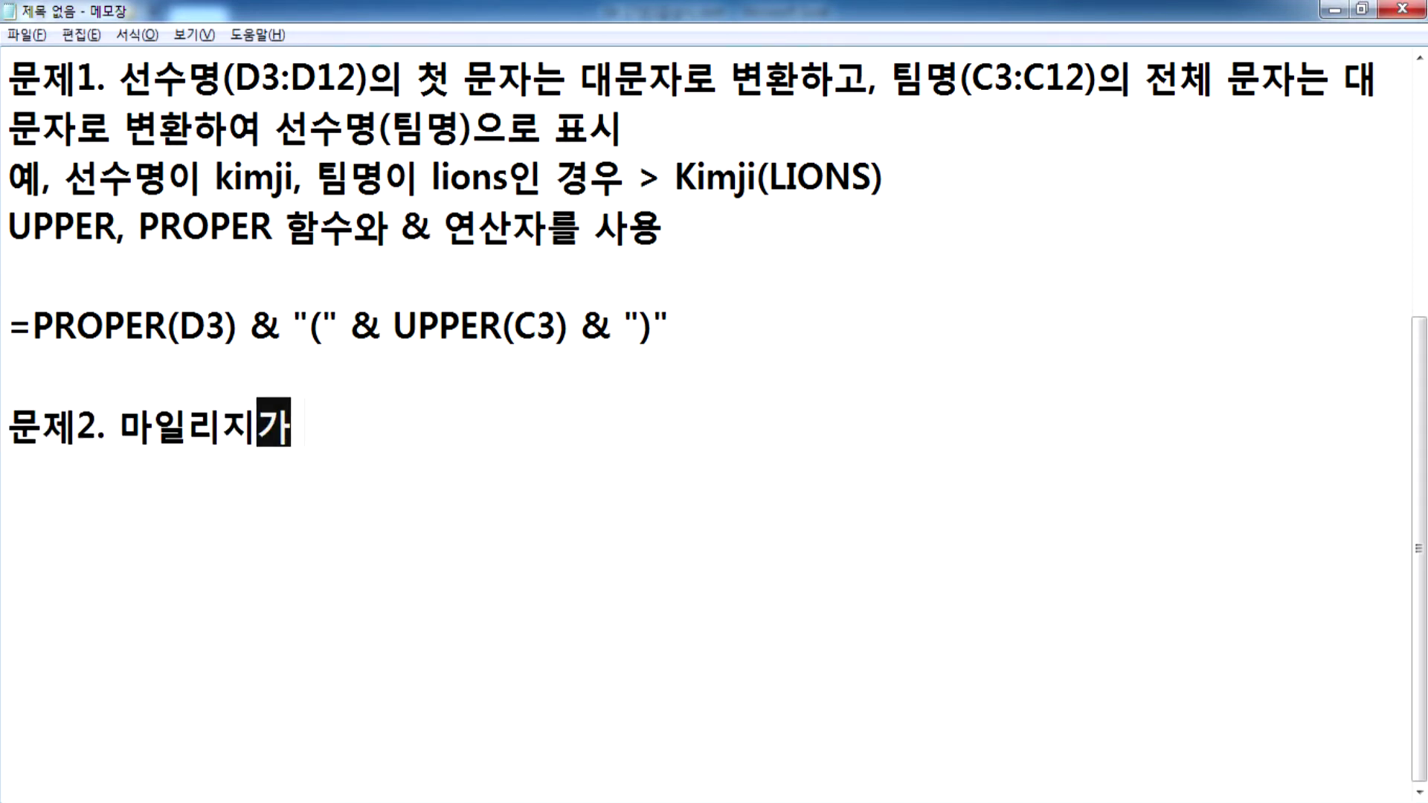
type(" 두 ㅂ번째로 많ㅇ")
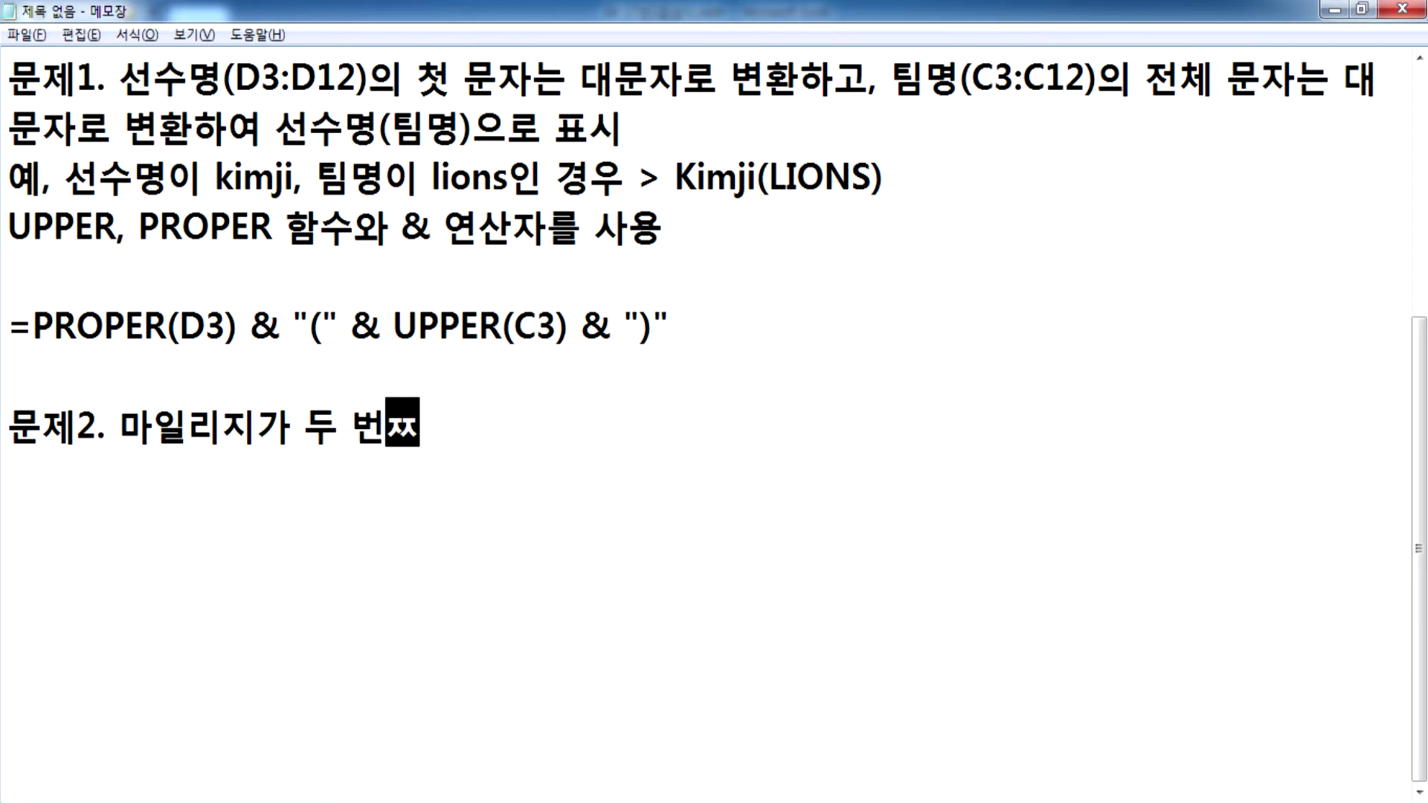
type("은 곡객")
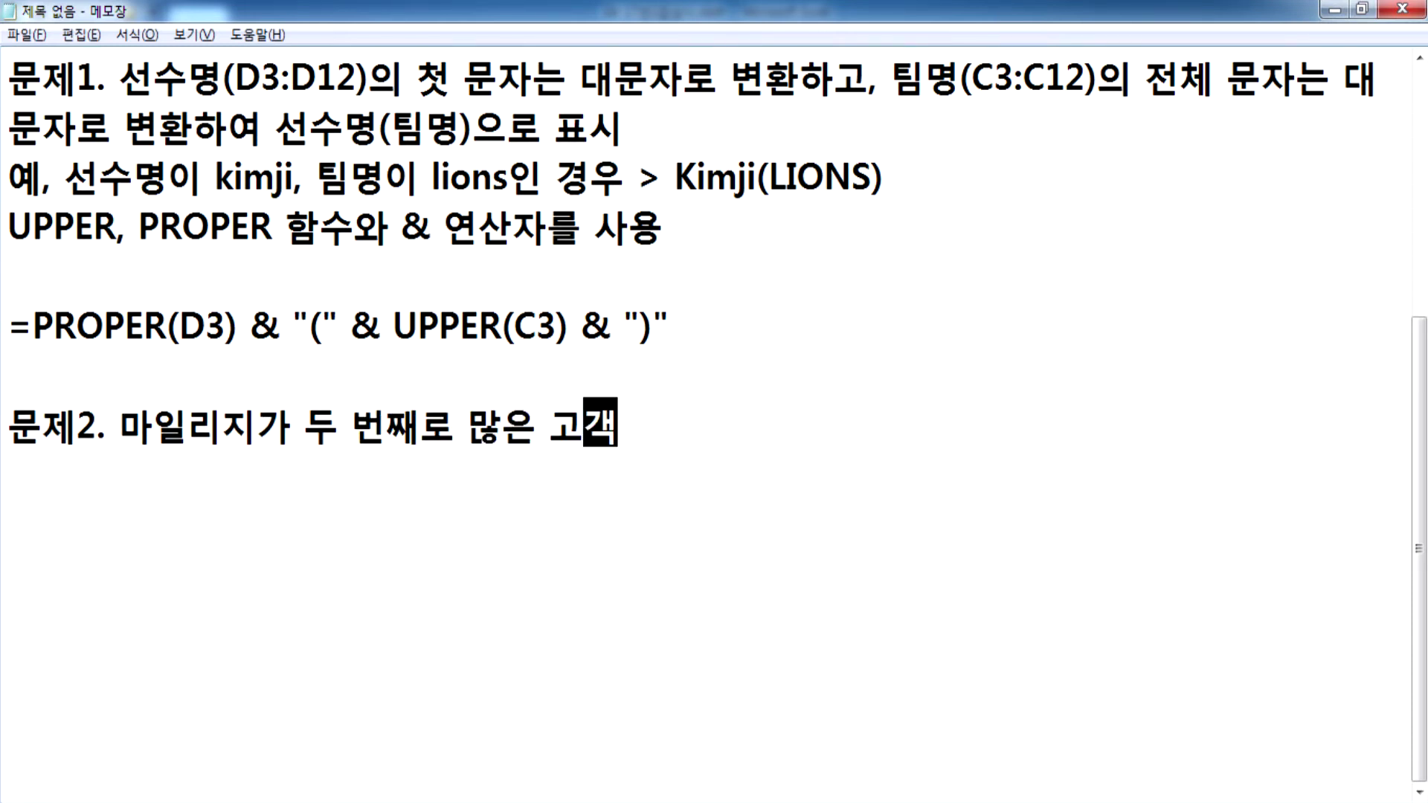
type("을 찾아")
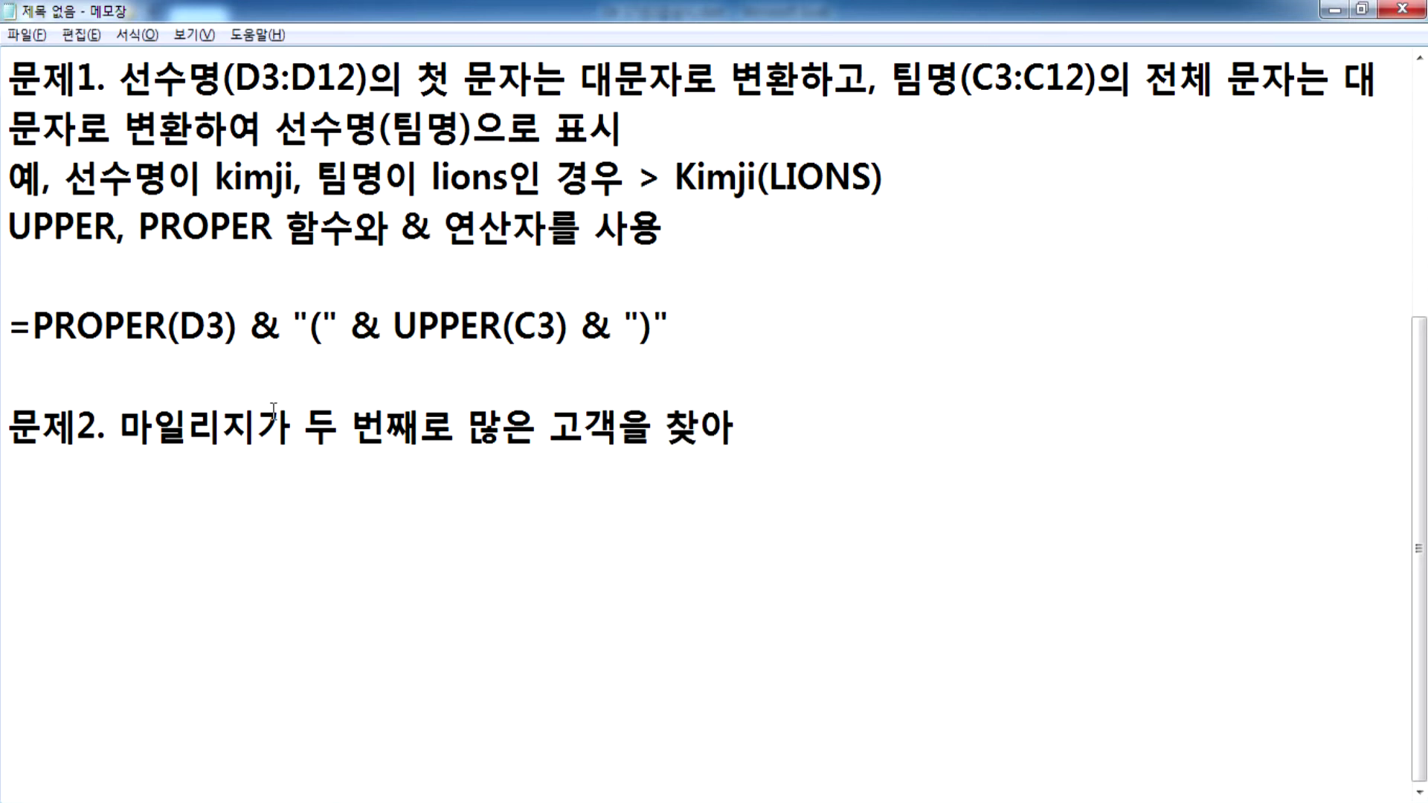
type(" 고객명")
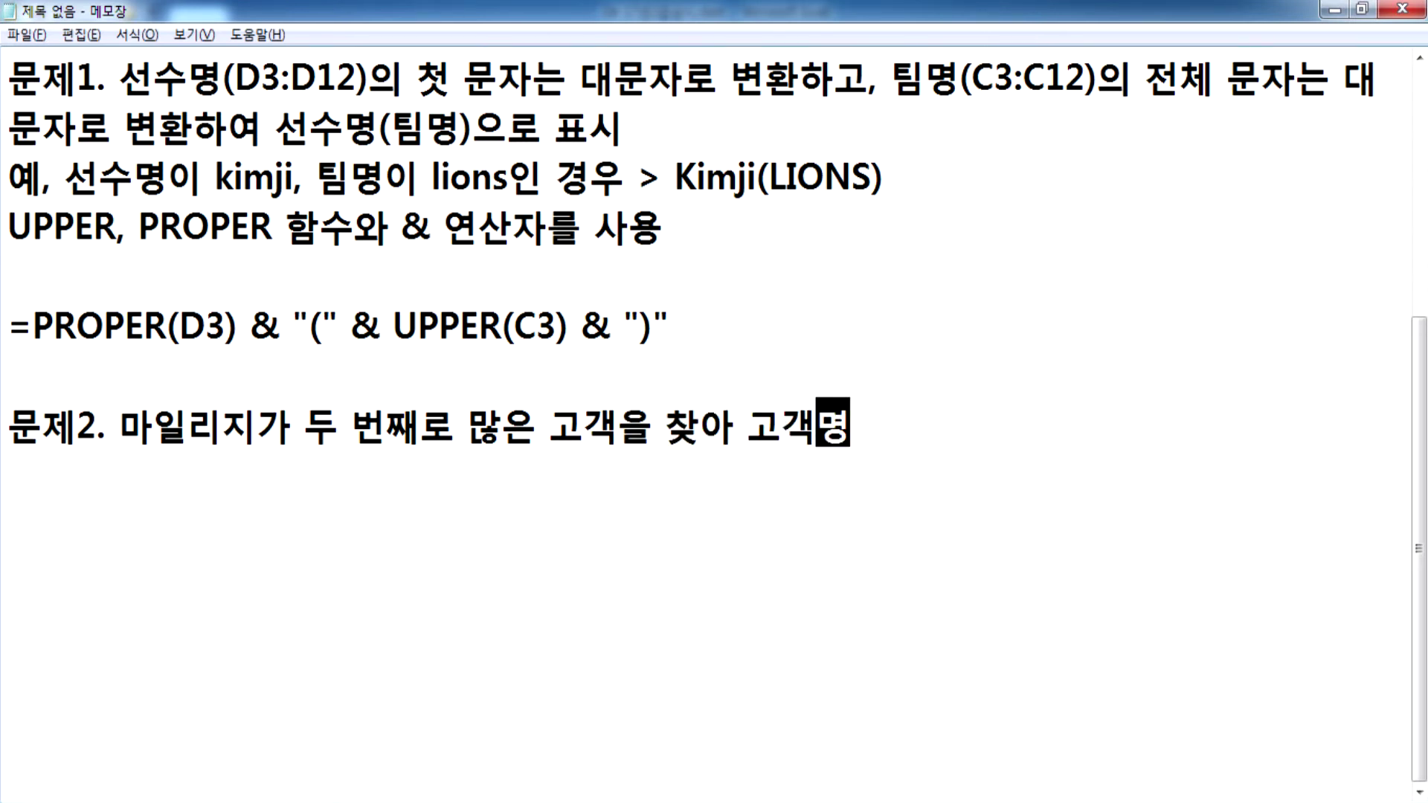
type("을 ㅍ표시")
key("Return")
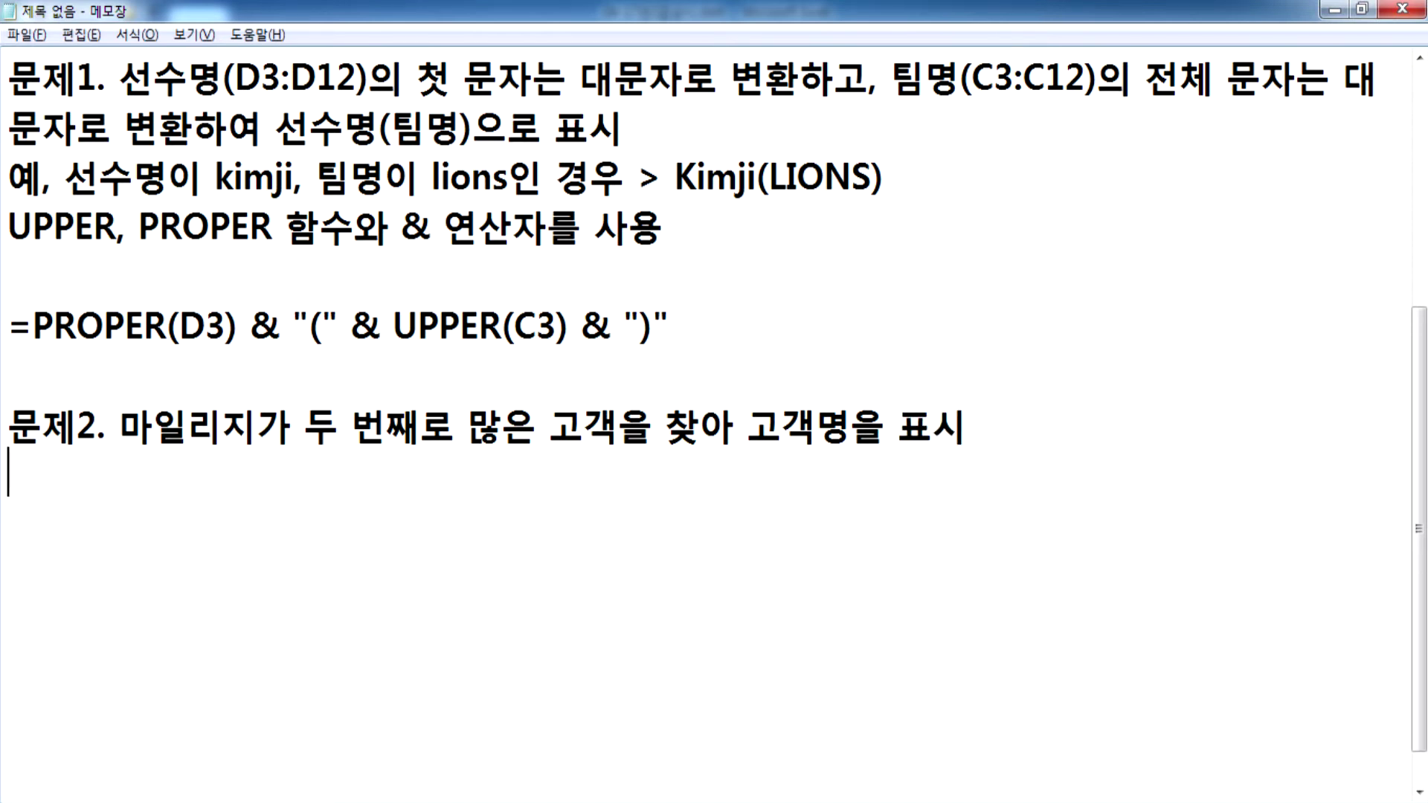
Step: Add the function hint line VLOOKUP, LARGE 함수를 사용 below the second problem
type("VLOOKU")
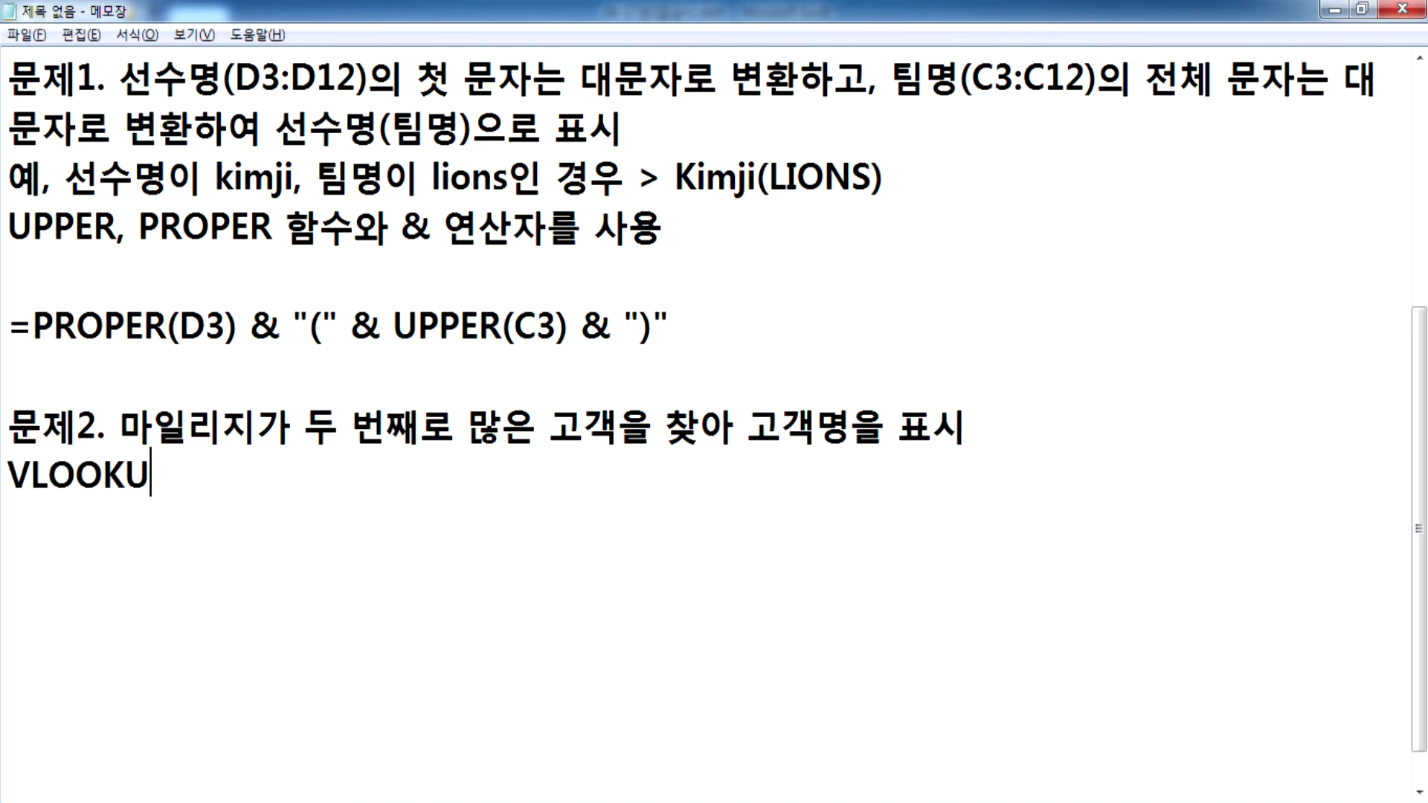
type("P, LARGE 함수를 사용")
key("Return")
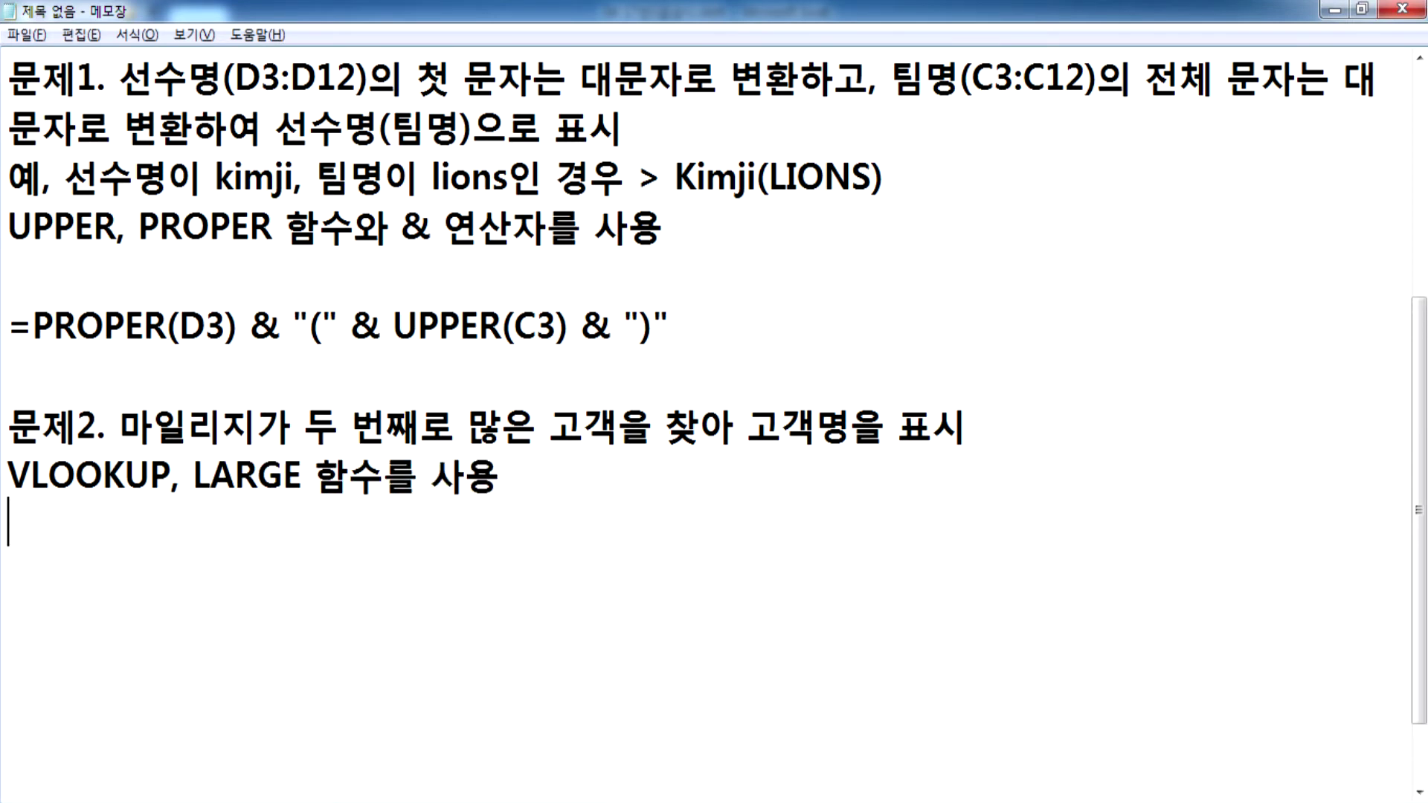
scroll(315, 452, "down", 1)
Step: Switch to Excel and examine the 고객코드, 마일리지 and 고객명 columns of 표2 as possible lookup ranges
key("alt+Tab")
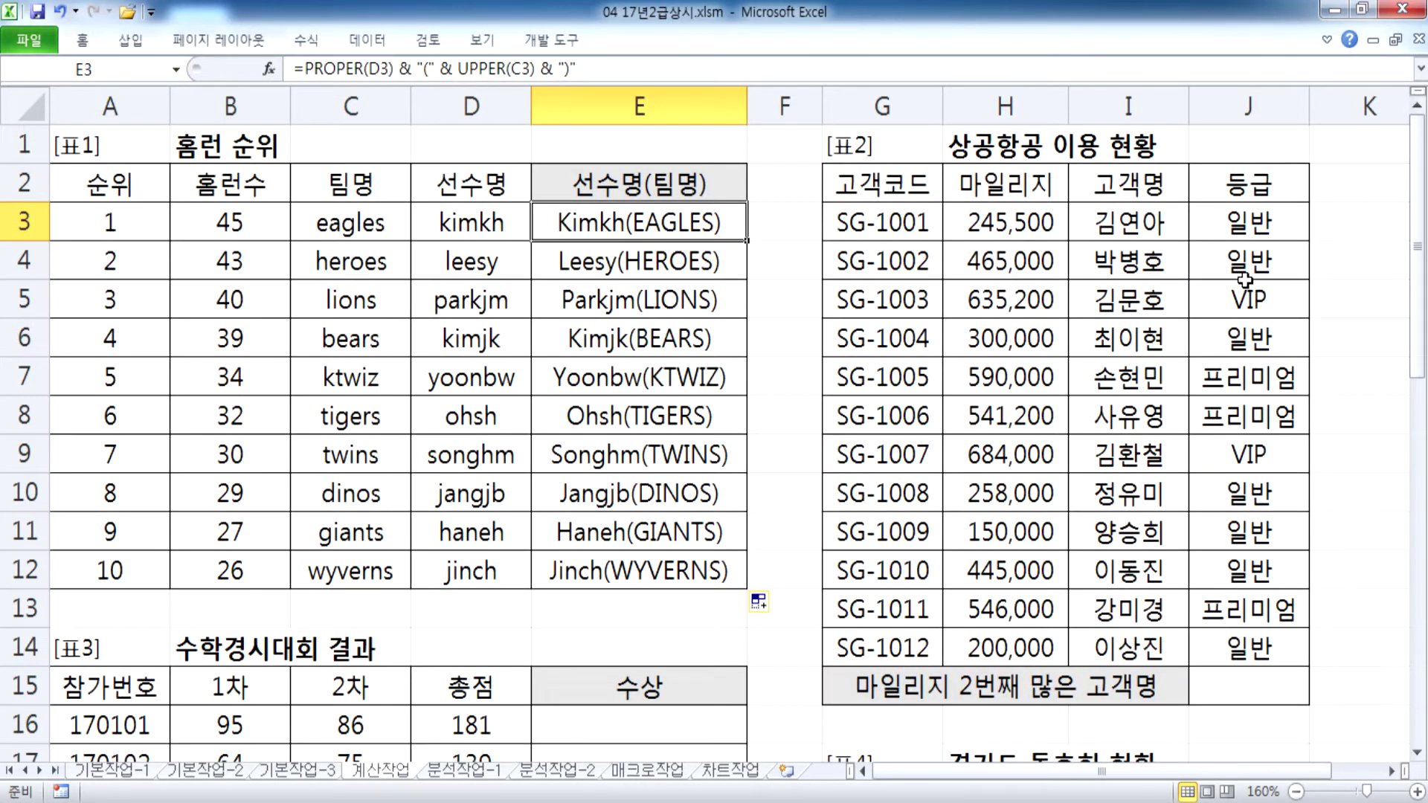
left_click_drag(997, 225, 986, 636)
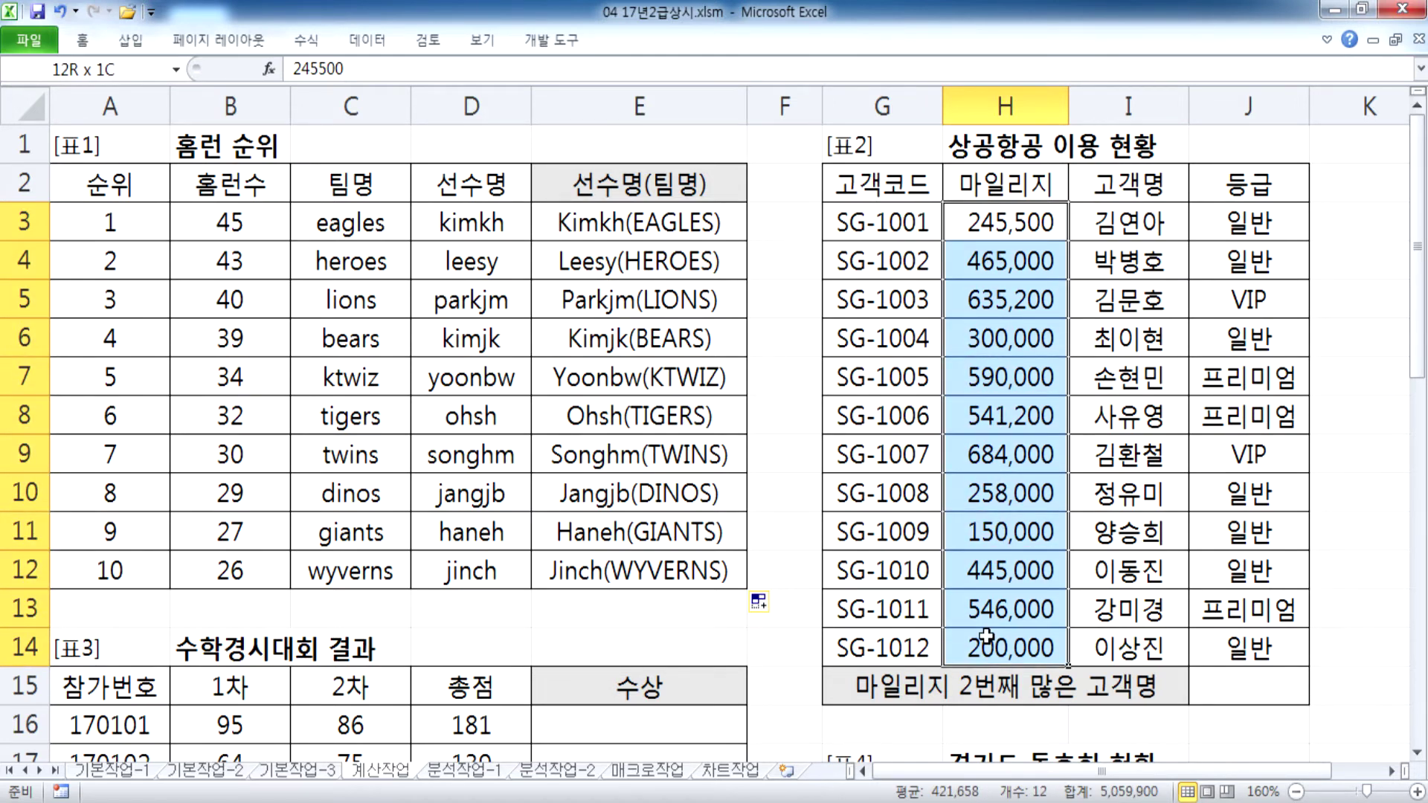
left_click_drag(986, 636, 1164, 636)
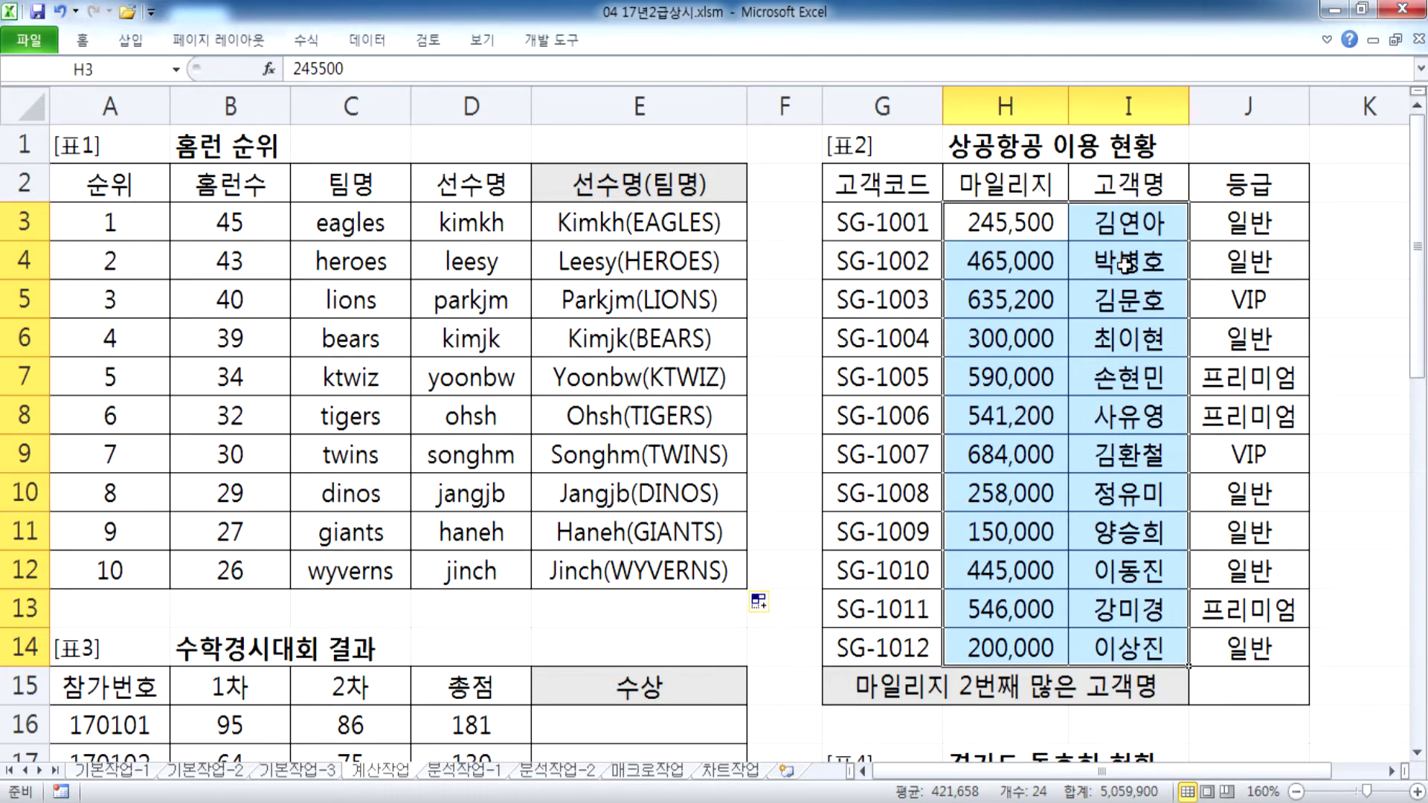
left_click_drag(904, 223, 893, 640)
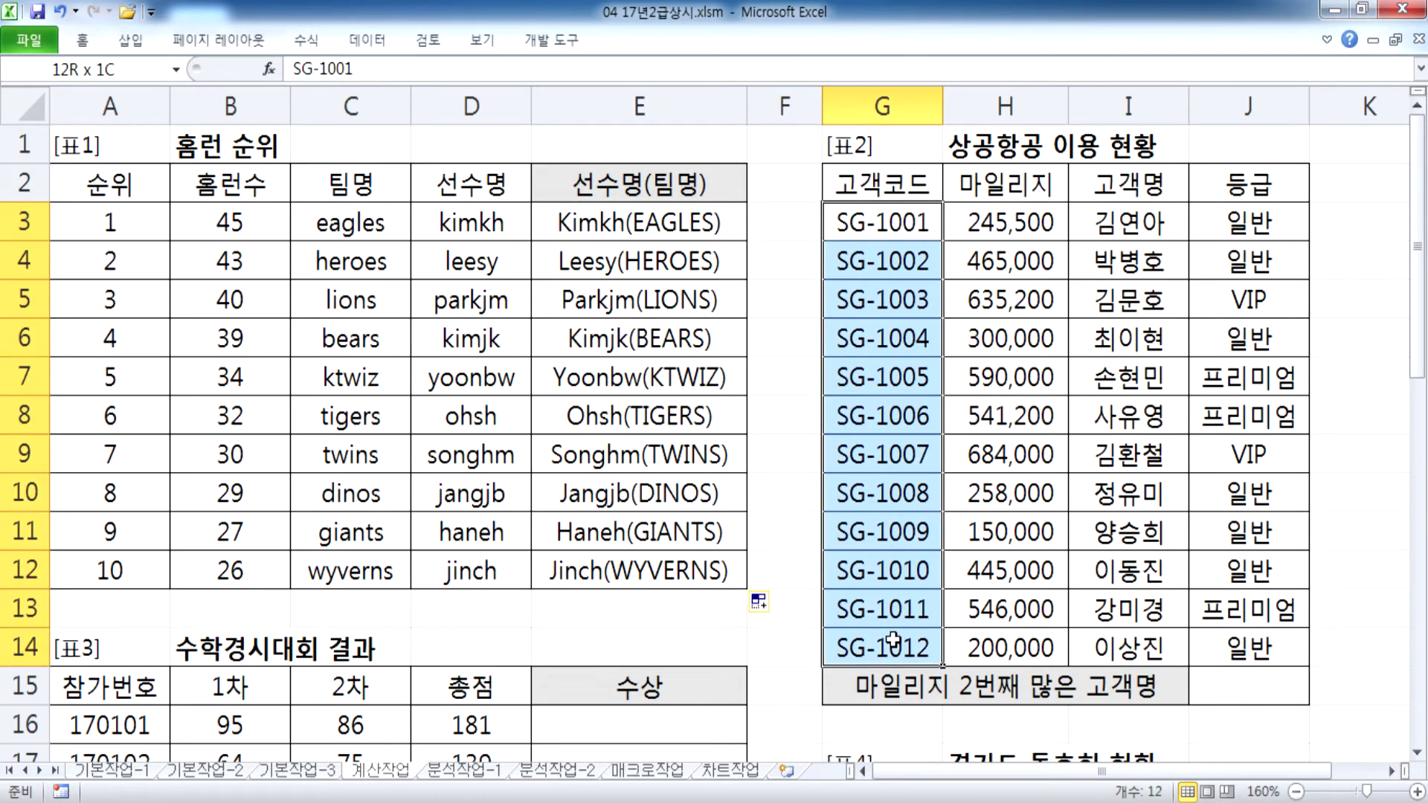
left_click_drag(893, 640, 895, 634)
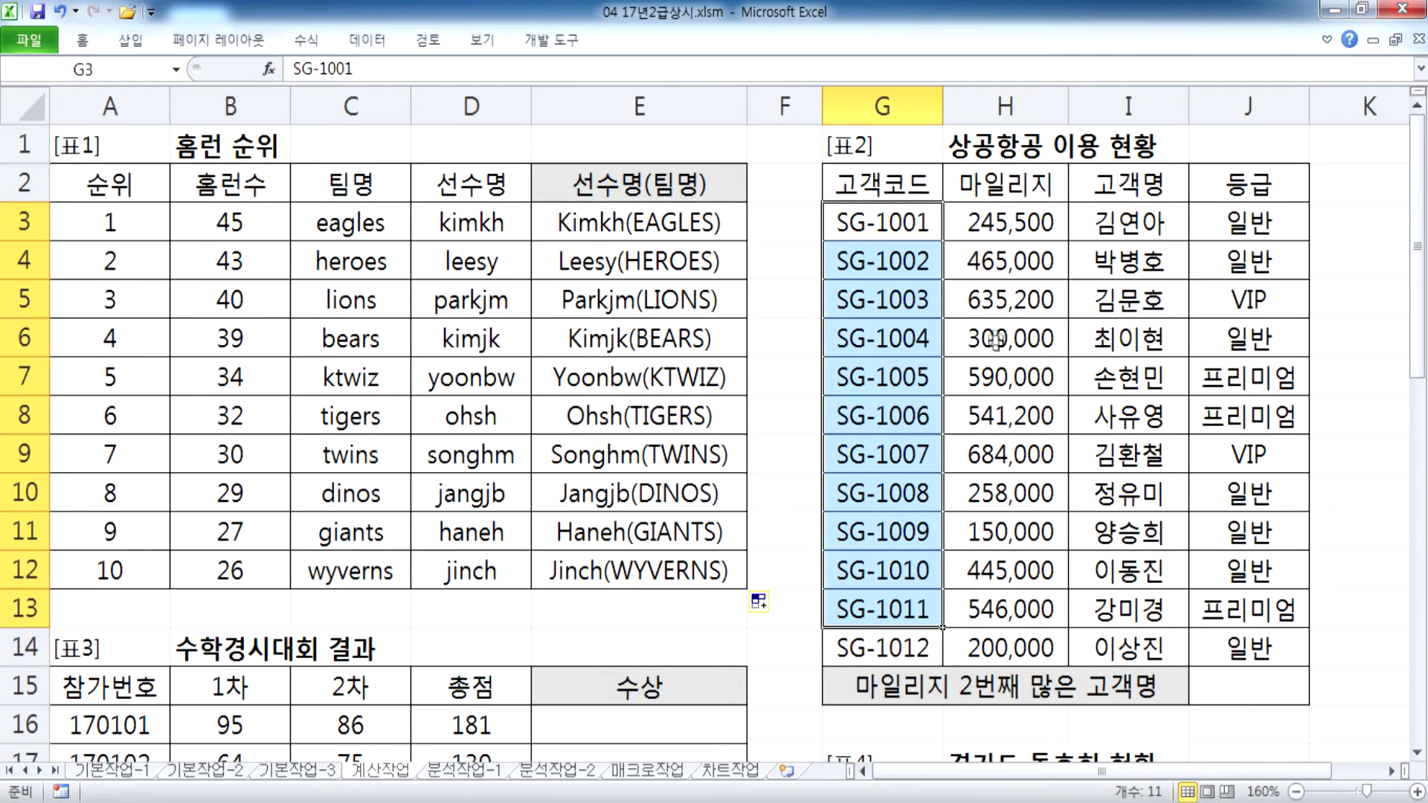
left_click(1010, 229)
left_click_drag(1010, 229, 1153, 654)
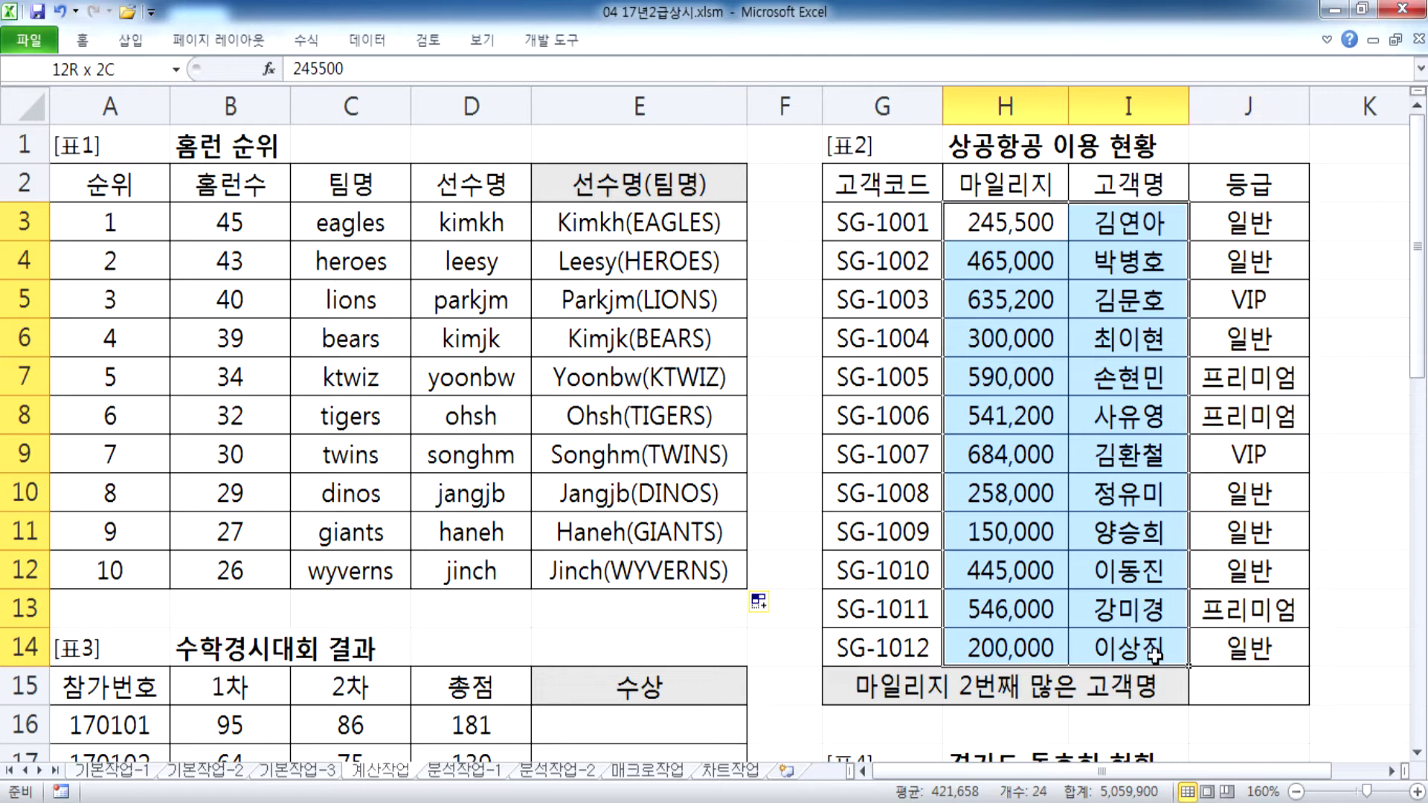
left_click_drag(1153, 654, 1154, 654)
Step: Start a formula in J15 with VLOOKUP, using LARGE over H3:H14 with rank 2 as the lookup value
left_click(1238, 684)
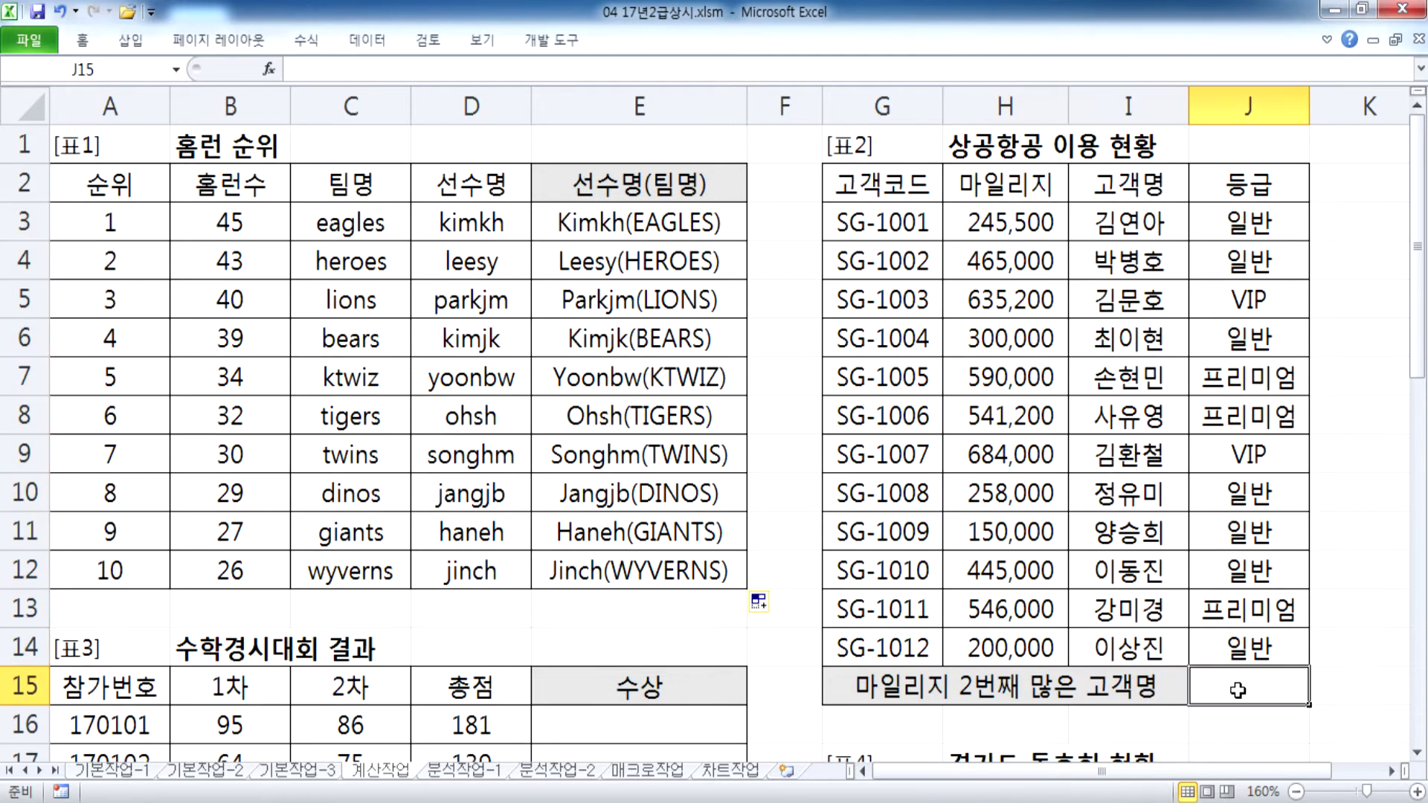
scroll(1241, 683, "down", 2)
type("=VLO")
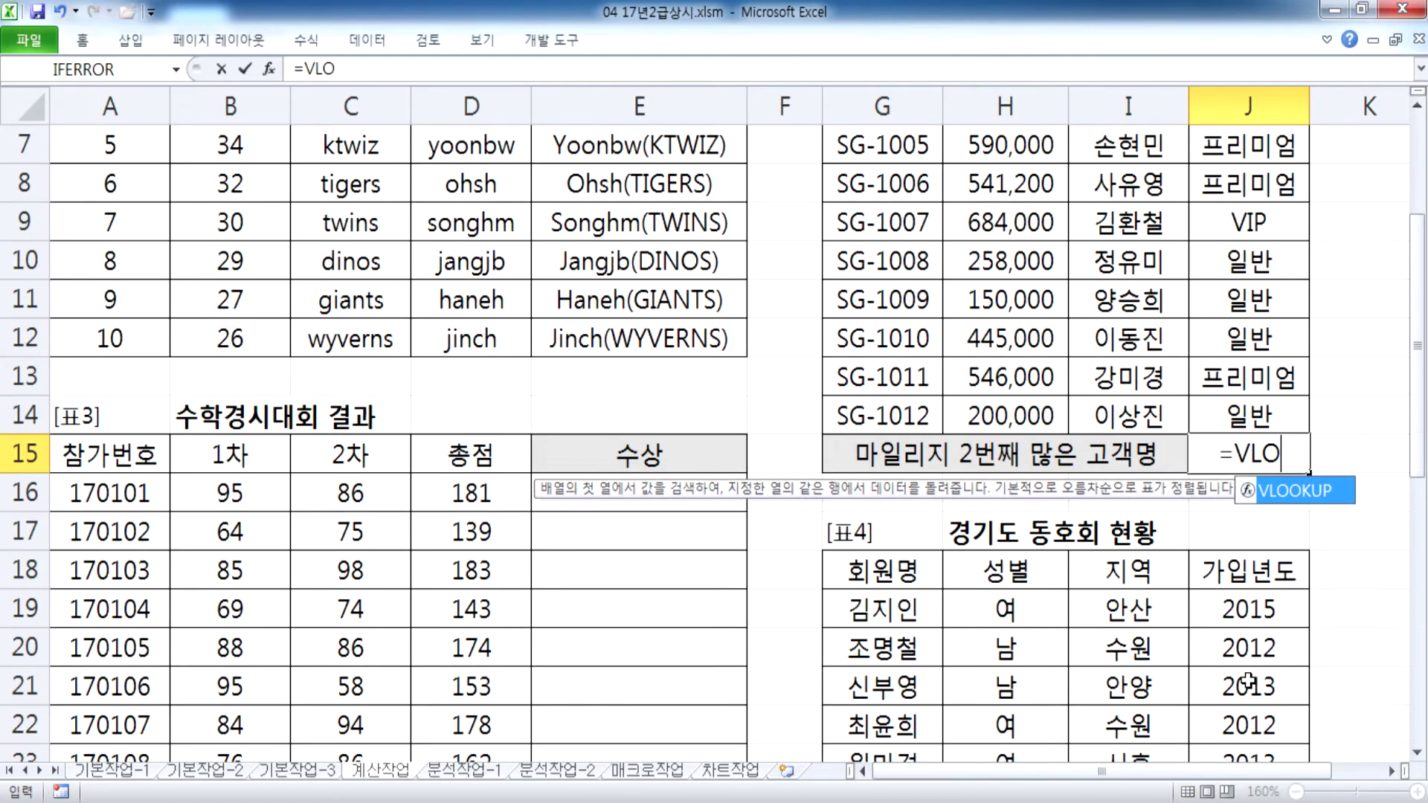
key("Tab")
type("LA")
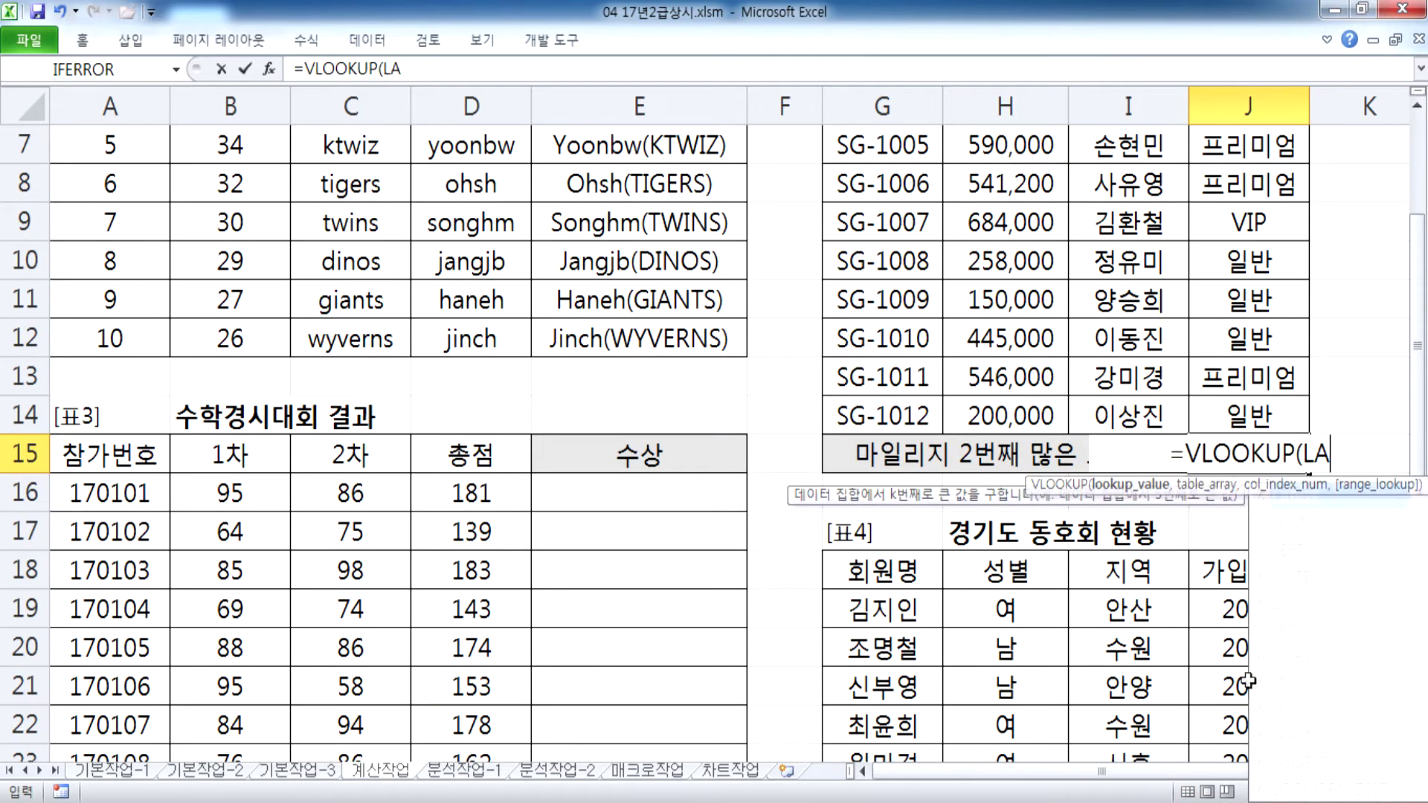
type("RGE(")
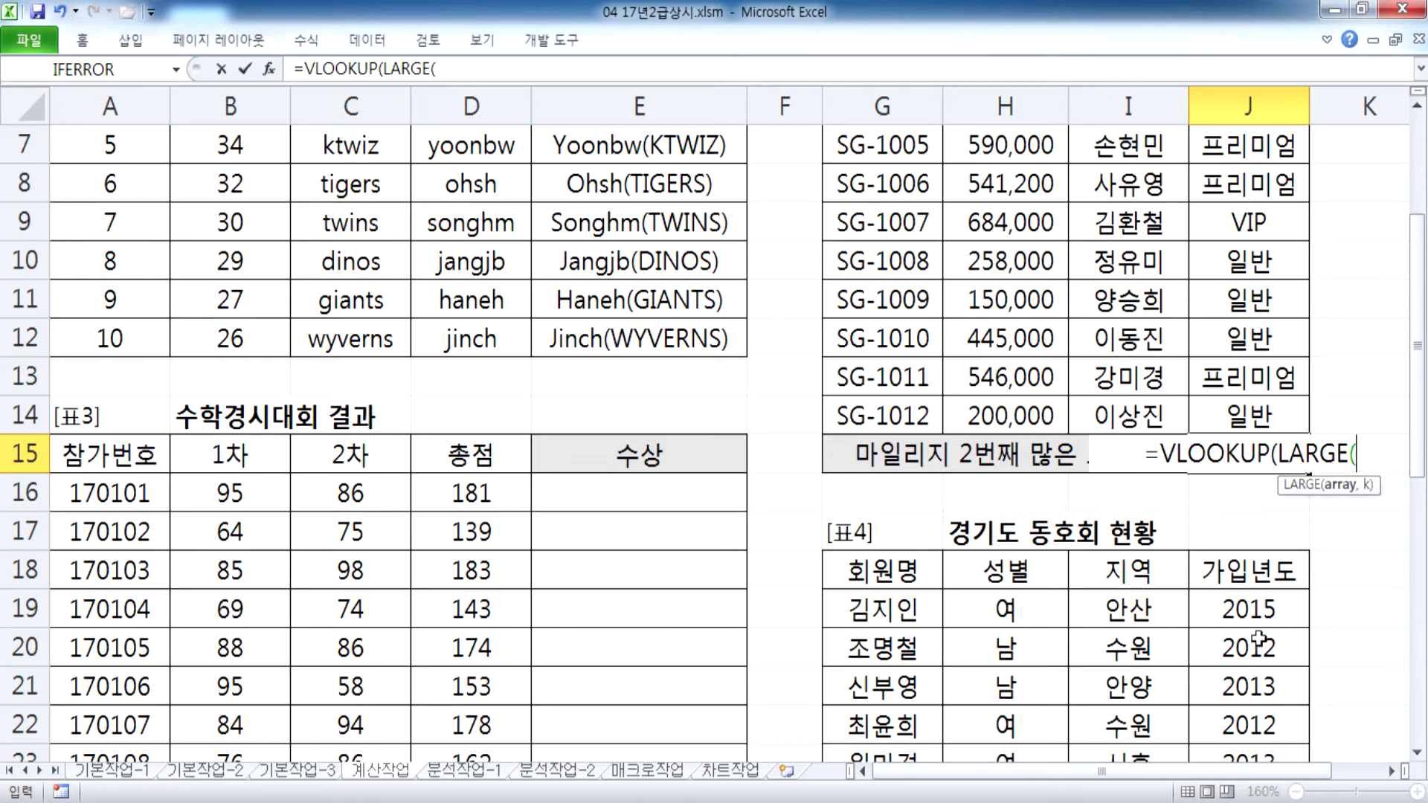
scroll(1254, 646, "up", 2)
left_click_drag(1026, 223, 1027, 640)
type(",2")
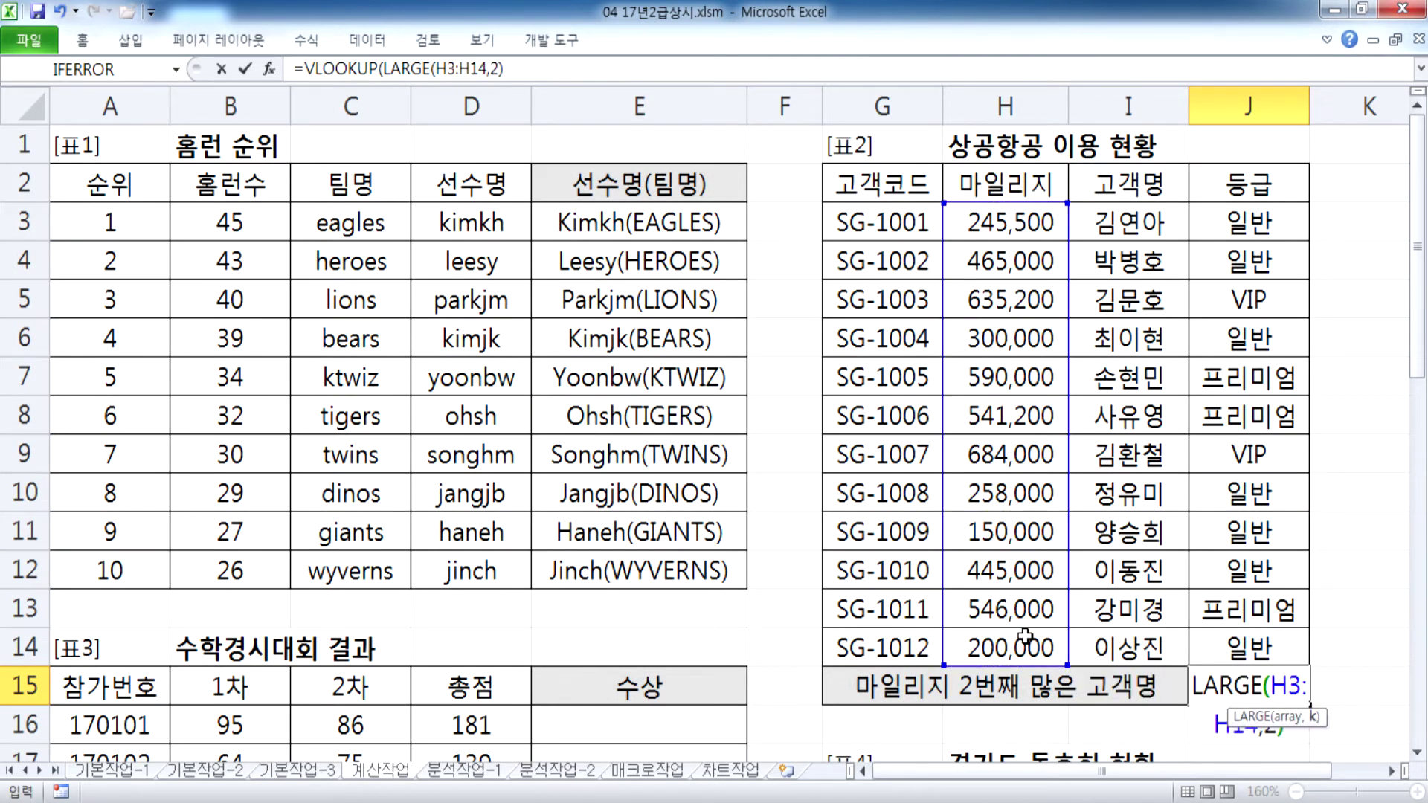
Step: Complete the J15 formula with table range H3:I14 and column index 2, accepting Excel's suggested correction
type("),")
left_click_drag(985, 219, 1130, 644)
type(",2")
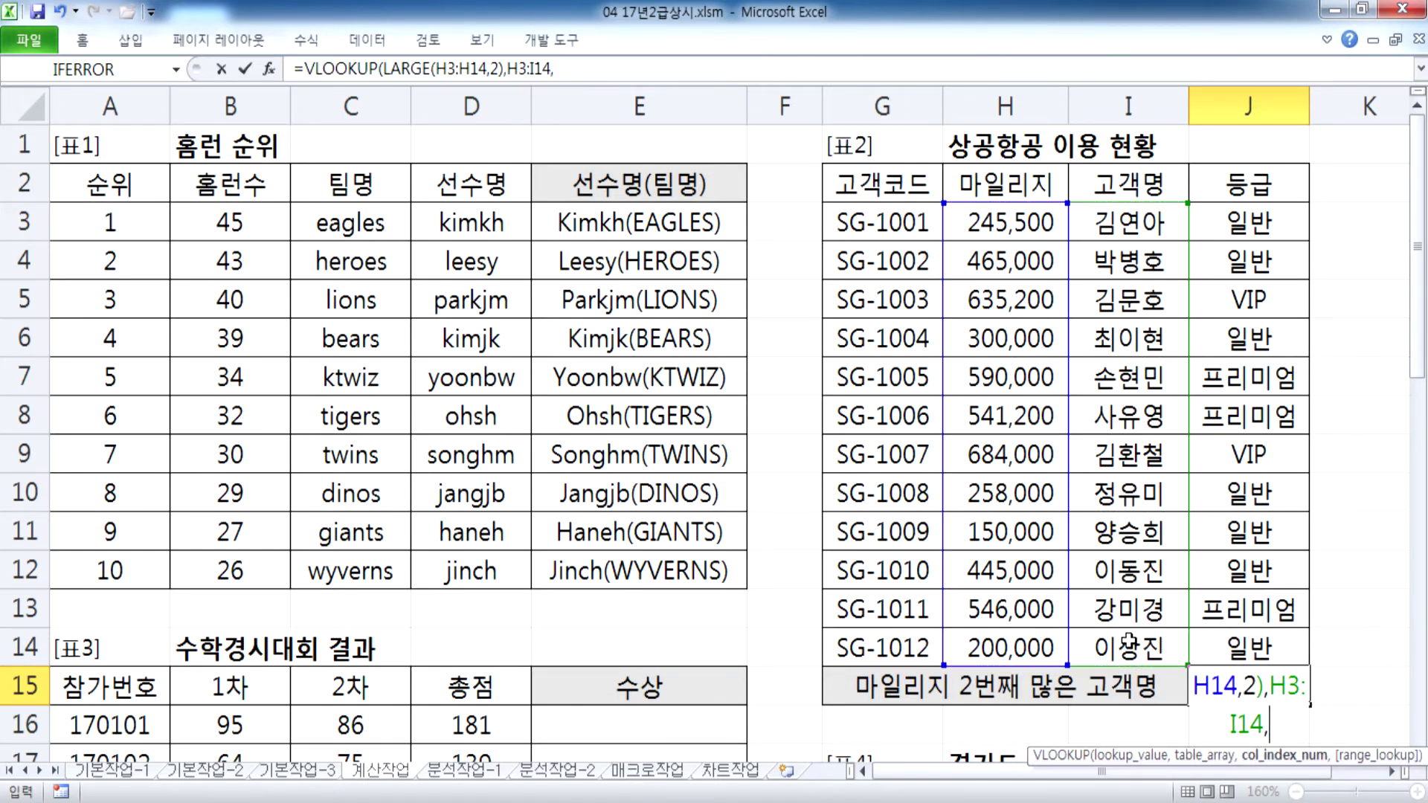
type(",")
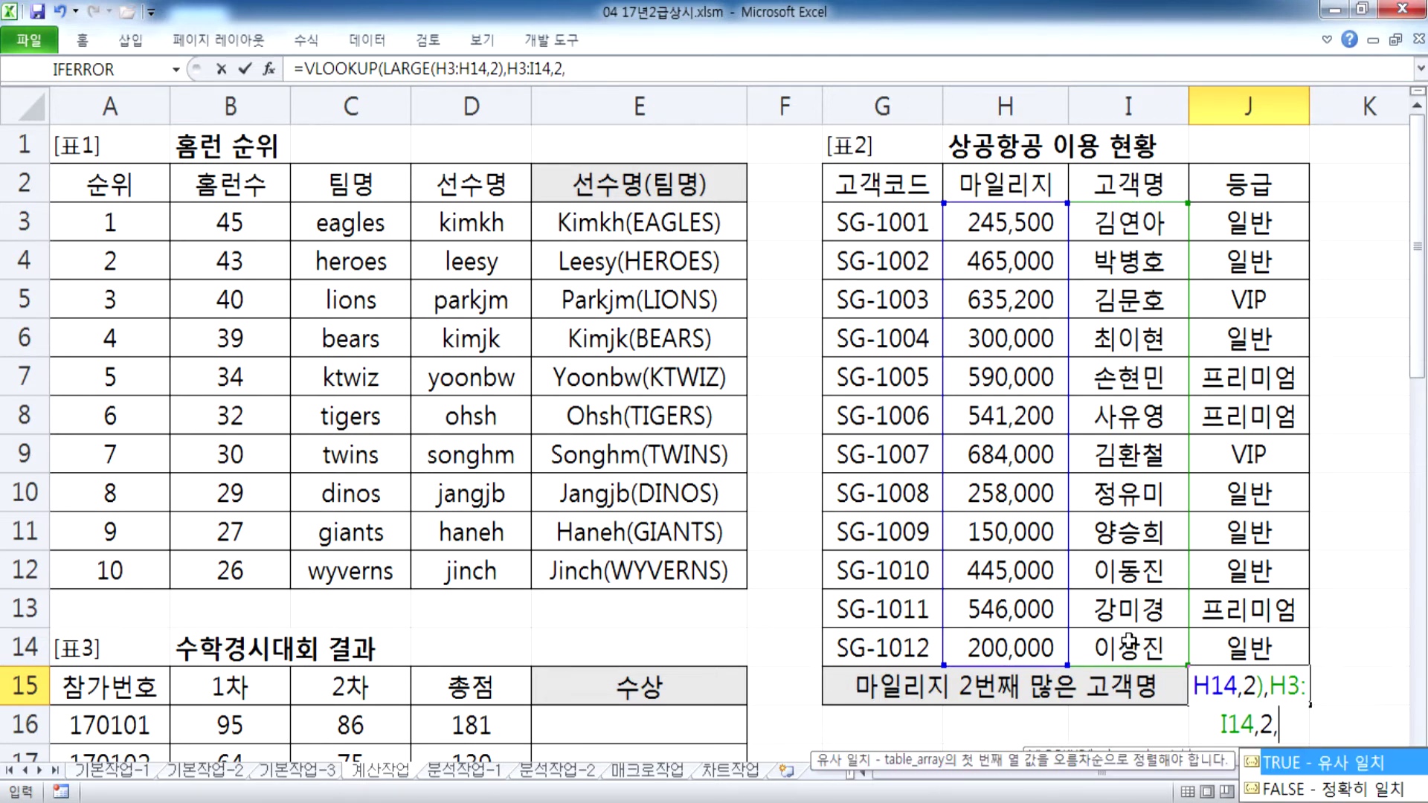
key("Down")
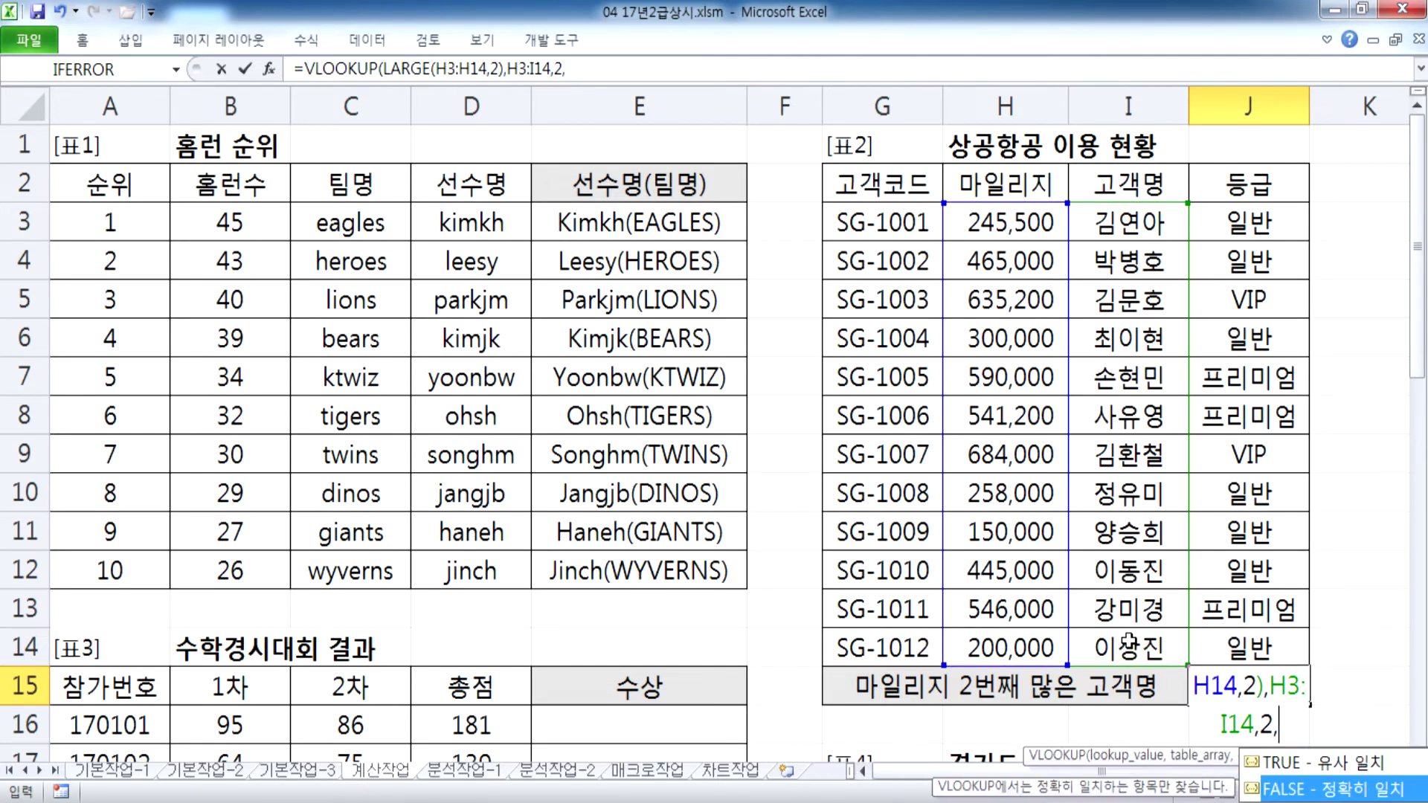
key("Up")
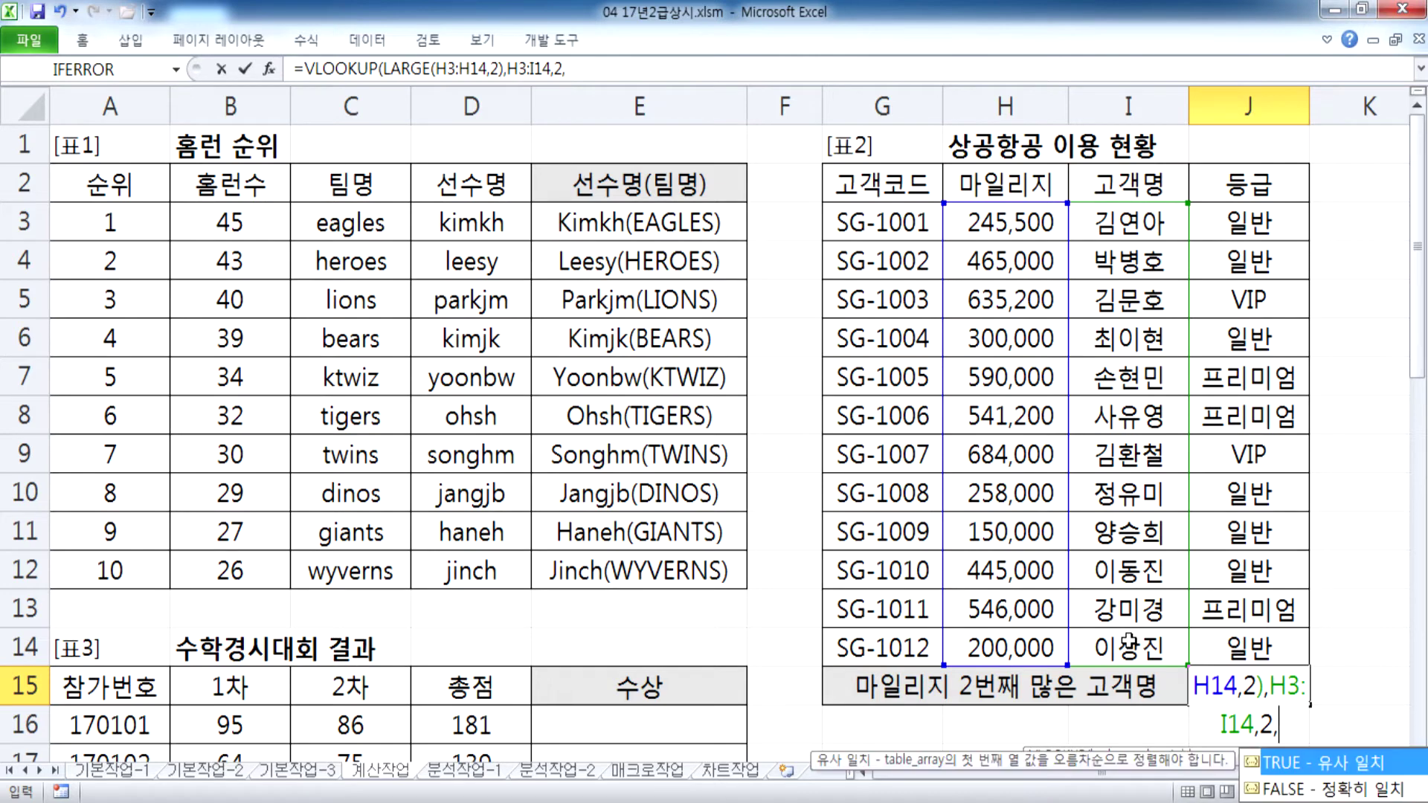
key("Return")
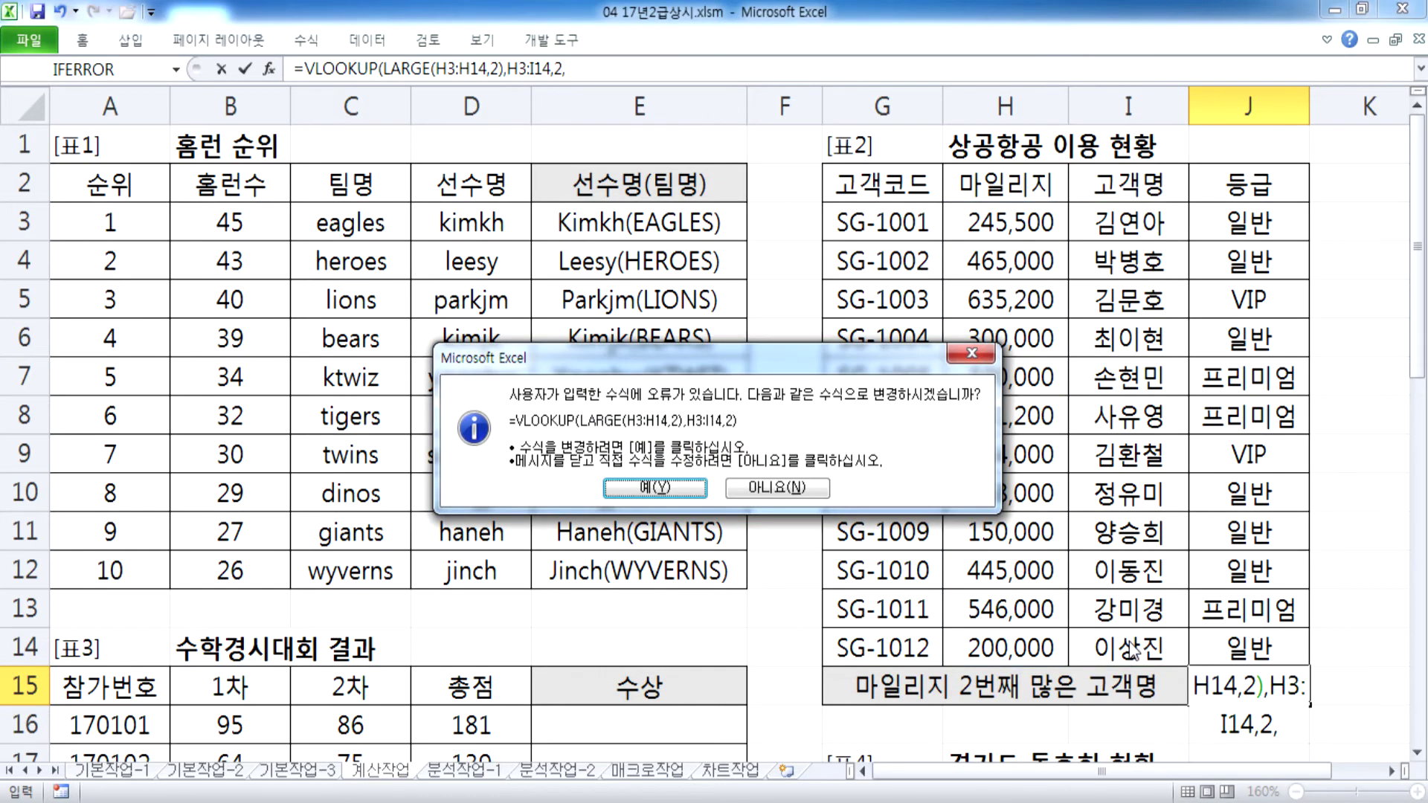
key("Return")
Step: Add the exact-match argument FALSE to the end of the VLOOKUP formula in J15
key("Up")
key("F2")
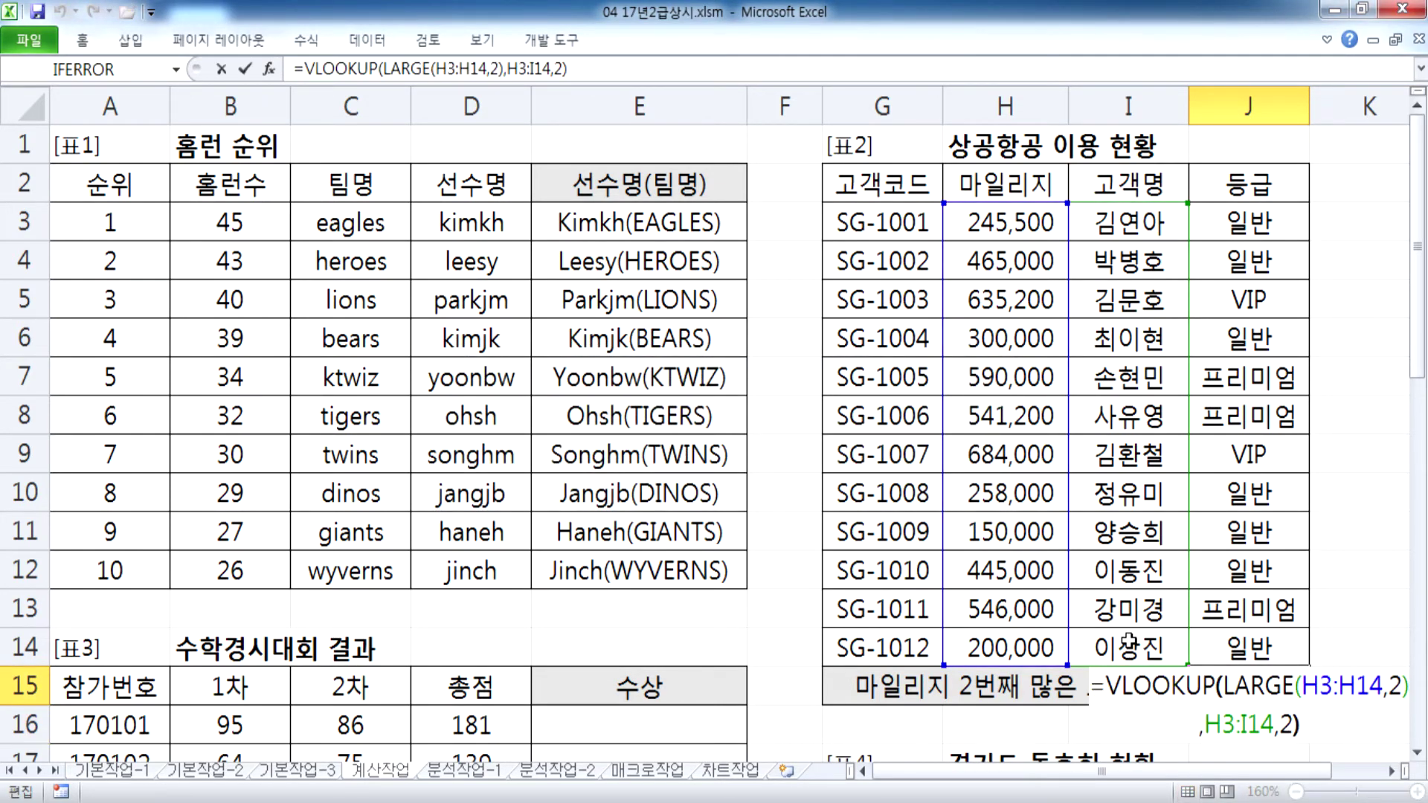
key("Left")
key("Left")
type(",")
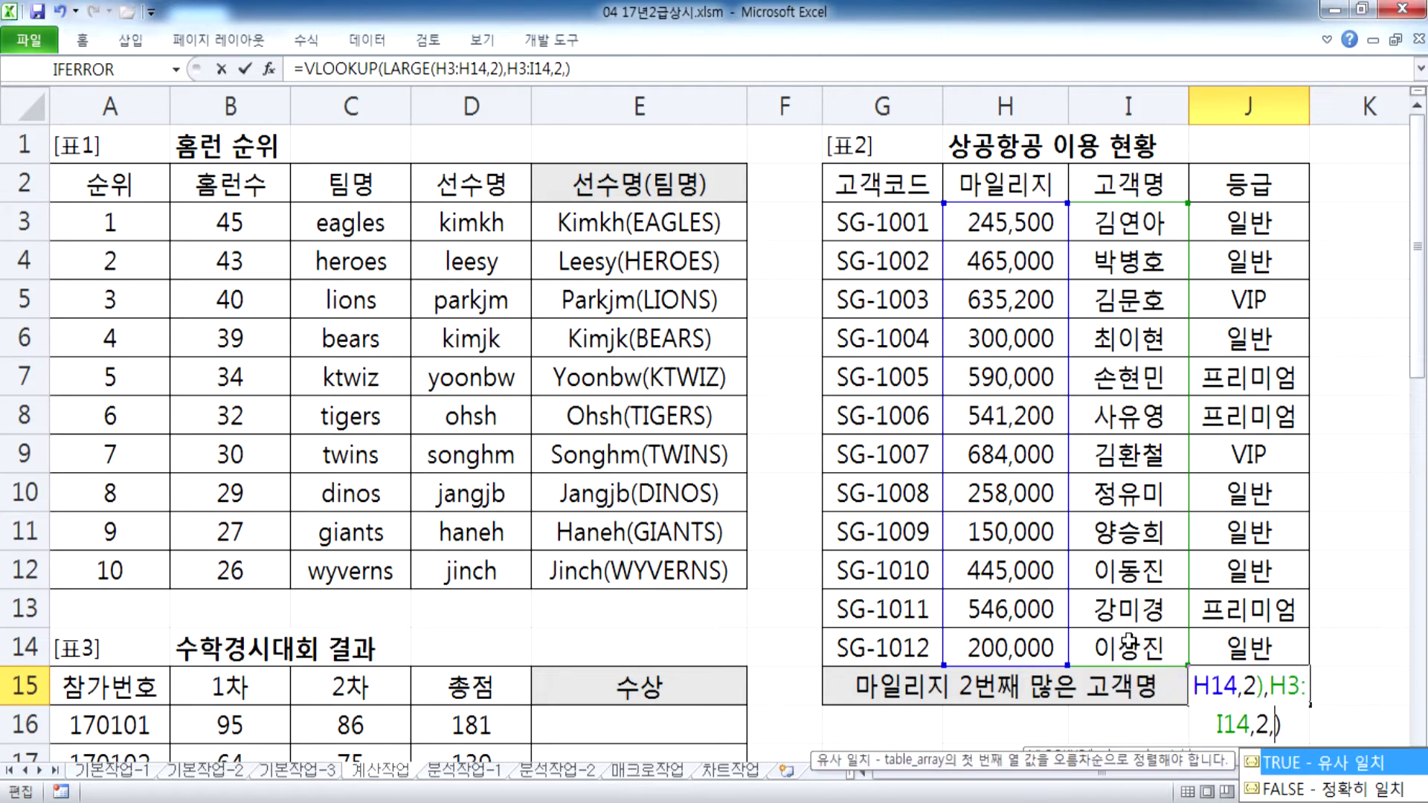
type("F")
key("Down")
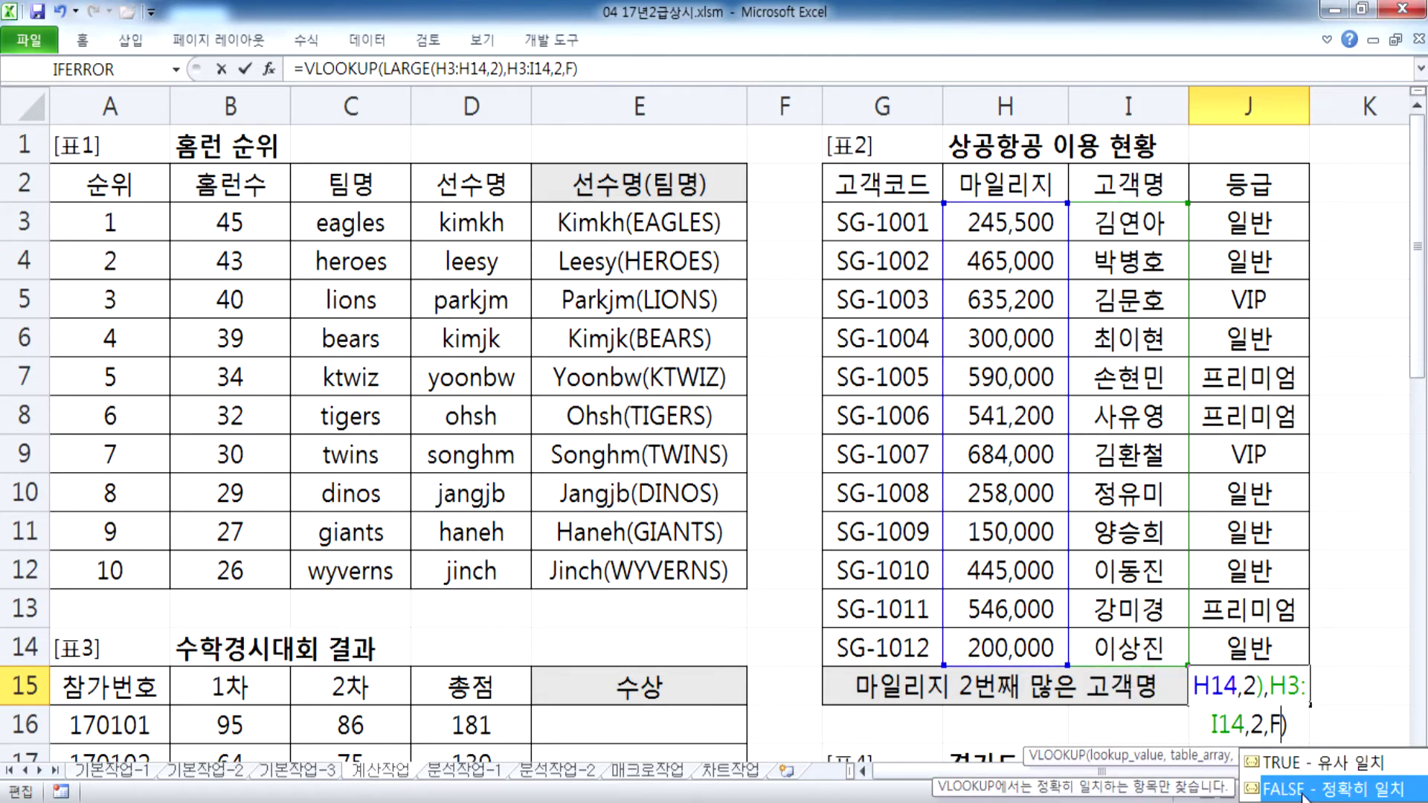
double_click(1335, 789)
key("Return")
Step: Copy the complete J15 formula into Notepad, on a new line below the second problem's function hint
left_click(1222, 688)
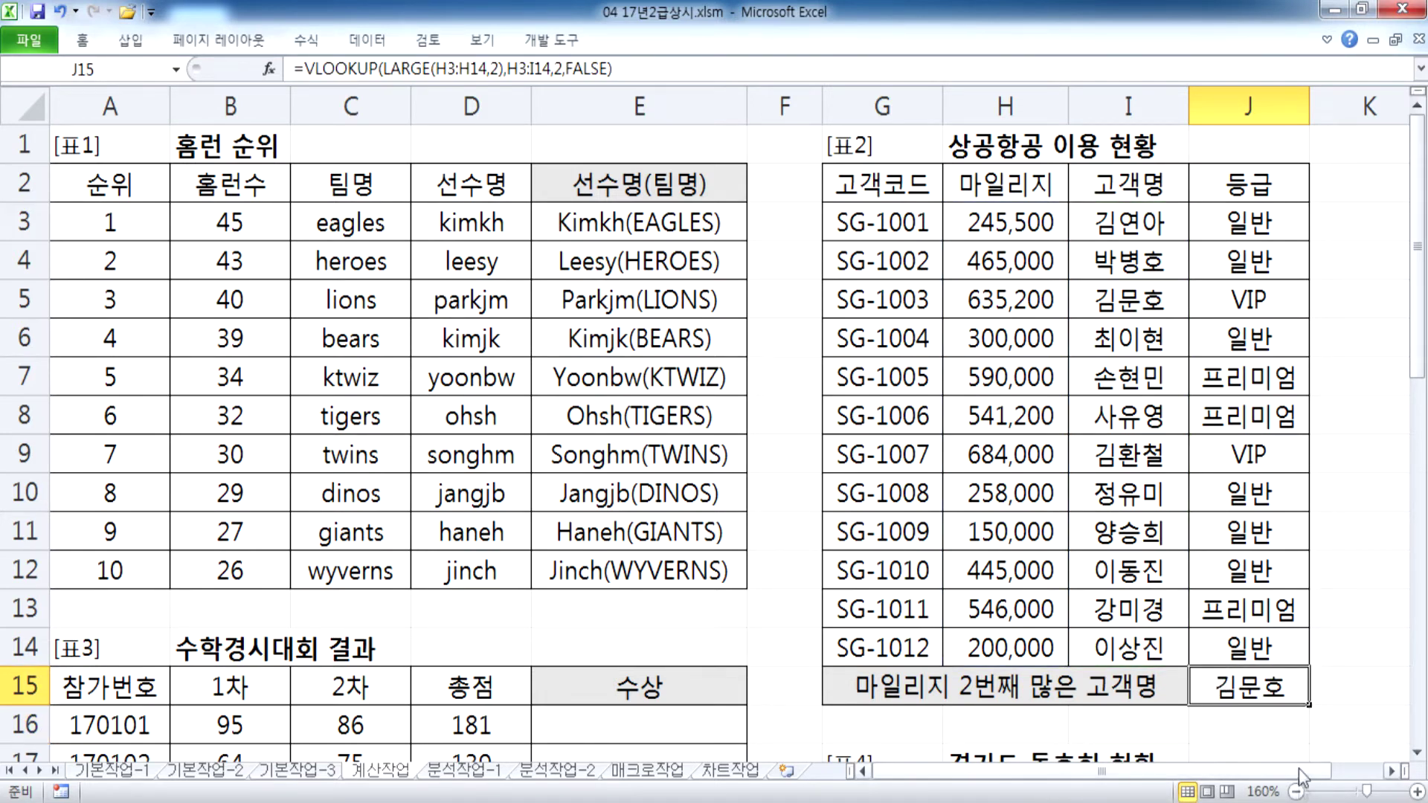
left_click(610, 70)
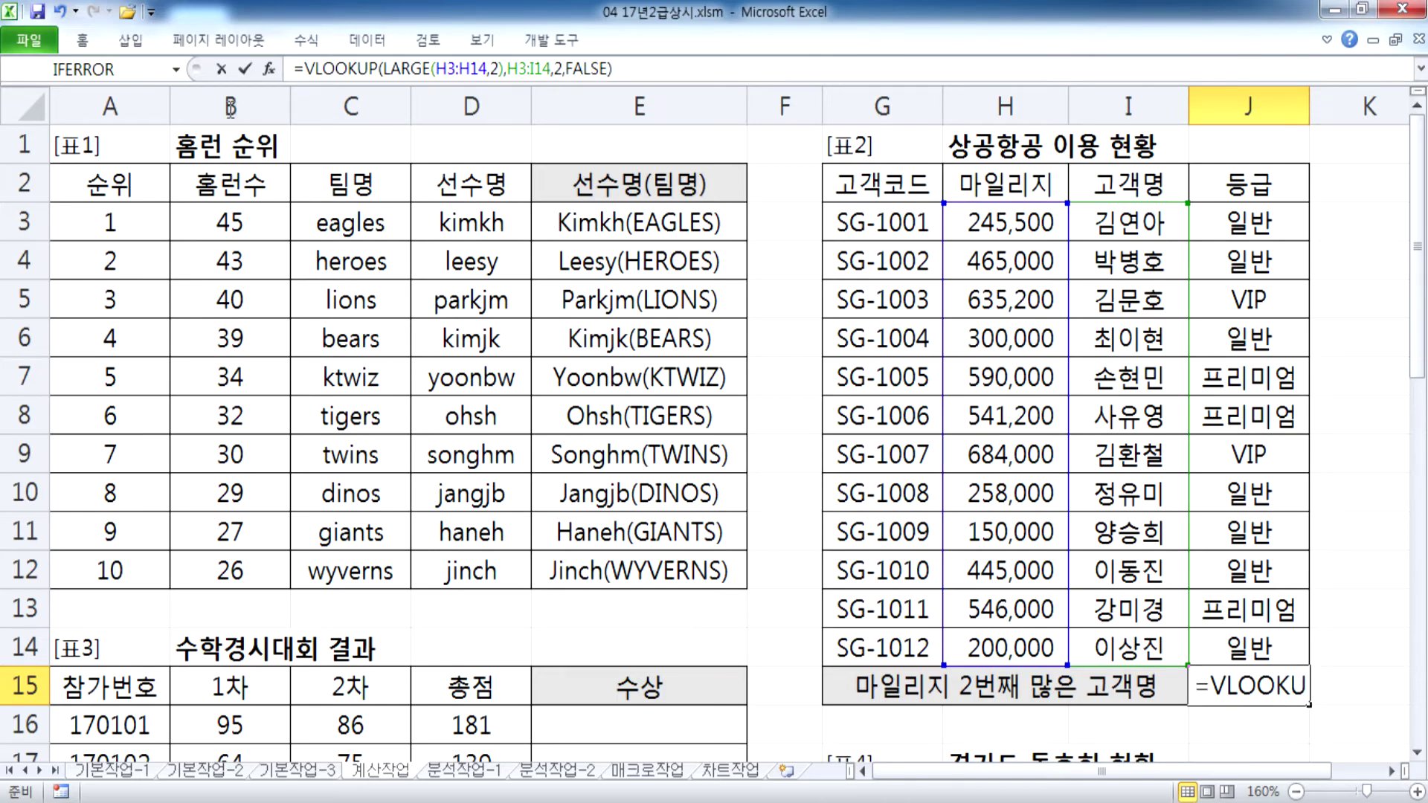
left_click_drag(610, 70, 294, 69)
key("ctrl+c")
key("alt+Tab")
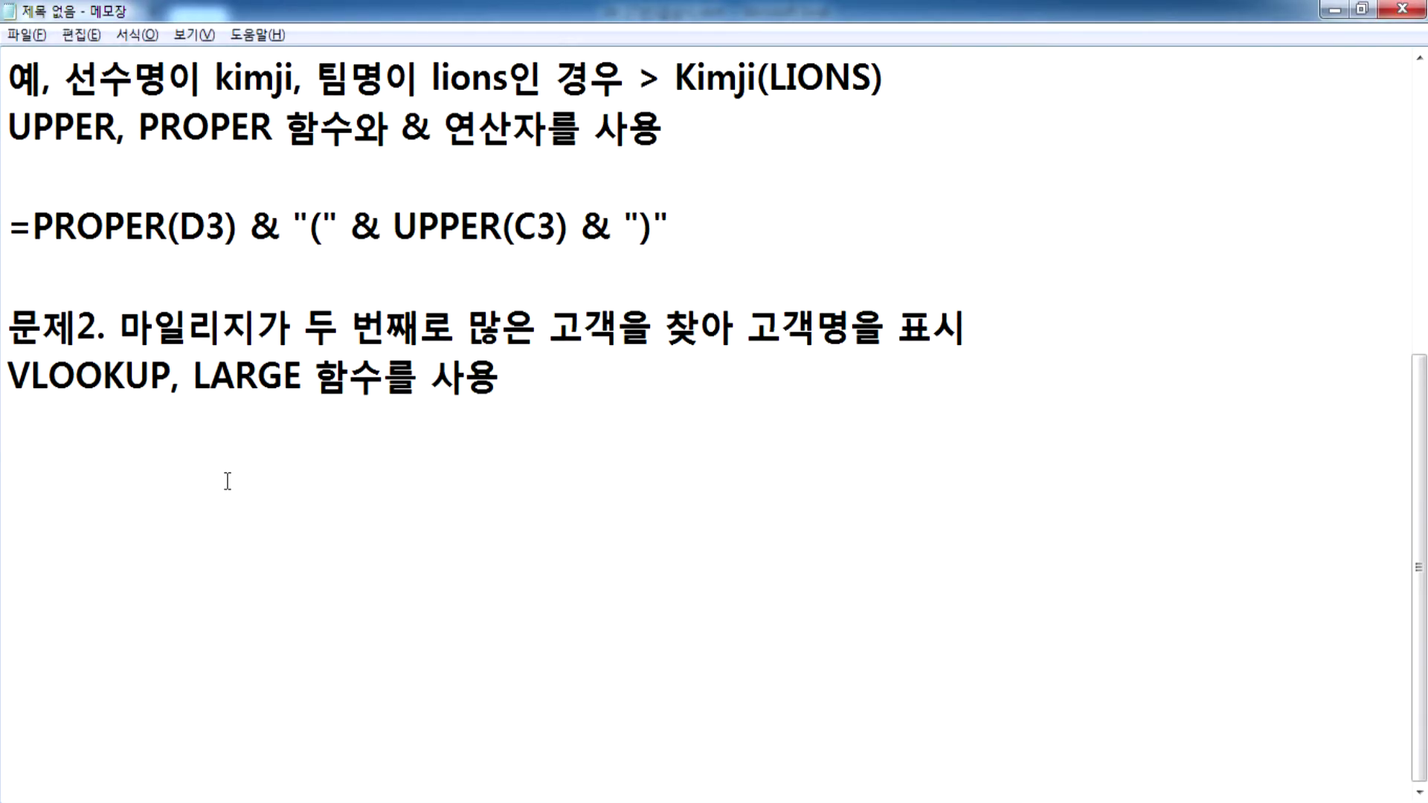
key("Return")
key("ctrl+v")
Step: Insert a space after each comma so the formula reads =VLOOKUP(LARGE(H3:H14, 2), H3:I14, 2, FALSE)
left_click(463, 476)
left_click(515, 476)
left_click(645, 476)
left_click(683, 476)
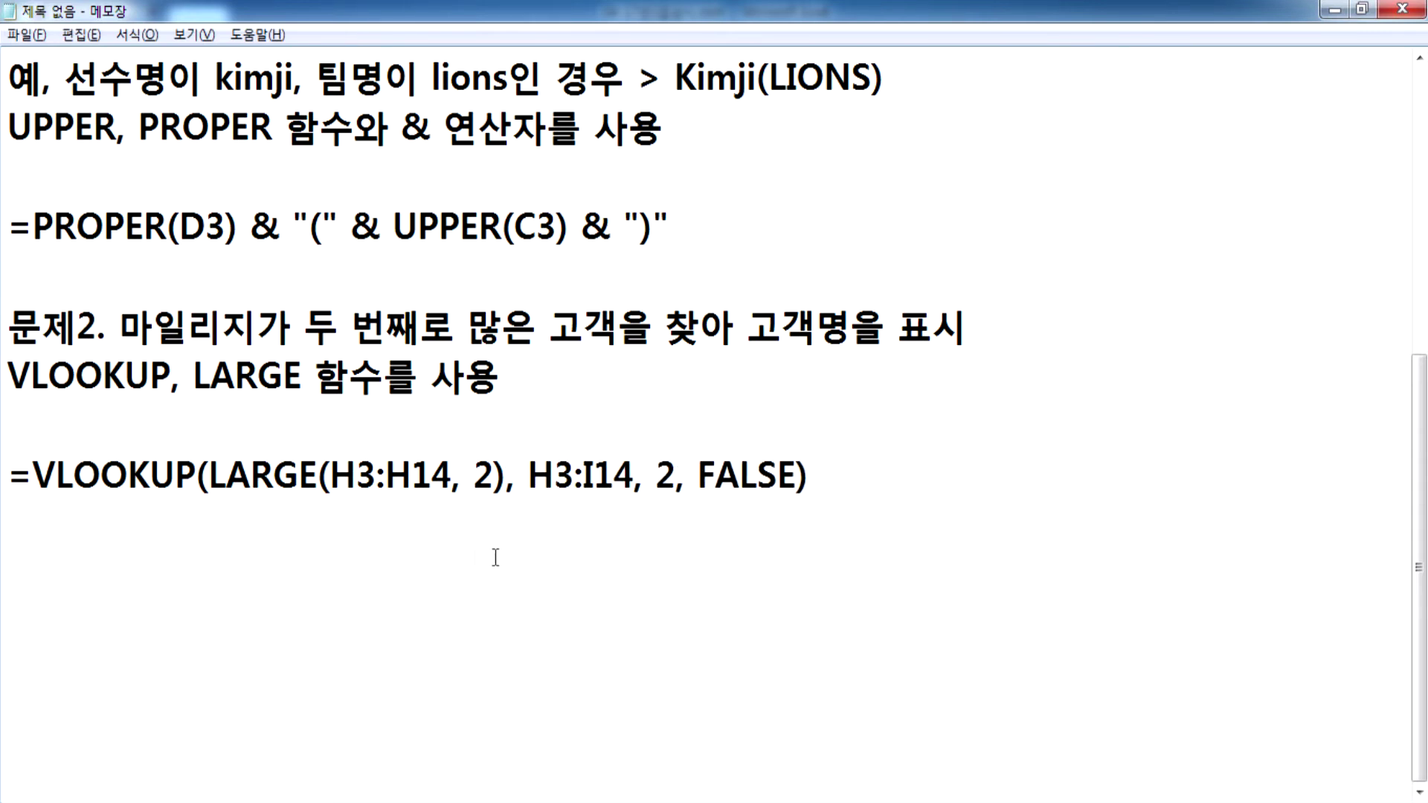
Step: Highlight the LARGE(H3:H14, 2) argument, compare it with the H3:J14 data in Excel, and return to Notepad
left_click_drag(209, 476, 506, 474)
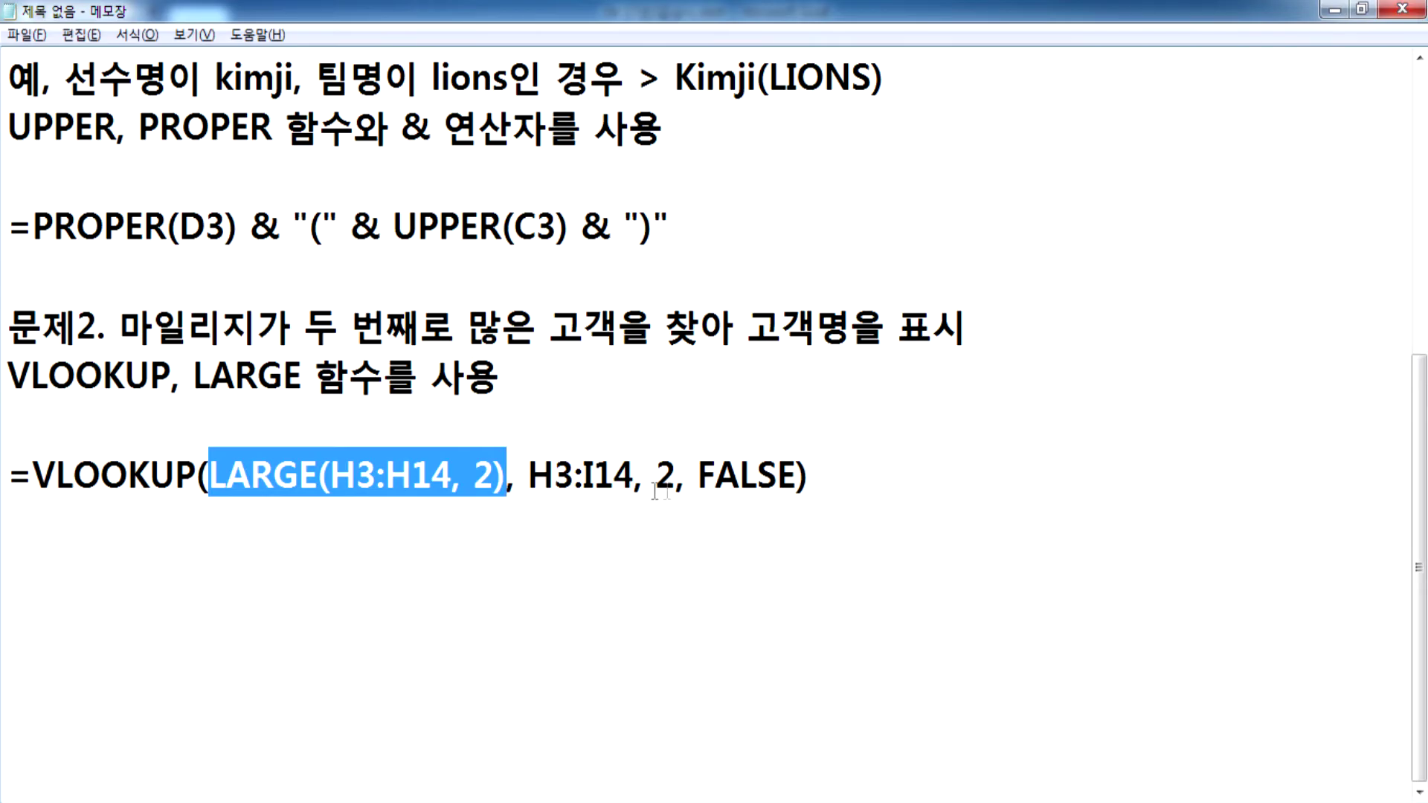
key("alt+Tab")
key("Return")
left_click_drag(980, 216, 1209, 637)
key("Tab")
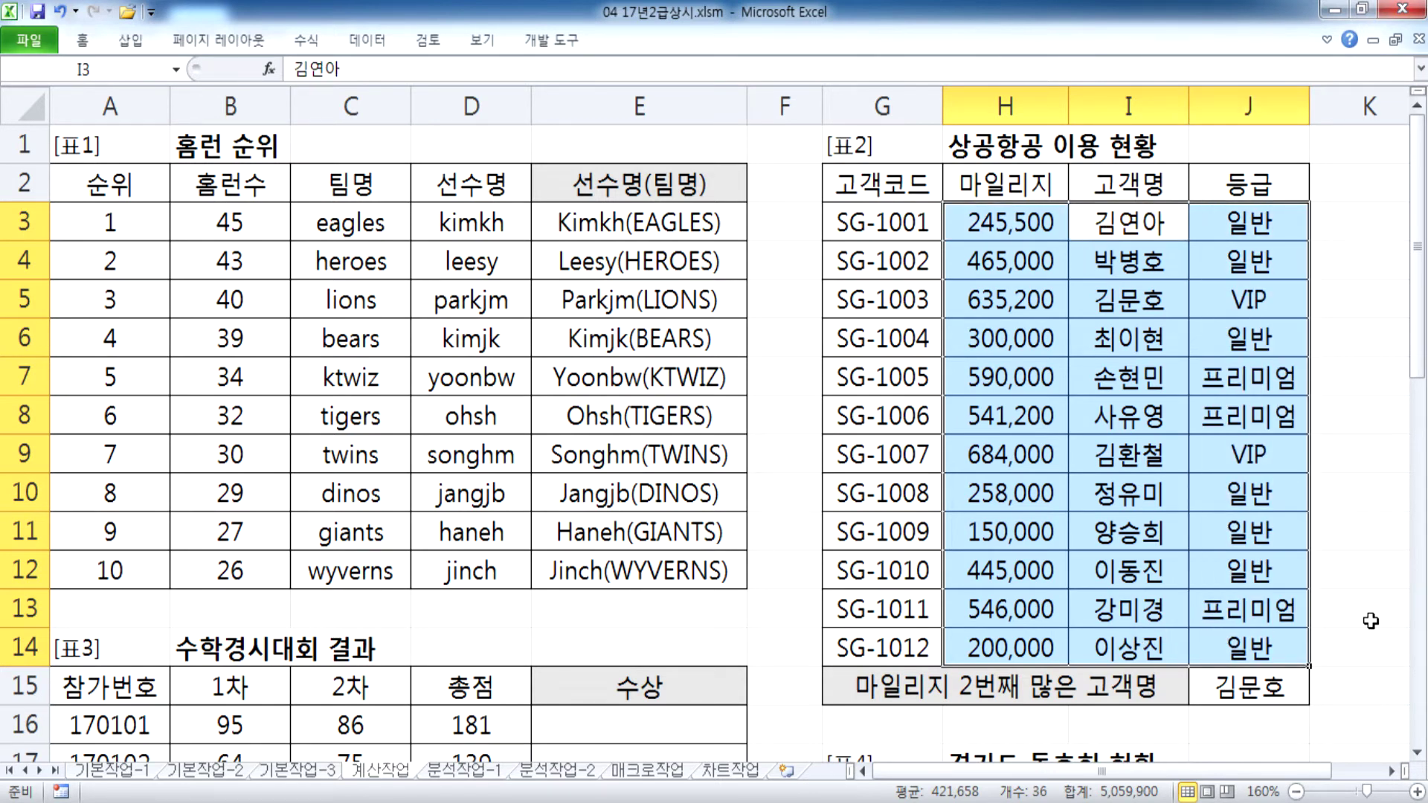
key("alt+Tab")
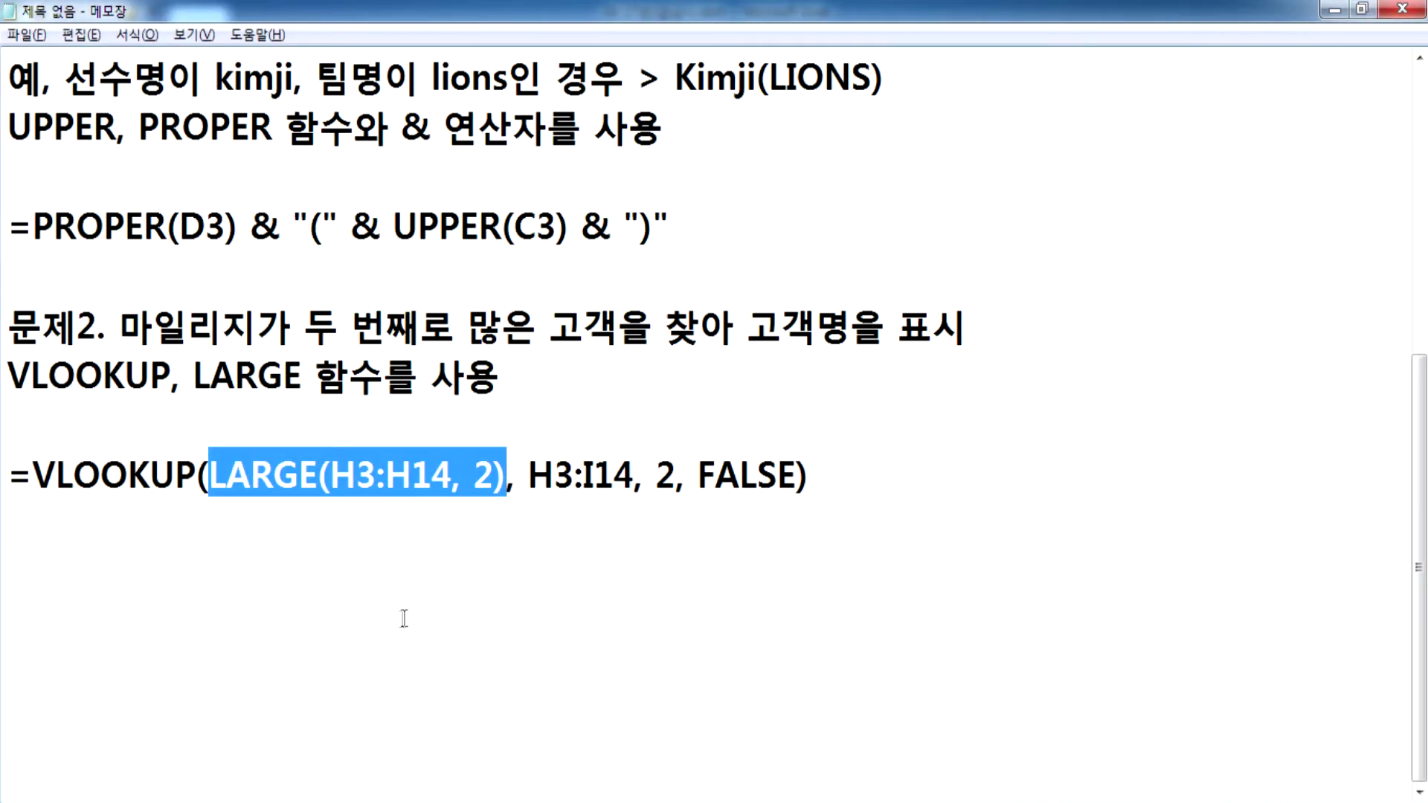
Step: Highlight the VLOOKUP's column index 2 in Notepad and compare it with the G3:J14 and H3:I14 ranges in Excel
double_click(665, 476)
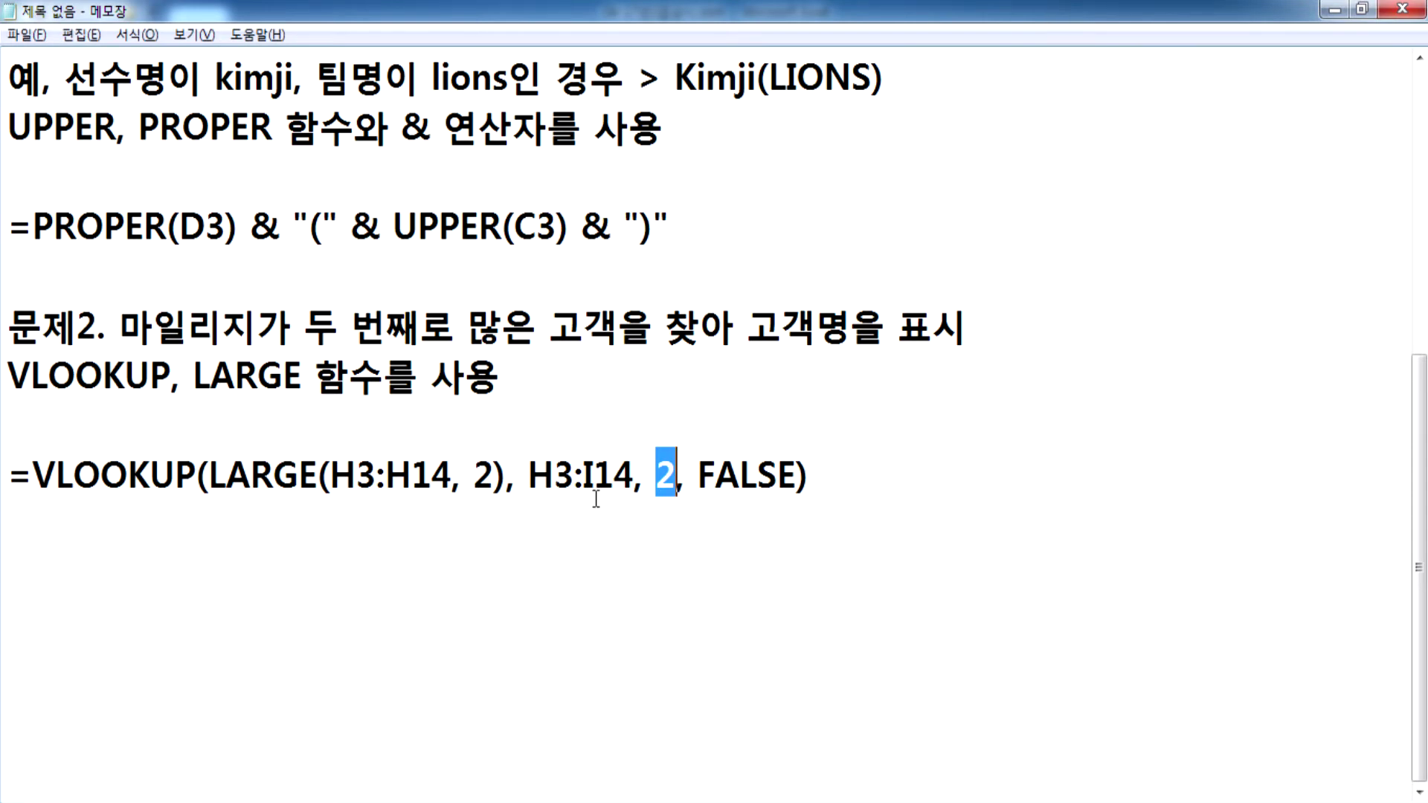
key("alt+Tab")
left_click_drag(856, 208, 1235, 647)
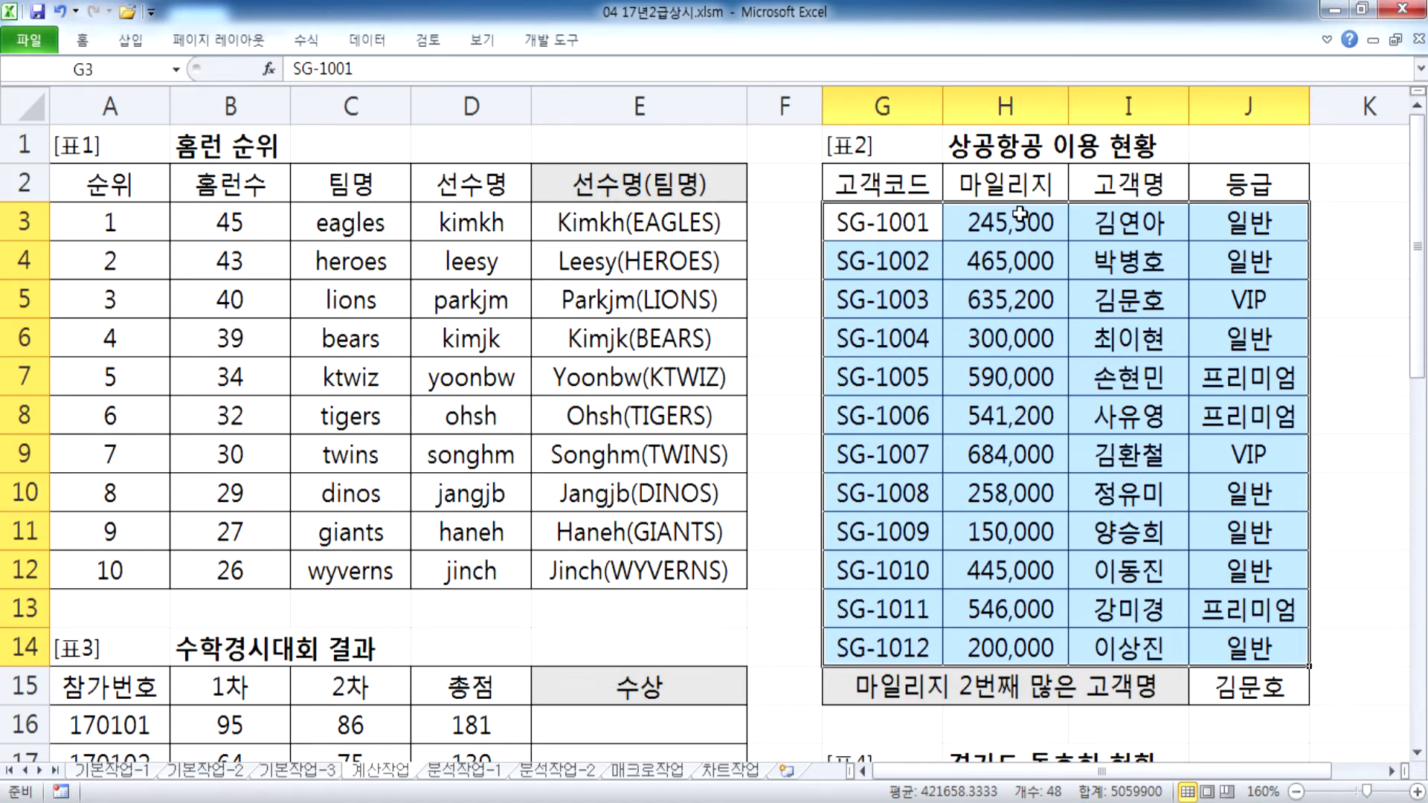
left_click_drag(1020, 216, 1136, 654)
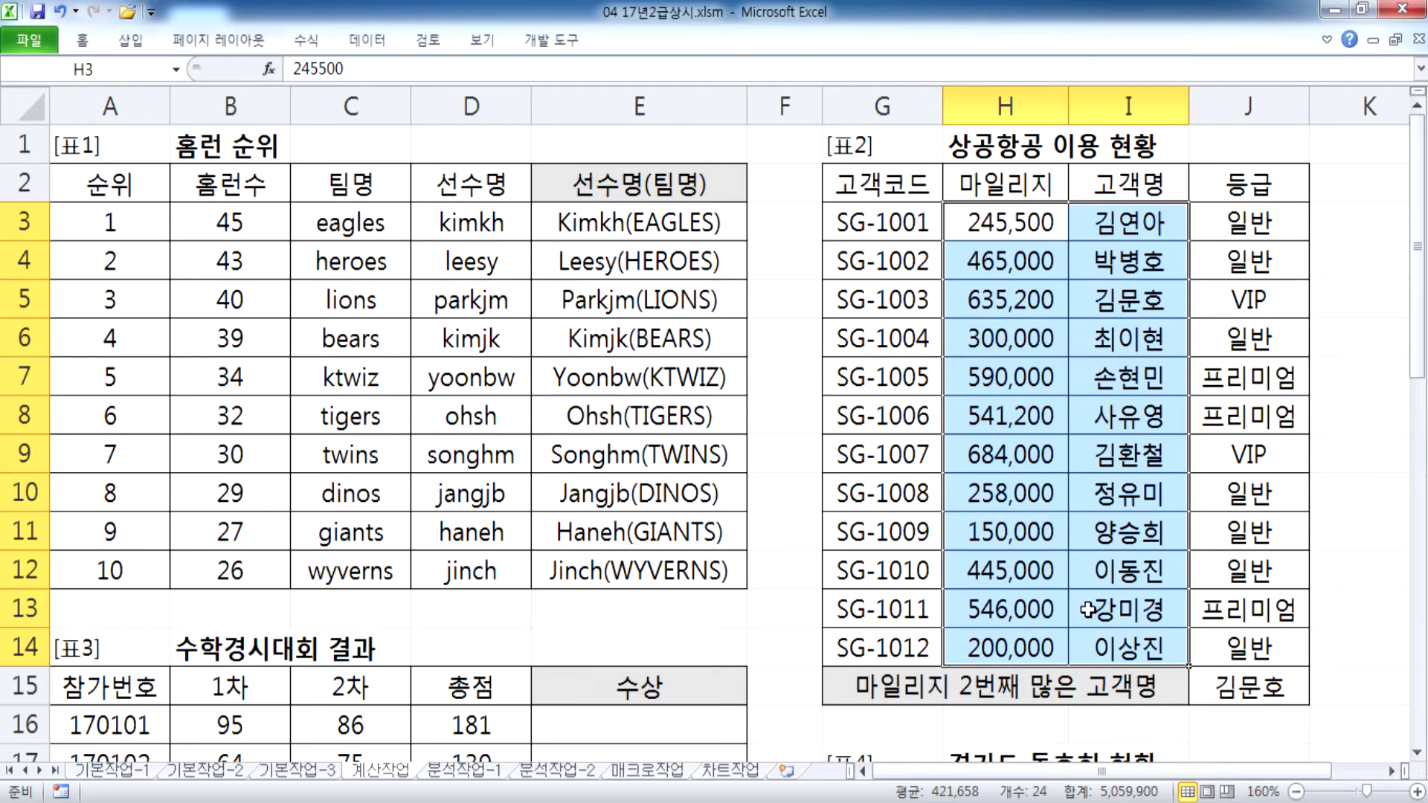
left_click(790, 598)
Step: Fill the IF and RANK award formula in table 3 from E16 down to E25, and check the E18 and E16 cells
scroll(790, 598, "down", 5)
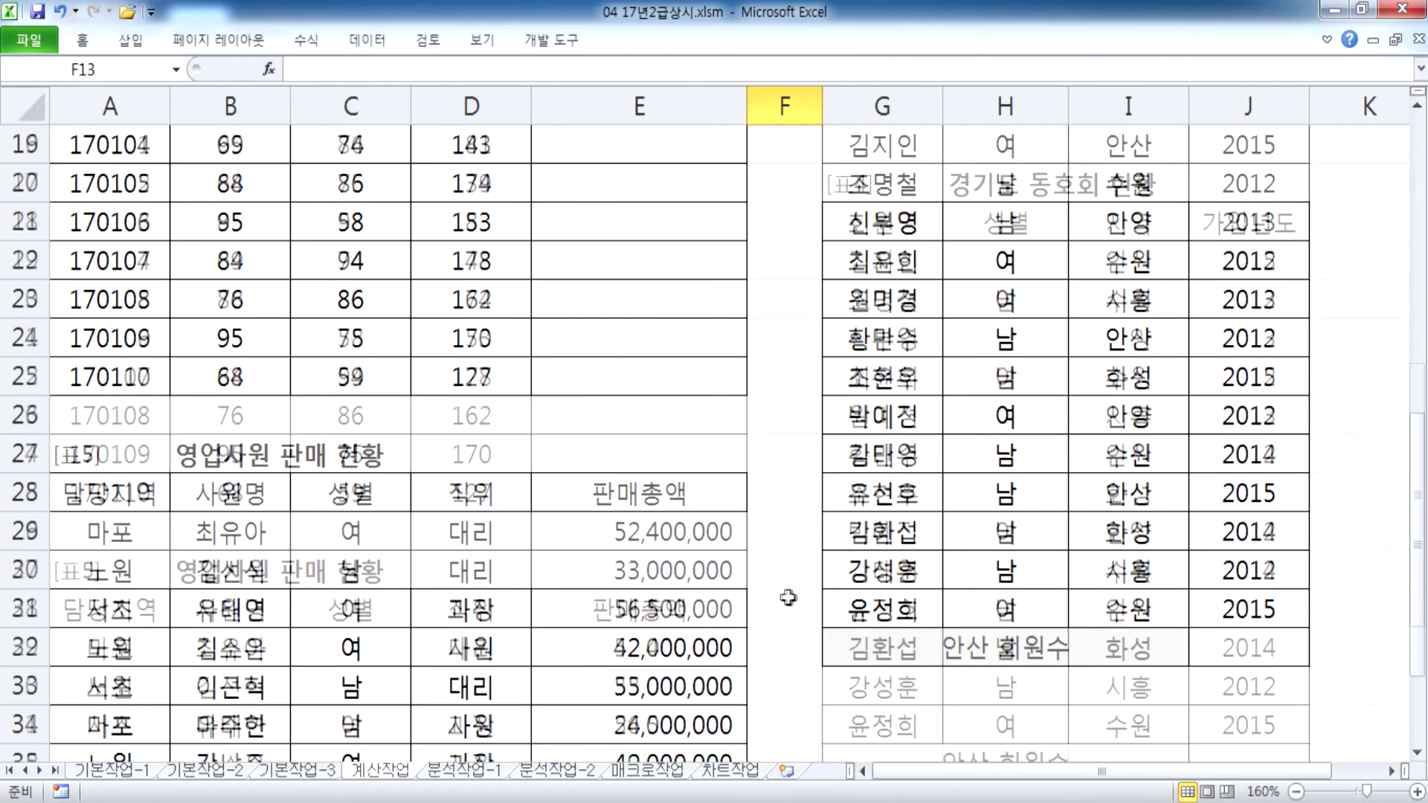
scroll(790, 598, "up", 1)
left_click(609, 267)
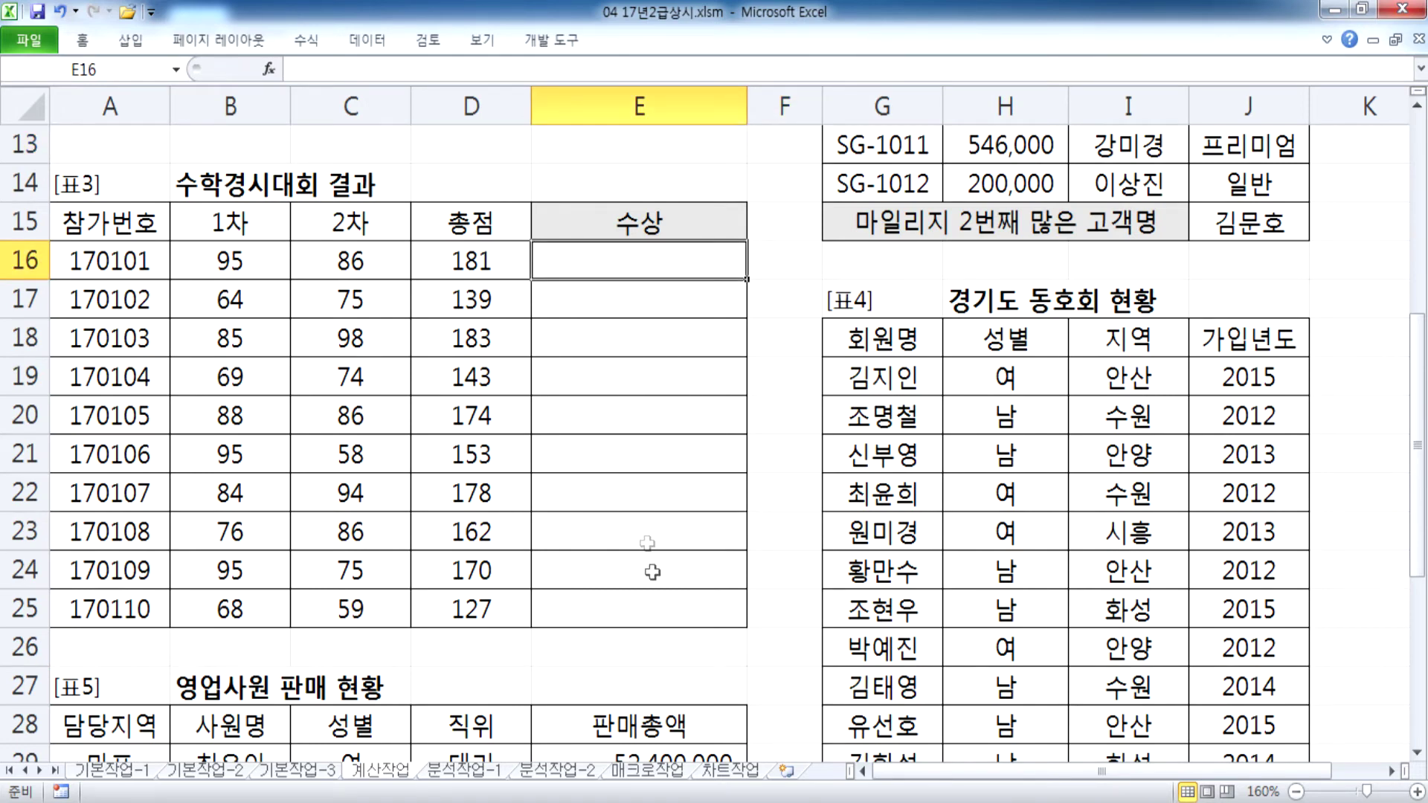
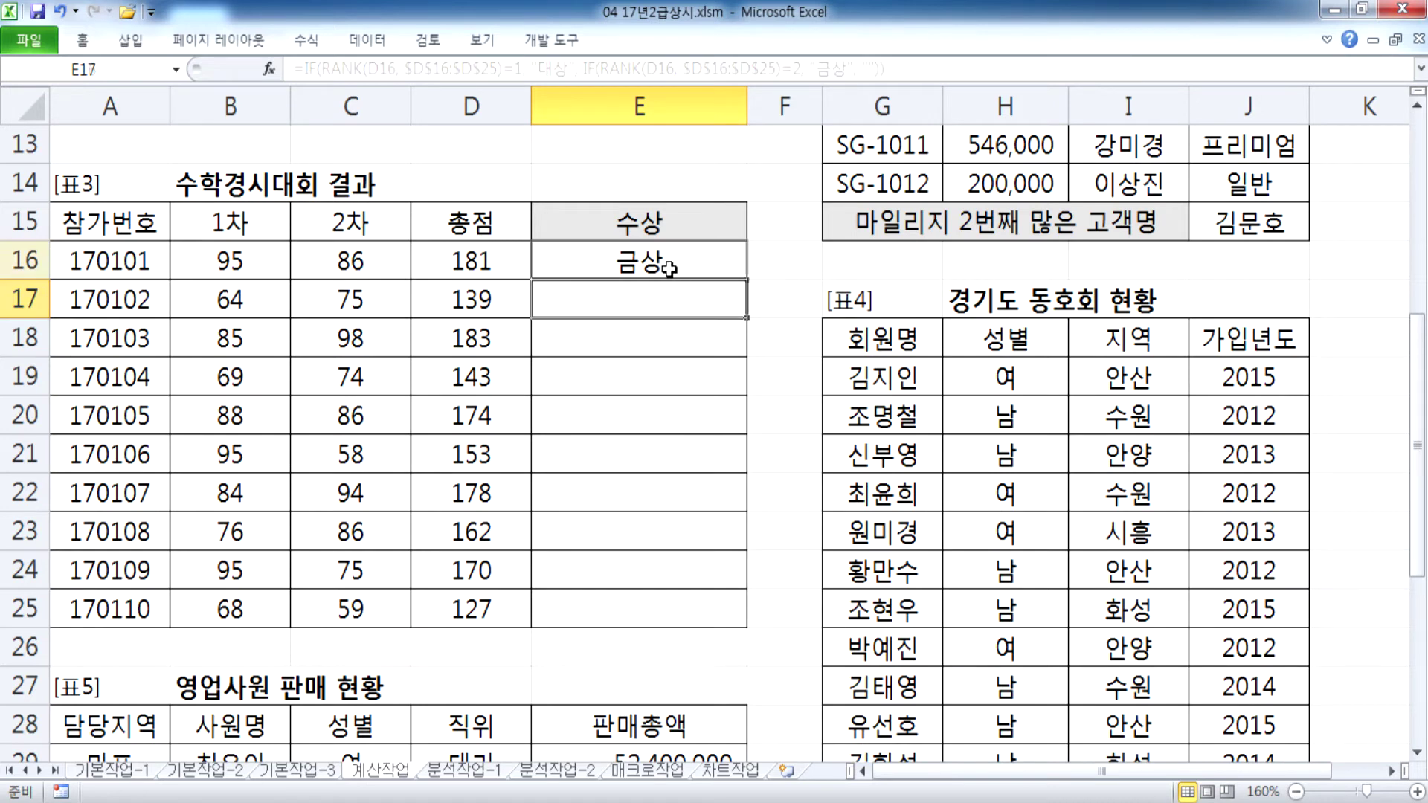
left_click_drag(746, 280, 747, 627)
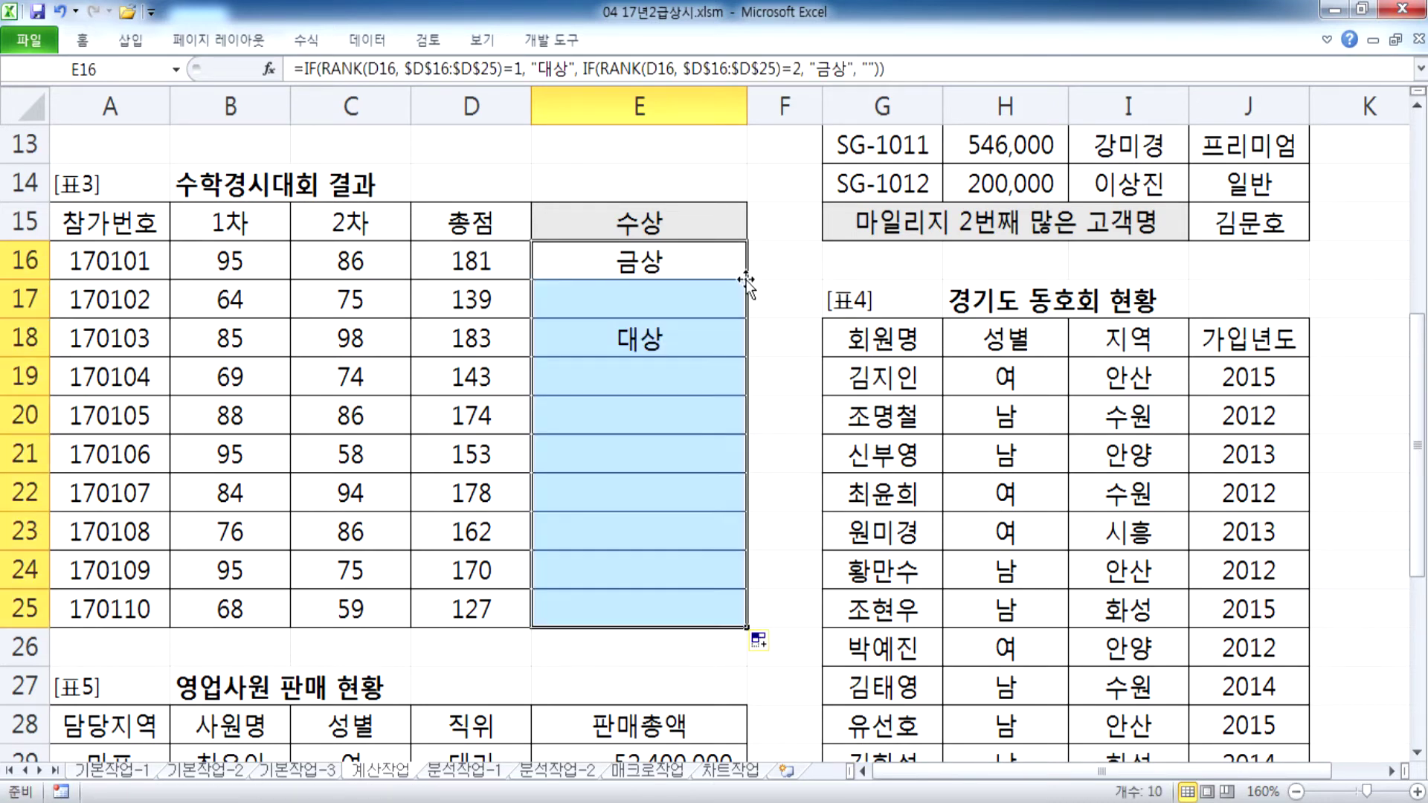
left_click(640, 338)
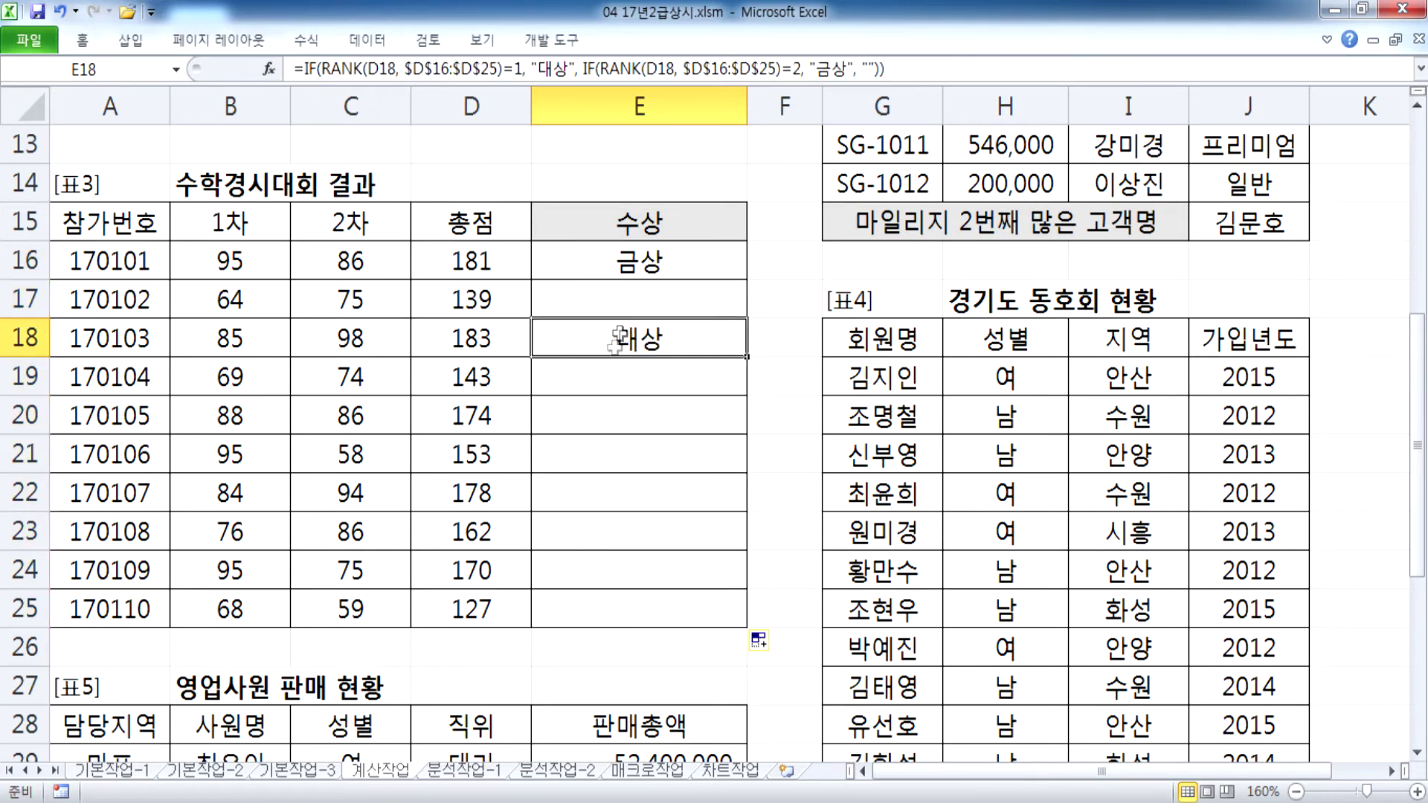
left_click(661, 254)
Step: Switch to Notepad and place the cursor below the third problem's completed IF and RANK formula
key("alt+Tab")
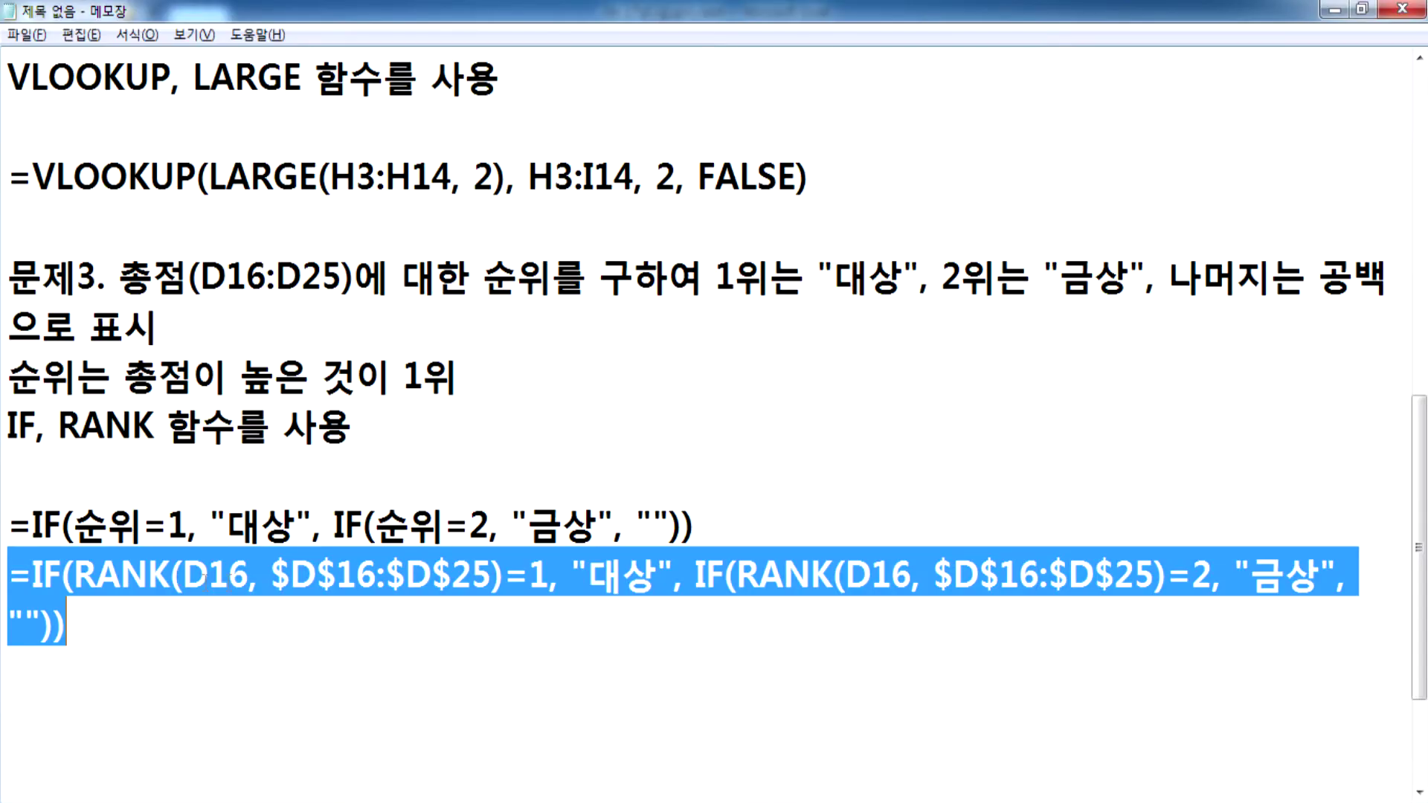
left_click(93, 666)
scroll(230, 590, "down", 1)
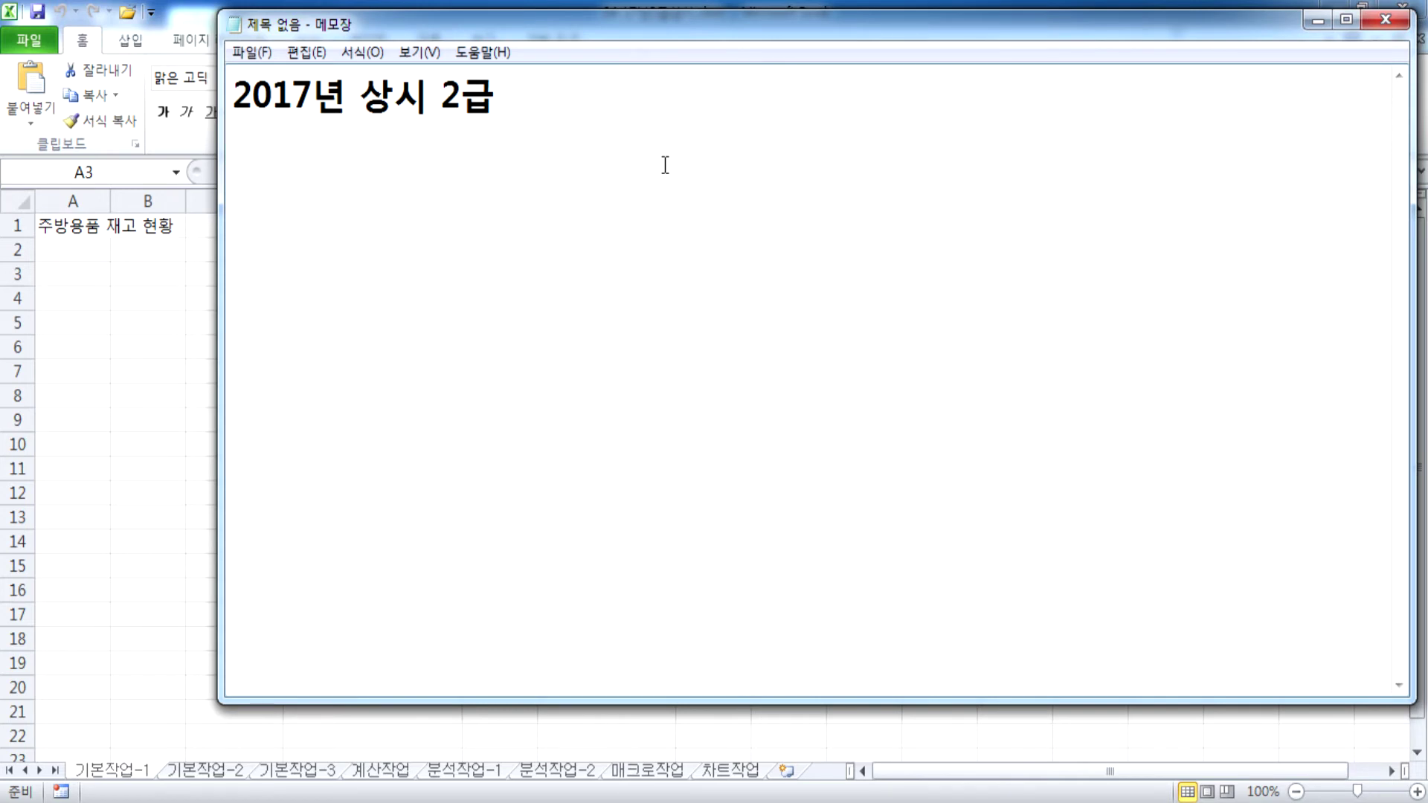
Step: Switch to Excel, open the 기본작업-2 sheet, and merge and center the title across A1:G1
key("alt+Tab")
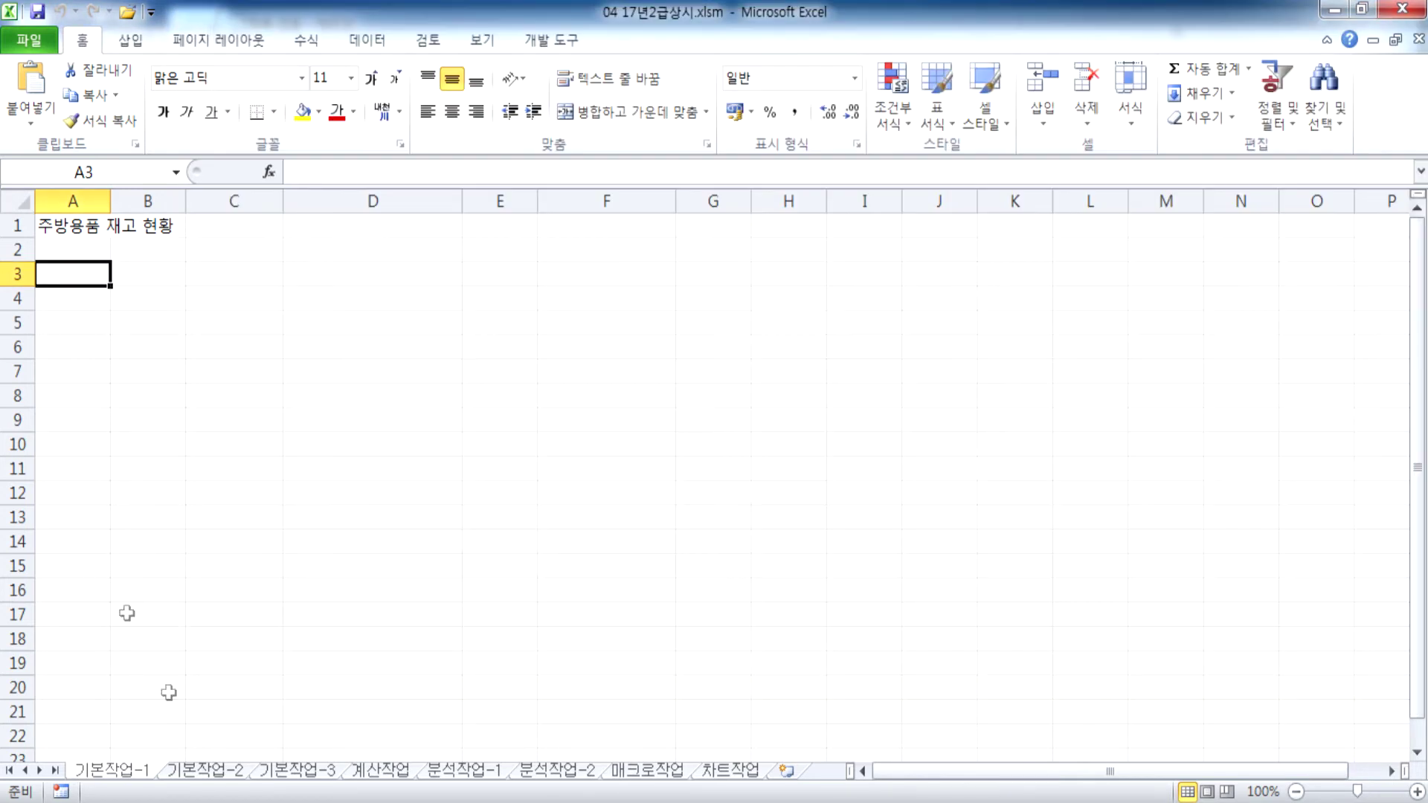
left_click(216, 773)
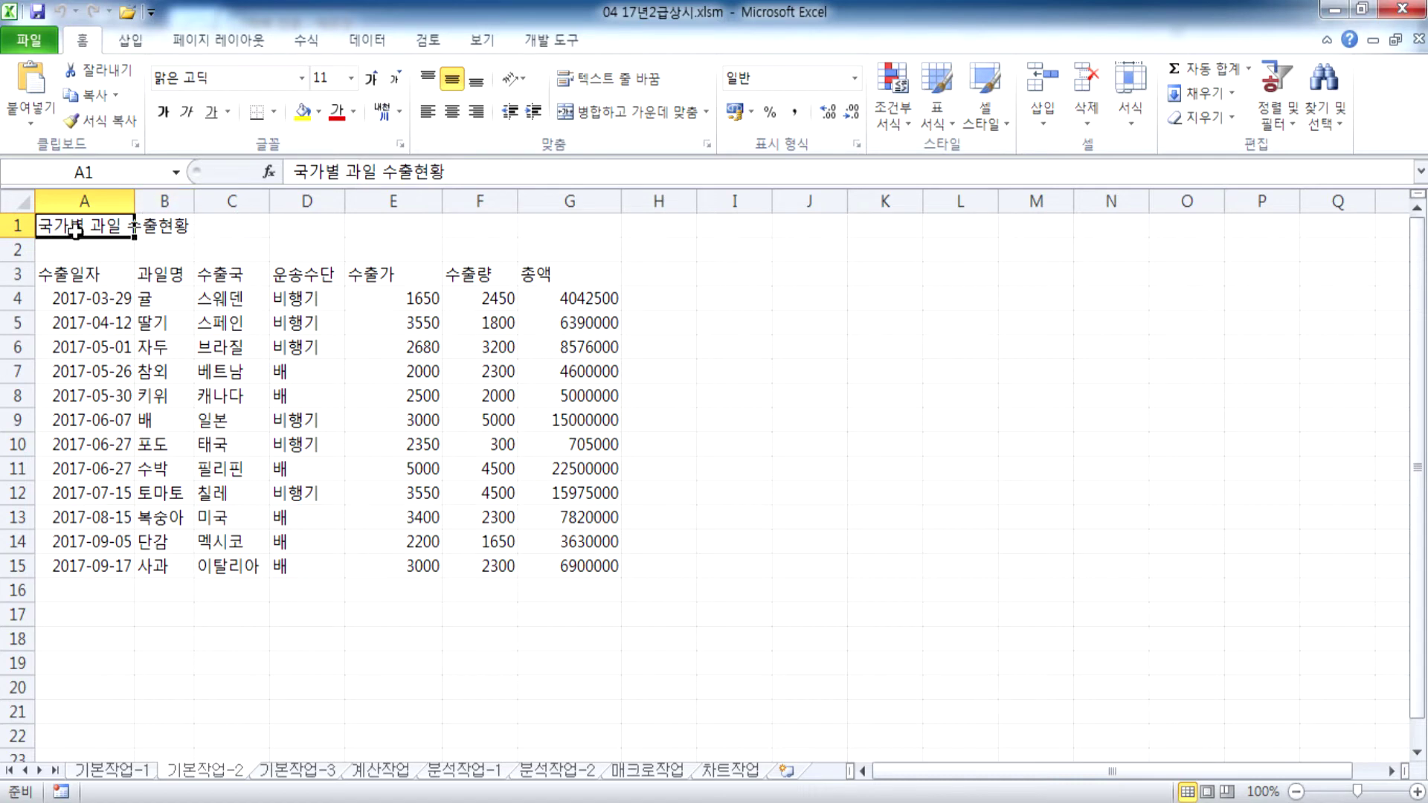
left_click_drag(75, 232, 536, 225)
left_click(588, 111)
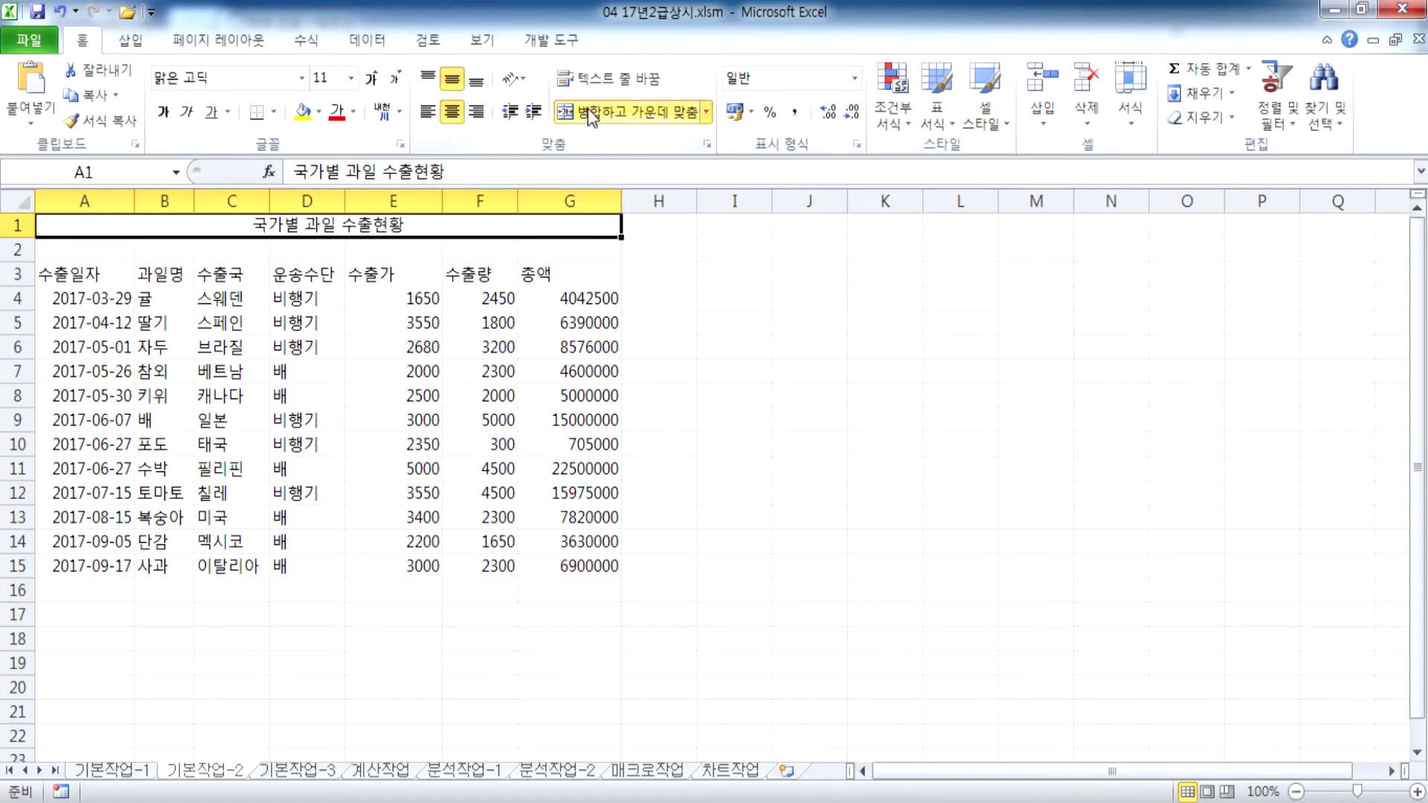
Step: Format the merged title 국가별 과일 수출현황 with font size 20, bold, and the standard blue font color
left_click(371, 79)
left_click(372, 78)
left_click(372, 79)
left_click(372, 78)
left_click(372, 79)
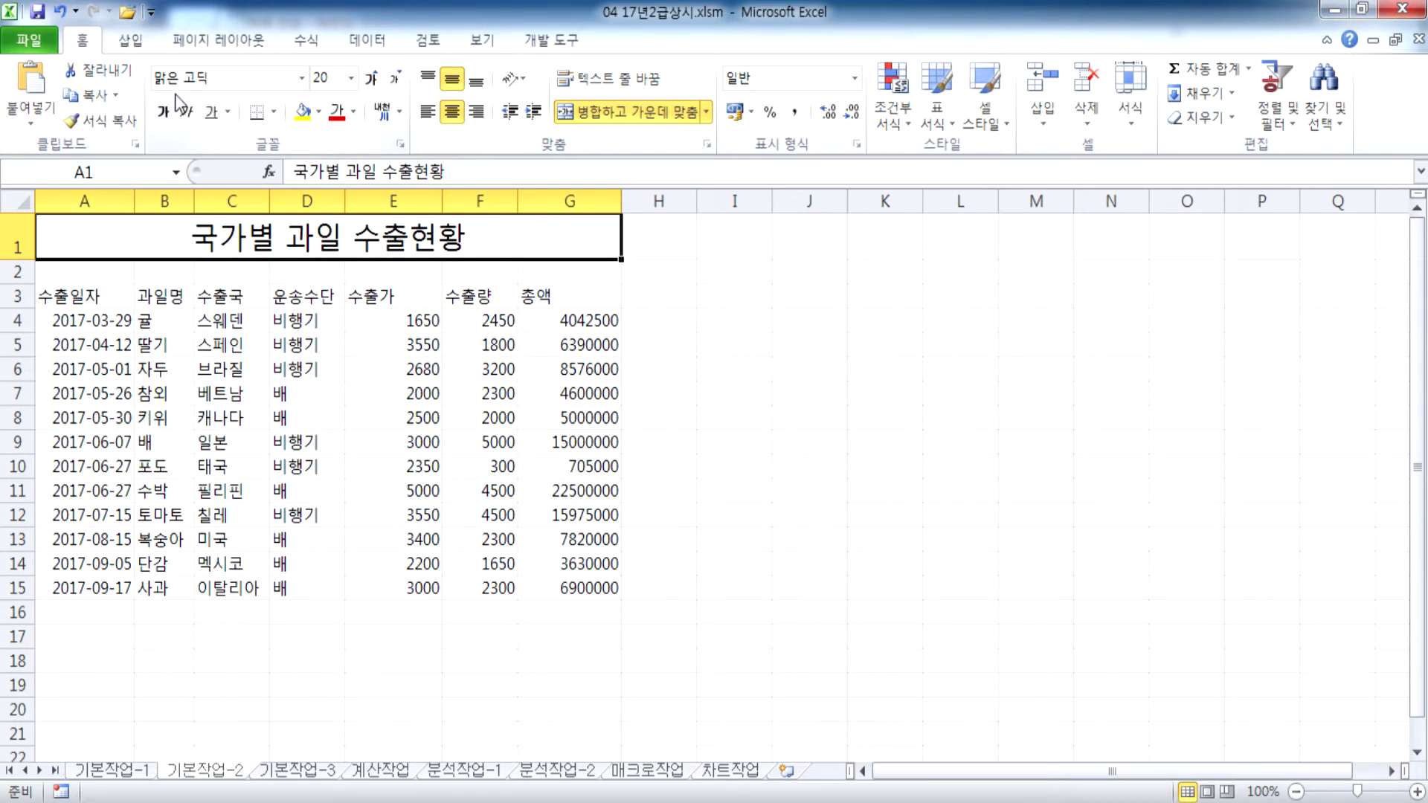
left_click(163, 112)
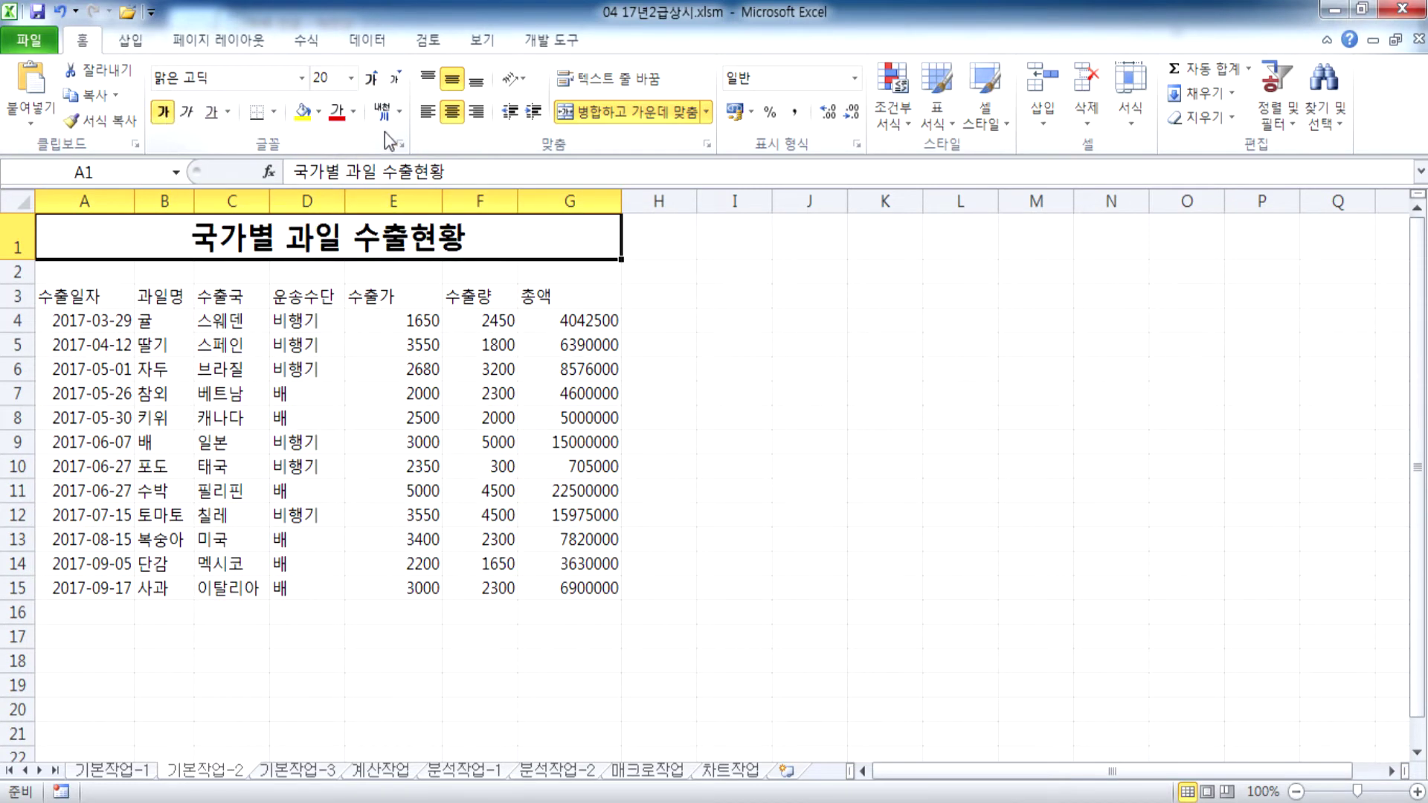
left_click(354, 113)
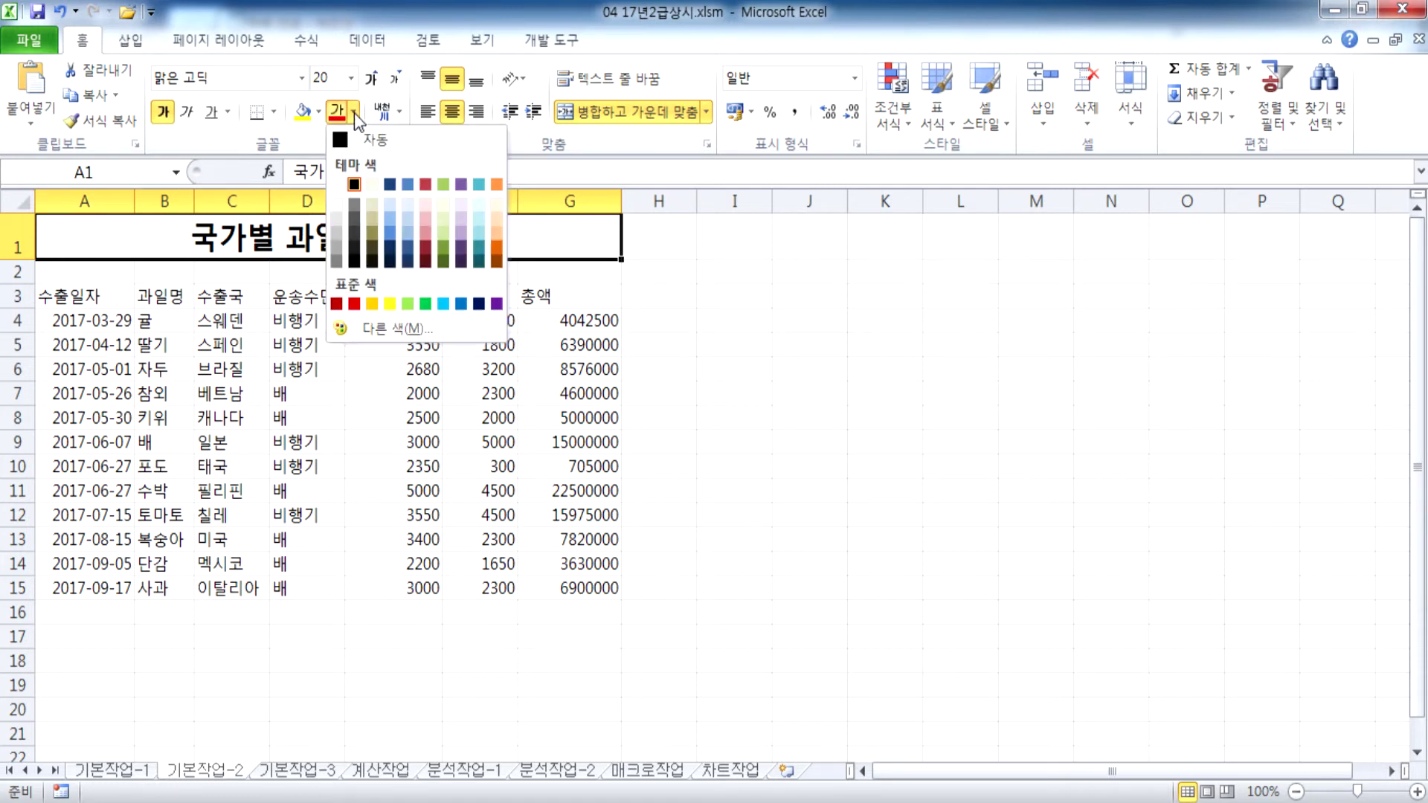
left_click(462, 304)
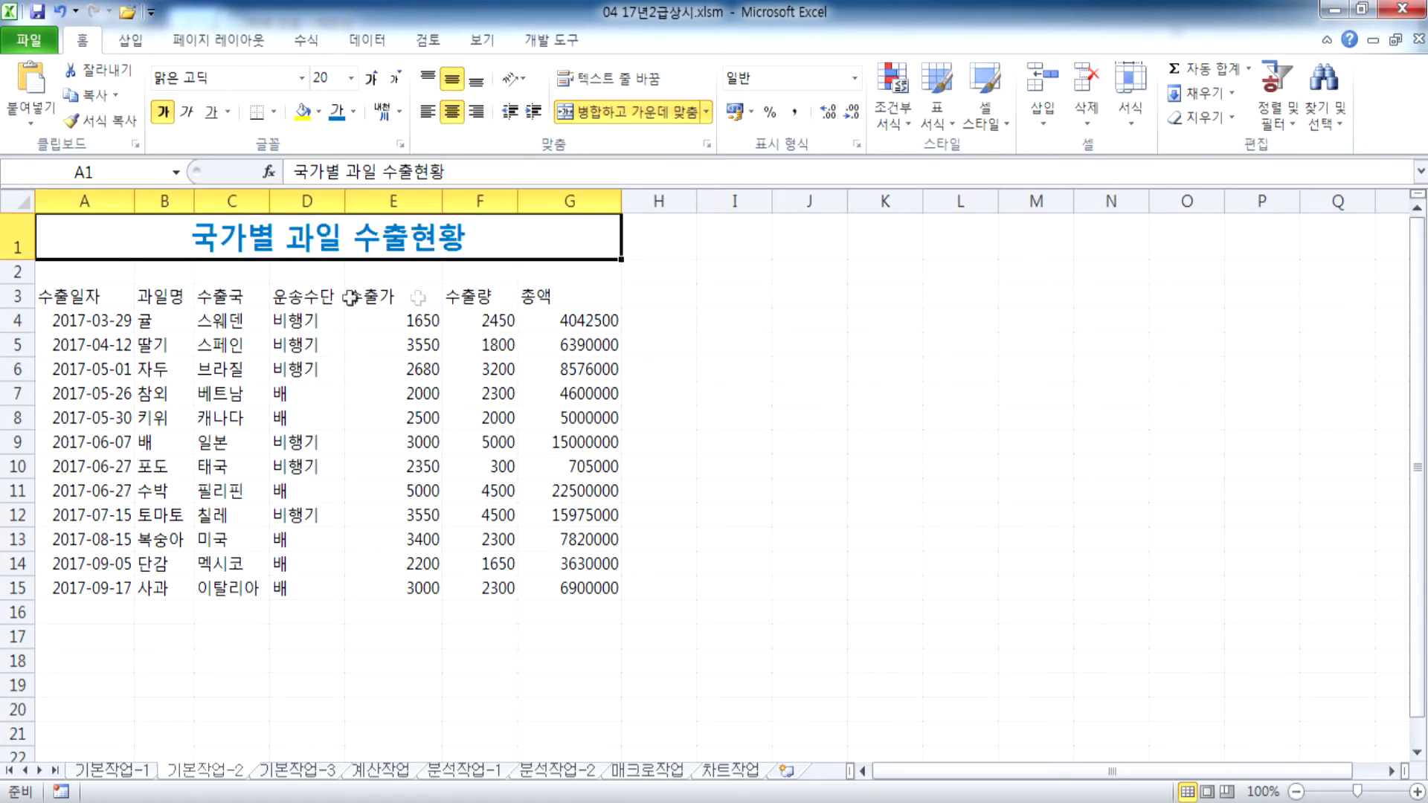
Step: Convert the header 총액 in G3 to the Hanja 總額
double_click(551, 296)
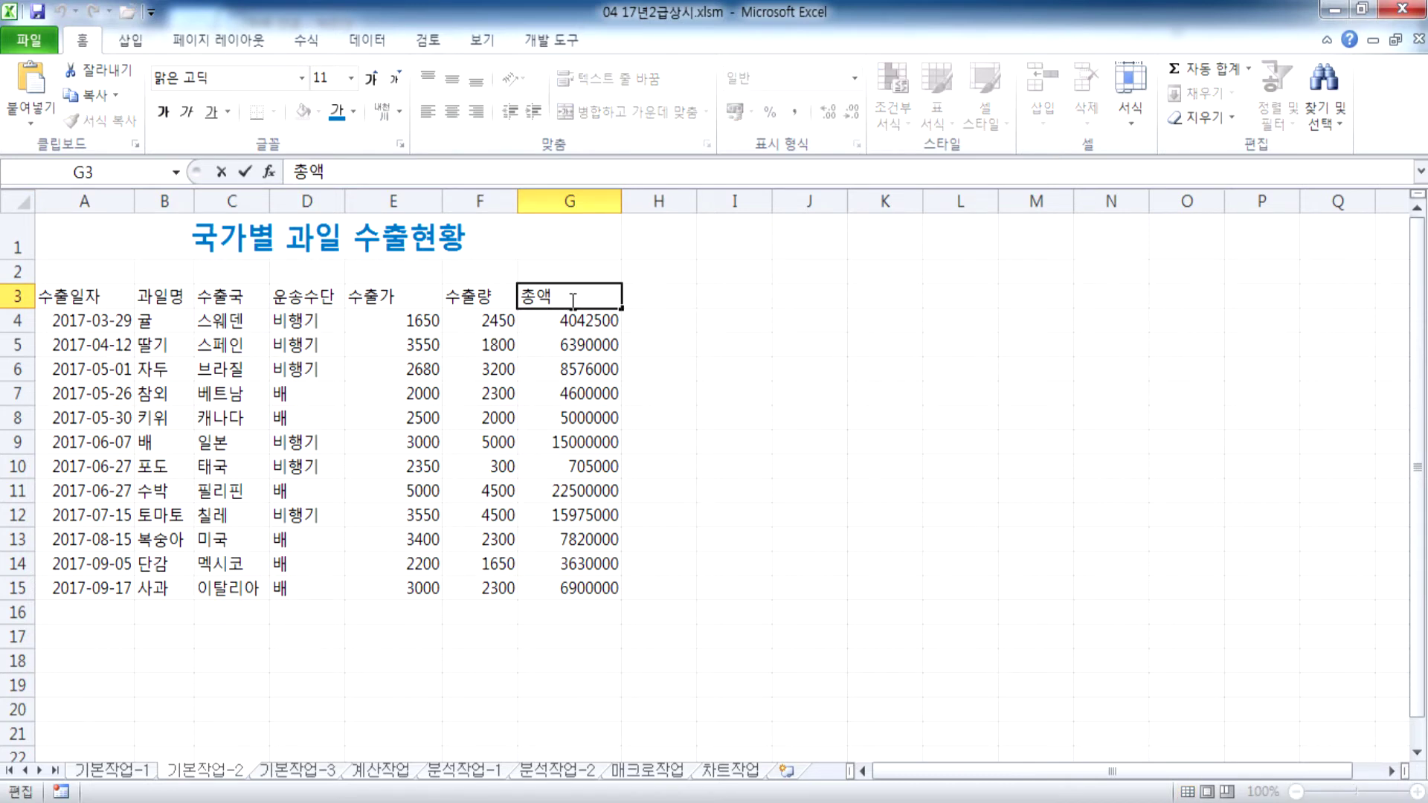
key("Hangul_Hanja")
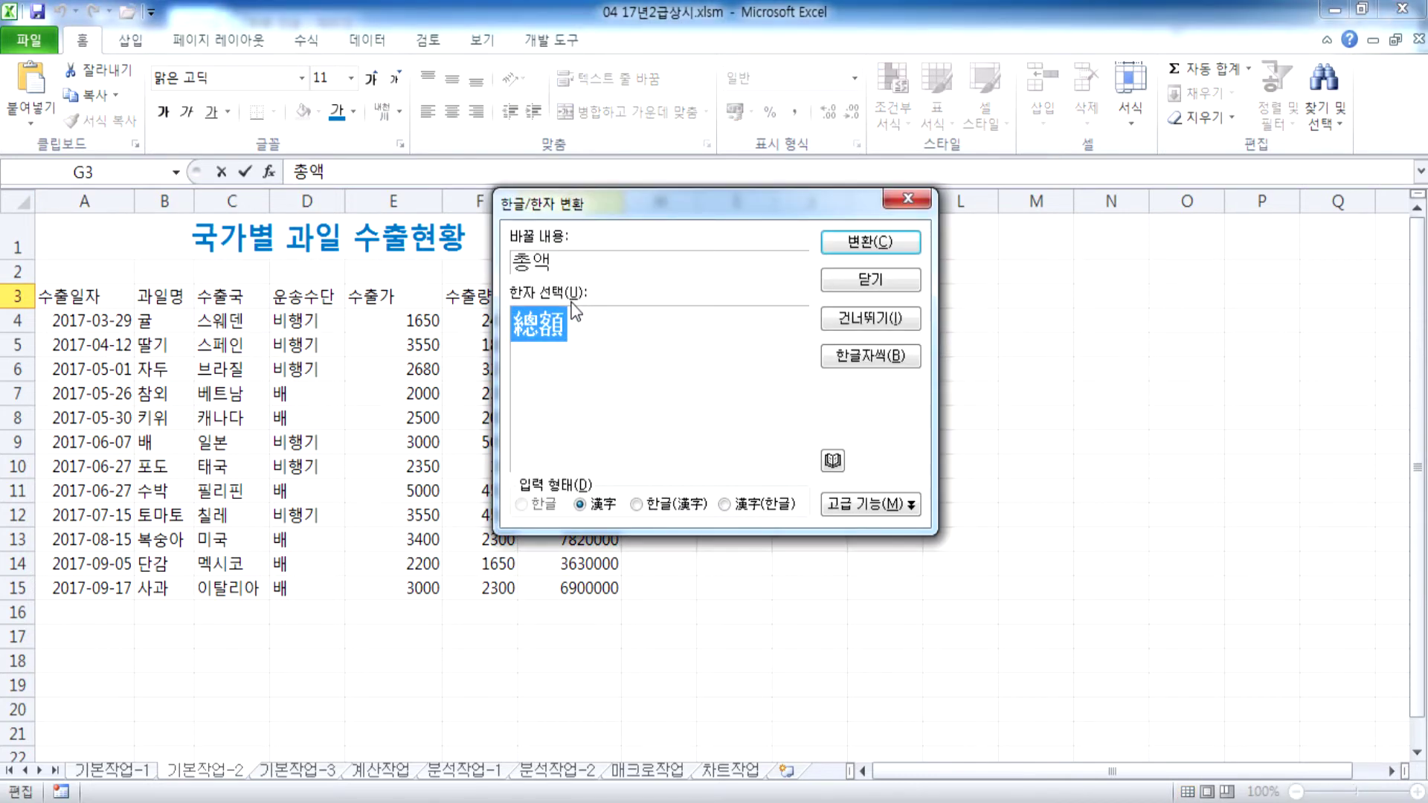
left_click(870, 242)
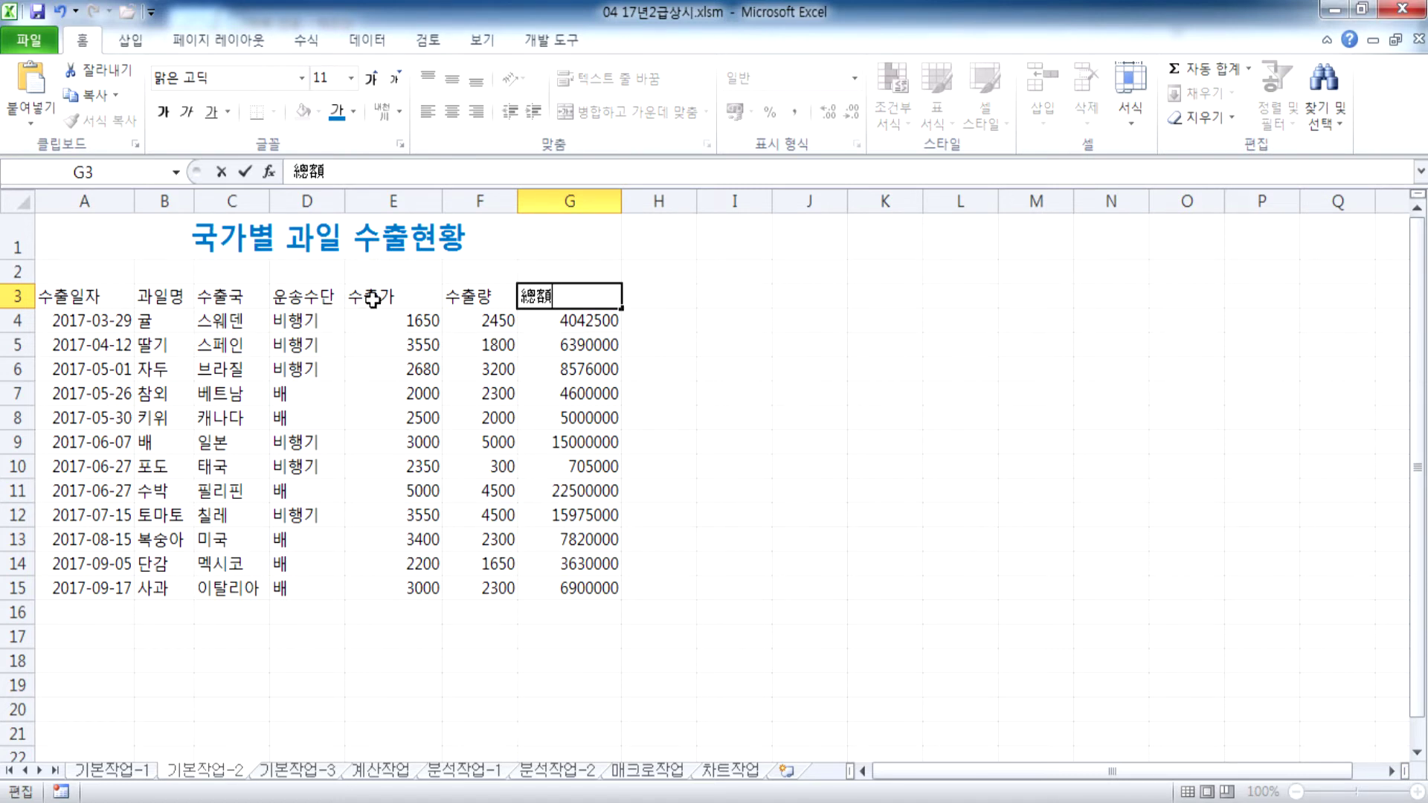
Step: Apply the comma style to the 수출량 values in F4:F15
left_click_drag(478, 320, 492, 587)
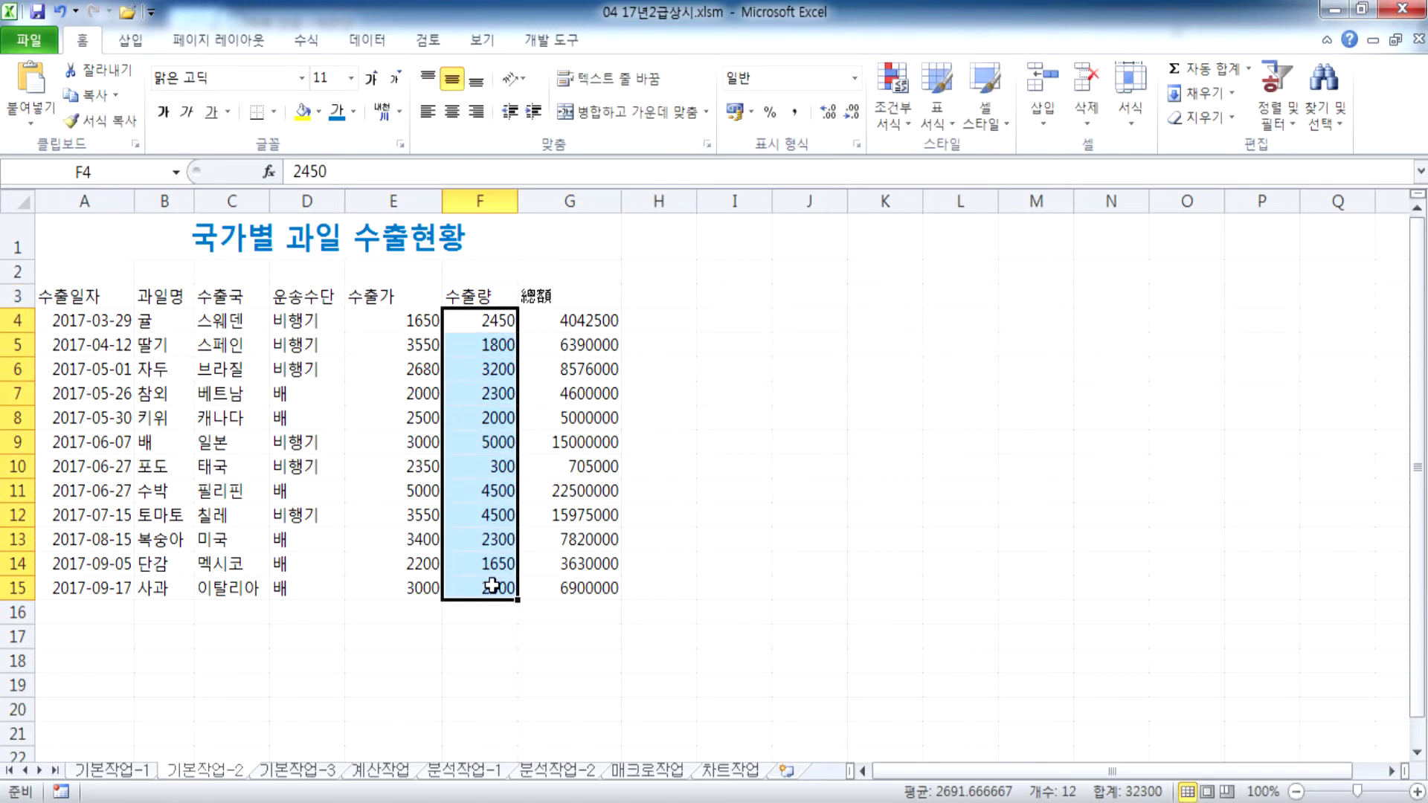
left_click(797, 110)
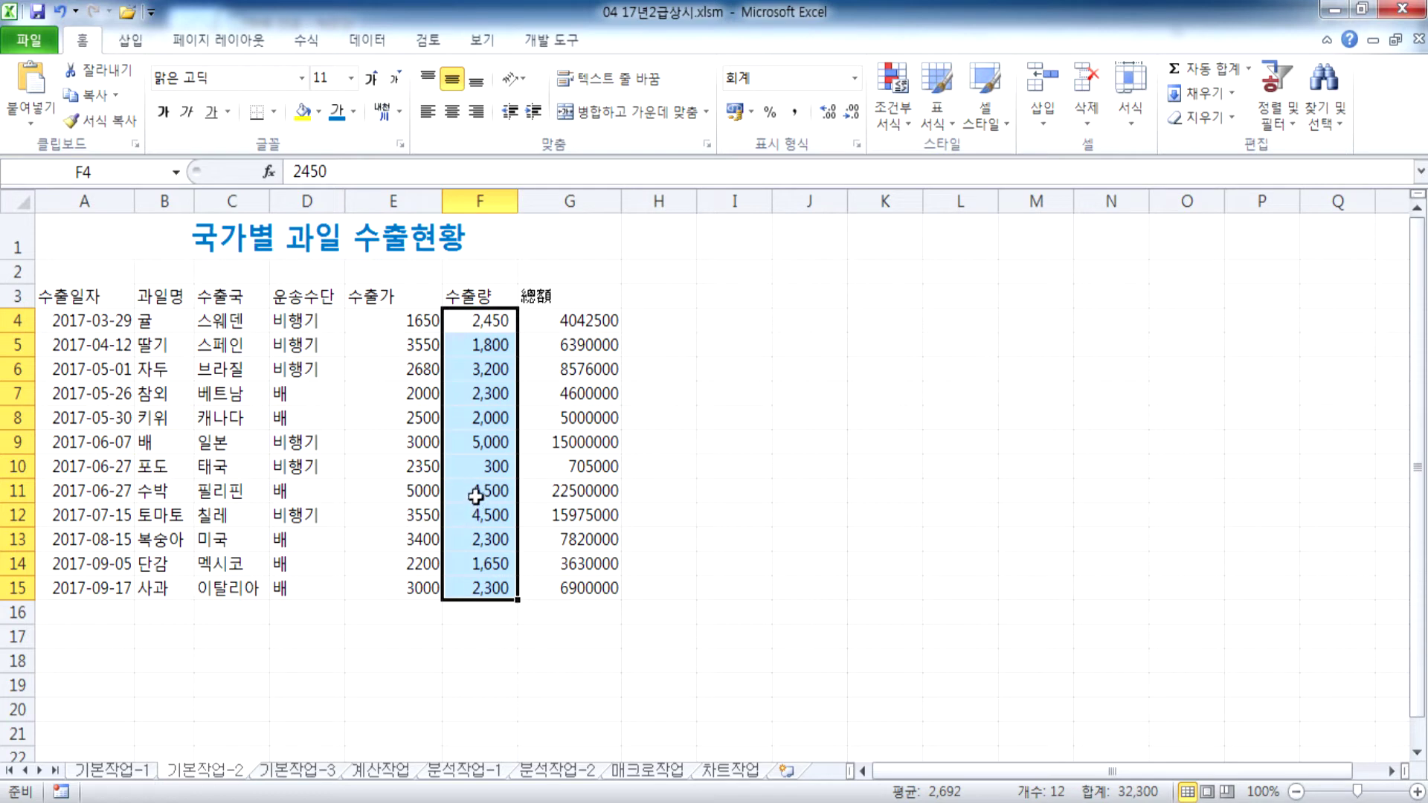
Step: Apply the custom number format #,##0원 to the 수출가 values in E4:E15 and the 總額 values in G4:G15
left_click_drag(396, 326, 399, 579)
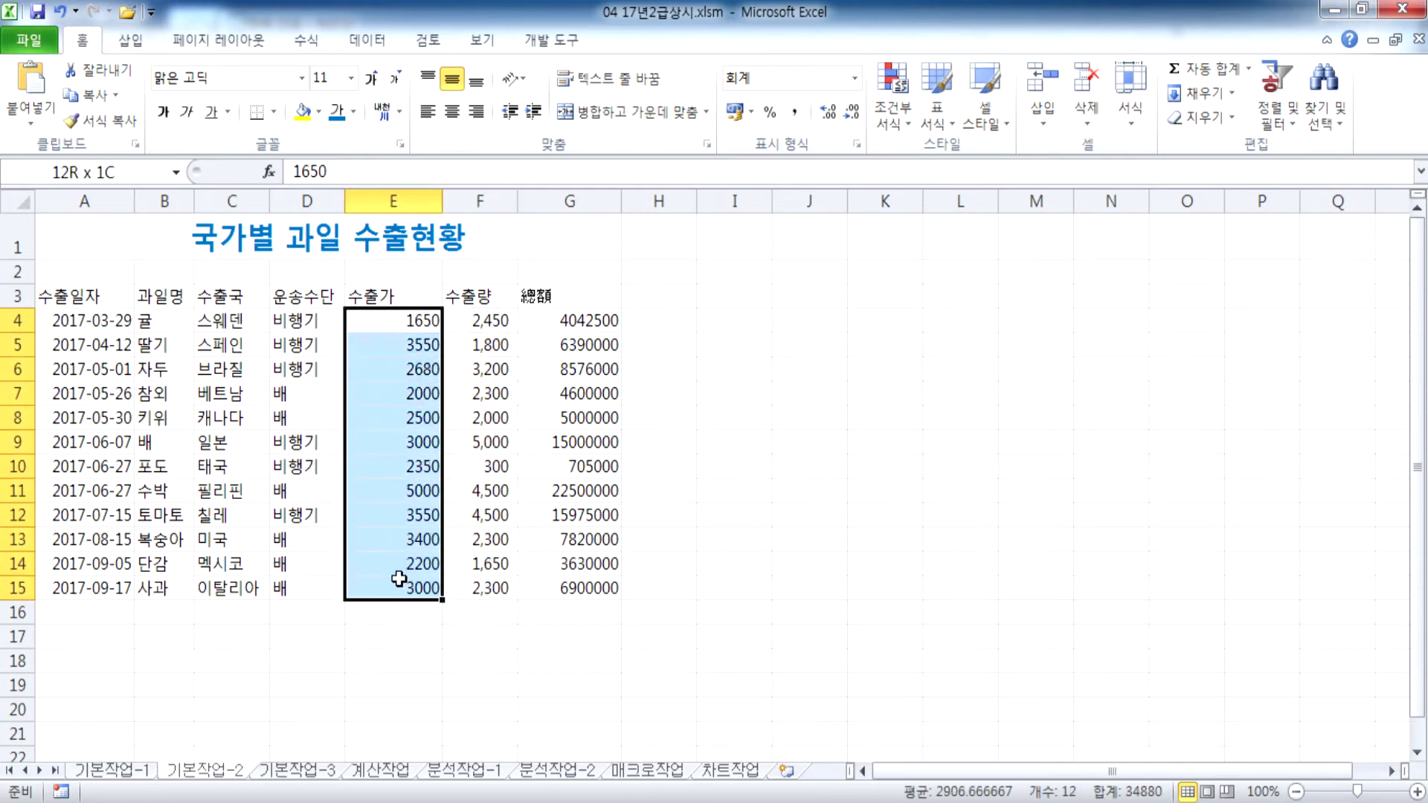
left_click_drag(578, 321, 557, 584, "ctrl")
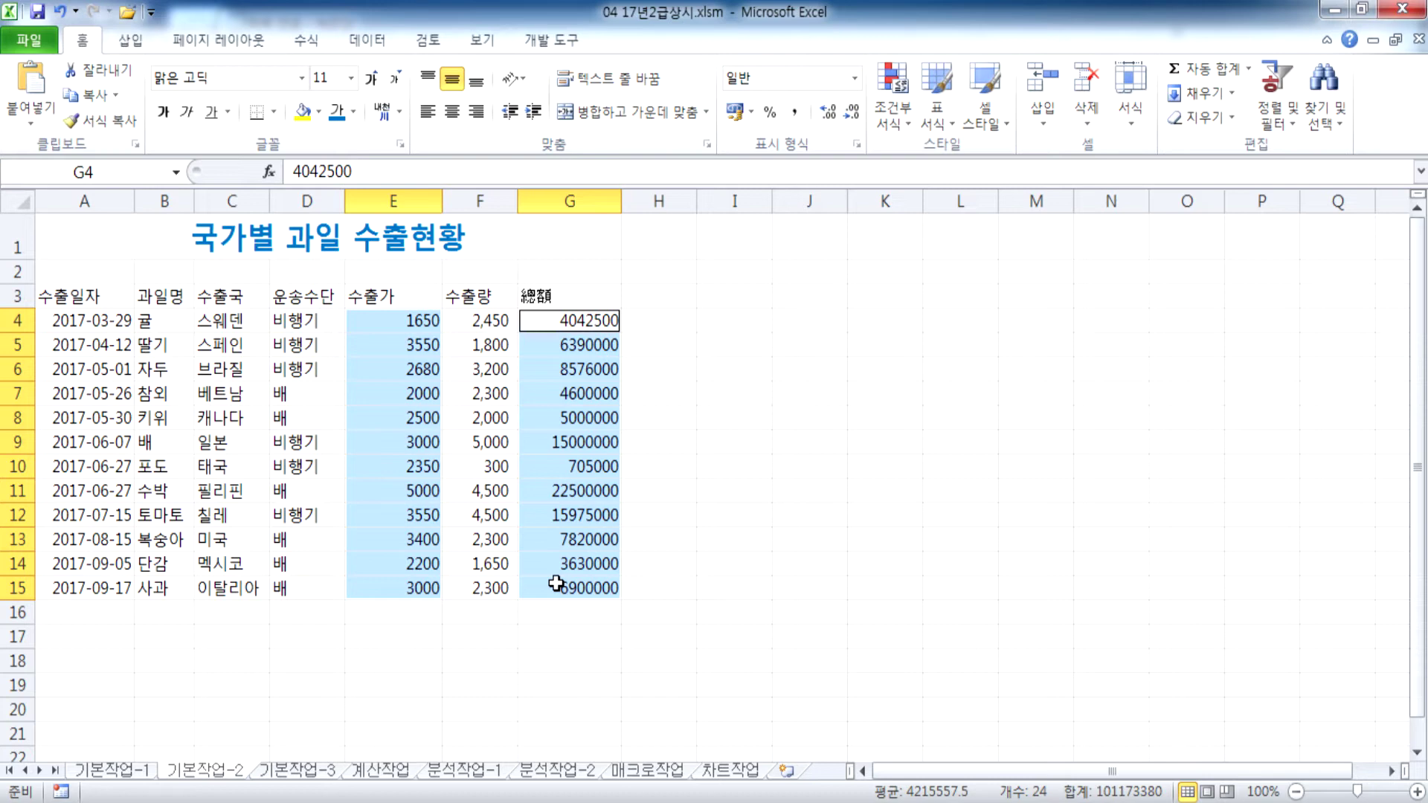
key("ctrl+1")
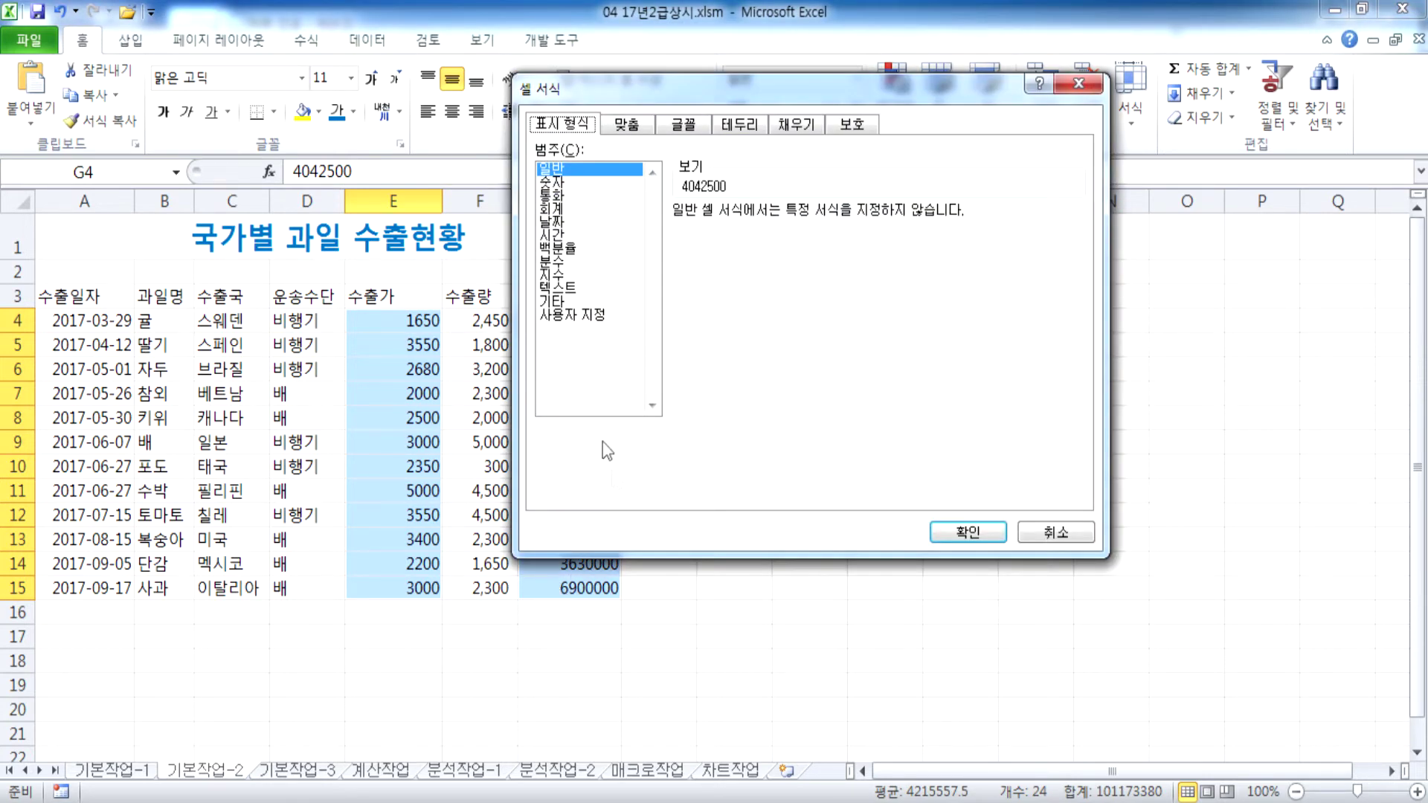
left_click(580, 315)
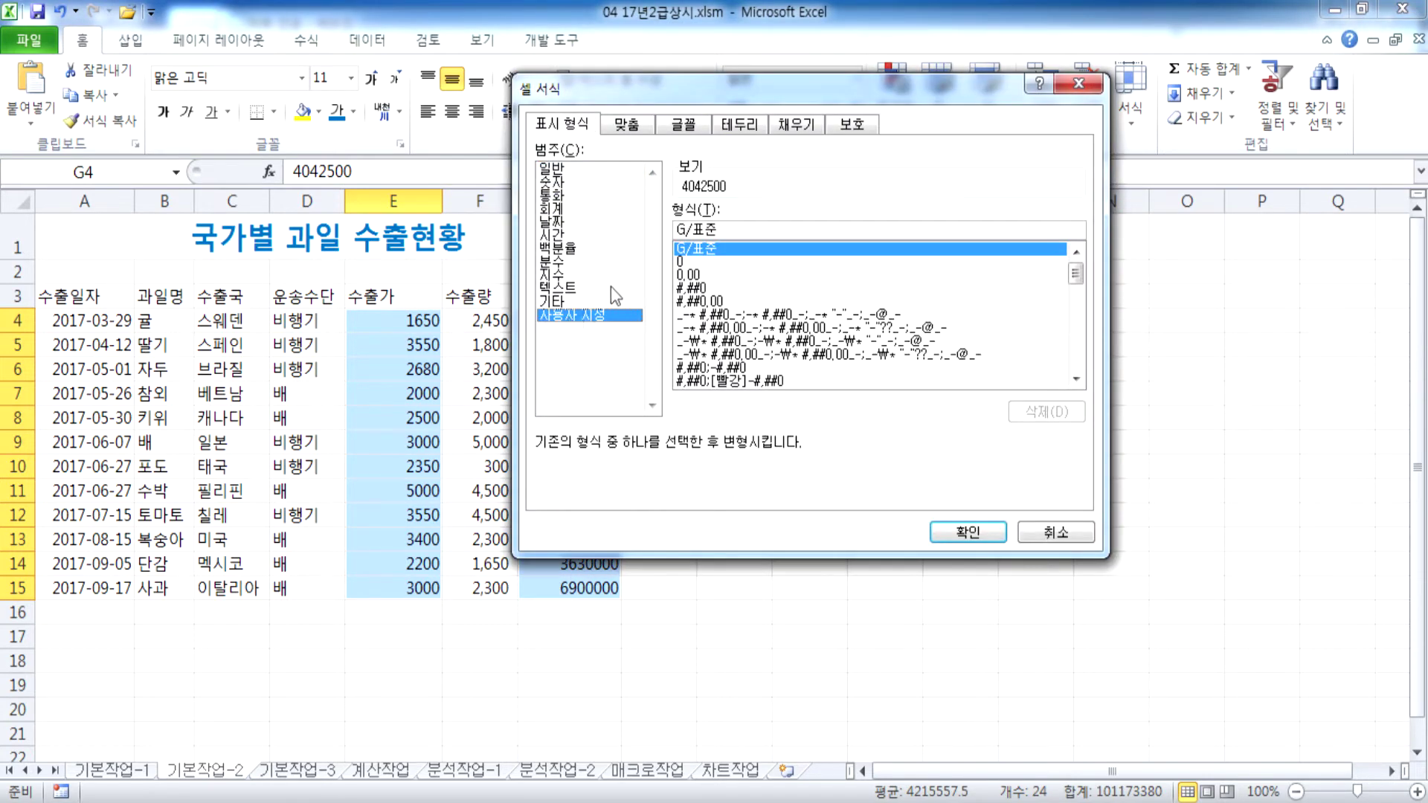
left_click(693, 288)
left_click(855, 232)
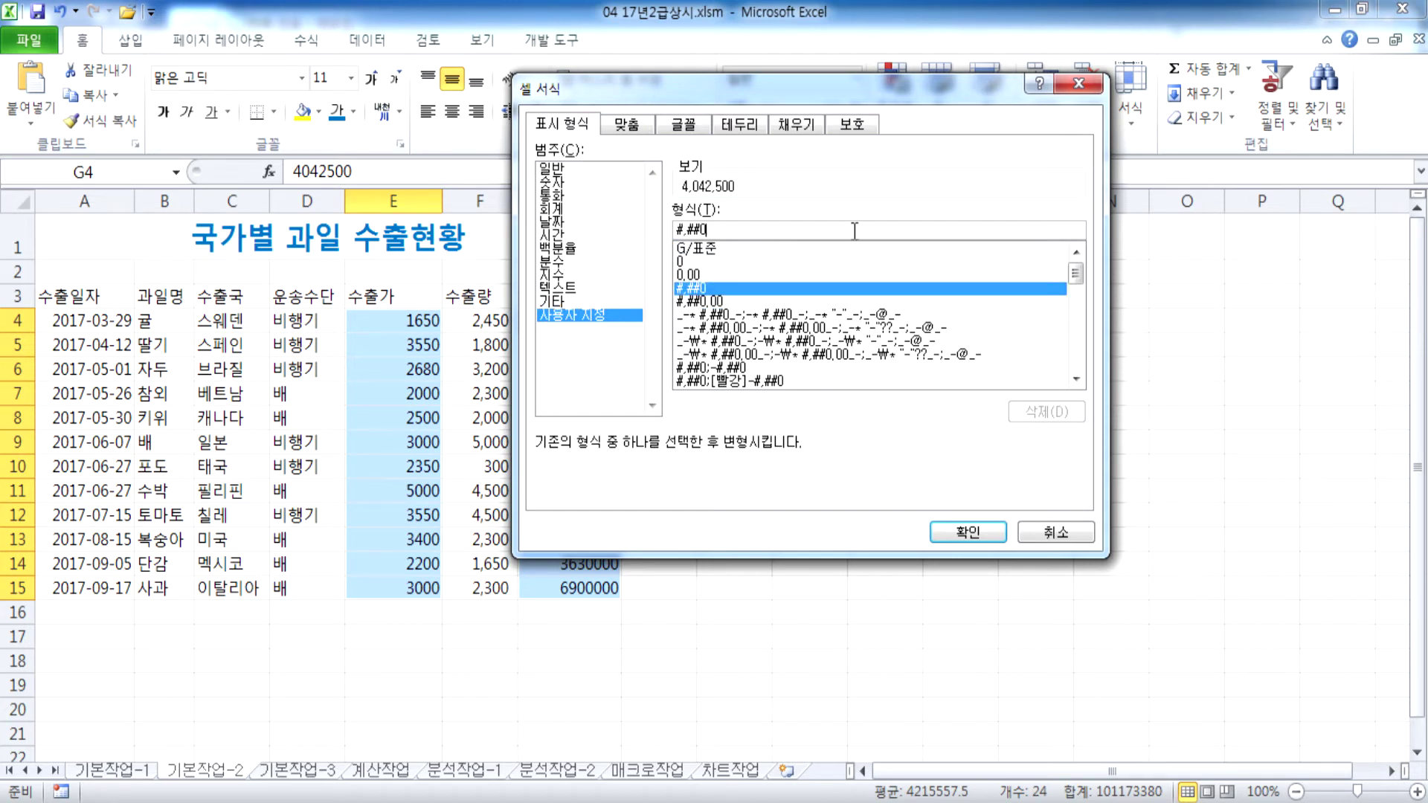
type("\"원\"")
key("BackSpace")
key("BackSpace")
key("BackSpace")
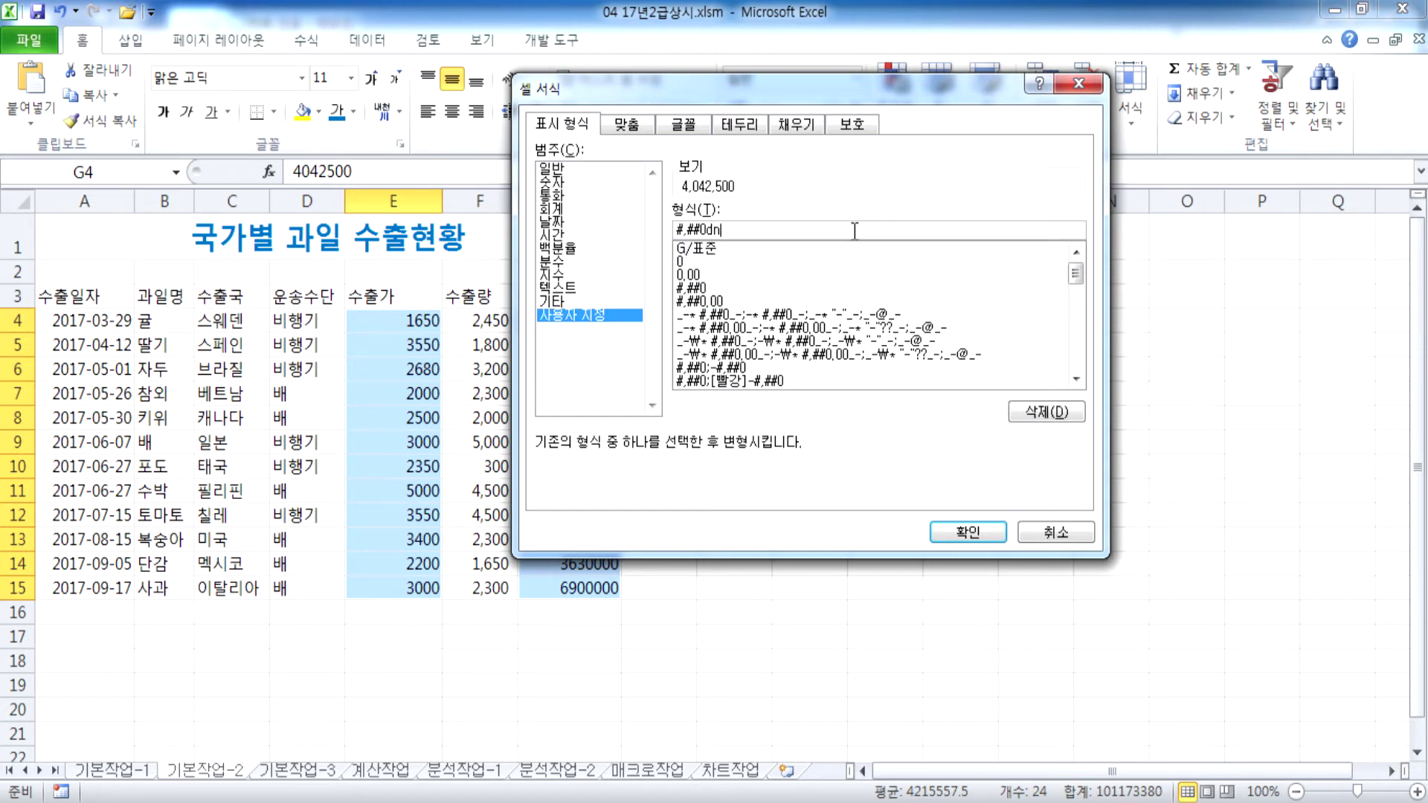
type("원")
key("Return")
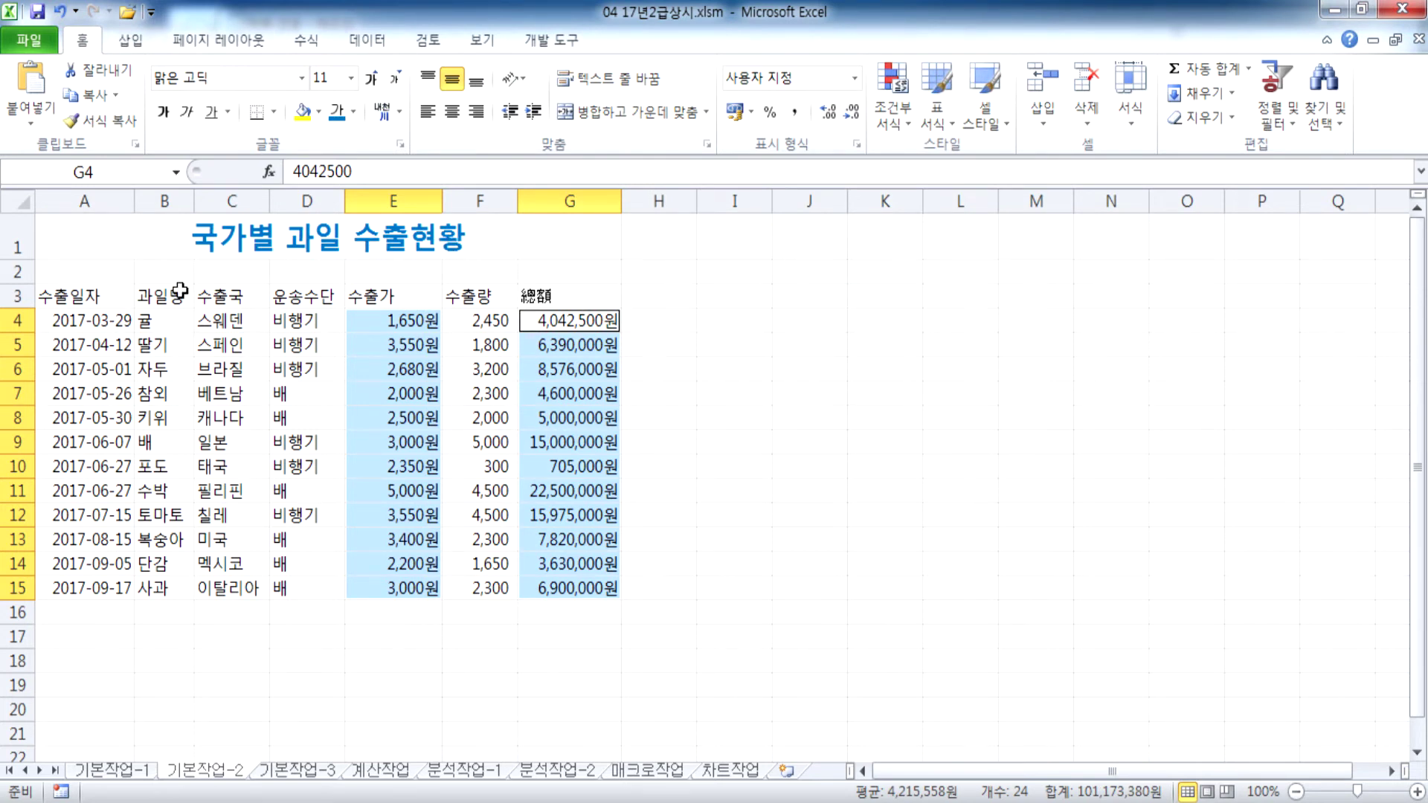
left_click(78, 301)
left_click_drag(84, 311, 565, 584)
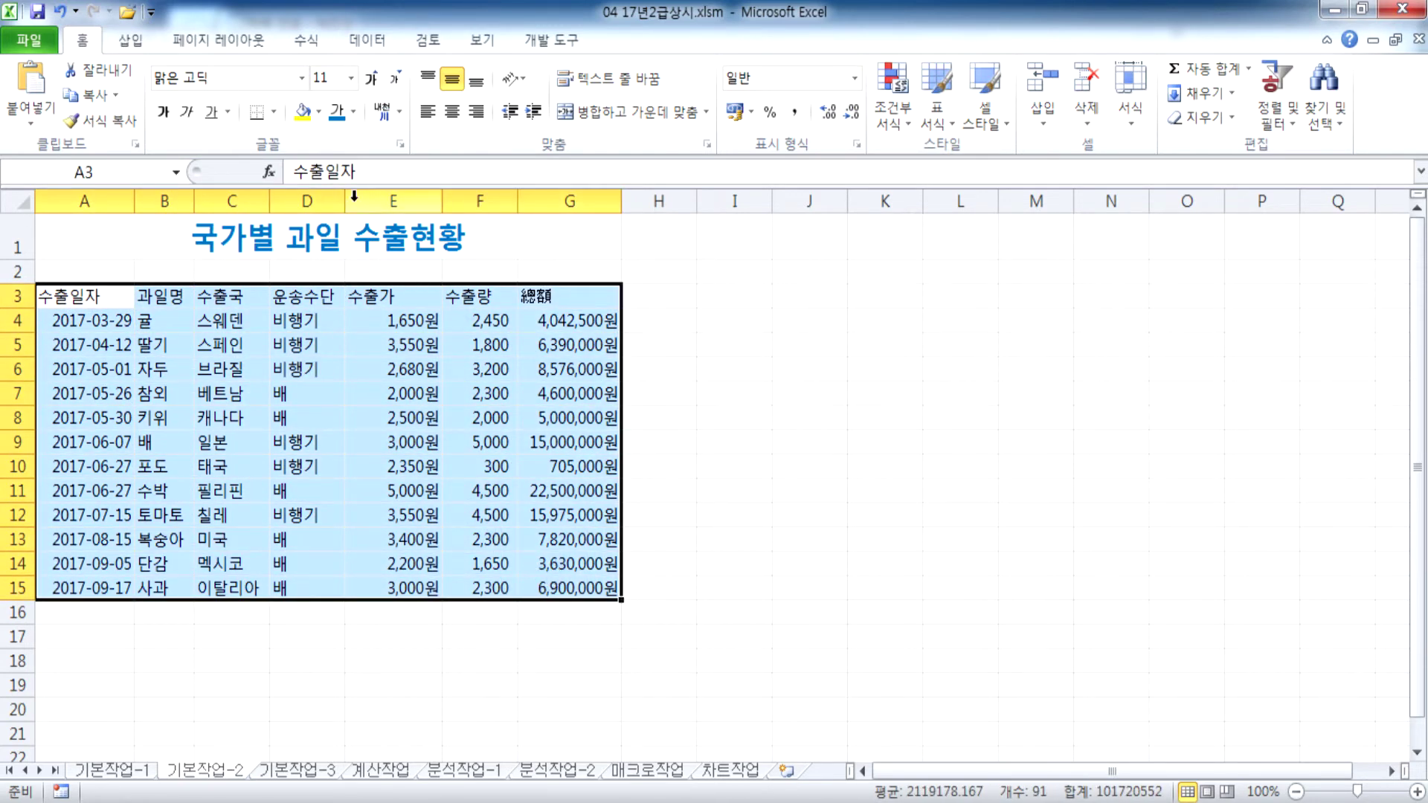
left_click_drag(60, 302, 537, 299)
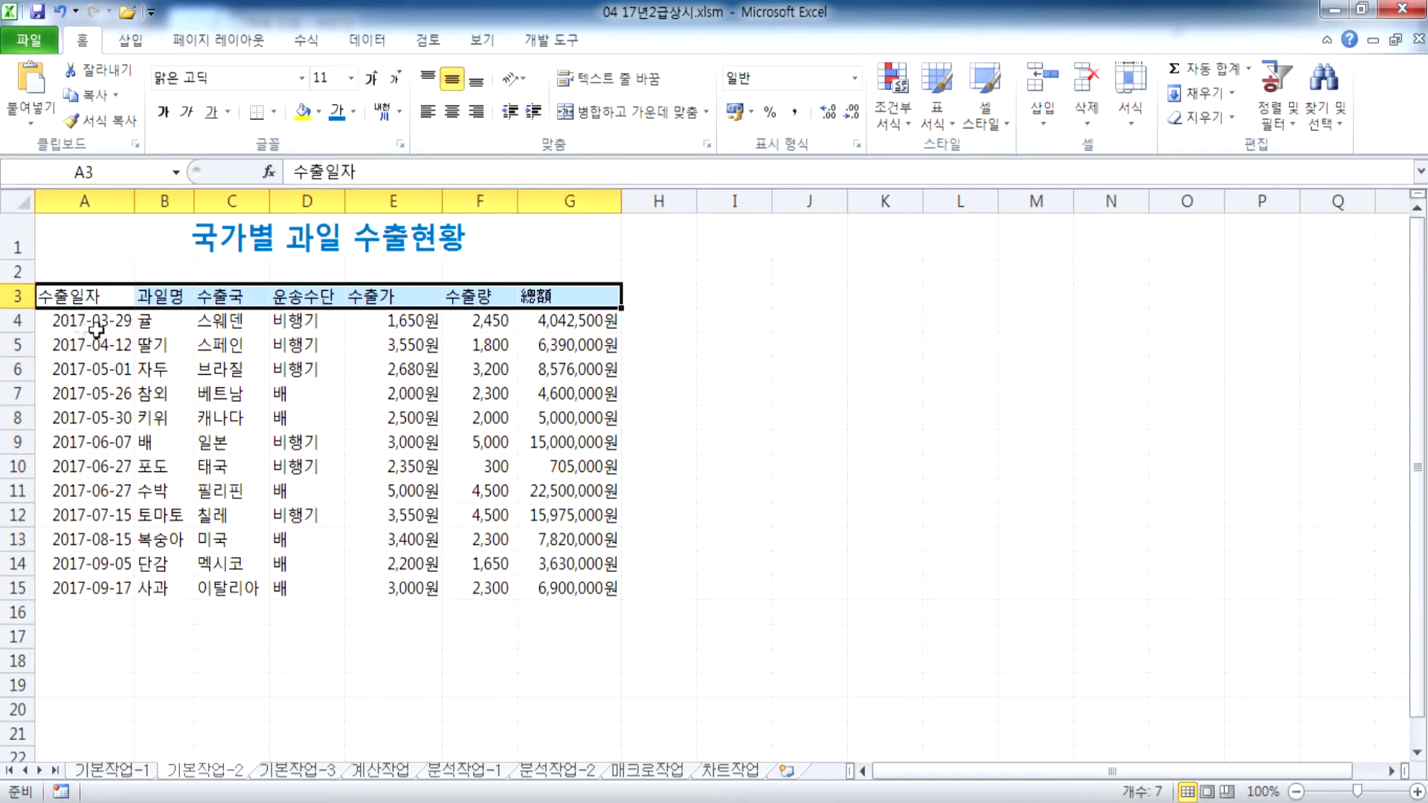
left_click_drag(73, 325, 77, 578)
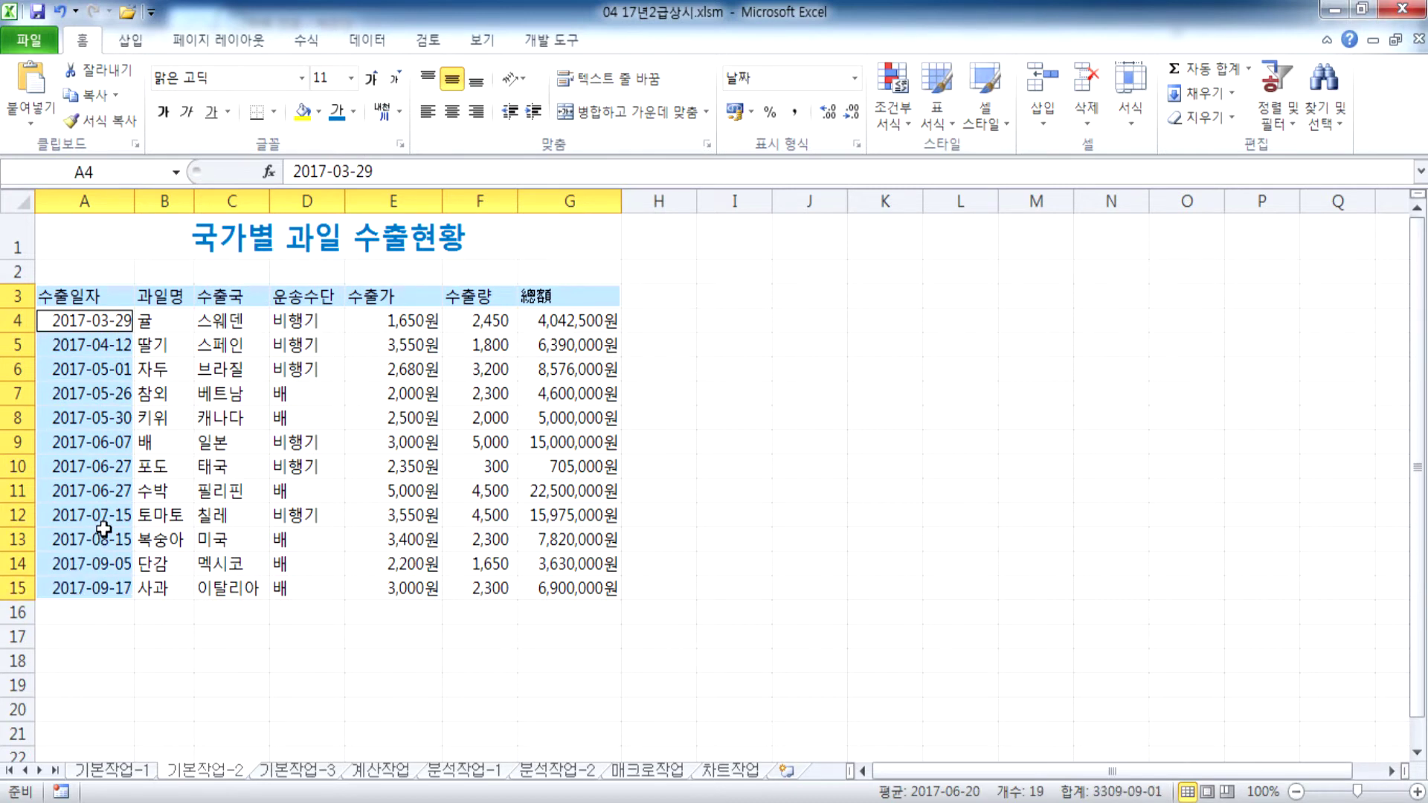
left_click(305, 586)
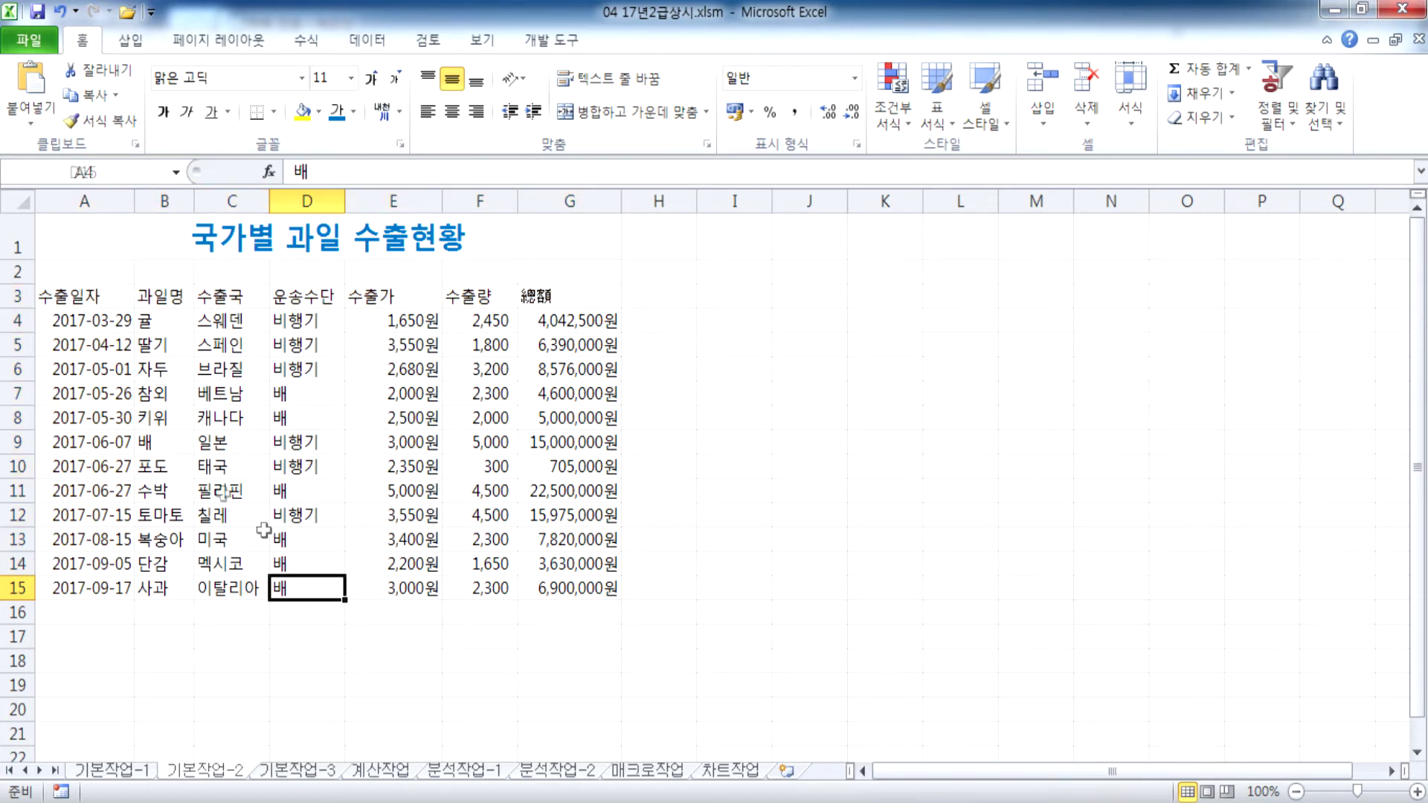
Step: Center the header row A3:G3 and the data in A4:D15 horizontally
left_click_drag(74, 297, 572, 296)
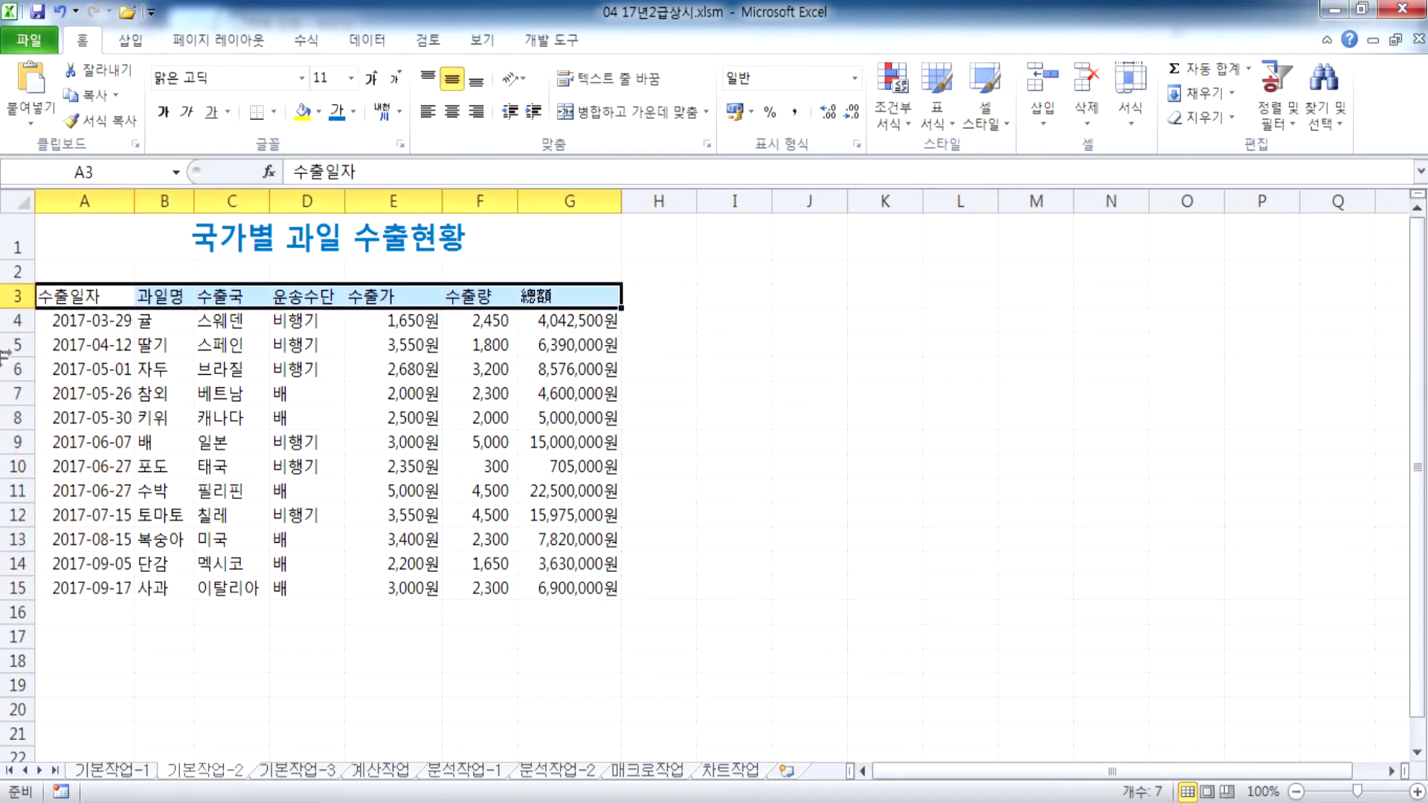
left_click_drag(81, 322, 297, 588)
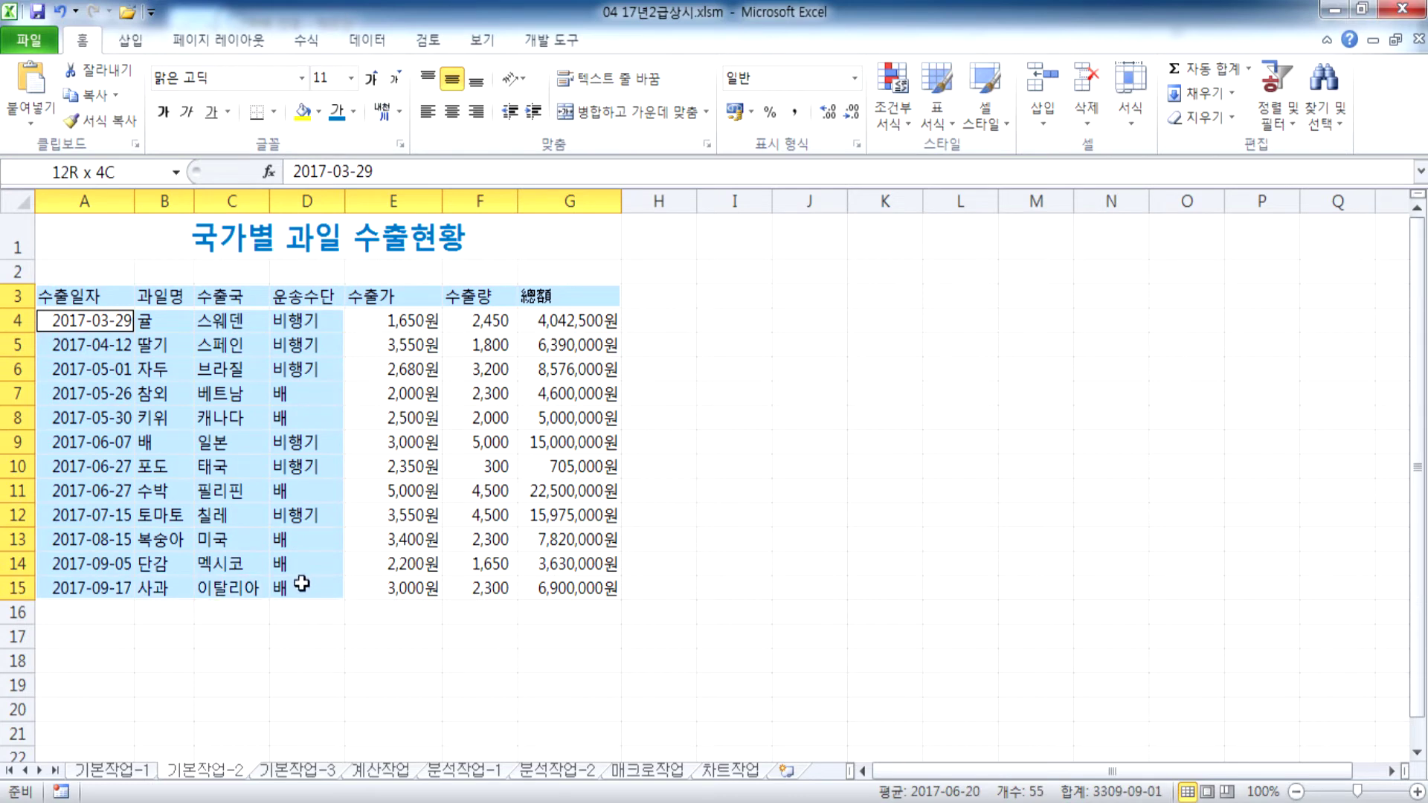
left_click(452, 111)
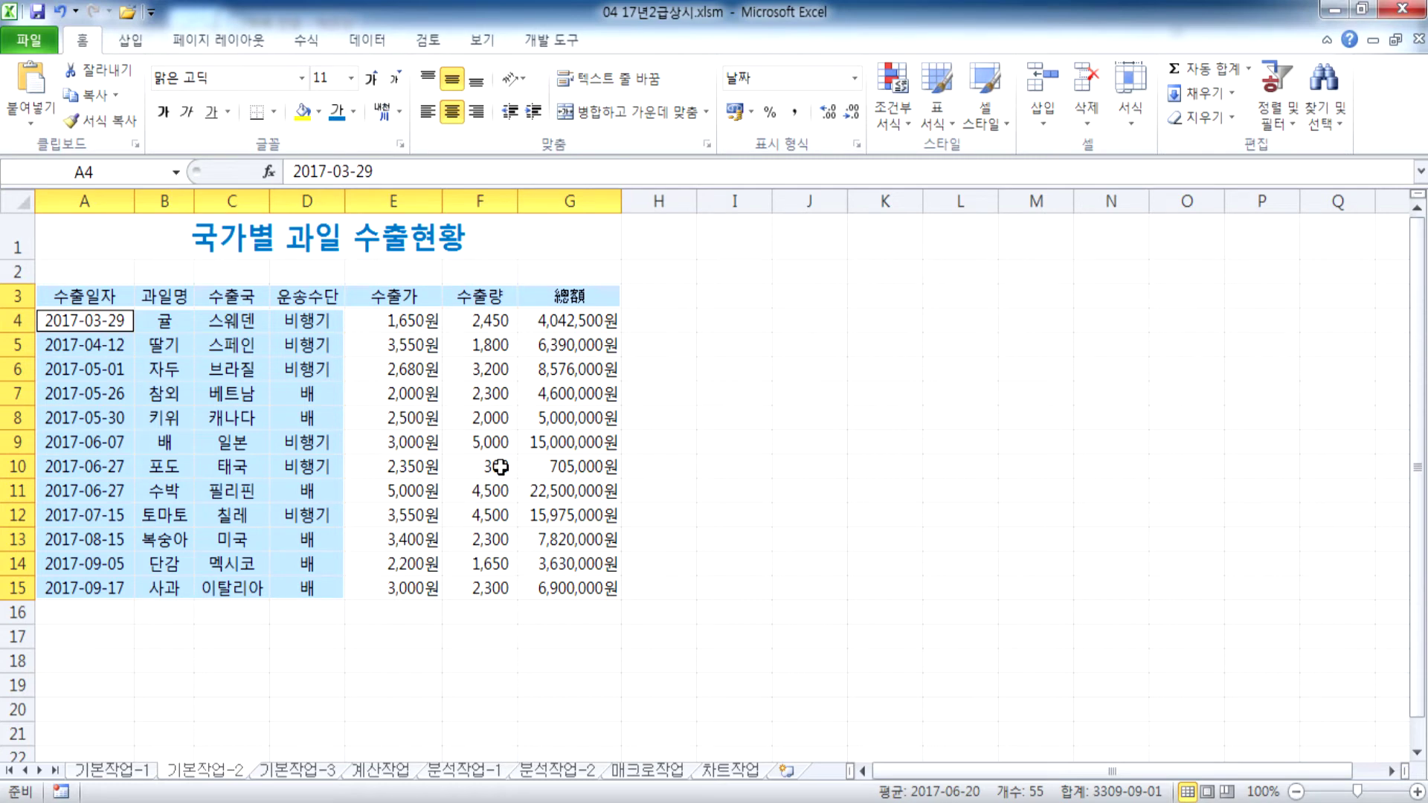
Step: Apply all borders to the fruit export table in A3:G15
left_click_drag(63, 294, 540, 584)
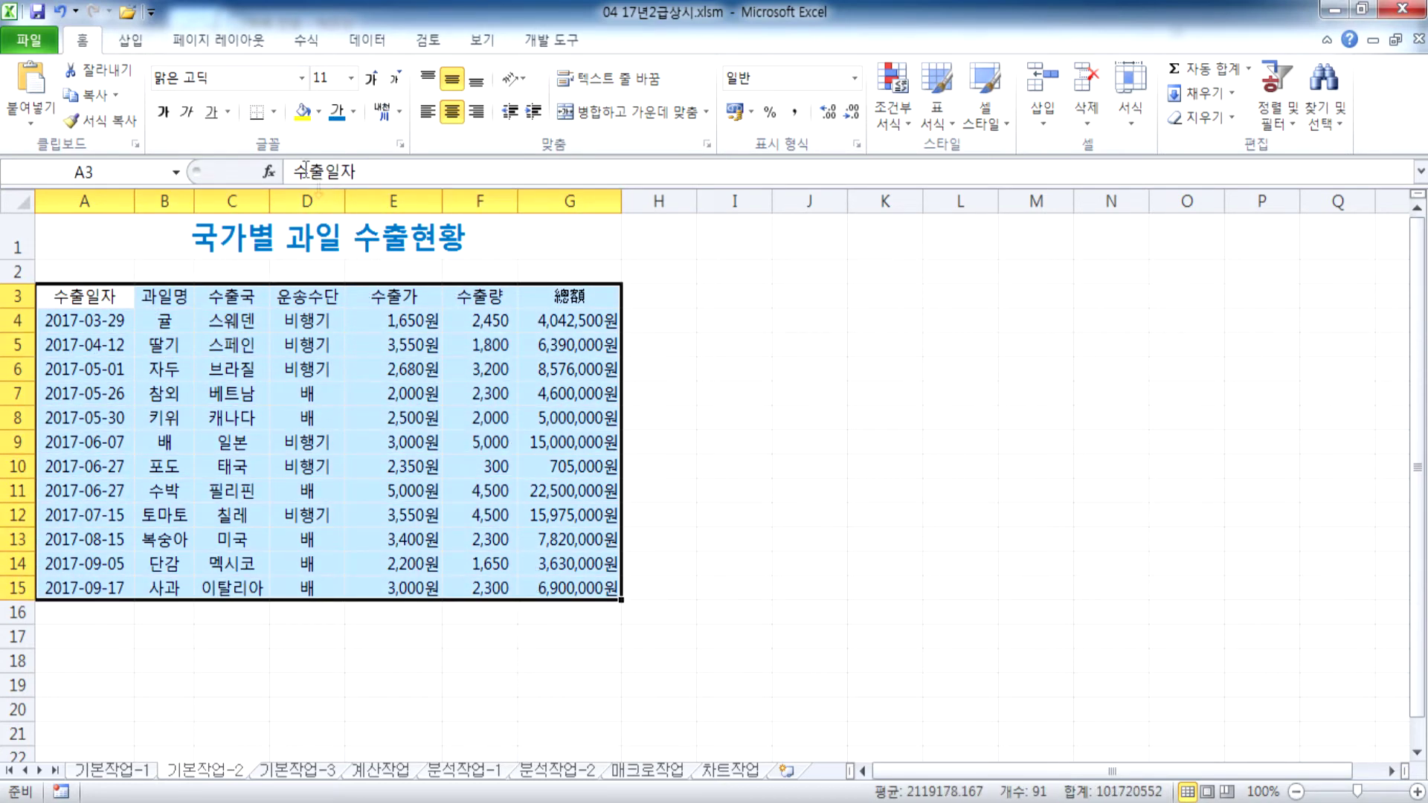
left_click(275, 112)
left_click(302, 298)
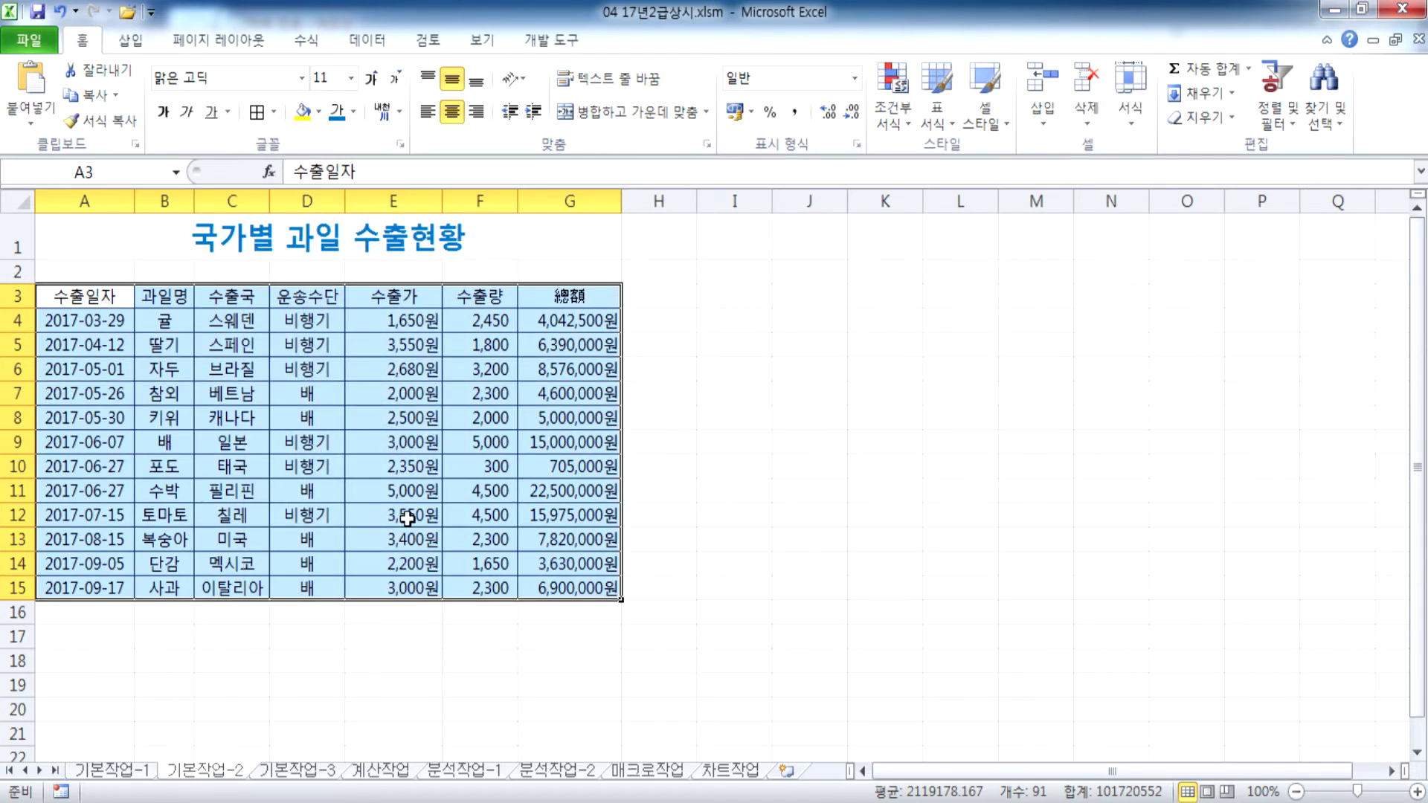
left_click(72, 245)
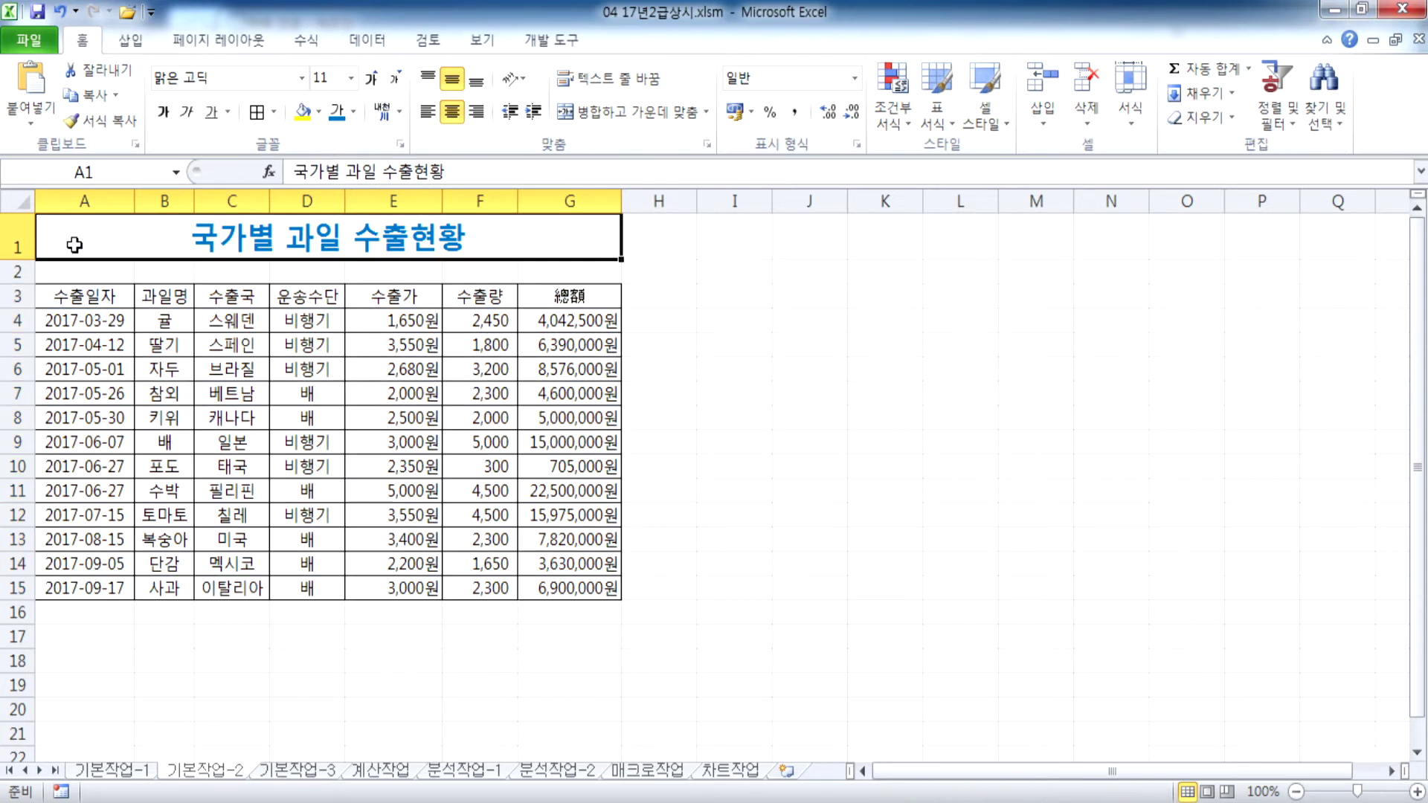
Step: On the 기본작업-3 sheet, start a formula-based conditional formatting rule for the data in A4:F14
left_click(292, 773)
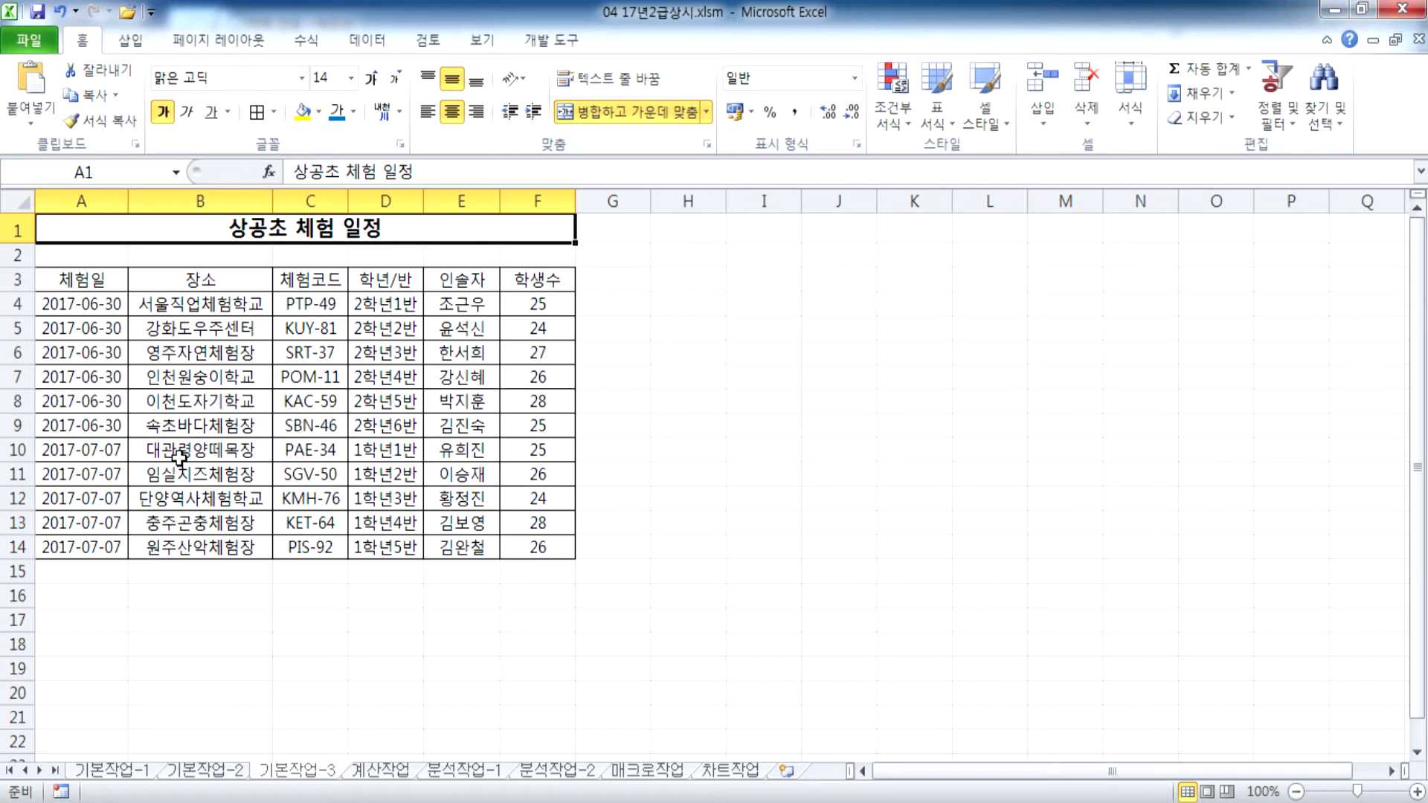
left_click_drag(88, 305, 547, 546)
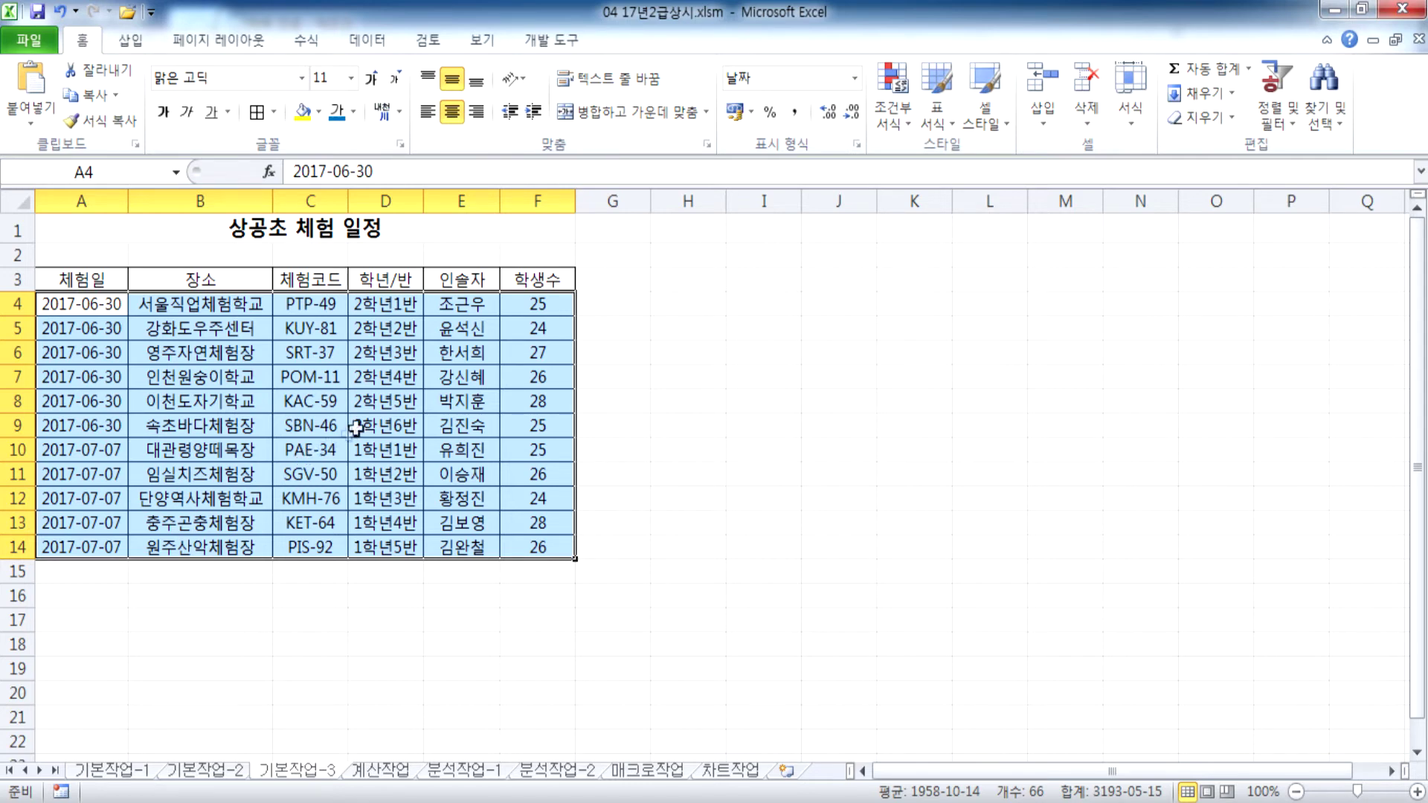
left_click(892, 111)
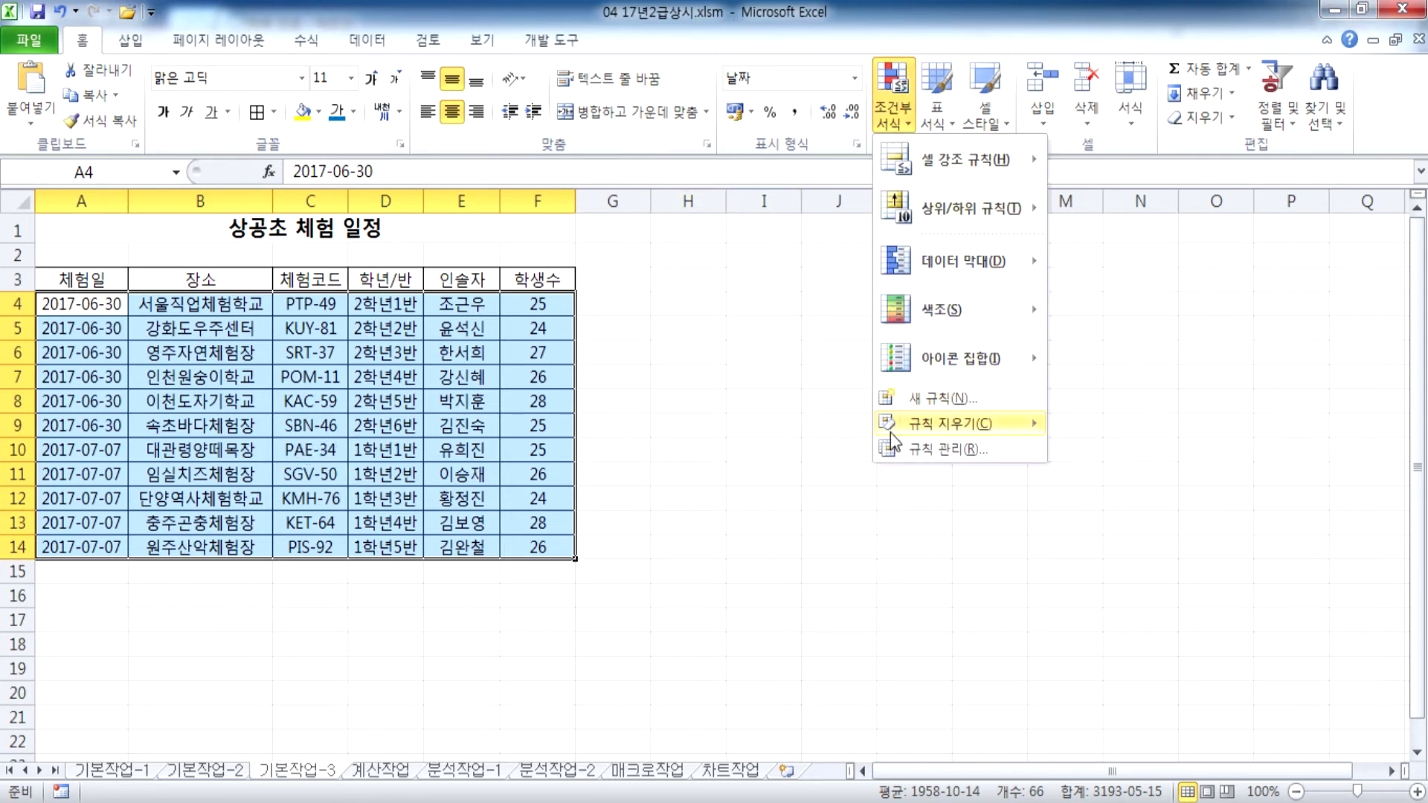
left_click(917, 398)
left_click(659, 273)
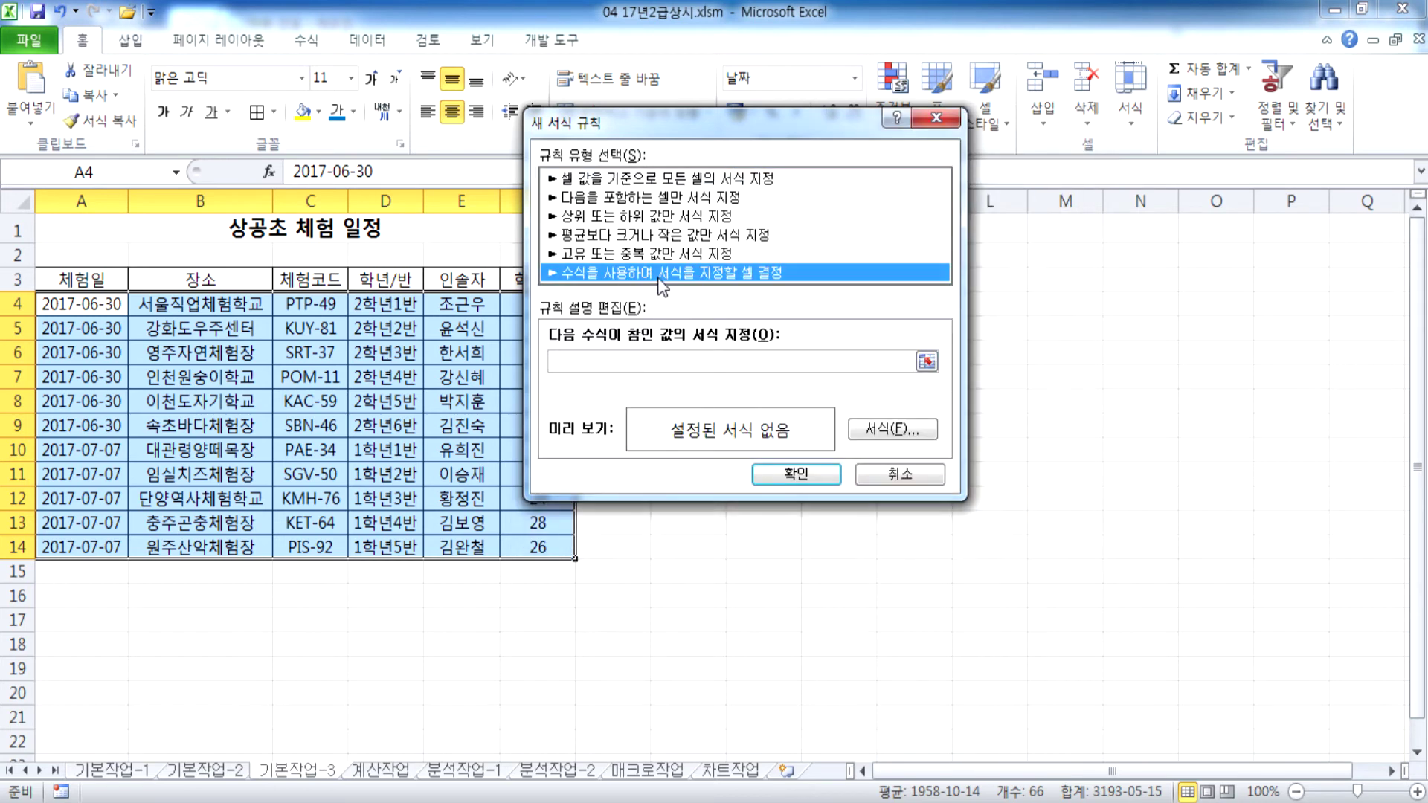
left_click(639, 368)
left_click_drag(685, 127, 674, 93)
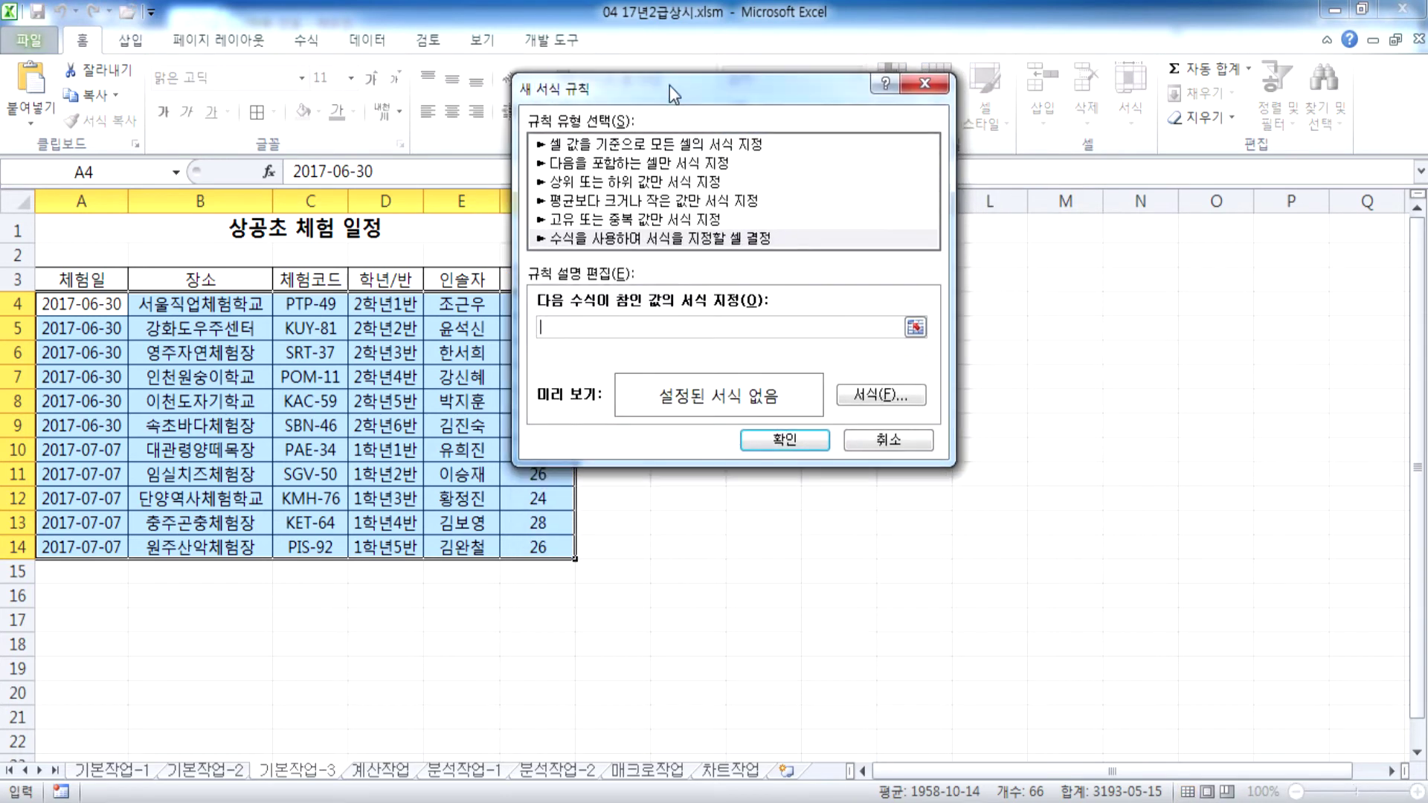
Step: Give the new rule's format the standard red font color and the standard green fill
left_click(864, 394)
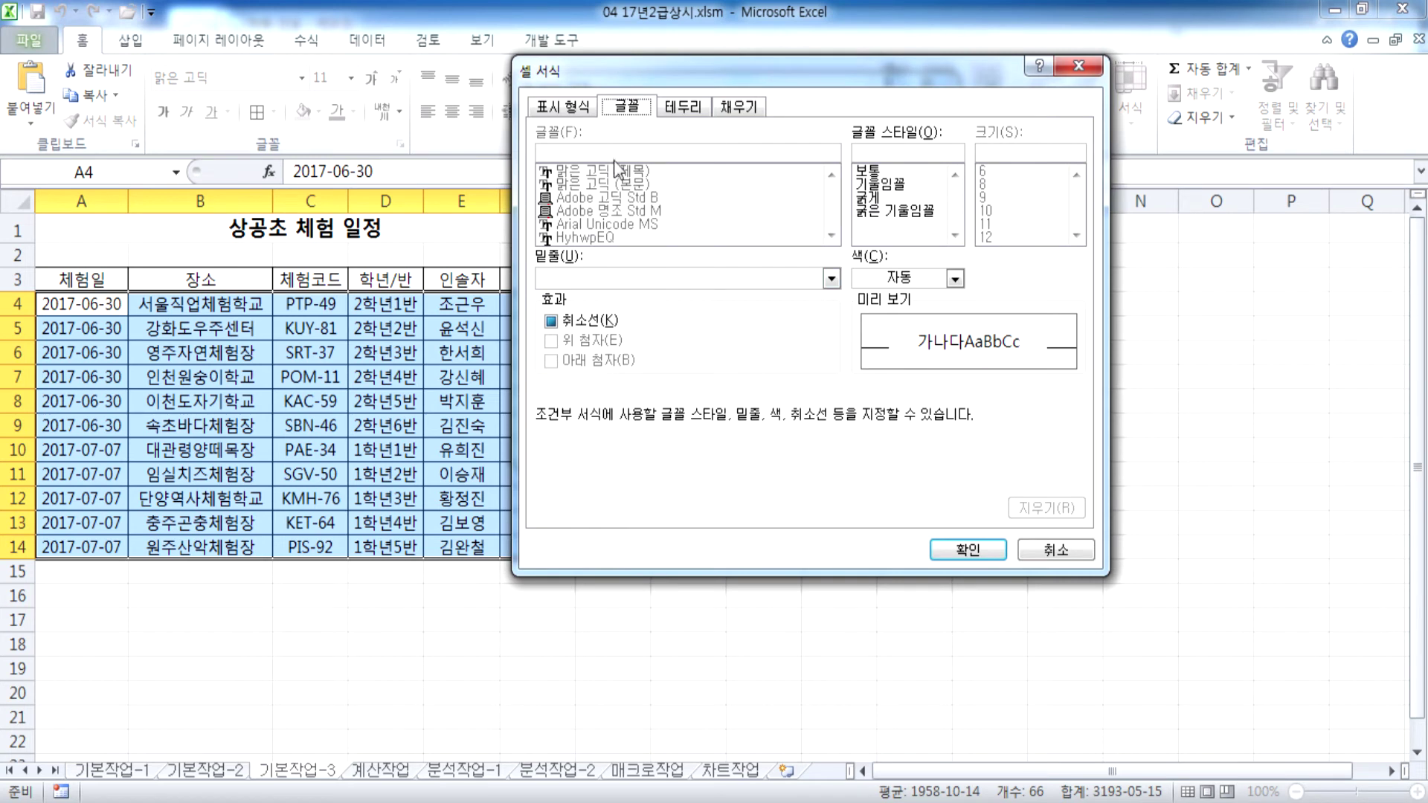
left_click(955, 278)
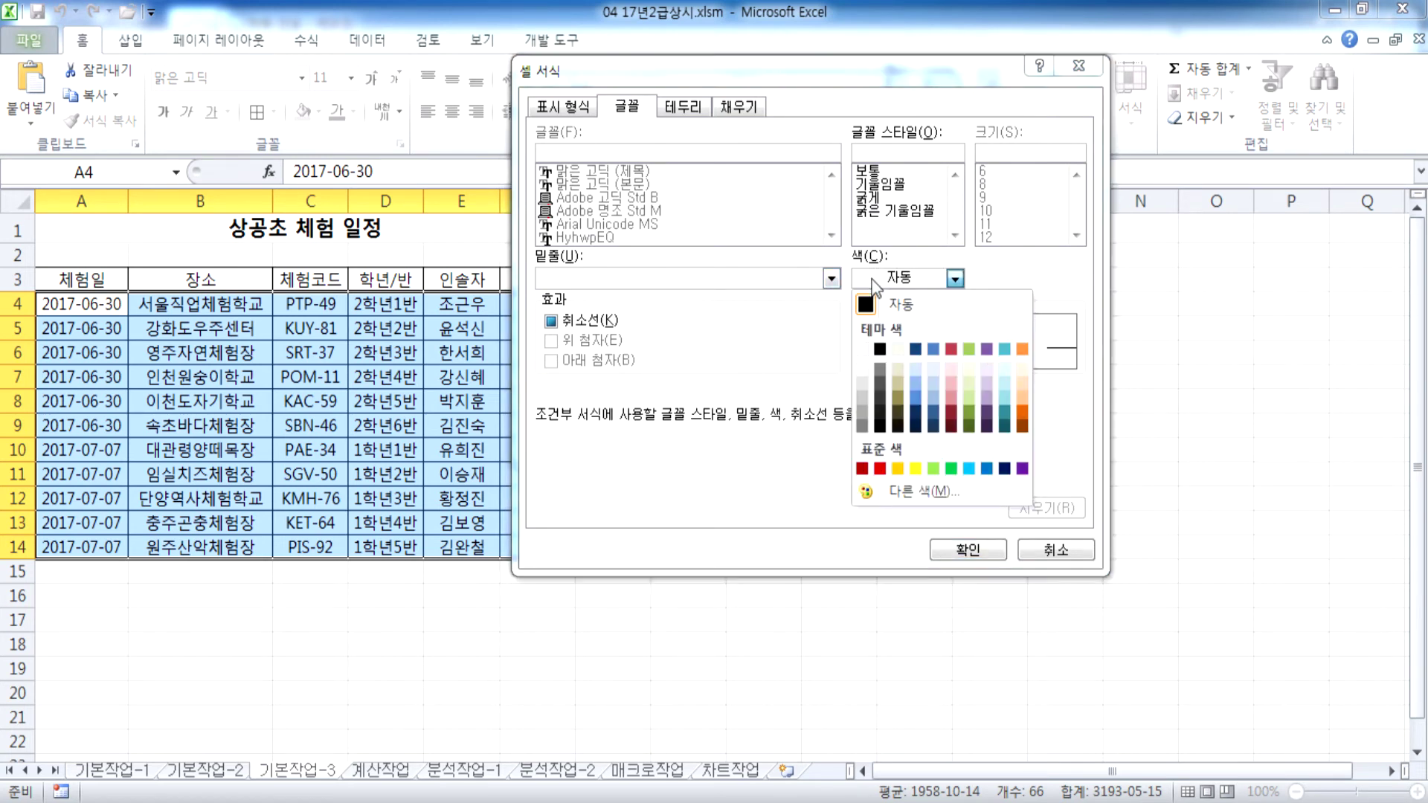
left_click(881, 469)
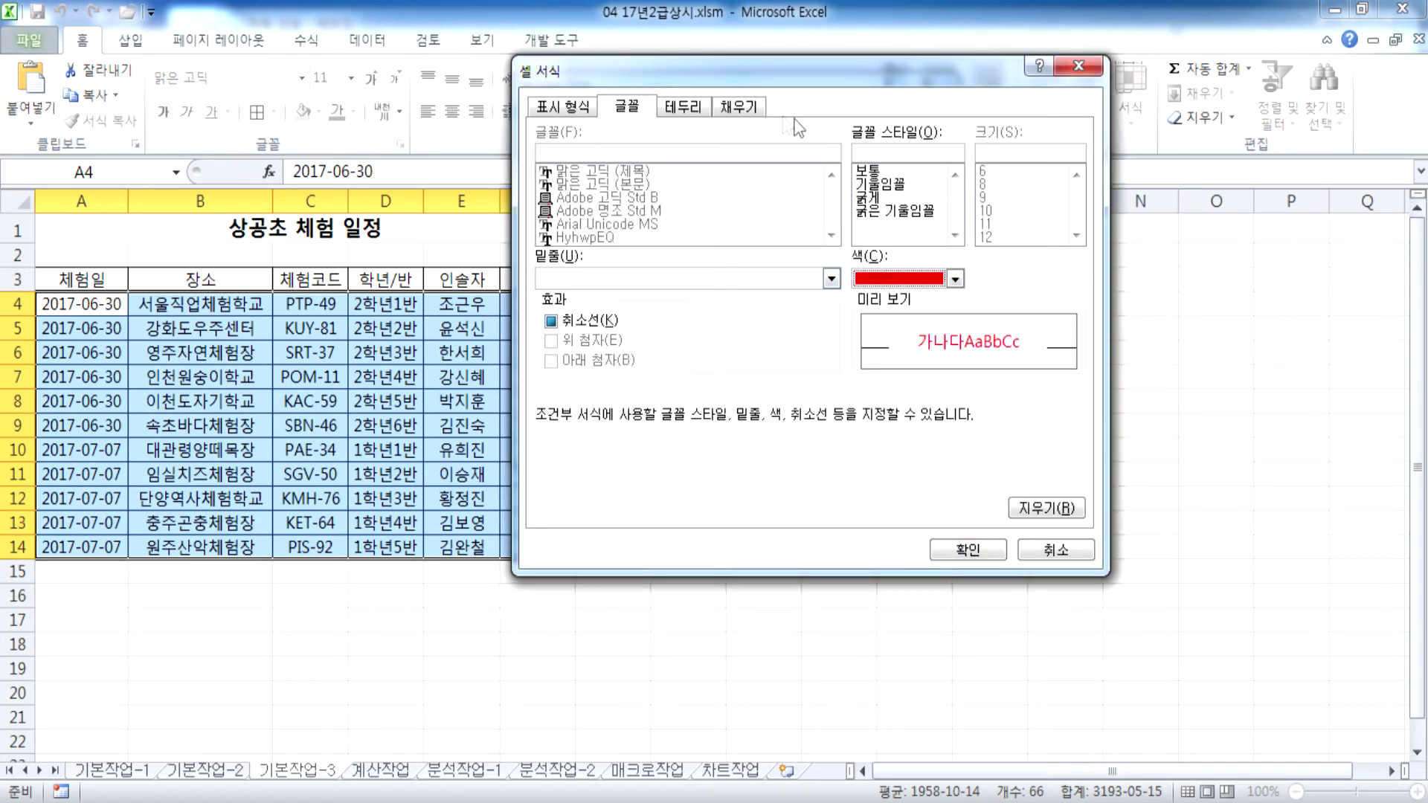
left_click(741, 110)
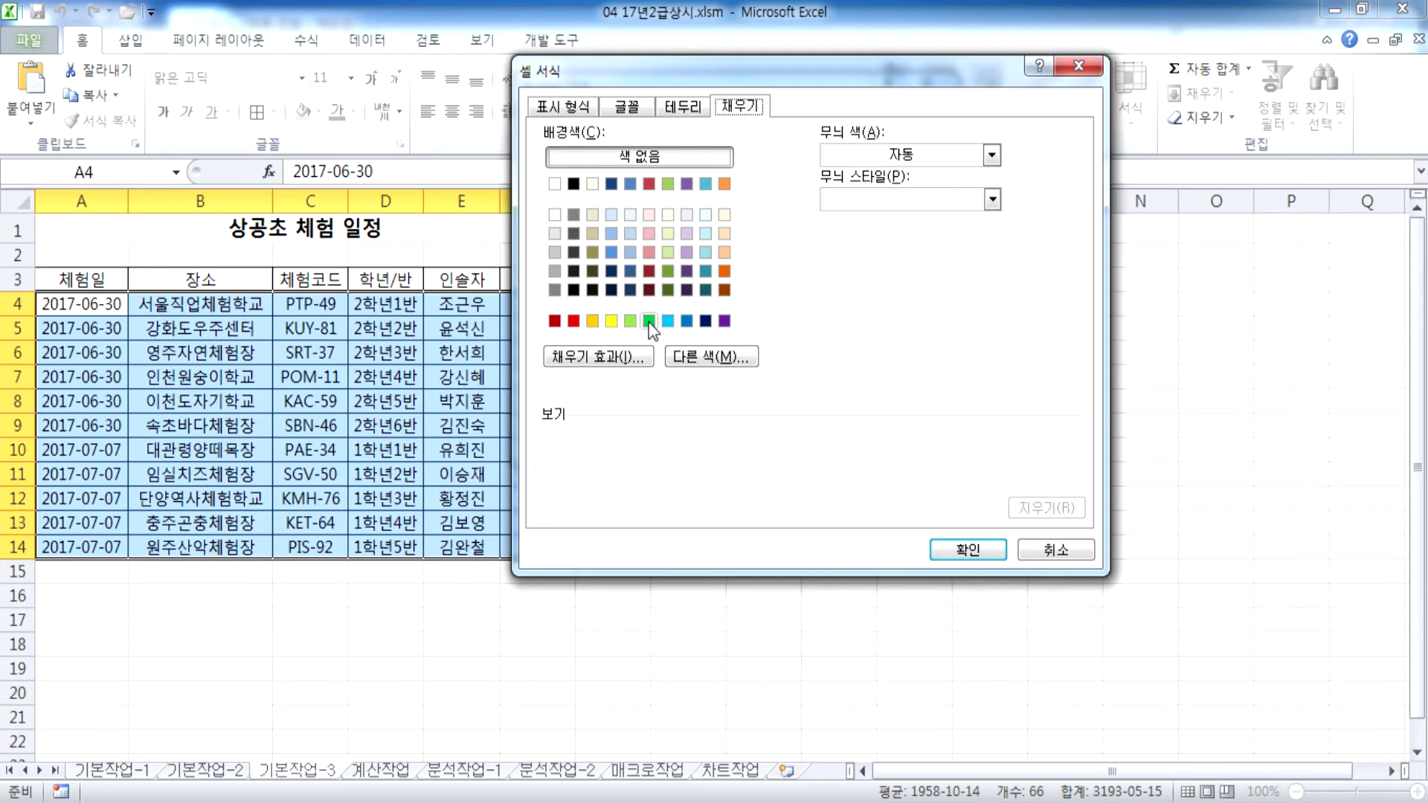
left_click(647, 109)
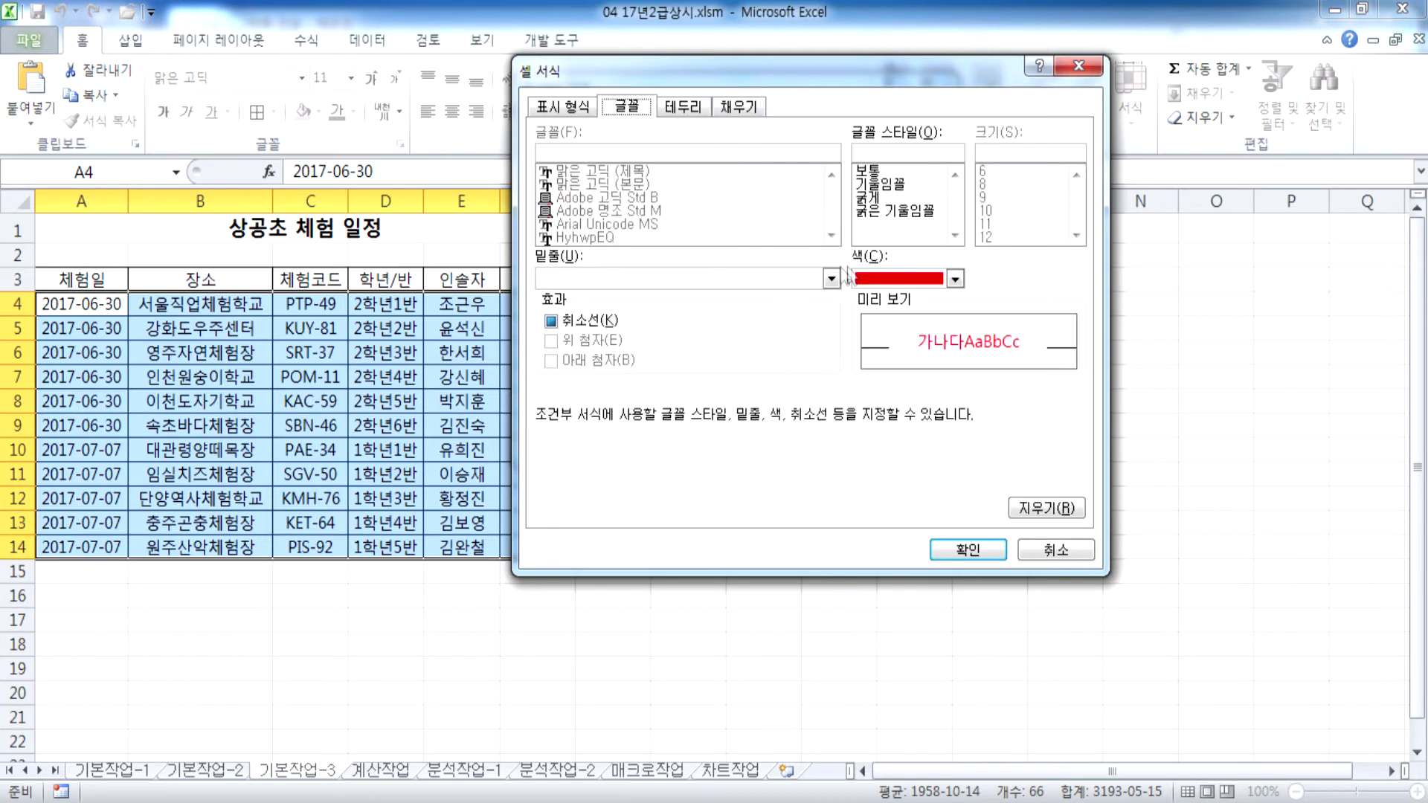
left_click(868, 281)
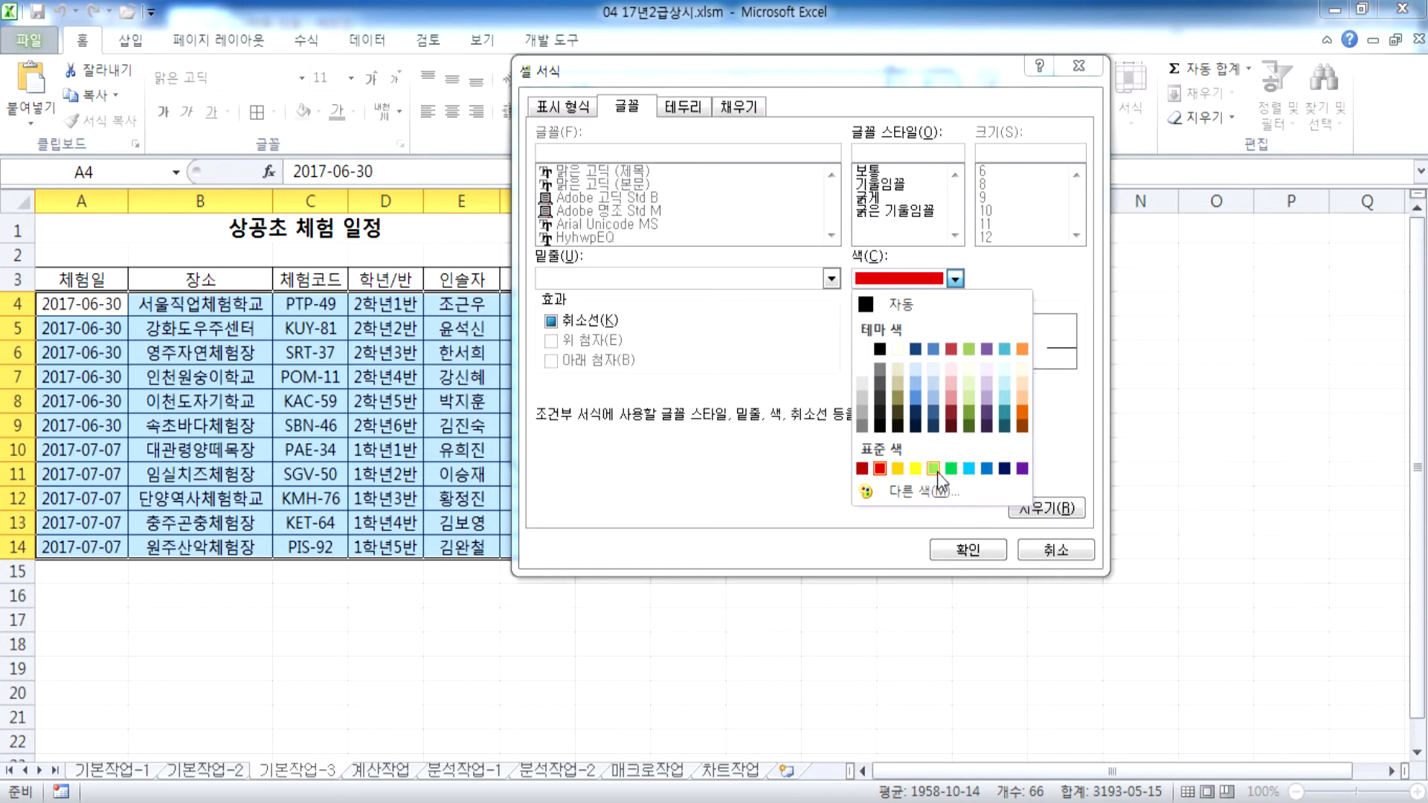
left_click(738, 106)
left_click(738, 107)
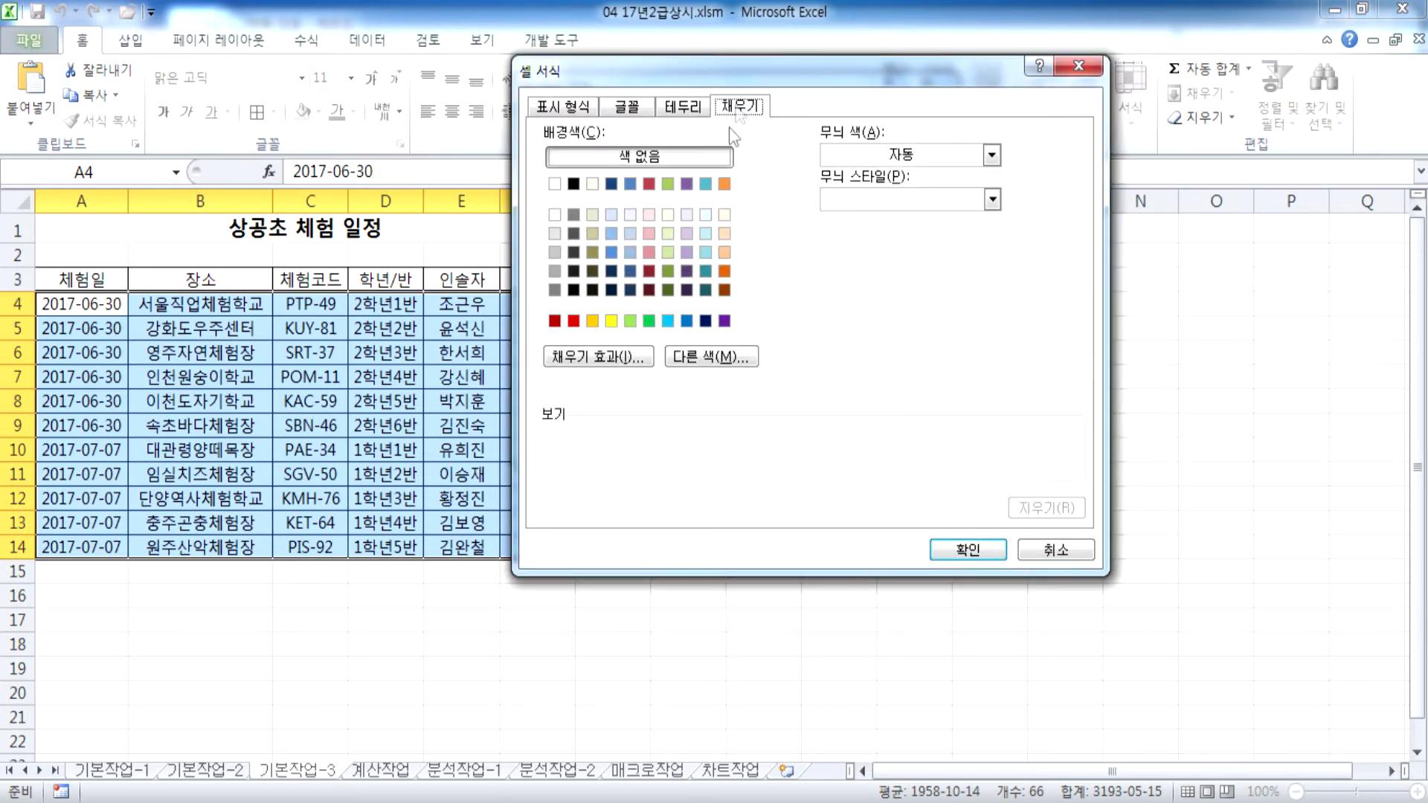
left_click(647, 322)
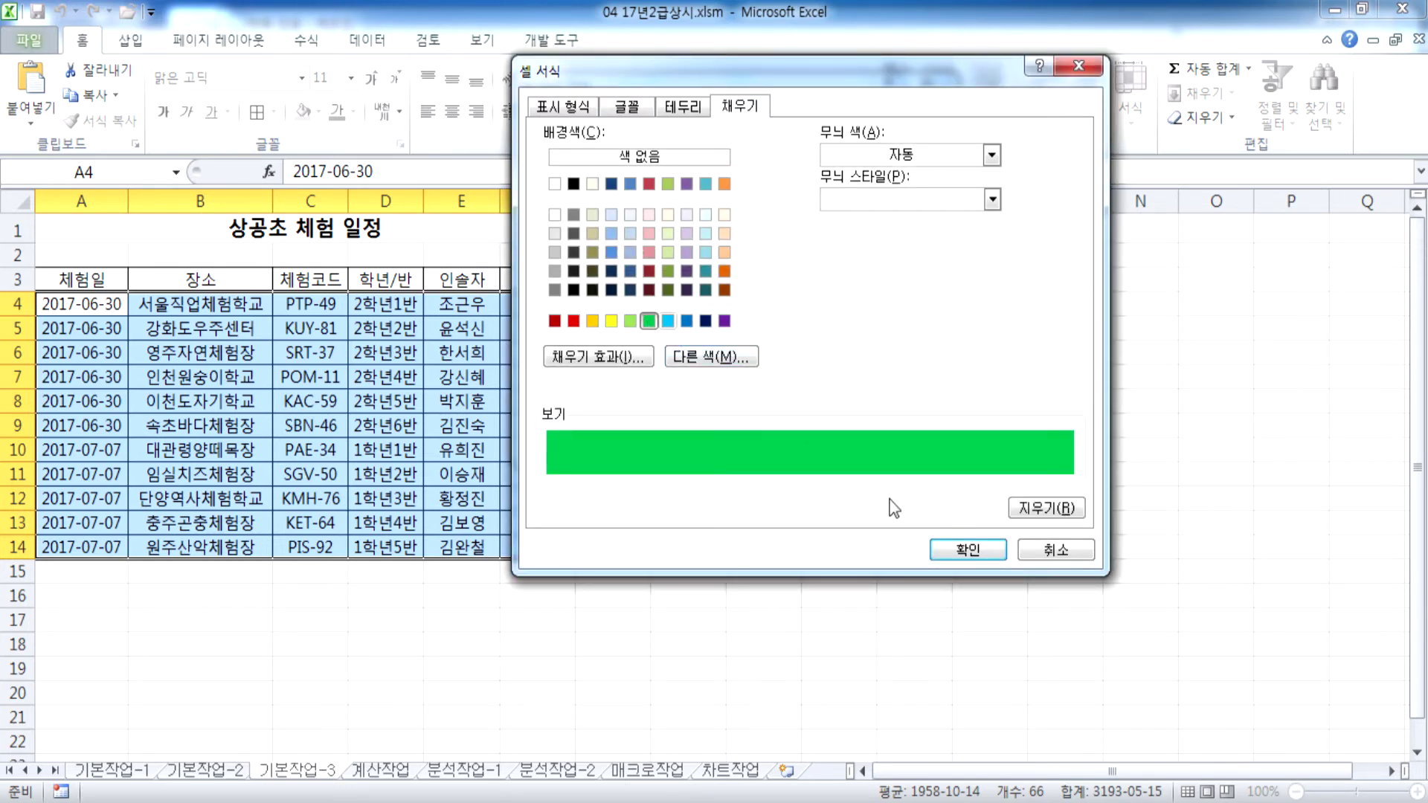
left_click(956, 555)
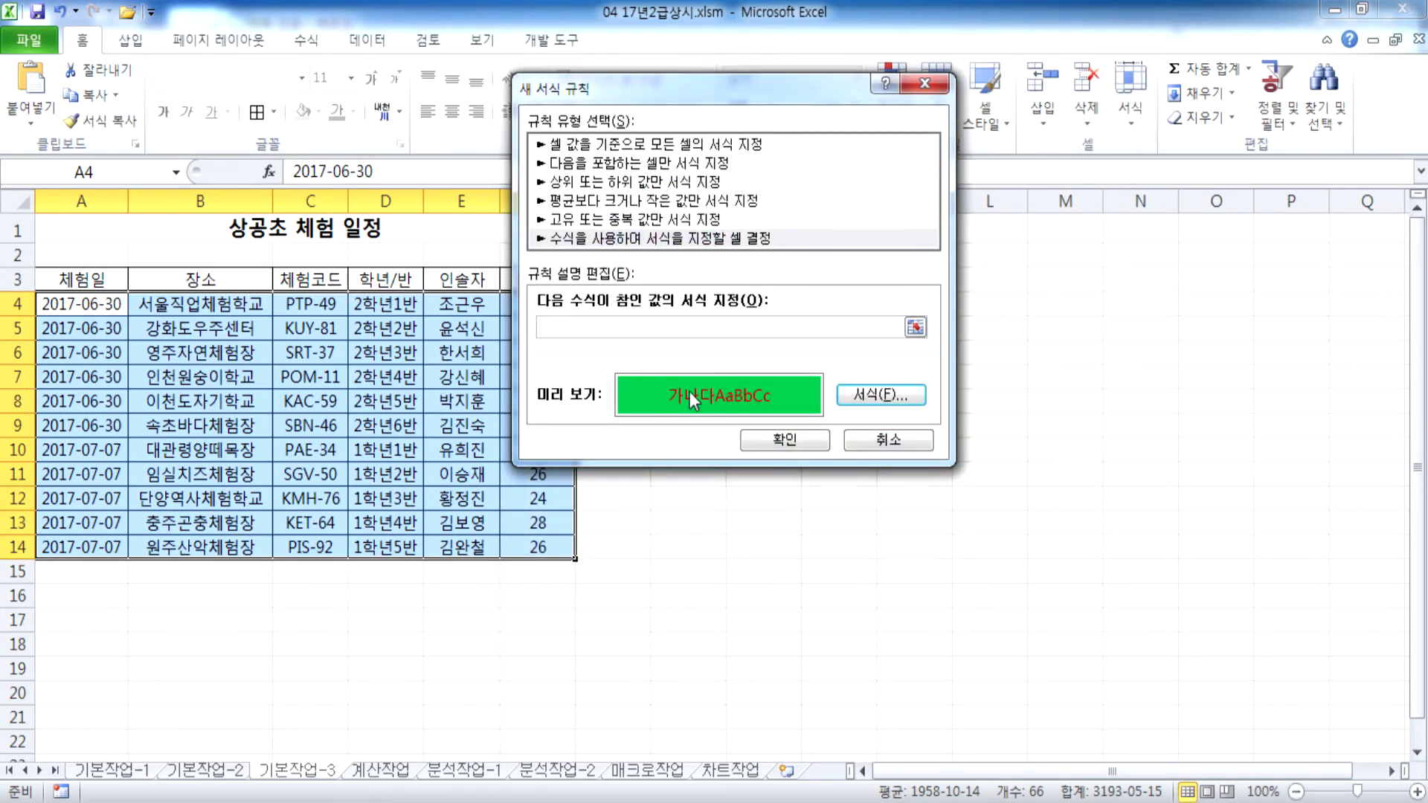
left_click(787, 439)
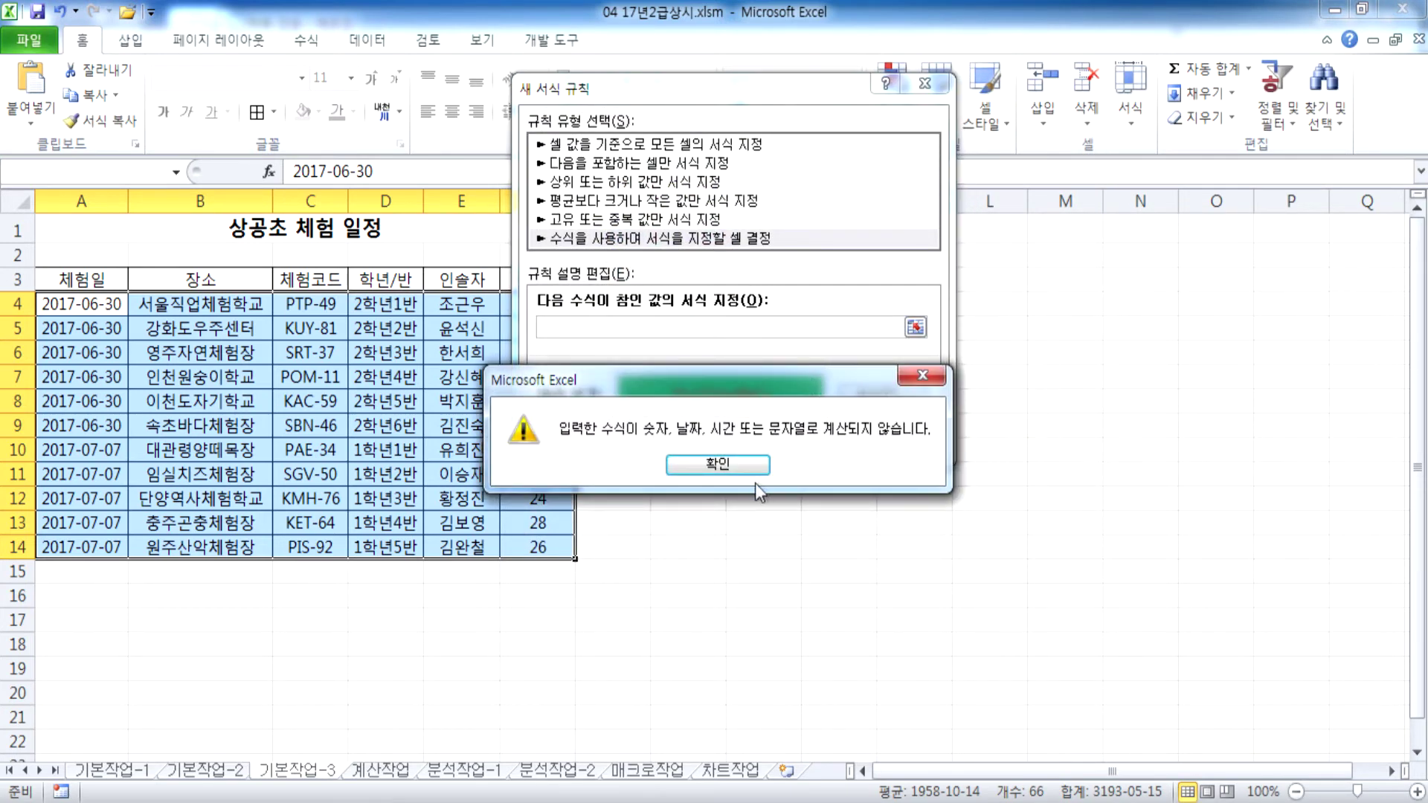
left_click(718, 466)
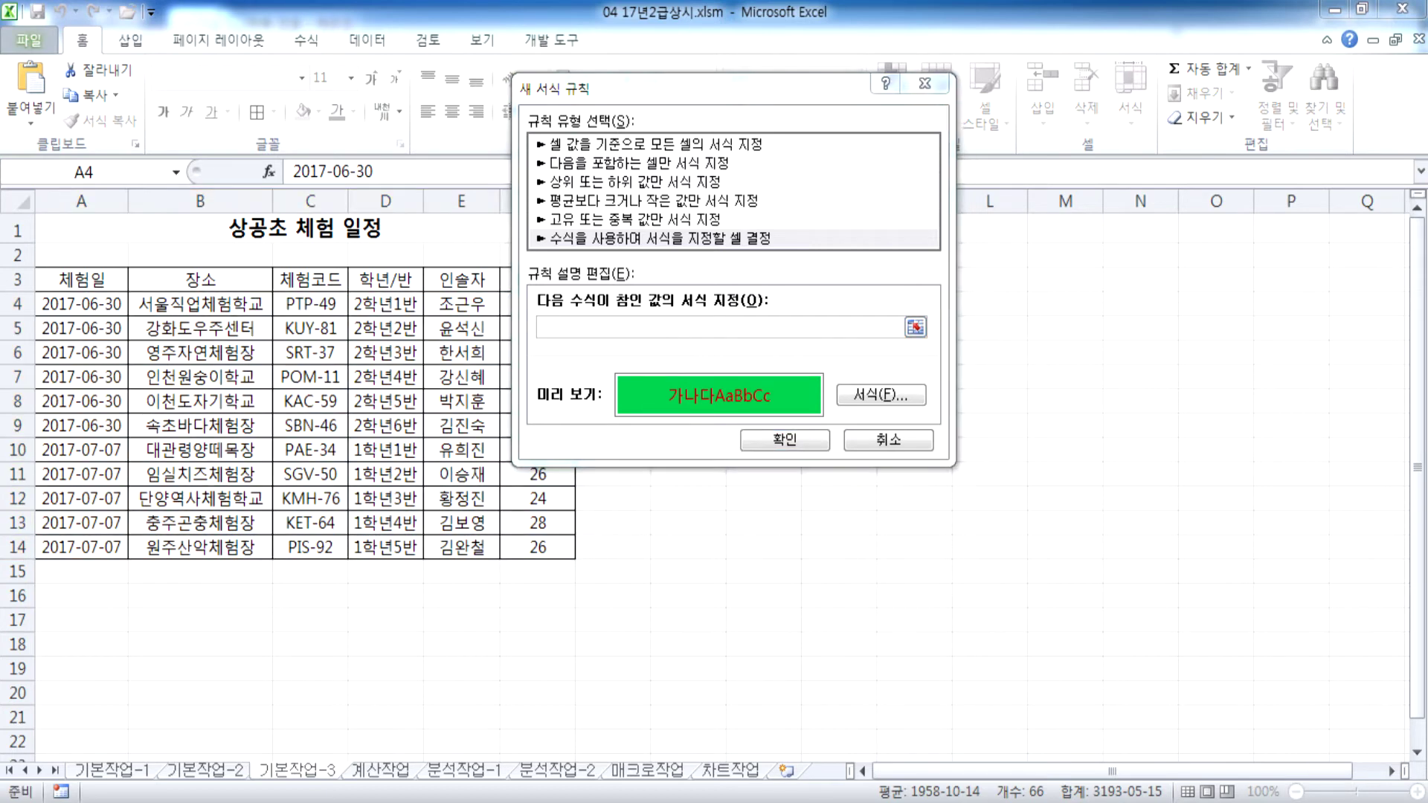
Step: Switch to Notepad and add the line 조건부 서식 : 체험코드가 "P"로 시작하는 경우 below the title, after a blank line
key("alt+Tab")
left_click_drag(485, 28, 863, 96)
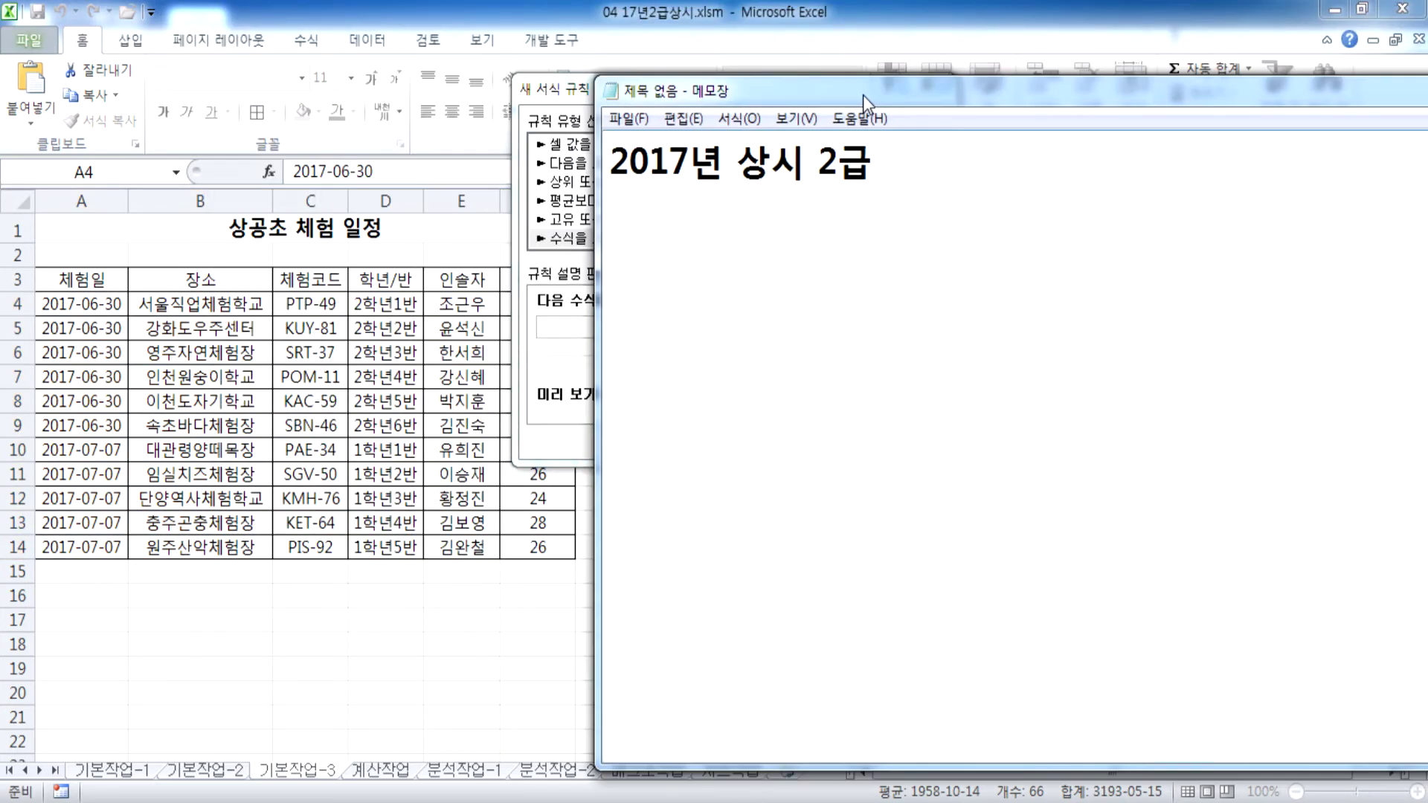
type("cpgj")
key("BackSpace")
key("BackSpace")
key("BackSpace")
key("BackSpace")
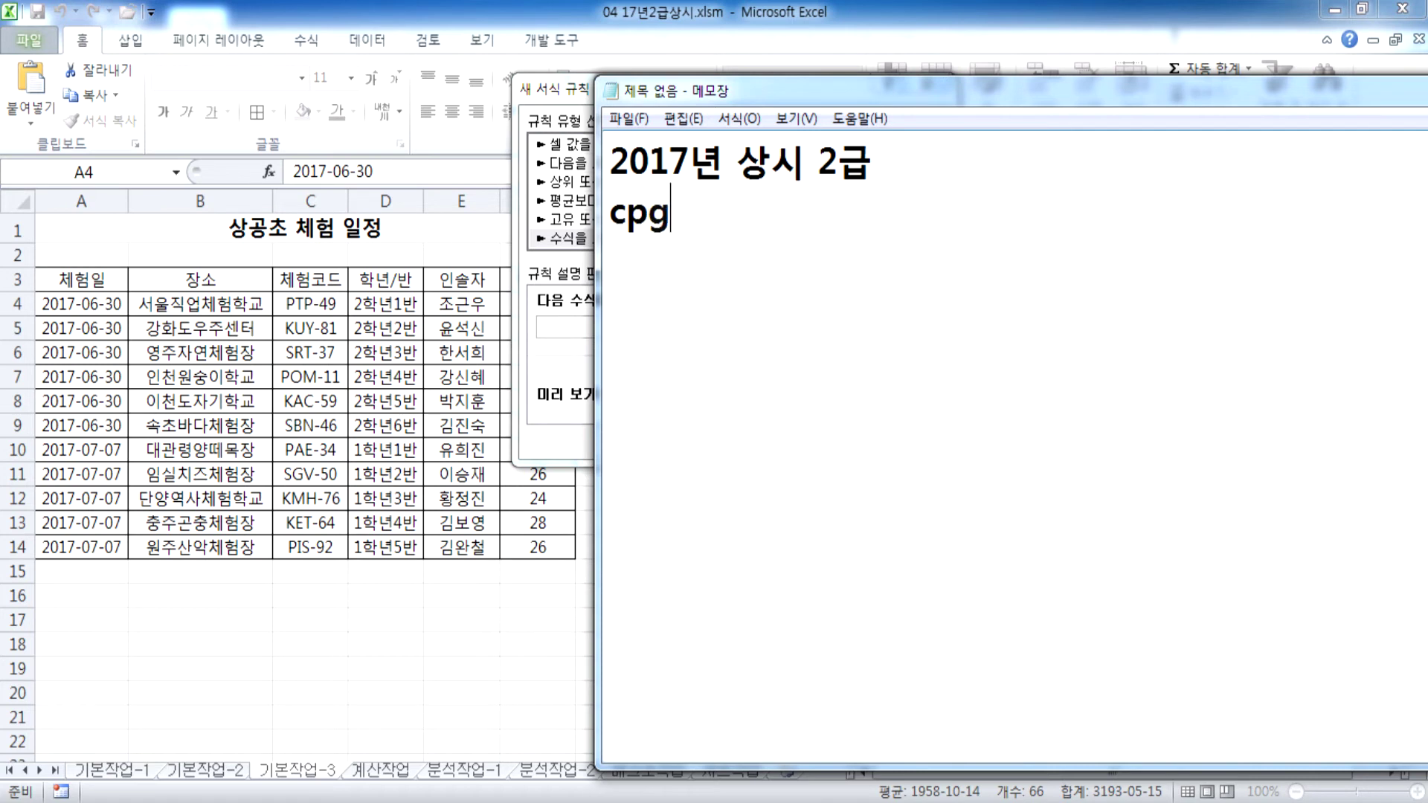
key("Return")
type("조건부")
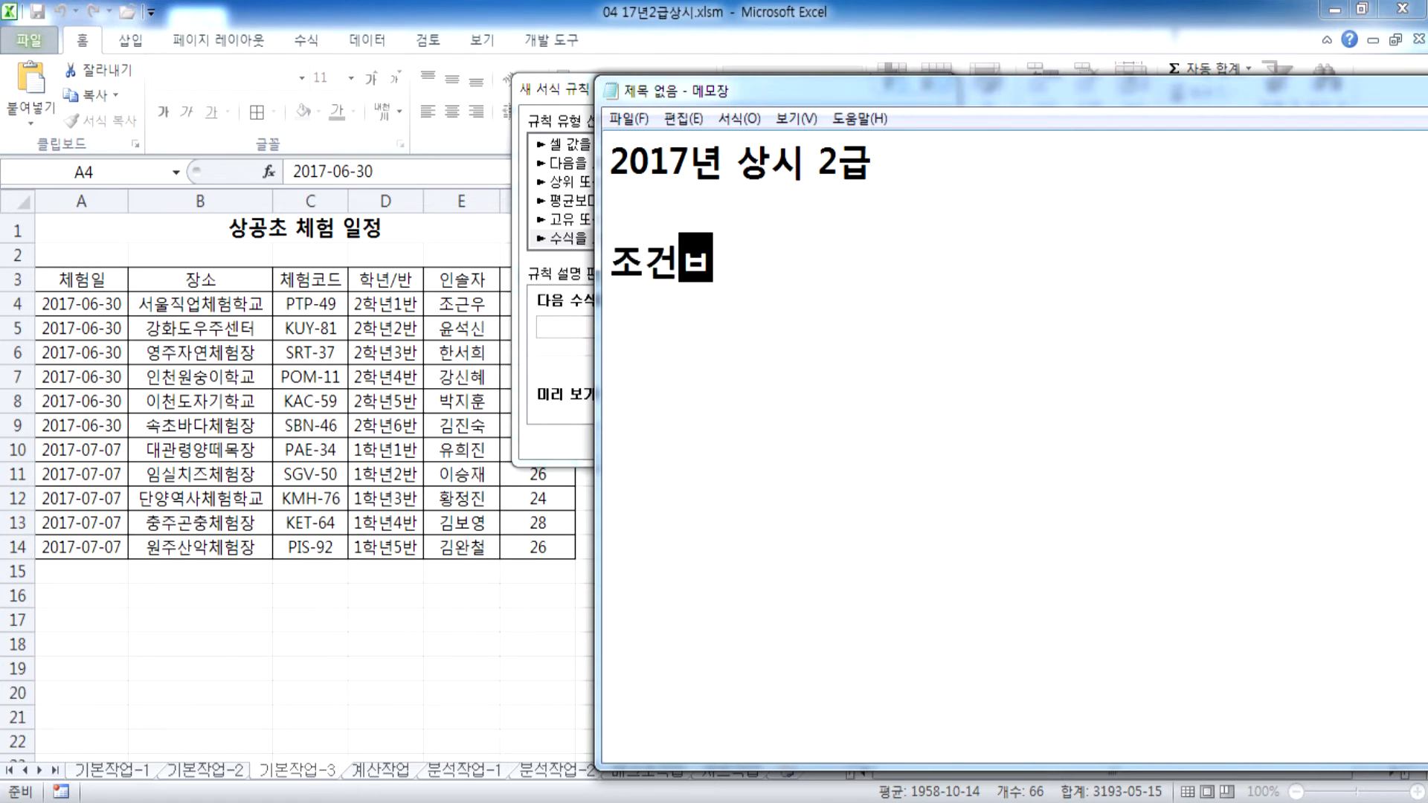
type(" 서식 : ")
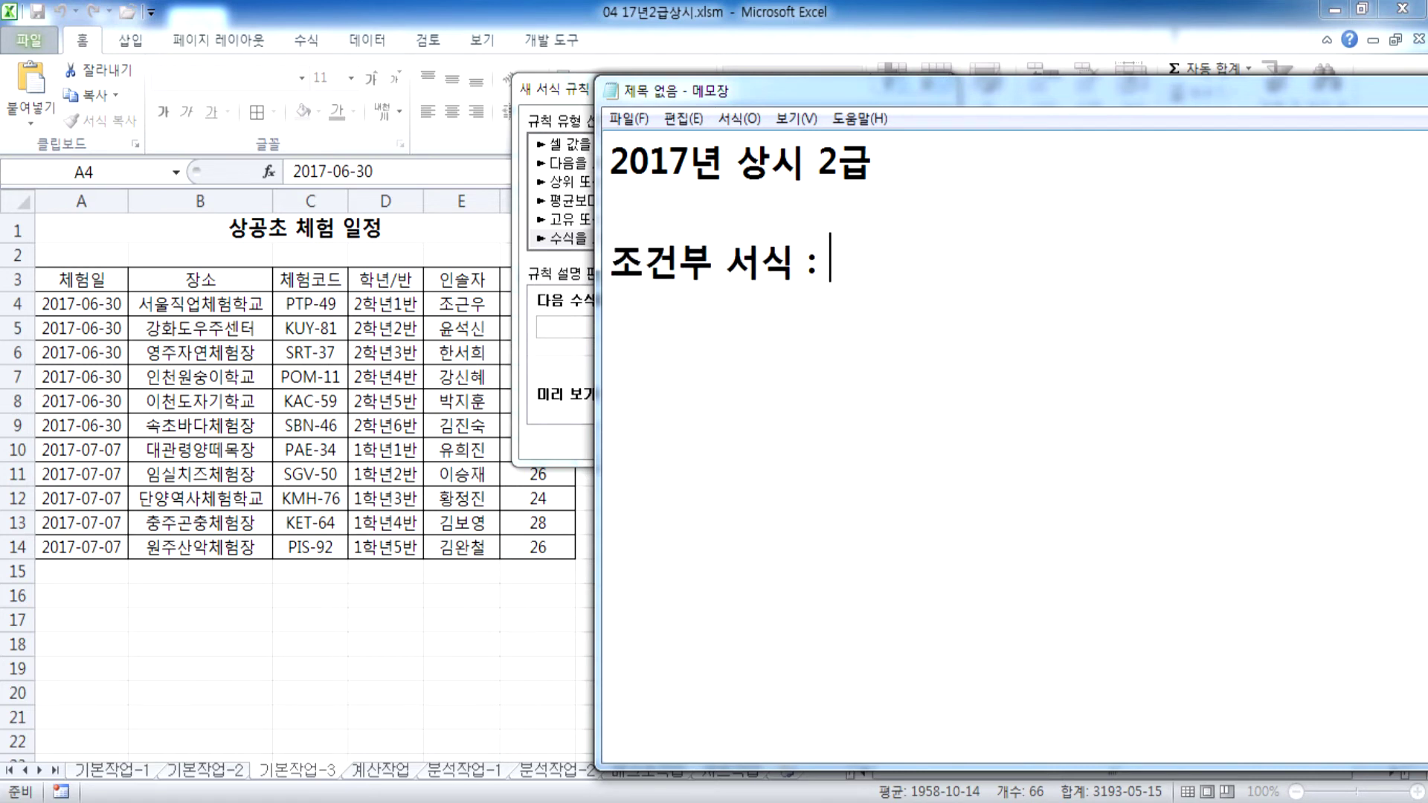
type("체허험코드가 ")
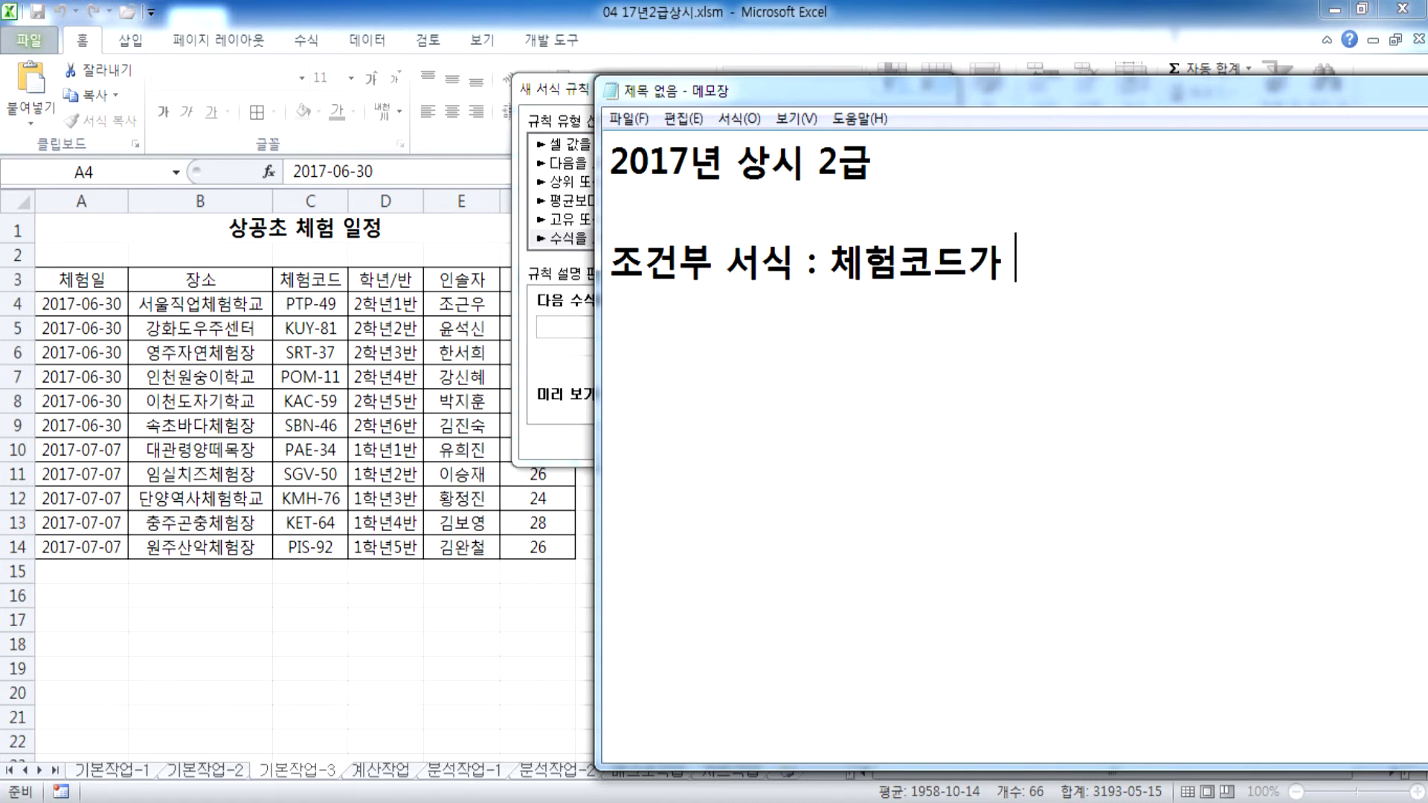
type("\"PO")
key("BackSpace")
type("\"ㄹ로 시작하는 경")
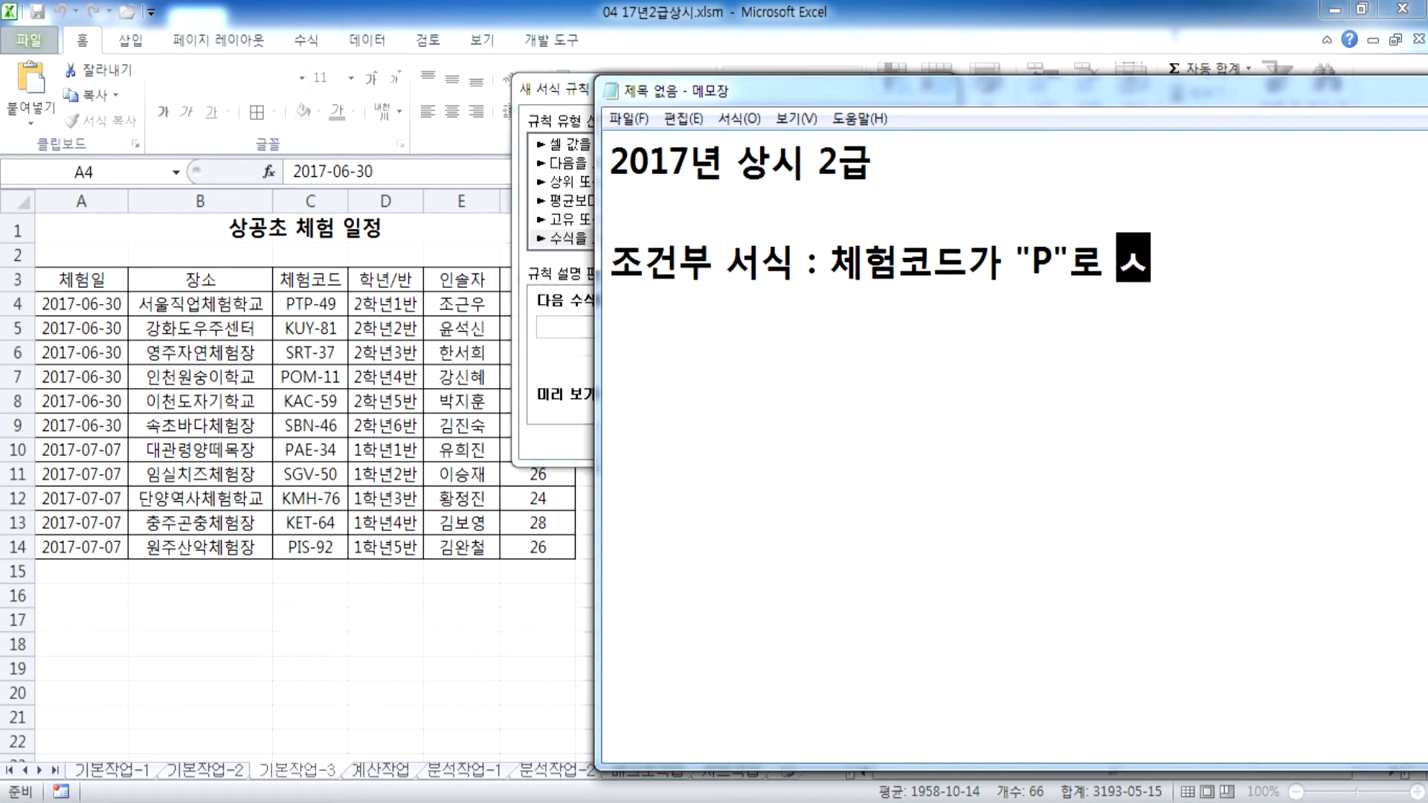
type("우")
key("Return")
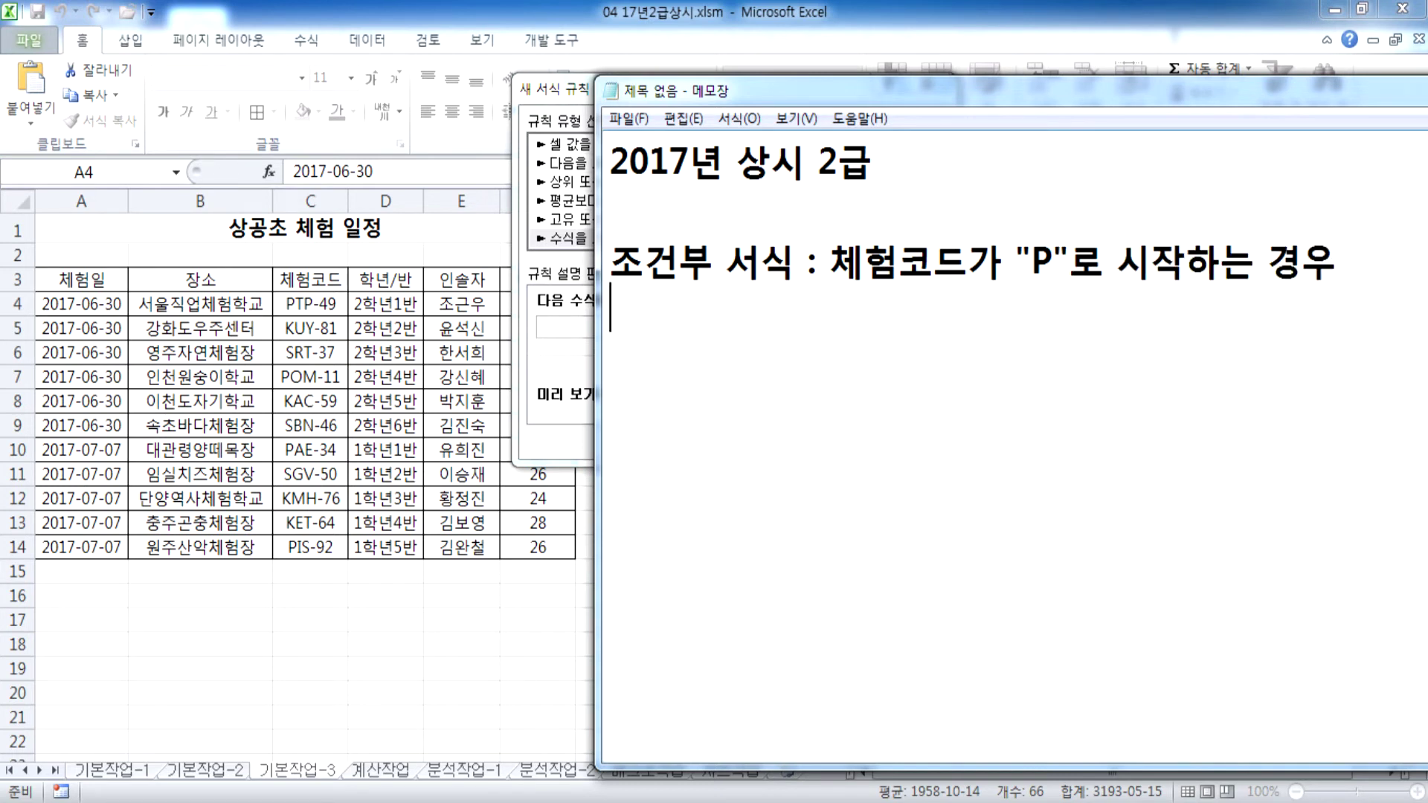
Step: Write the rule formula =LEFT($C4, 1) = "P" under the 조건부 서식 line
type("=")
type("ㄹ")
key("BackSpace")
key("Hangul")
type("LEFT(C")
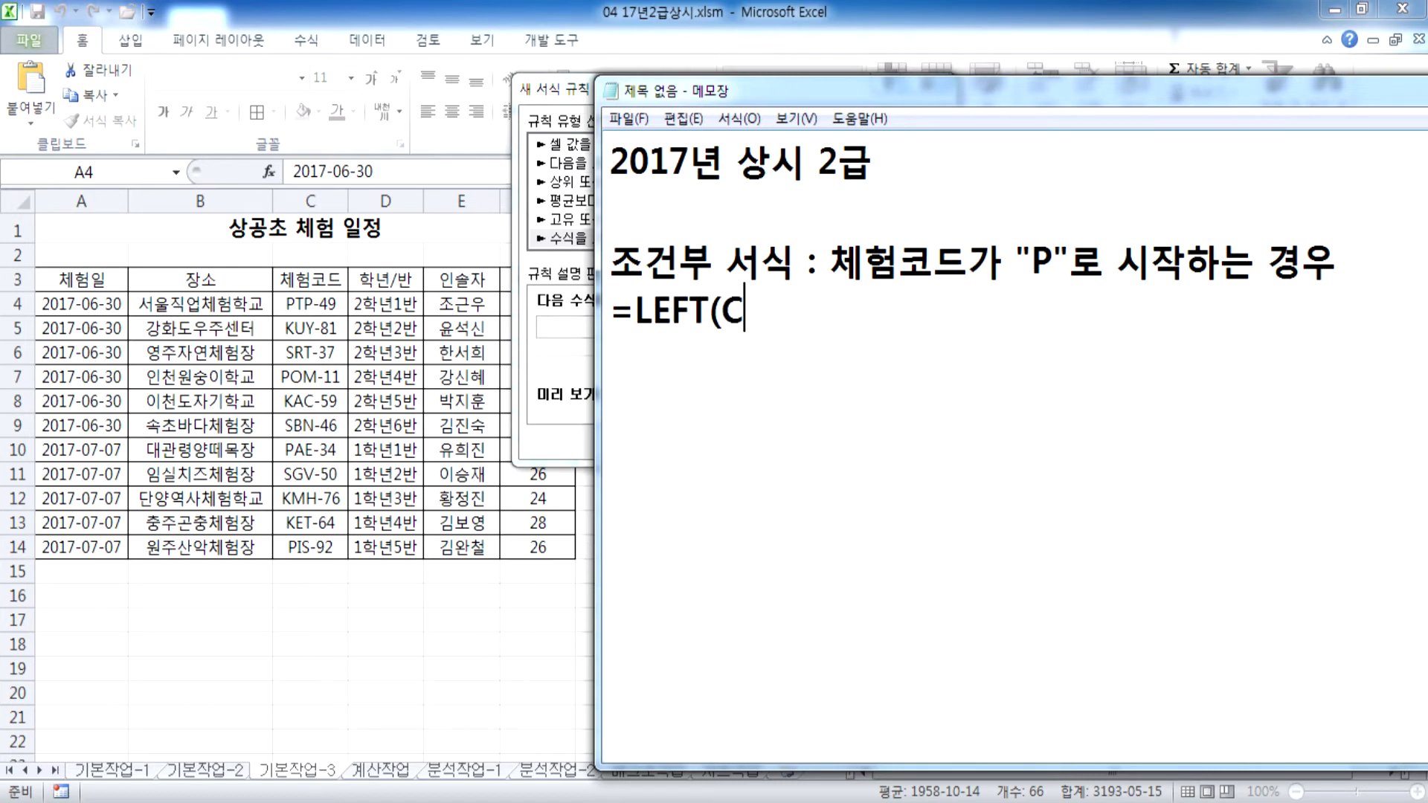
type("4)")
key("BackSpace")
left_click(723, 309)
type("$")
key("Right")
key("Right")
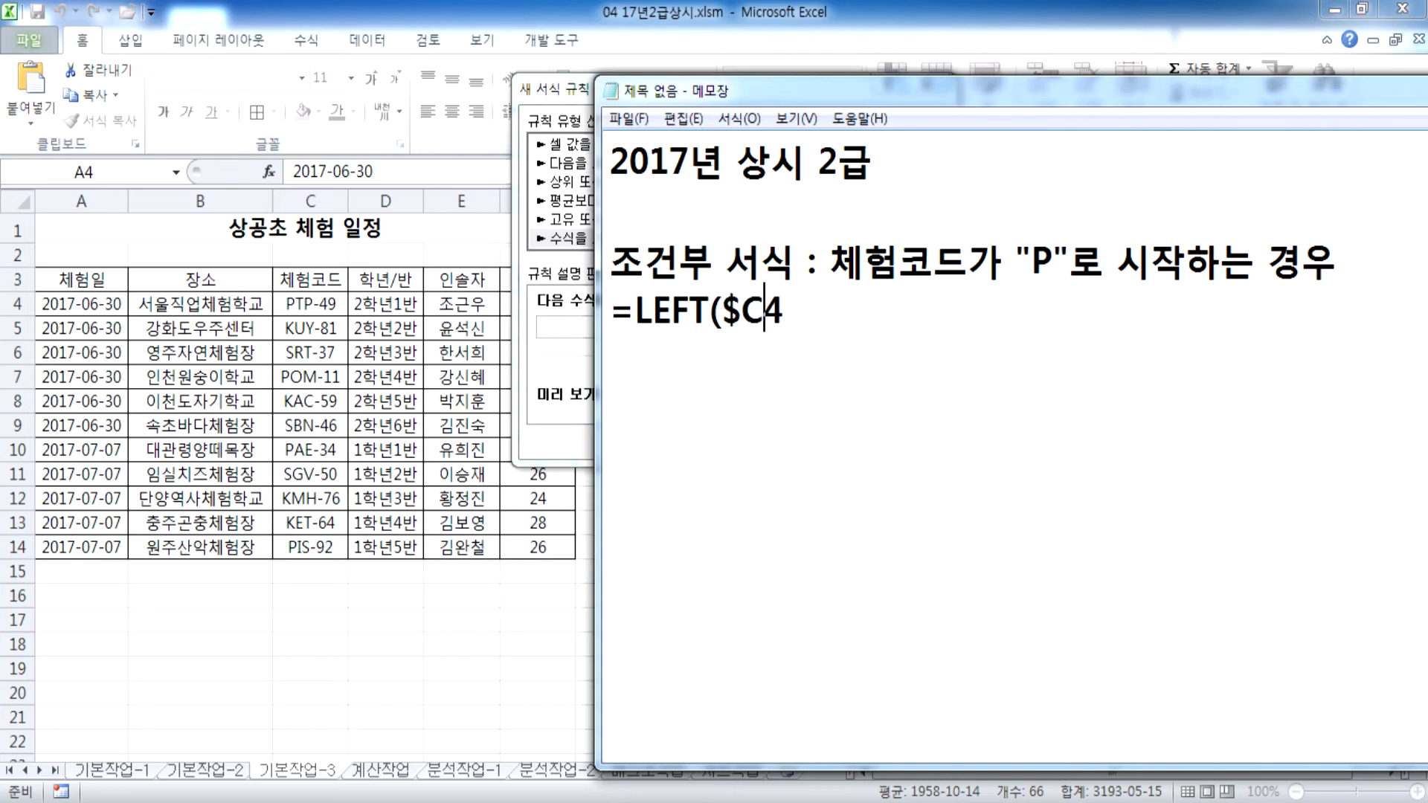
type(", 1) =")
key("Return")
key("BackSpace")
type("\"P\"")
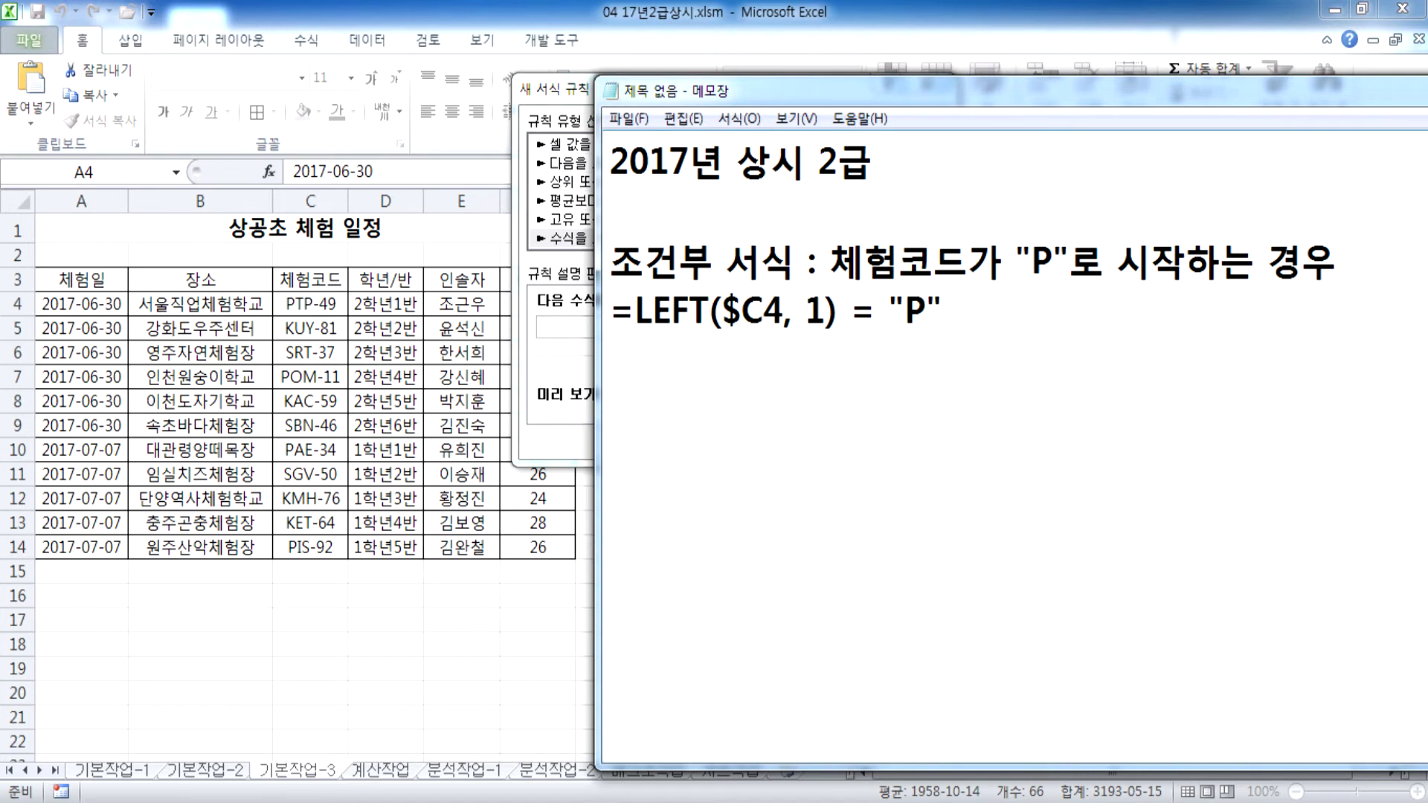
Step: Add the heading IF함수로 표현 below the formula, leaving a blank line between them
key("Return")
key("Return")
type("ㅑㄹ")
key("BackSpace")
key("BackSpace")
key("Hangul")
type("IF")
key("Hangul")
type("하ㅁ수로 표현")
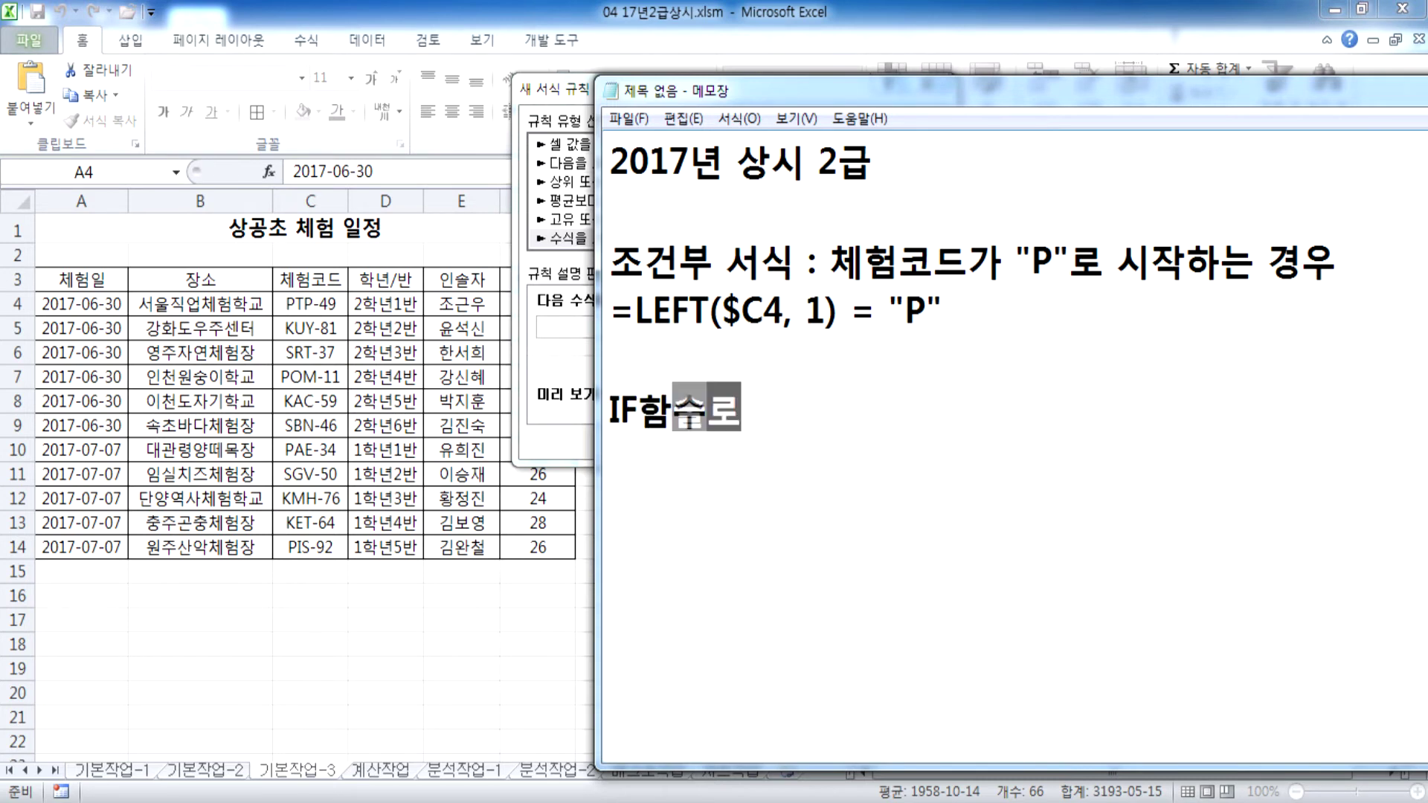
key("Return")
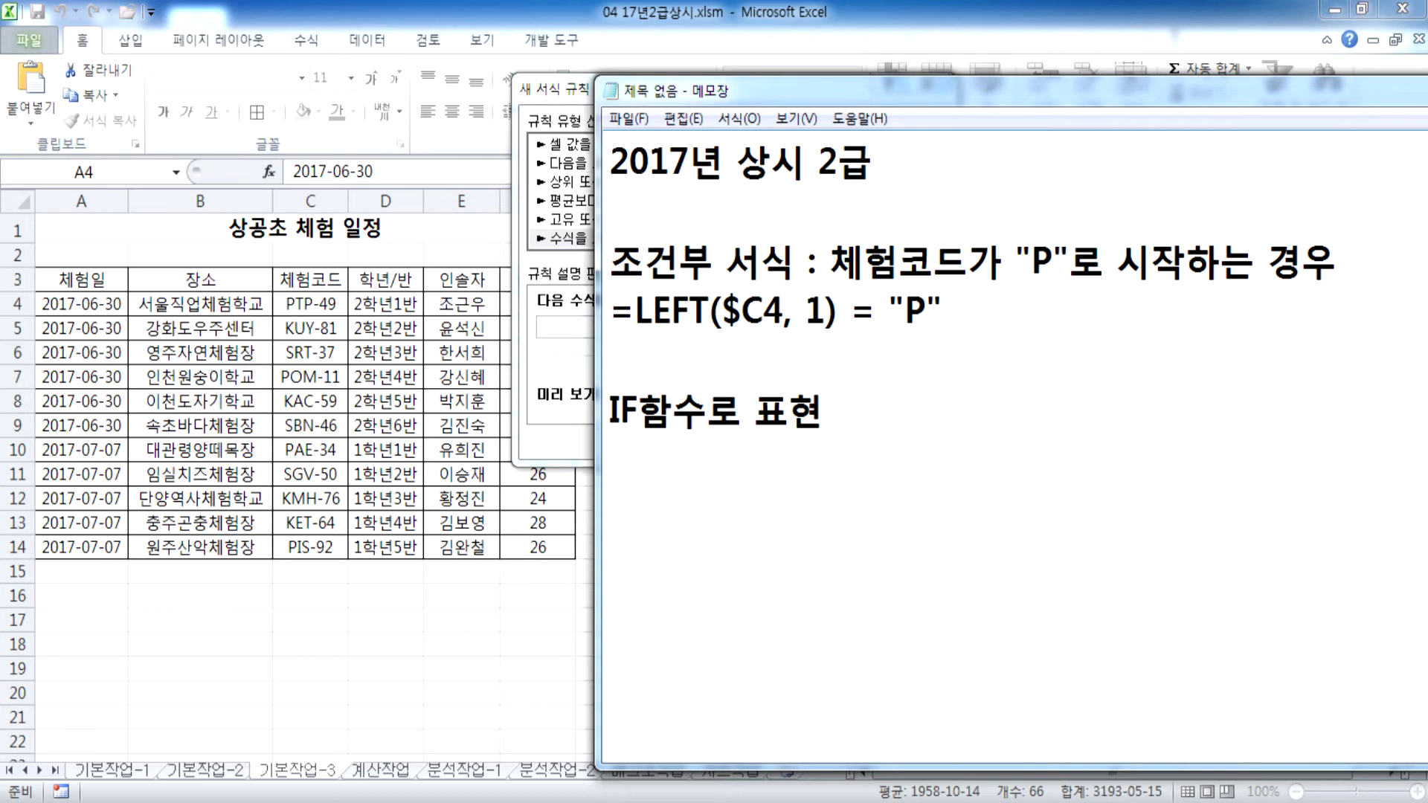
Step: Below the IF함수로 표현 heading, write =IF(LEFT($C4, 1) = "P", 서식을 적용, 가만히 있어라), reusing the LEFT condition copied from above
left_click_drag(634, 311, 1002, 316)
key("ctrl+c")
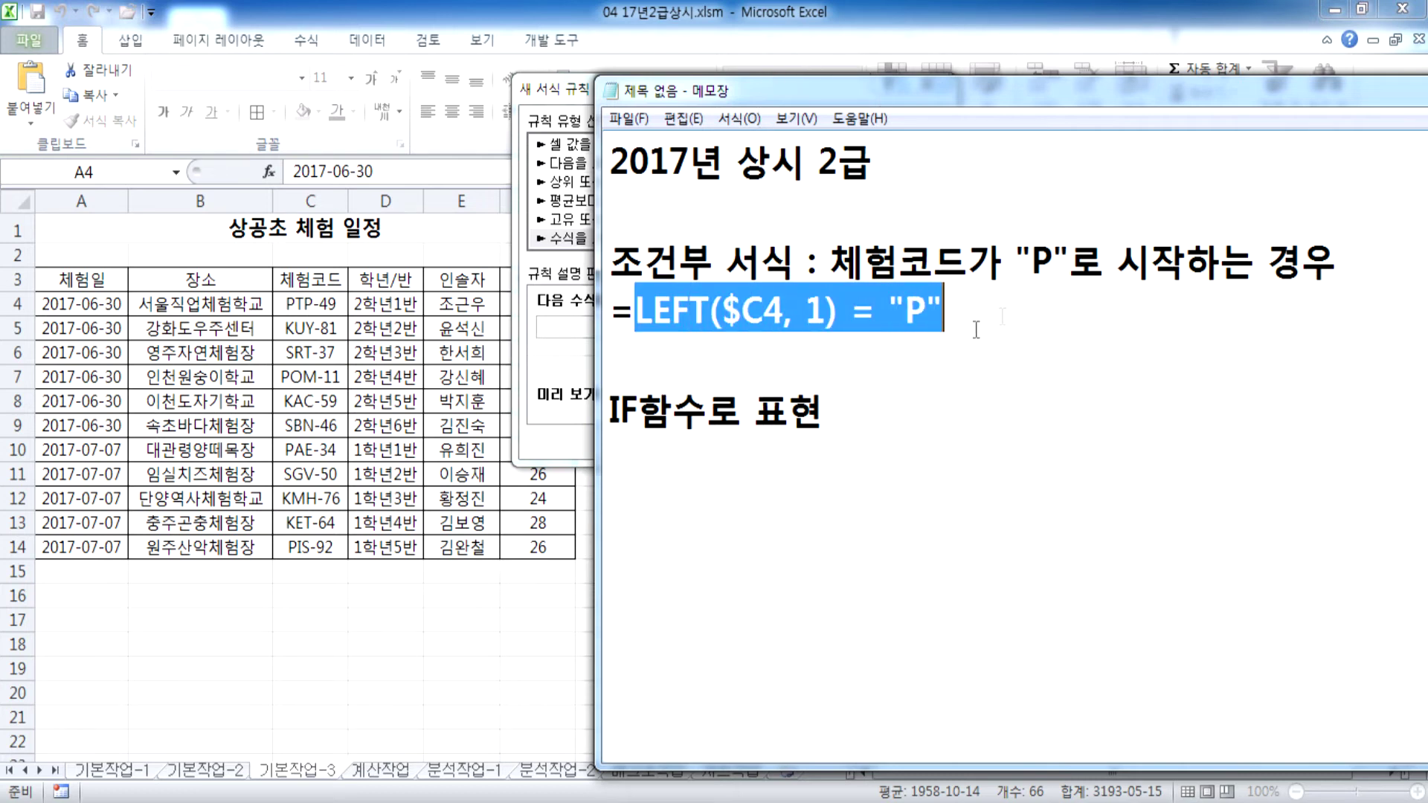
left_click(807, 450)
type("=IF(")
key("ctrl+v")
type(", ")
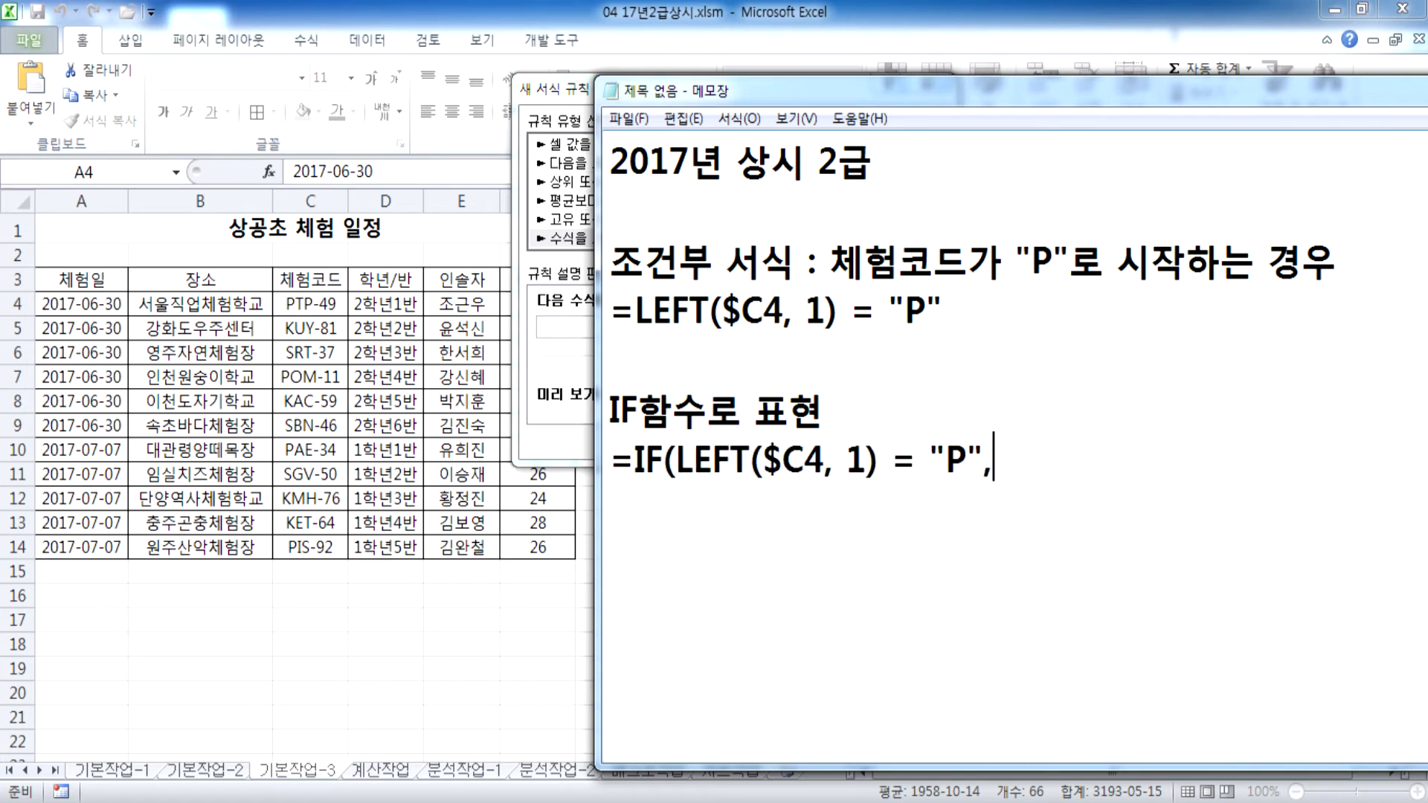
type("서식을 적요")
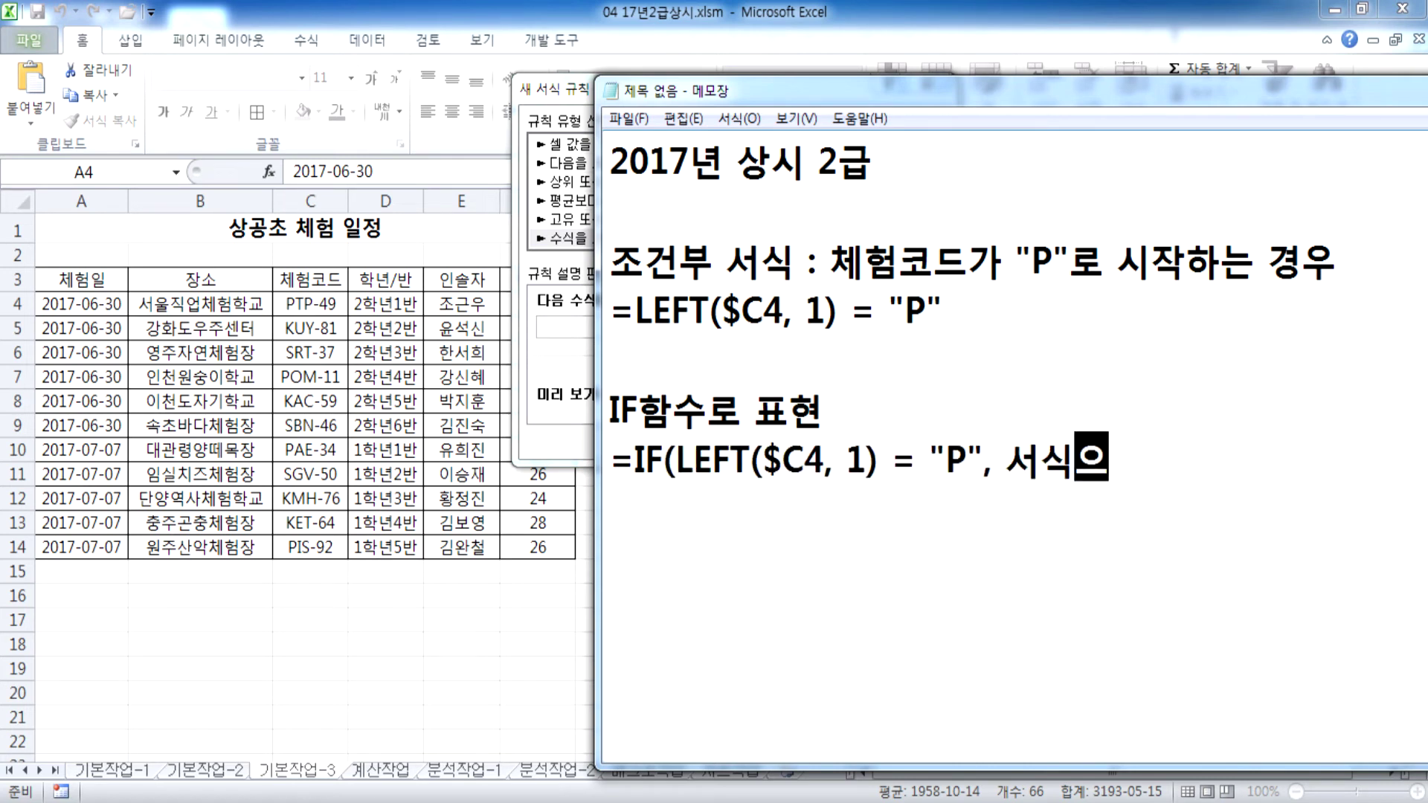
type("ㅇ,")
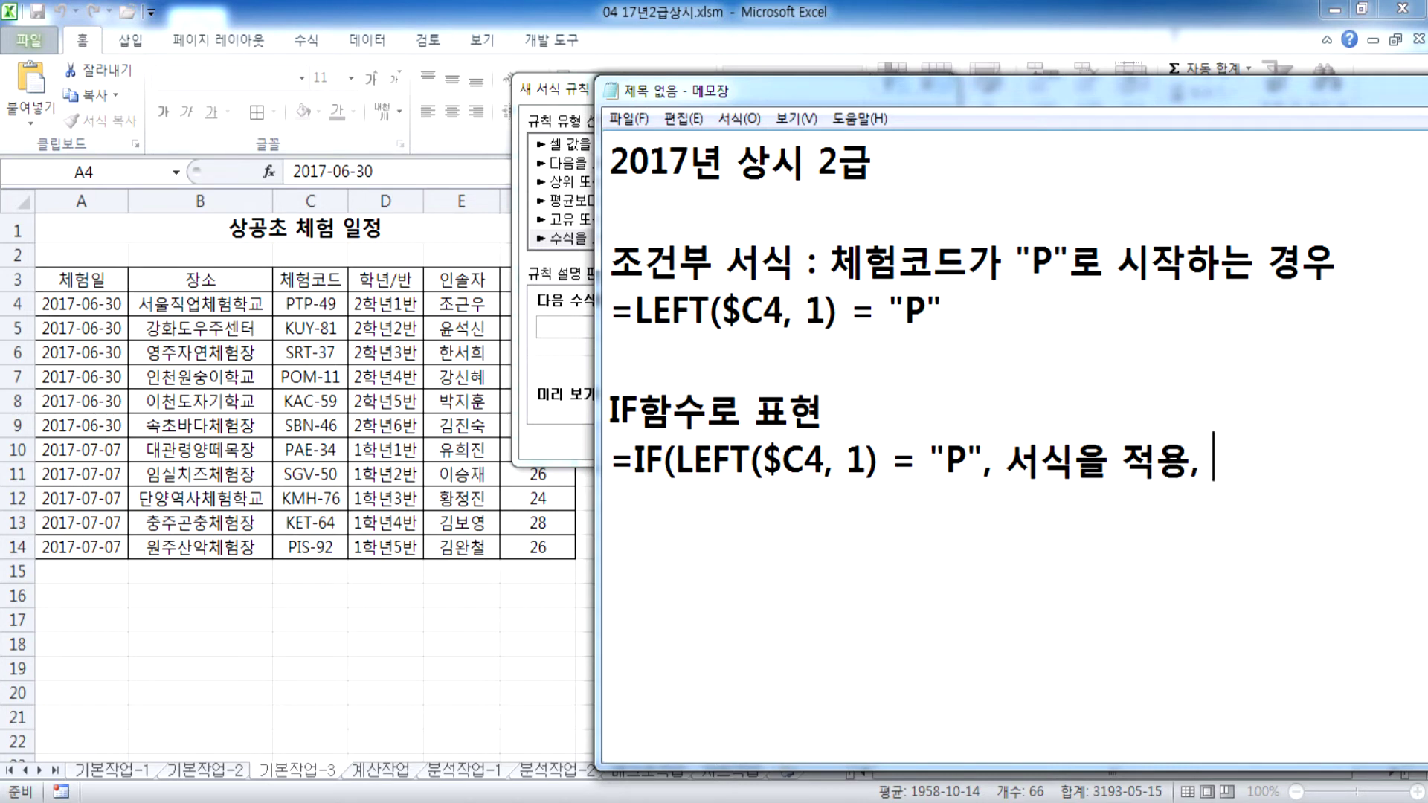
type("가만히 있")
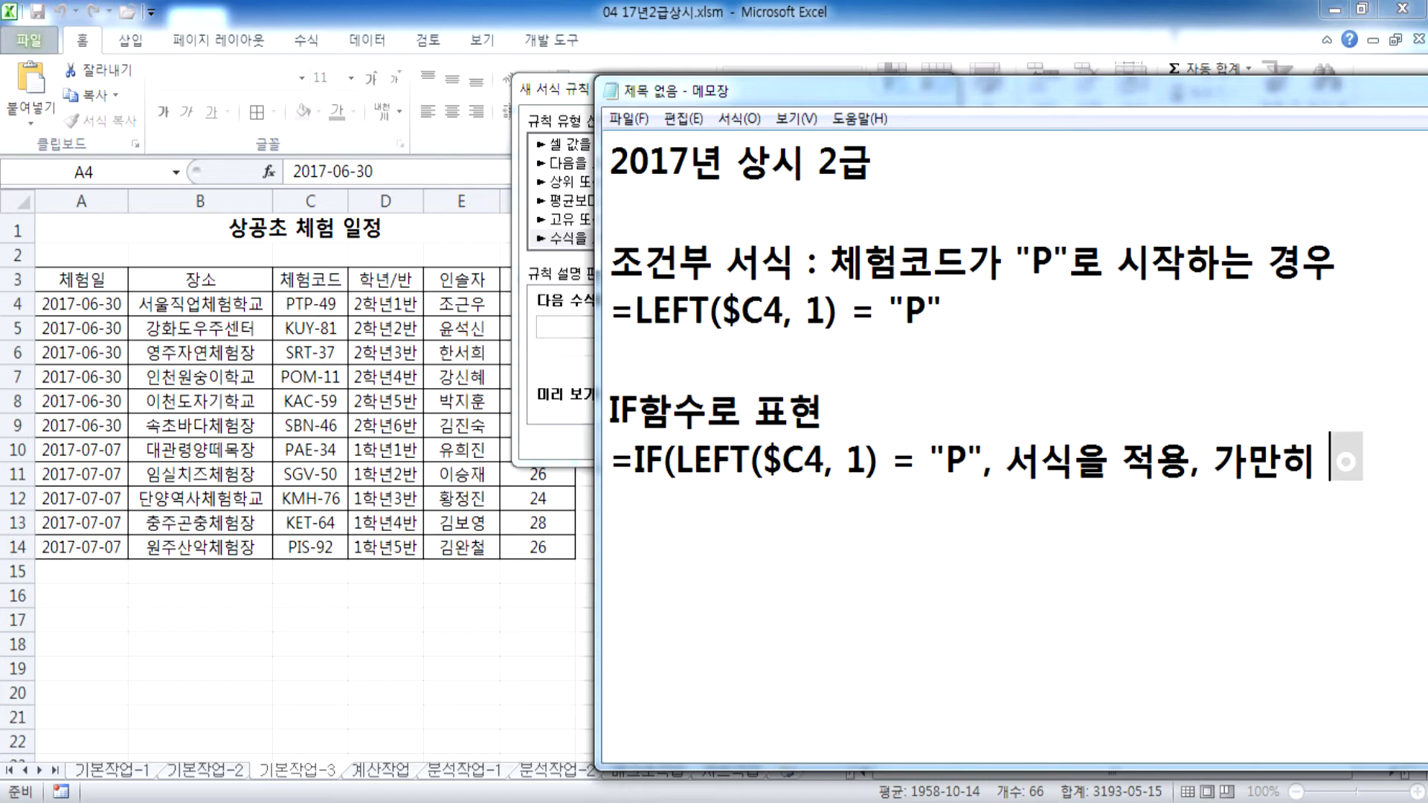
type("어라")
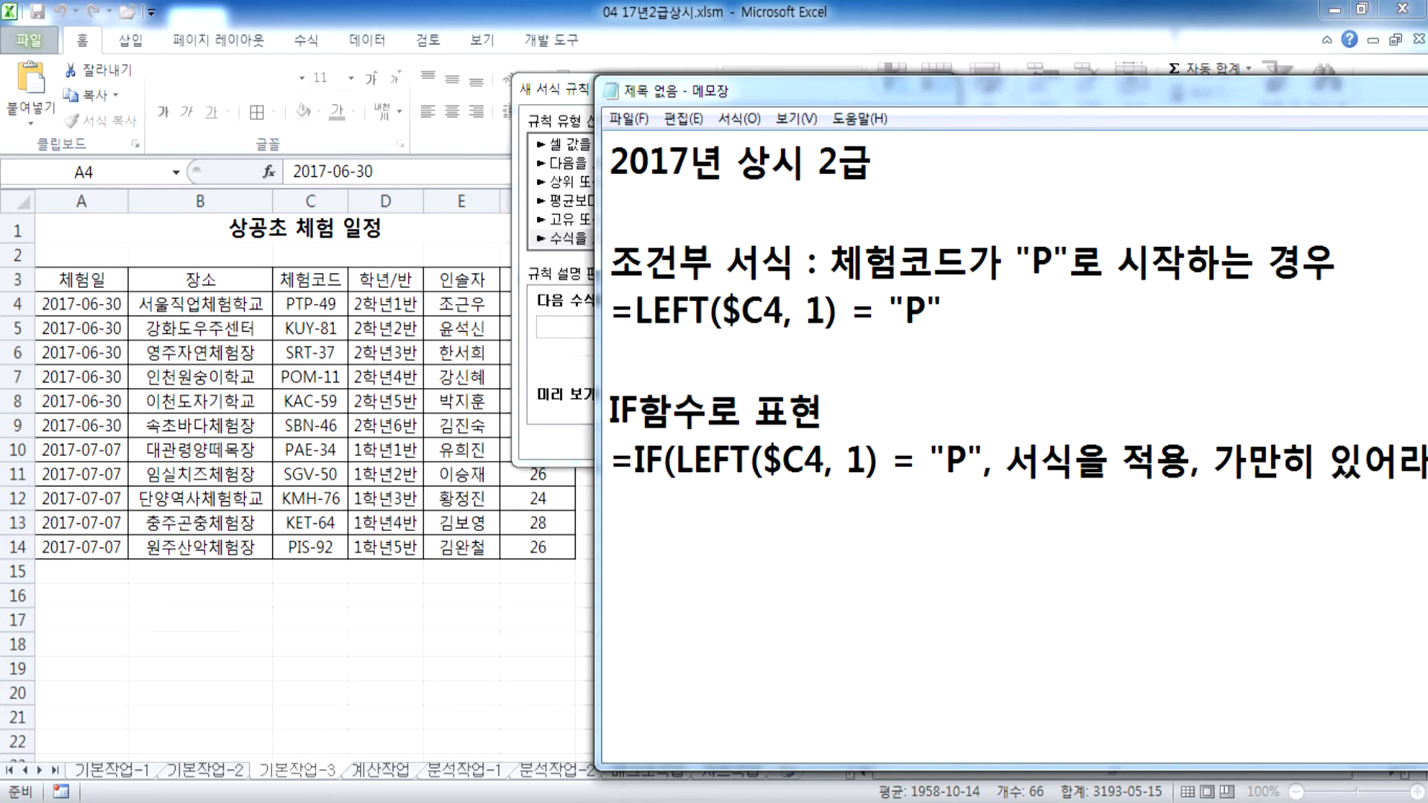
left_click_drag(694, 92, 524, 100)
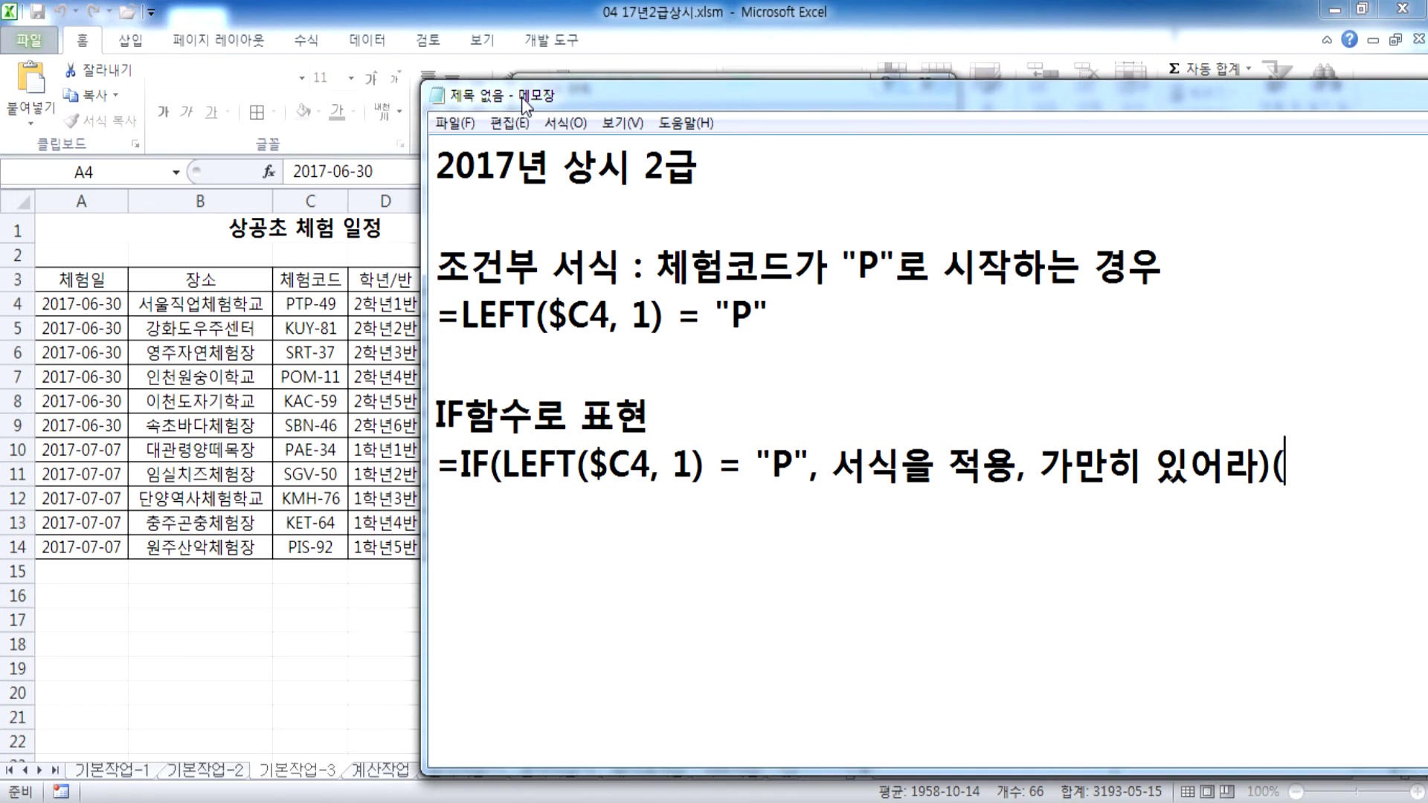
key("BackSpace")
Step: Review the LEFT formula in the Notepad notes and return to the new formatting rule in Excel
left_click(414, 354)
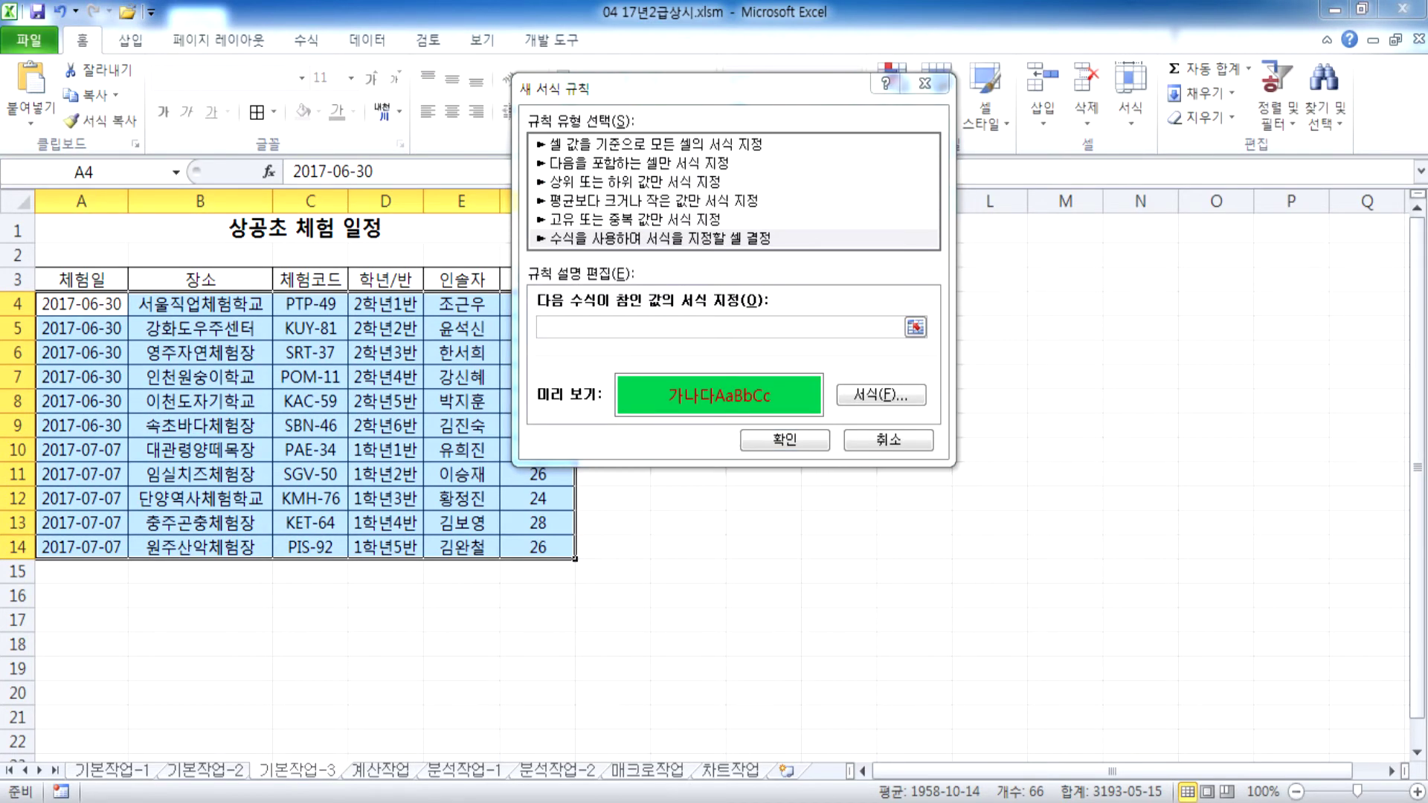
key("alt+Tab")
left_click_drag(772, 313, 420, 322)
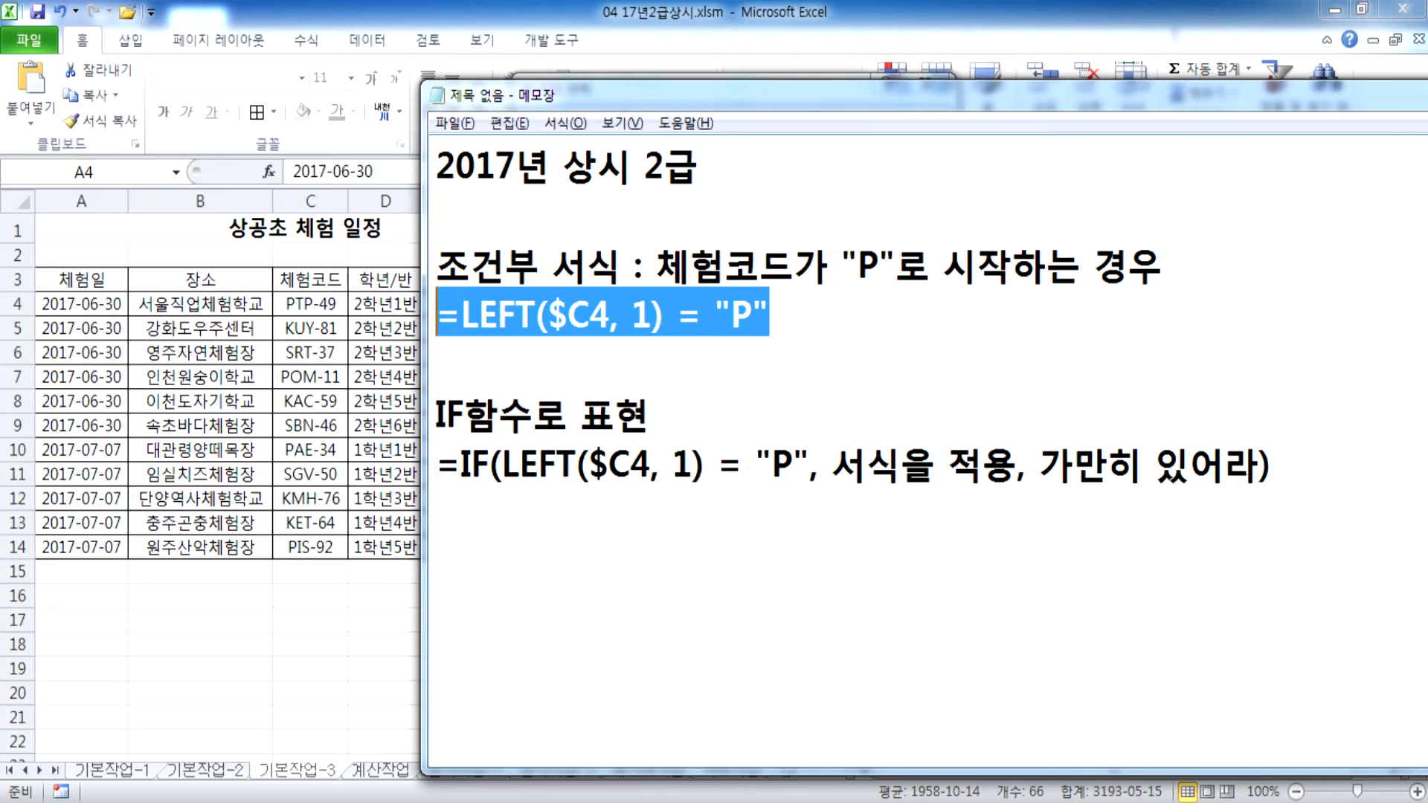
key("alt+Tab")
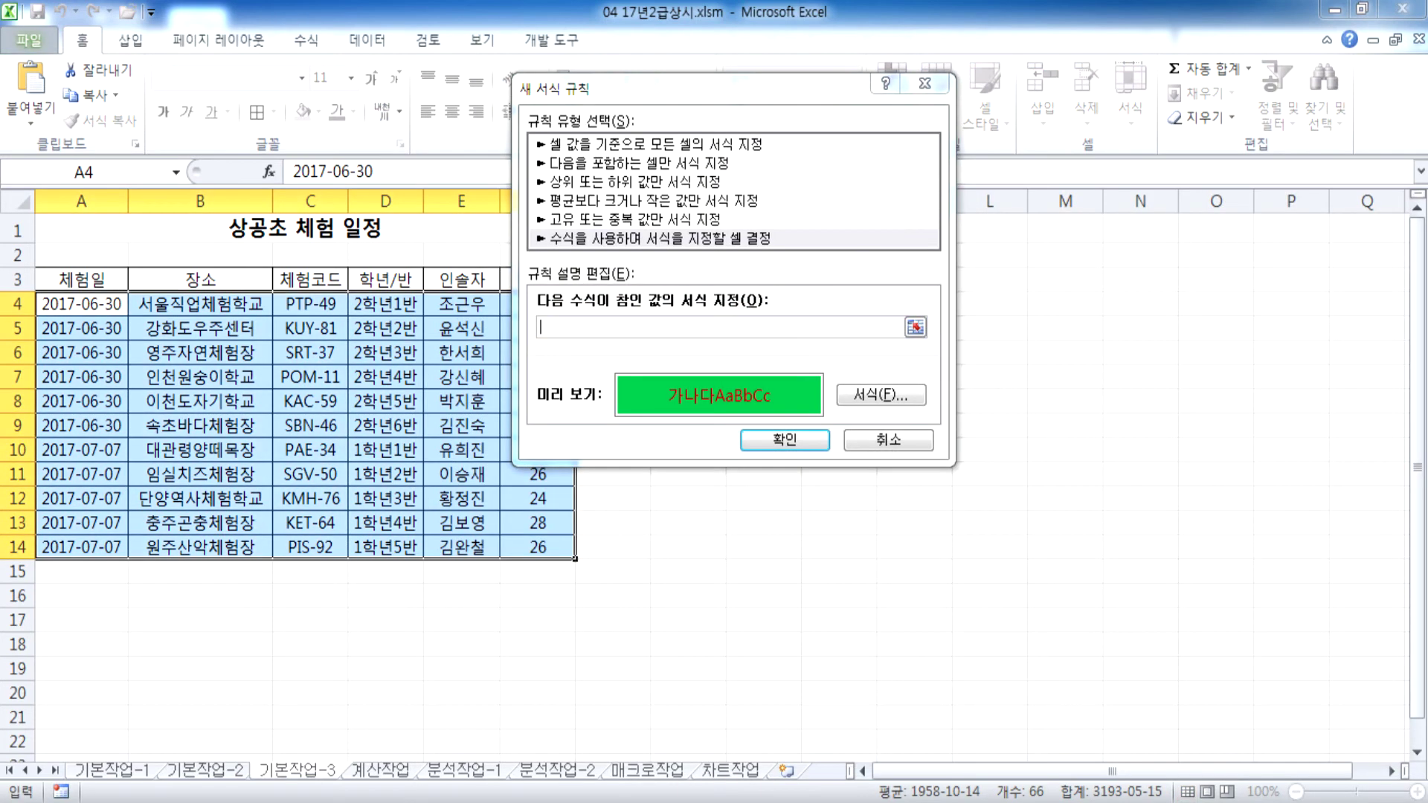
Step: Enter the rule formula =left($C4,1)="P" with a column-absolute reference to C4, and apply the rule to the selected table rows
left_click(654, 329)
type("=left(")
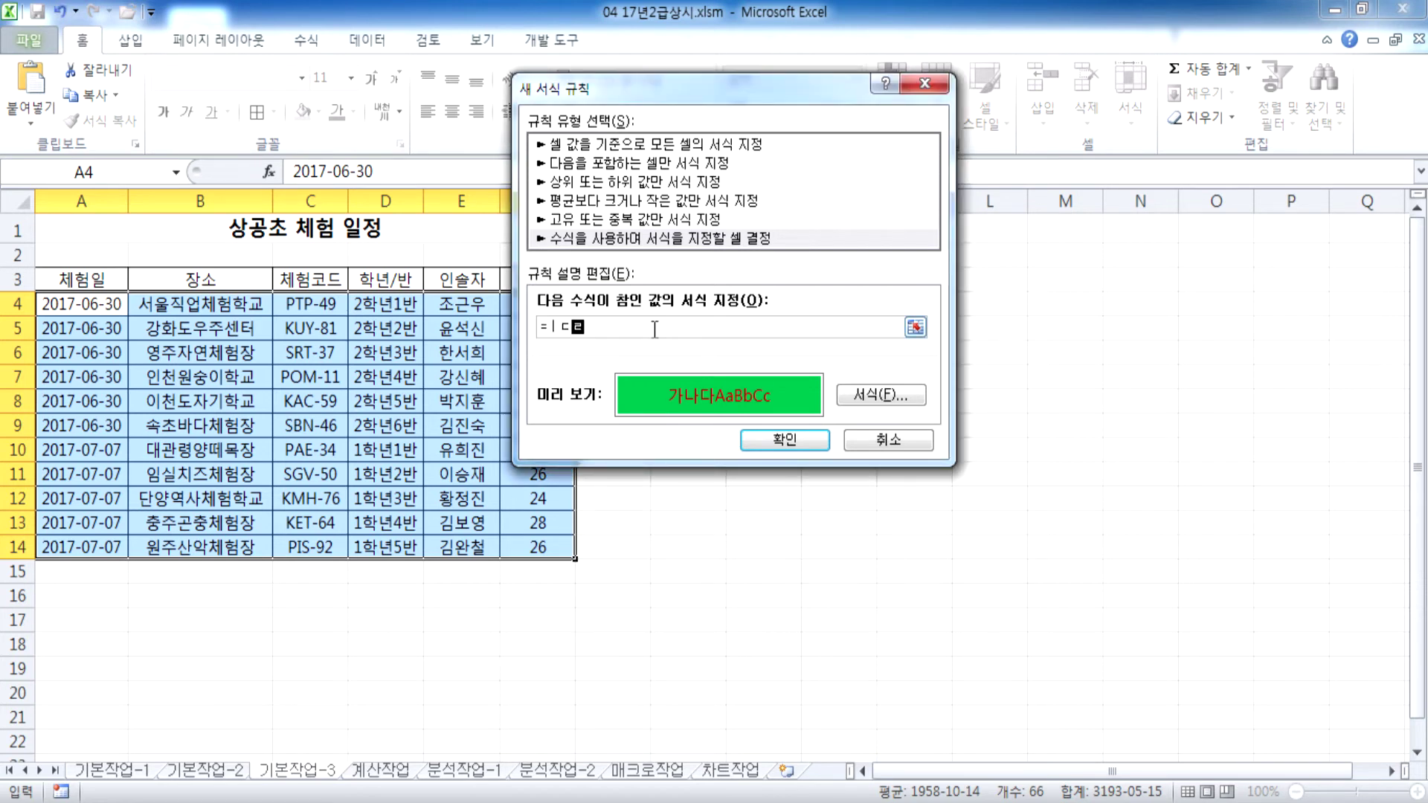
left_click(297, 305)
key("F4")
key("F4")
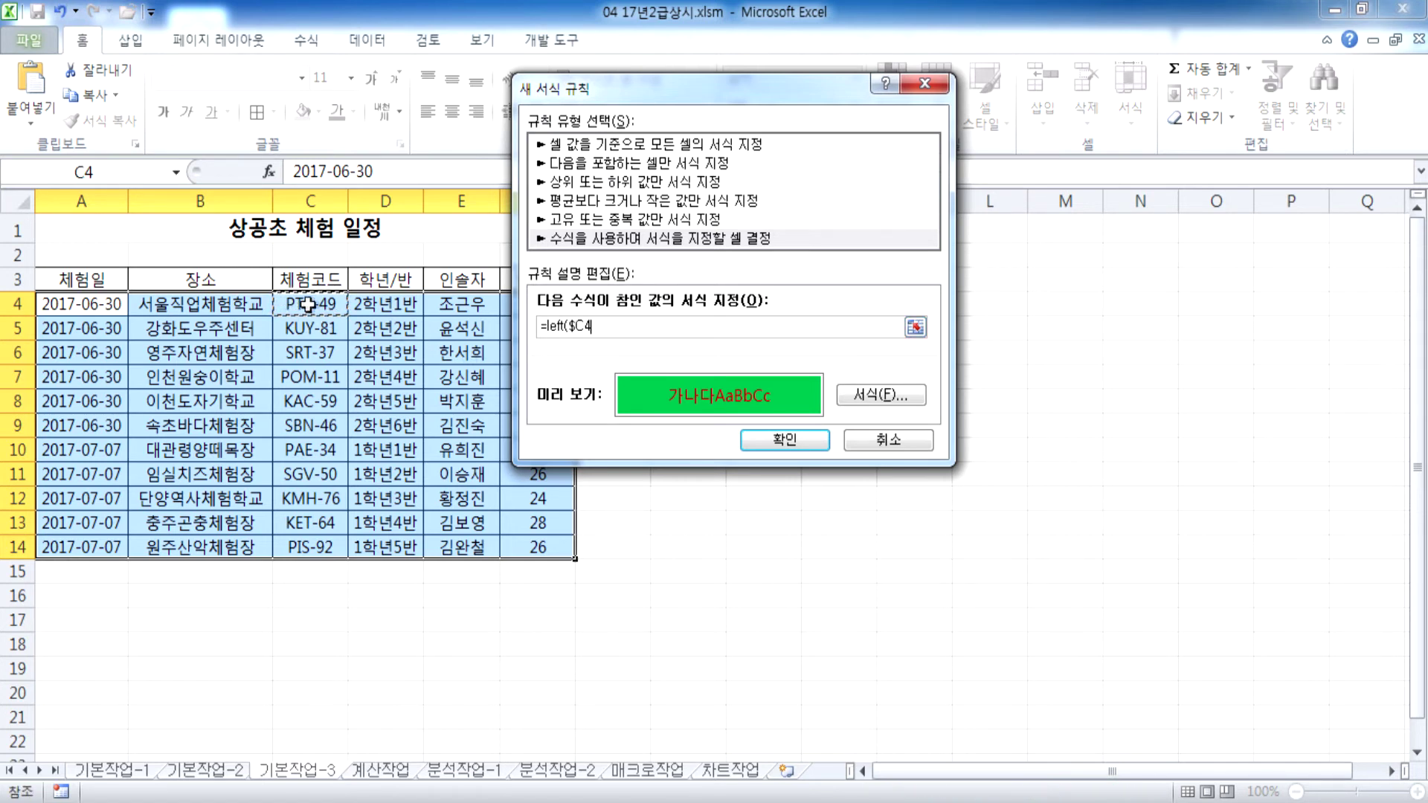
type(",1)=")
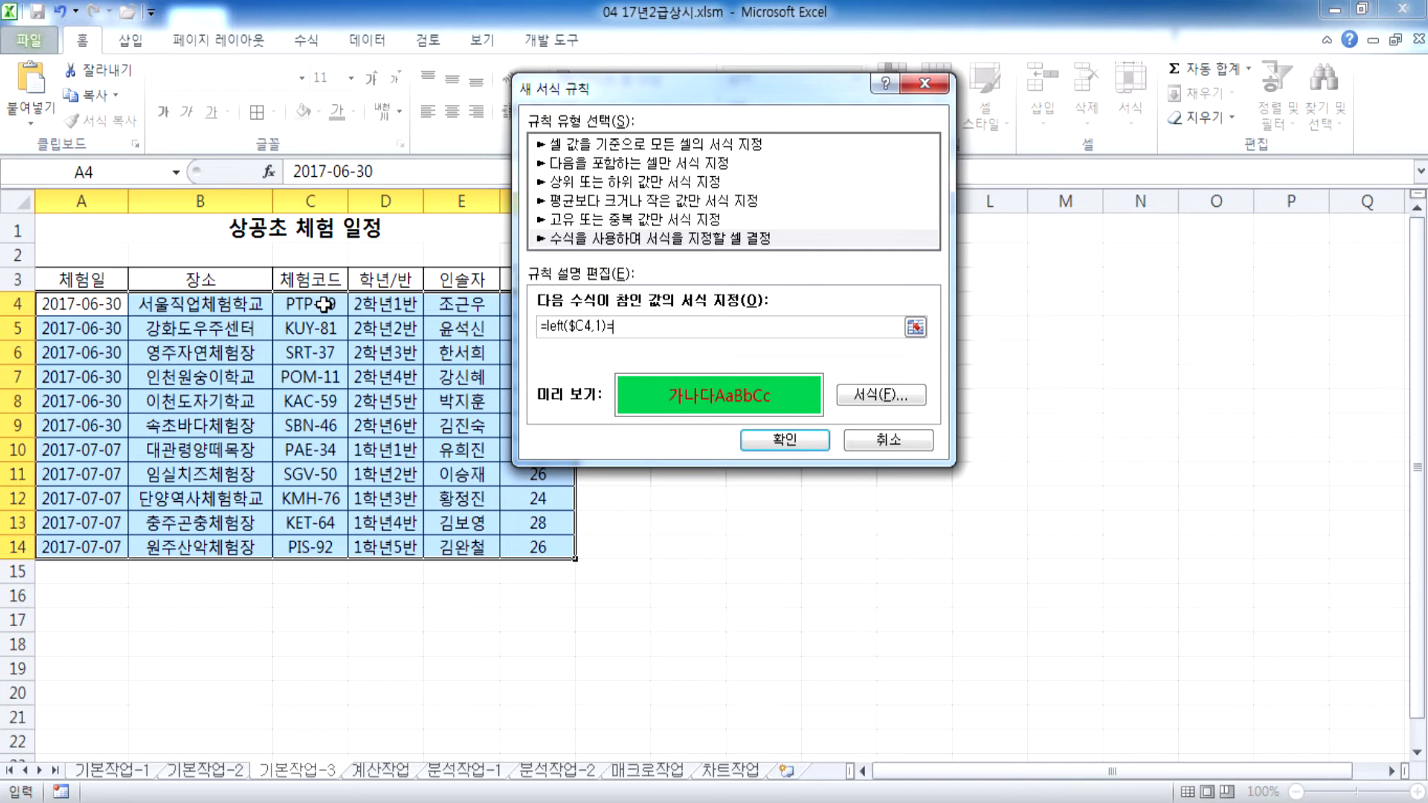
type("\"O")
key("BackSpace")
type("P\"")
left_click(750, 439)
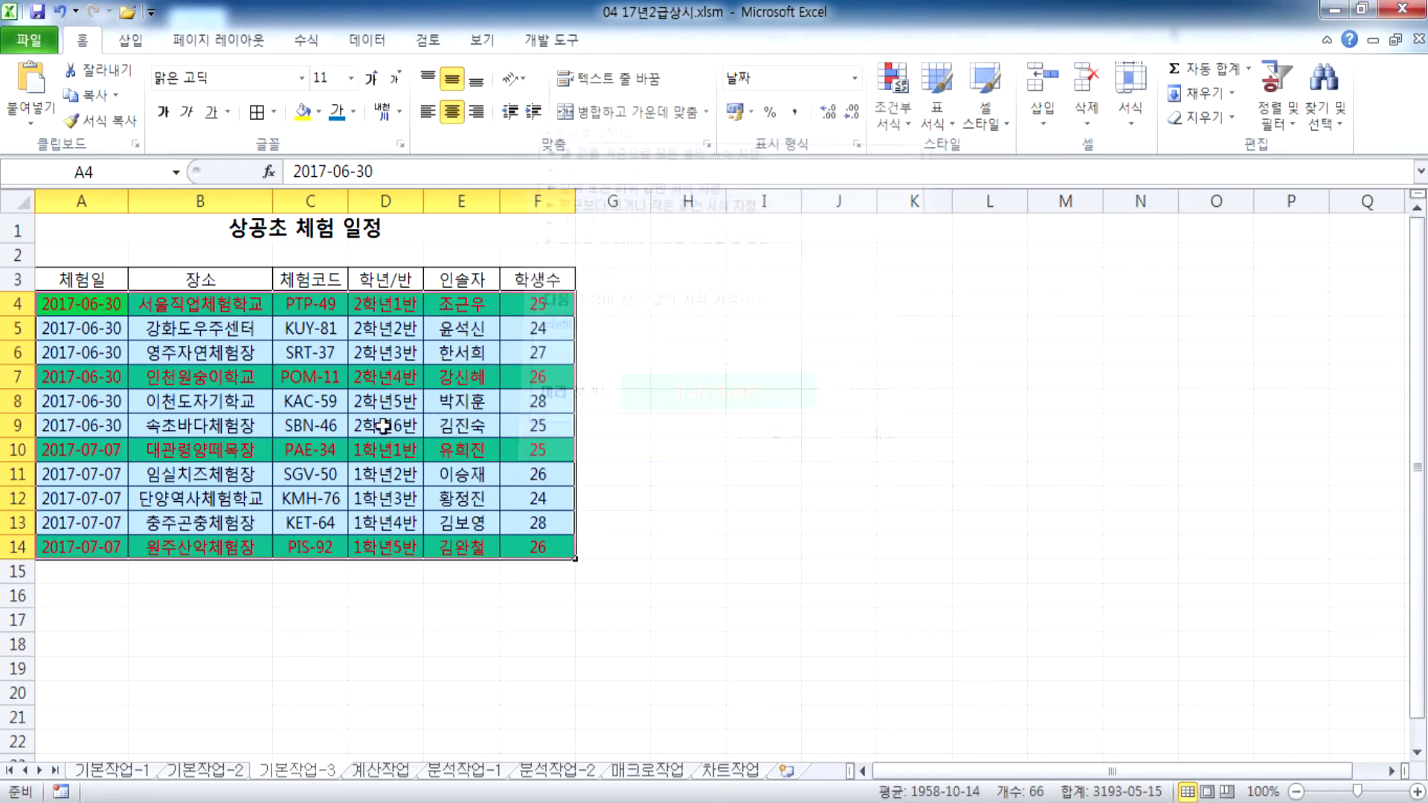
left_click(377, 583)
key("ctrl+Tab")
key("ctrl+Tab")
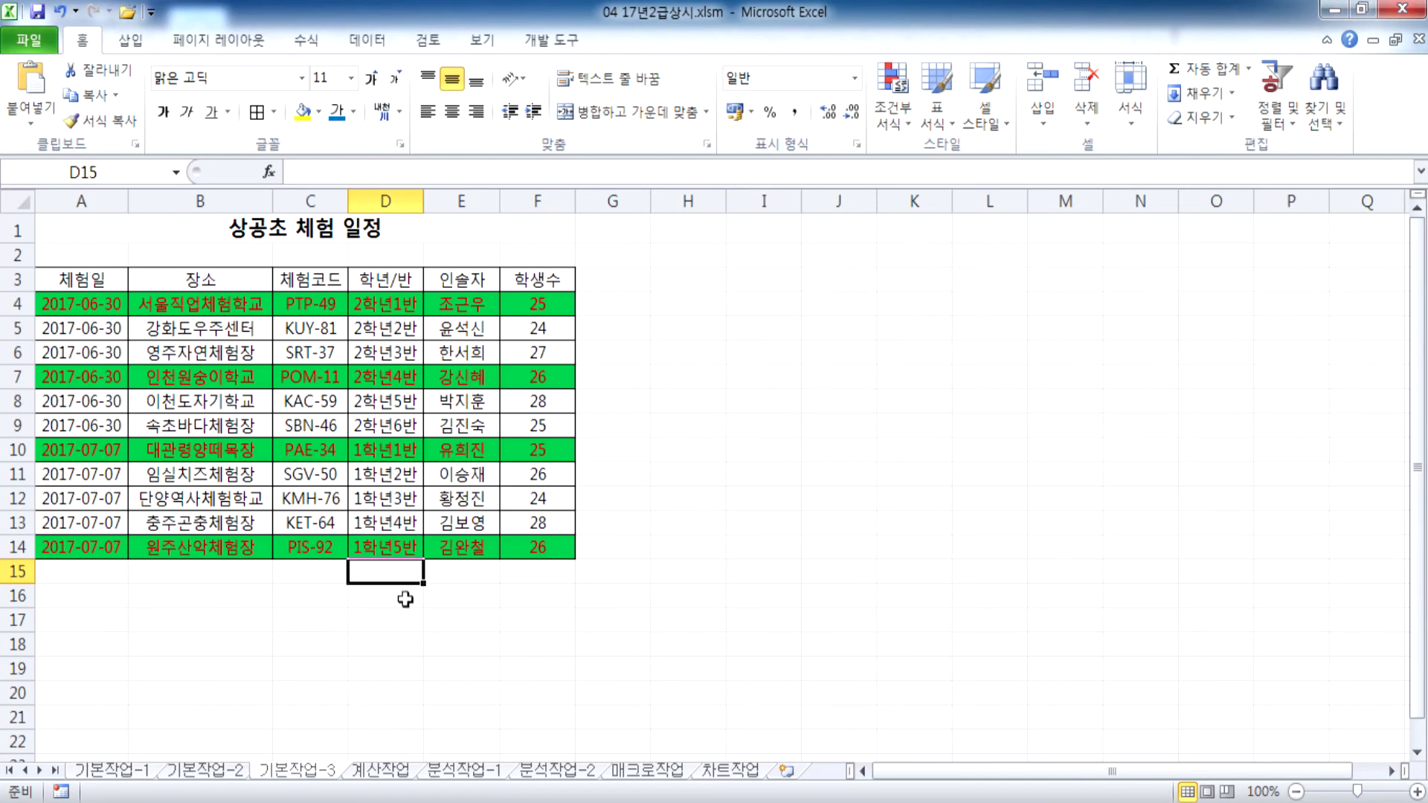
Step: Switch to Notepad, add blank lines below the IF formula and maximize the window
key("alt+Tab")
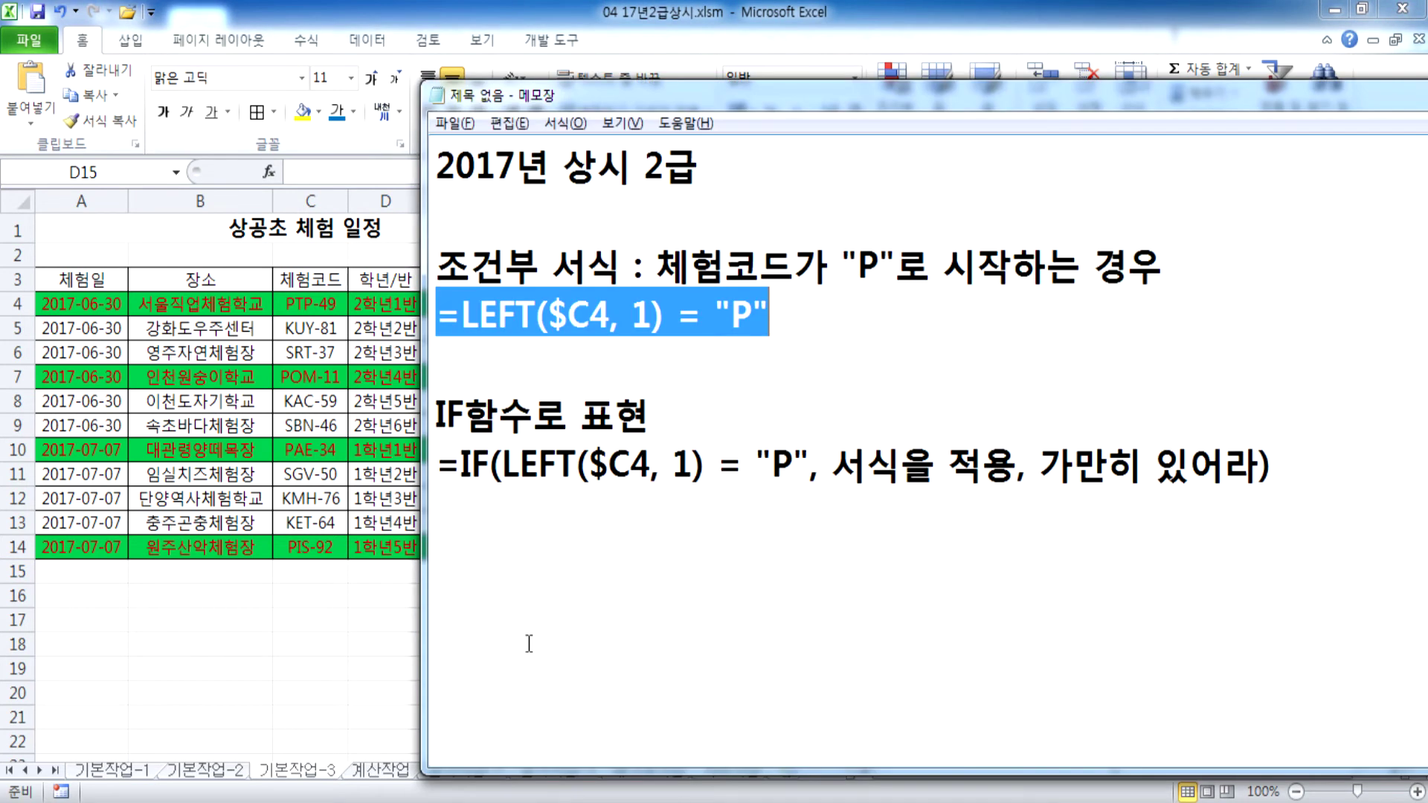
left_click(514, 518)
key("End")
key("Return")
key("Return")
key("Return")
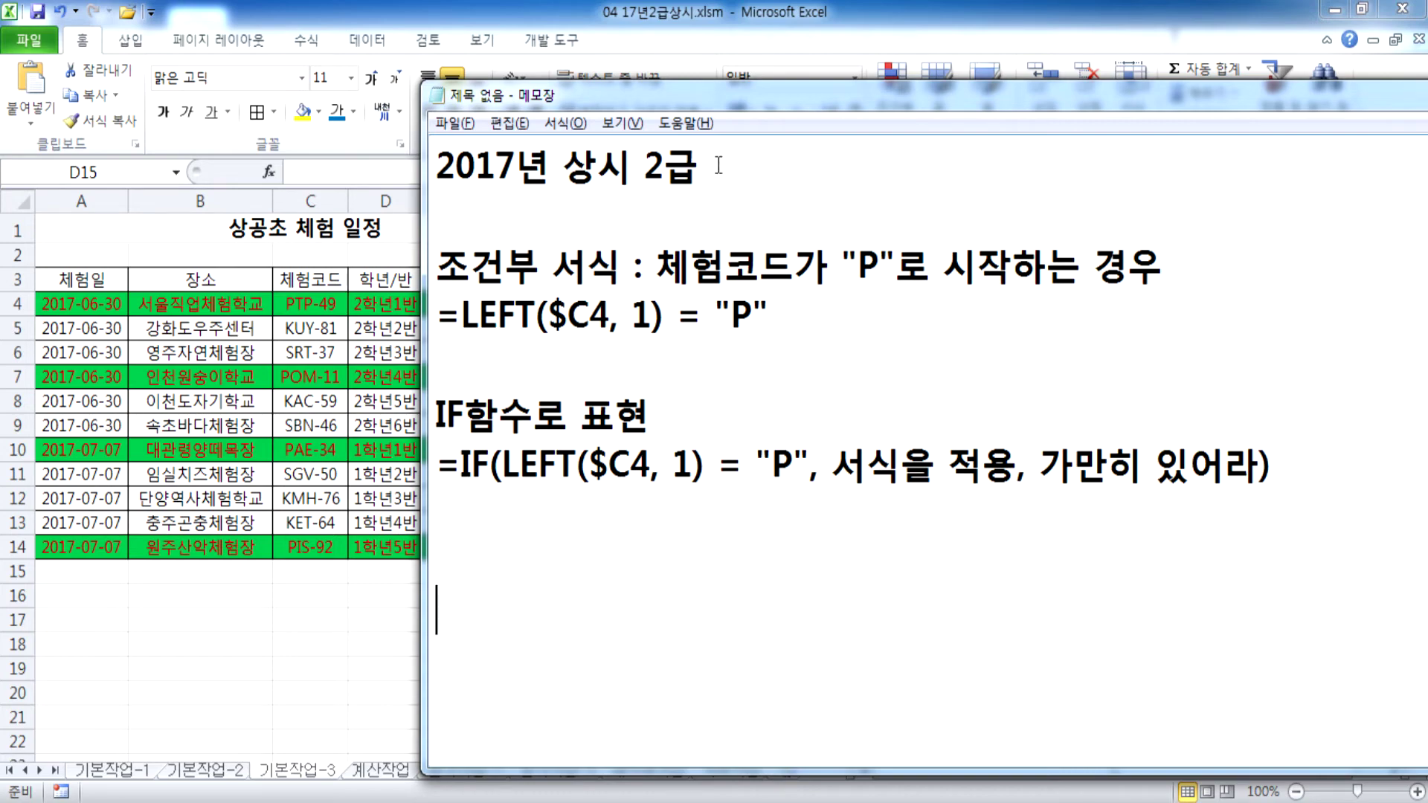
double_click(739, 93)
Step: Switch to Excel, open the 계산작업 sheet with the ribbon collapsed, and select the first empty 선수명(팀명) cell, E3
key("alt+Tab")
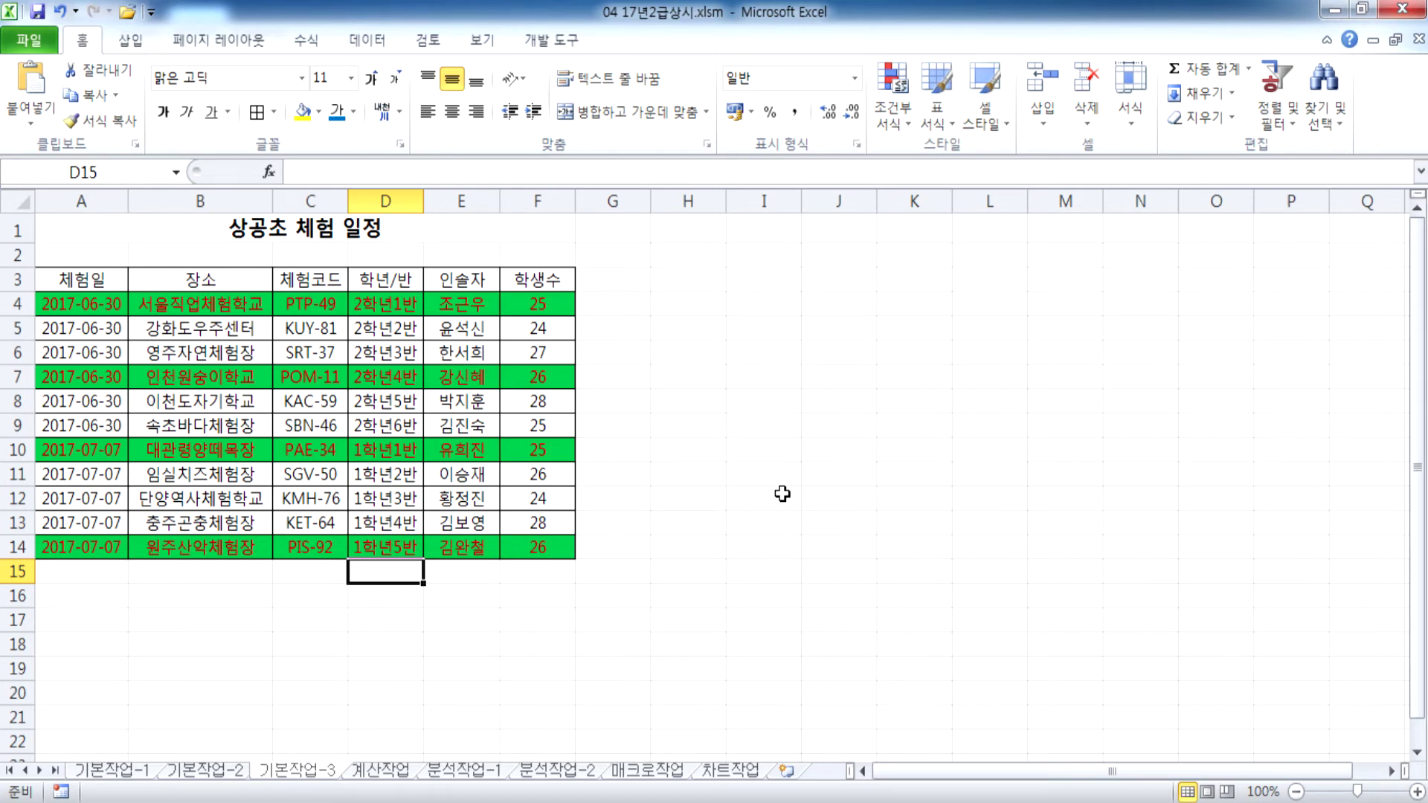
left_click(398, 772)
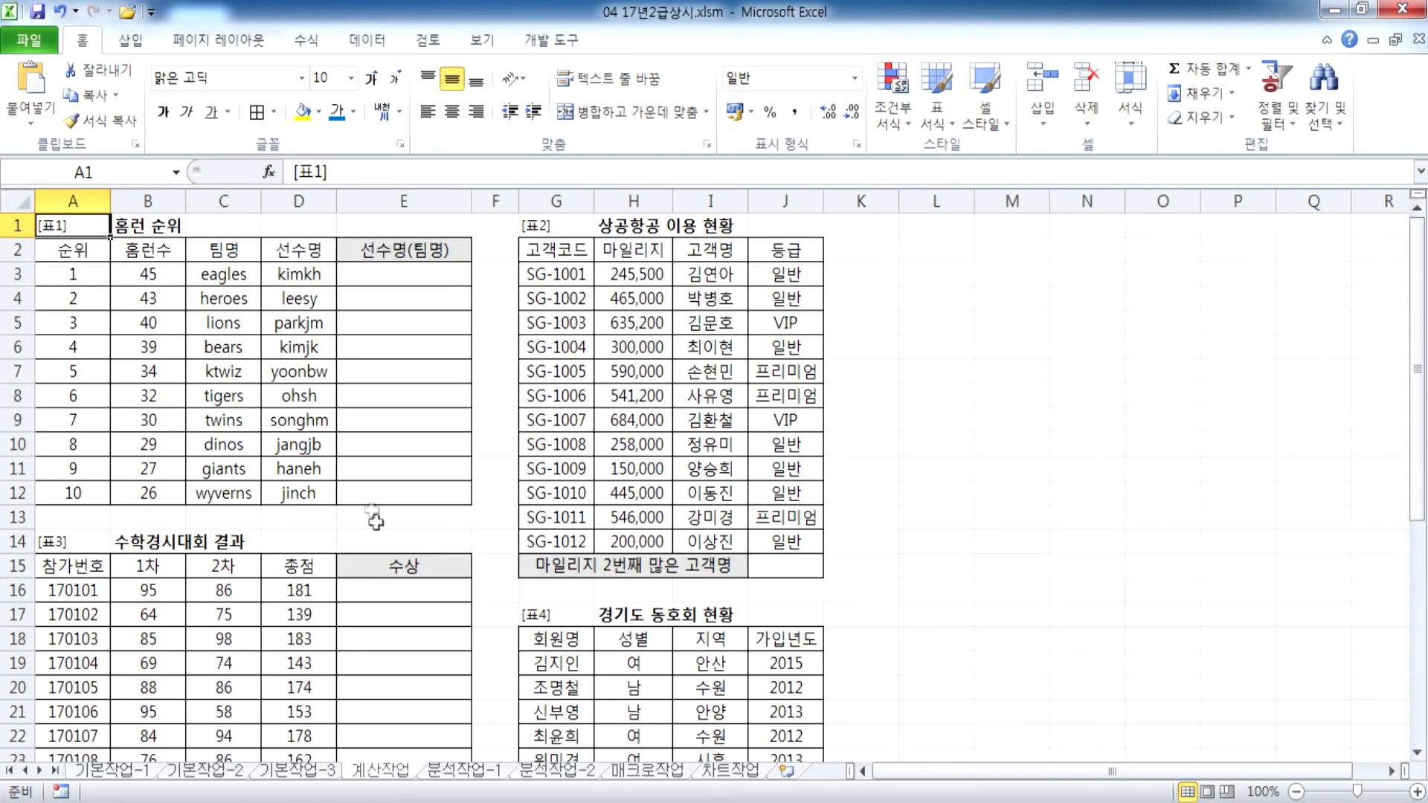
double_click(81, 41)
scroll(99, 230, "up", 4)
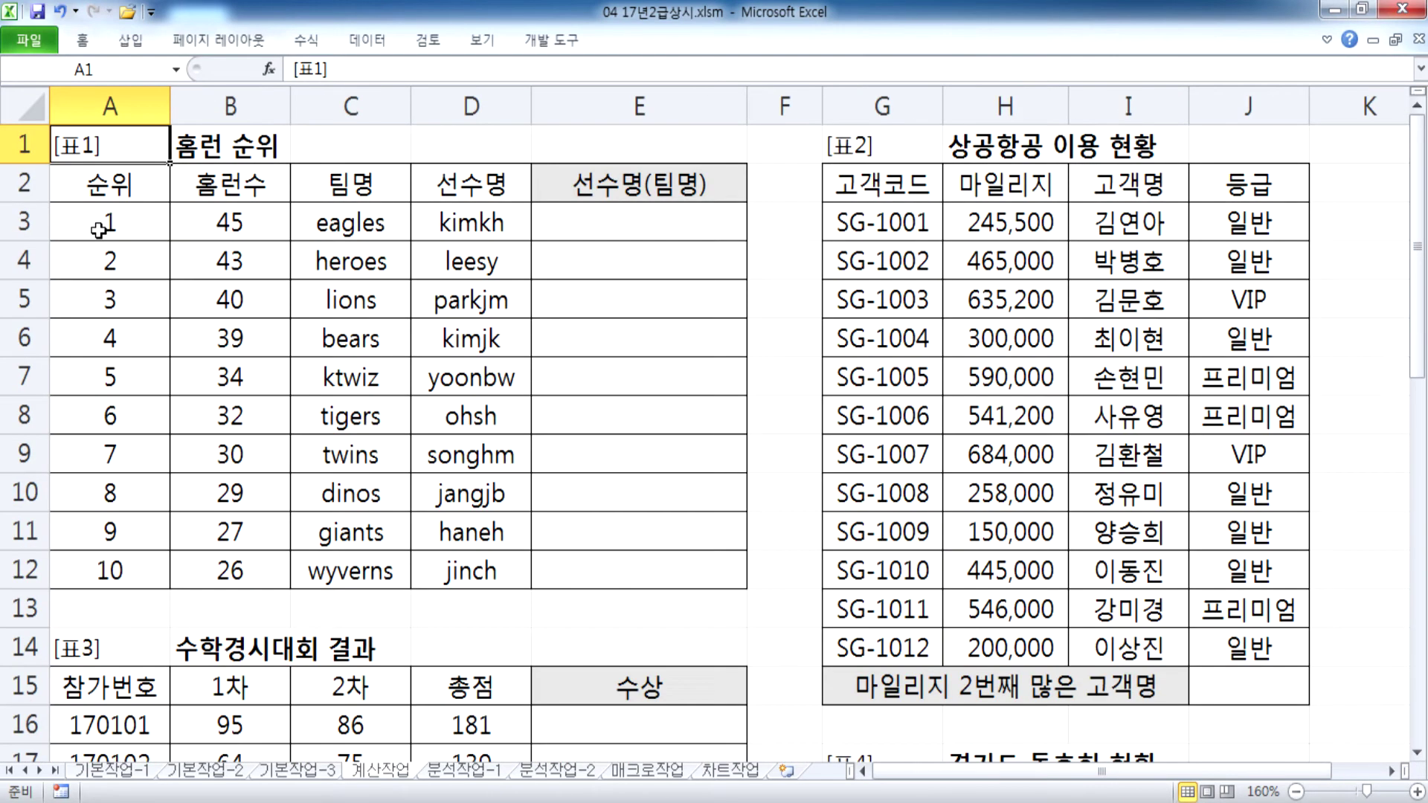
left_click(586, 231)
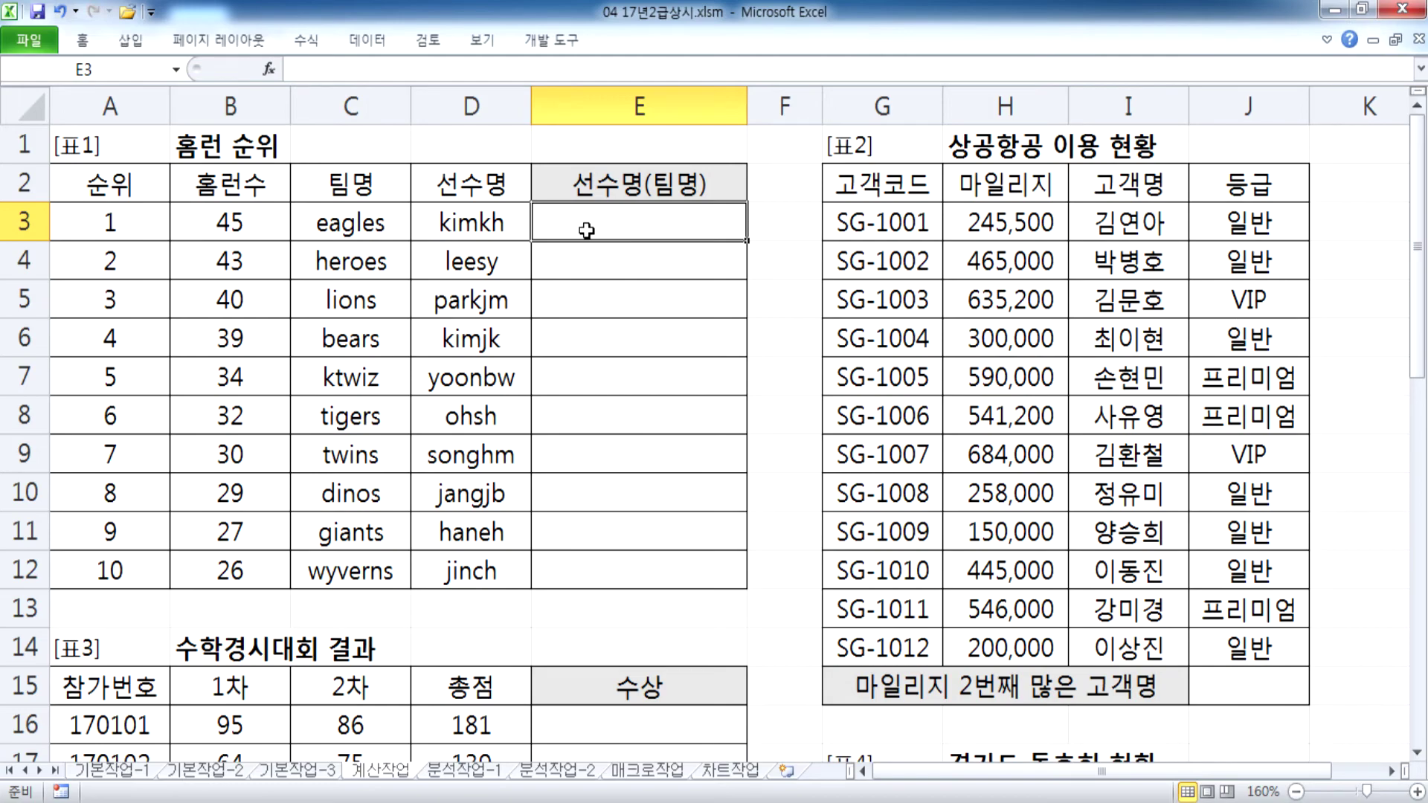
Step: Switch to Notepad and add the label 문제1. below the IF formula, leaving a single blank line between them
key("alt+Tab")
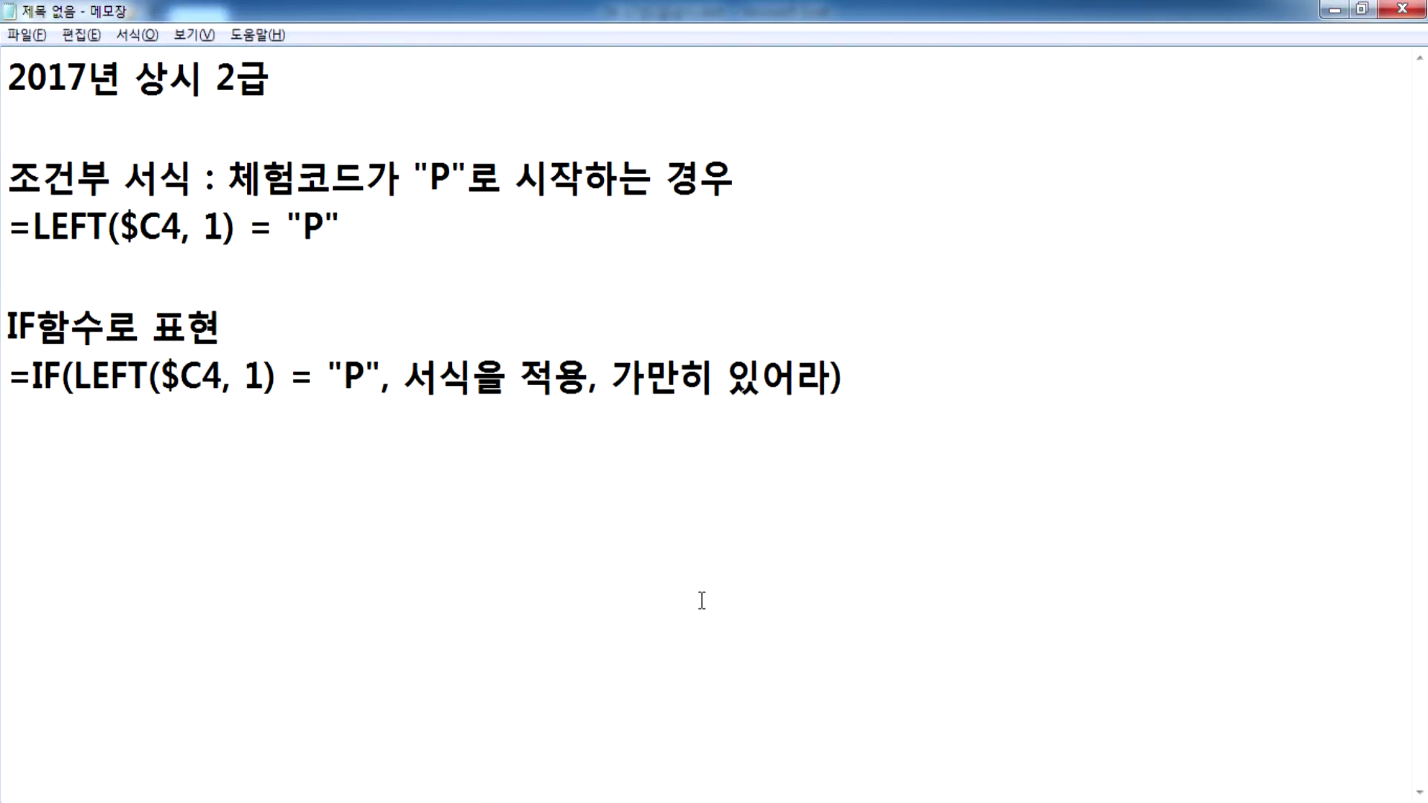
type("문제")
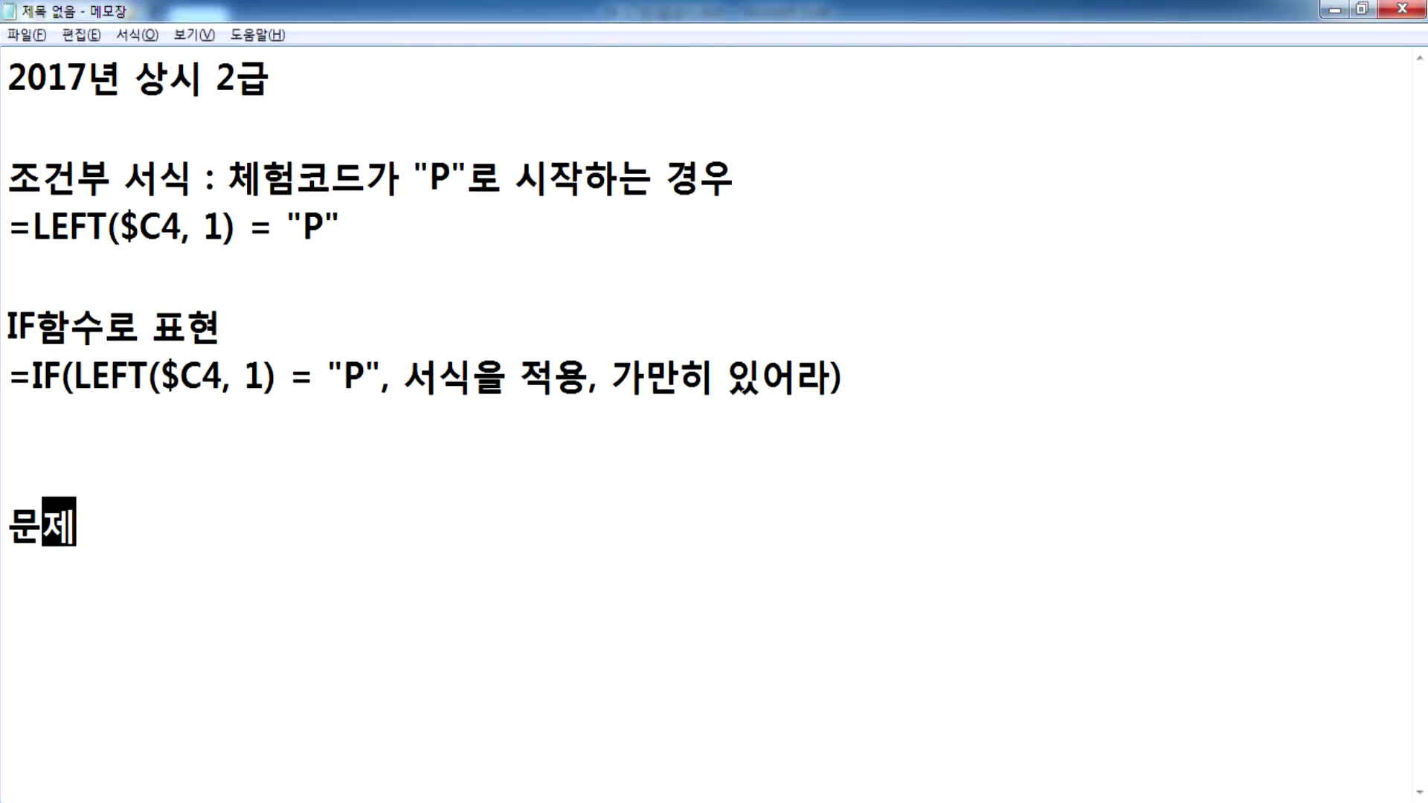
type("1.")
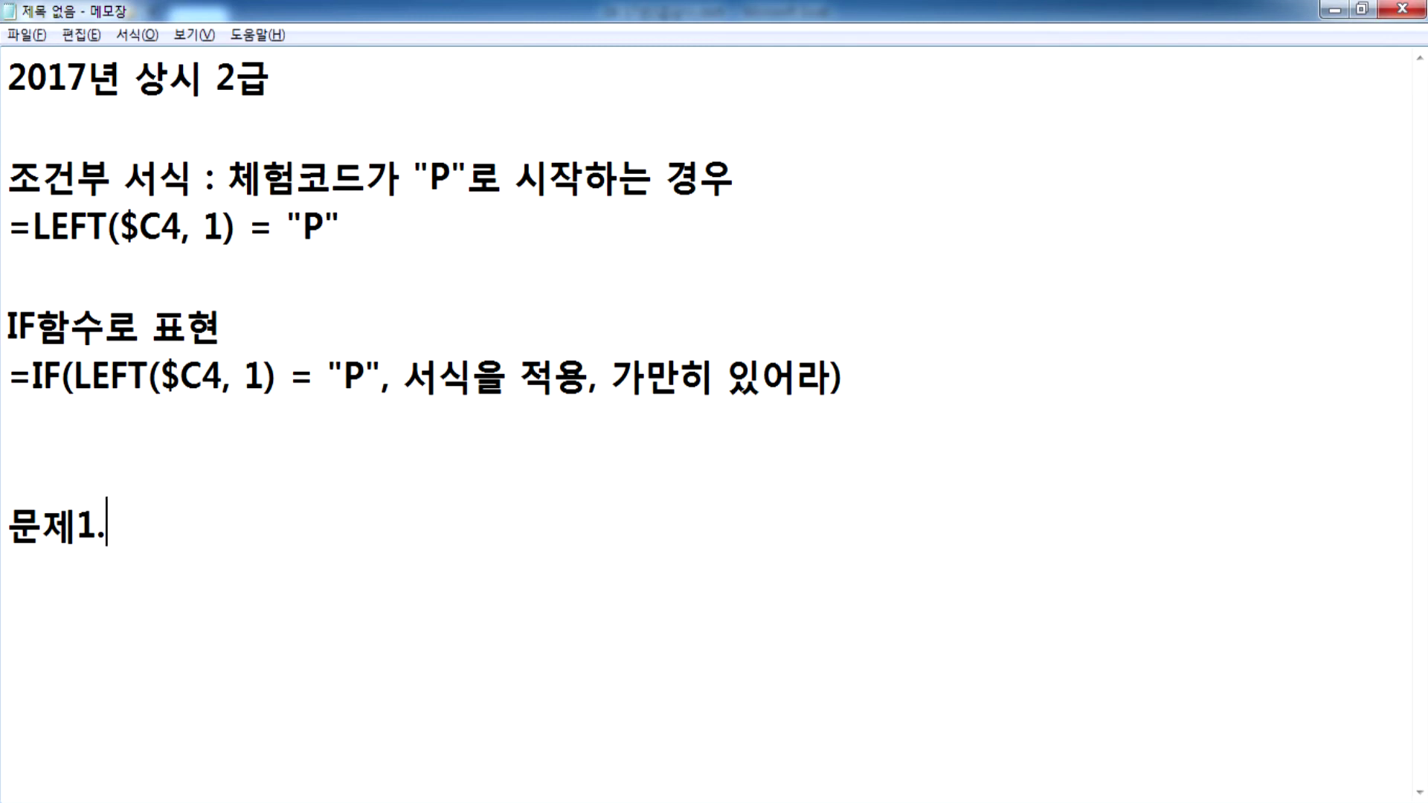
key("Up")
key("Delete")
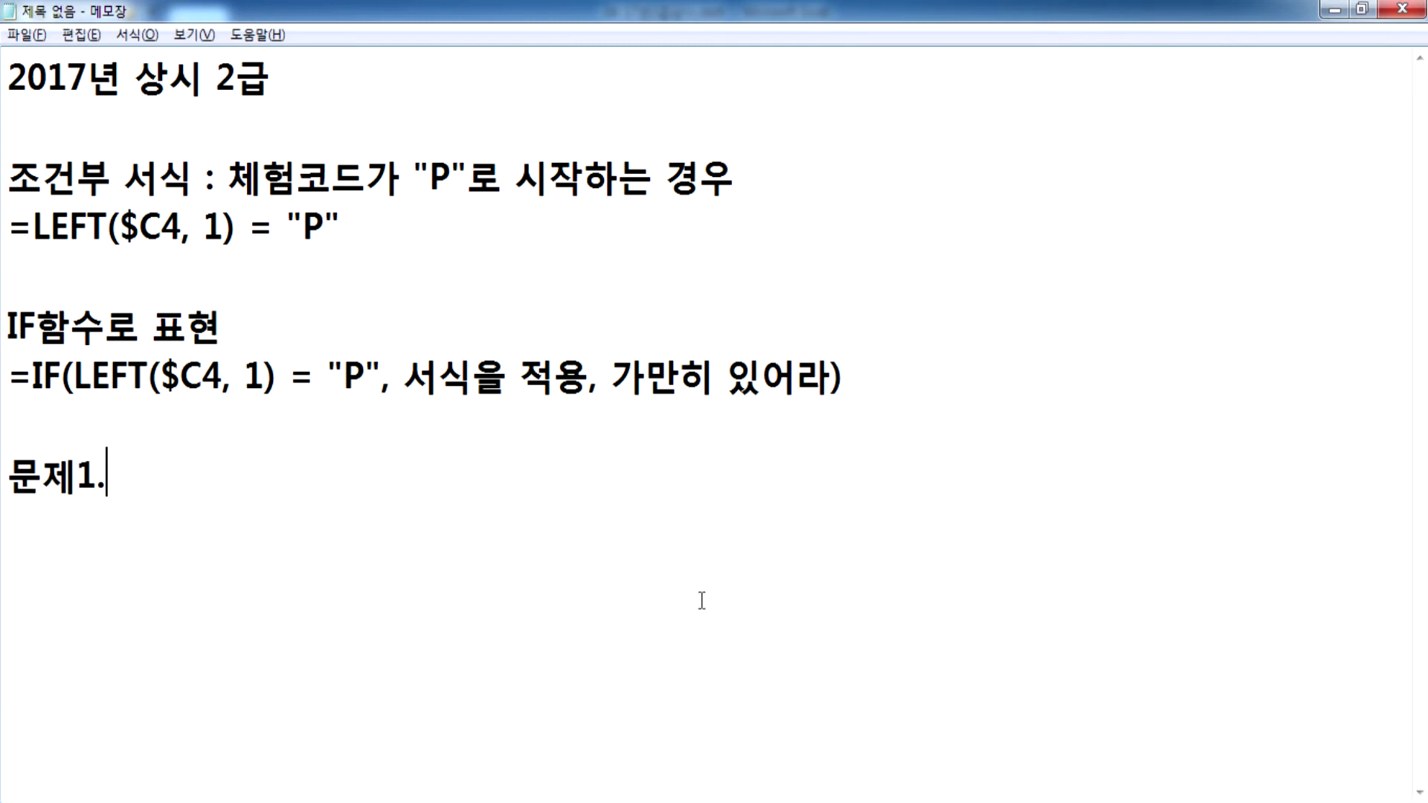
Step: Write the 문제1. description as "선수명의 첫 문자는 대문자로 변환하고, 팀명의 전체 문자는 대문자로 변환하여 선수명("
type("선수명의 서")
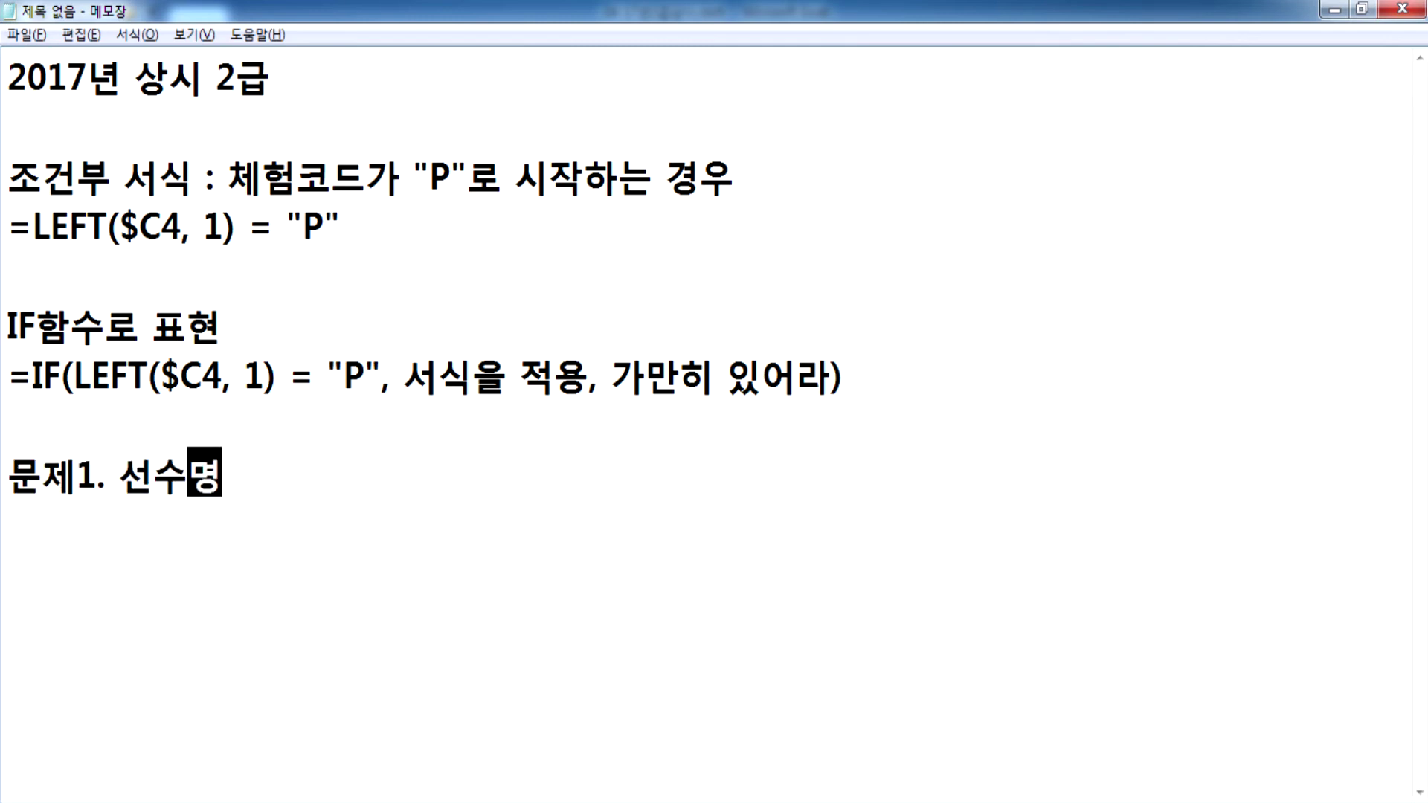
key("BackSpace")
key("BackSpace")
type("첫")
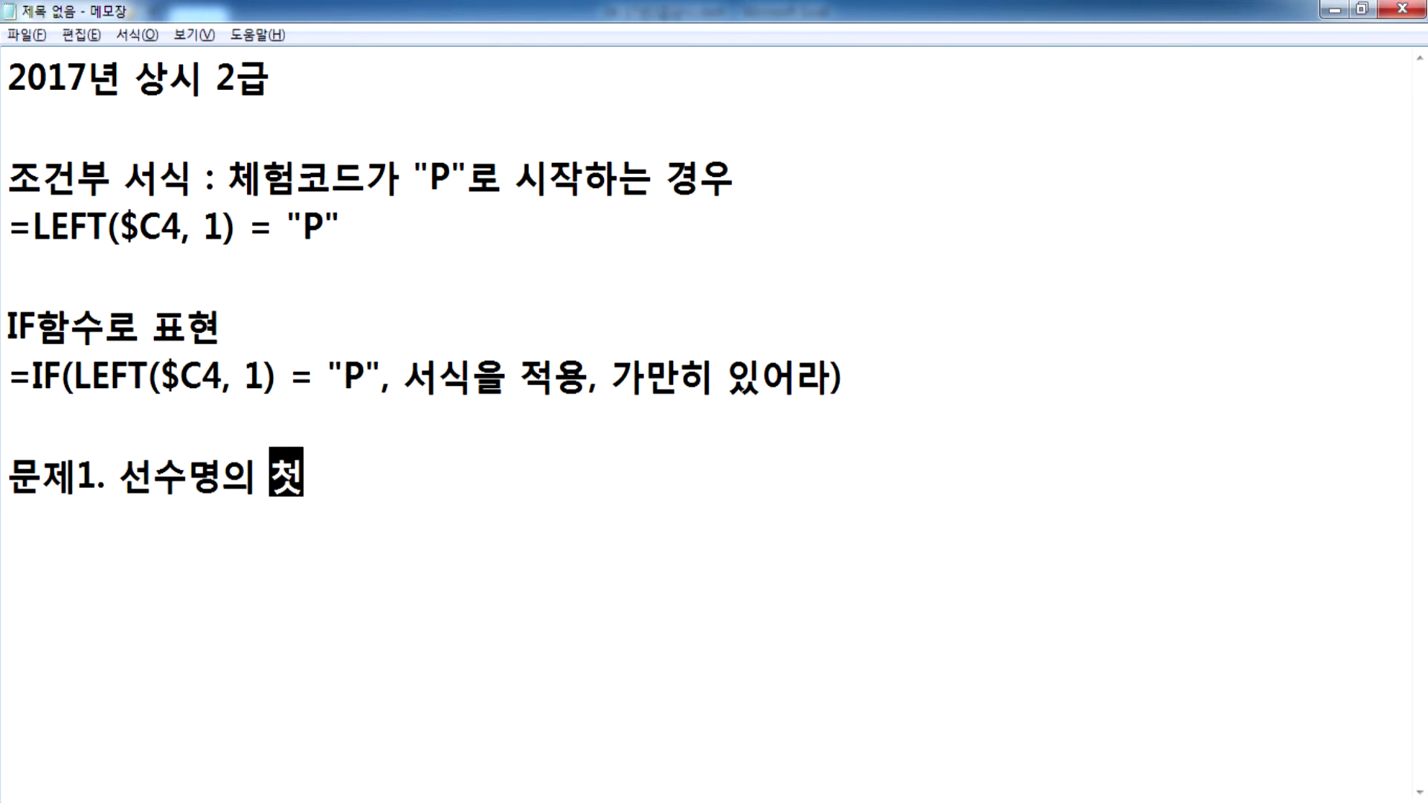
type(" 문자는 대문")
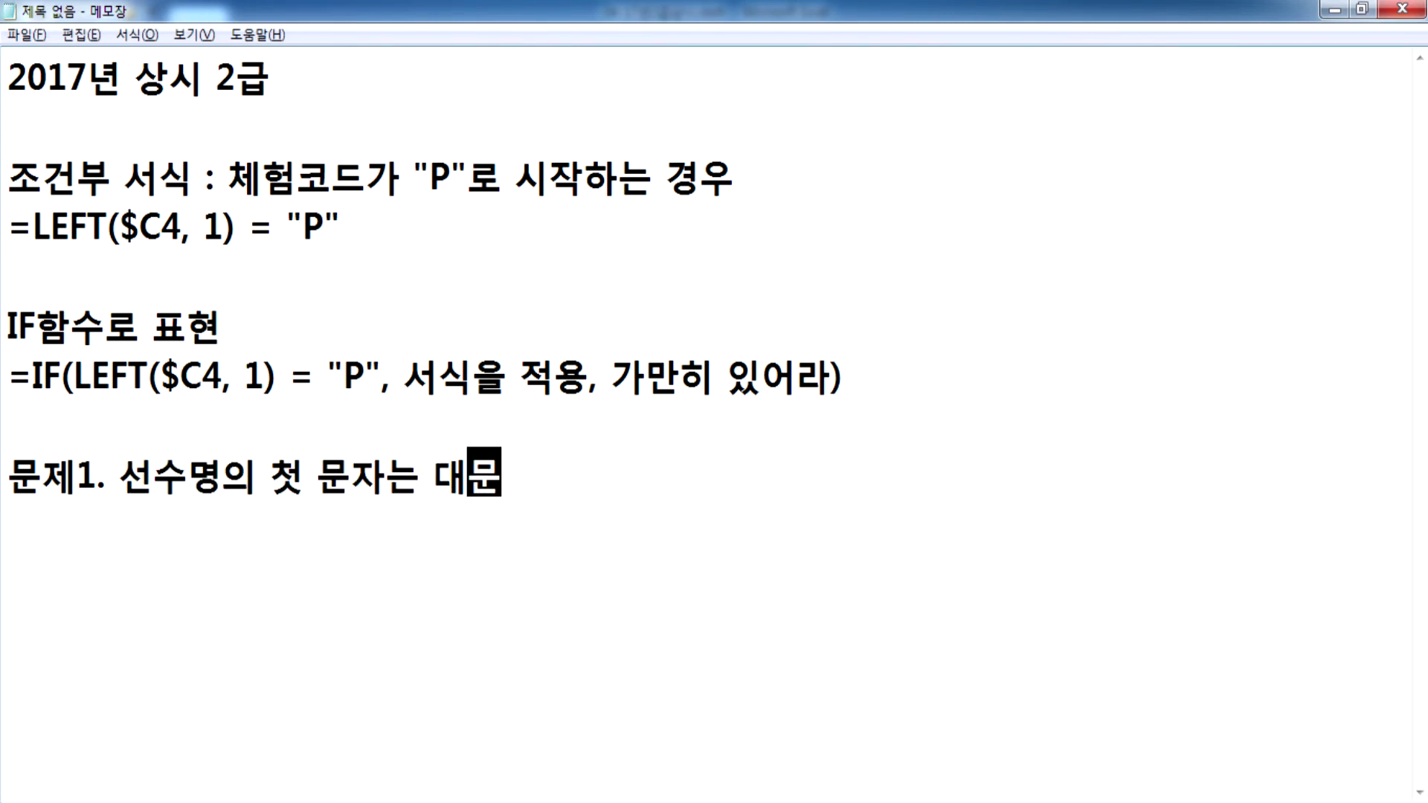
type("자로 벼ㄴ환하고, ")
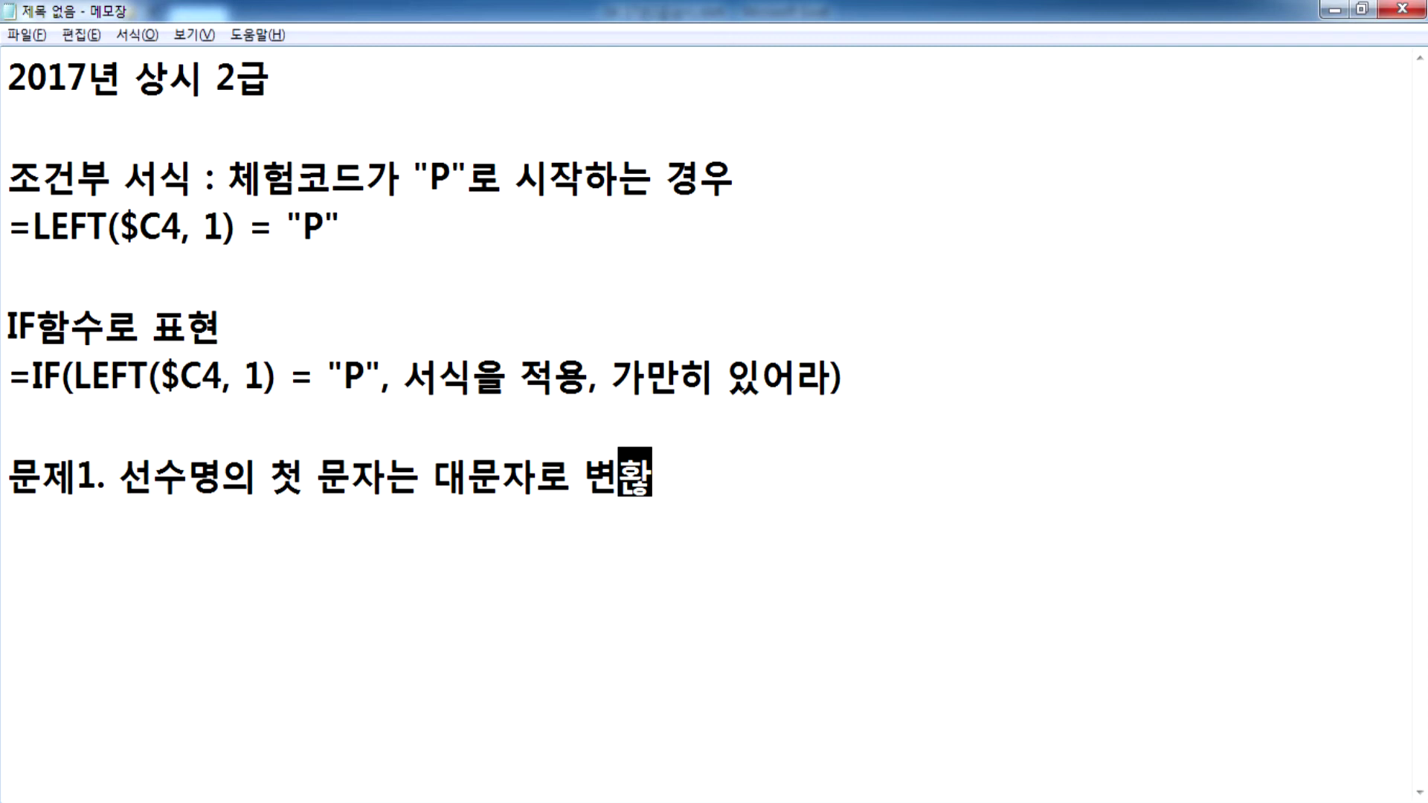
type("팀명")
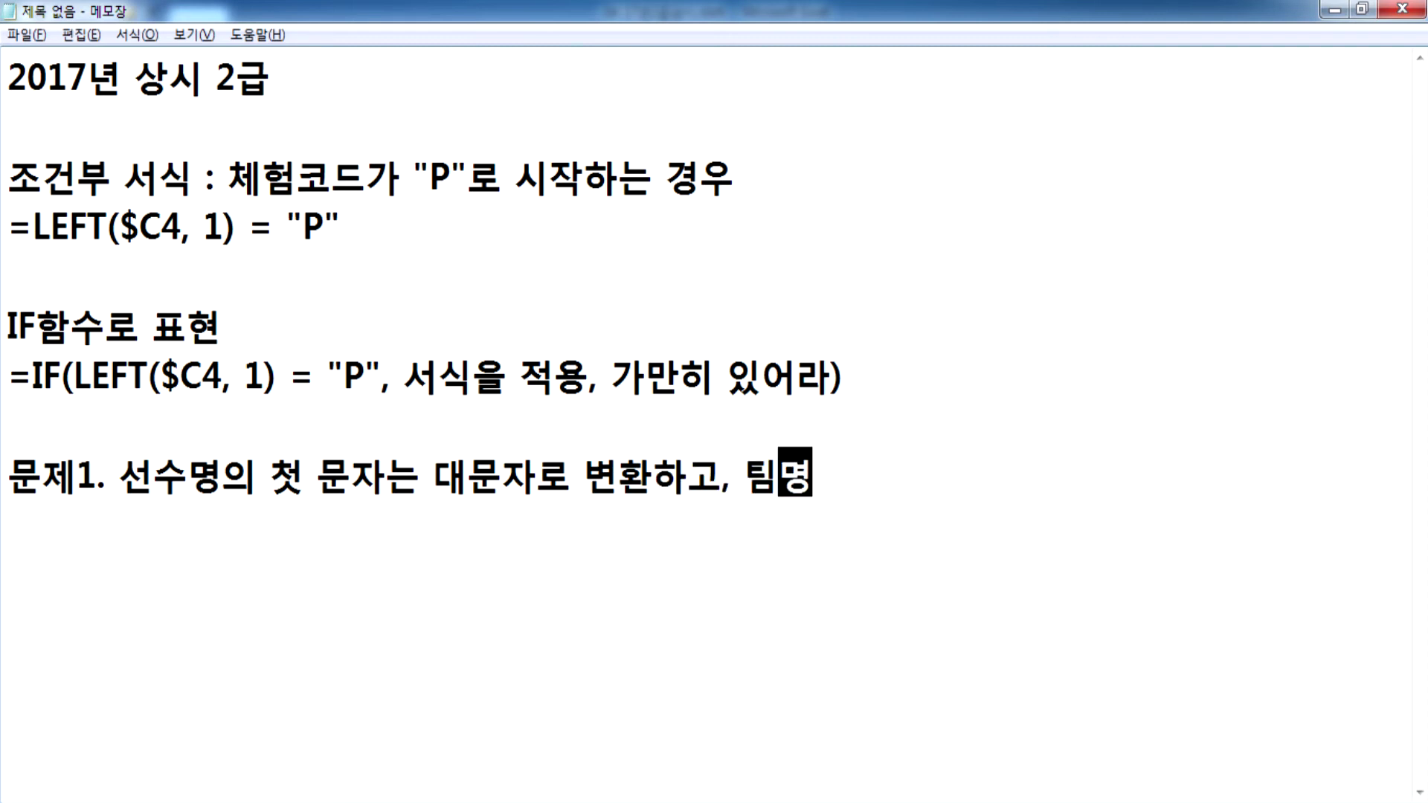
type("의 저ㄴ체 문자는 ")
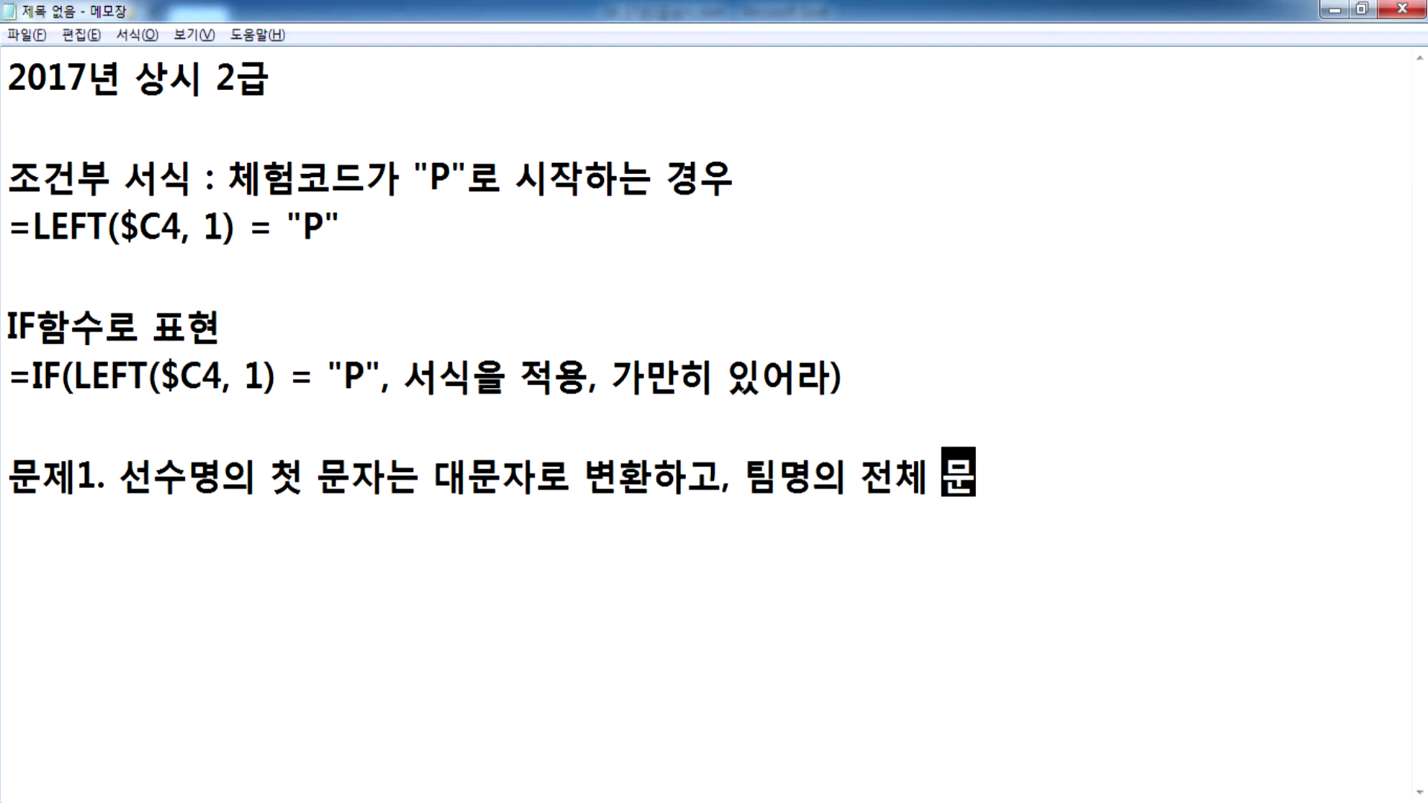
type("대문자로 ")
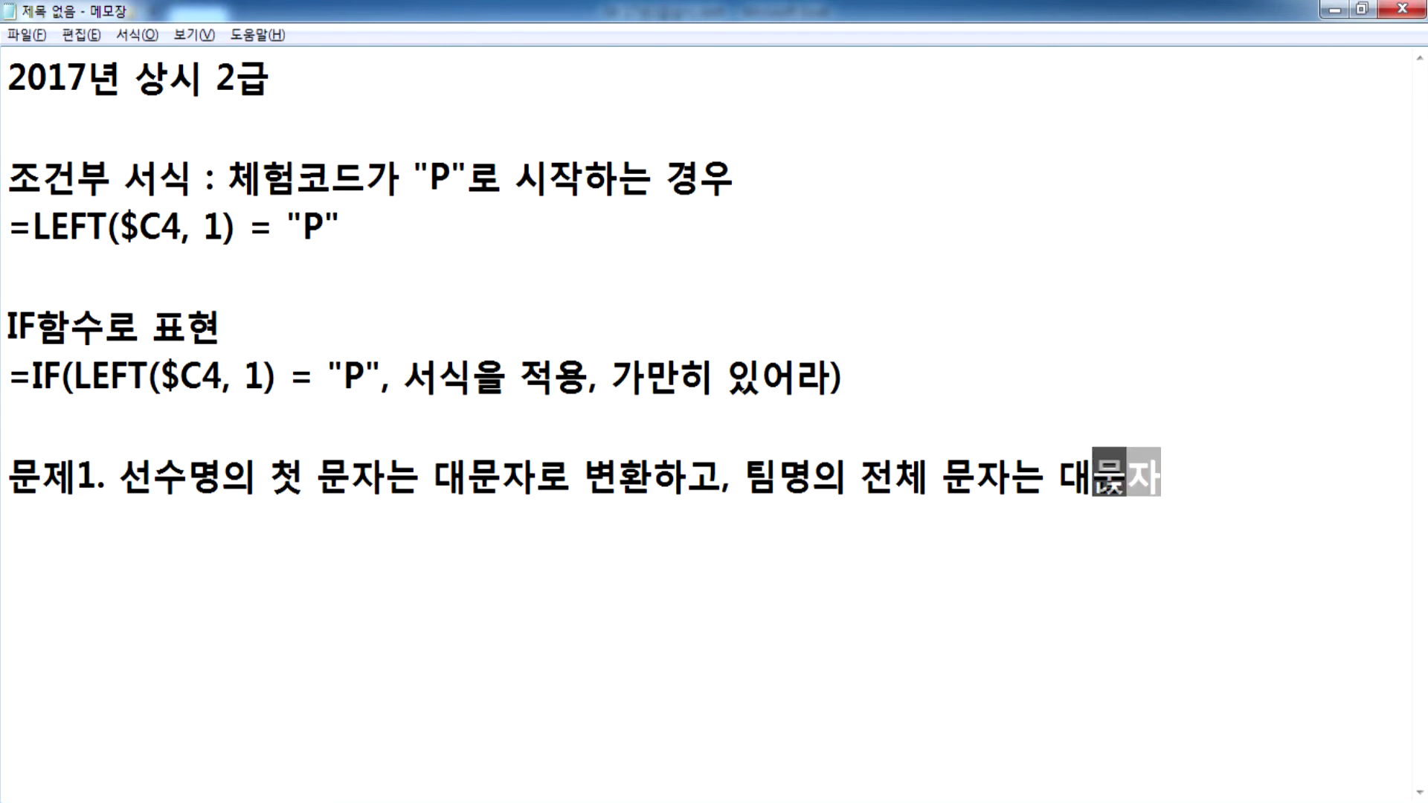
type("변환하여")
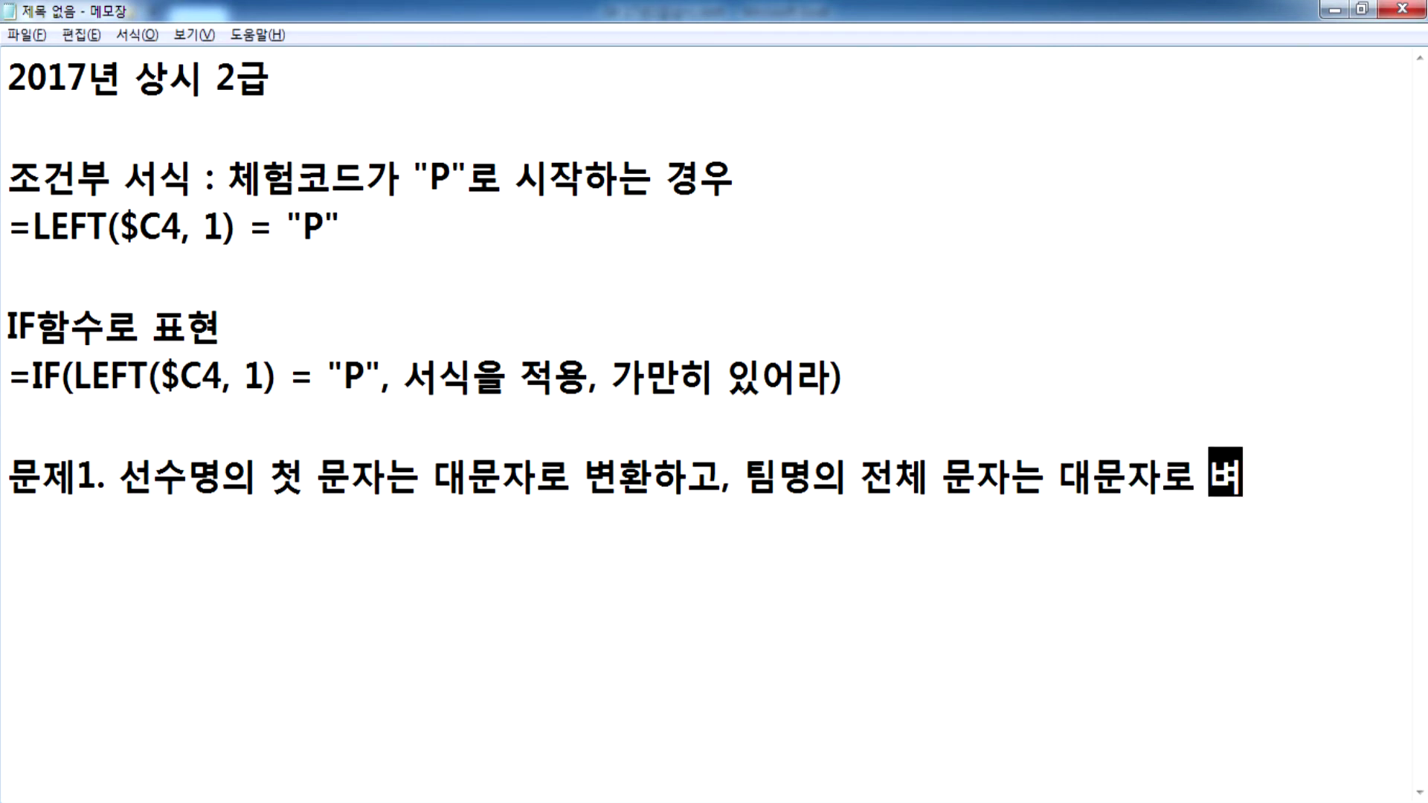
type(" 선수명(")
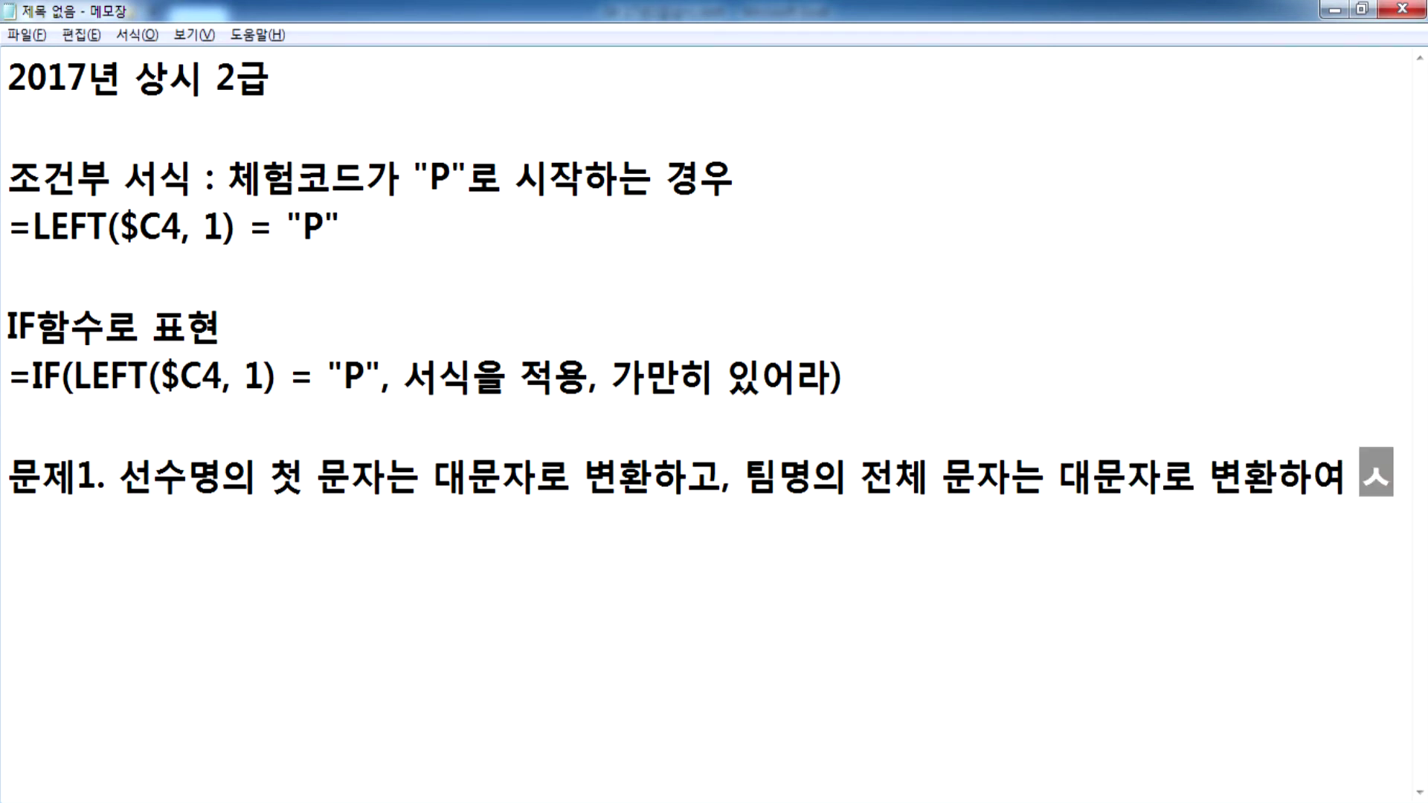
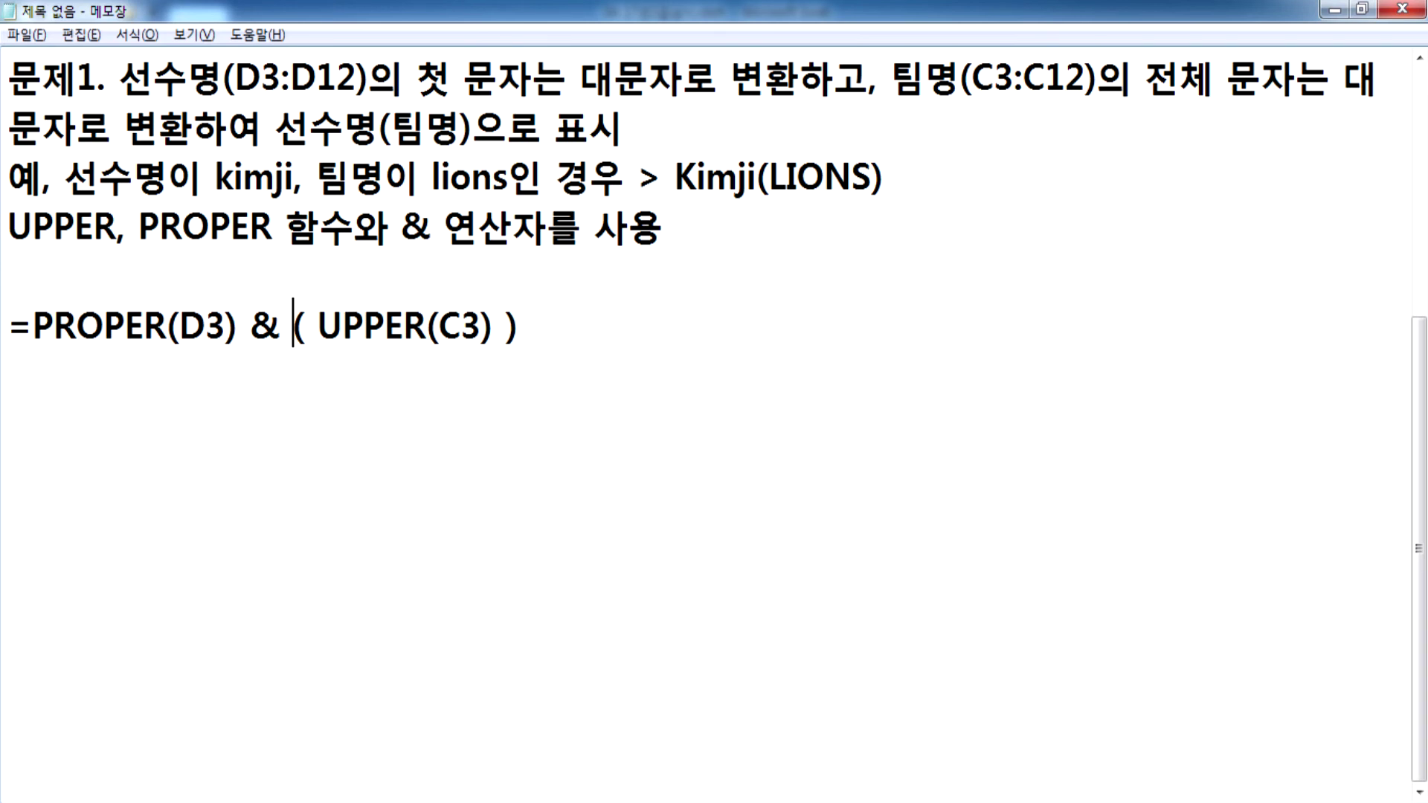
Step: Quote both parentheses around the UPPER part and join them with &, making the formula =PROPER(D3) & "(" & UPPER(C3) & ")"
type("\"")
key("Right")
type("\"")
key("Right")
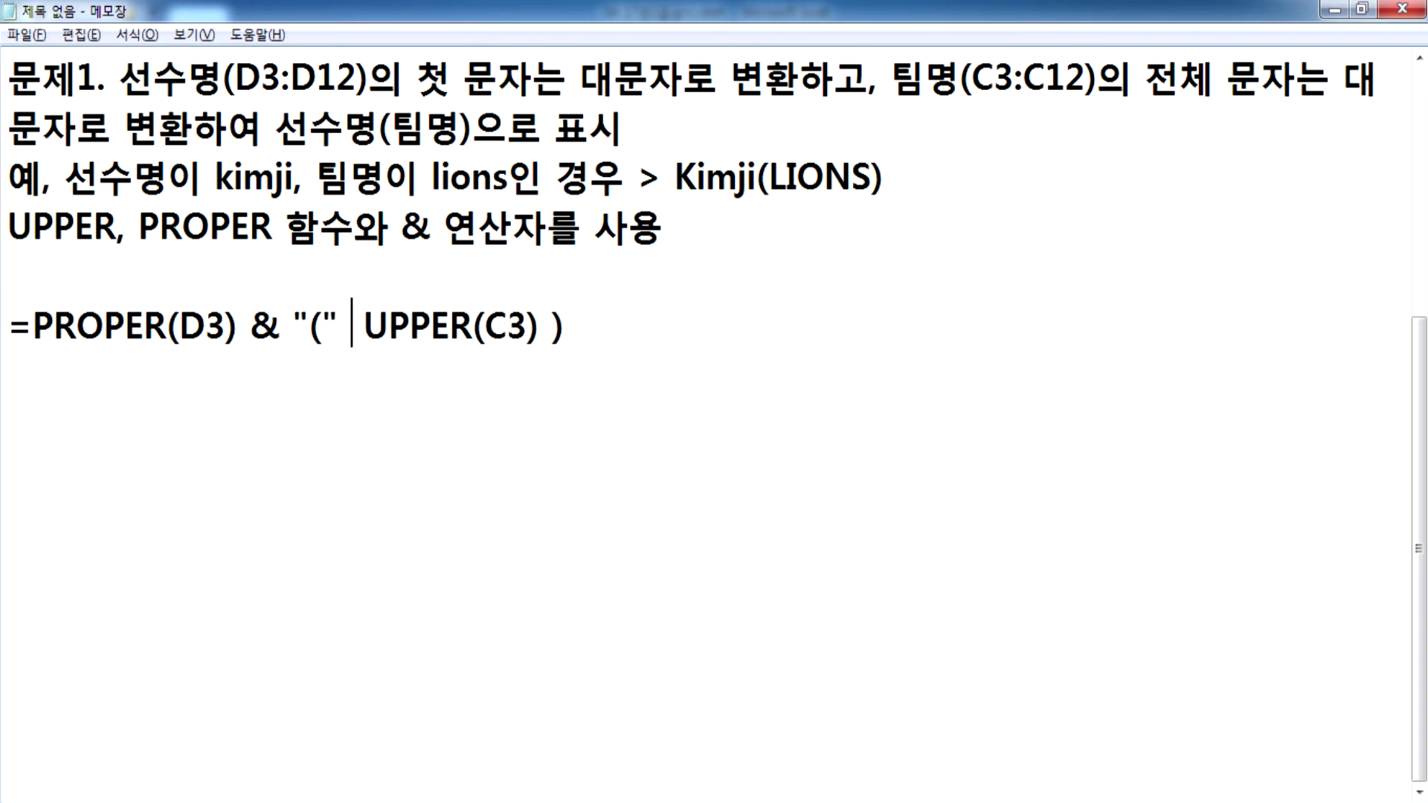
type("&")
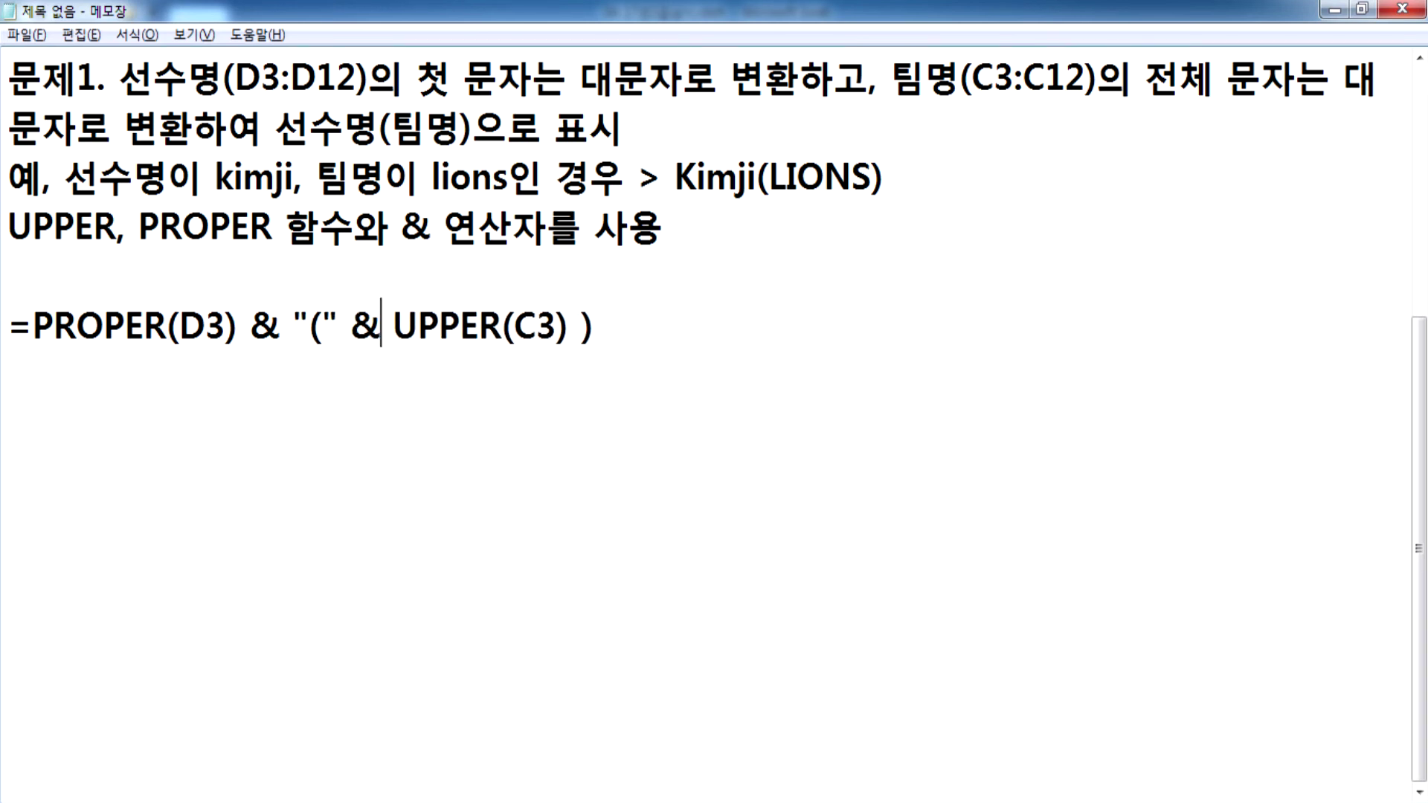
key("Right")
key("Right")
key("Right")
key("Right")
key("Right")
key("Right")
key("Right")
key("Right")
key("Right")
key("Right")
key("Right")
type("& \"")
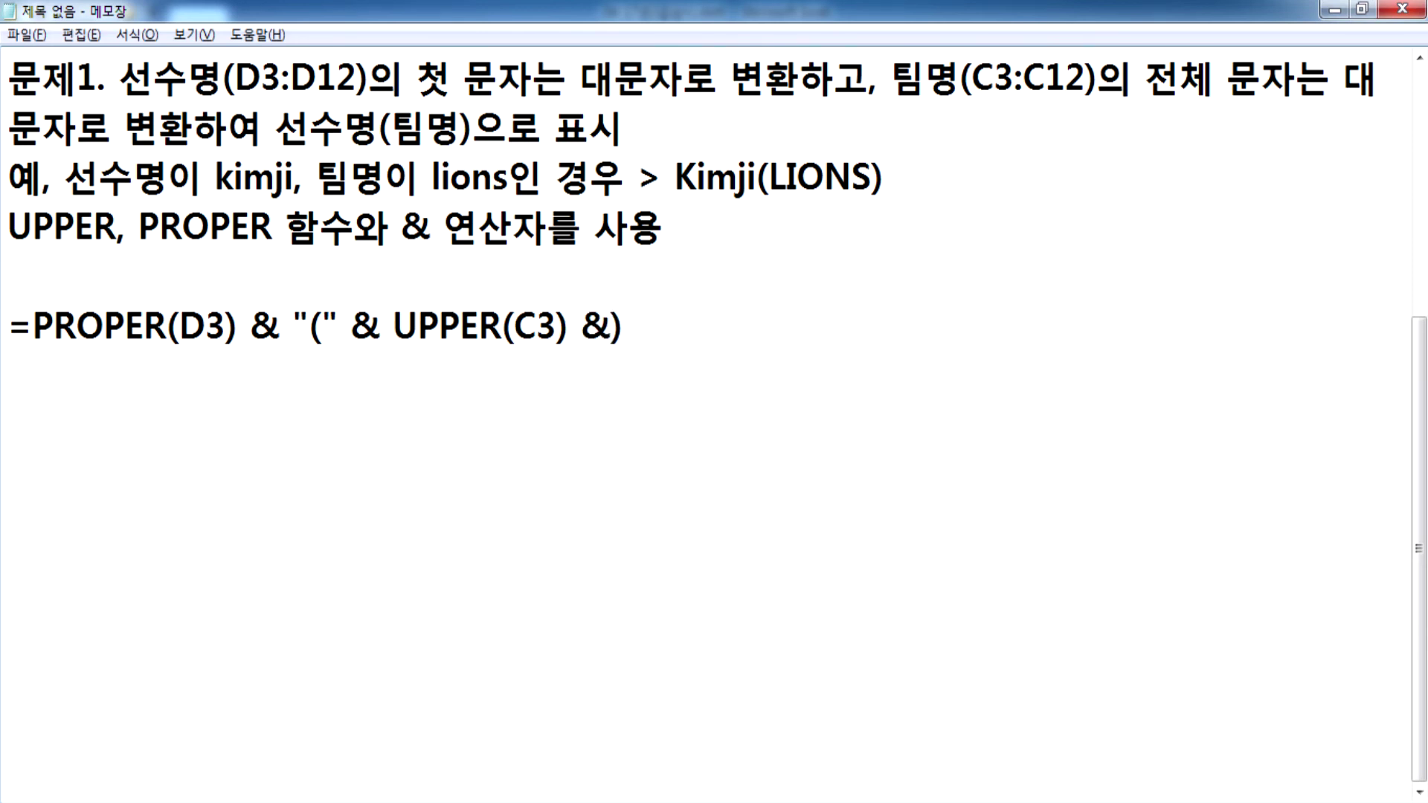
left_click(653, 325)
type("\"")
Step: Copy the whole formula from Notepad into cell E3 in Excel and fill it down the 선수명(팀명) column to E12
key("shift+Home")
key("ctrl+c")
key("alt+Tab")
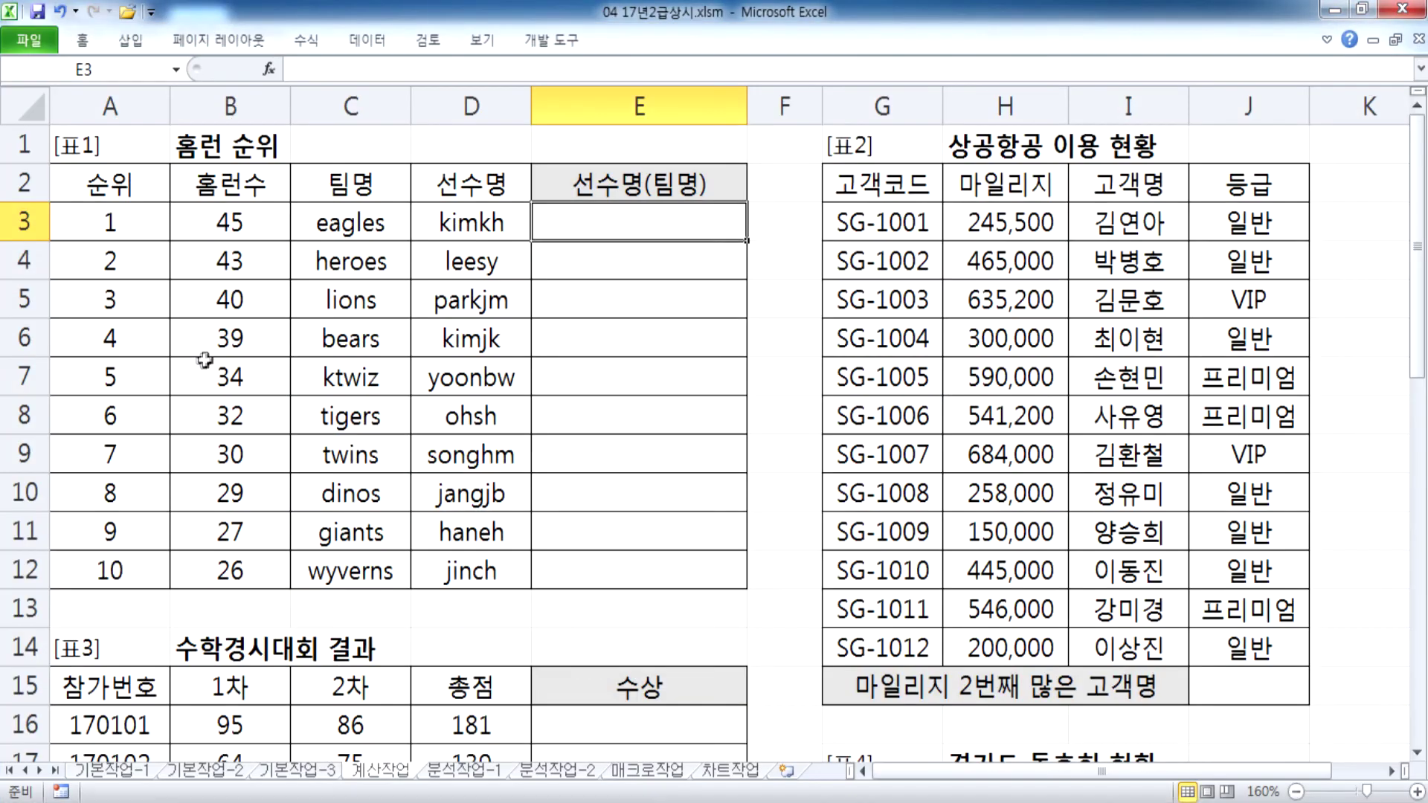
double_click(569, 221)
key("ctrl+v")
key("Return")
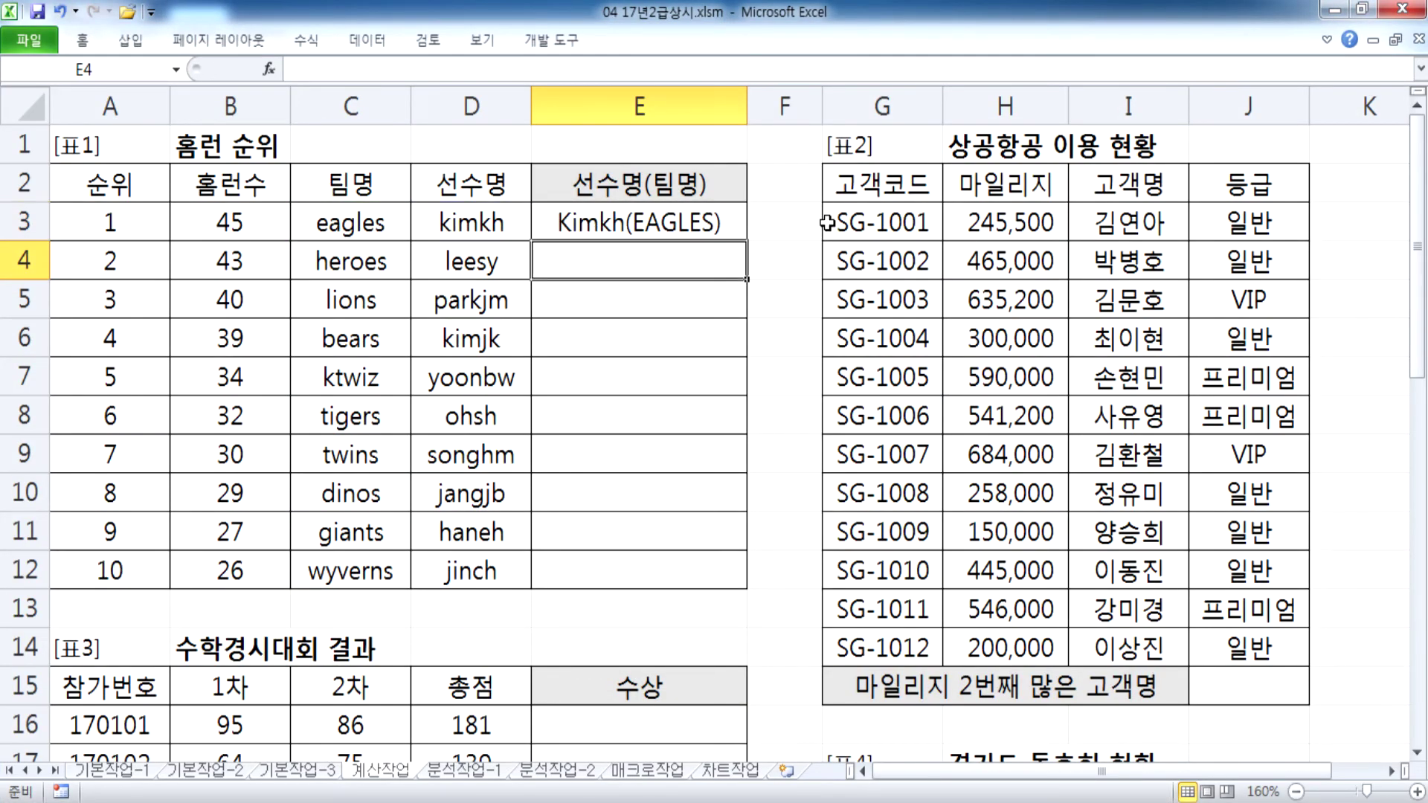
left_click(699, 225)
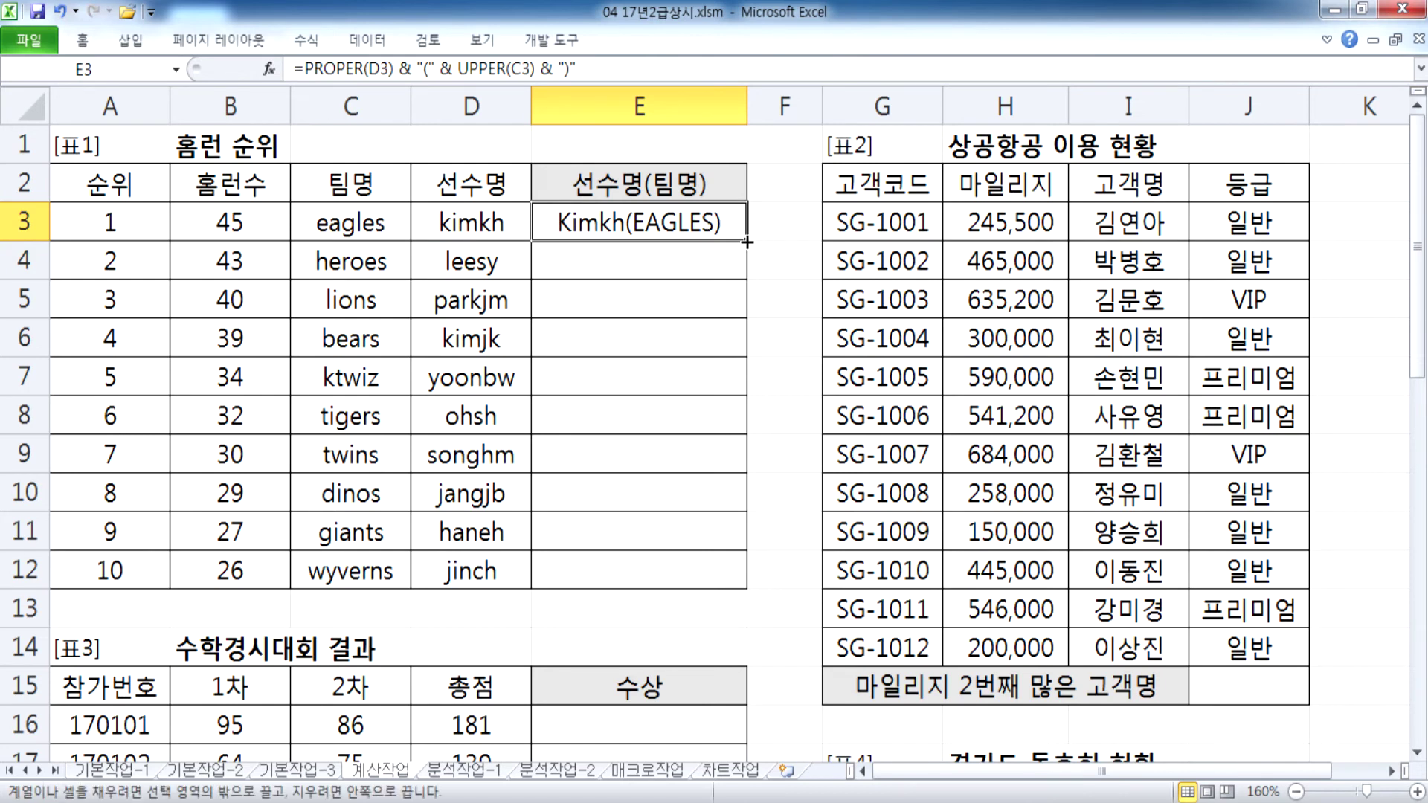
double_click(753, 239)
left_click(672, 223)
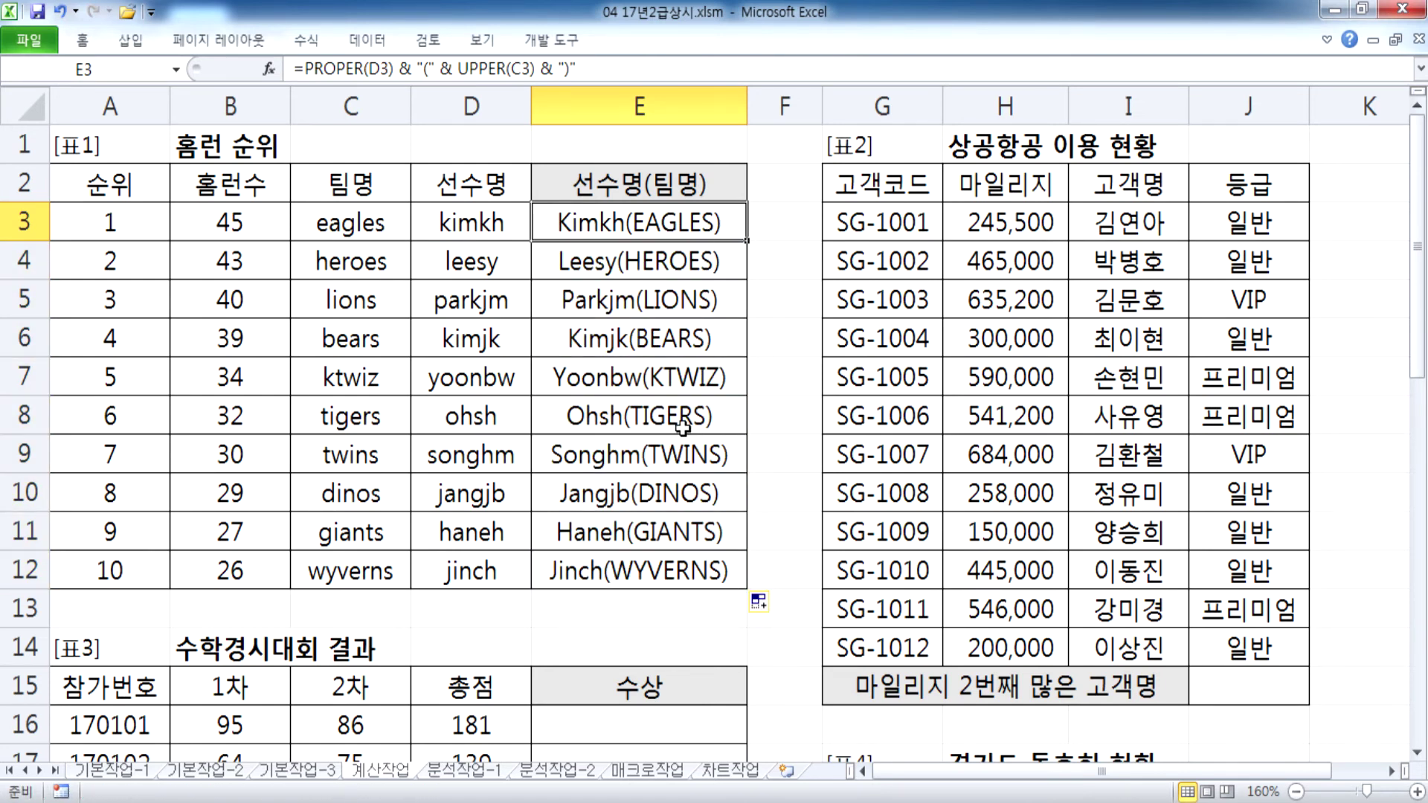
Step: Switch to Notepad and compare the formula's quoted parentheses, PROPER and UPPER parts with the example Kimji(LIONS)
key("alt+Tab")
left_click(279, 406)
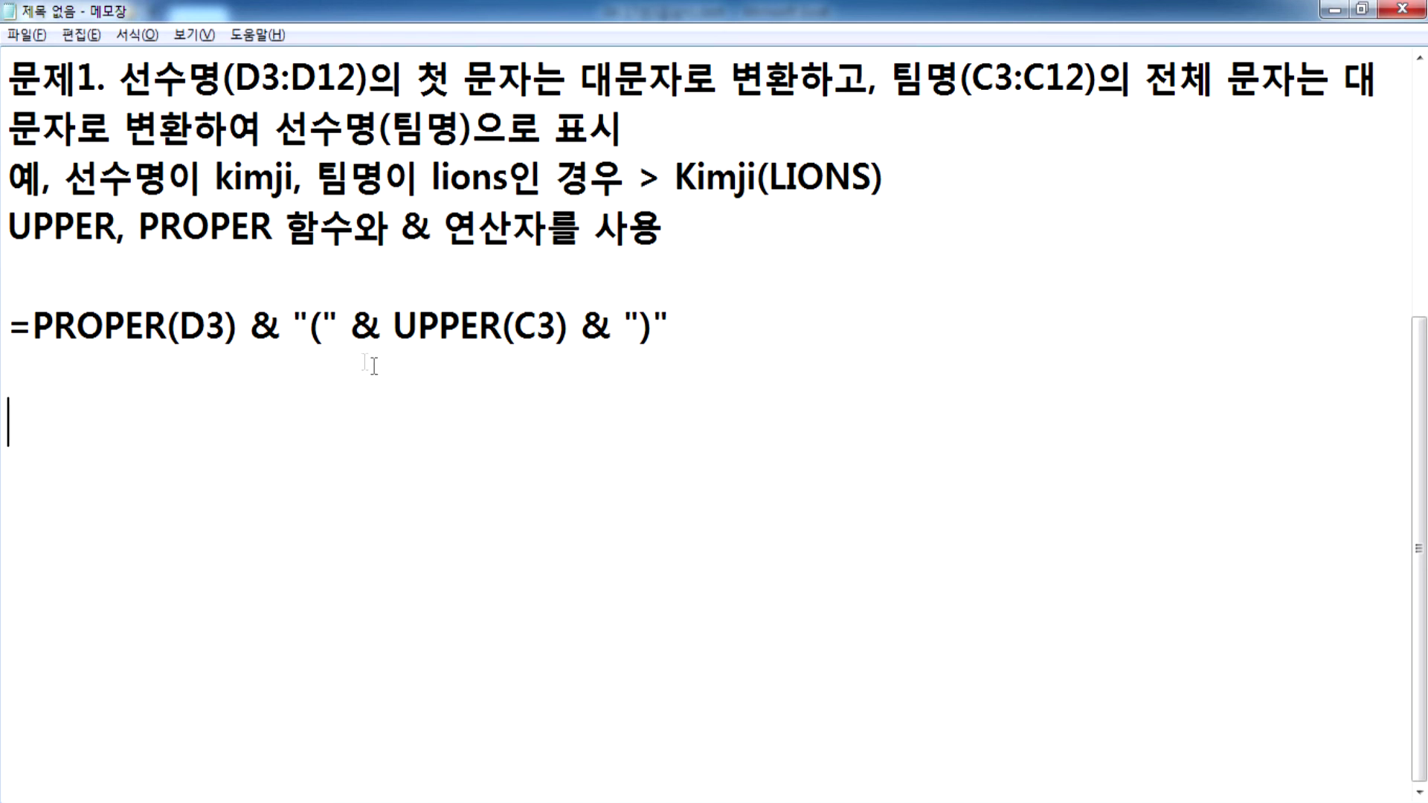
left_click_drag(309, 327, 322, 328)
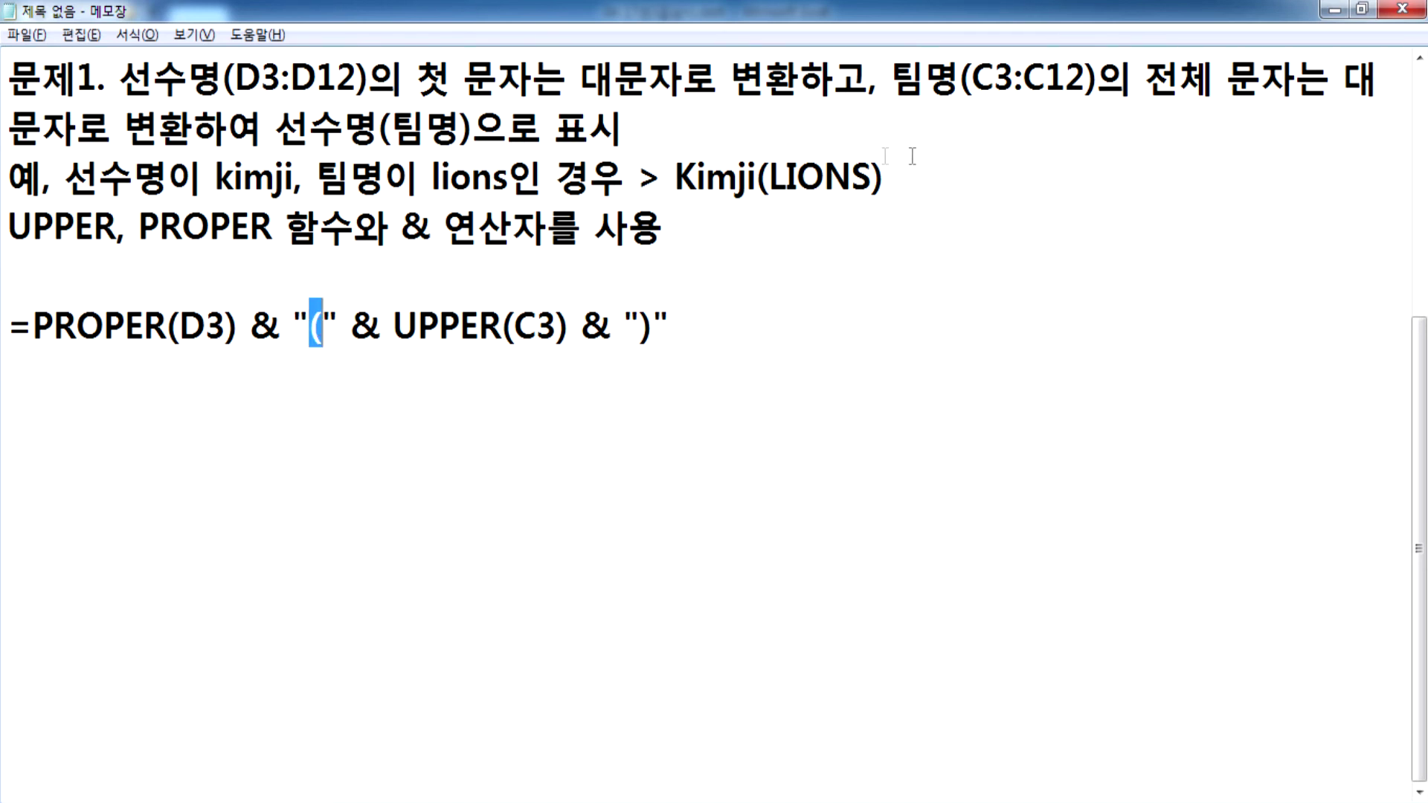
left_click_drag(870, 177, 887, 177)
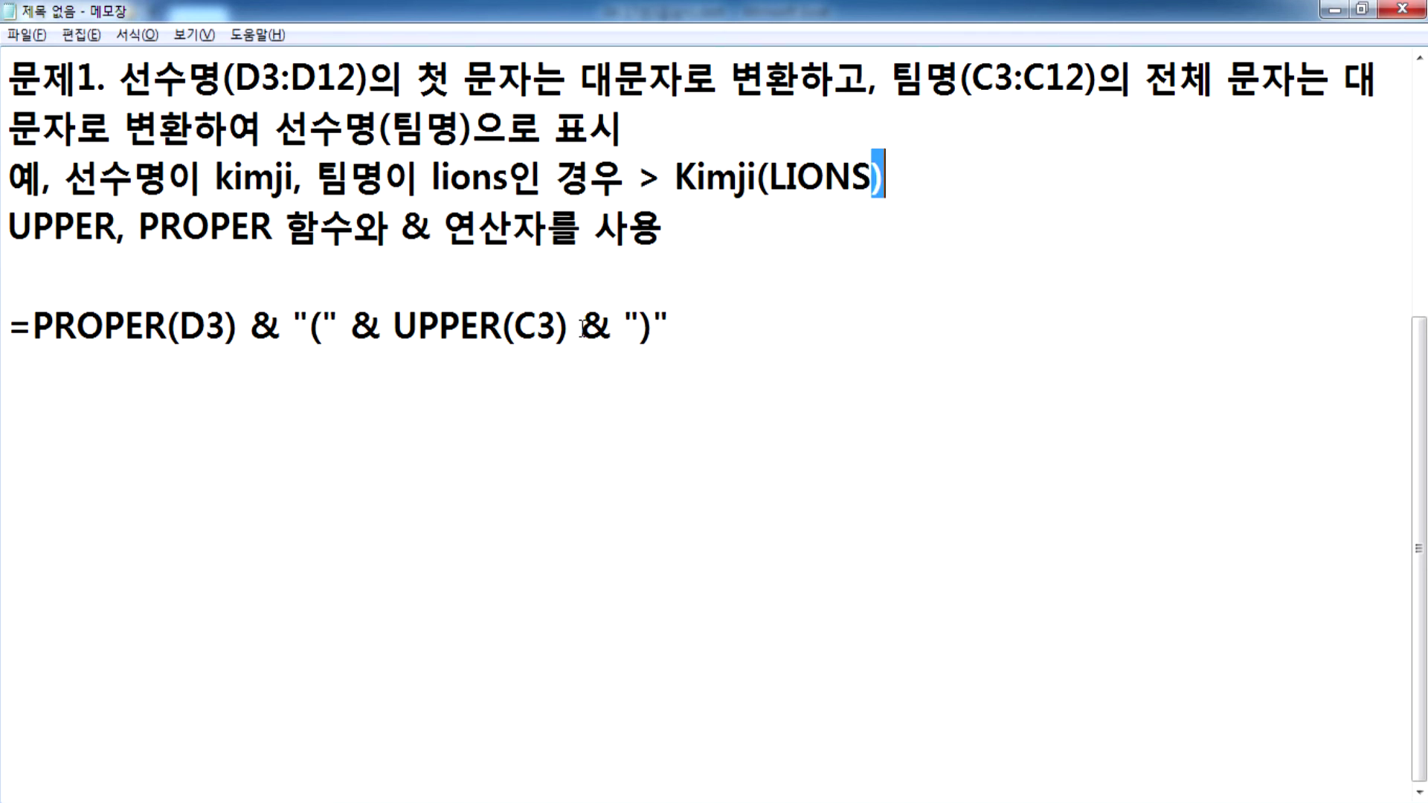
left_click_drag(580, 327, 694, 306)
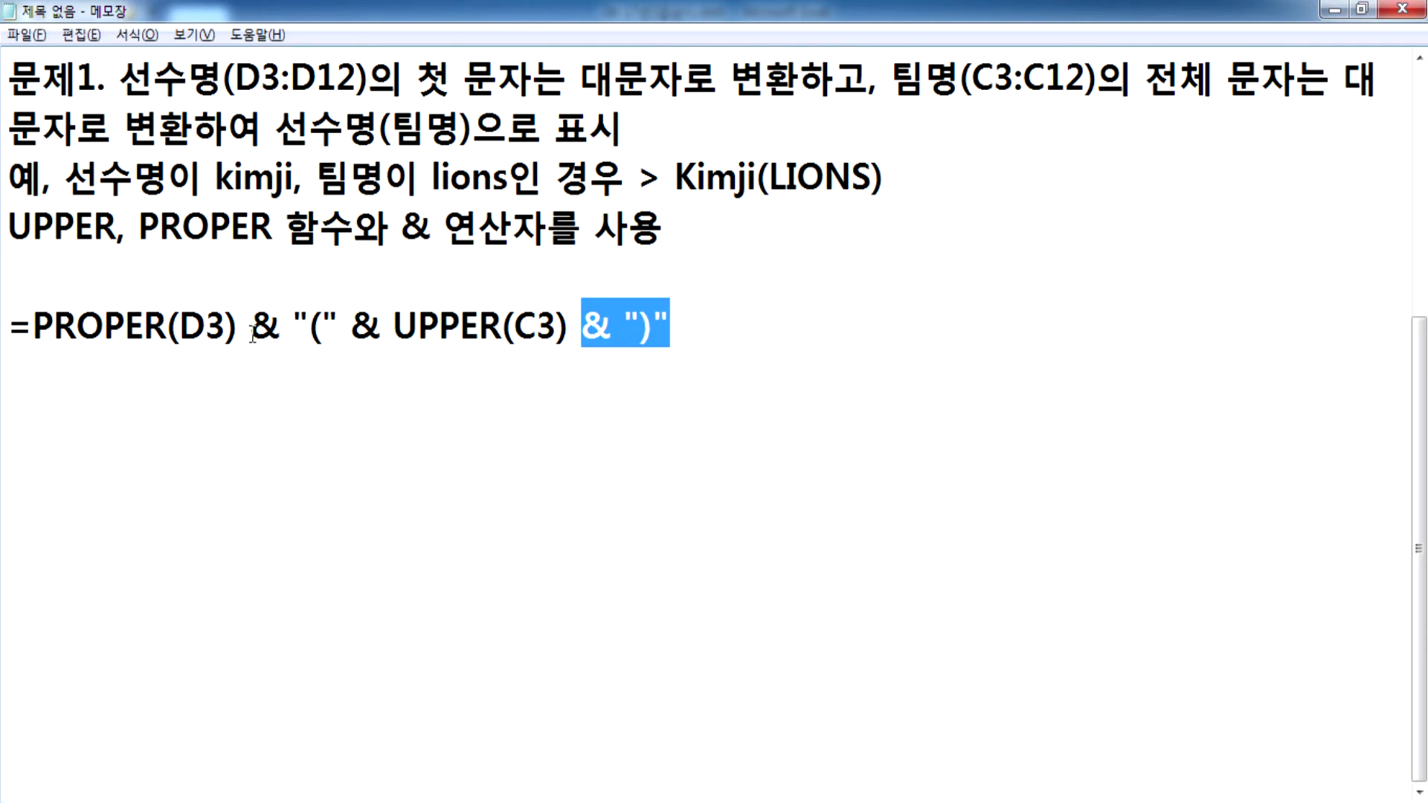
left_click_drag(251, 344, 56, 344)
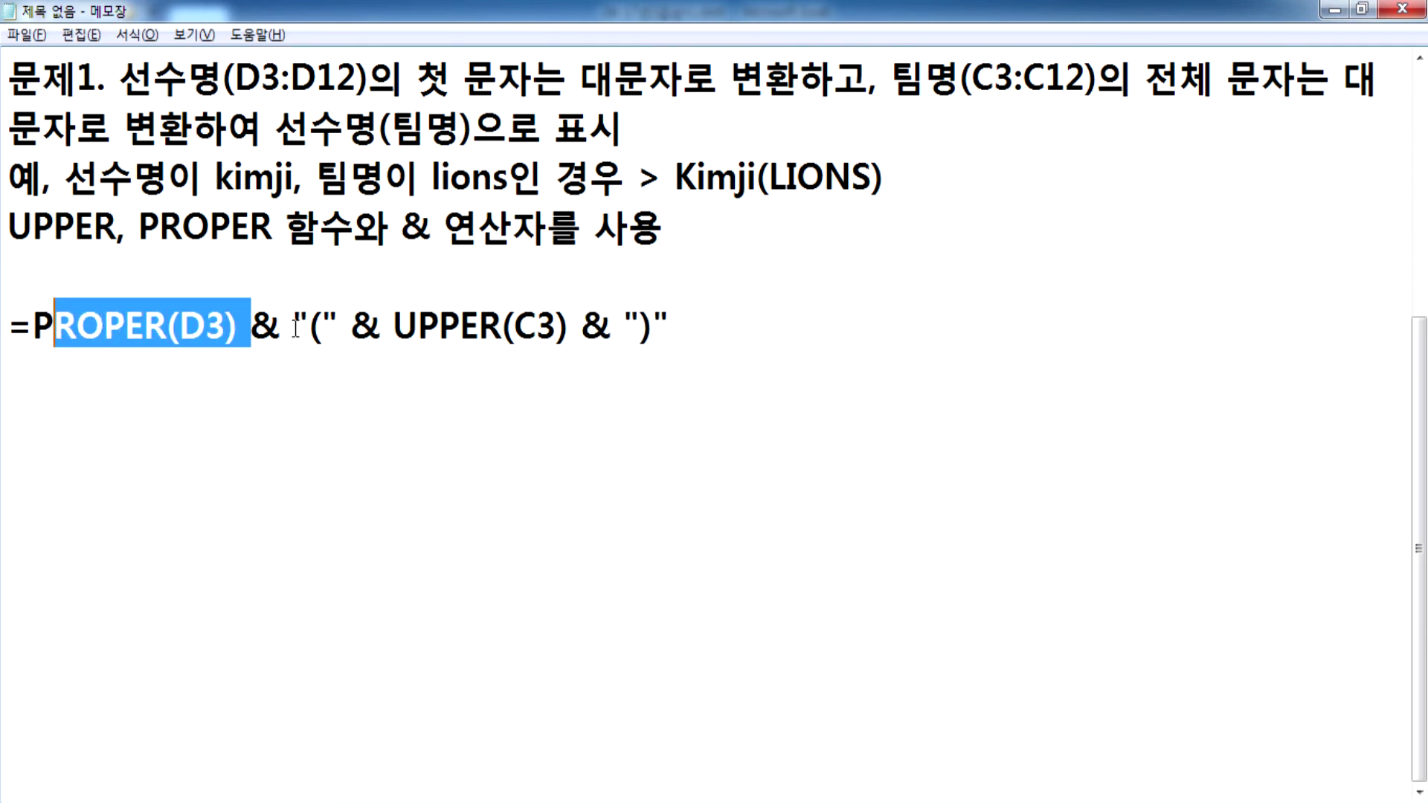
left_click_drag(308, 327, 461, 327)
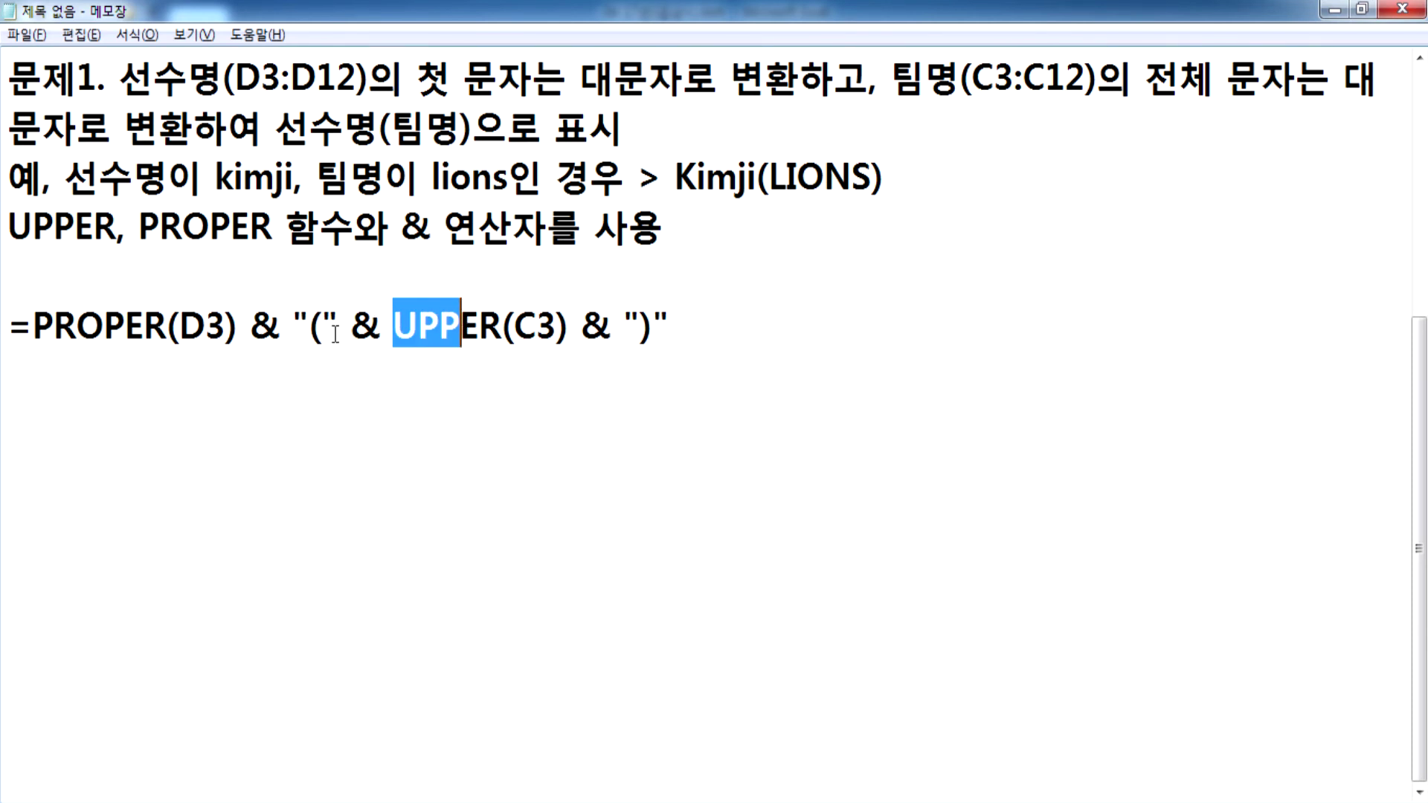
Step: Below the PROPER formula, after a blank line, add the problem text "문제2. 마일리지가 두 번째로 많은 고객을 찾아 고객명을 표시"
left_click(222, 417)
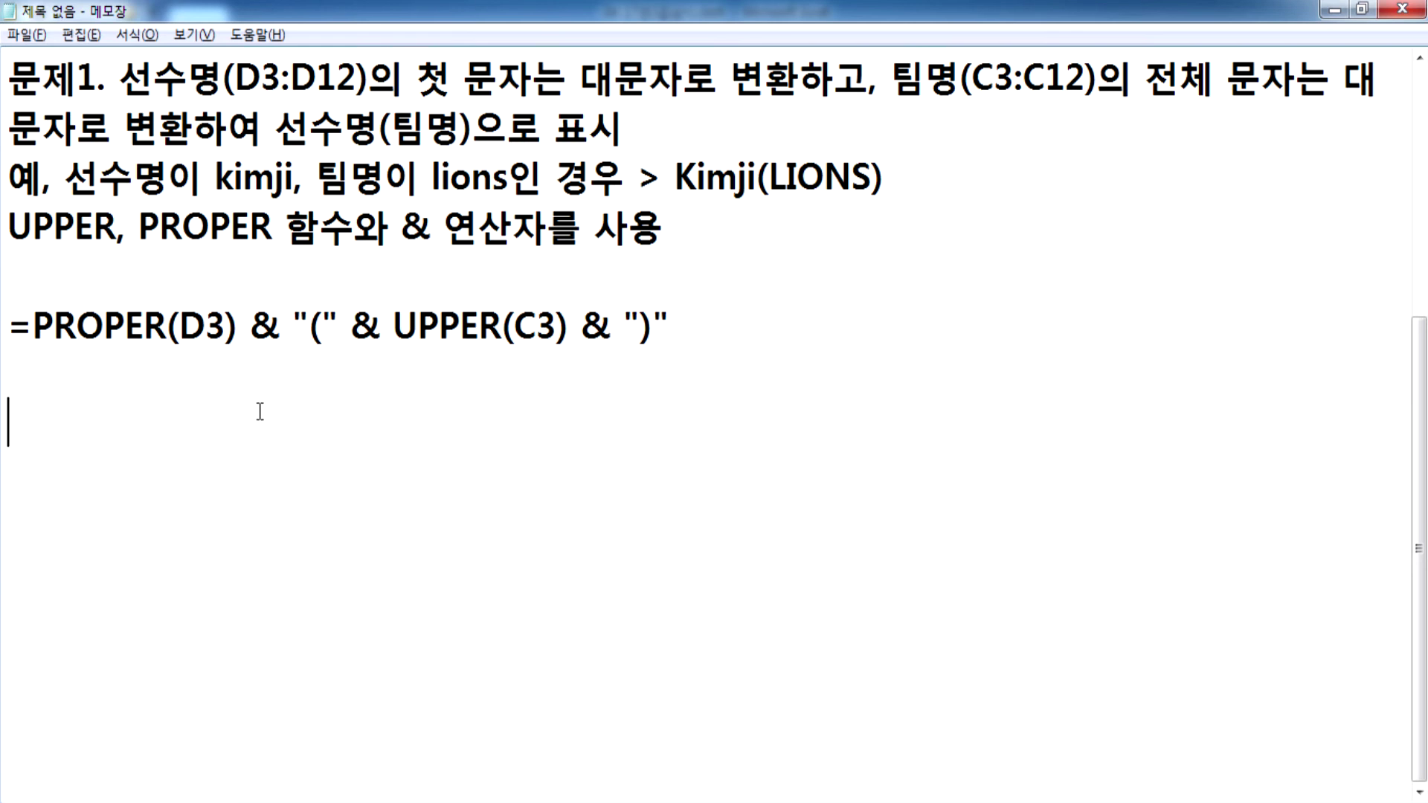
type("AN")
key("BackSpace")
key("BackSpace")
type("문제2. ")
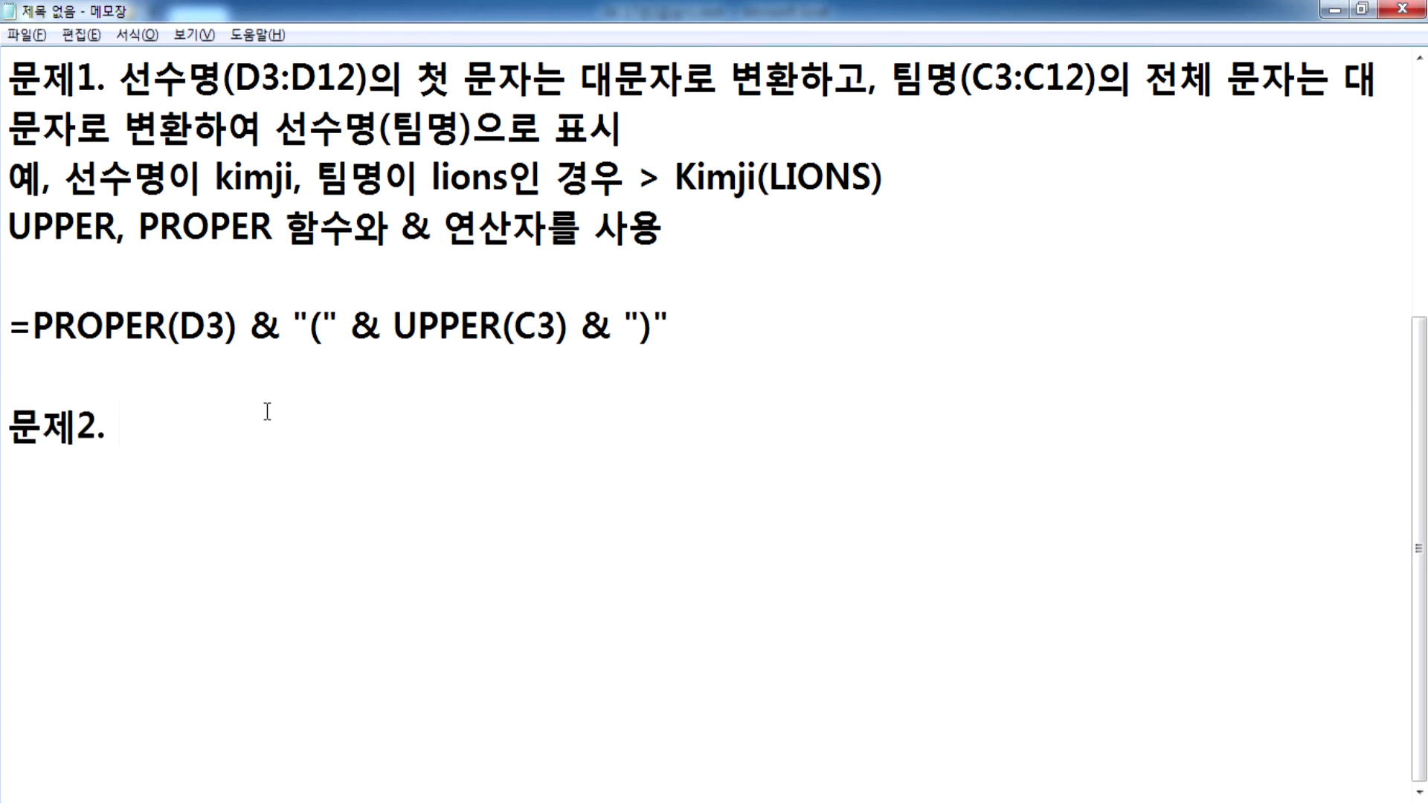
type("마일리지가")
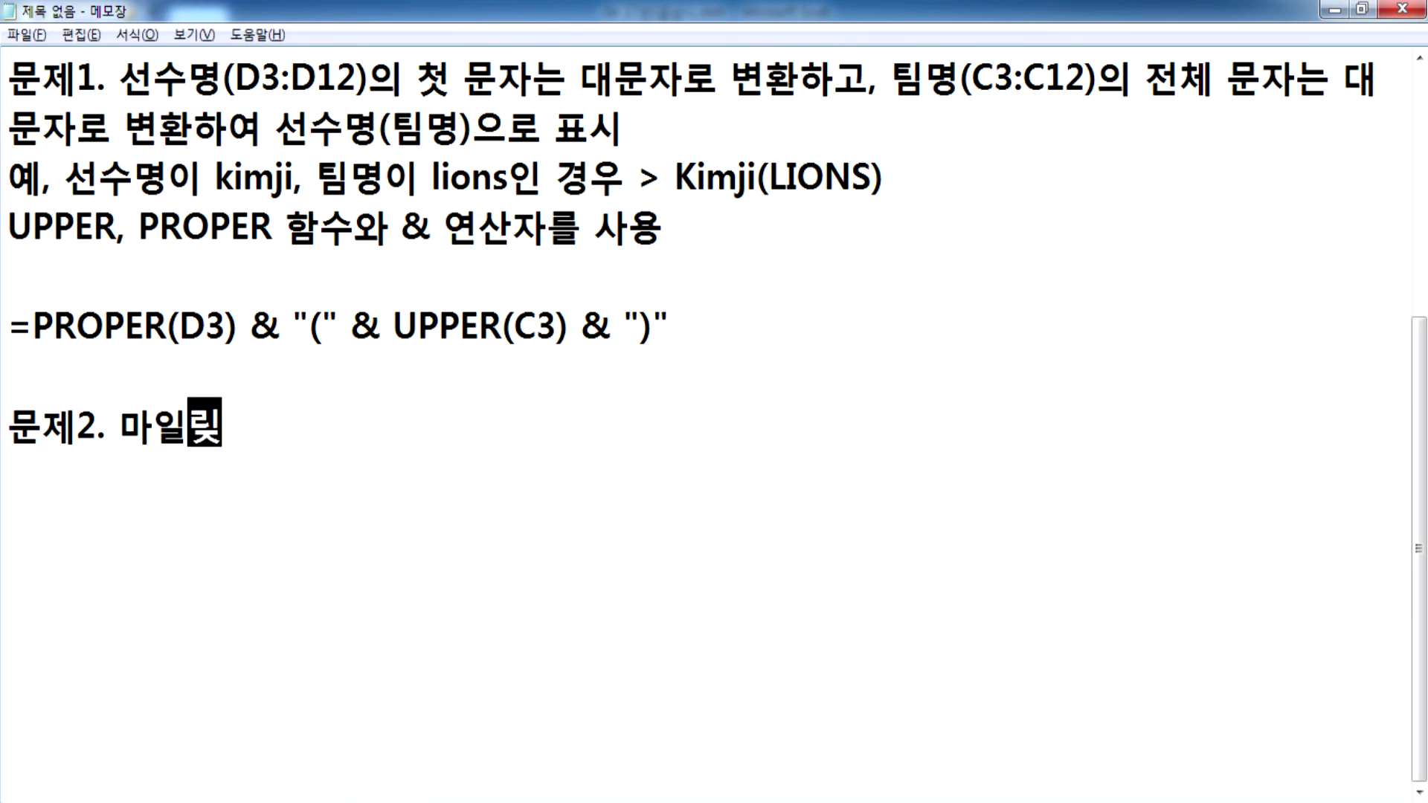
type(" 두 번째로 많ㅇ")
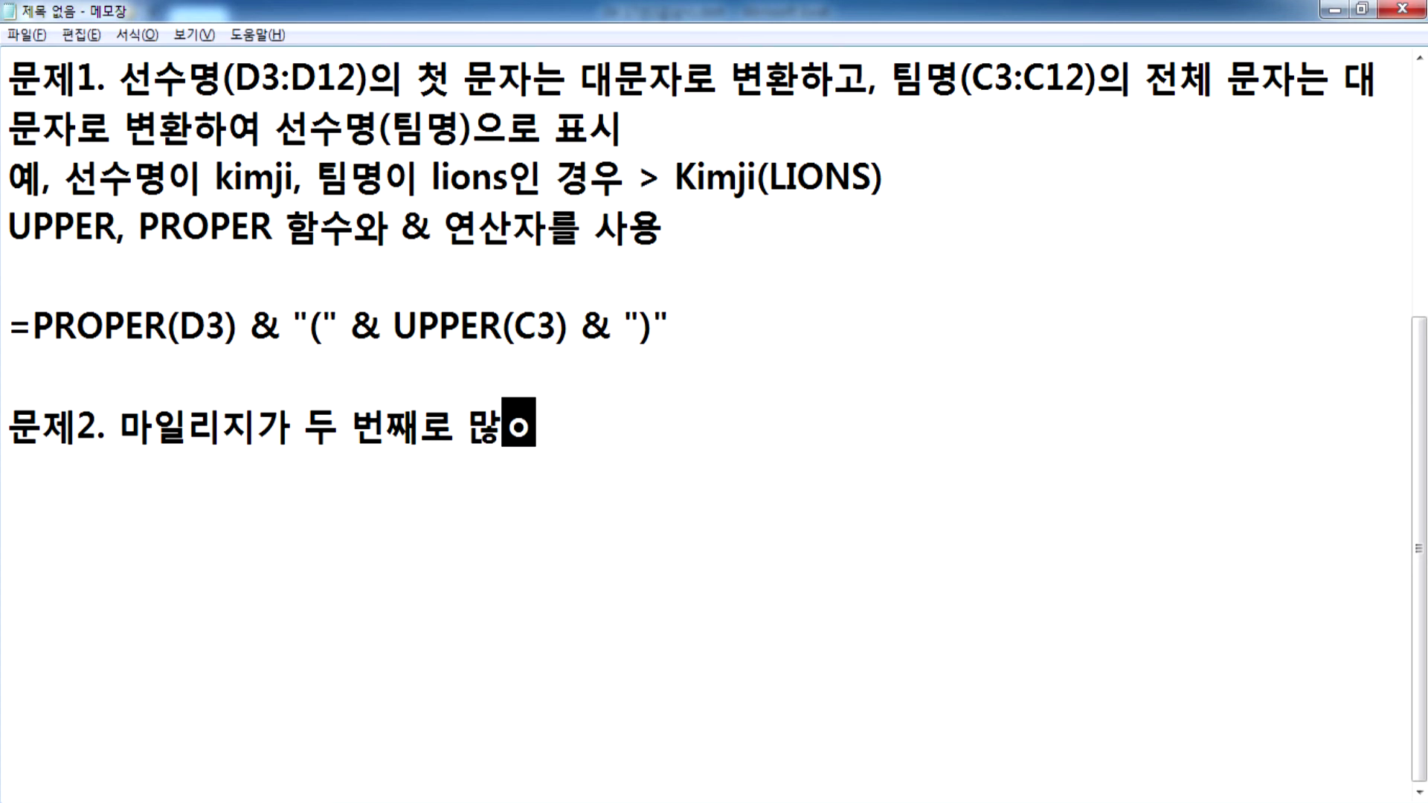
type("은 곡")
type("객을 찾아")
type(" 고개")
type("객명을 ㅍ")
type("표시")
key("Return")
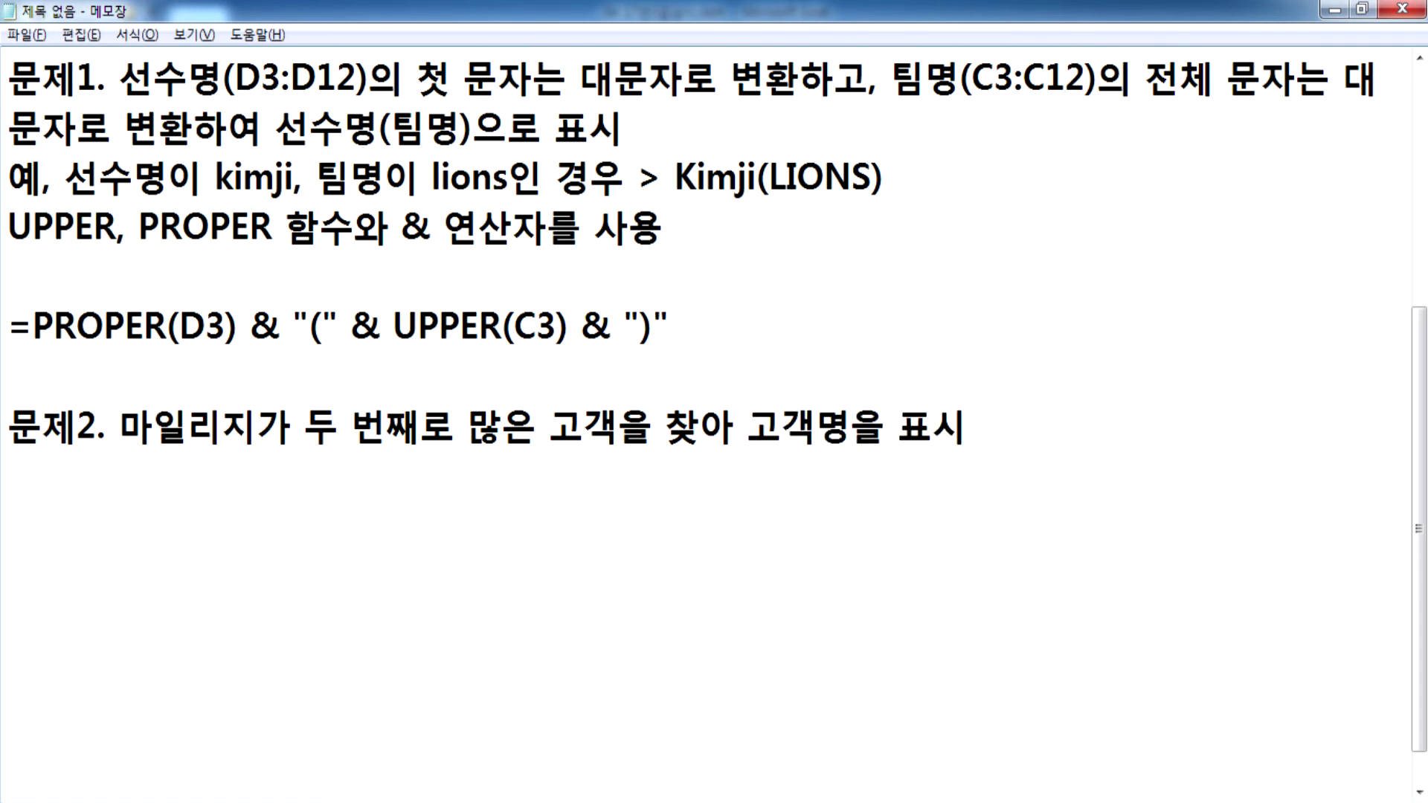
Step: Add the line "VLOOKUP, LARGE 함수를 사용" under the 문제2 description and start a new line below it
type("VLO")
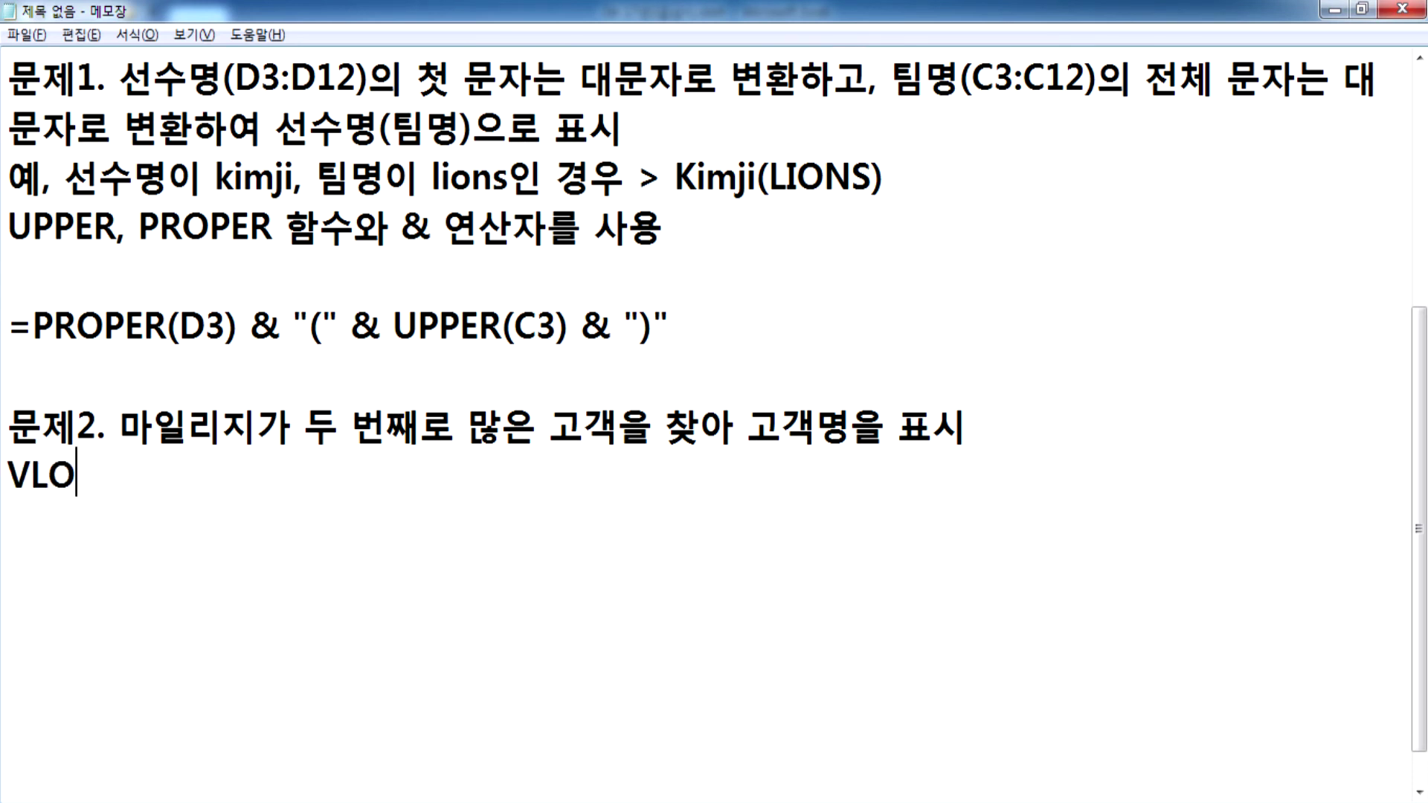
type("OKUP, ")
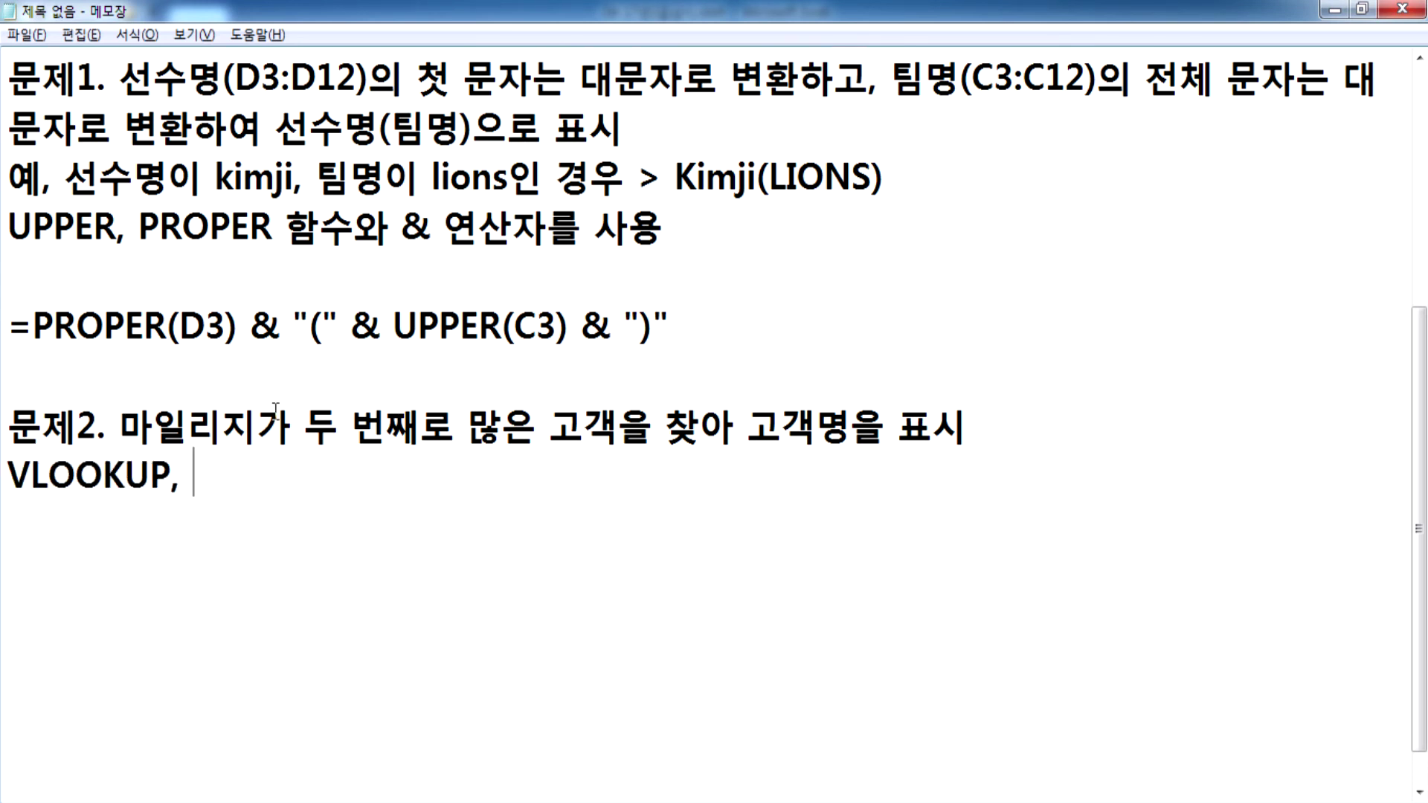
type("LARGE ")
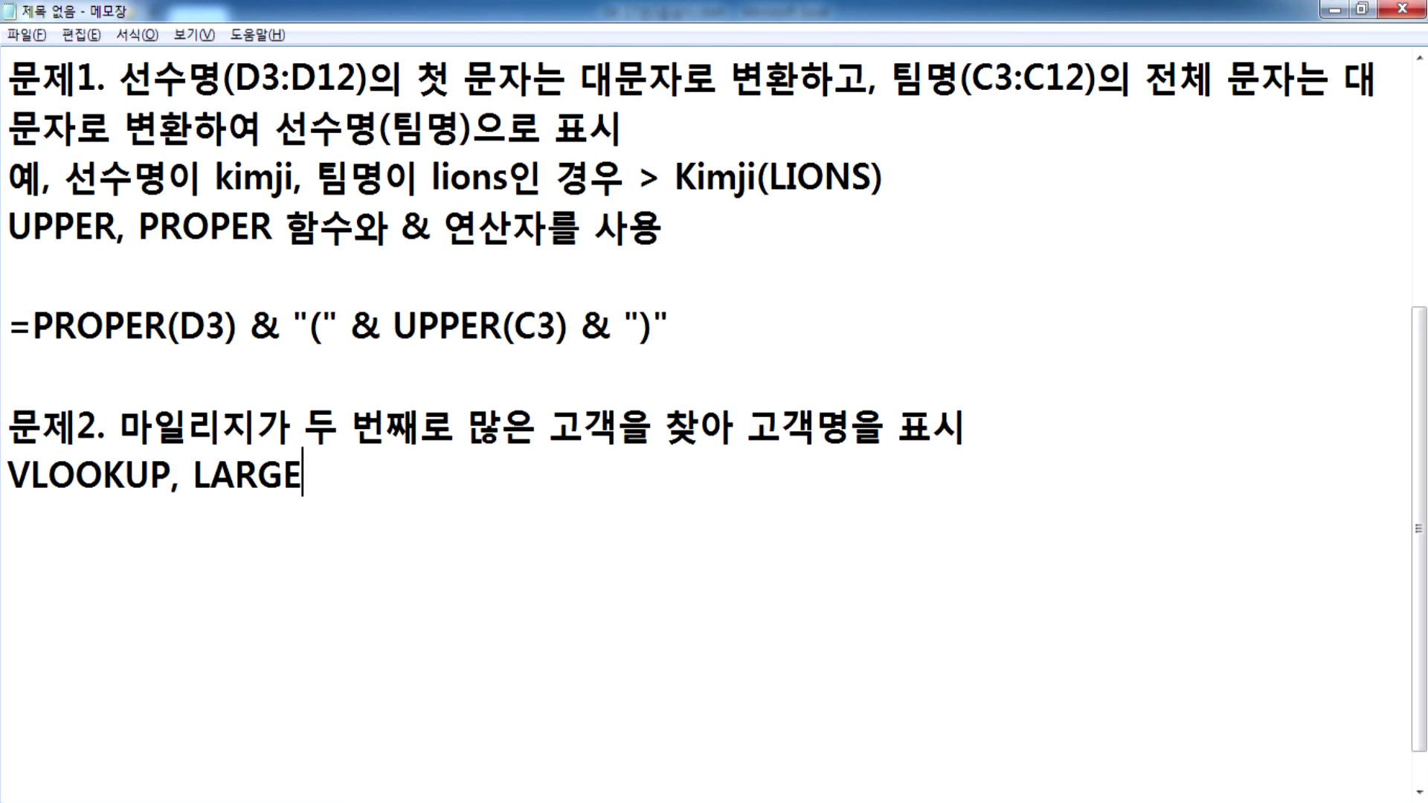
type("함수를 사용")
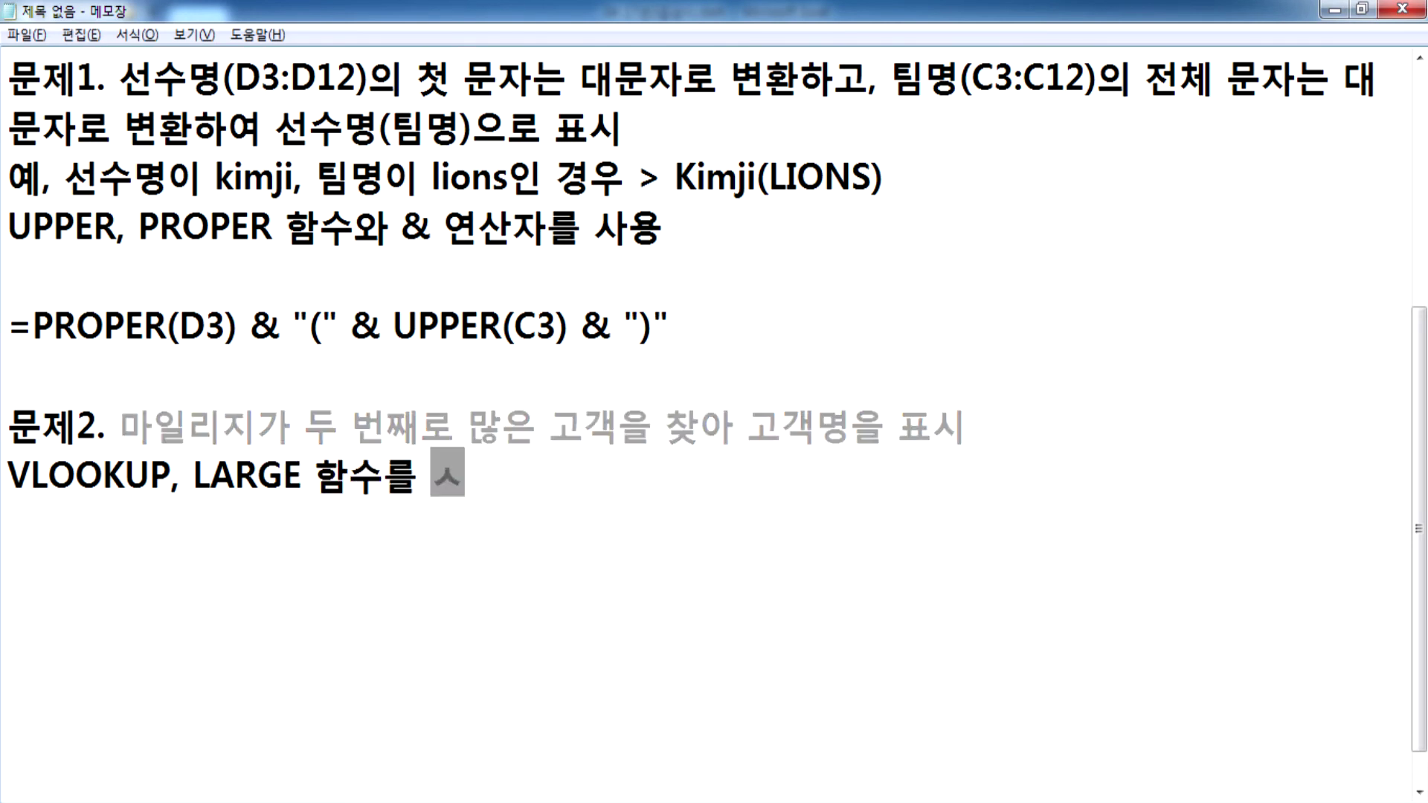
key("Return")
scroll(315, 452, "down", 1)
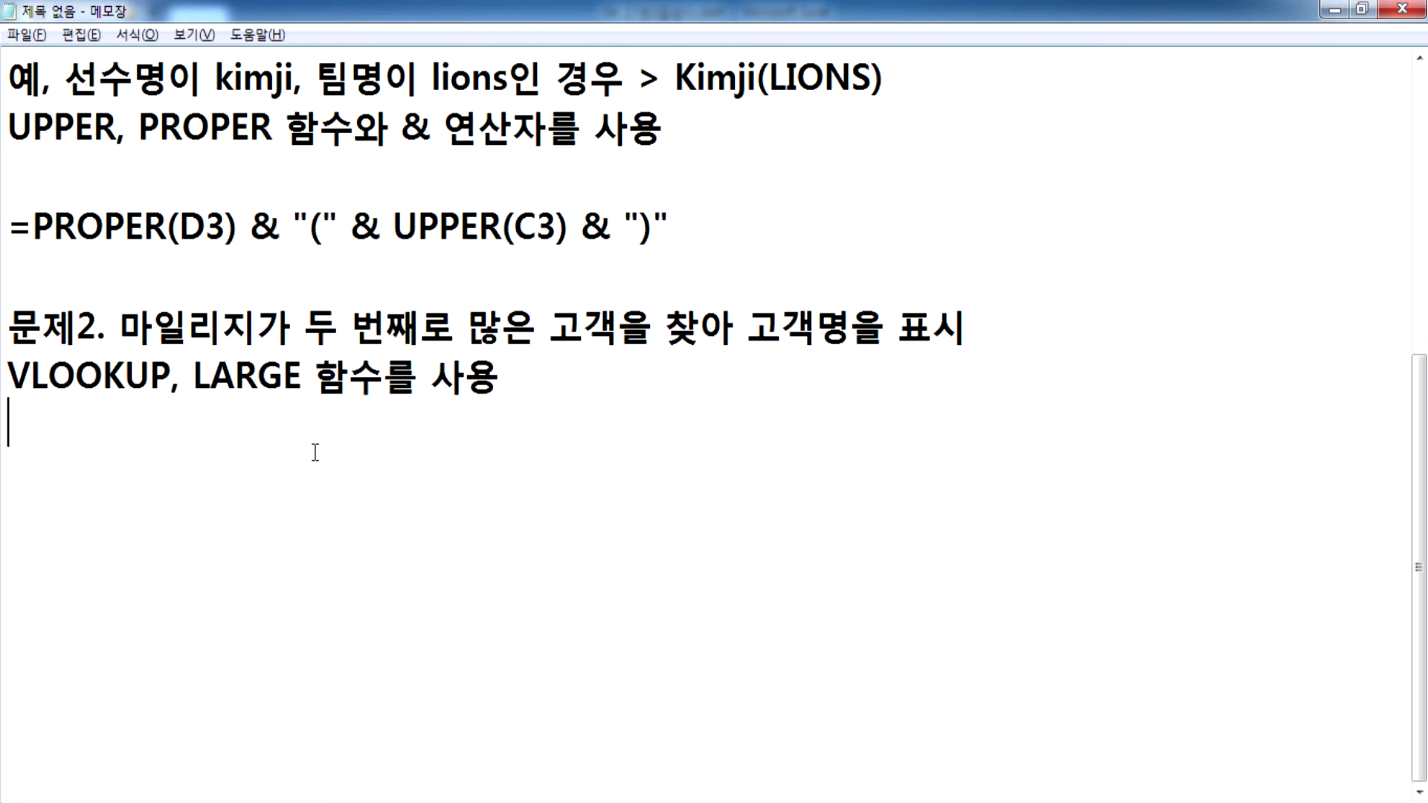
Step: Switch to Excel and examine which 표2 columns a lookup from 마일리지 to 고객명 needs, comparing them with 고객코드 and 등급
key("alt+Tab")
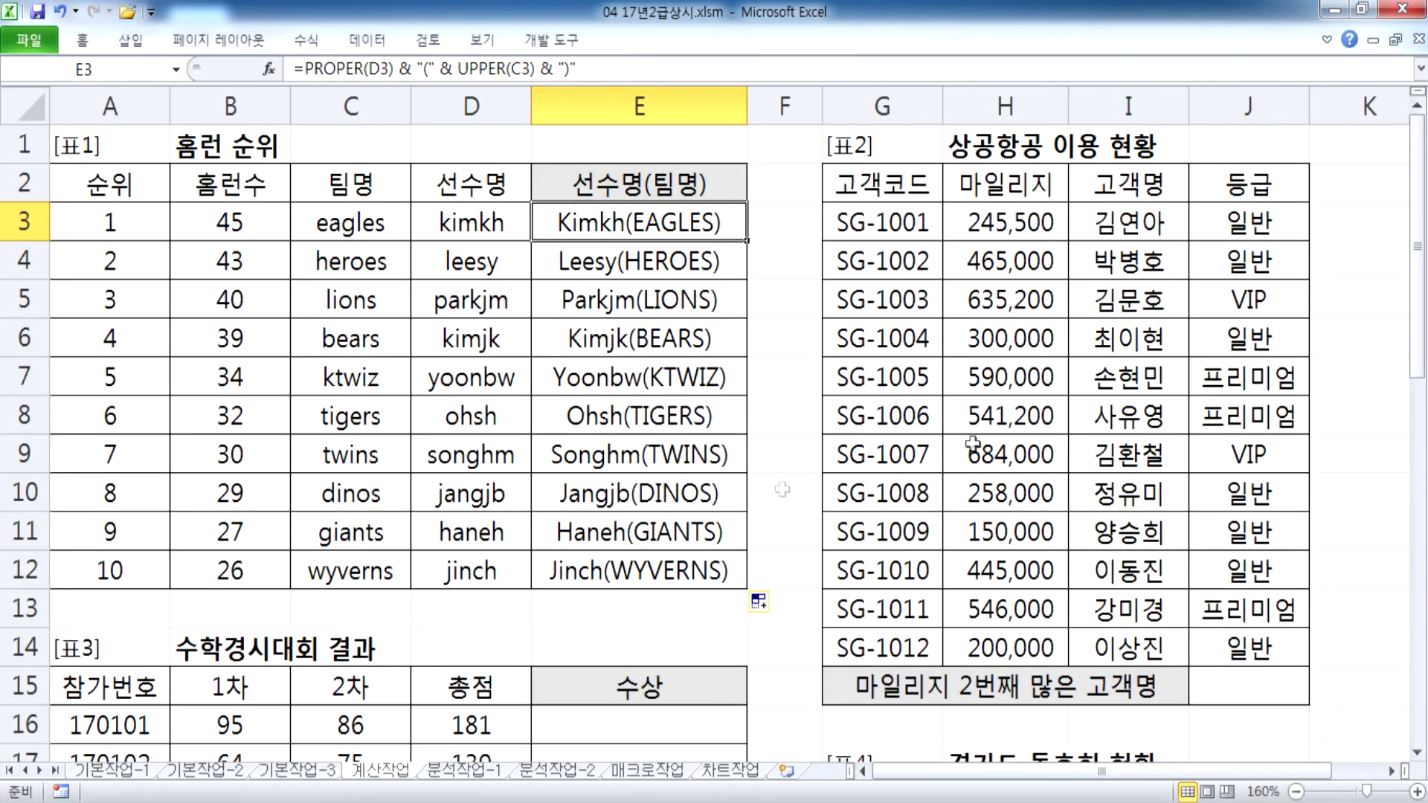
left_click_drag(997, 223, 986, 638)
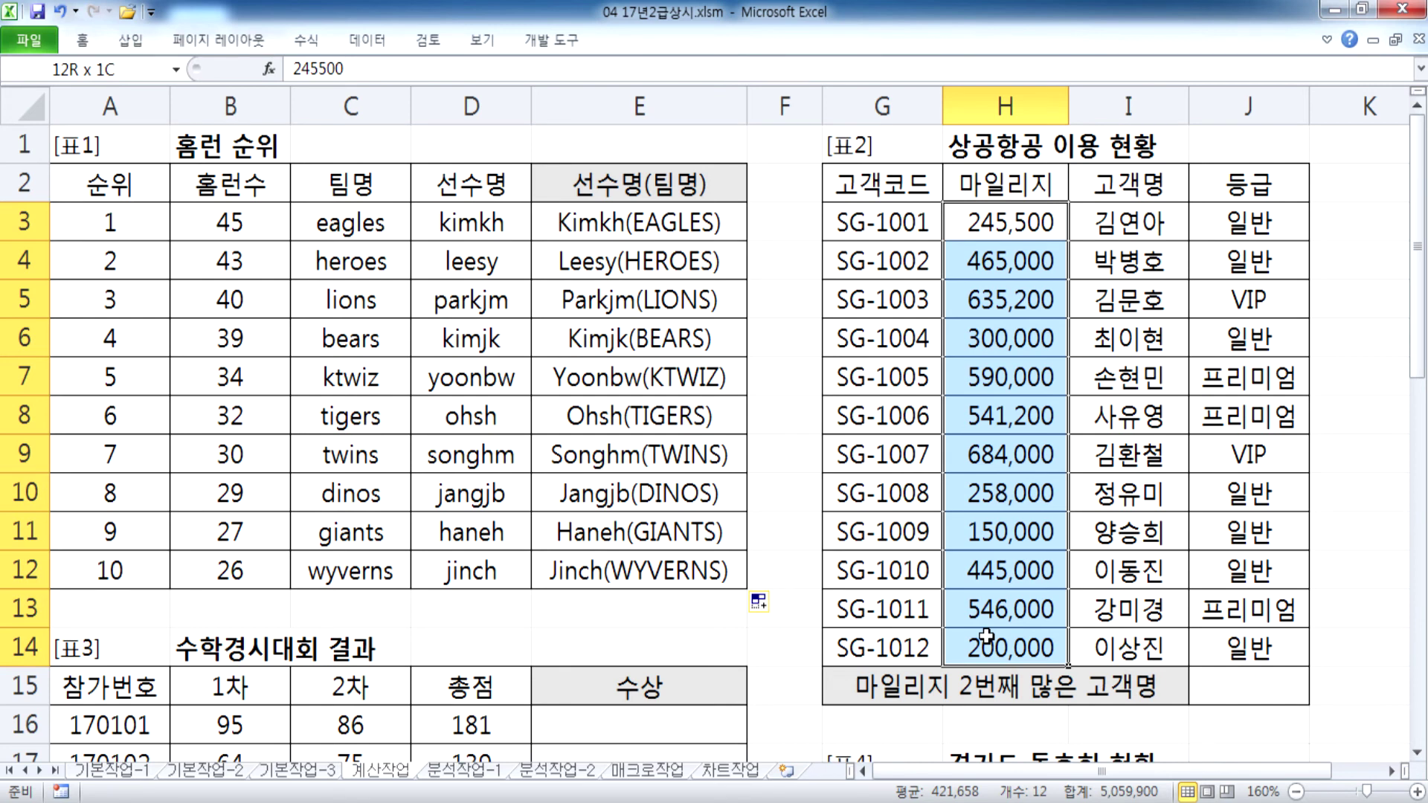
left_click_drag(987, 638, 1164, 638)
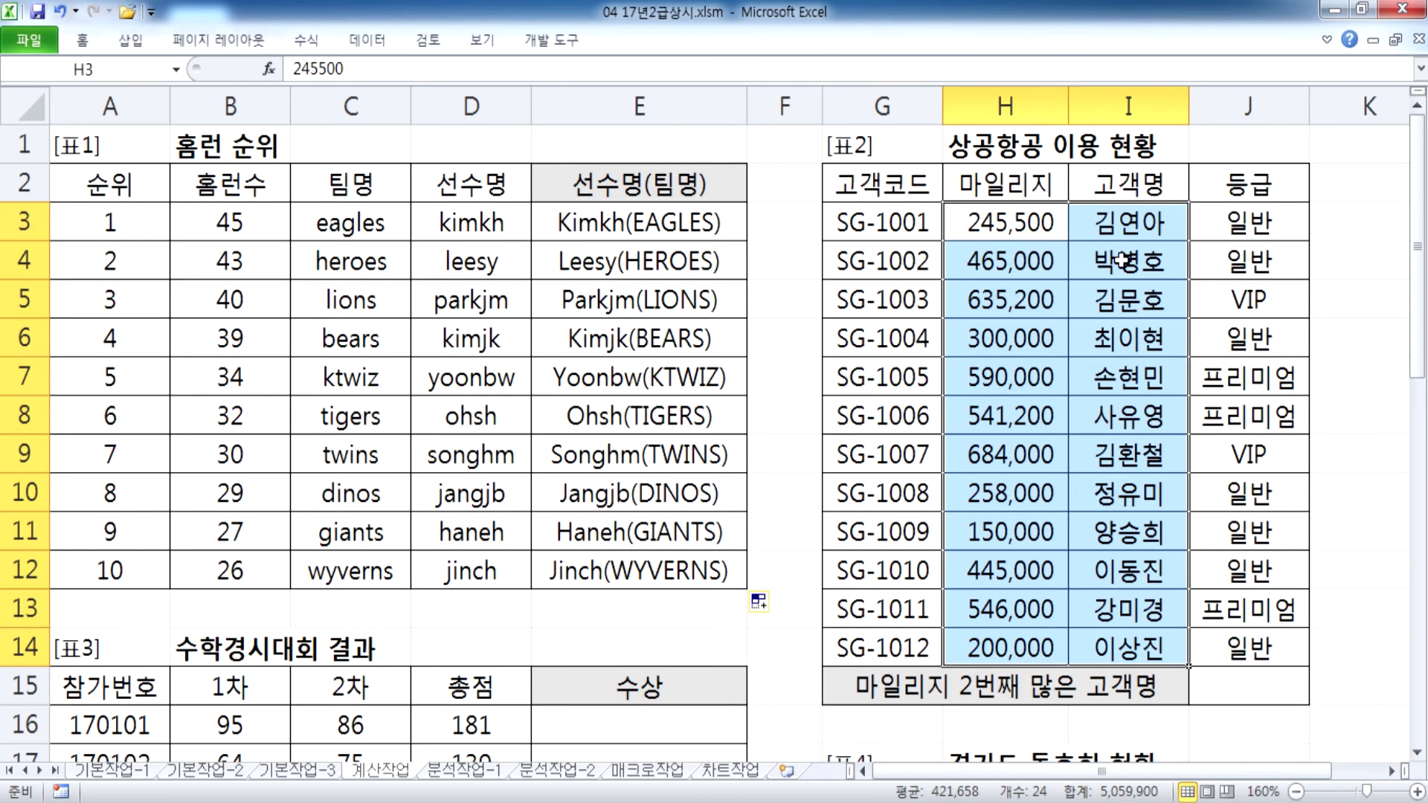
left_click_drag(906, 223, 892, 642)
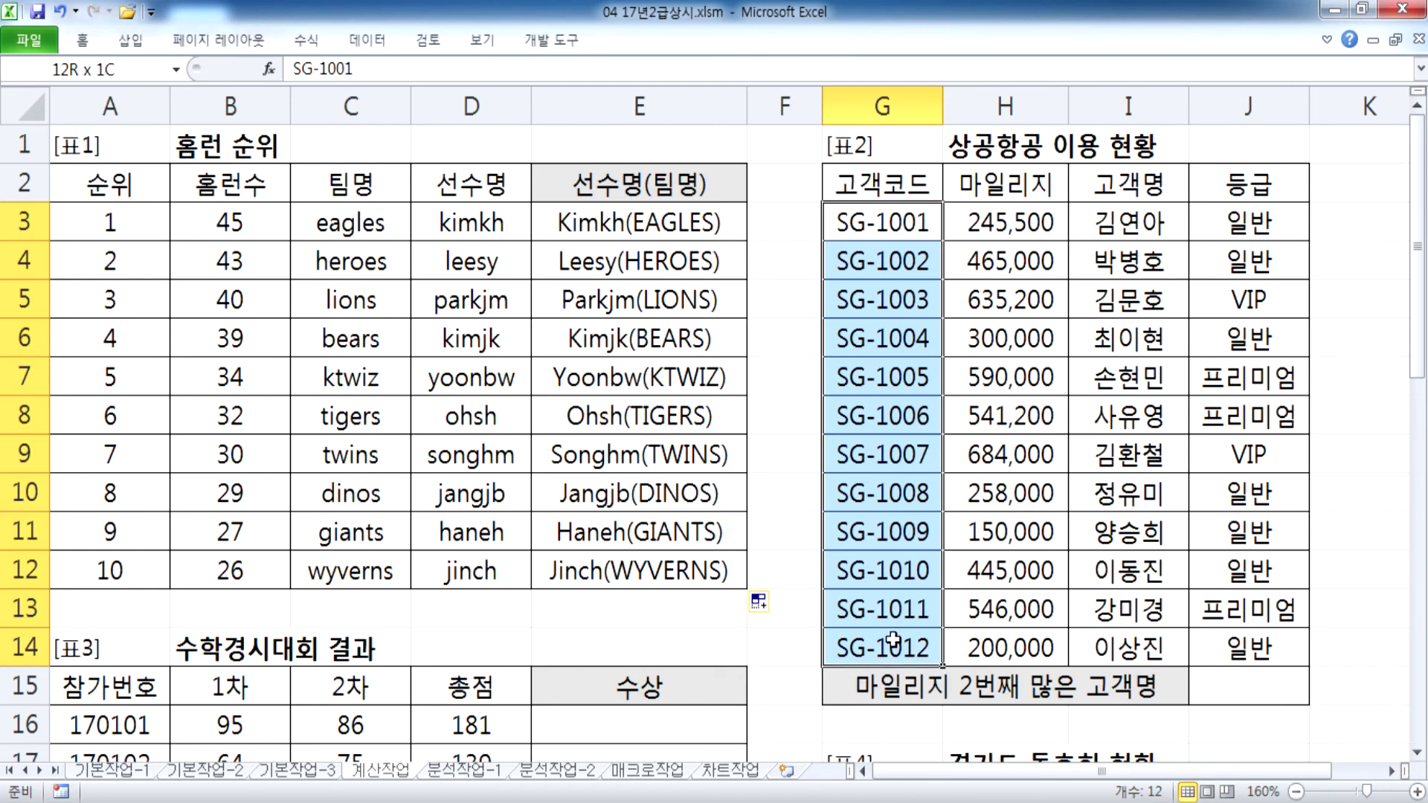
left_click_drag(895, 642, 896, 614)
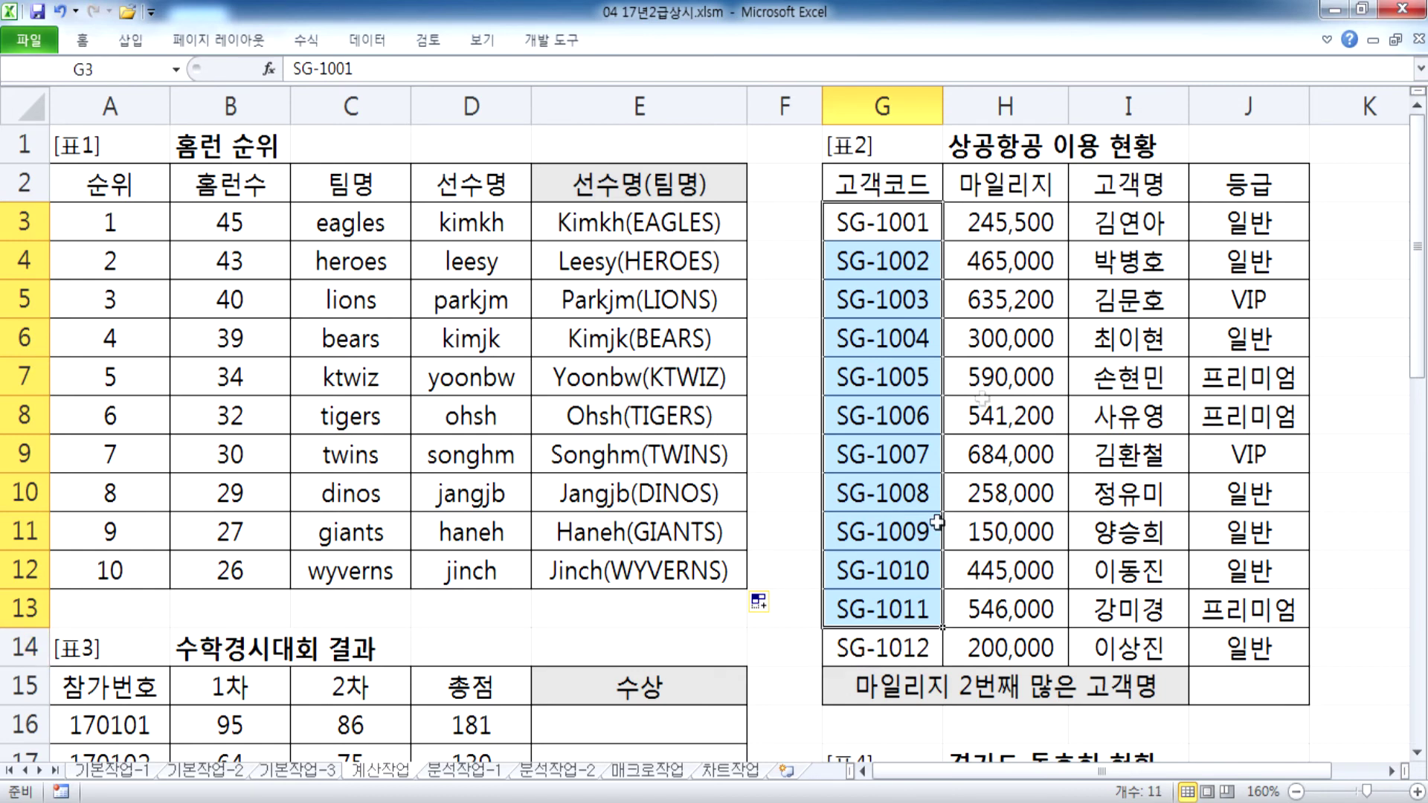
left_click_drag(1004, 223, 1250, 653)
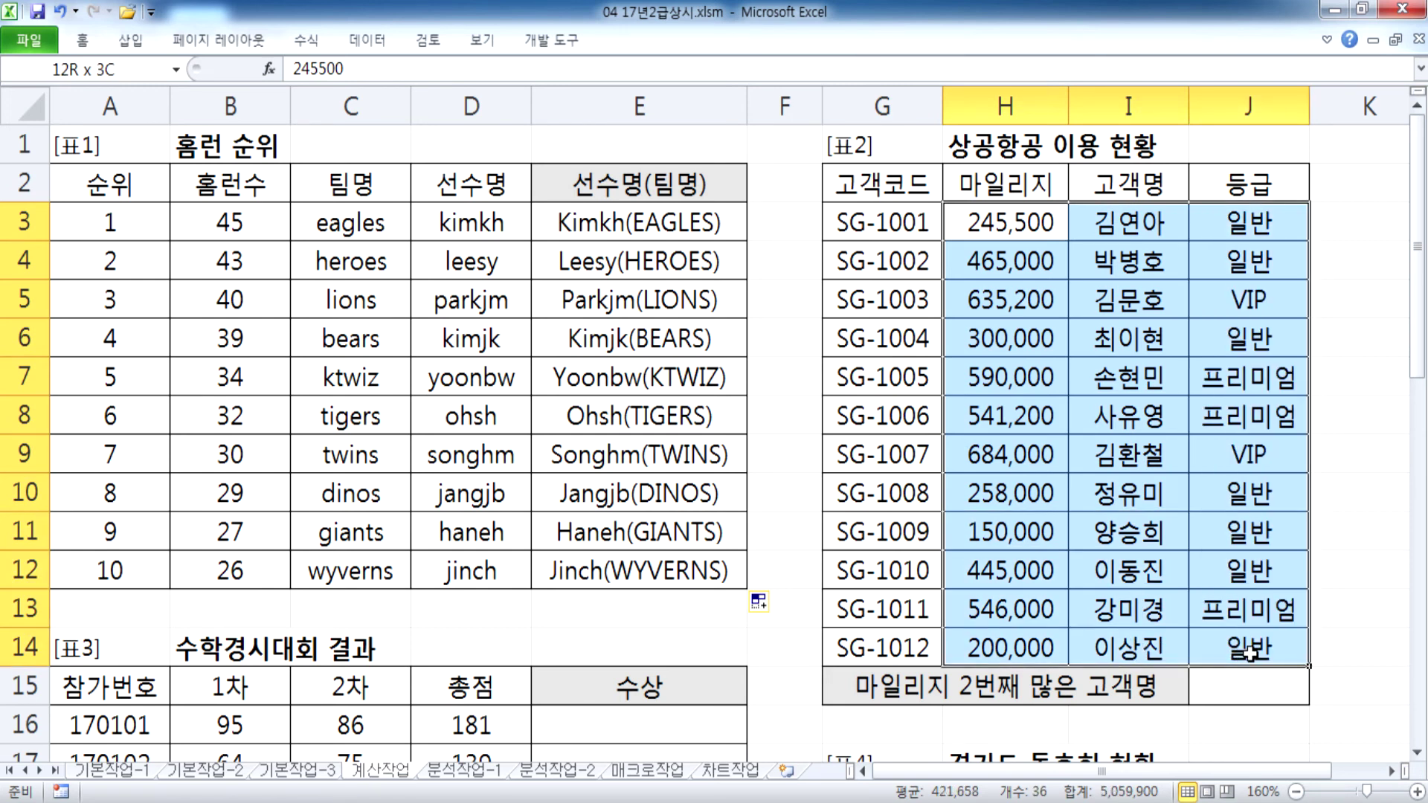
left_click_drag(1248, 653, 1153, 653)
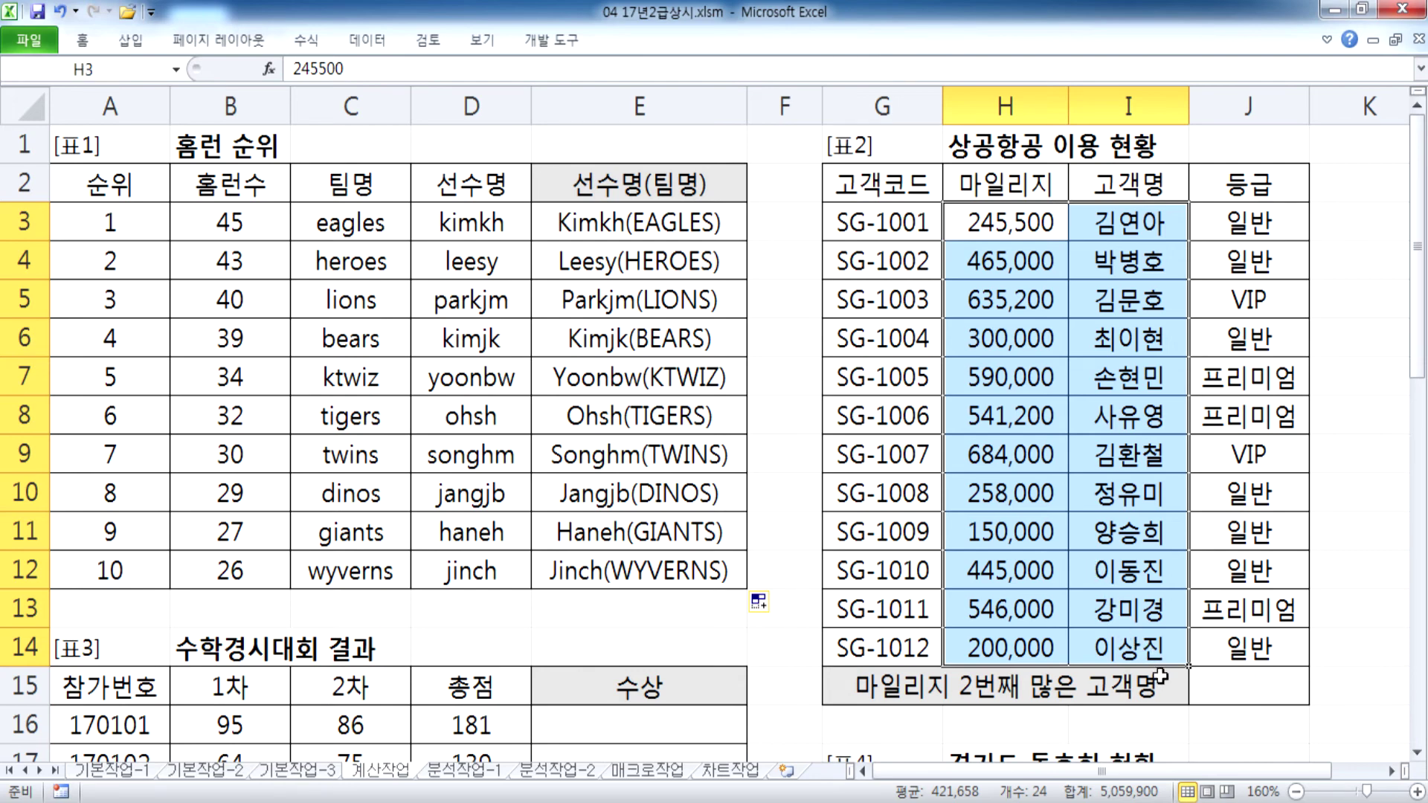
Step: In cell J15, start a VLOOKUP formula with LARGE(H3:H14,2) as the lookup value
left_click(1239, 686)
scroll(1242, 686, "down", 2)
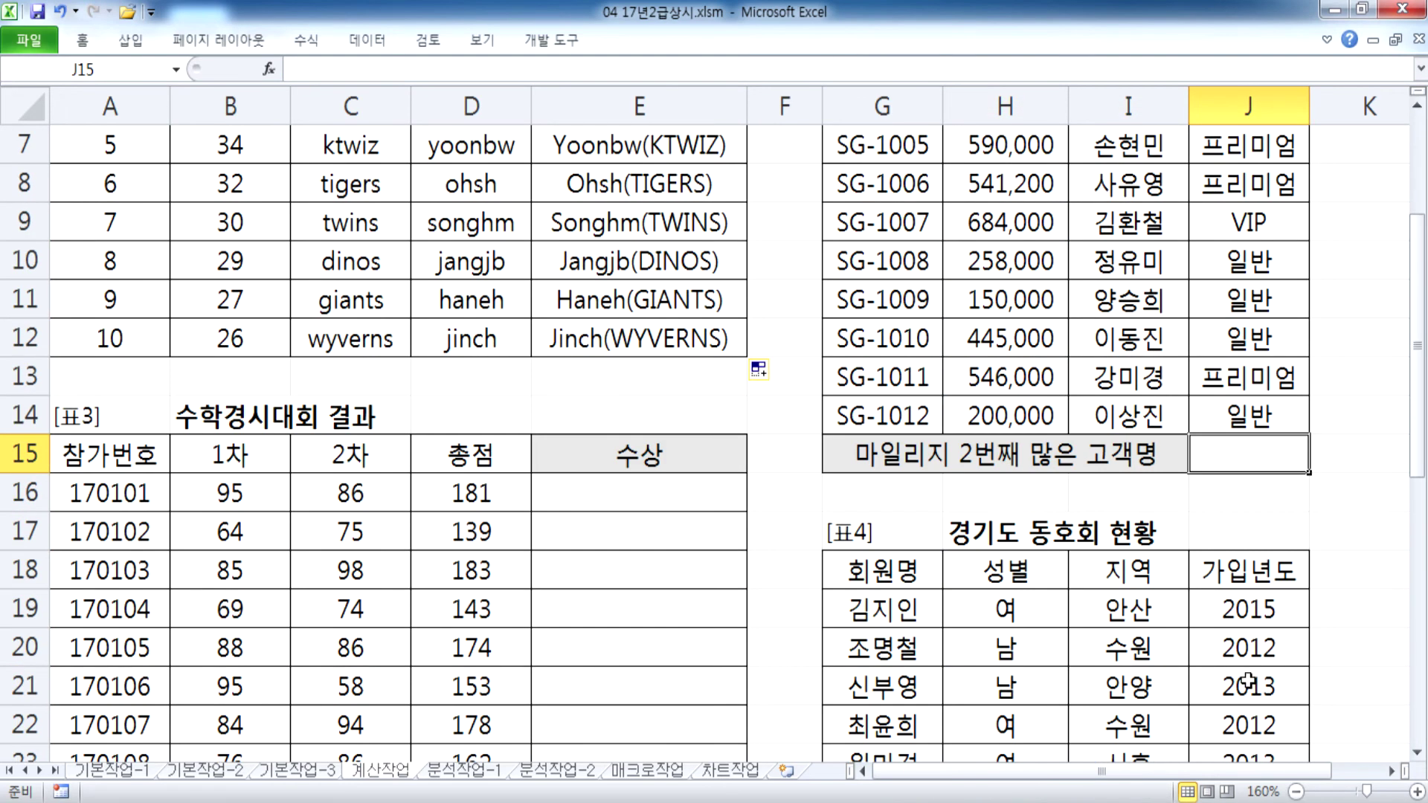
type("=VLOOKUP(LARGE")
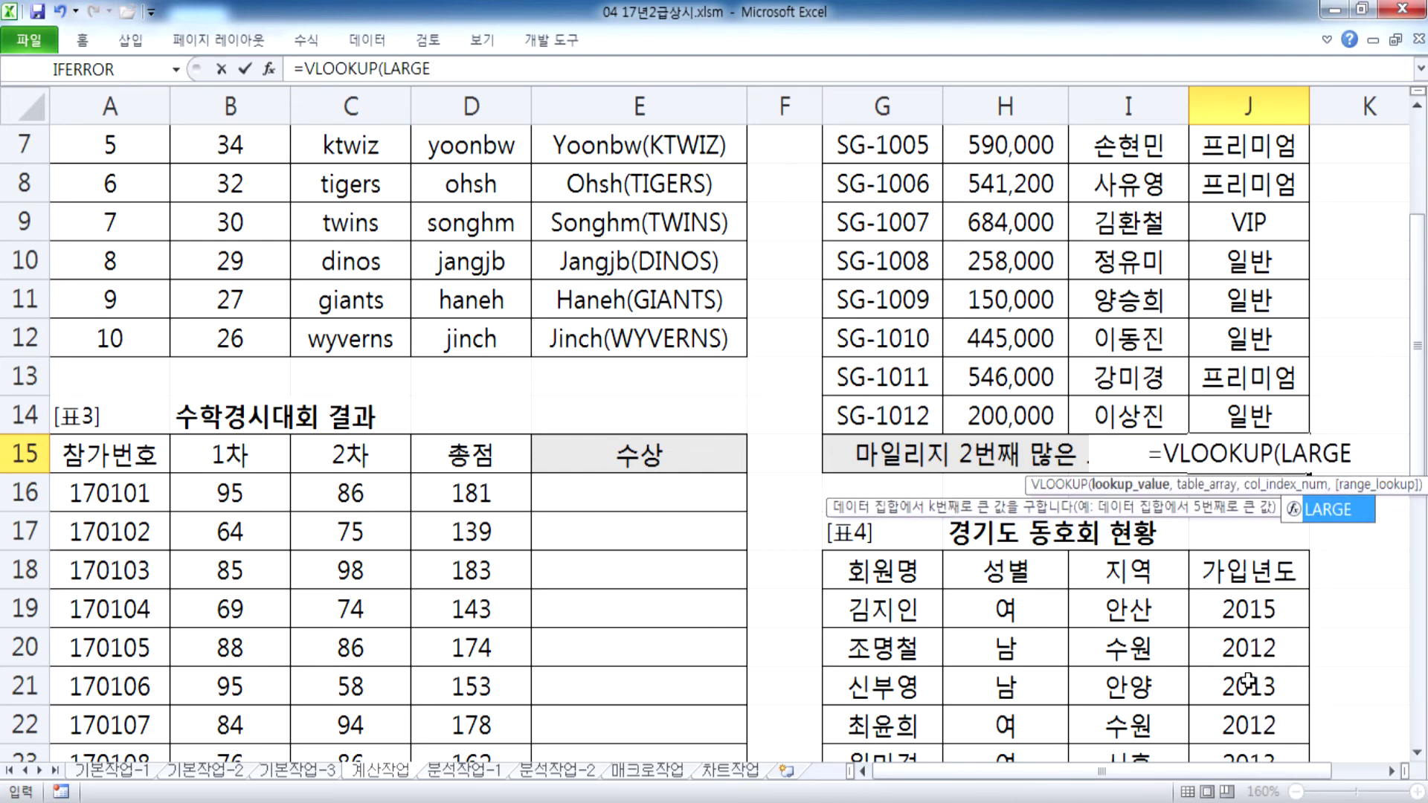
type("(")
scroll(1249, 680, "up", 2)
left_click(1028, 224)
left_click_drag(1027, 224, 1028, 639)
type(",2")
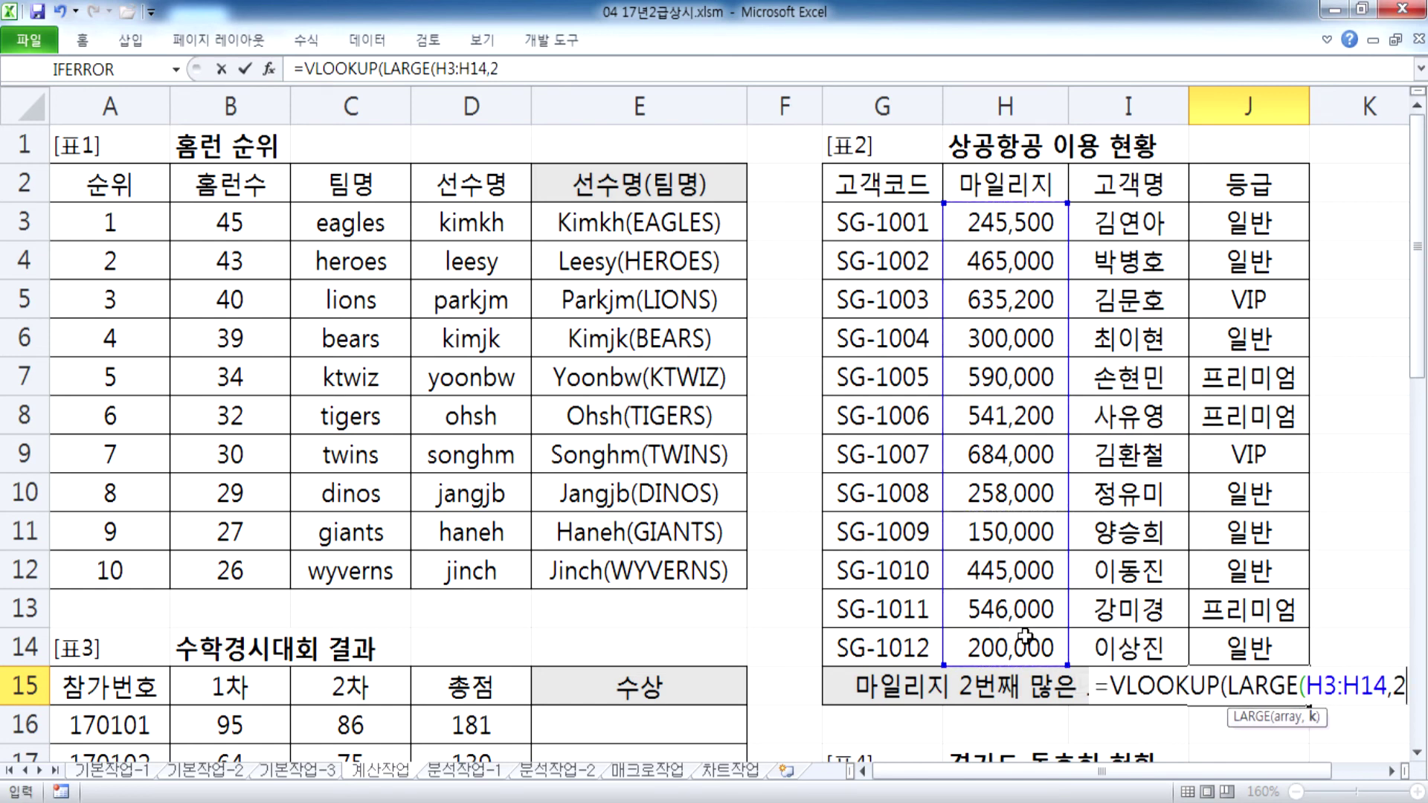
type("),")
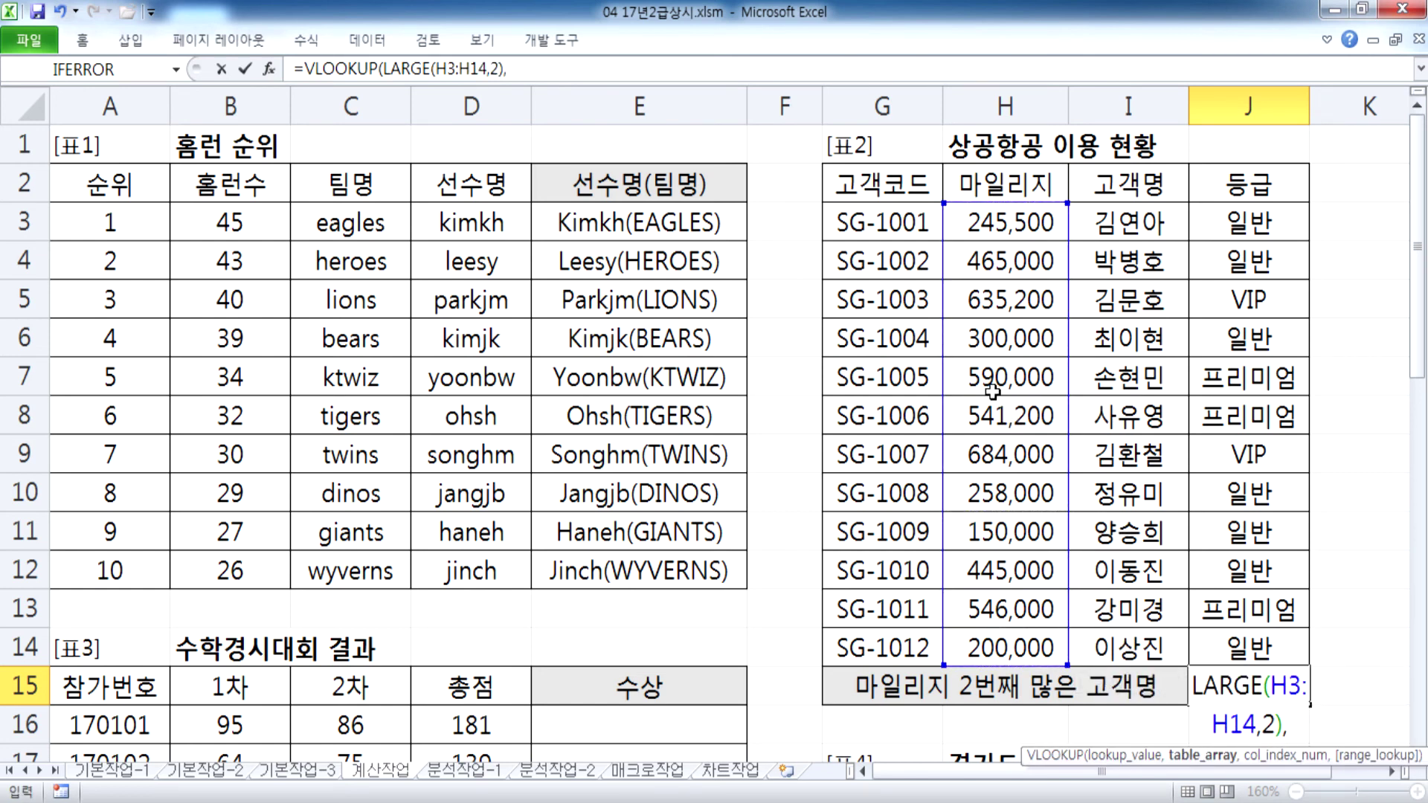
Step: Complete the VLOOKUP in J15 with table range H3:I14 and column index 2, and enter the formula
left_click(1002, 222)
left_click_drag(1002, 221, 1128, 641)
type(",2")
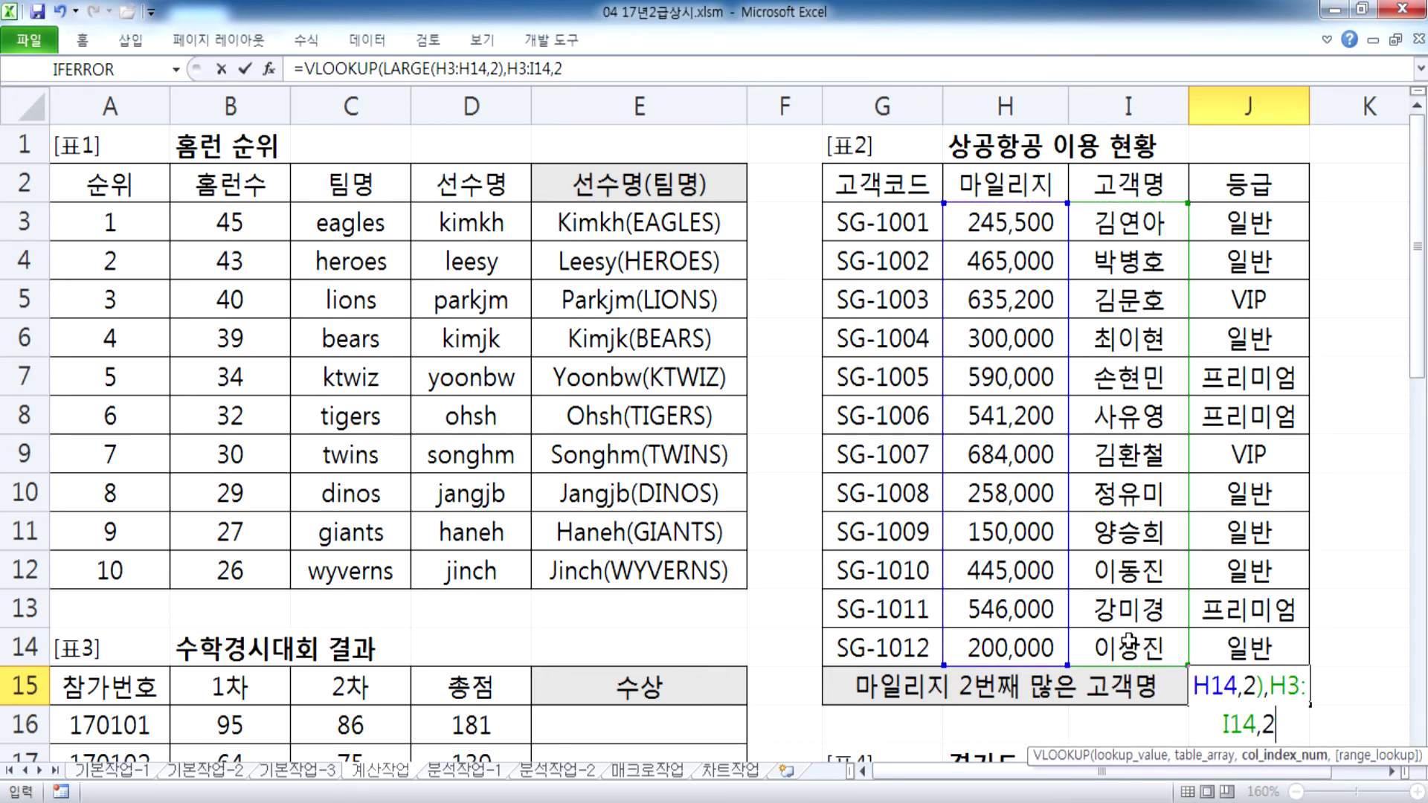
type(",")
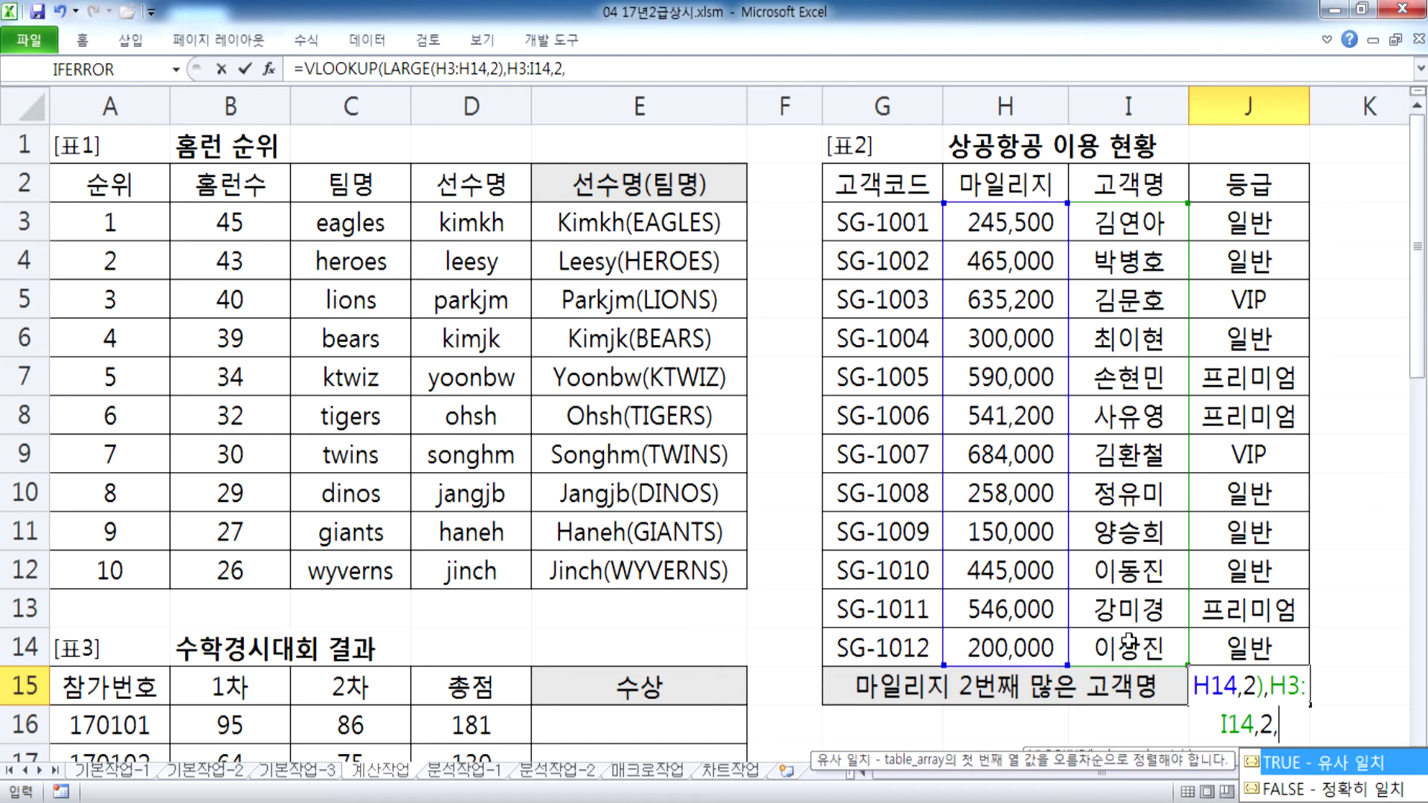
key("Down")
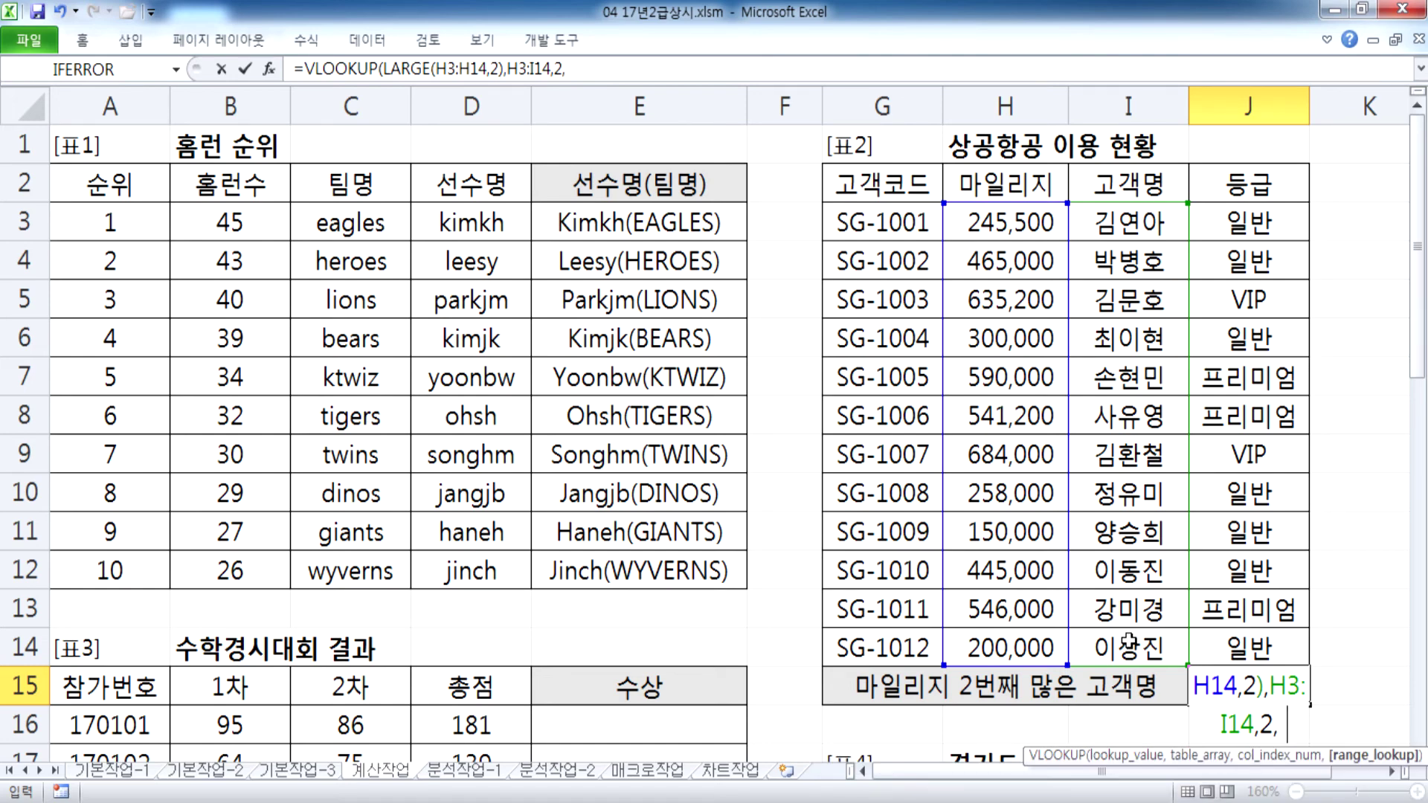
key("Up")
key("Return")
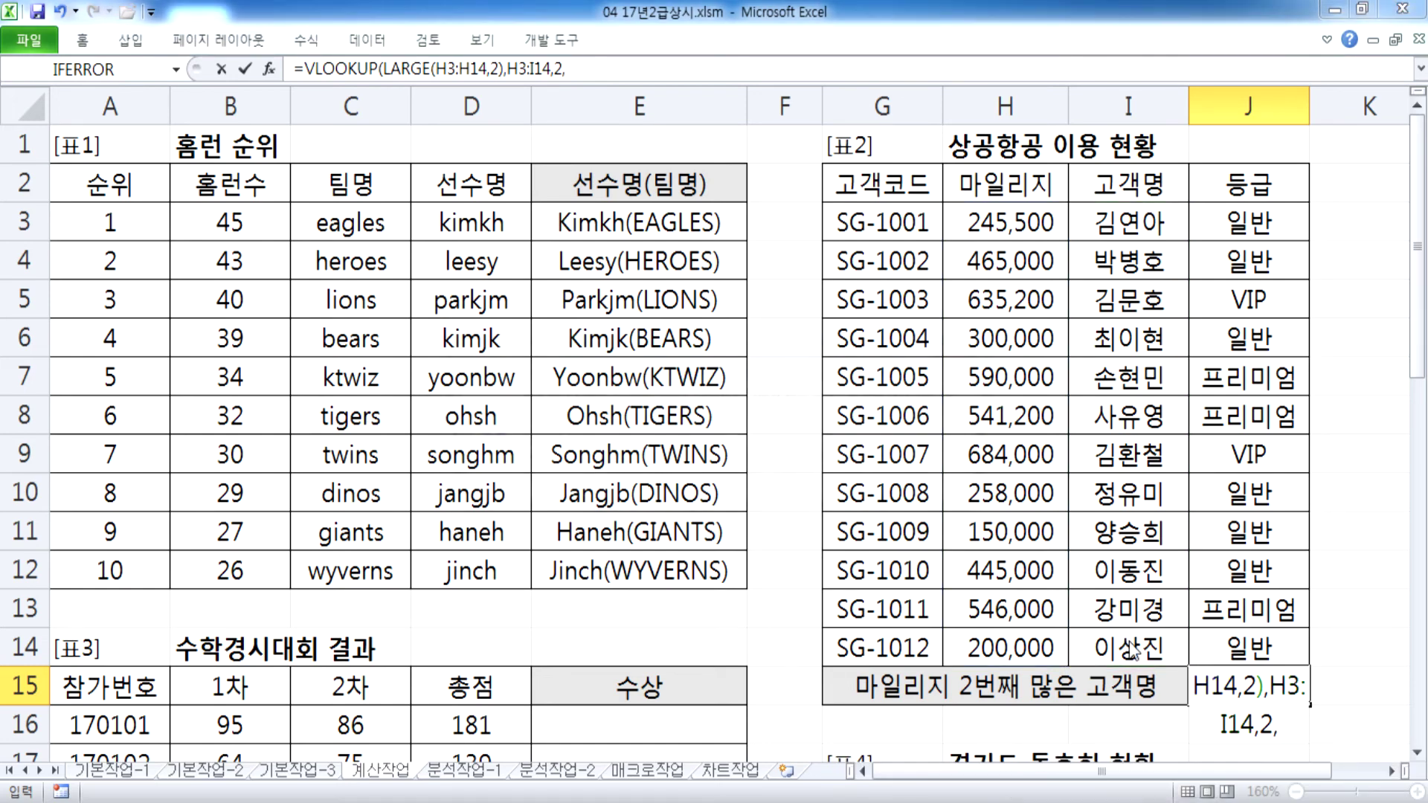
key("Return")
key("Up")
Step: Add FALSE as the exact-match argument at the end of the VLOOKUP formula in J15
key("F2")
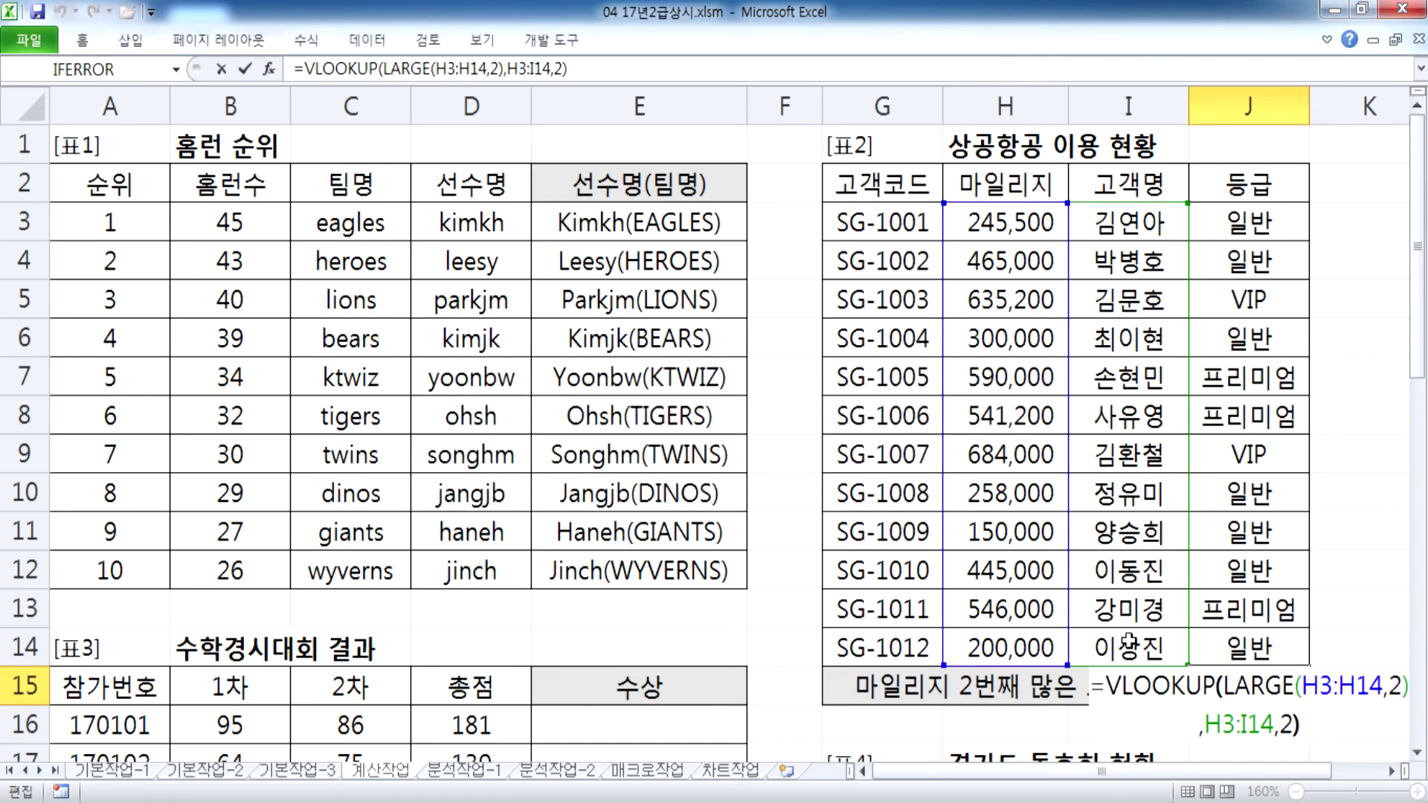
key("Left")
key("Left")
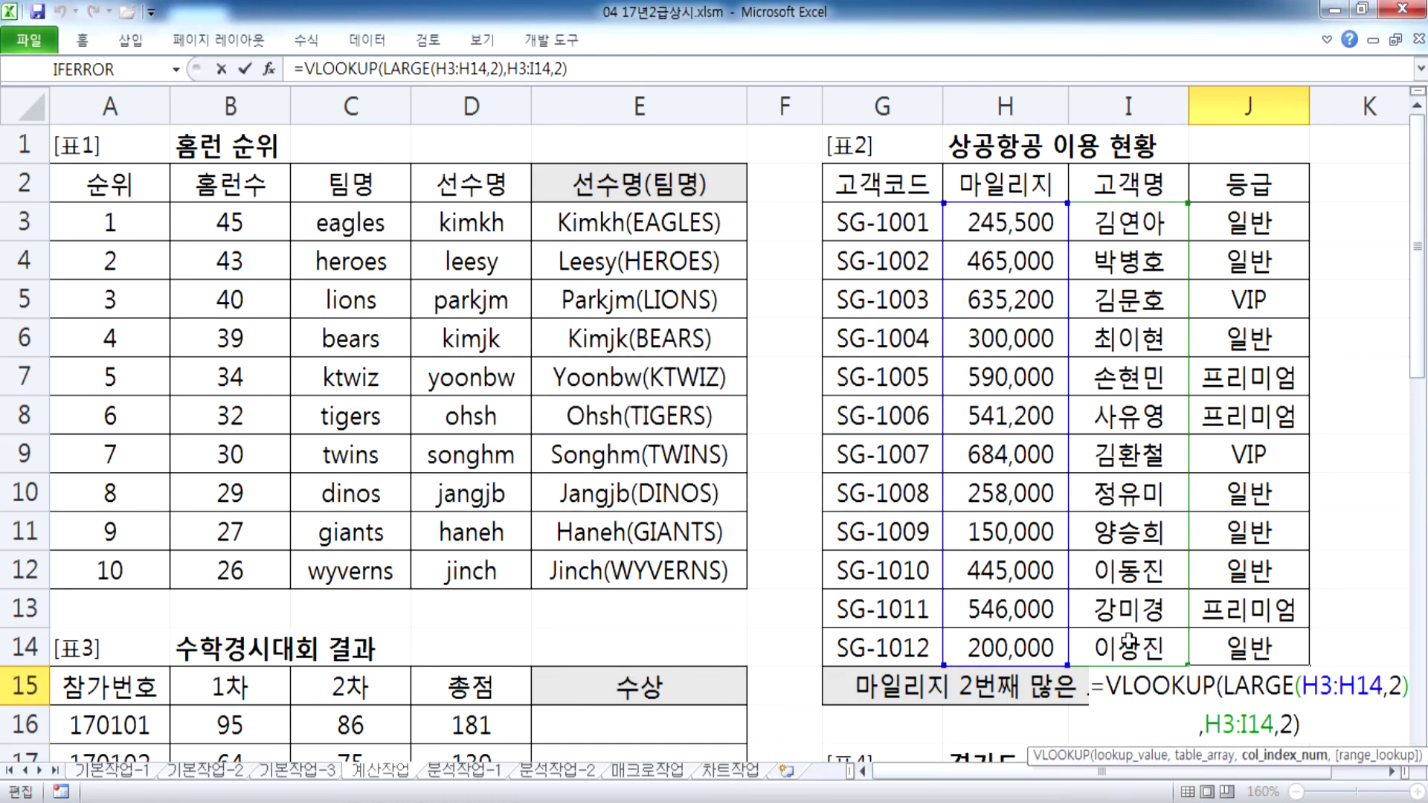
type(",F")
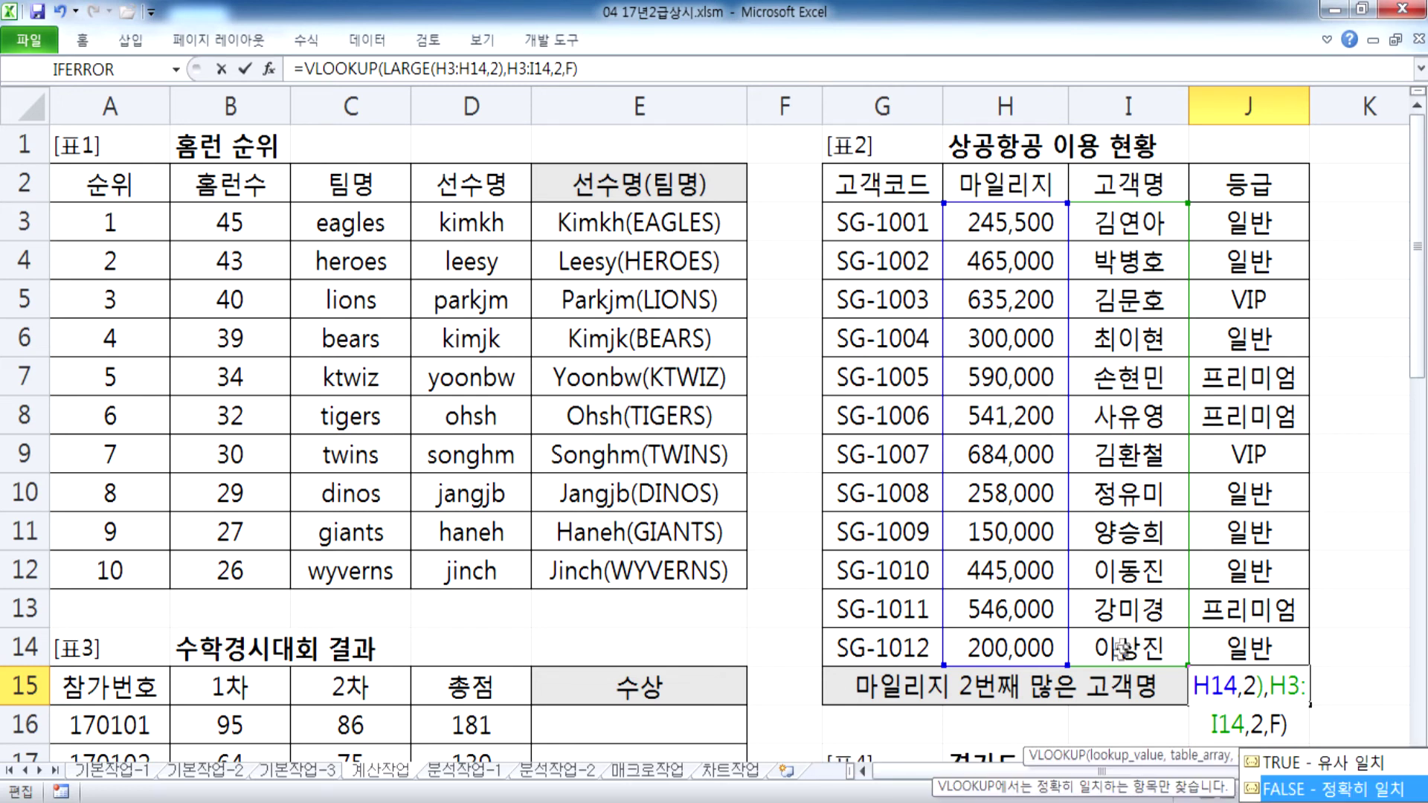
double_click(1339, 787)
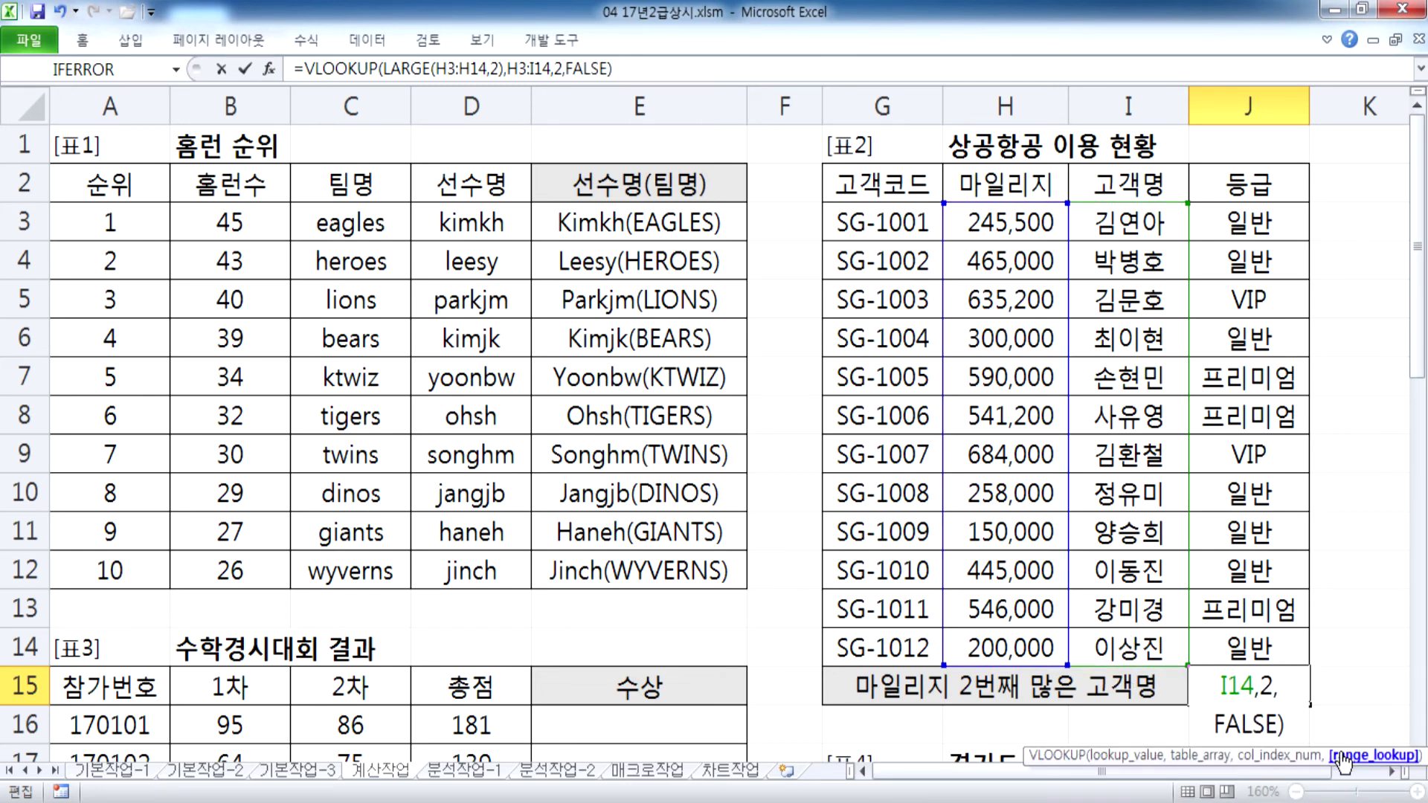
key("Return")
left_click(1220, 688)
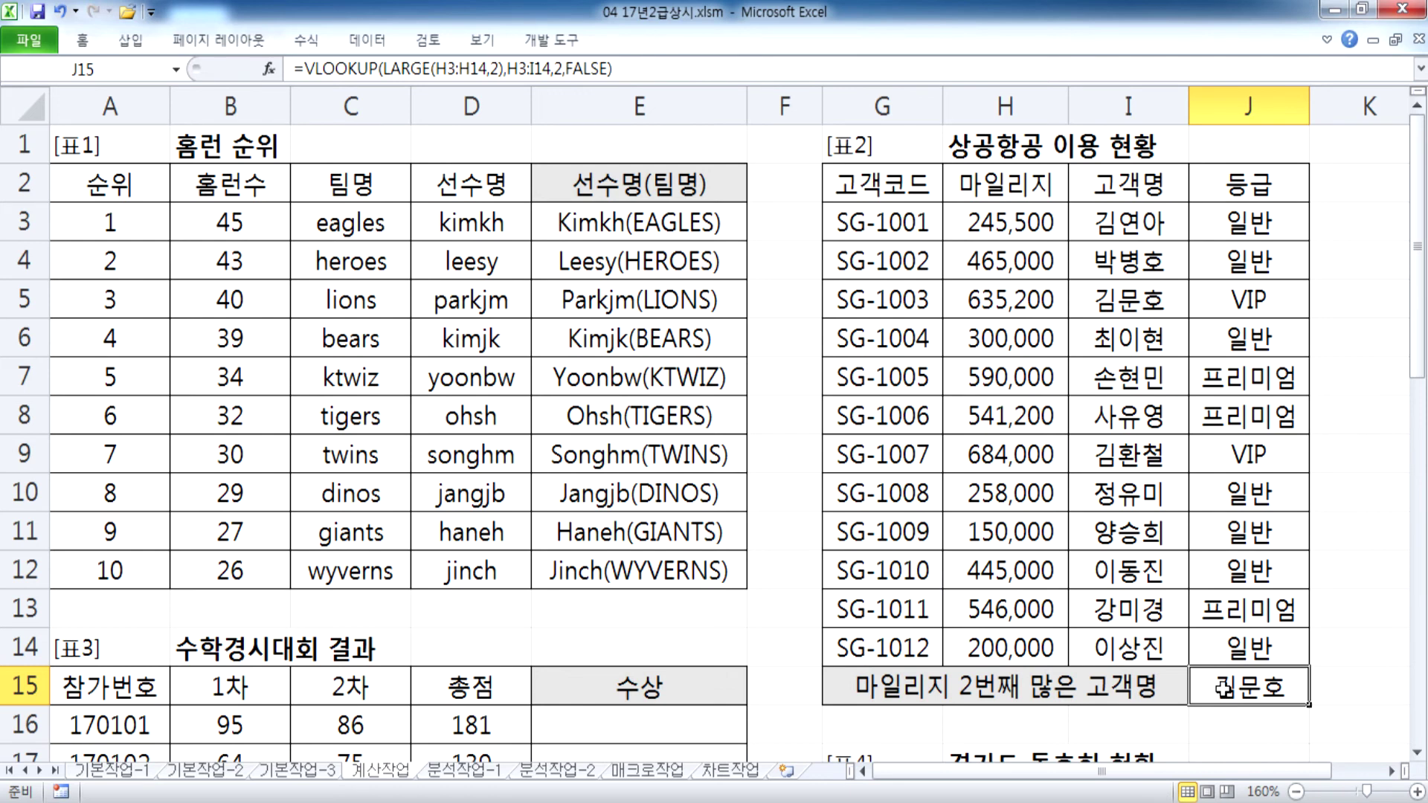
Step: Copy the whole J15 formula and paste it in Notepad below the 문제2 text, after a blank line
left_click(640, 60)
key("shift+Home")
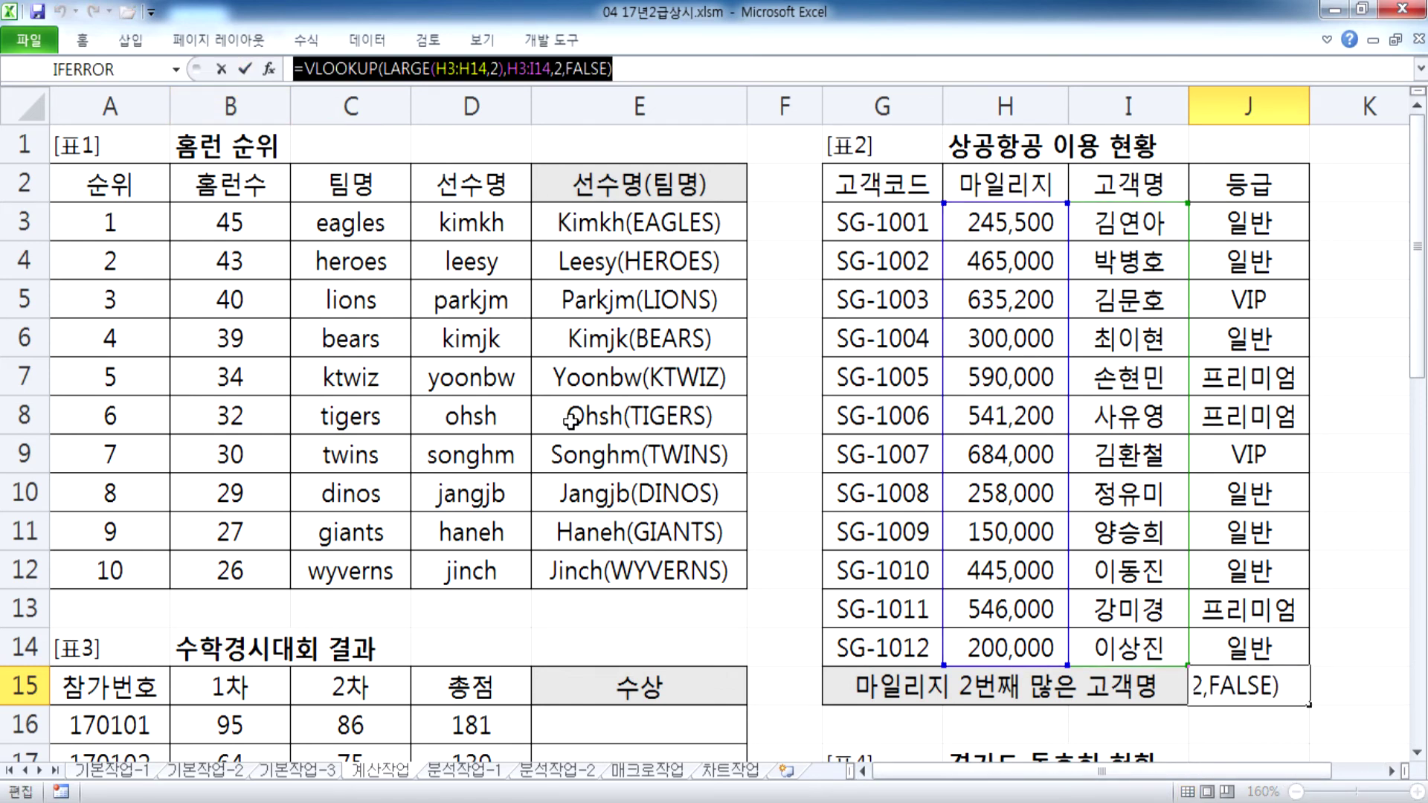
key("ctrl+c")
key("alt+Tab")
key("Return")
key("ctrl+v")
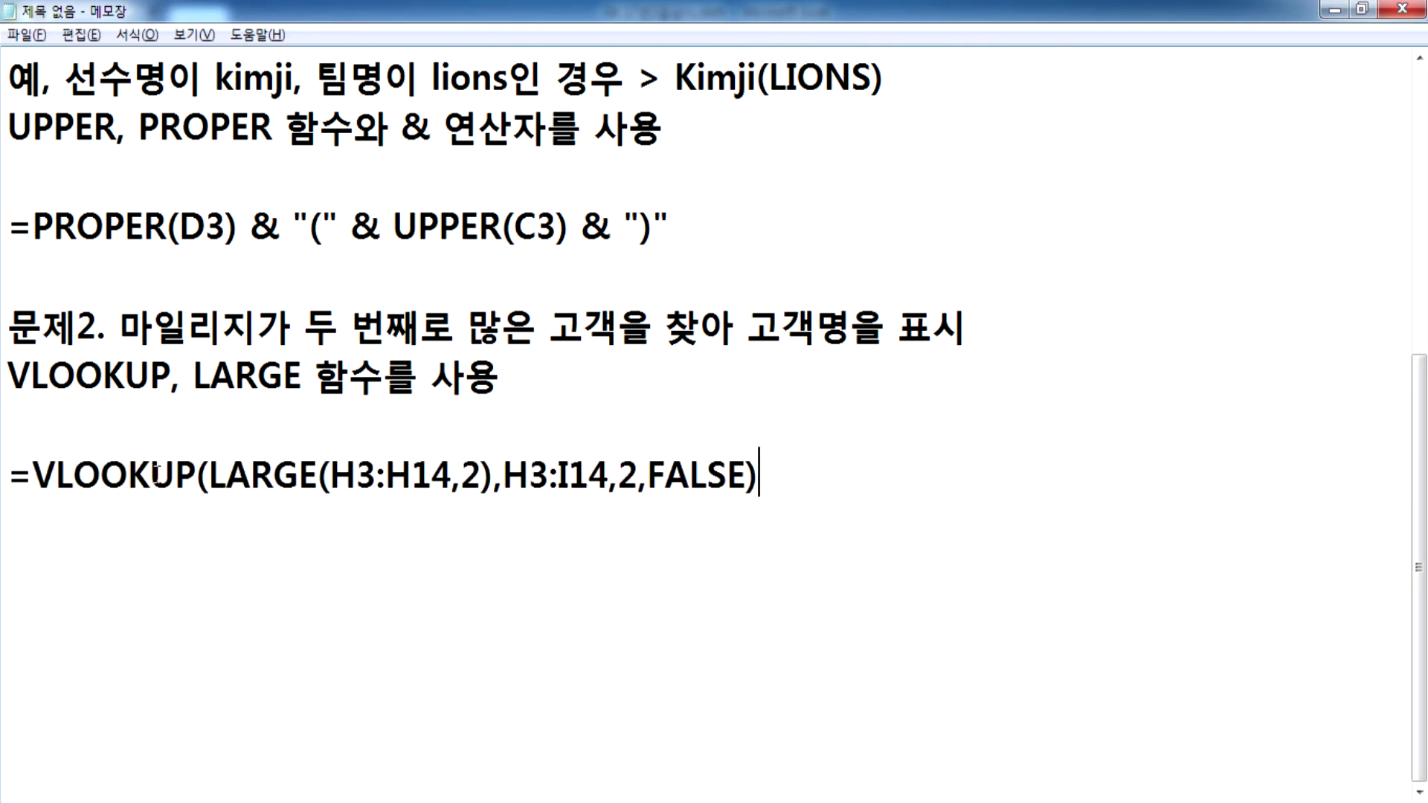
Step: Insert a space after each comma in the pasted VLOOKUP formula
left_click(462, 473)
left_click(517, 473)
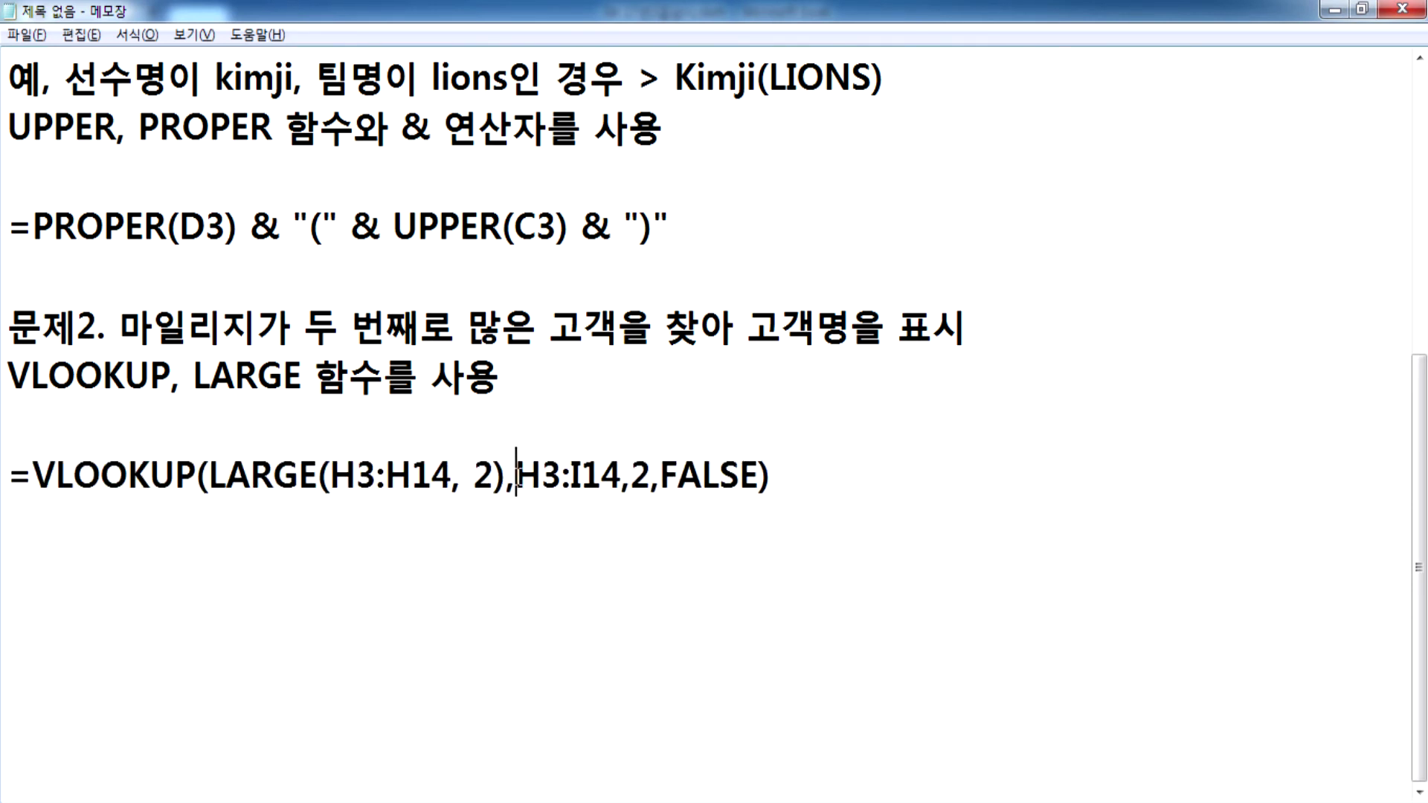
left_click(654, 473)
left_click(685, 473)
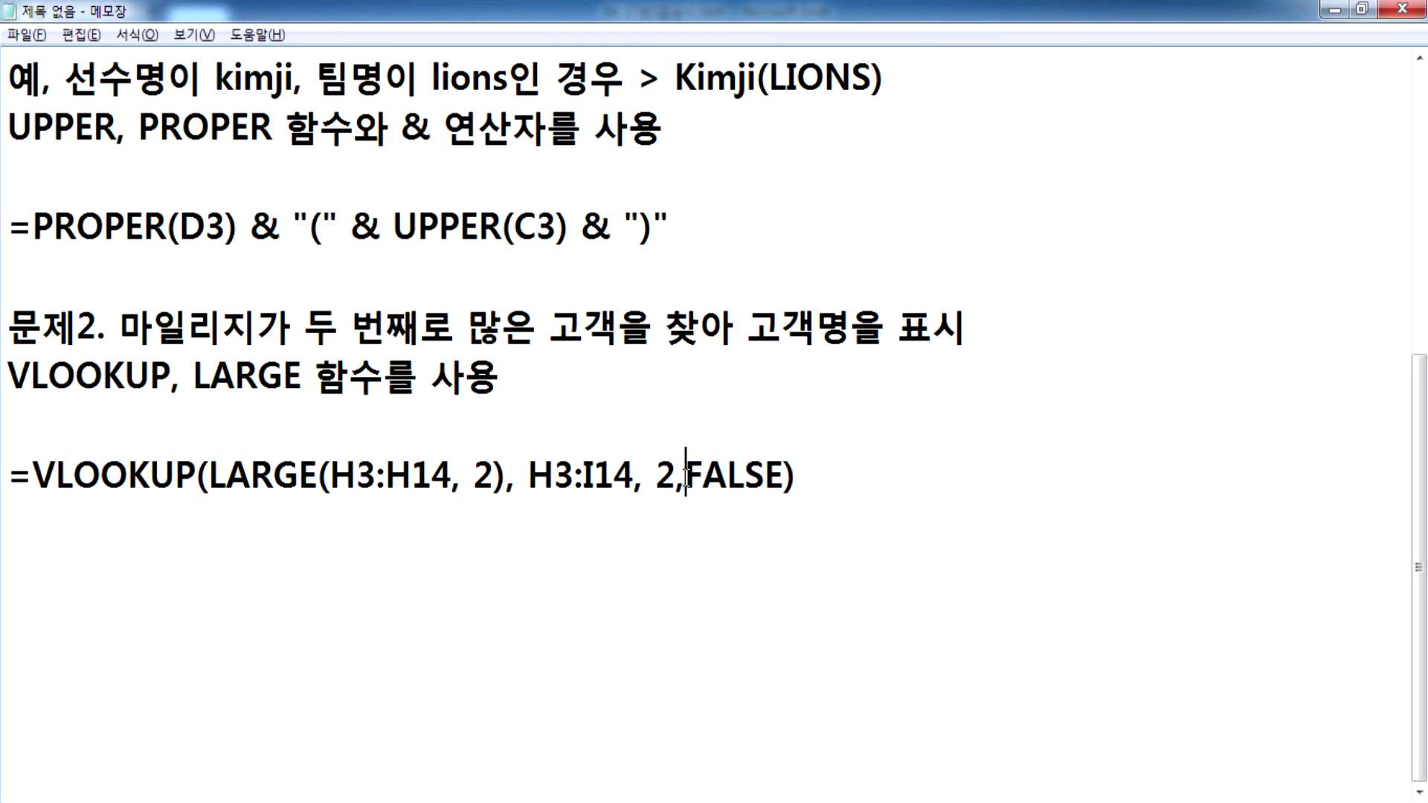
Step: Compare the formula's LARGE part, H3:I14 range and column index 2 with the matching columns of 표2 in Excel
left_click_drag(219, 469, 510, 470)
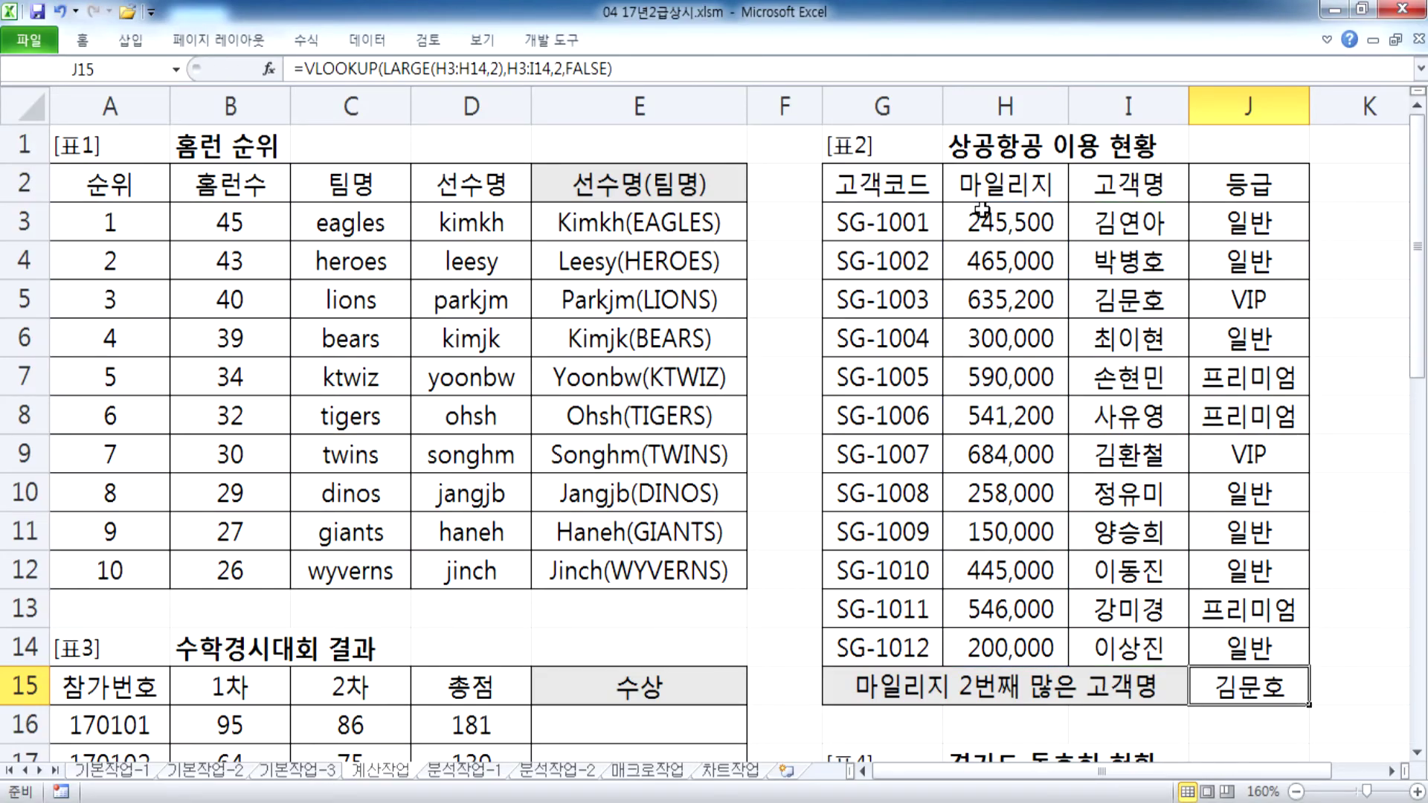
left_click_drag(981, 212, 1220, 637)
key("Tab")
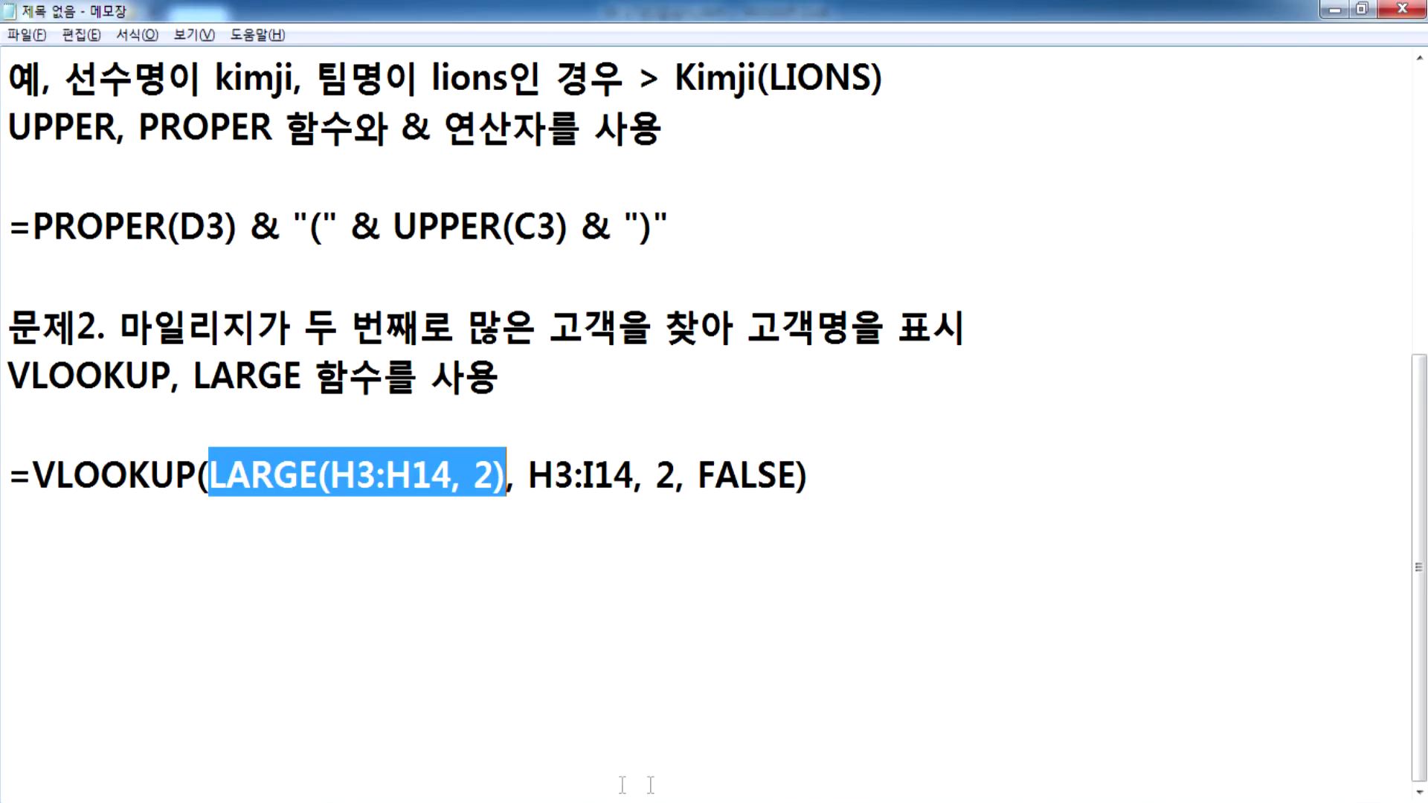
double_click(666, 476)
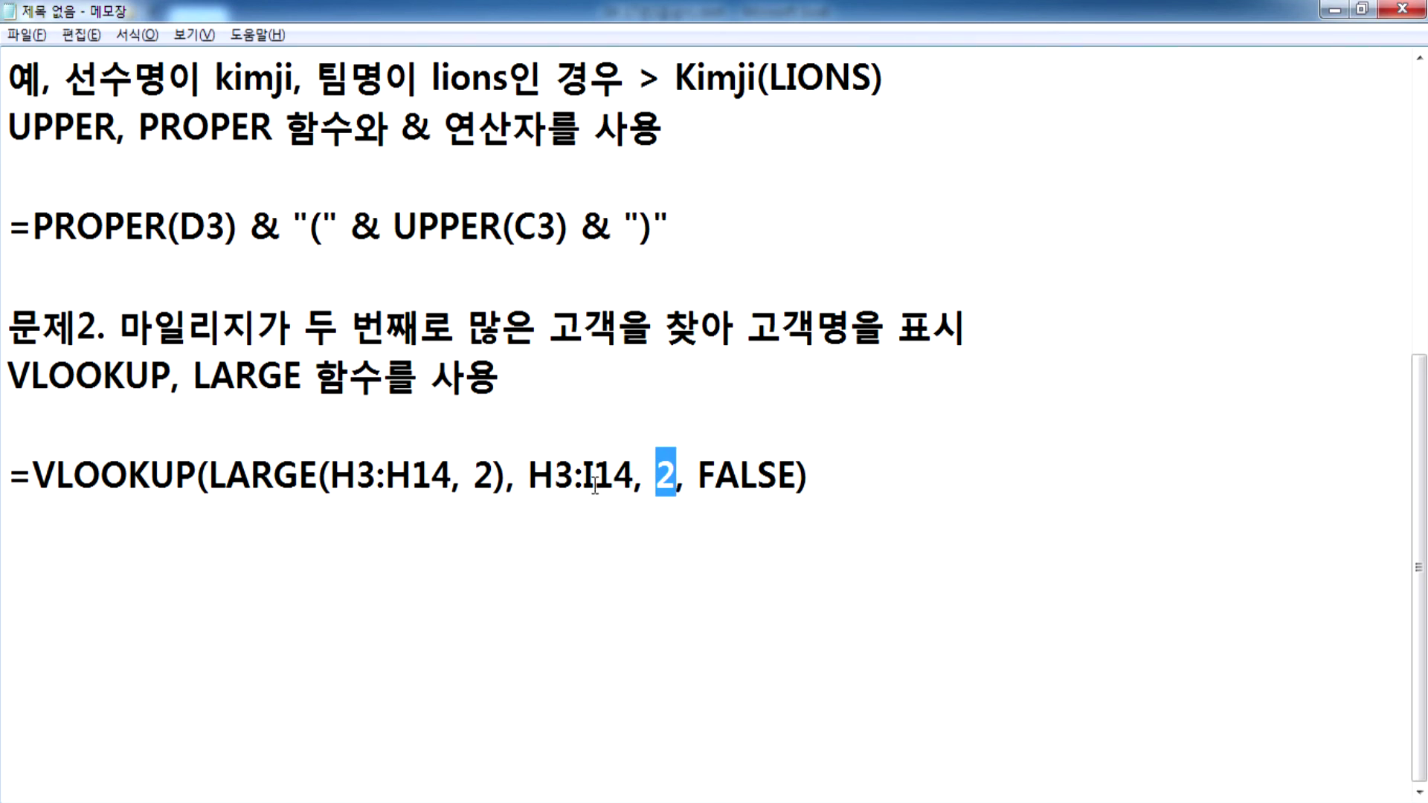
key("alt+Tab")
left_click_drag(855, 209, 1250, 647)
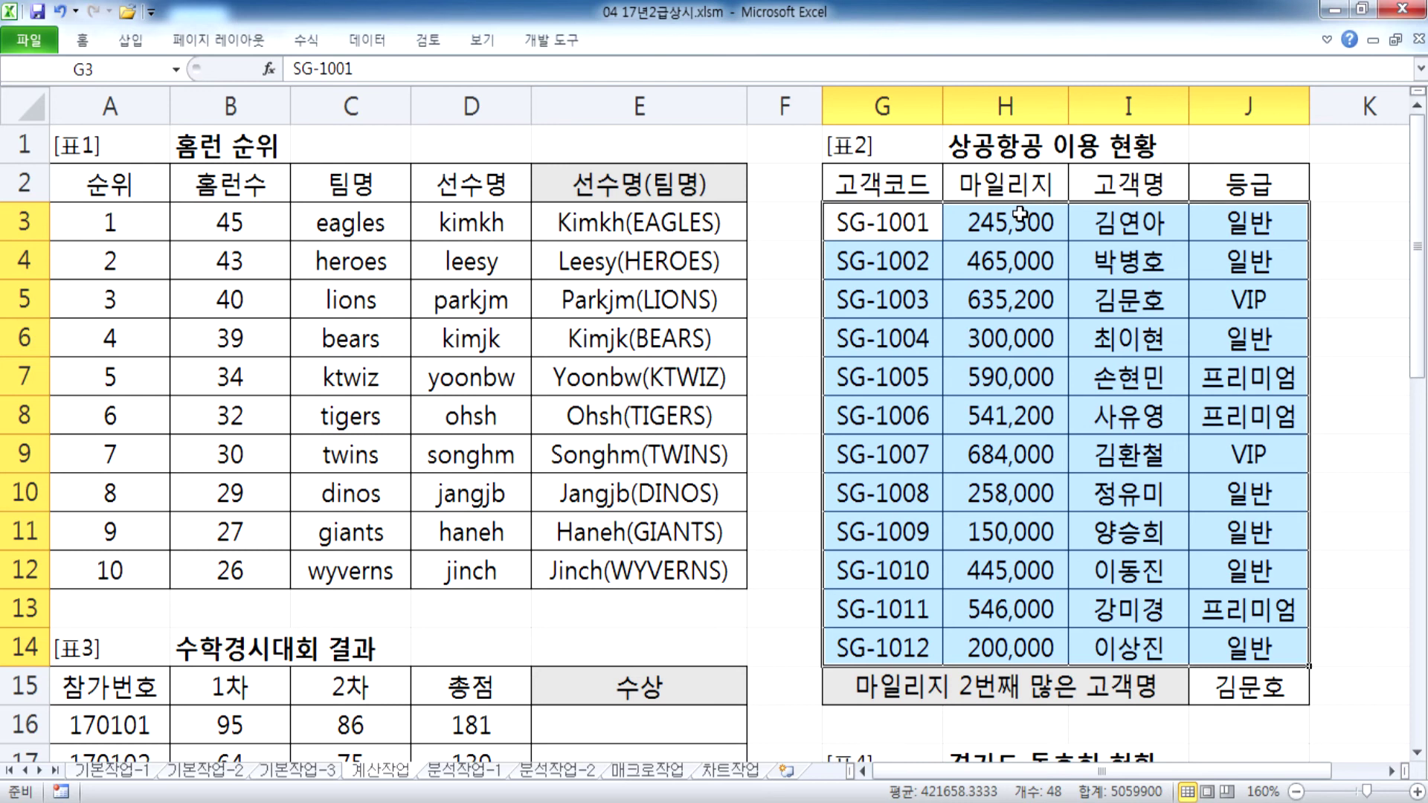
left_click_drag(1019, 215, 1360, 646)
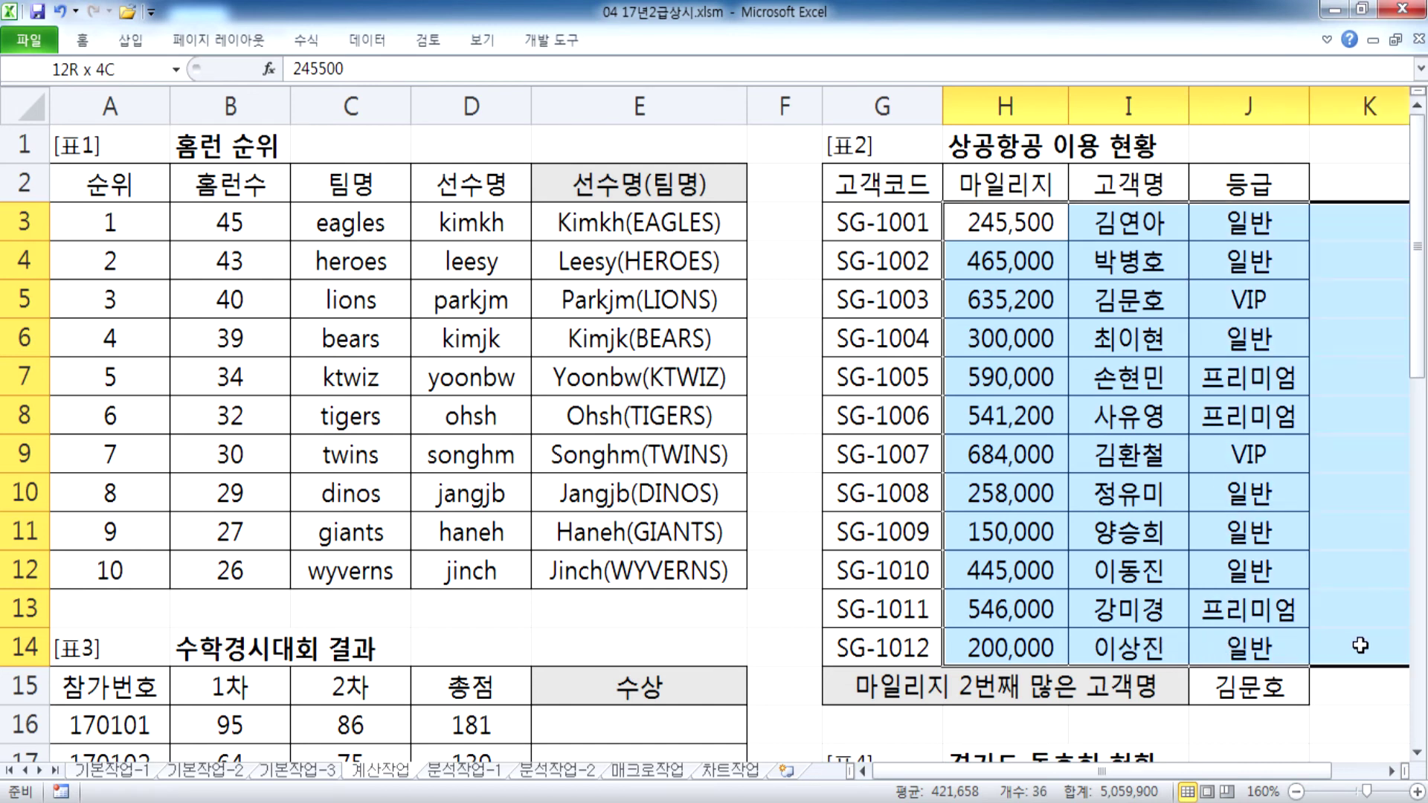
left_click_drag(1222, 662, 1130, 649)
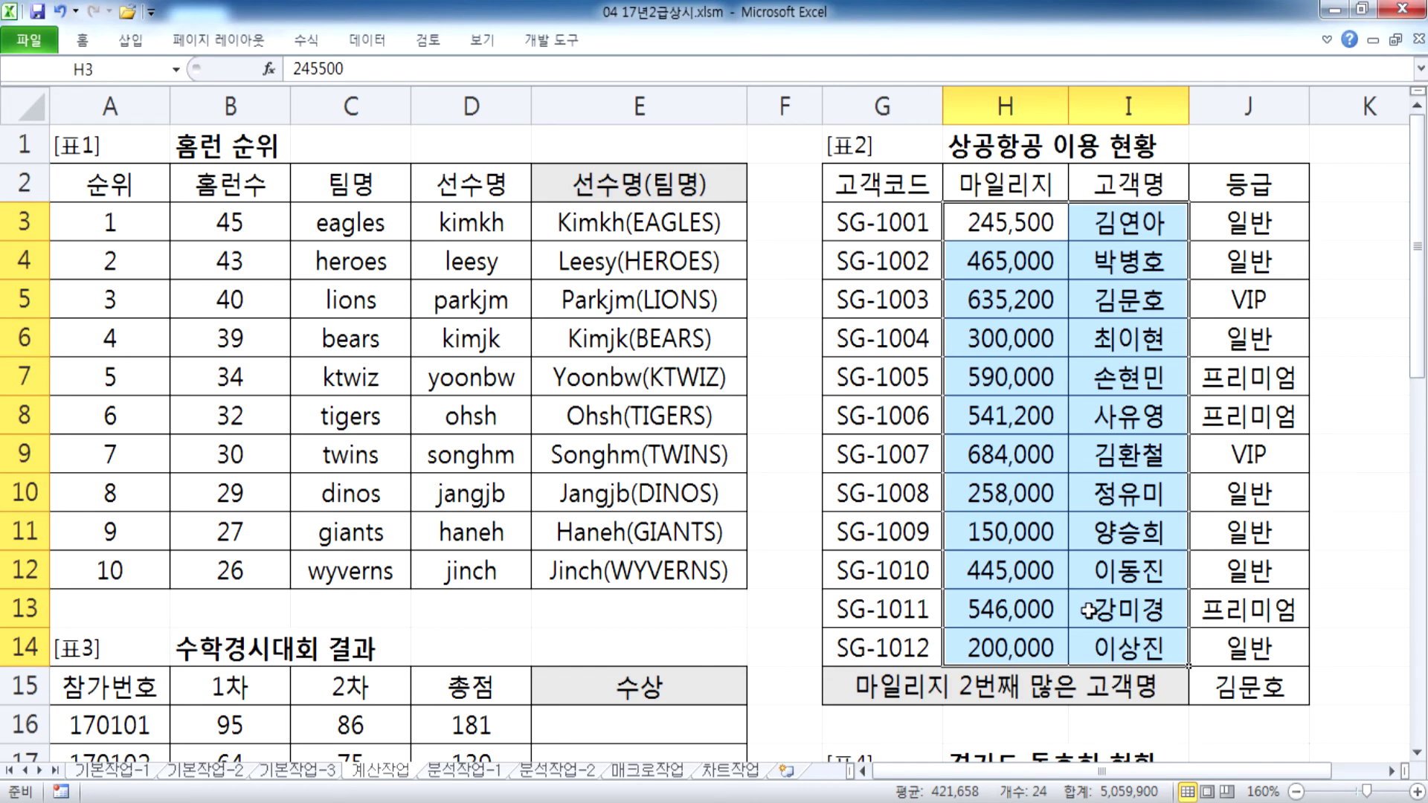
Step: Select the first 수상 cell, E16, in 표3, then in Notepad start a "문제3." line after a blank line below the VLOOKUP formula
left_click(789, 599)
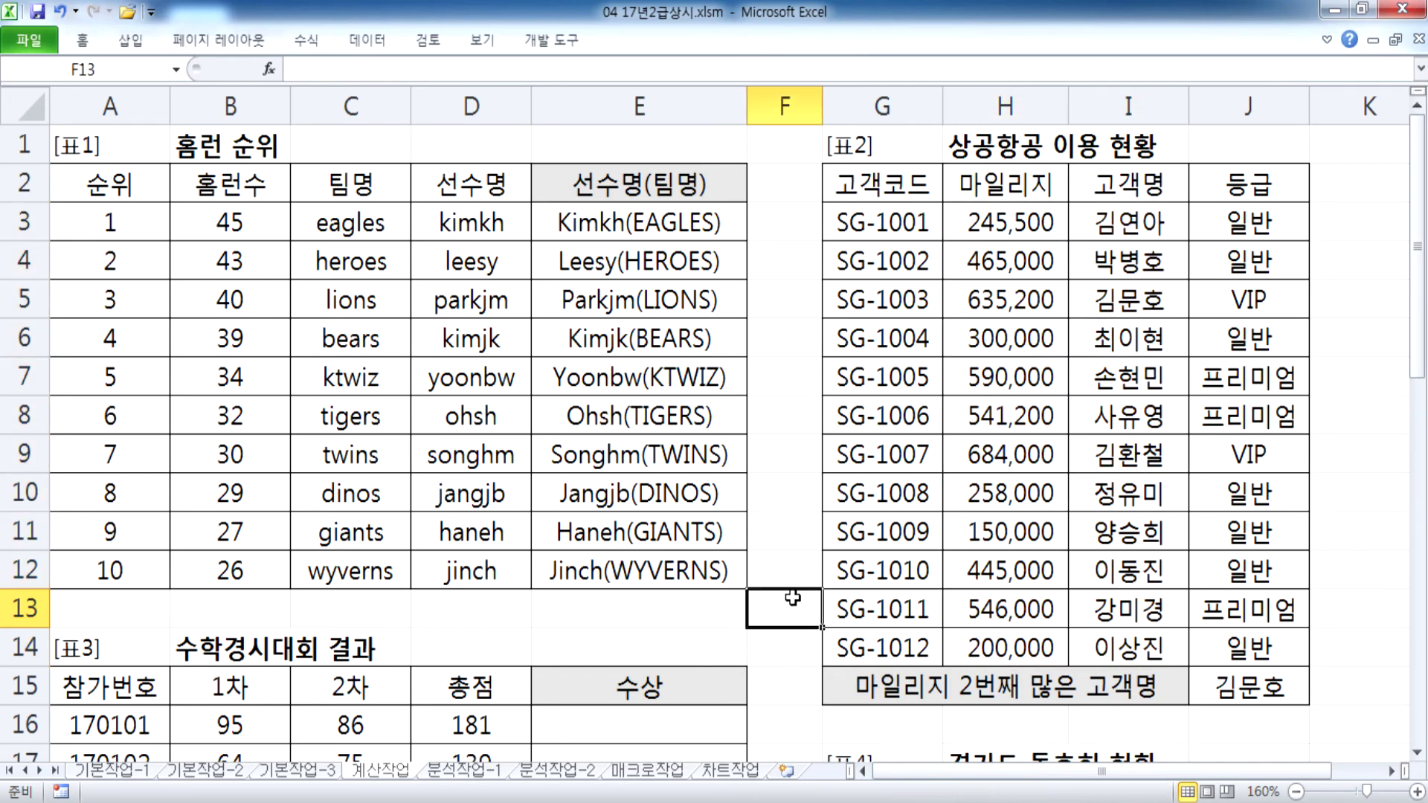
scroll(787, 597, "down", 5)
scroll(787, 597, "up", 1)
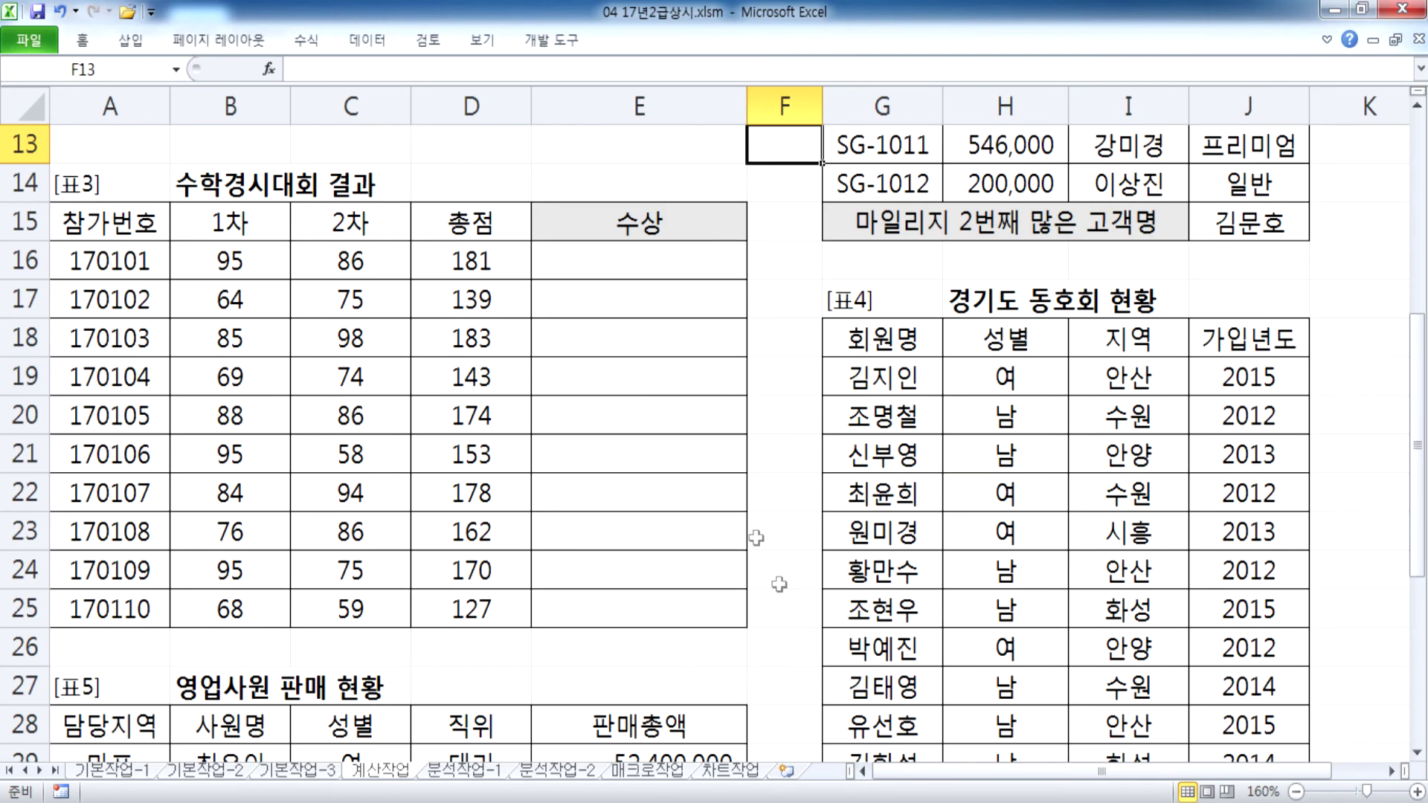
left_click(607, 266)
key("alt+Tab")
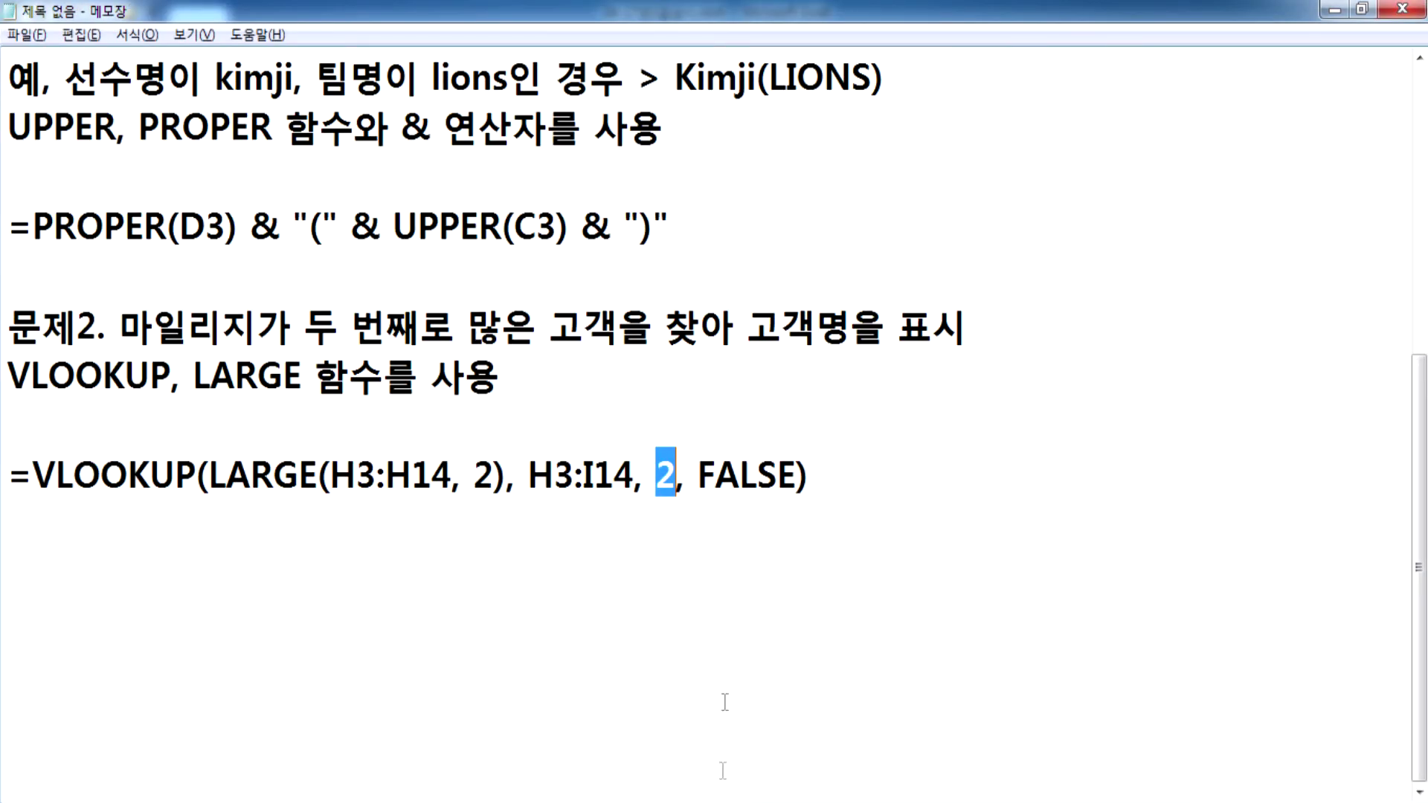
key("End")
key("Return")
key("Return")
type("문제3. ")
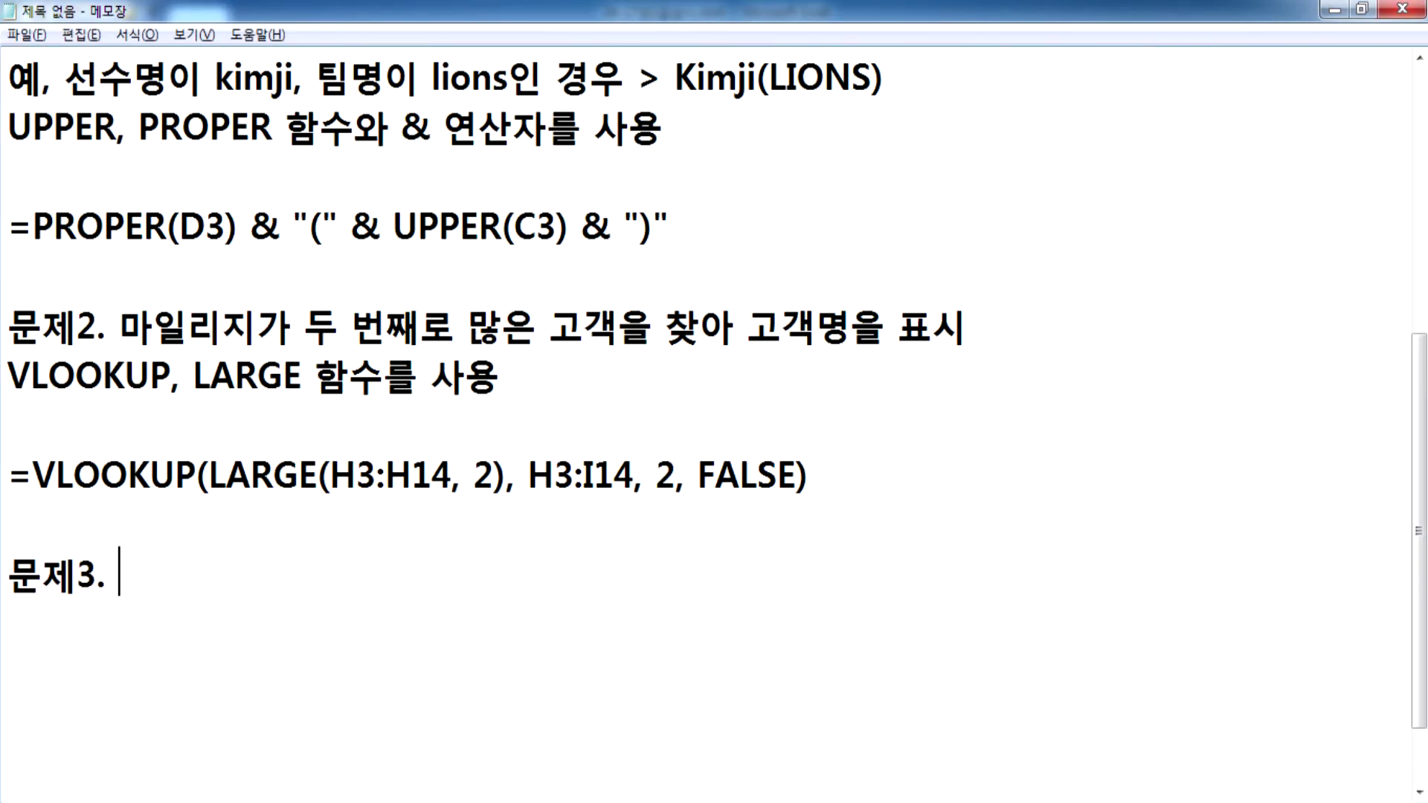
Step: Write the 문제3 text "총점에 대한 순위를 구하여 1위는 "대상", 2위는 "금상", 나머지는"
type("총점에 ")
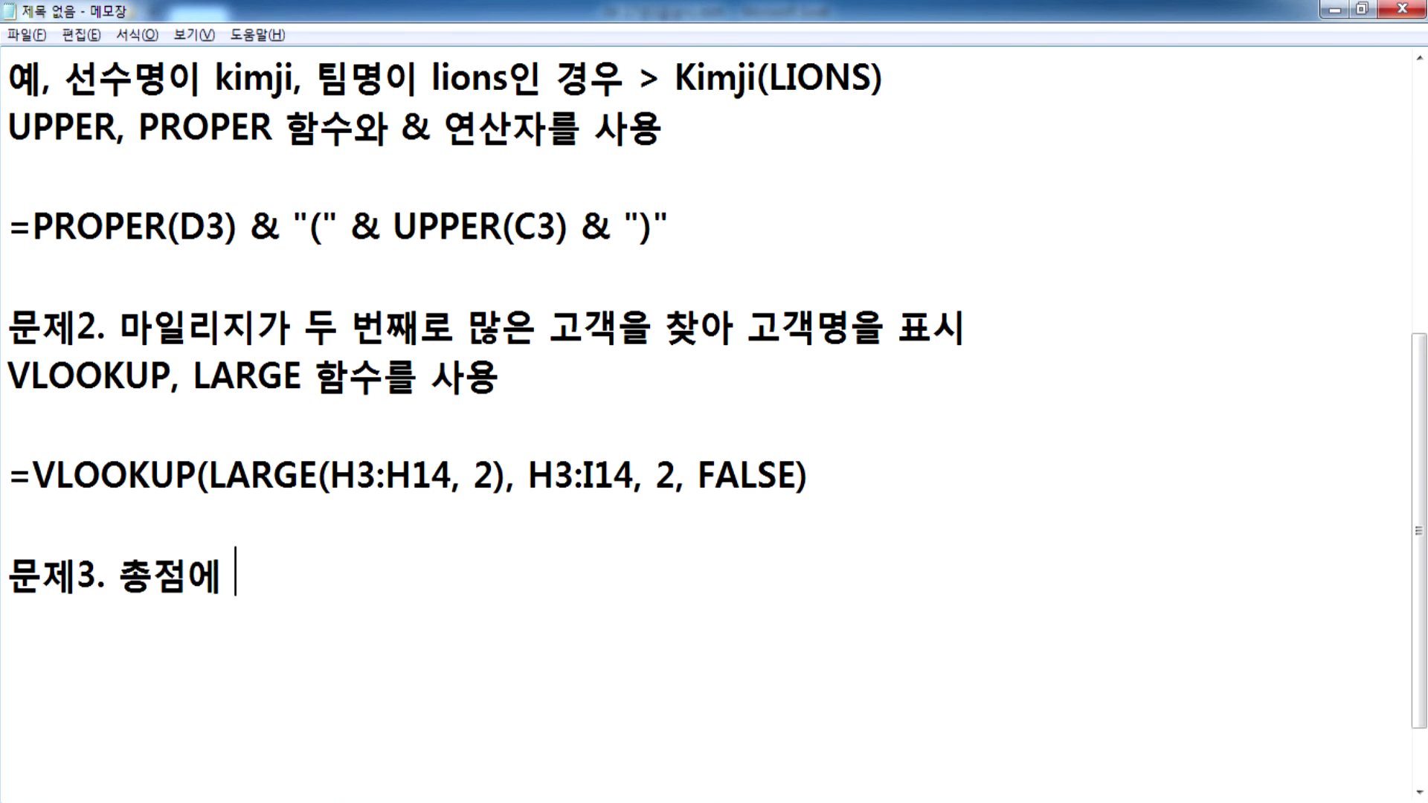
type("대한 순위를")
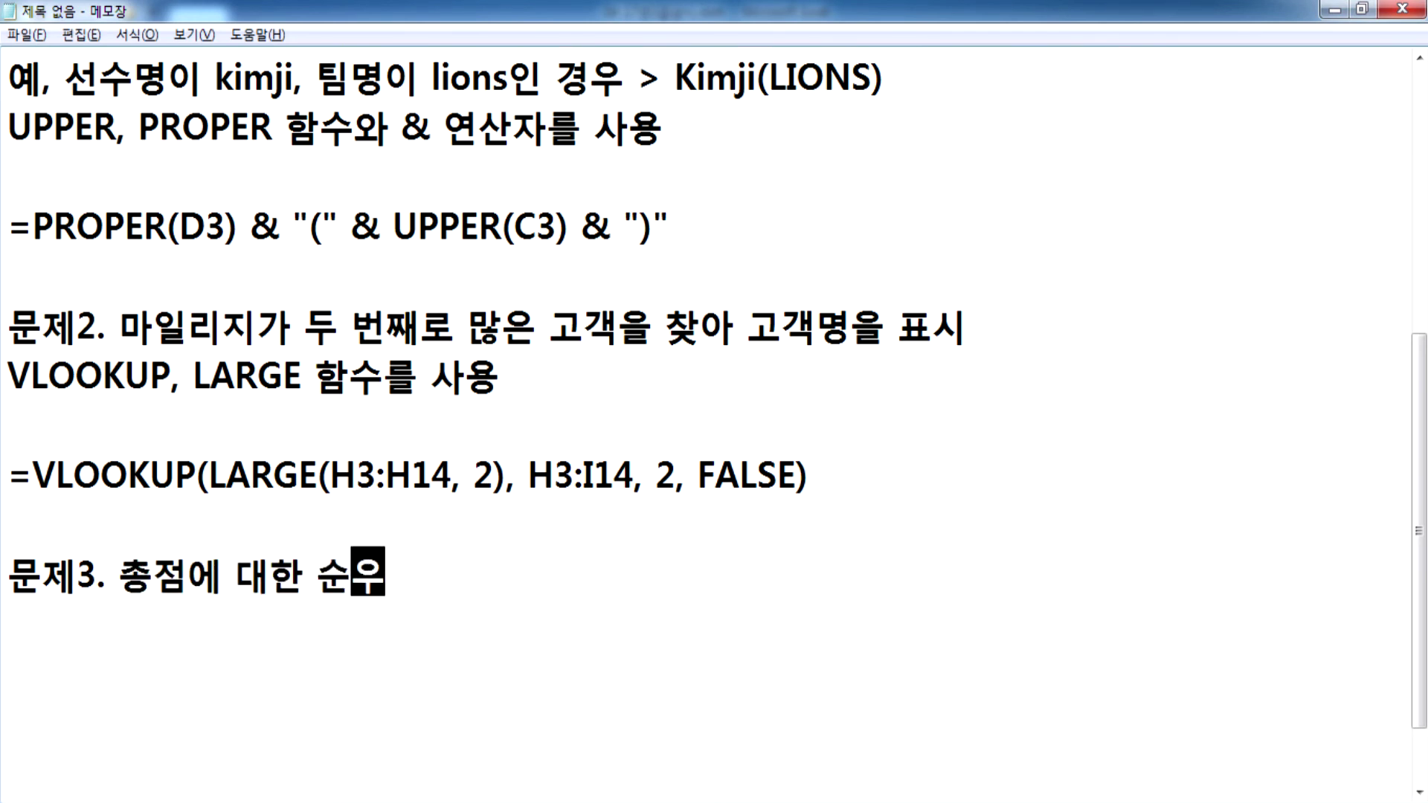
type(" 구하여 1원")
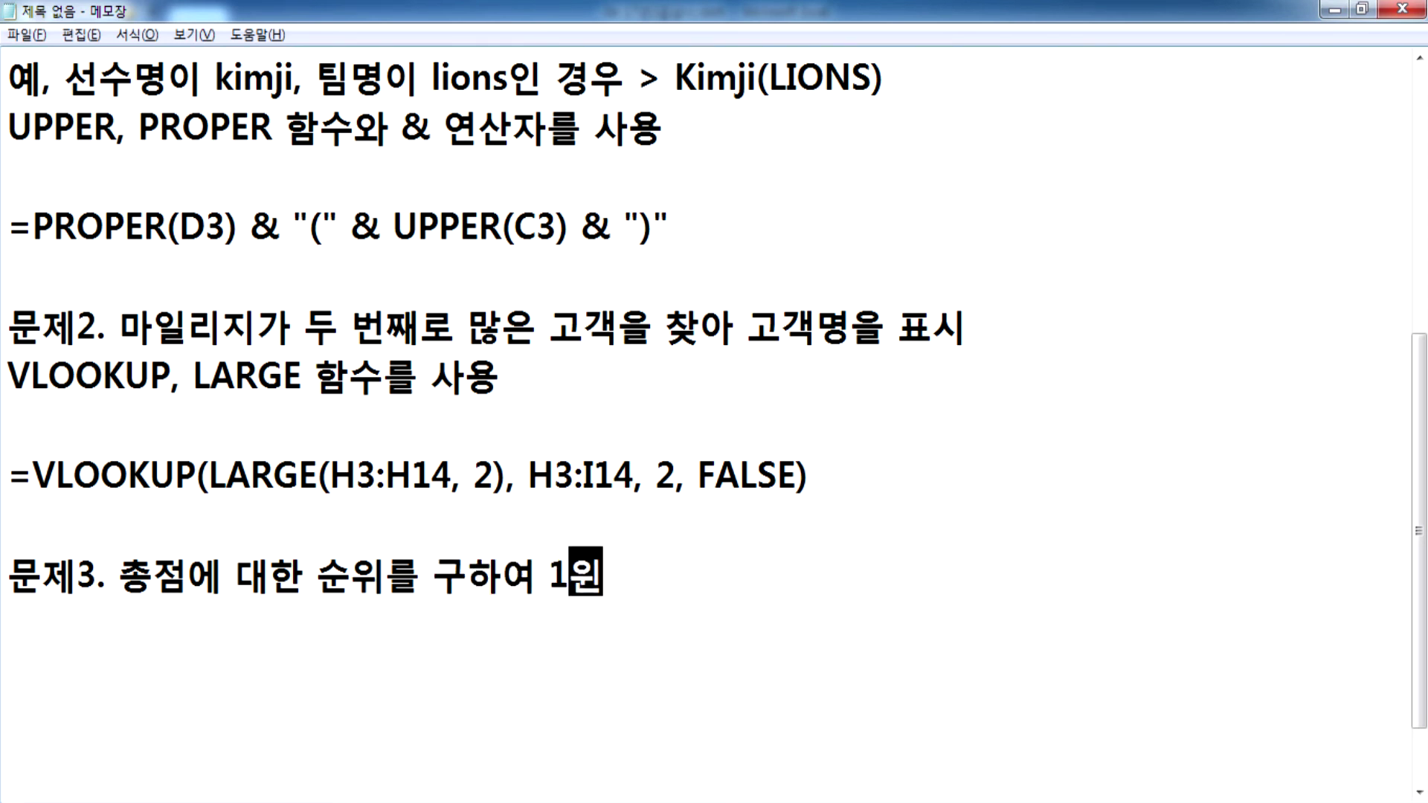
type("는 \"ㄷ")
type("ㅐ상\", 2ㅇ")
type("ㅟ는 \"금")
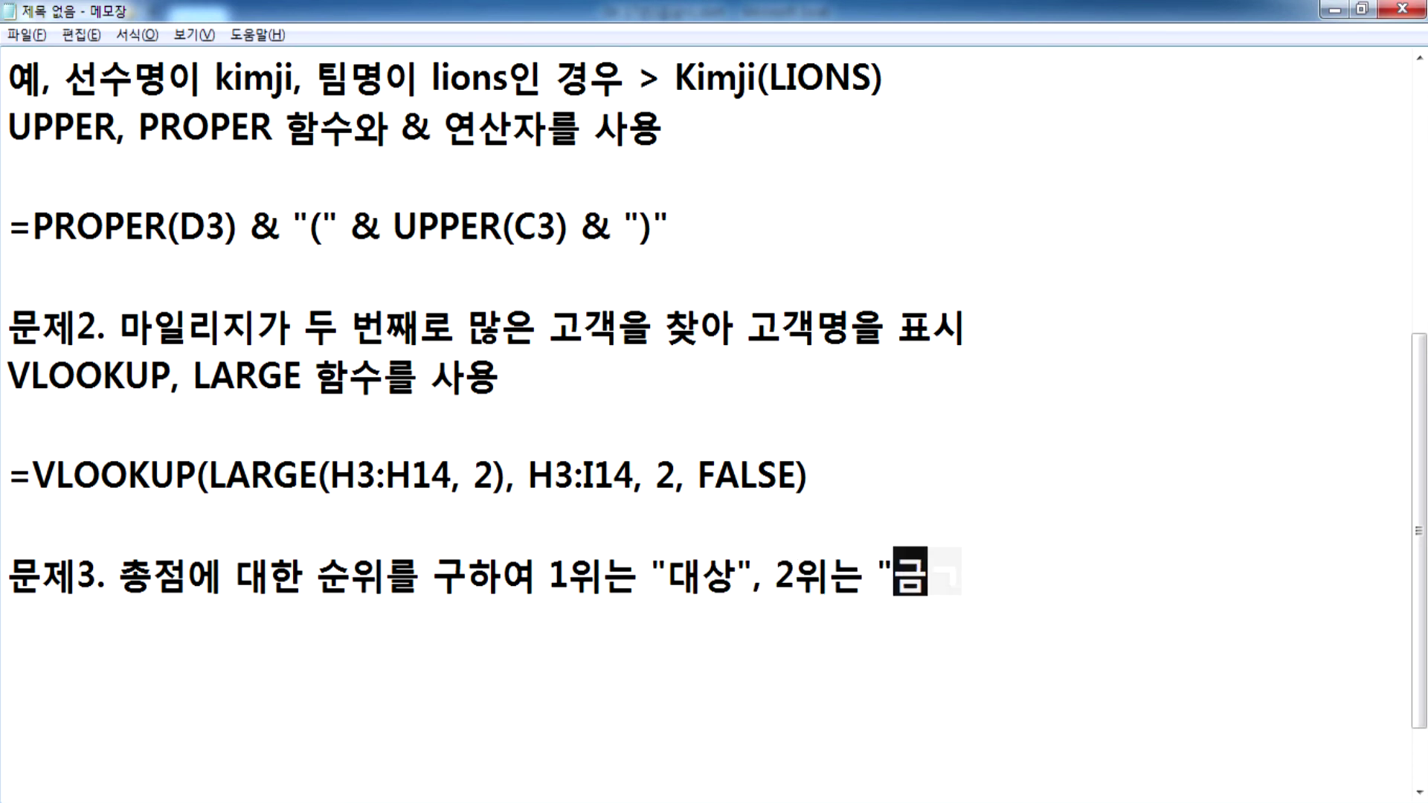
type("상\"")
type(", 나머지는 고")
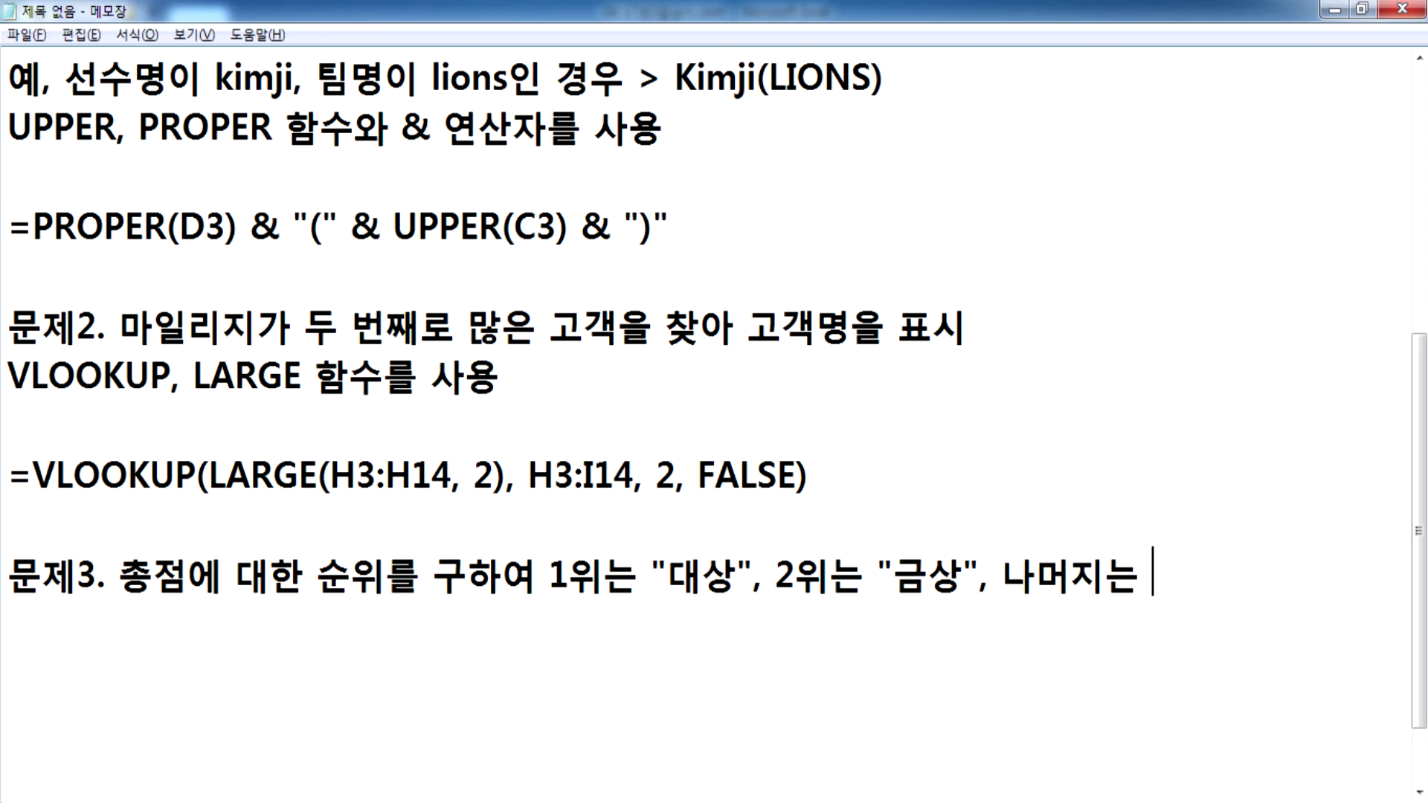